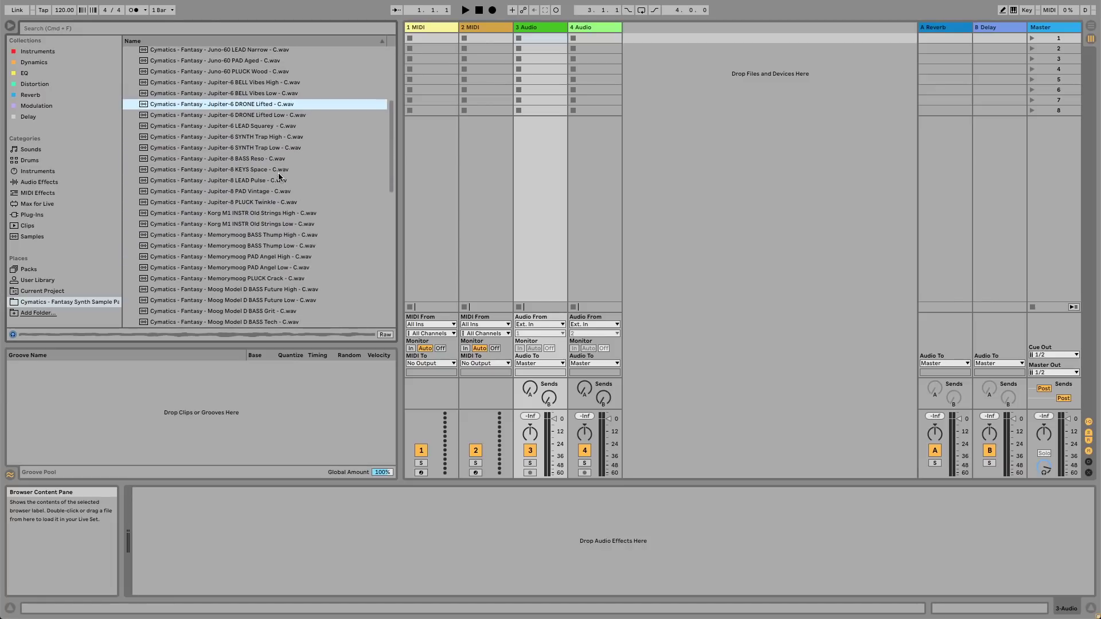
# Look through the synth samples in the Cymatics pack's One Shots folder
pyautogui.scroll(-1, 278, 177)
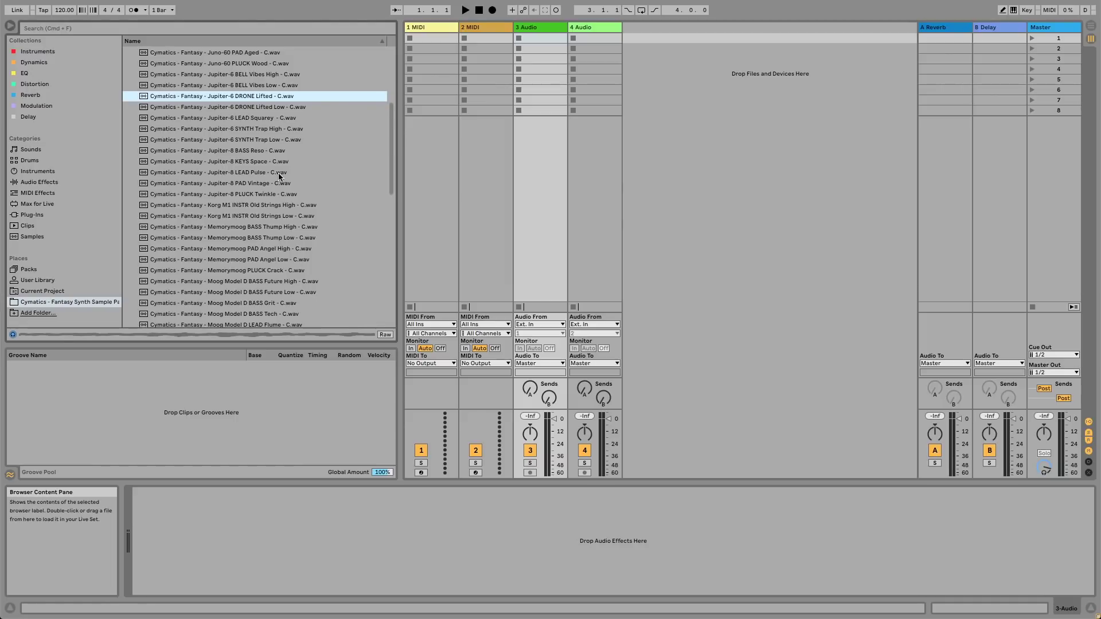
pyautogui.scroll(-2, 278, 176)
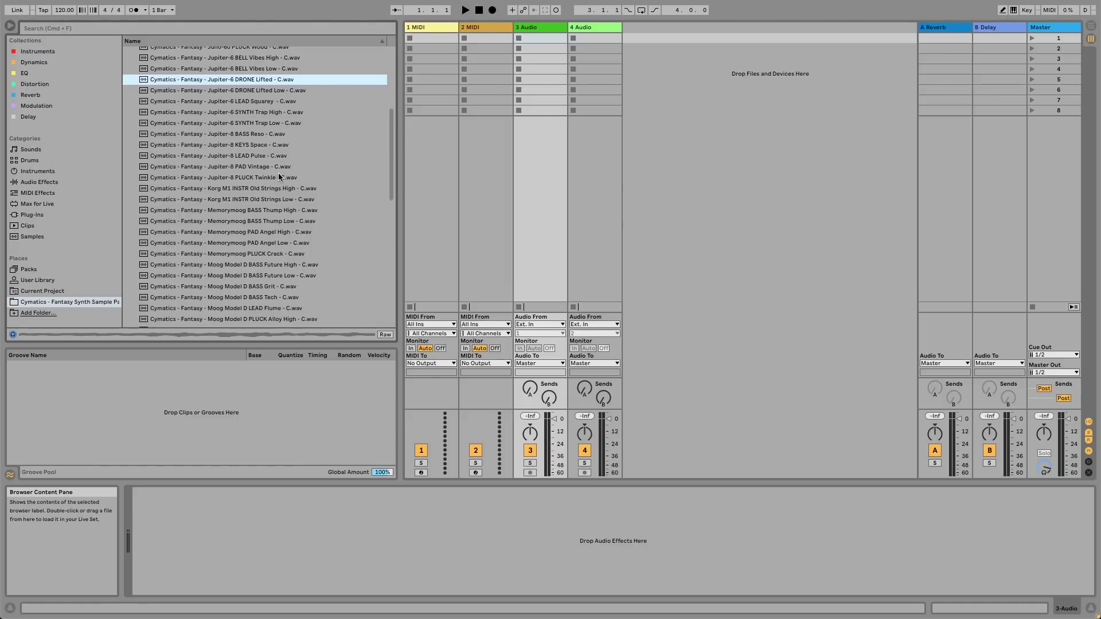
pyautogui.scroll(-1, 278, 177)
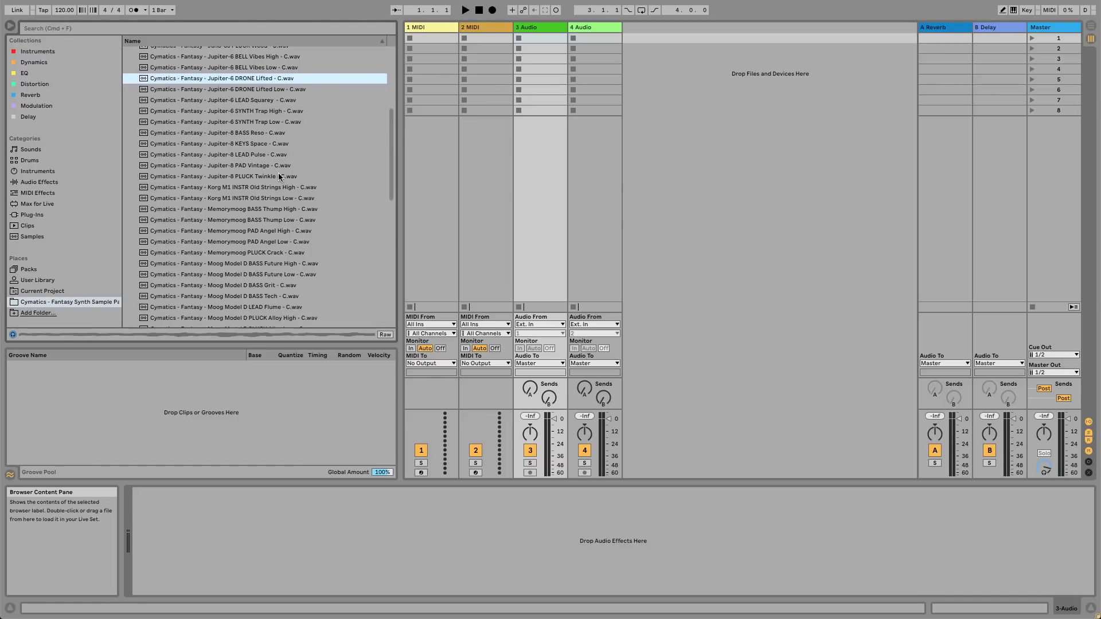
pyautogui.scroll(-2, 278, 177)
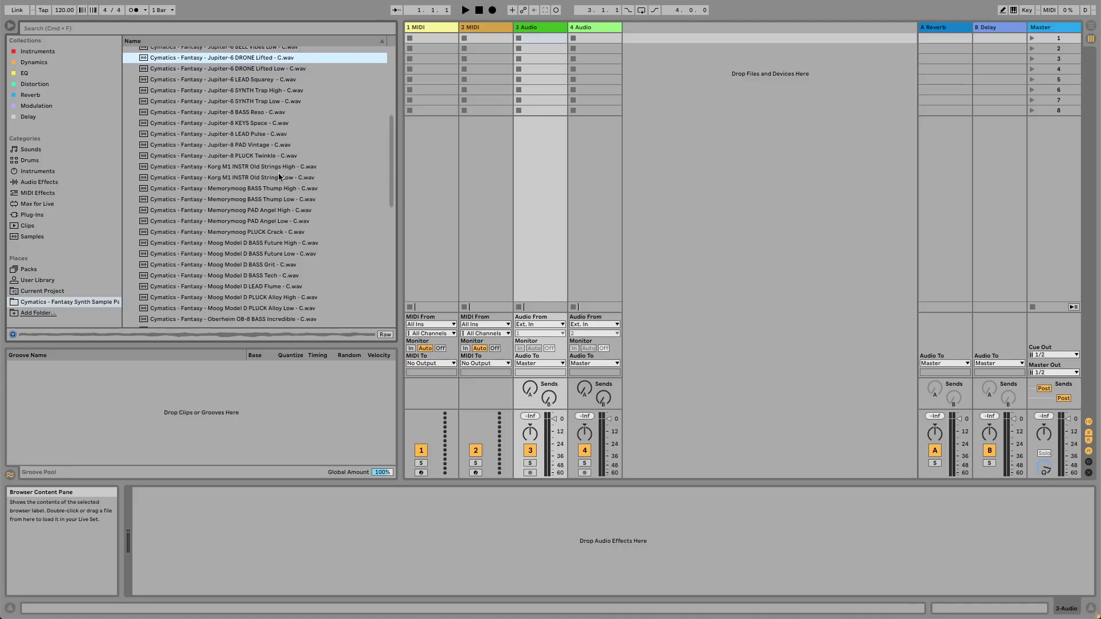
pyautogui.scroll(-3, 278, 177)
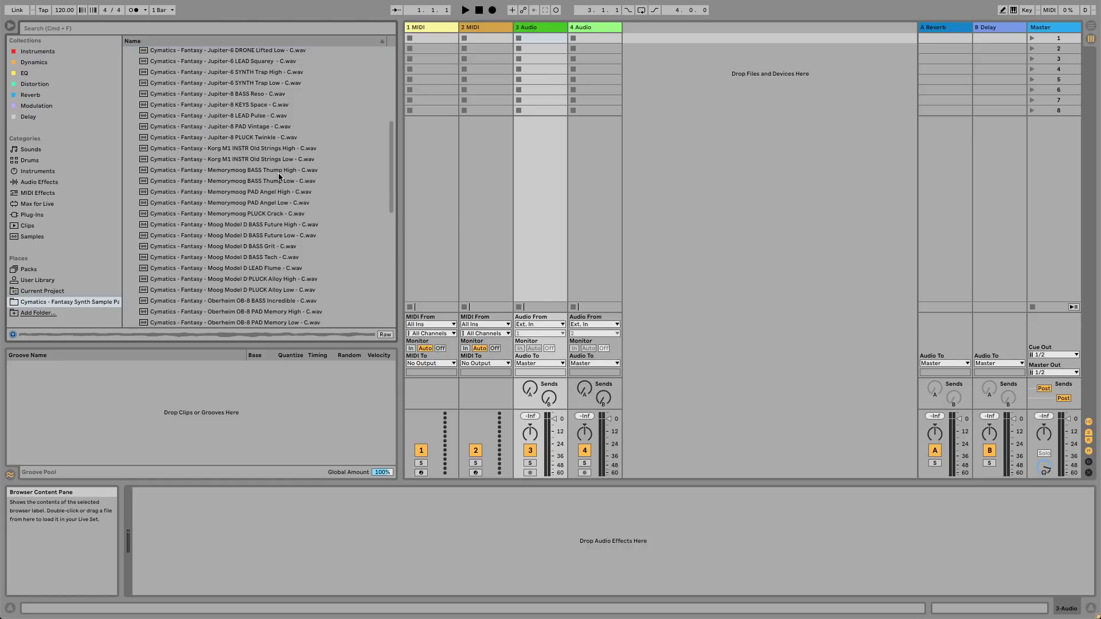
pyautogui.scroll(-1, 279, 177)
pyautogui.scroll(-1, 279, 176)
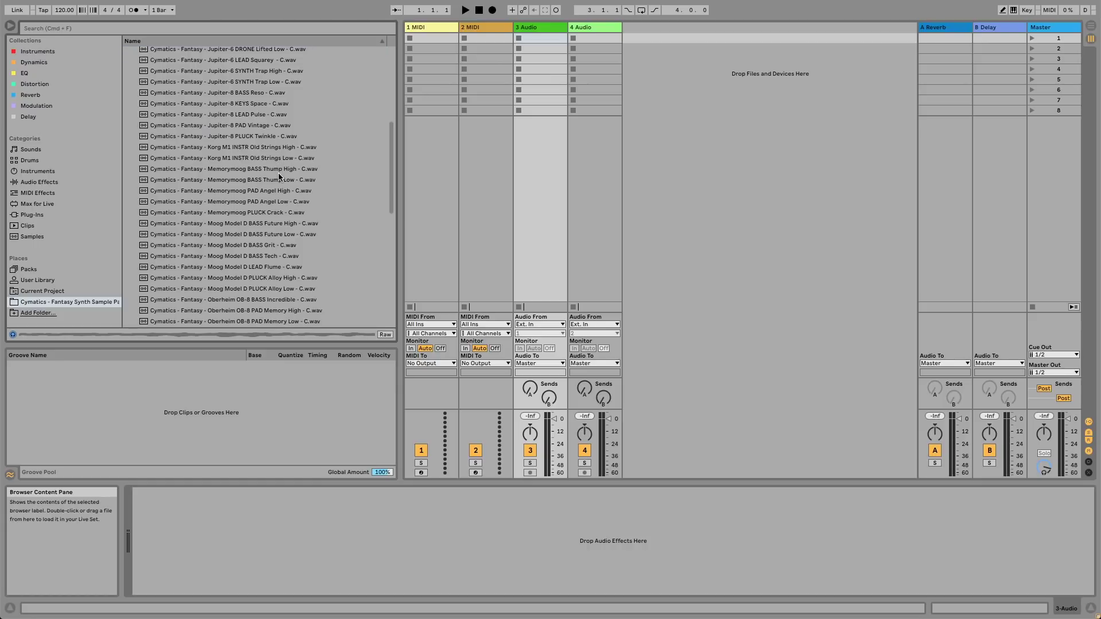
pyautogui.scroll(-1, 279, 176)
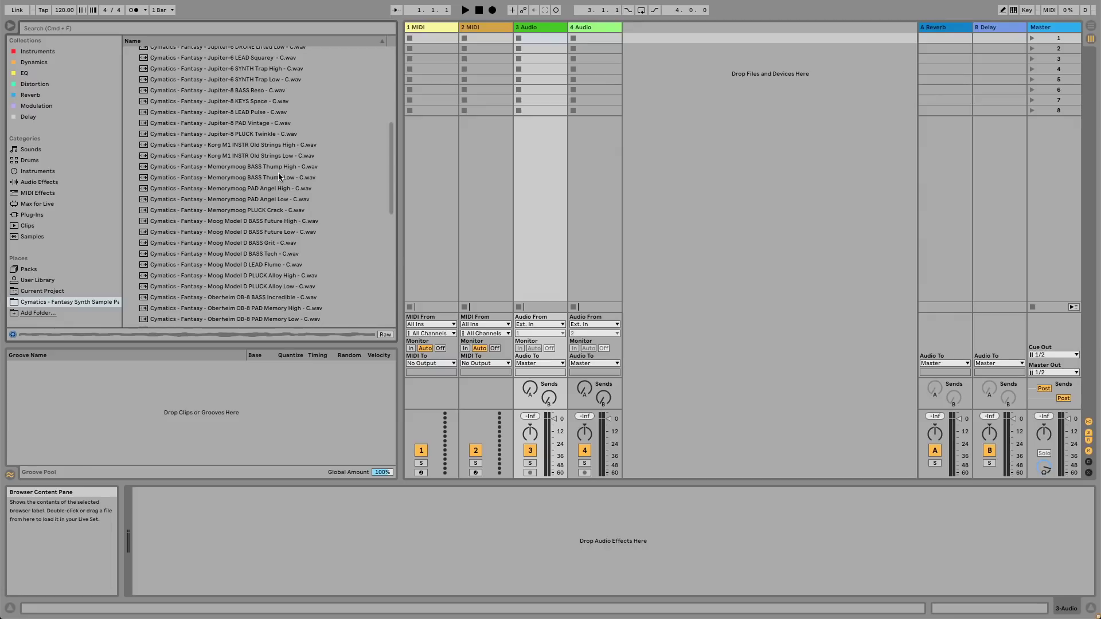
pyautogui.scroll(-2, 305, 175)
pyautogui.scroll(-2, 306, 176)
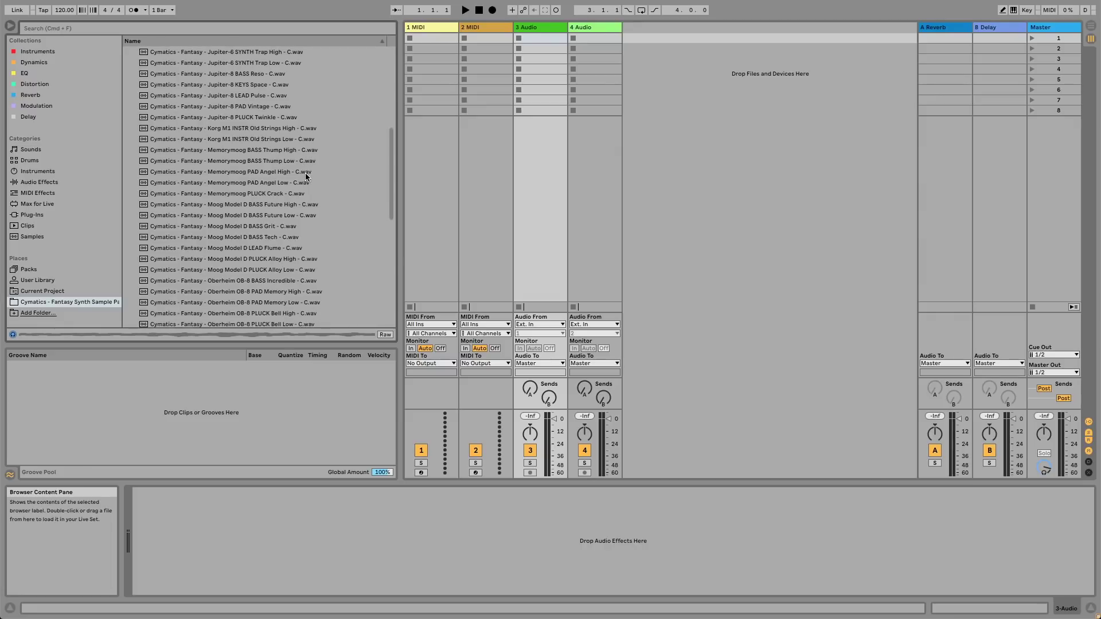
pyautogui.scroll(-2, 306, 176)
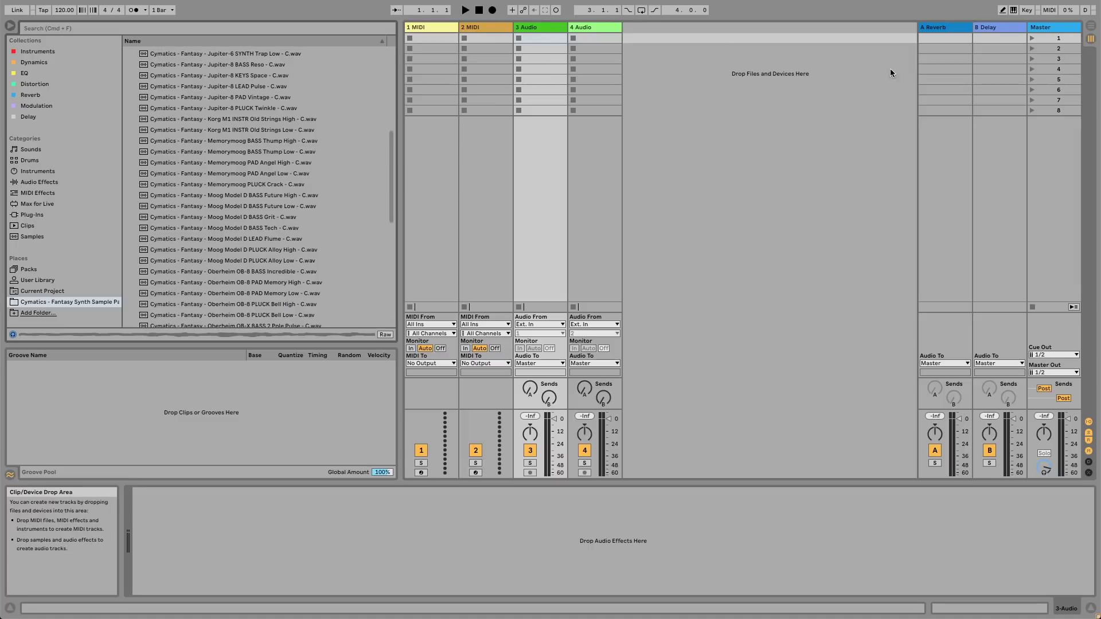
pyautogui.scroll(20, 227, 188)
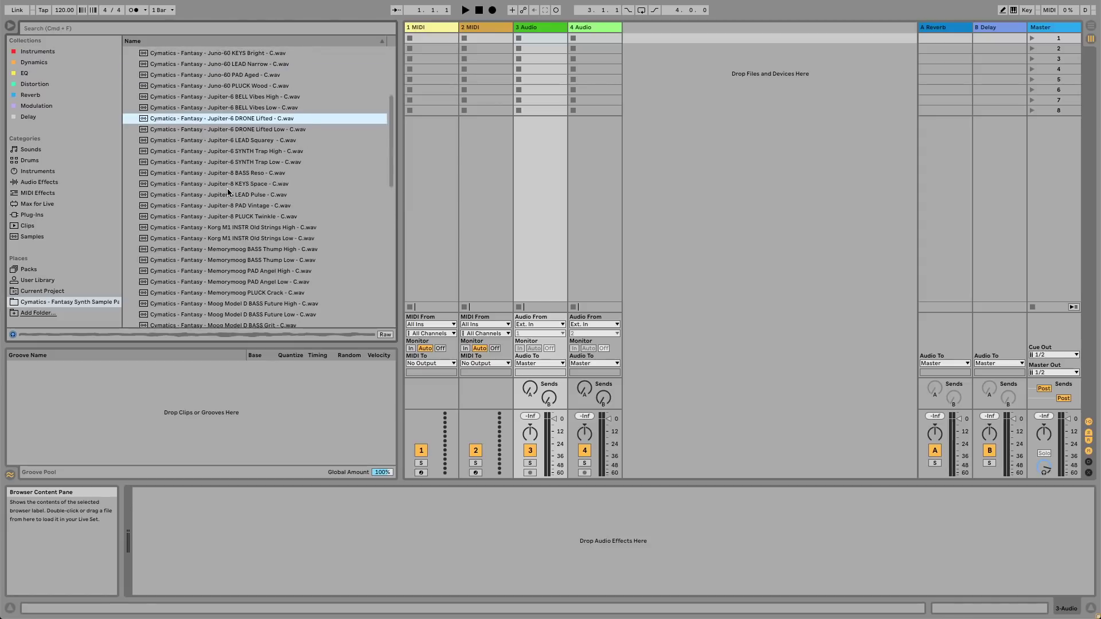
pyautogui.scroll(-4, 236, 186)
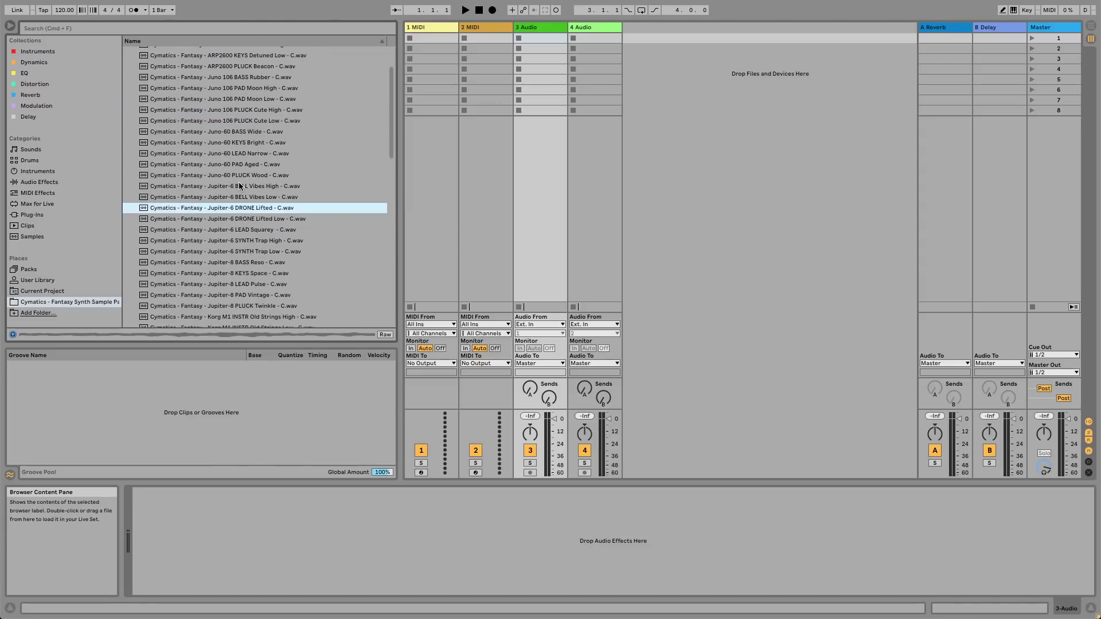
pyautogui.scroll(4, 239, 186)
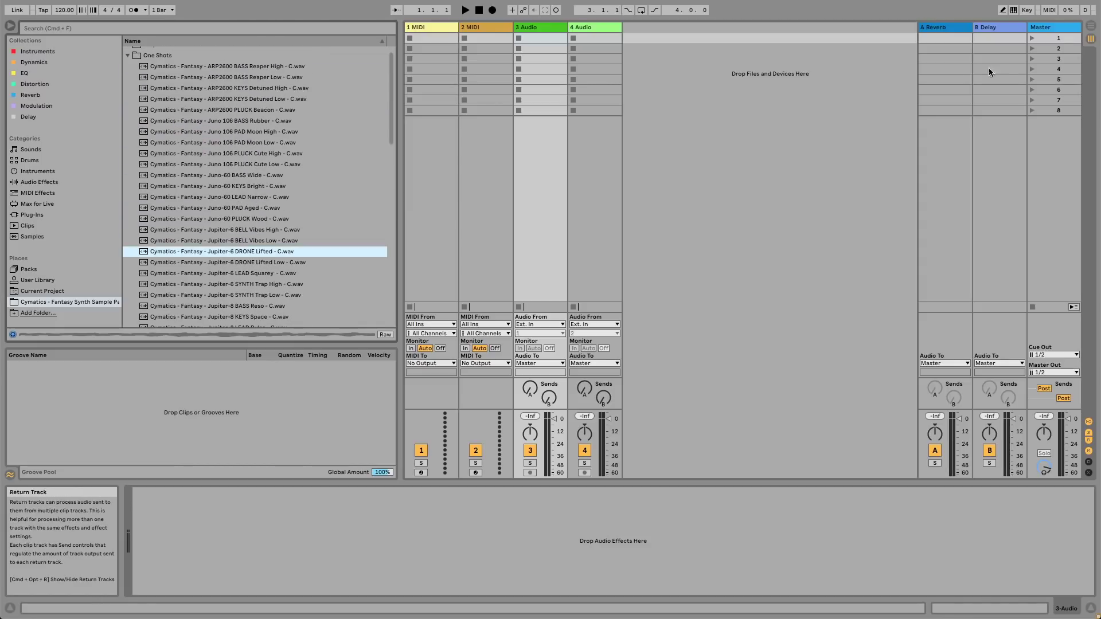
# Switch to the Arrangement view and place the Jupiter-6 BELL Vibes Low sample at bar 1 of the 3 Audio track
pyautogui.click(1090, 27)
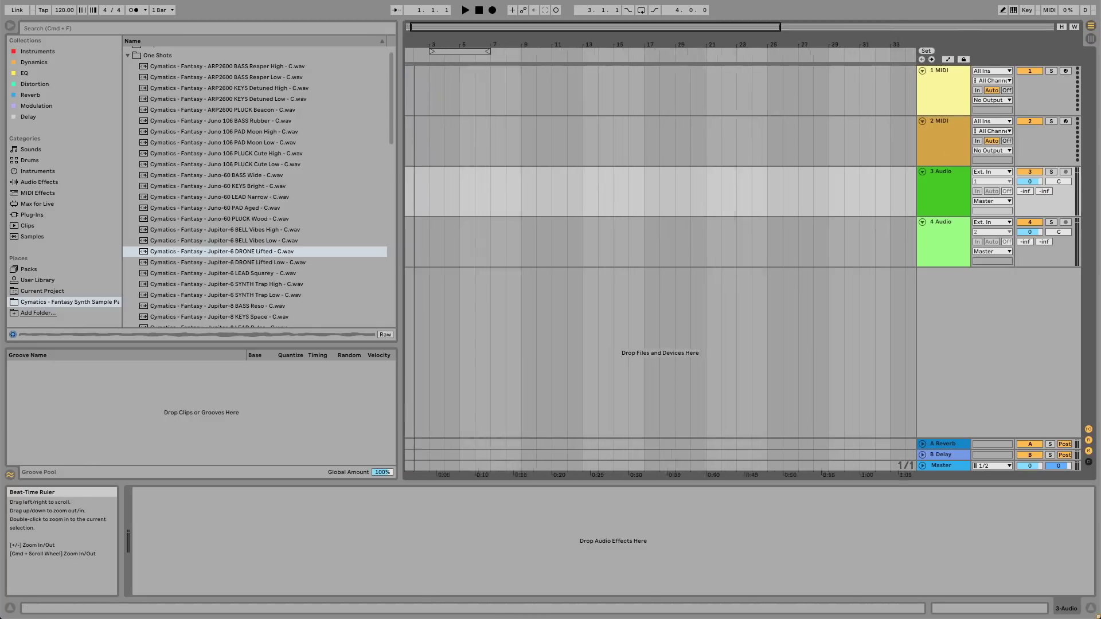
pyautogui.click(244, 240)
pyautogui.moveTo(243, 240); pyautogui.dragTo(415, 202)
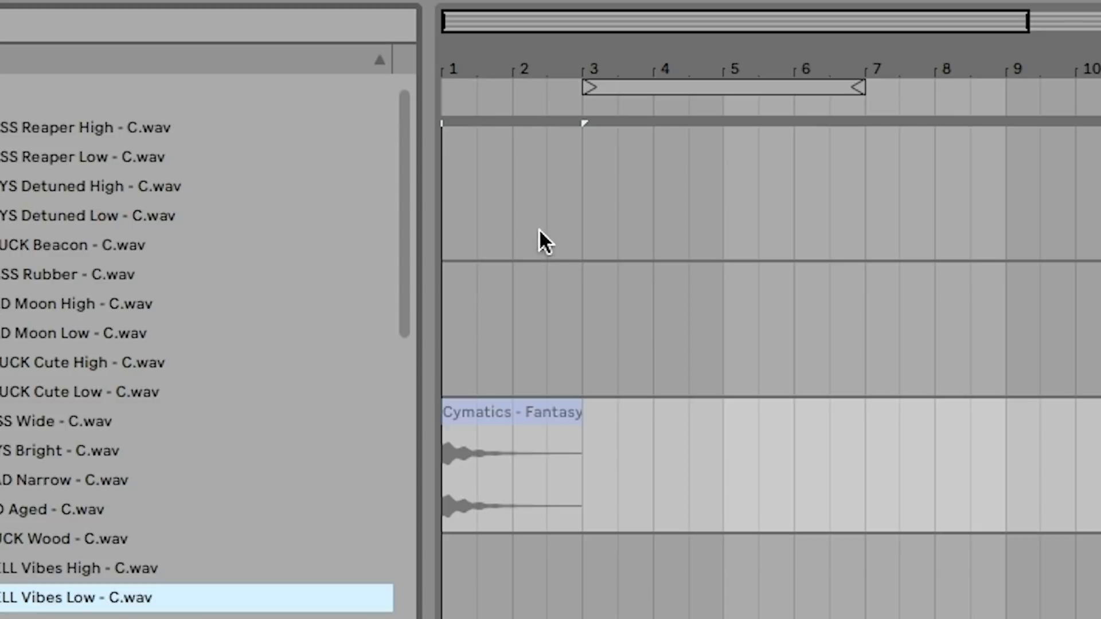
# Open the BELL Vibes Low clip, try out its Transpose control and reset it to 0 st
pyautogui.click(552, 410)
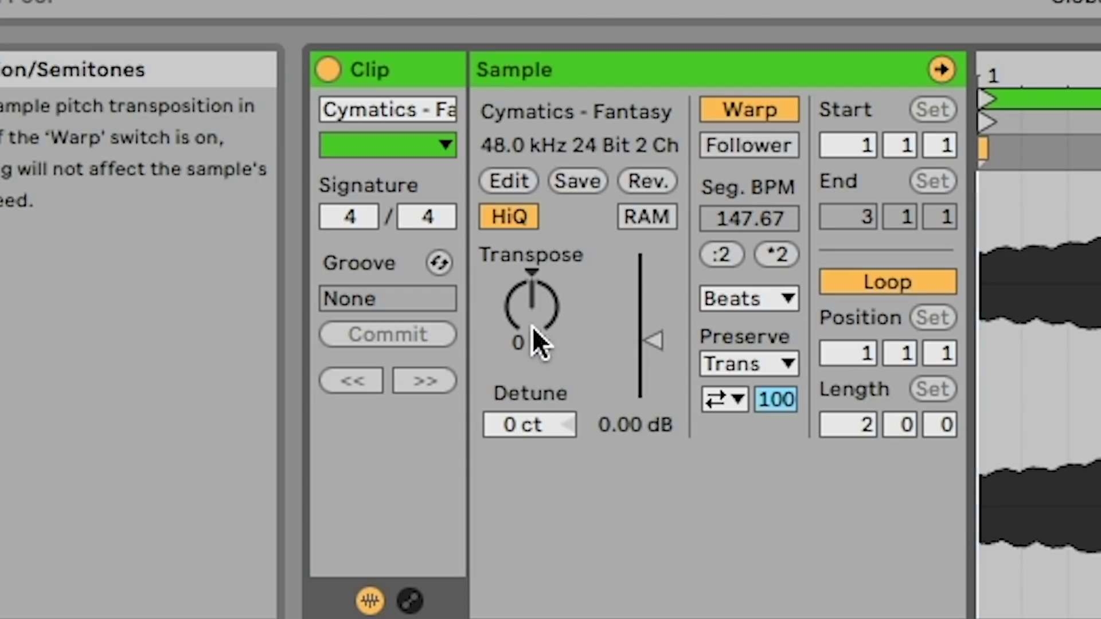
pyautogui.moveTo(187, 518); pyautogui.dragTo(187, 516)
pyautogui.moveTo(532, 303); pyautogui.dragTo(532, 332)
pyautogui.press('Delete')
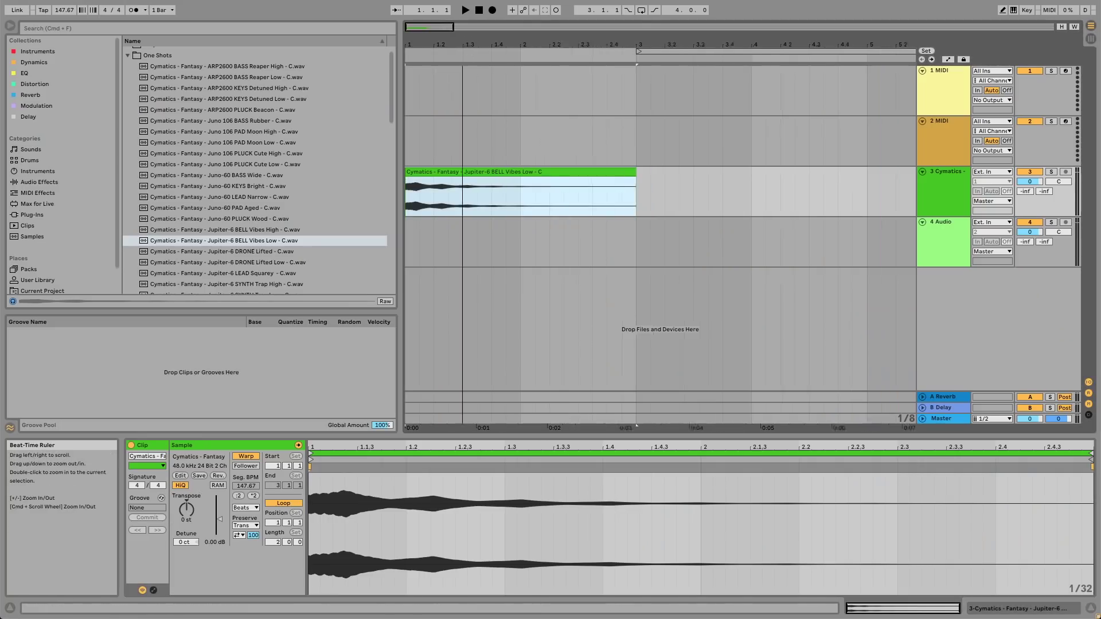
# Delete the BELL Vibes Low clip from the audio track
pyautogui.press('-')
pyautogui.click(464, 186)
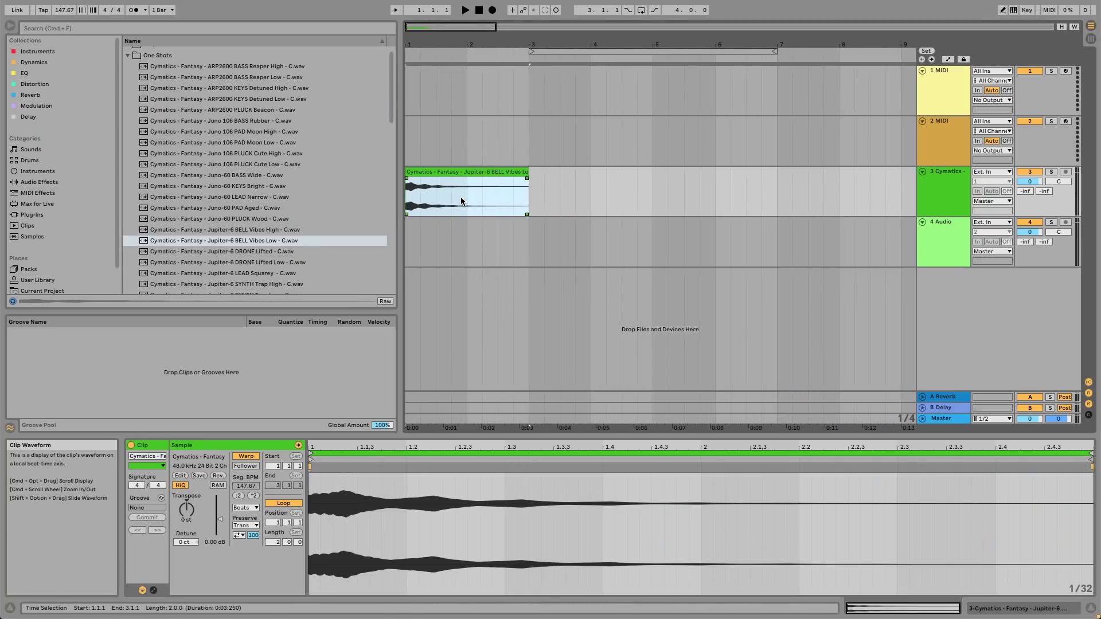
pyautogui.press('Delete')
# Load an empty Simpler instrument onto the 2 MIDI track and leave that track selected
pyautogui.click(946, 153)
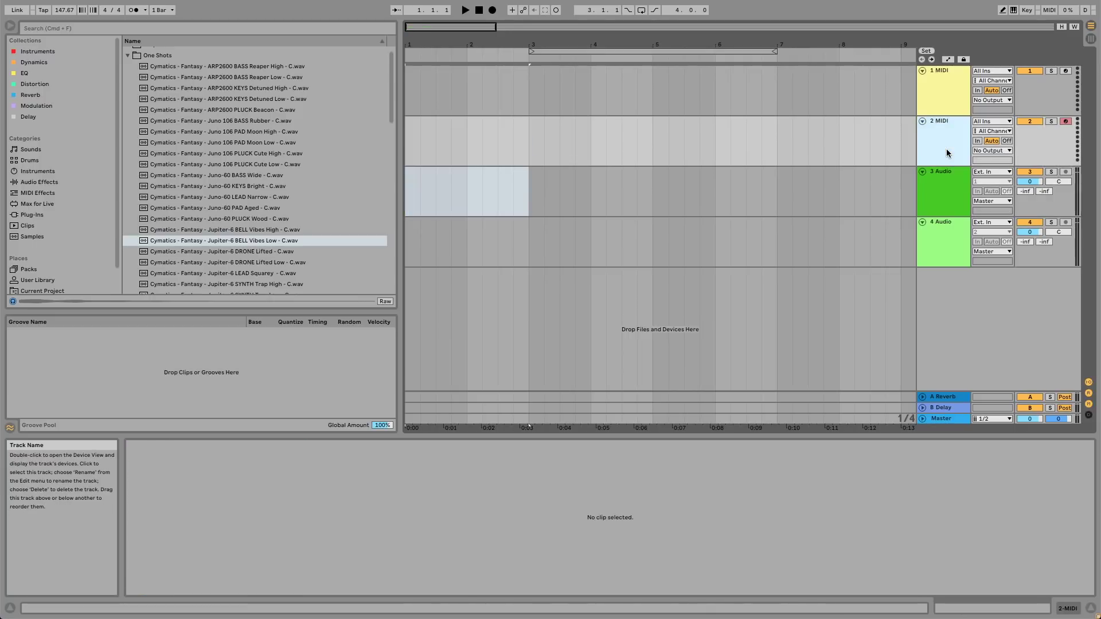
pyautogui.click(38, 171)
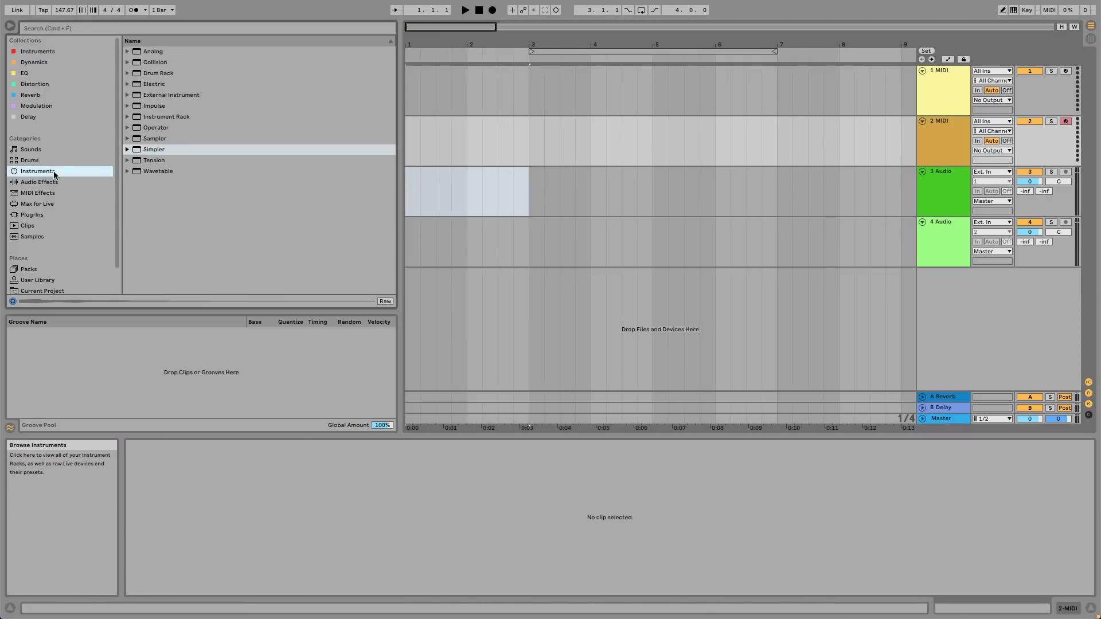
pyautogui.click(160, 149)
pyautogui.doubleClick(159, 149)
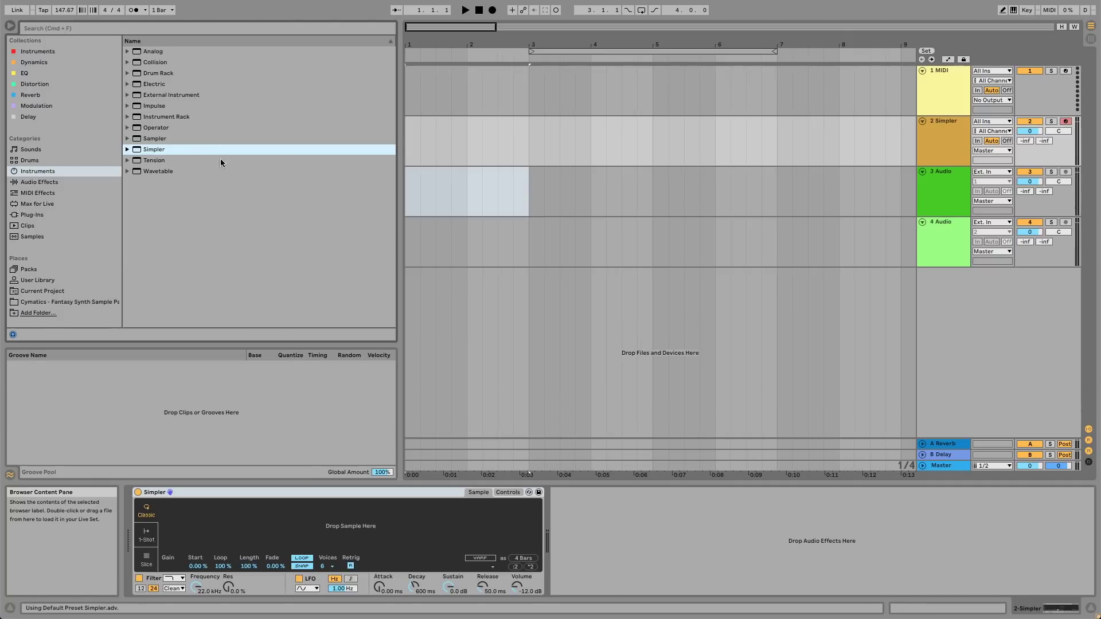
pyautogui.click(899, 163)
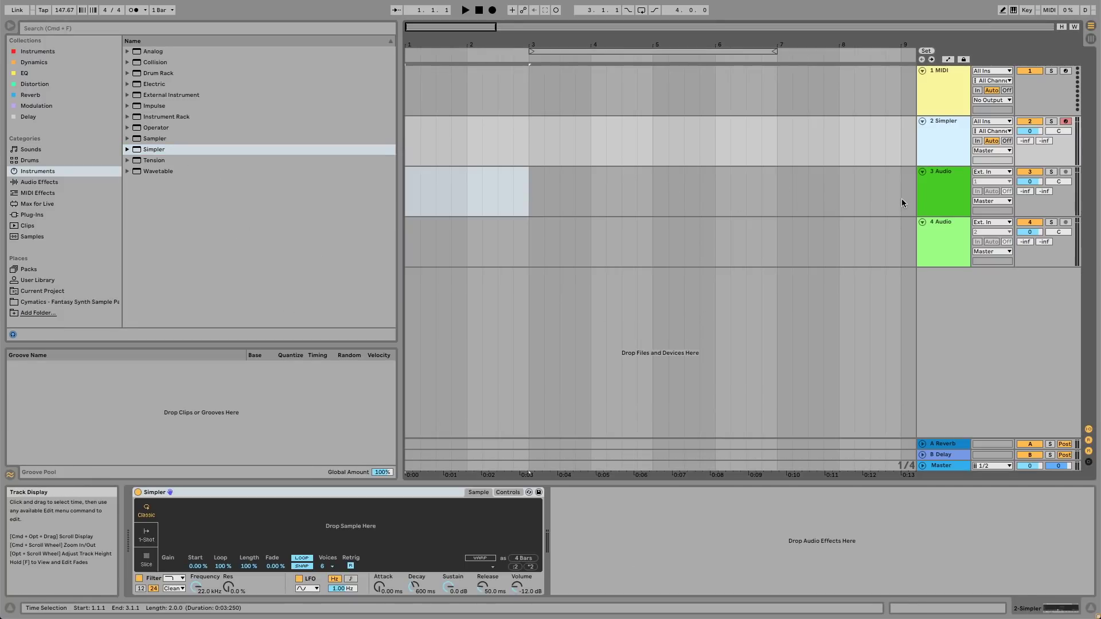
pyautogui.click(933, 201)
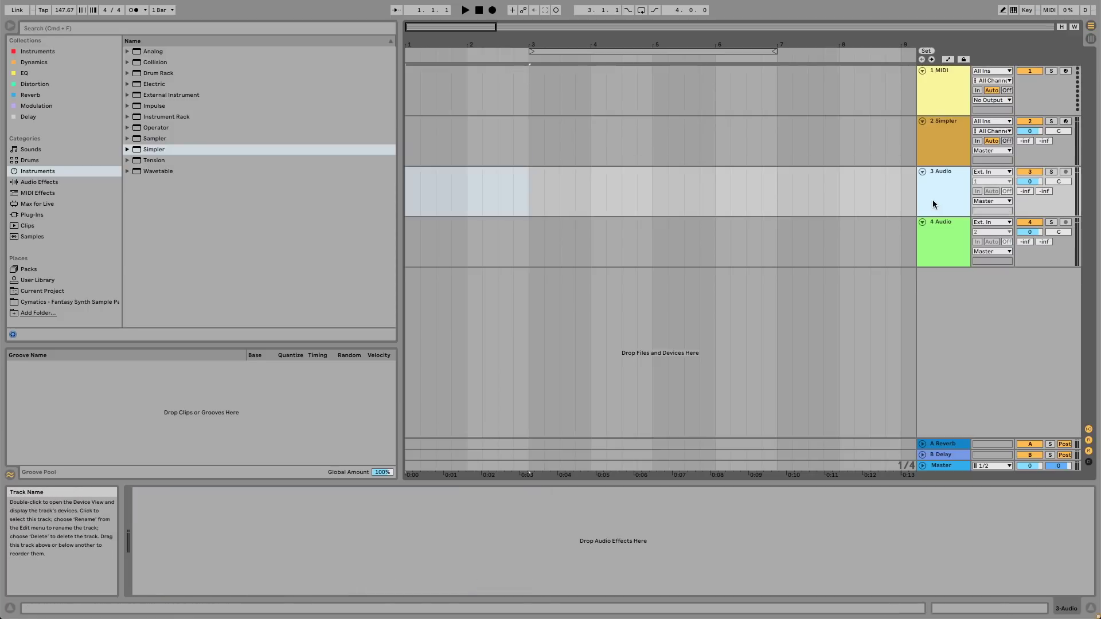
pyautogui.click(933, 143)
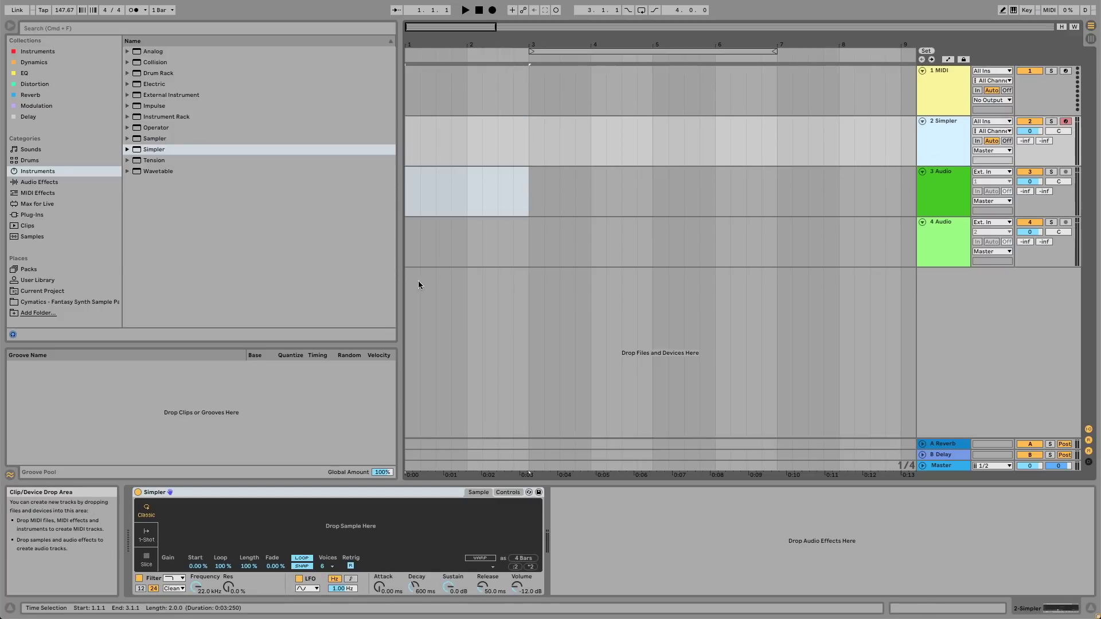
# Open the Cymatics Fantasy Synth Sample Pack folder and look through its one-shot samples
pyautogui.click(91, 301)
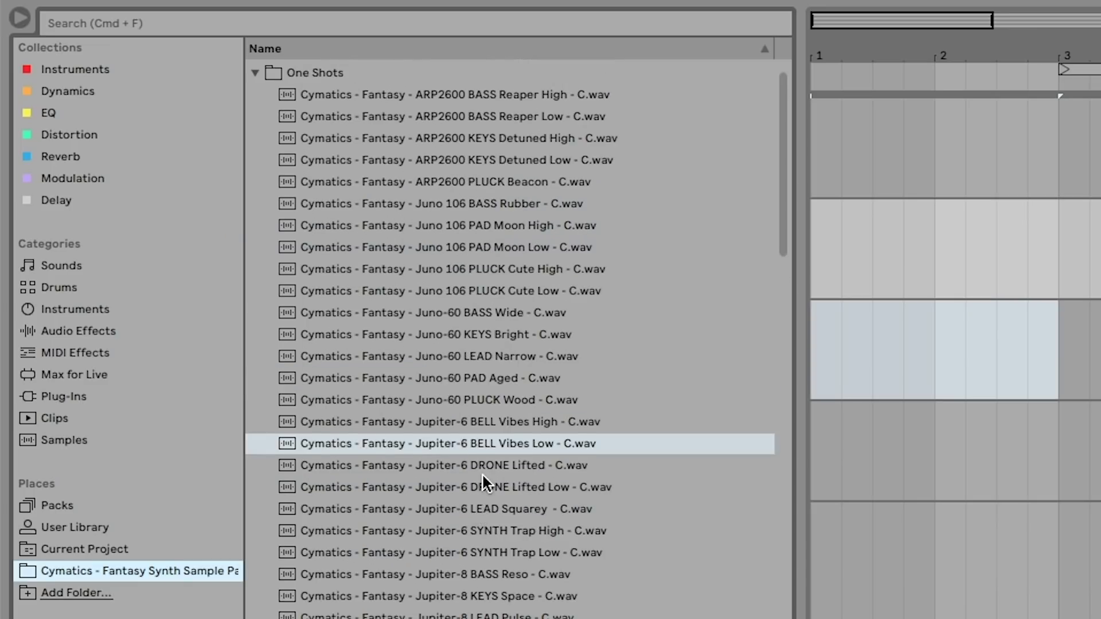
pyautogui.scroll(1, 483, 476)
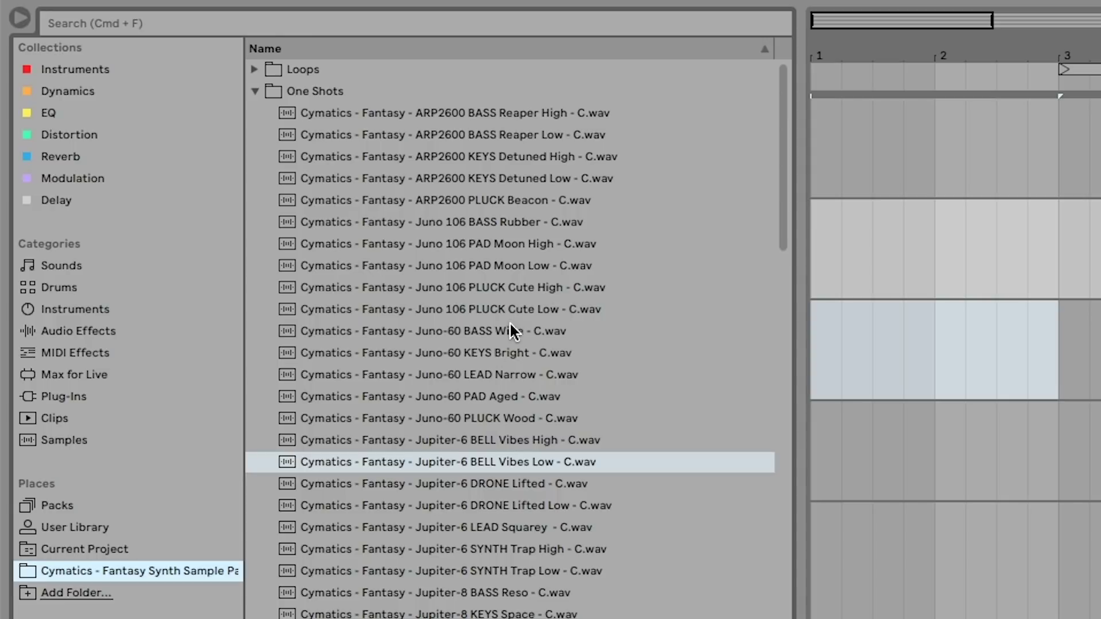
pyautogui.scroll(-6, 520, 346)
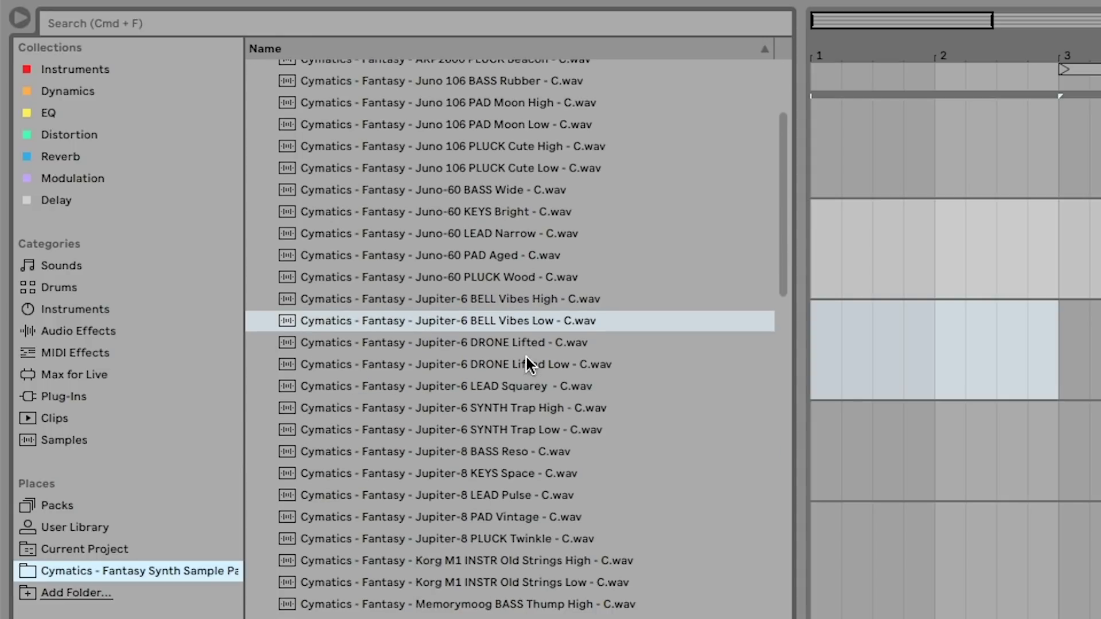
pyautogui.scroll(6, 526, 357)
pyautogui.scroll(-12, 511, 228)
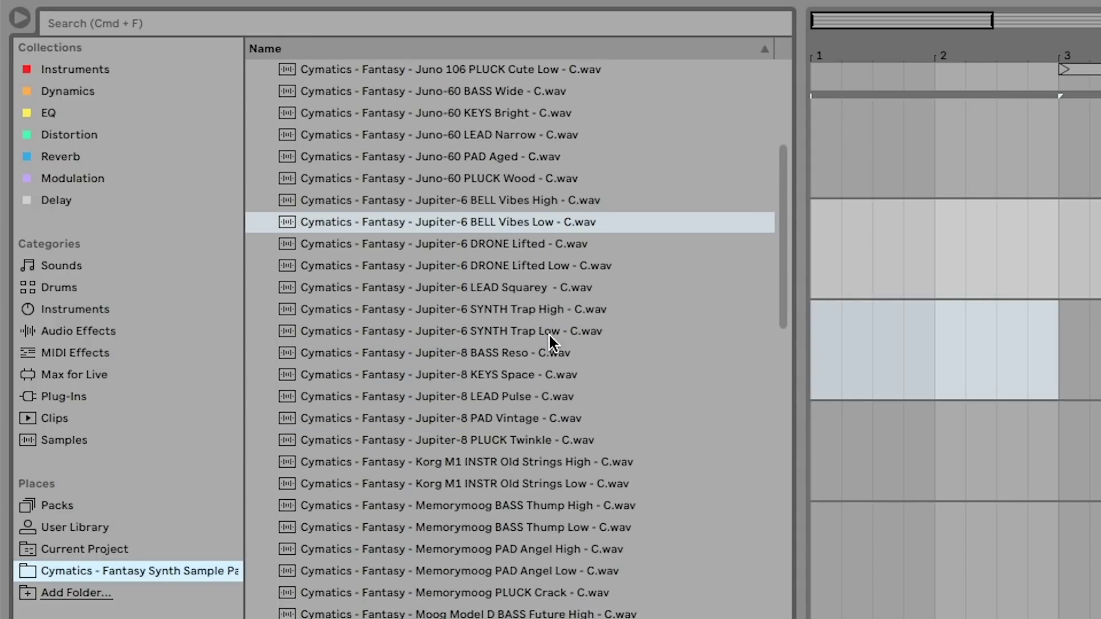
pyautogui.scroll(-1, 547, 349)
pyautogui.scroll(-1, 547, 350)
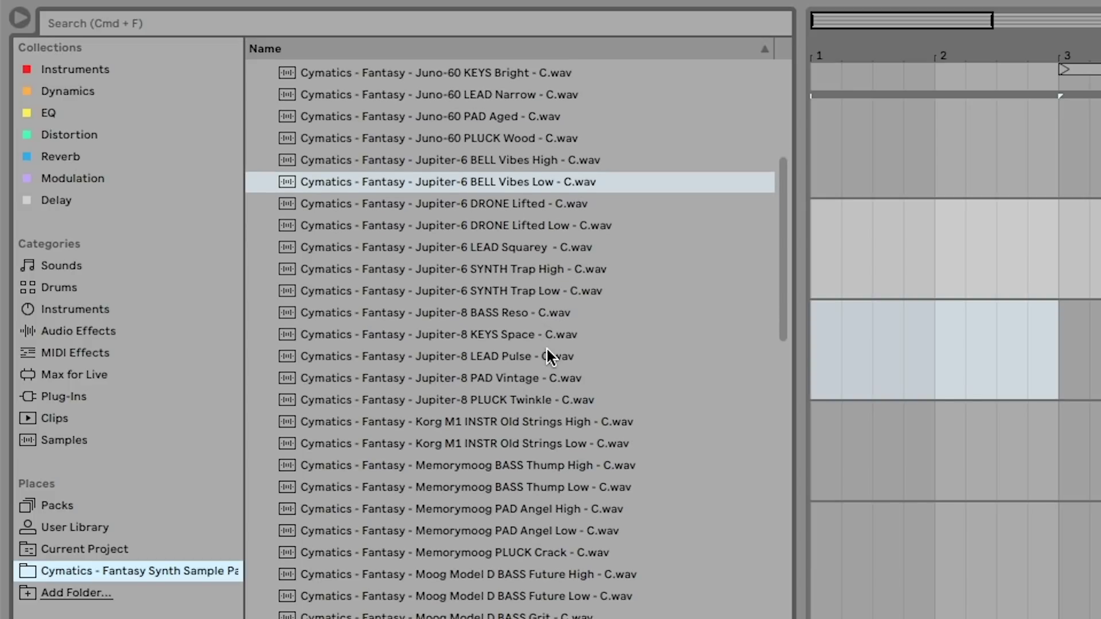
pyautogui.scroll(-4, 547, 349)
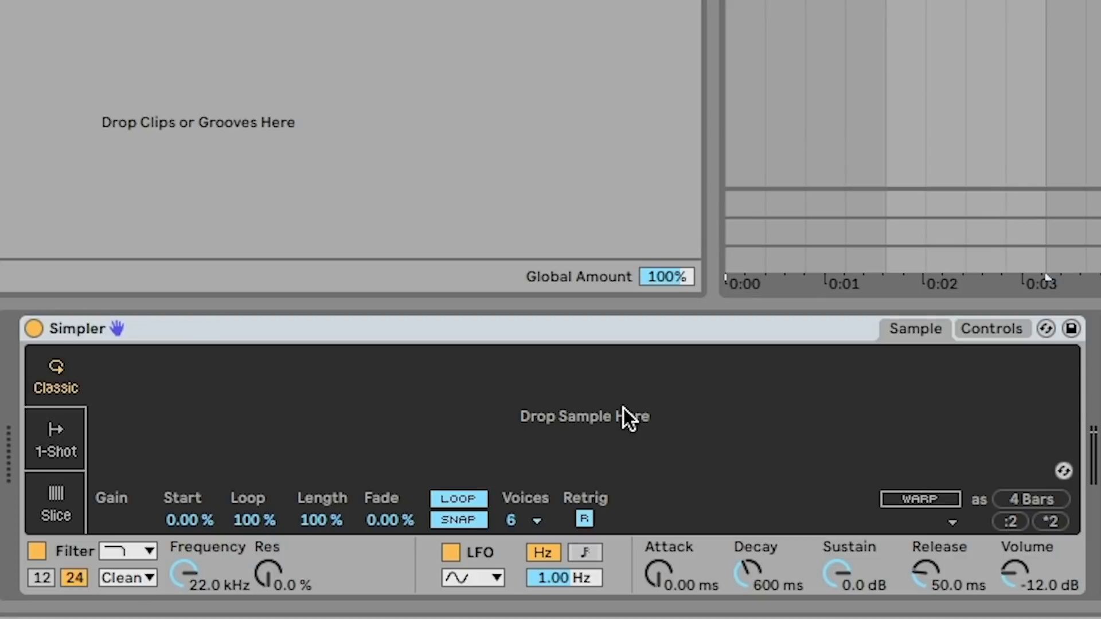
pyautogui.click(536, 522)
pyautogui.click(534, 523)
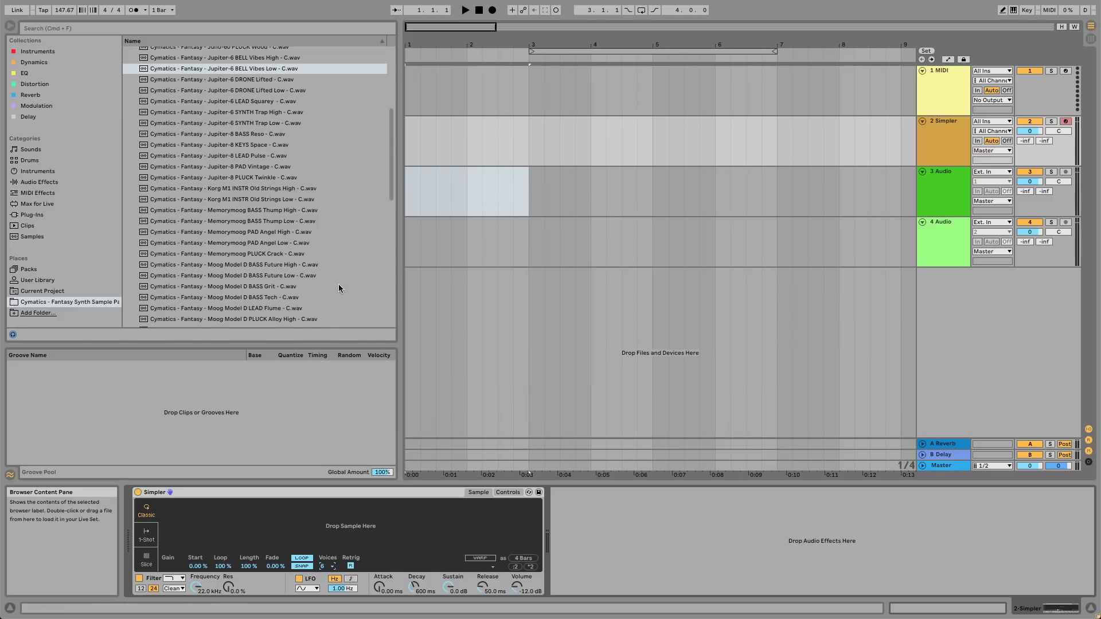
pyautogui.press('Down')
pyautogui.press('Down')
pyautogui.press('Down')
pyautogui.press('Down')
pyautogui.press('Down')
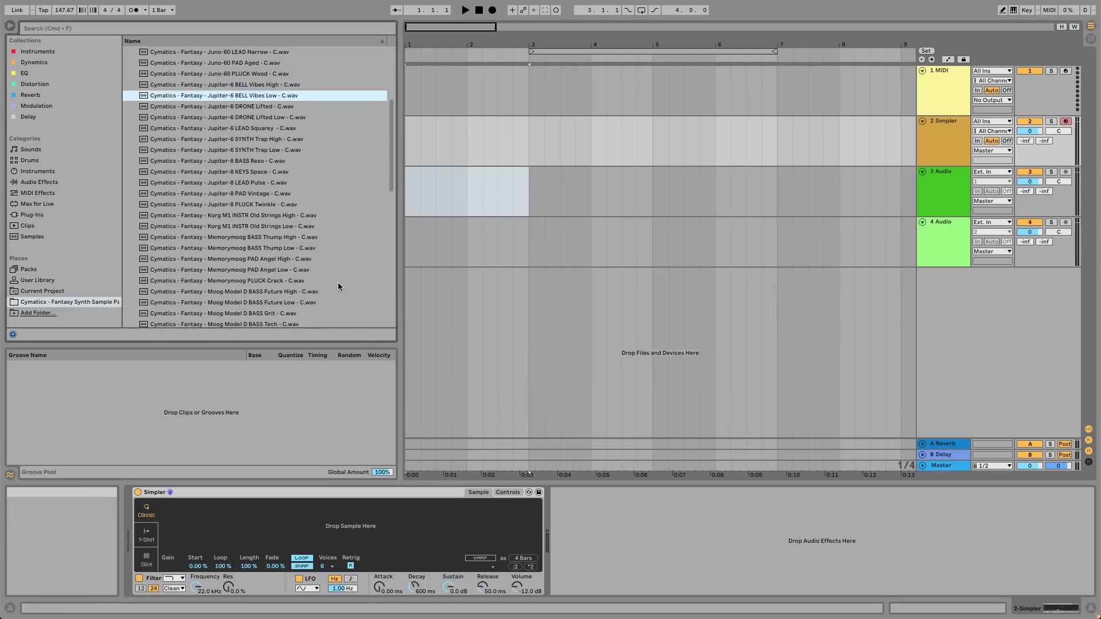
# Examine the Fantasy one-shot file names for their synth model, sound type and root note
pyautogui.scroll(5, 338, 282)
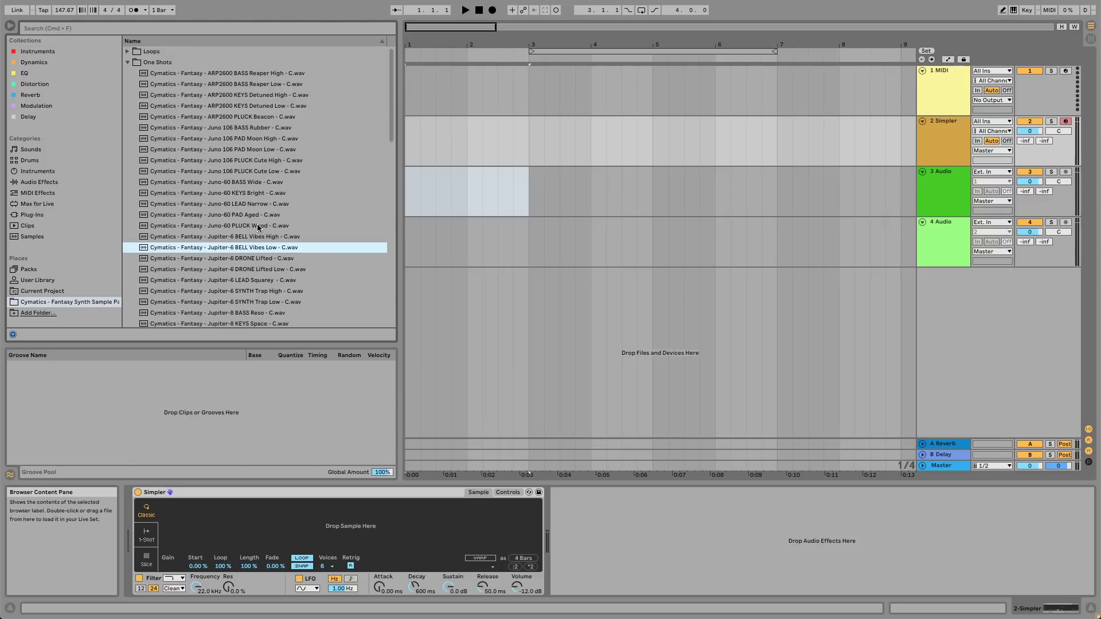
pyautogui.scroll(-1, 264, 231)
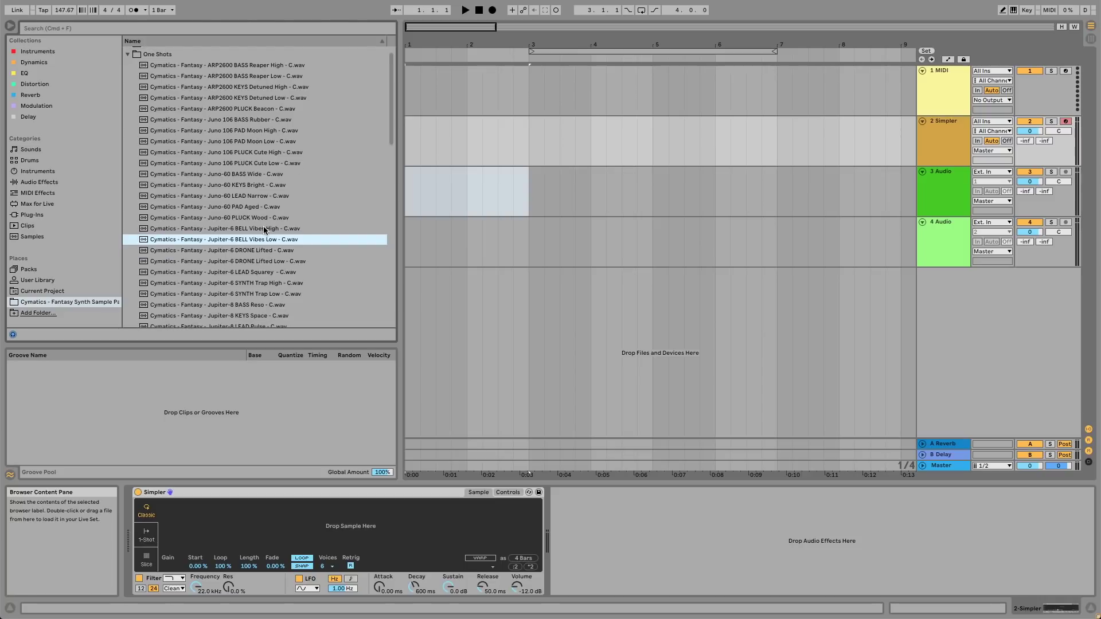
pyautogui.scroll(-2, 265, 231)
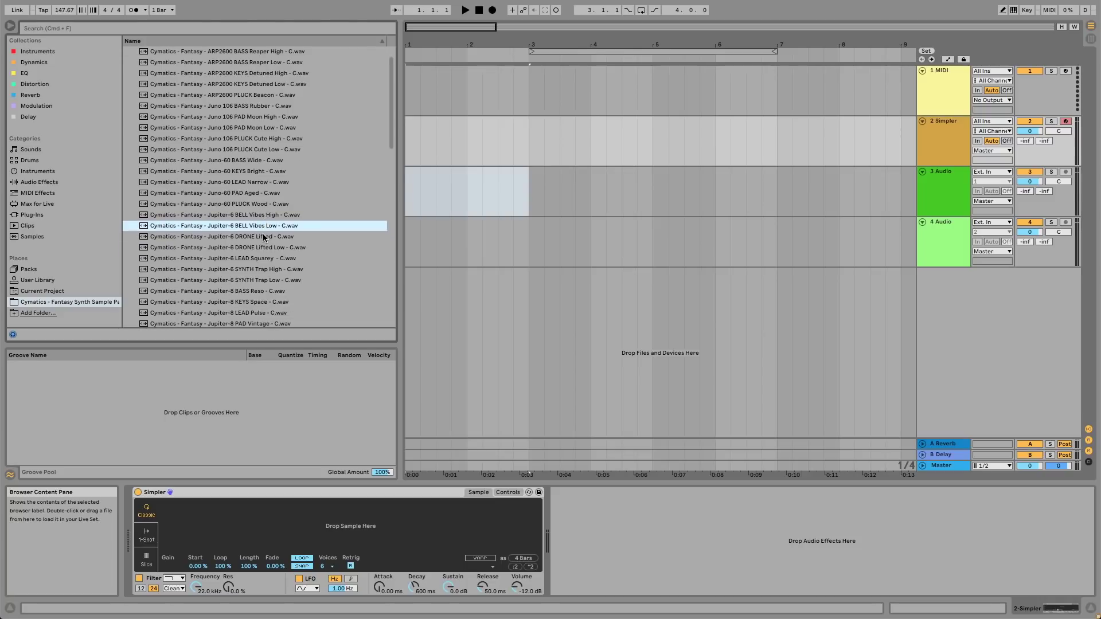
pyautogui.scroll(-2, 264, 236)
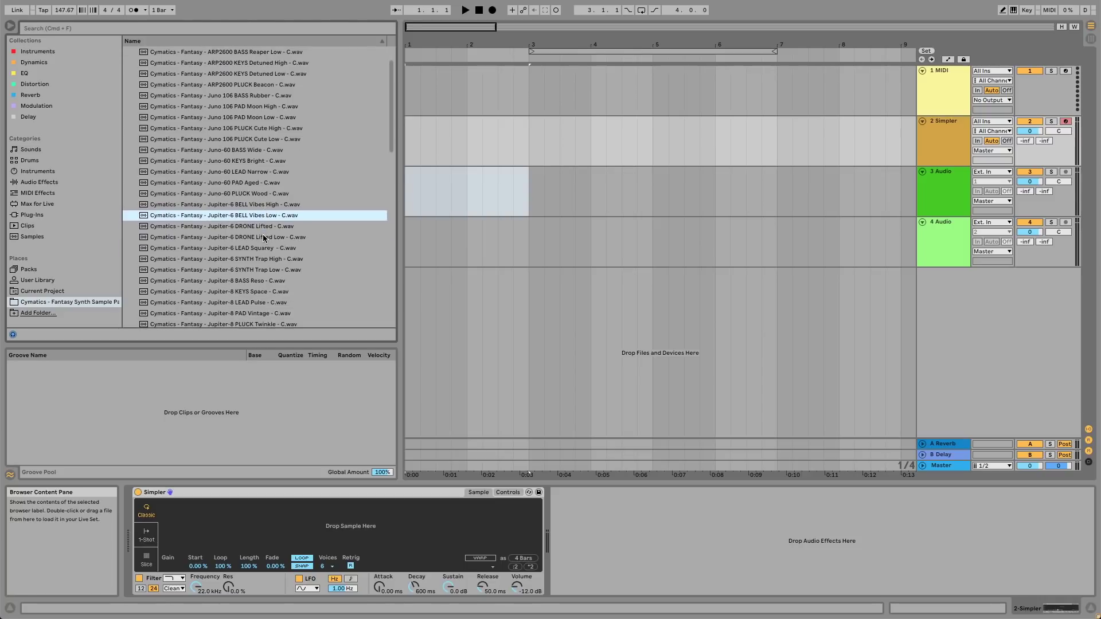
pyautogui.scroll(-6, 264, 238)
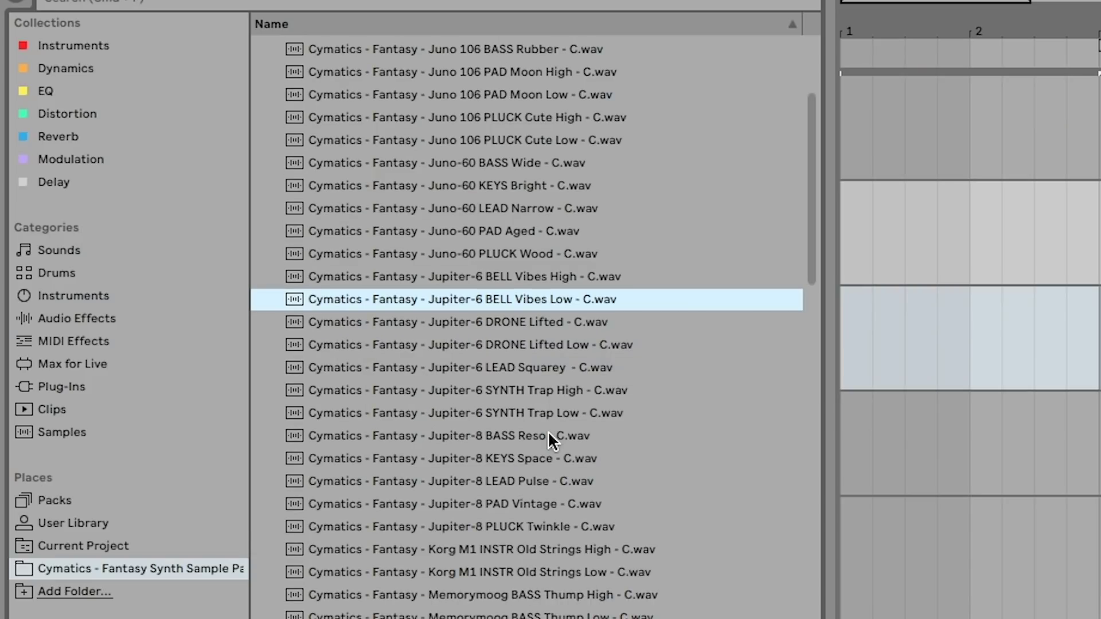
pyautogui.scroll(-5, 548, 434)
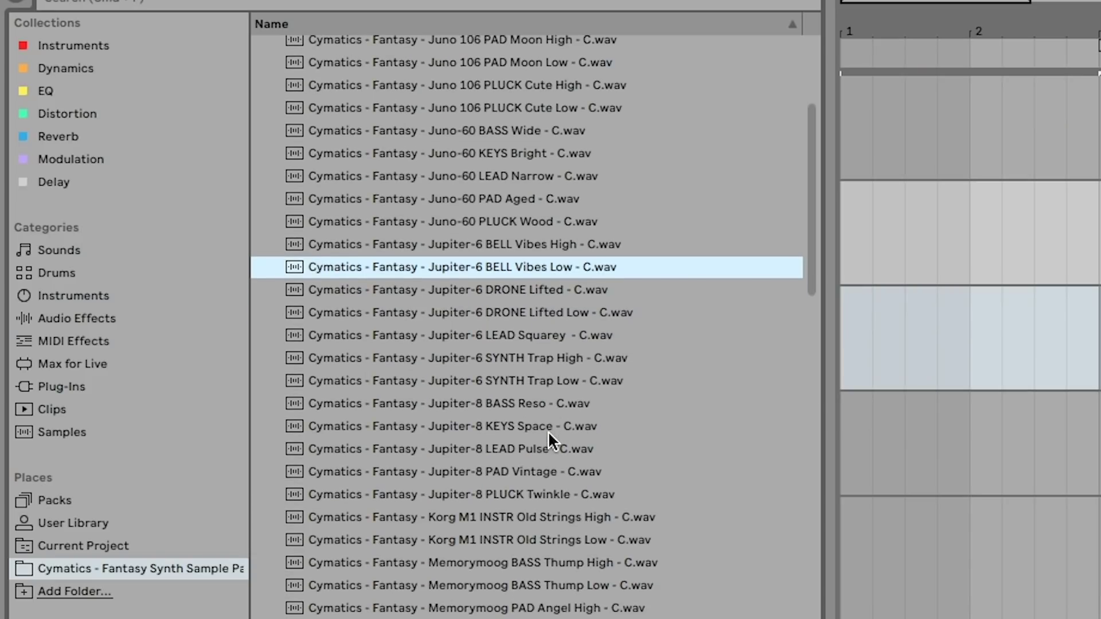
pyautogui.scroll(-13, 549, 436)
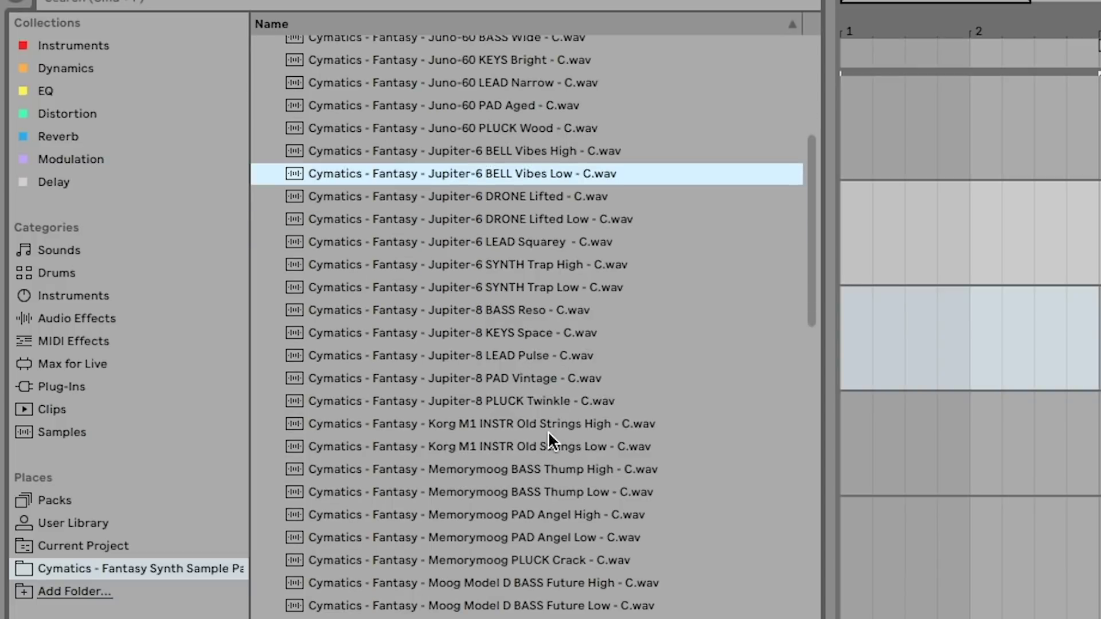
pyautogui.scroll(20, 548, 436)
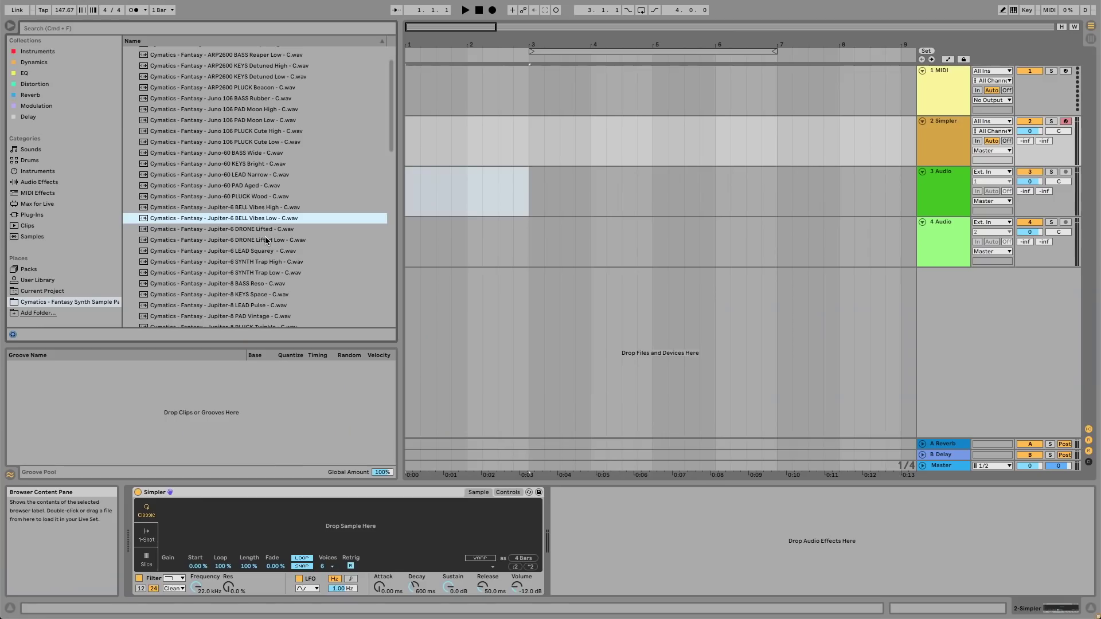
pyautogui.scroll(3, 265, 240)
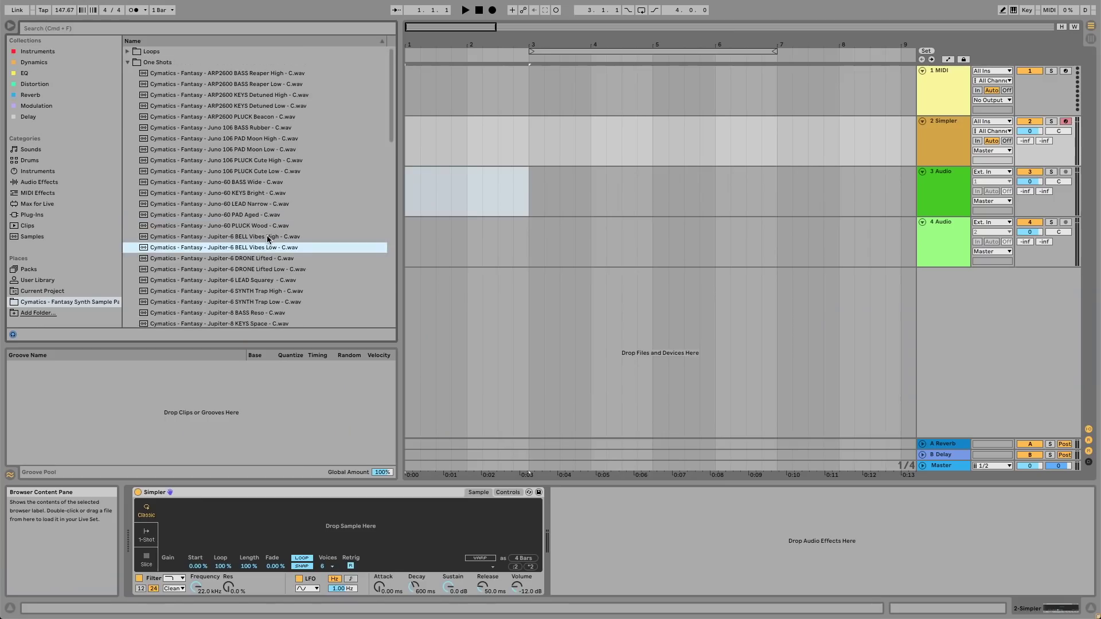
pyautogui.scroll(-1, 267, 240)
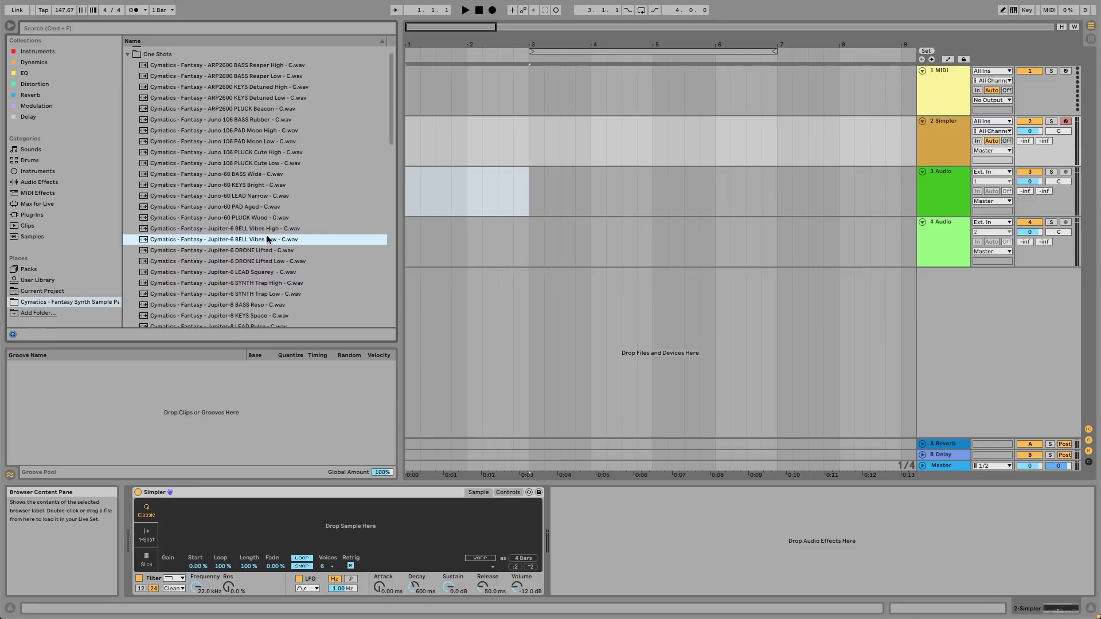
# Audition the one-shots one after another from Juno 106 PLUCK Cute High down to Jupiter-6 BELL Vibes Low
pyautogui.click(273, 154)
pyautogui.press('Down')
pyautogui.press('Down')
pyautogui.press('Down')
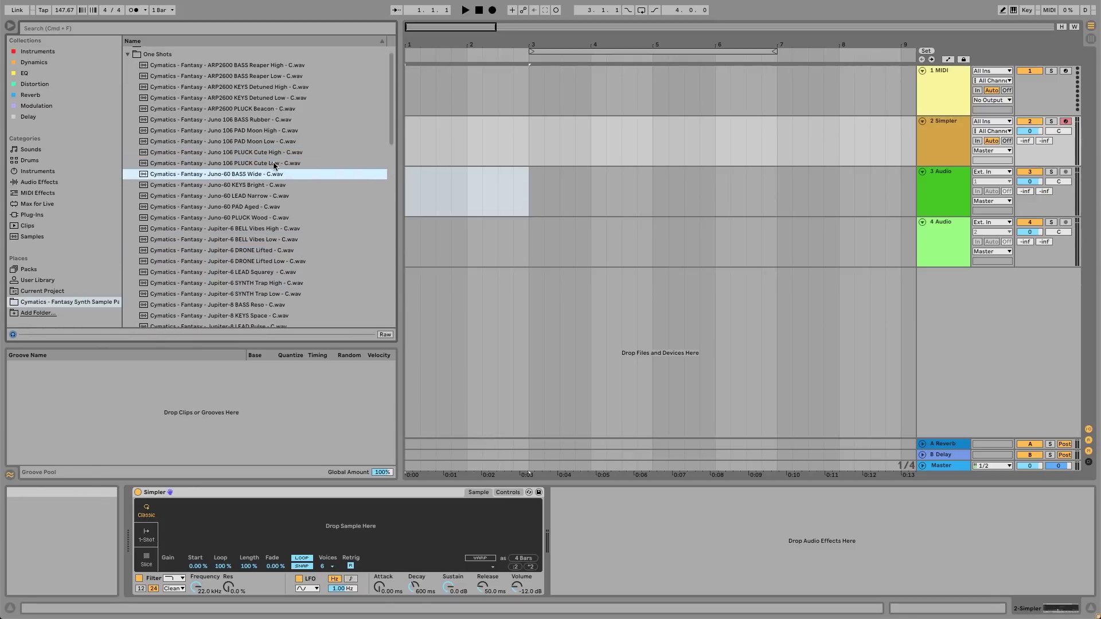
pyautogui.scroll(-1, 288, 166)
pyautogui.press('Down')
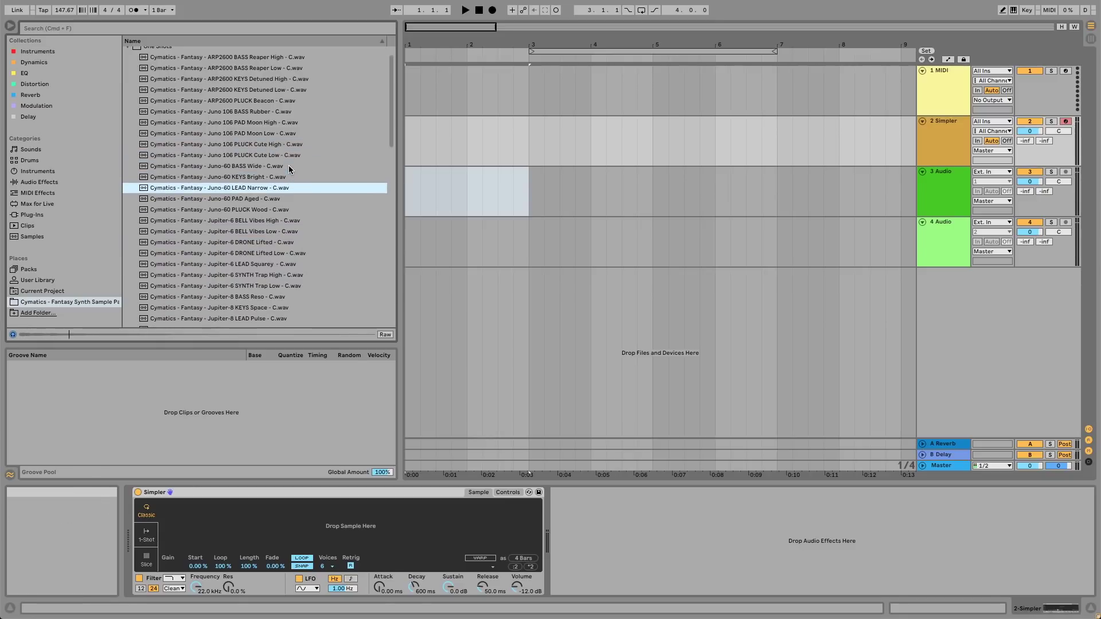
pyautogui.press('Down')
pyautogui.press('Down')
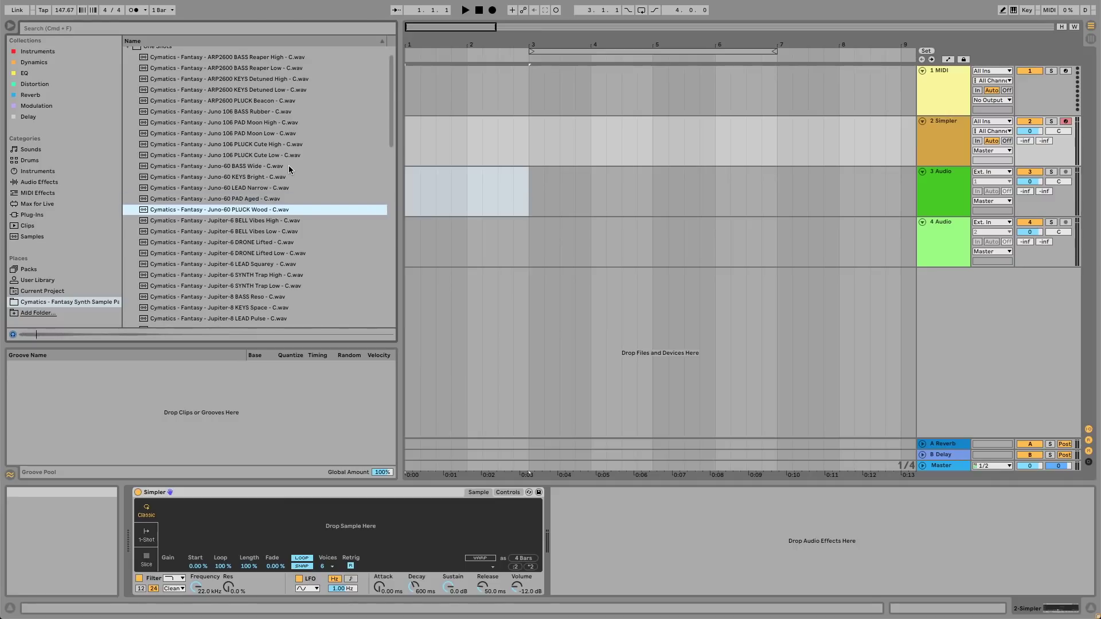
pyautogui.scroll(-1, 286, 169)
pyautogui.press('Down')
pyautogui.press('Down')
pyautogui.press('Down')
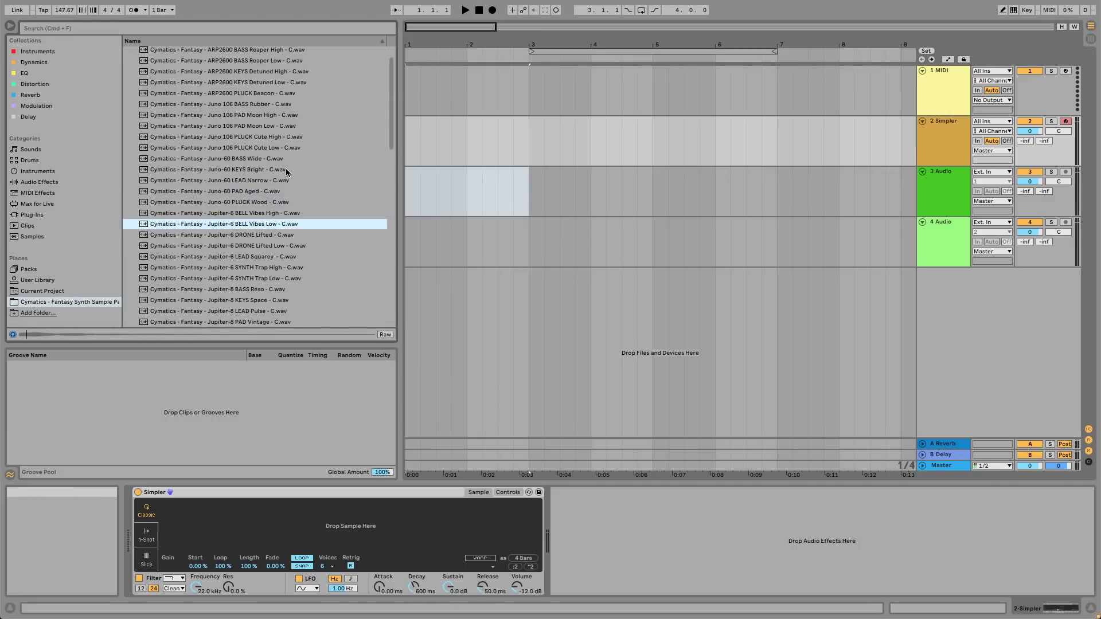
# Preview the Jupiter-6 bell, drone and lead one-shots again, continuing down to SYNTH Trap High
pyautogui.press('Up')
pyautogui.press('Up')
pyautogui.press('Down')
pyautogui.press('Down')
pyautogui.press('Down')
pyautogui.press('Down')
pyautogui.press('Down')
pyautogui.press('Down')
pyautogui.press('Down')
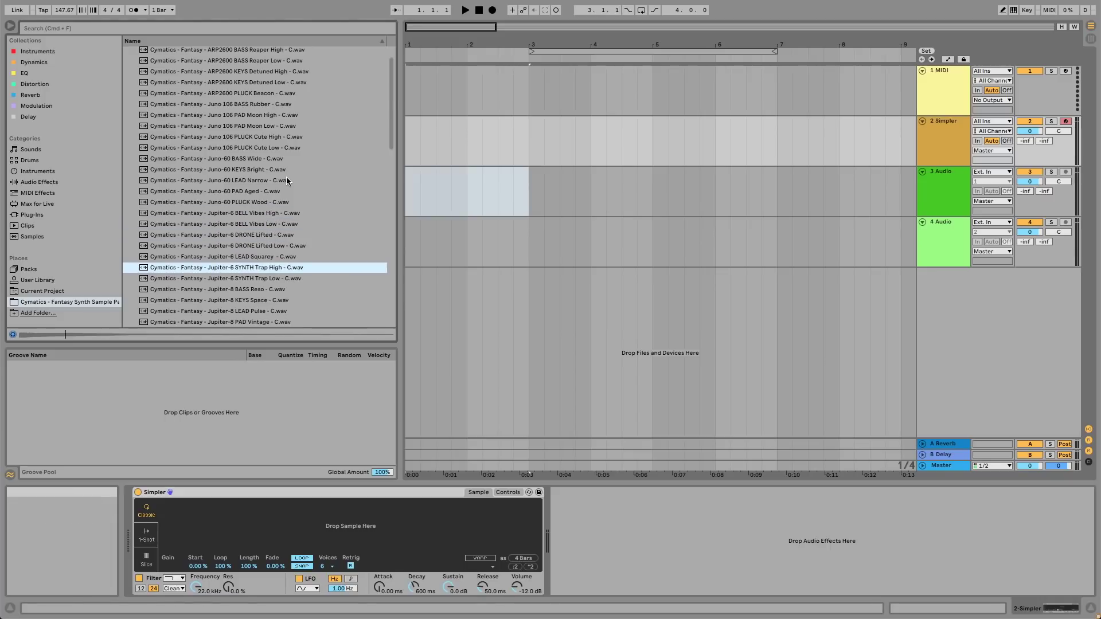
# Compare the Jupiter-6 SYNTH Trap Low one-shot with the Jupiter-8 samples below it by previewing them
pyautogui.scroll(-1, 287, 181)
pyautogui.press('Down')
pyautogui.scroll(-3, 287, 181)
pyautogui.press('Down')
pyautogui.press('Down')
pyautogui.press('Down')
pyautogui.press('Down')
pyautogui.press('Up')
pyautogui.press('Up')
pyautogui.press('Up')
pyautogui.press('Up')
pyautogui.press('Up')
pyautogui.press('Down')
pyautogui.press('Down')
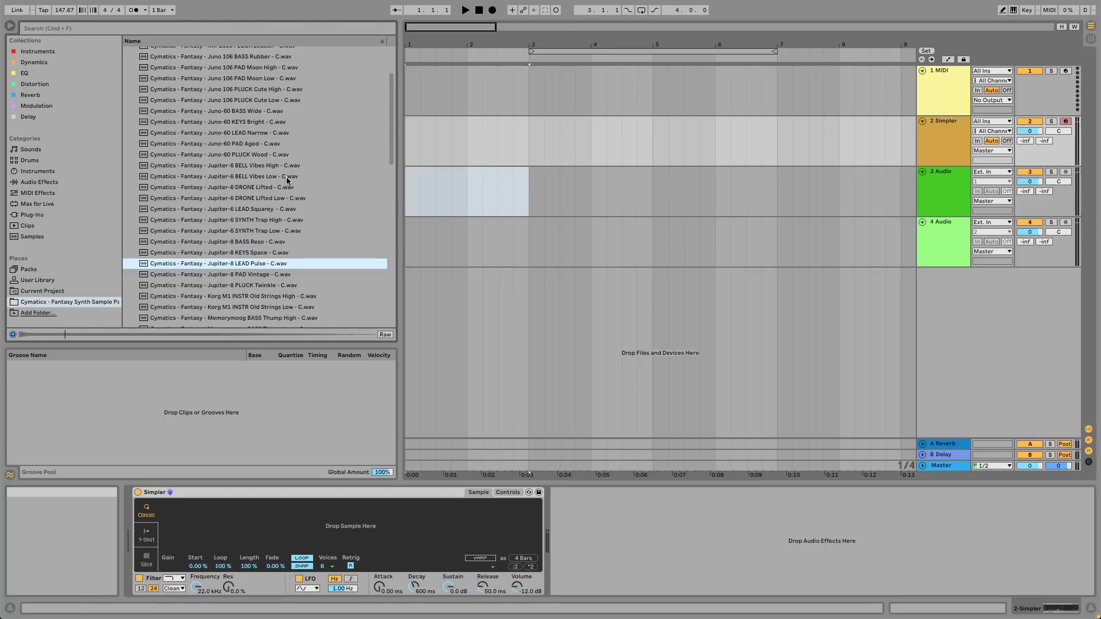
# Load the Jupiter-8 KEYS Space one-shot into the empty Simpler and play a few test notes
pyautogui.press('Up')
pyautogui.moveTo(234, 253); pyautogui.dragTo(346, 528)
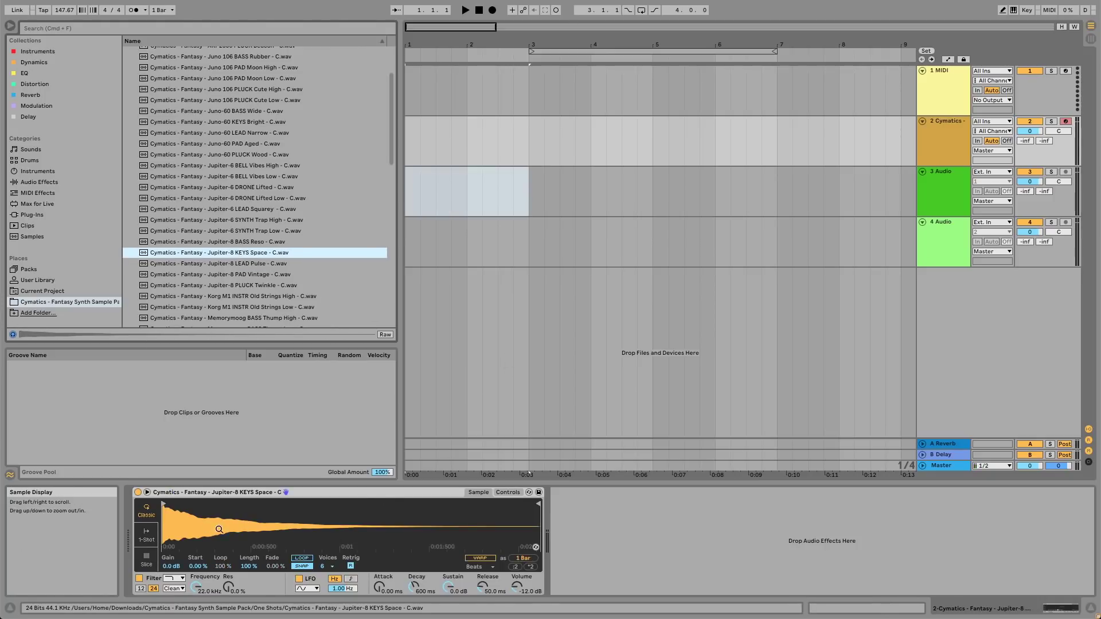
pyautogui.press('a')
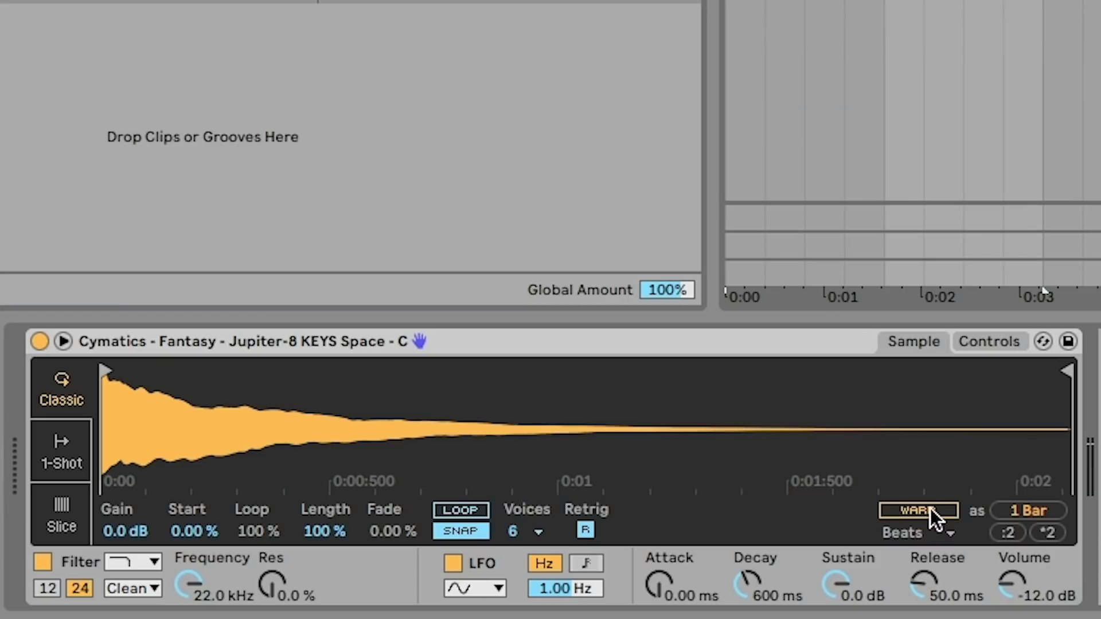
pyautogui.press('a')
# Turn on Warp in Simpler, choose the Complex Pro mode and set Formants to 0.00
pyautogui.click(910, 510)
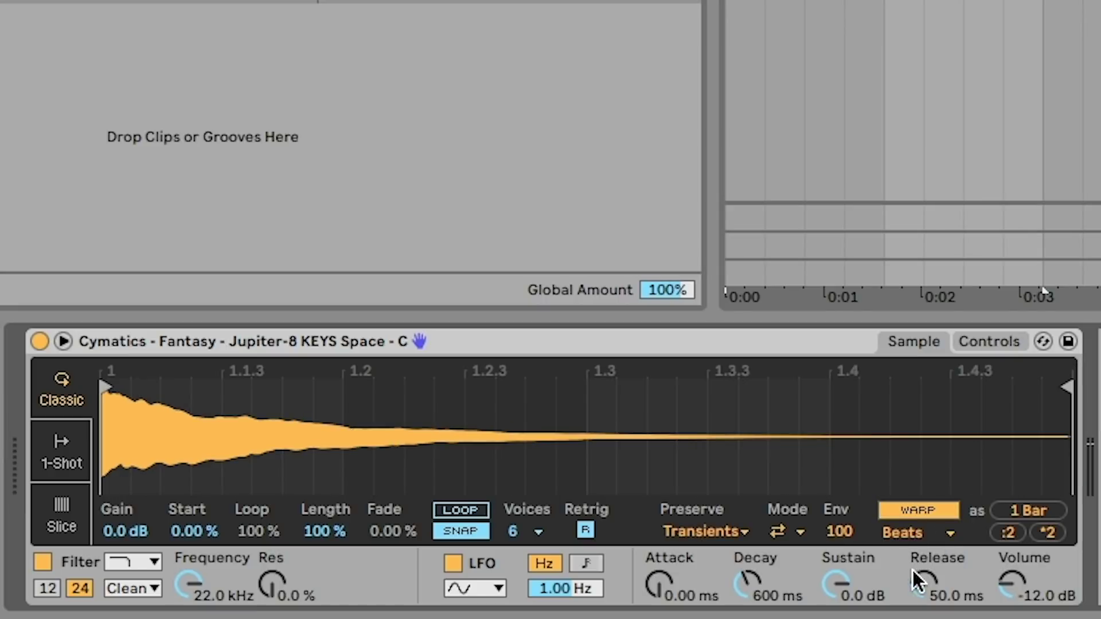
pyautogui.click(906, 533)
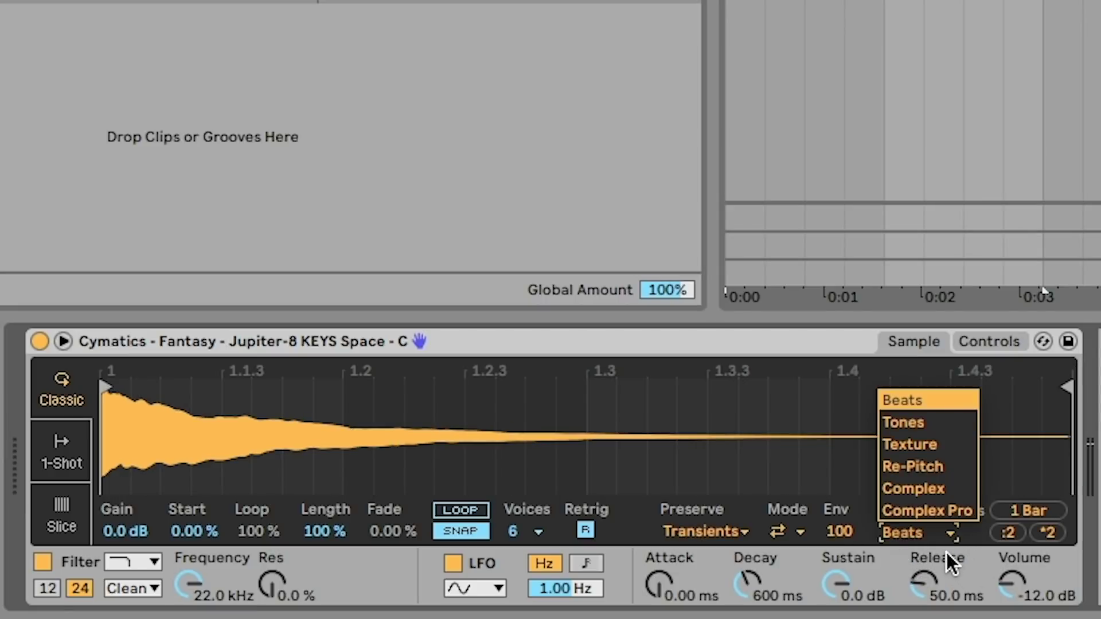
pyautogui.click(917, 534)
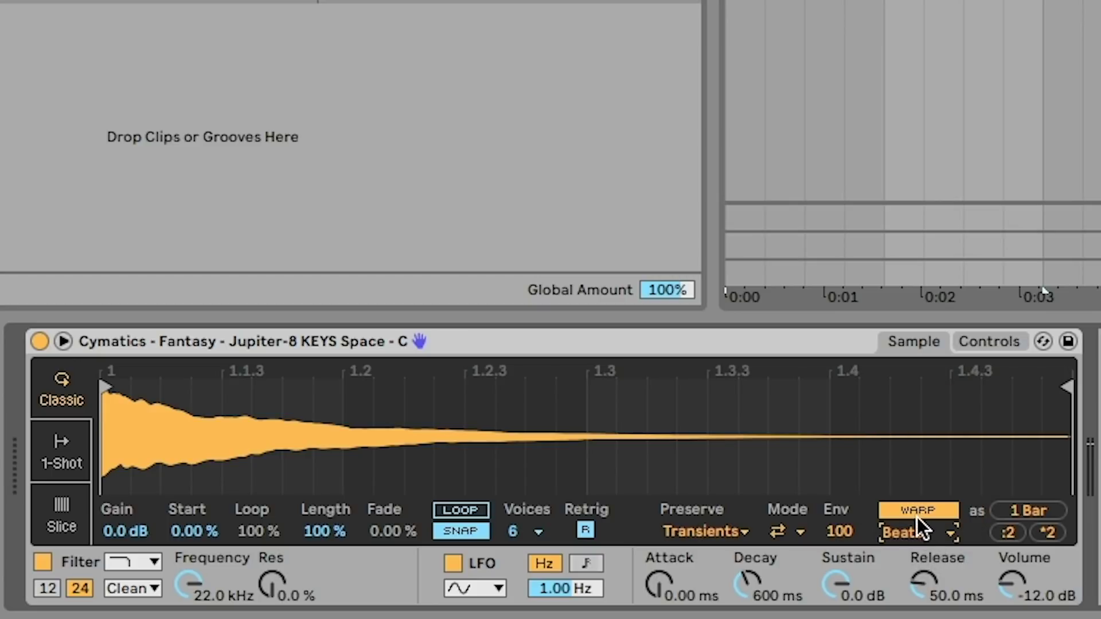
pyautogui.click(915, 529)
pyautogui.click(921, 508)
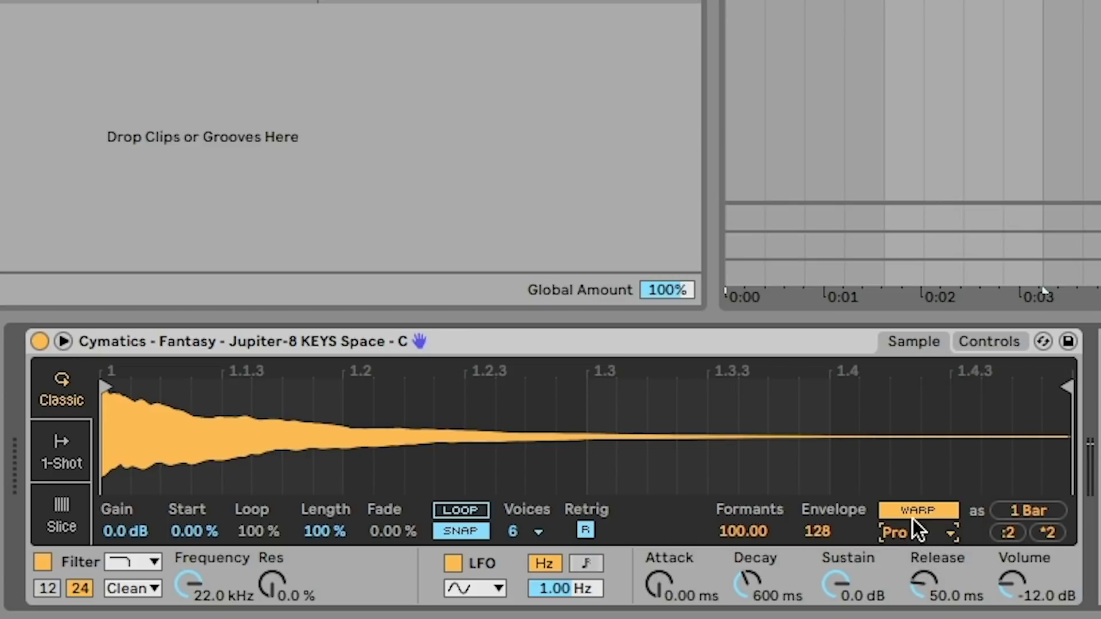
pyautogui.moveTo(776, 533); pyautogui.dragTo(776, 591)
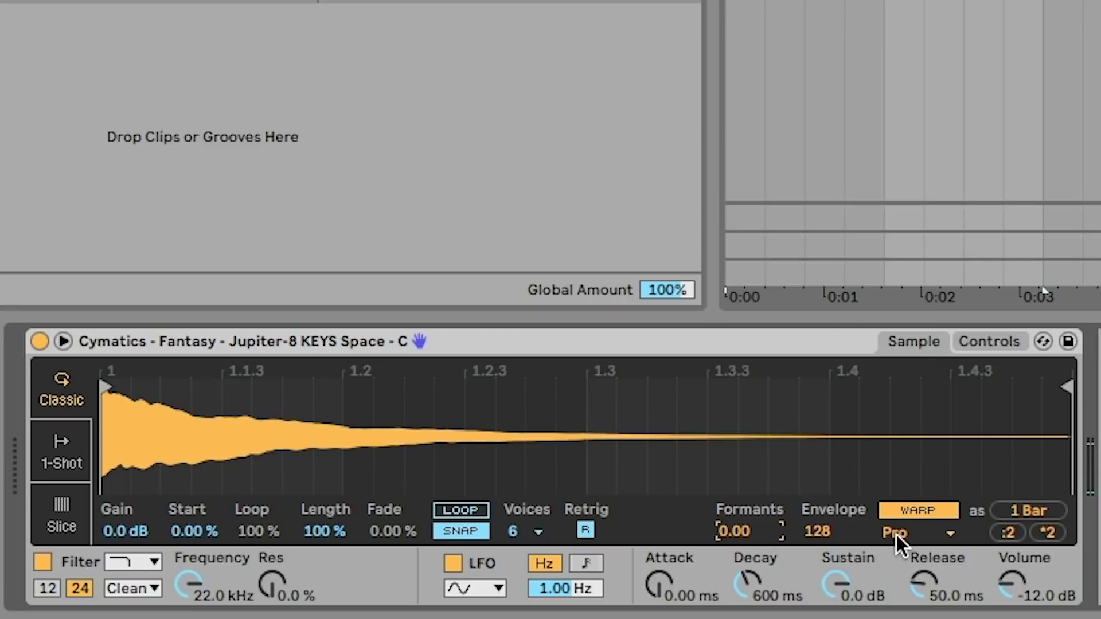
# Check Simpler's list of warp modes, keep Complex Pro and switch Warp off
pyautogui.click(920, 535)
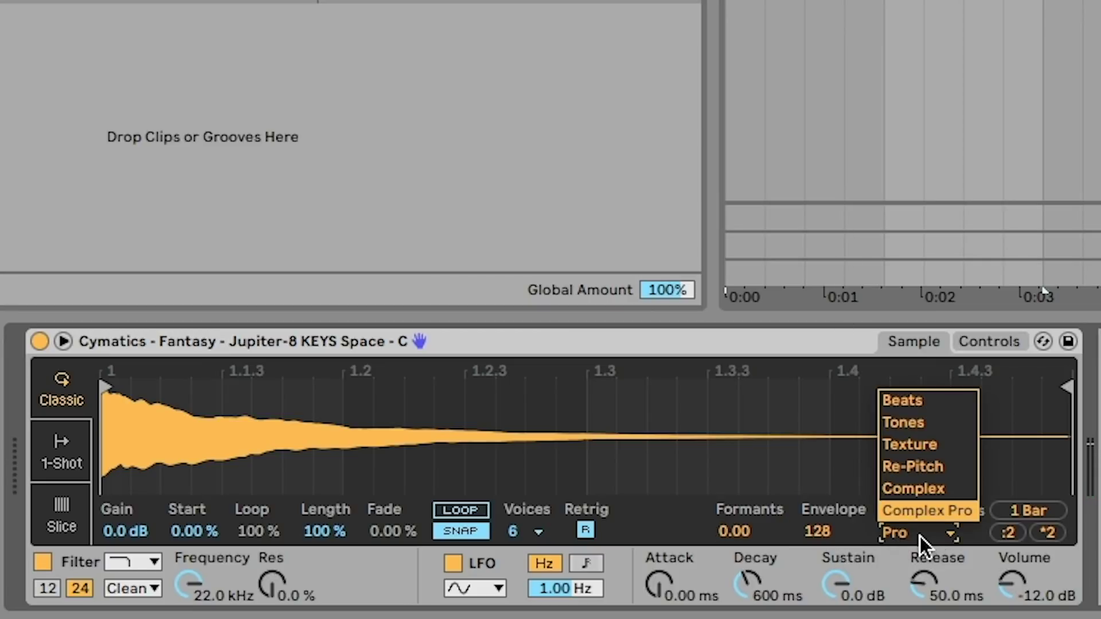
pyautogui.click(919, 535)
pyautogui.click(919, 515)
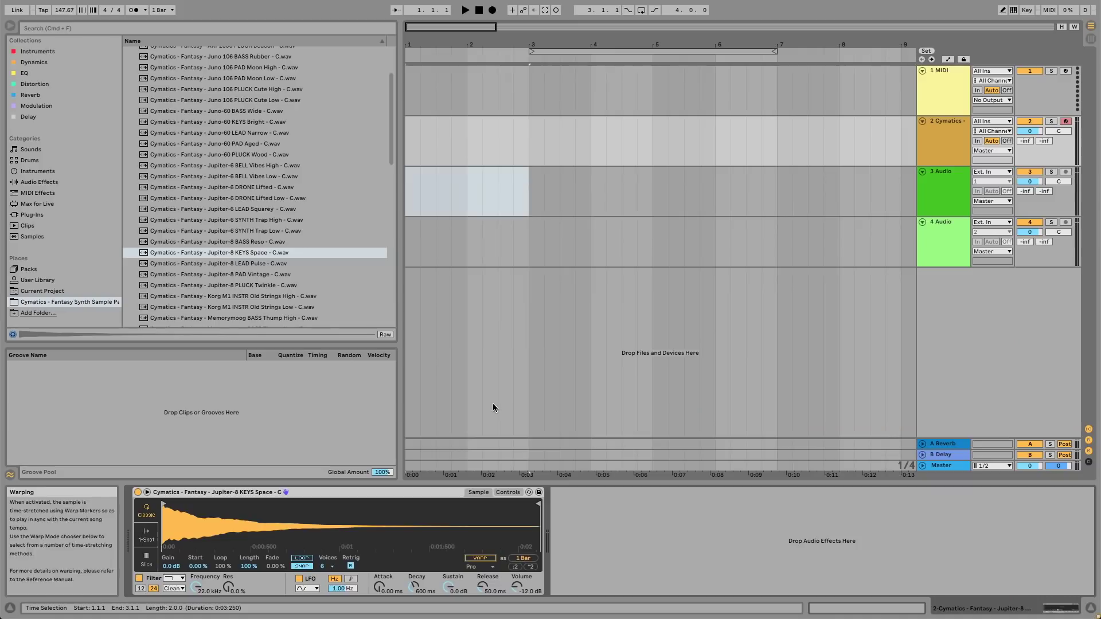
# Move the four-bar arrangement loop so that it starts at bar 1
pyautogui.click(513, 190)
pyautogui.click(524, 183)
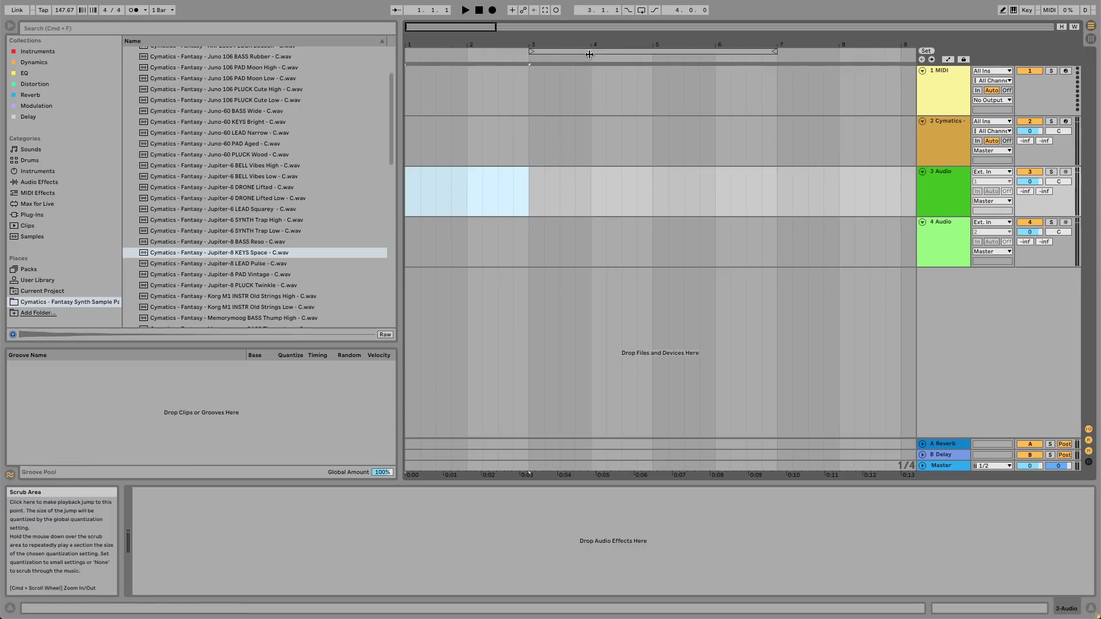
pyautogui.moveTo(592, 51); pyautogui.dragTo(457, 47)
# Insert an empty four-bar MIDI clip on the 2 Cymatics track, from bar 1 to bar 5
pyautogui.click(622, 149)
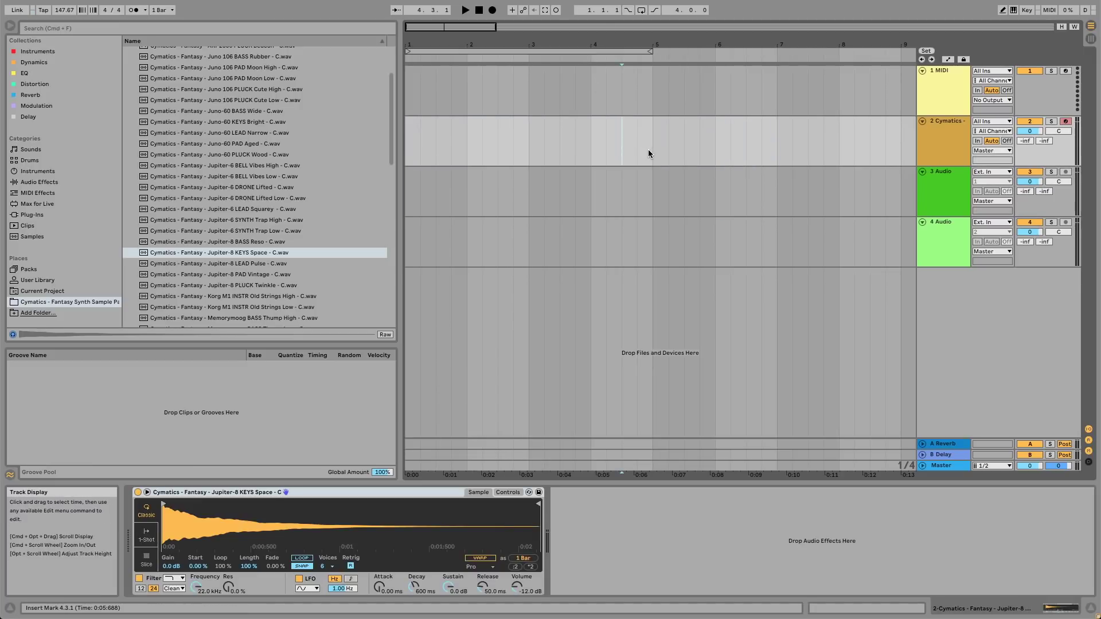
pyautogui.moveTo(648, 149); pyautogui.dragTo(412, 145)
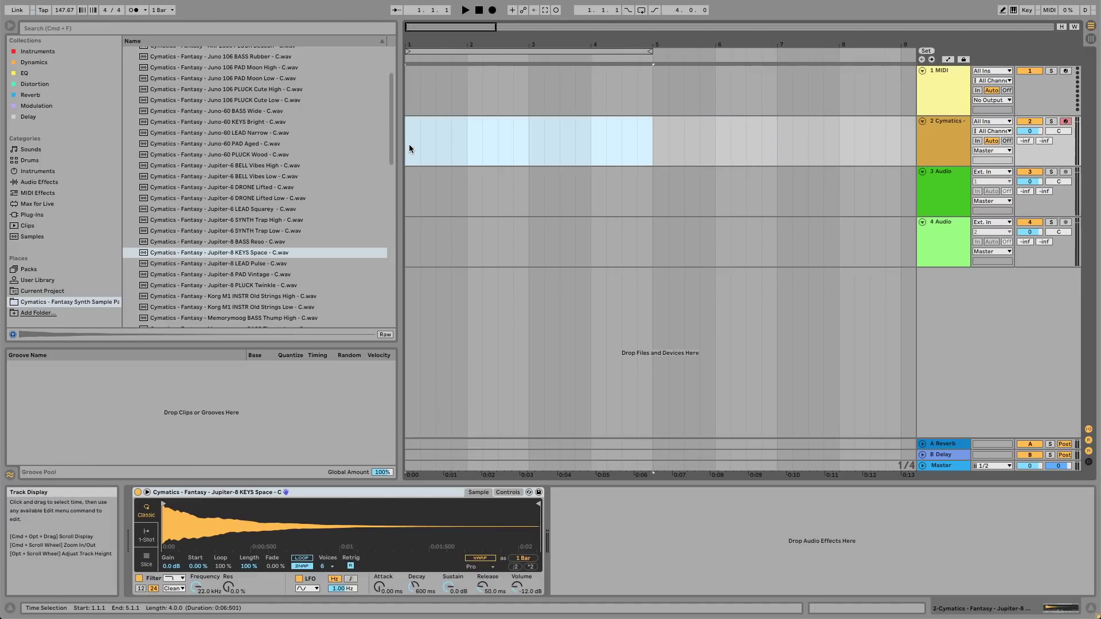
pyautogui.press('super+shift+m')
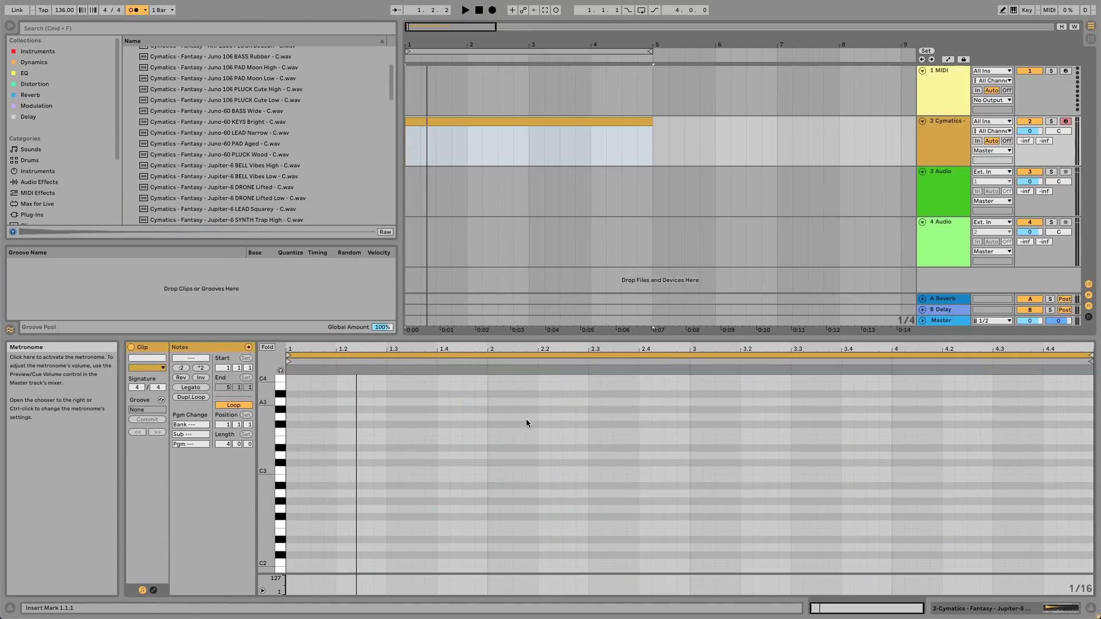
# Enlarge the note editor and draw a C3, D#3 and G3 chord at the clip's start, lengthened to one full bar
pyautogui.moveTo(367, 338); pyautogui.dragTo(367, 265)
pyautogui.press('b')
pyautogui.click(291, 395)
pyautogui.click(280, 296)
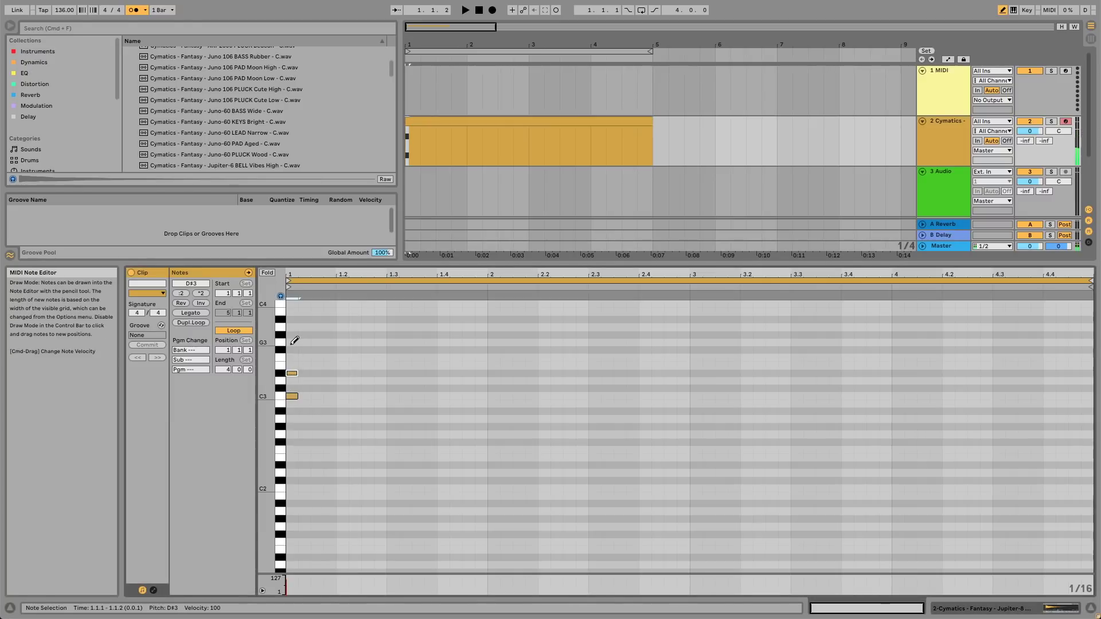
pyautogui.press('b')
pyautogui.moveTo(295, 422)
pyautogui.mouseDown()
pyautogui.moveTo(287, 317)
pyautogui.moveTo(487, 343)
pyautogui.mouseUp()
# Play back the chord and turn the metronome off
pyautogui.press('space')
pyautogui.click(133, 10)
pyautogui.press('space')
# Duplicate the chord into bar 2 and shift its notes to C#3, F3 and G#3
pyautogui.press('super+d')
pyautogui.scroll(1, 545, 337)
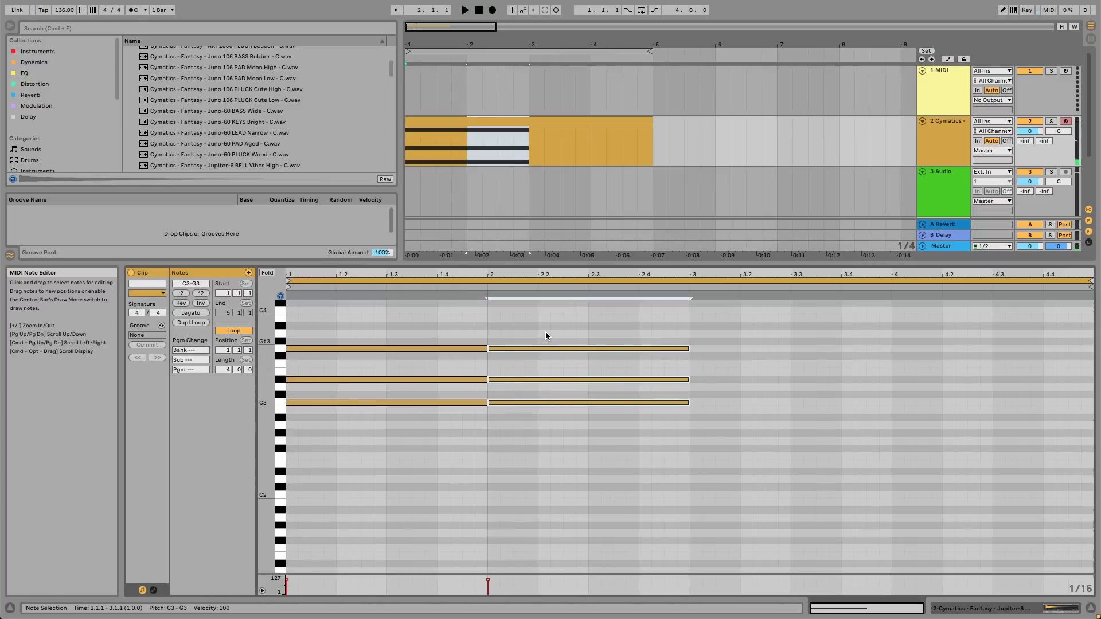
pyautogui.click(544, 340)
pyautogui.scroll(1, 544, 340)
pyautogui.moveTo(534, 357); pyautogui.dragTo(534, 348)
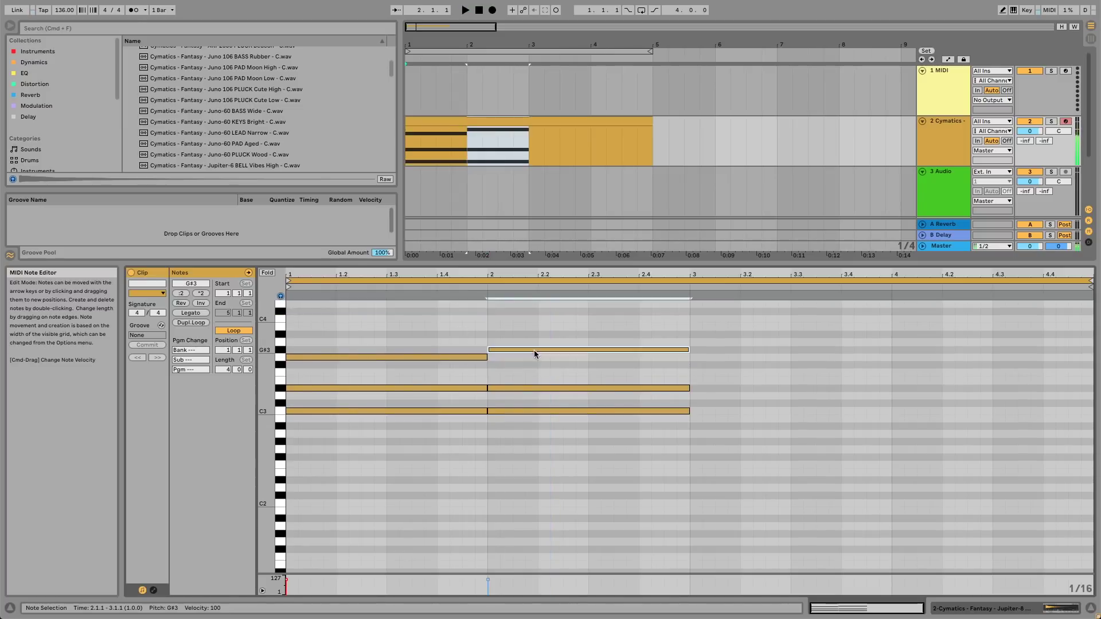
pyautogui.moveTo(521, 386)
pyautogui.mouseDown()
pyautogui.moveTo(521, 411)
pyautogui.moveTo(521, 373)
pyautogui.mouseUp()
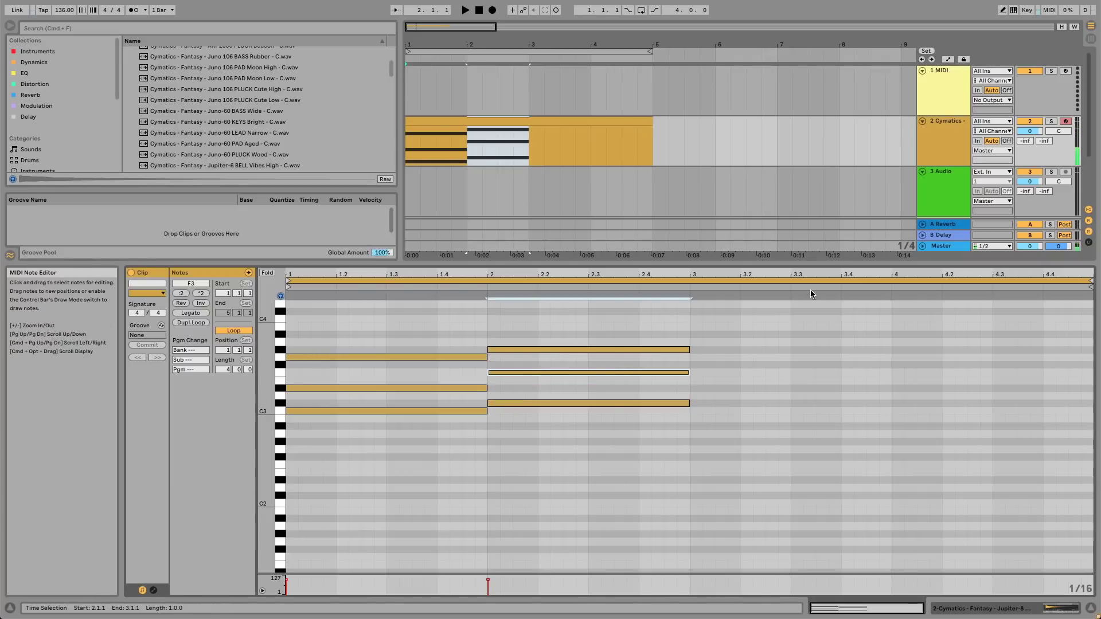
# Duplicate the two one-bar chords into bars 3 and 4, and select the 2 Cymatics track
pyautogui.moveTo(559, 411); pyautogui.dragTo(452, 497)
pyautogui.moveTo(410, 310); pyautogui.dragTo(549, 446)
pyautogui.hotkey('ctrl', 'd')
pyautogui.click(801, 447)
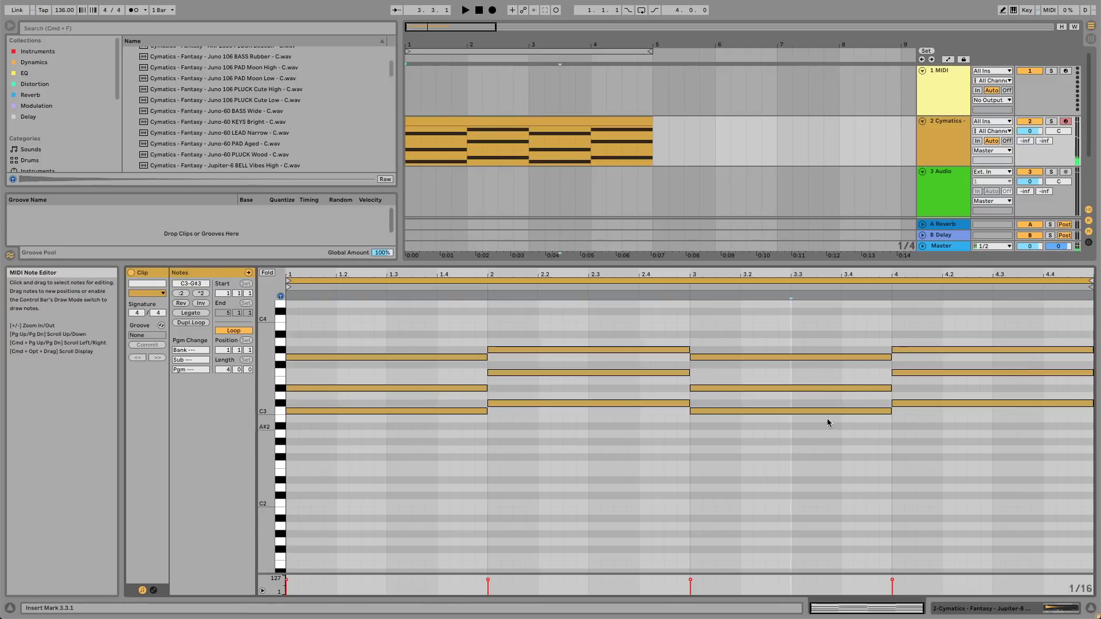
pyautogui.click(941, 142)
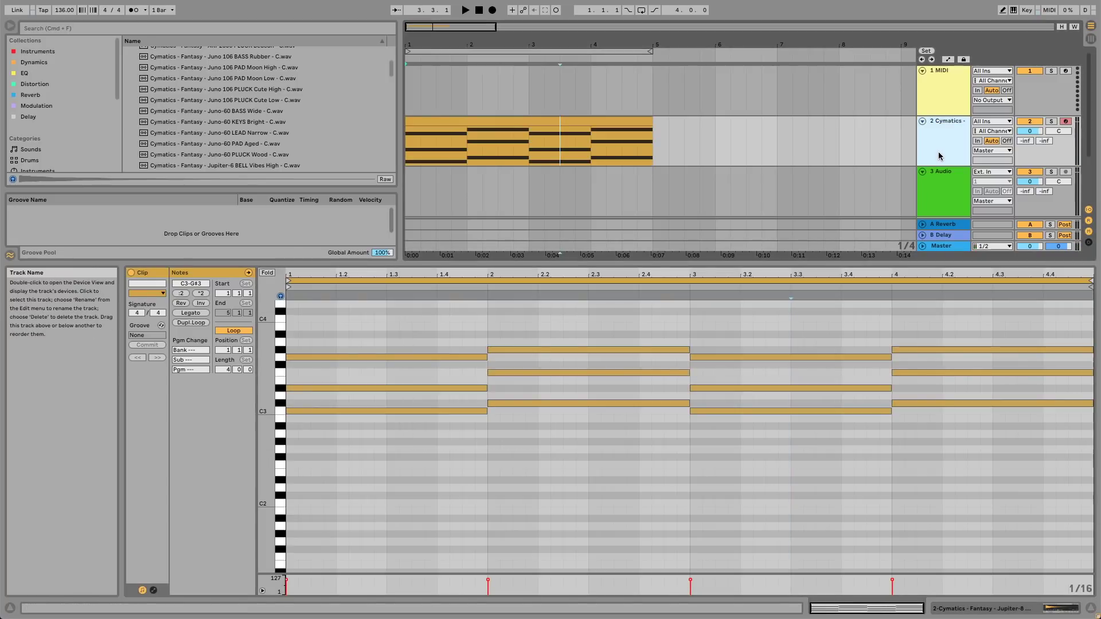
# Adjust the note editor's height and reselect the 2 Cymatics track to show its Simpler device
pyautogui.moveTo(627, 264); pyautogui.dragTo(637, 321)
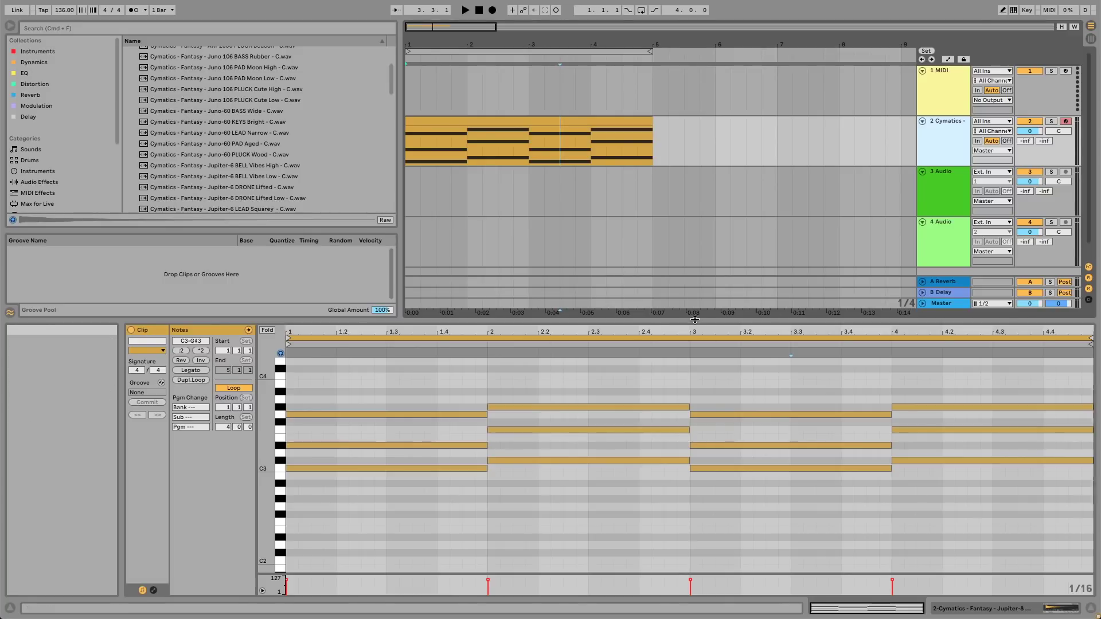
pyautogui.moveTo(699, 319); pyautogui.dragTo(699, 270)
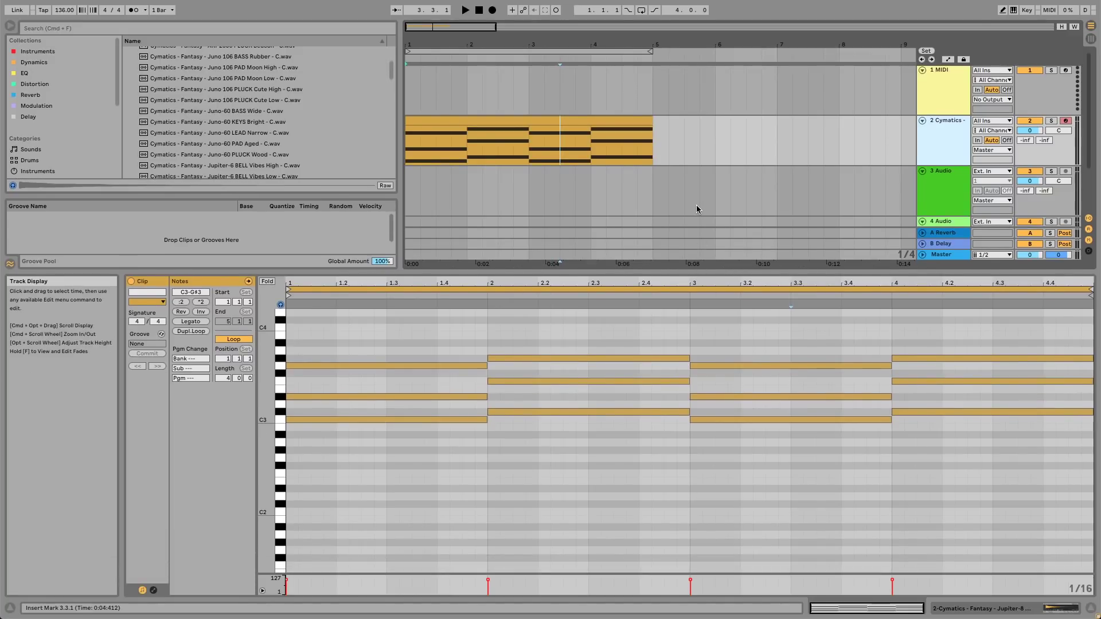
pyautogui.scroll(-1, 696, 205)
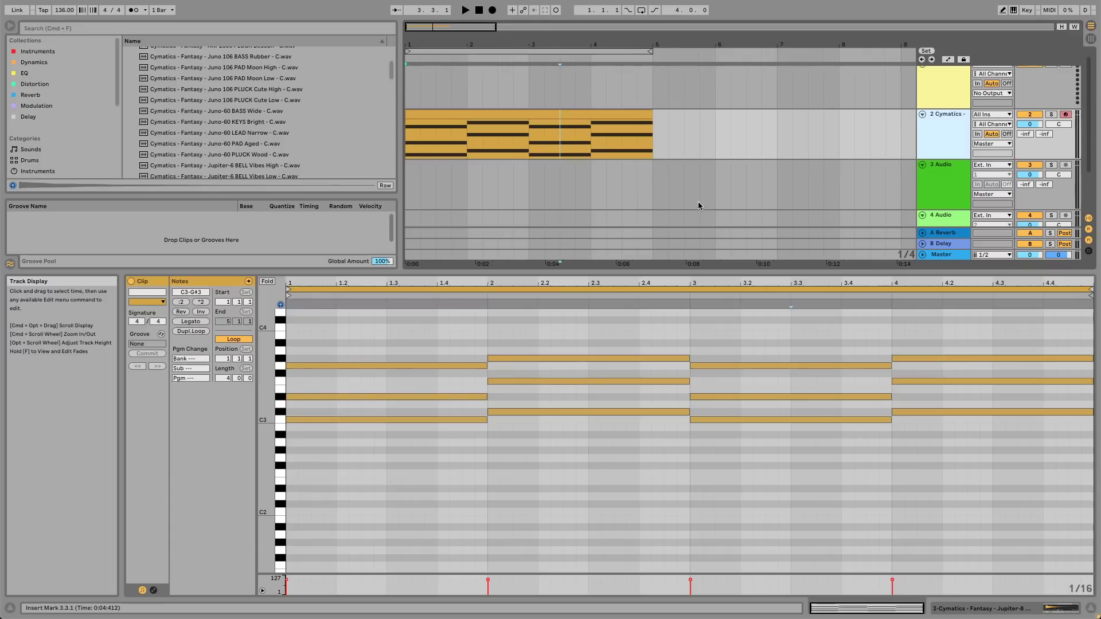
pyautogui.scroll(-1, 714, 196)
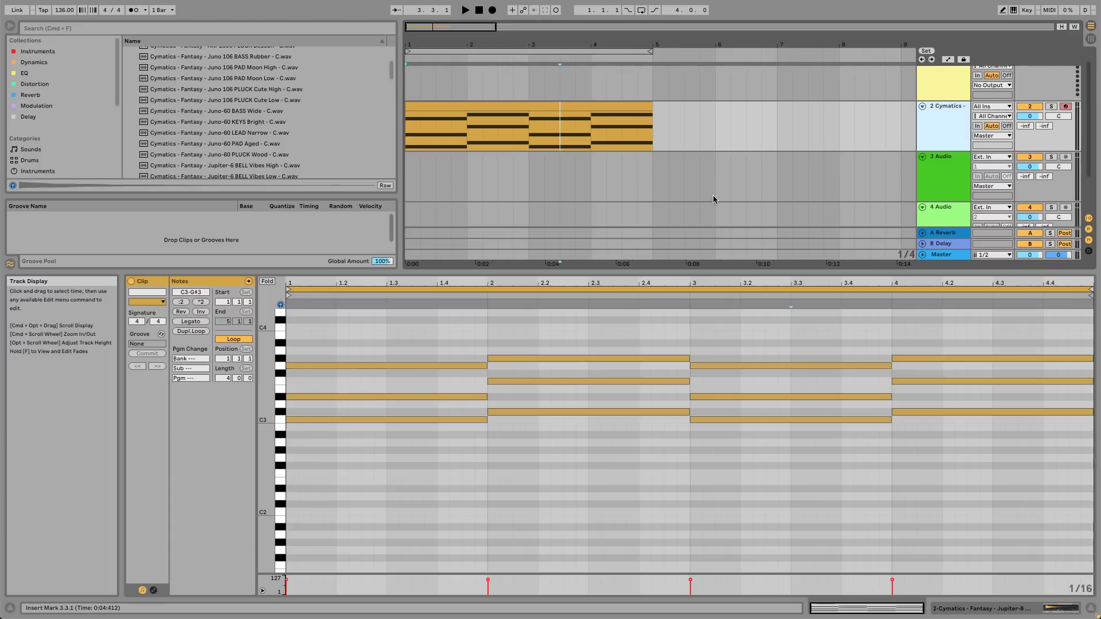
pyautogui.click(934, 142)
# Look through the one-shots in the Cymatics Fantasy pack's One Shots folder
pyautogui.scroll(1, 346, 241)
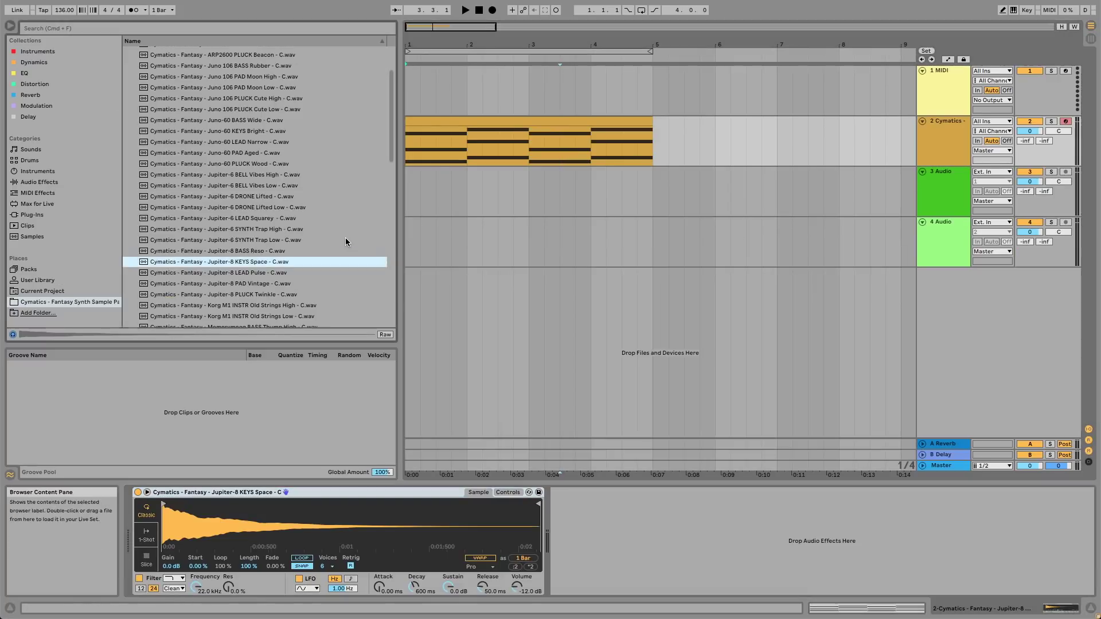
pyautogui.scroll(6, 346, 240)
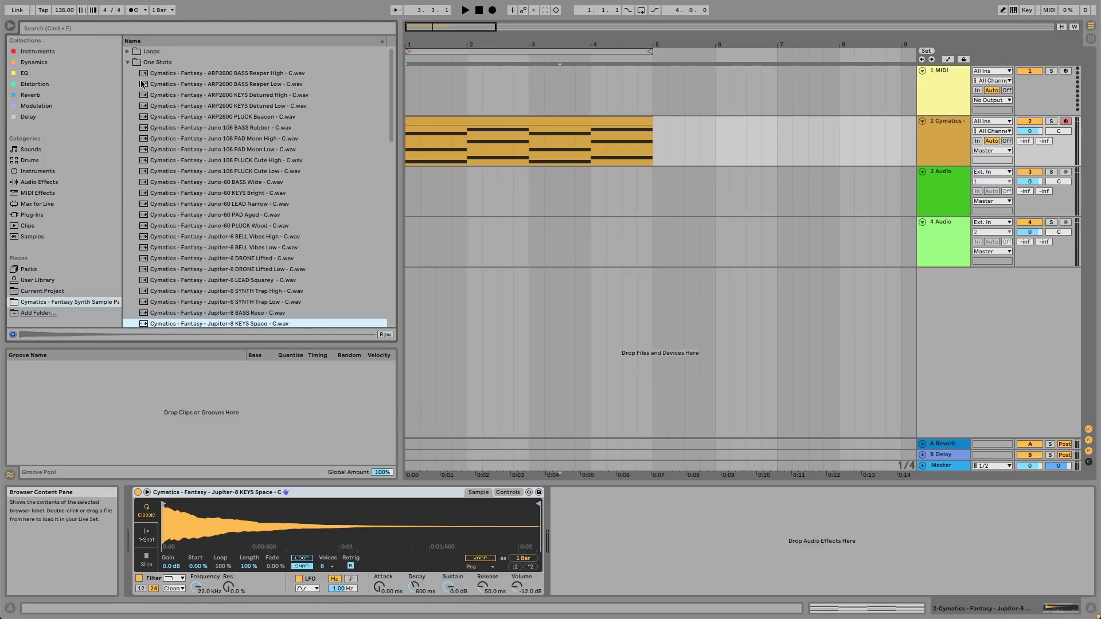
pyautogui.click(128, 64)
pyautogui.click(128, 63)
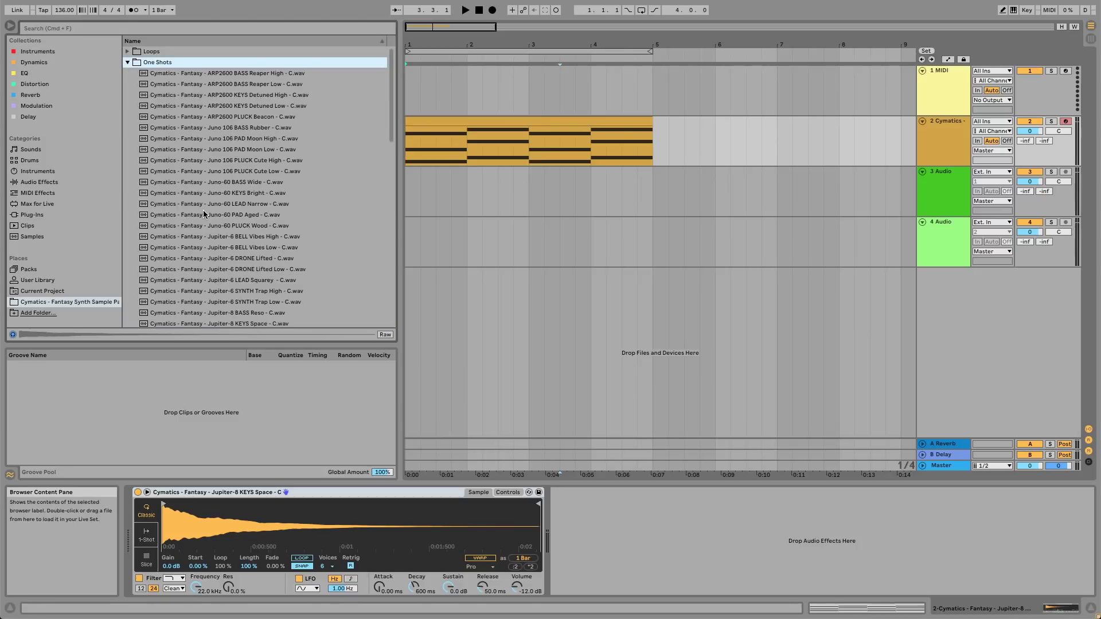
pyautogui.scroll(-1, 204, 214)
pyautogui.scroll(-20, 204, 214)
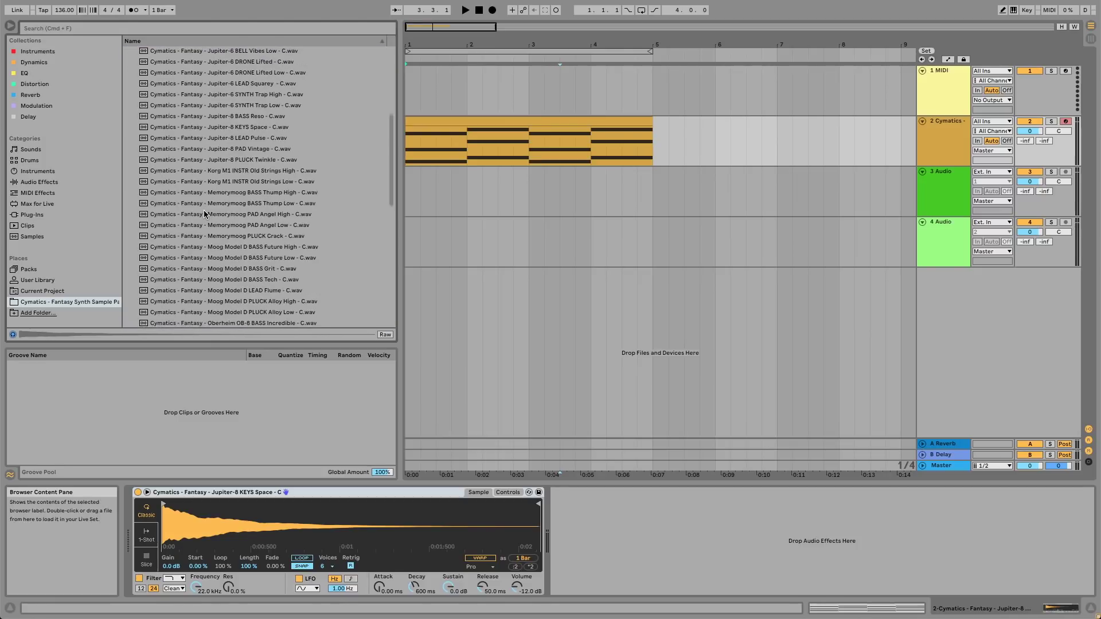
pyautogui.scroll(-9, 204, 214)
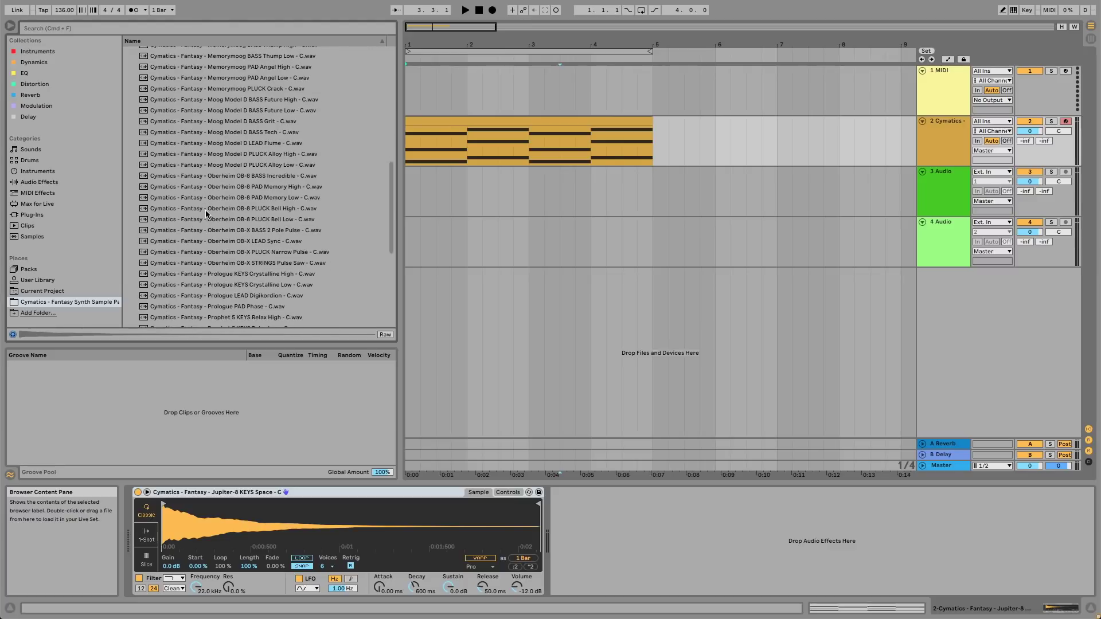
pyautogui.scroll(-2, 207, 214)
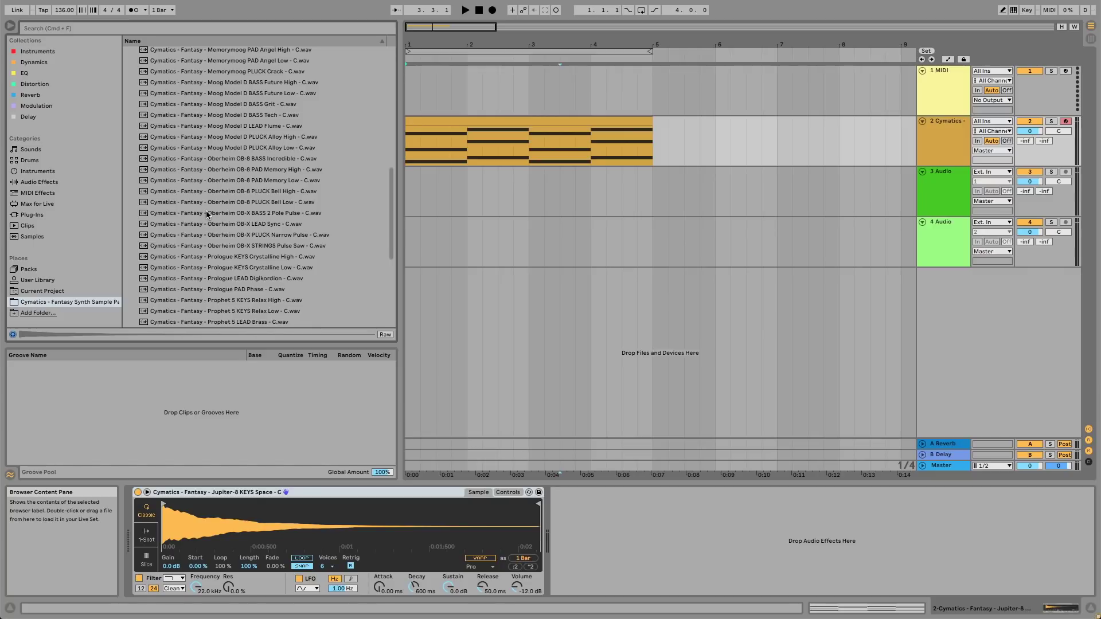
pyautogui.scroll(10, 223, 226)
pyautogui.scroll(3, 223, 226)
pyautogui.scroll(2, 223, 226)
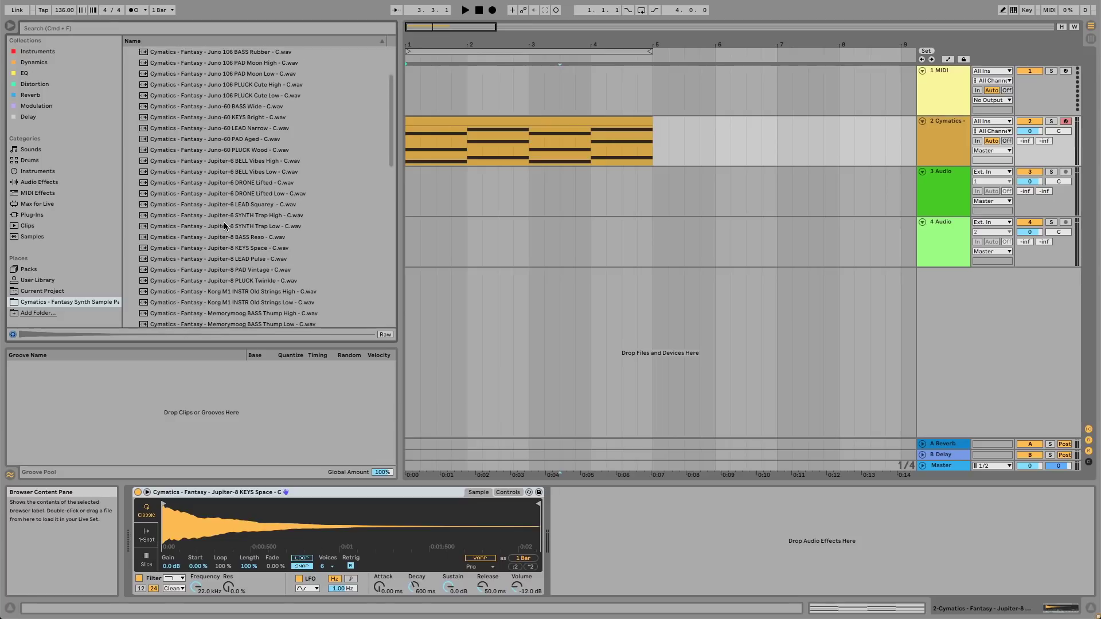
pyautogui.scroll(2, 225, 227)
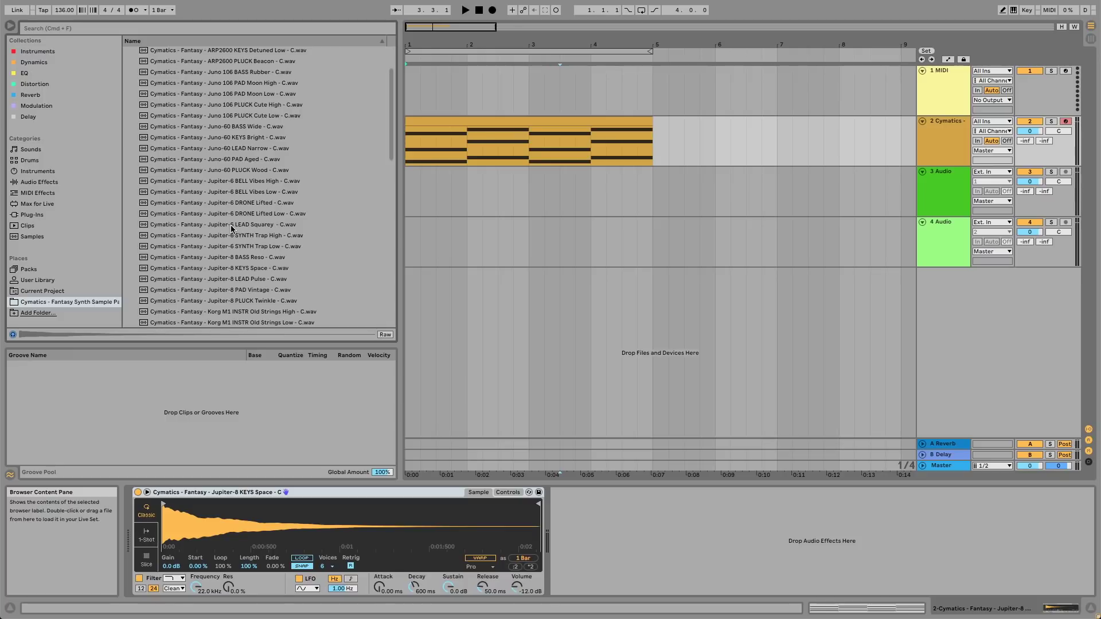
# Select the 2 Cymatics track and play back the chord progression
pyautogui.click(933, 162)
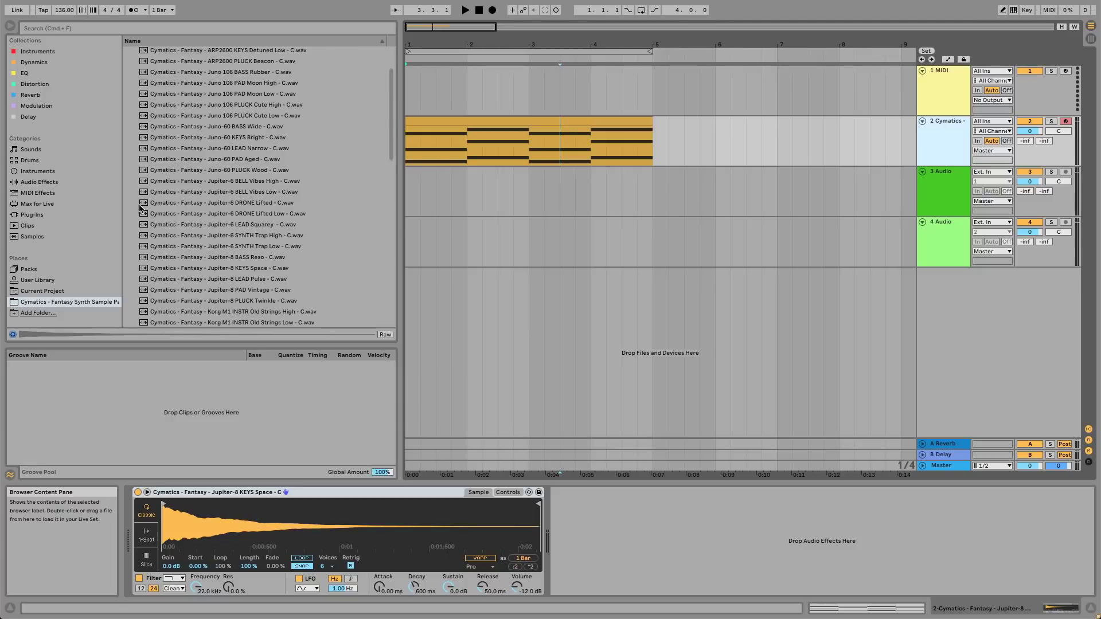
pyautogui.press('space')
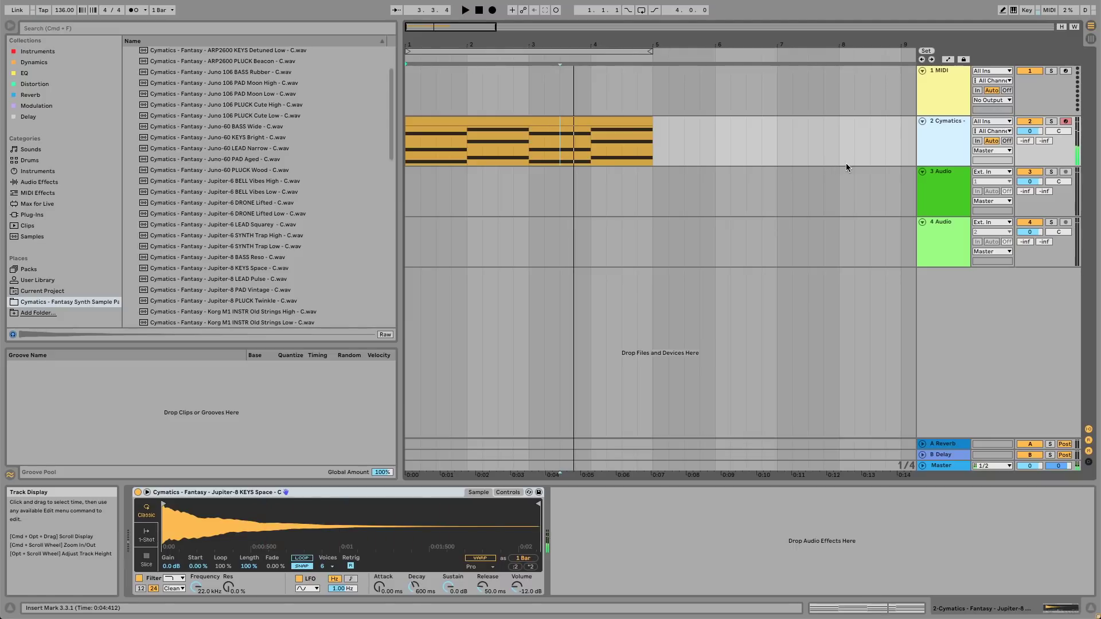
pyautogui.press('space')
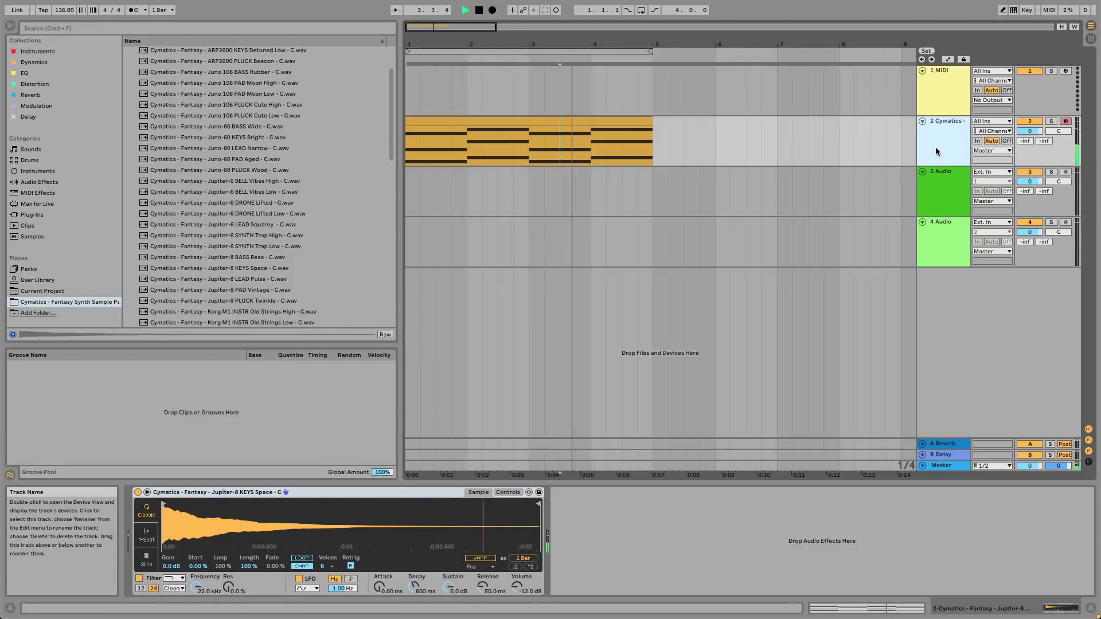
# Open the chord clip, shorten the bar 4 chord to half a bar, and fill the second half with C#3, F3 and G#3
pyautogui.doubleClick(617, 117)
pyautogui.press('space')
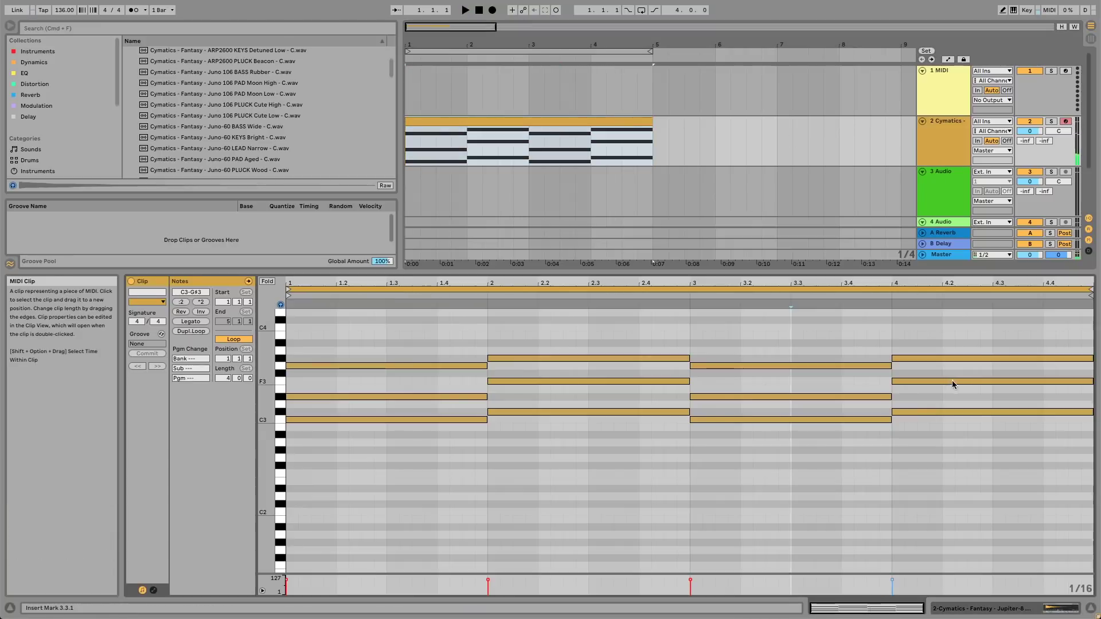
pyautogui.moveTo(1091, 357); pyautogui.dragTo(986, 497)
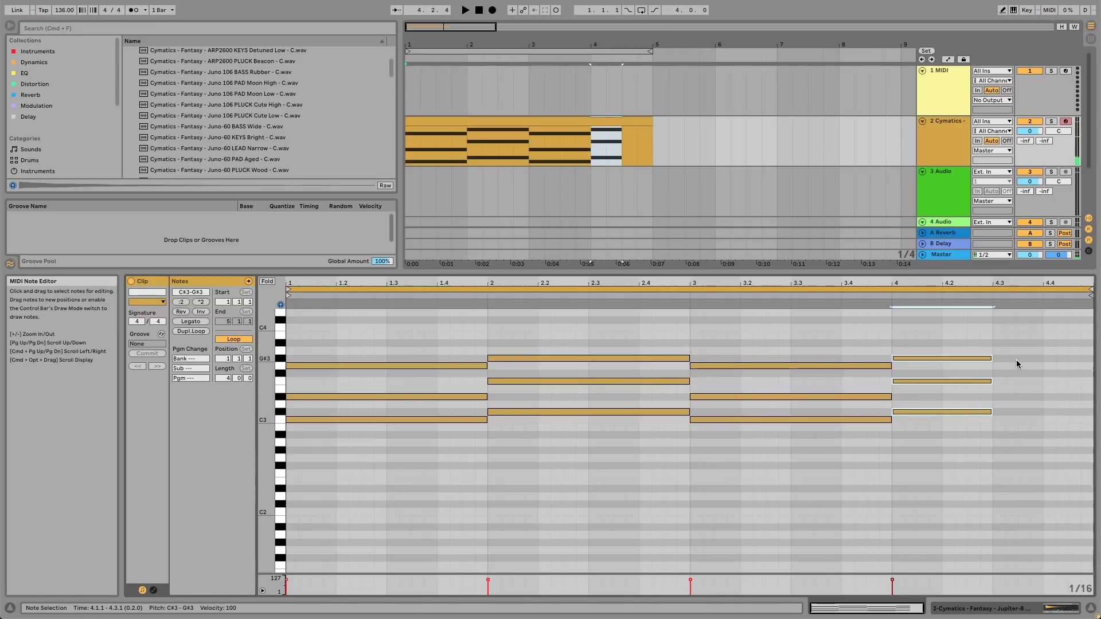
pyautogui.doubleClick(1016, 412)
pyautogui.doubleClick(1023, 381)
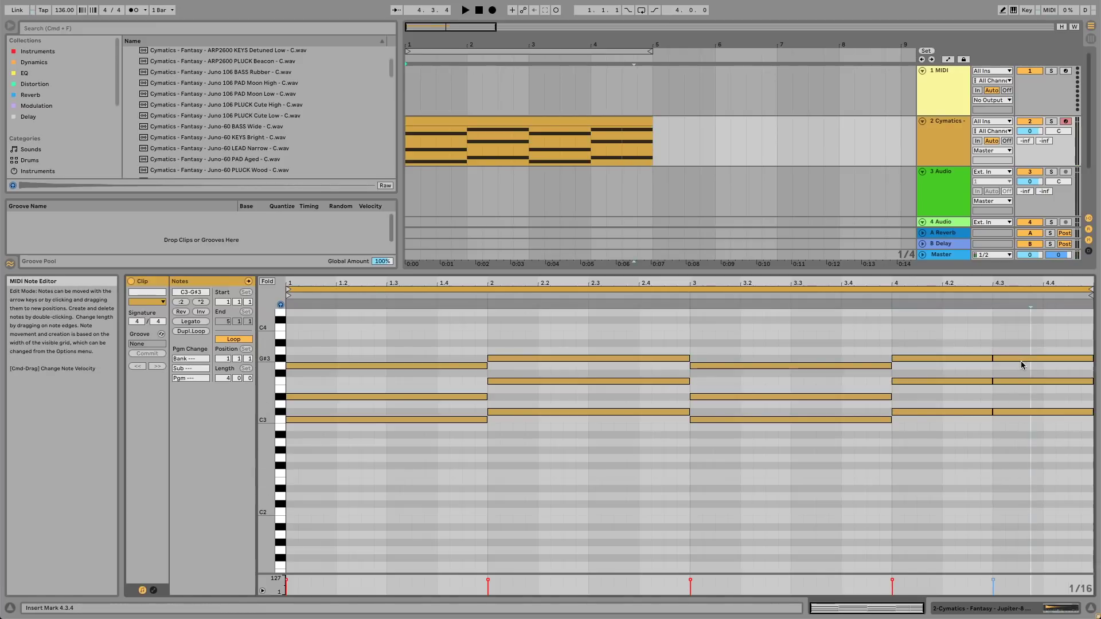
# Add an A#2 note to the second half of bar 4 and lengthen it to the clip's end
pyautogui.click(986, 412)
pyautogui.press('b')
pyautogui.click(997, 435)
pyautogui.press('b')
pyautogui.press('space')
pyautogui.moveTo(1003, 435); pyautogui.dragTo(1092, 435)
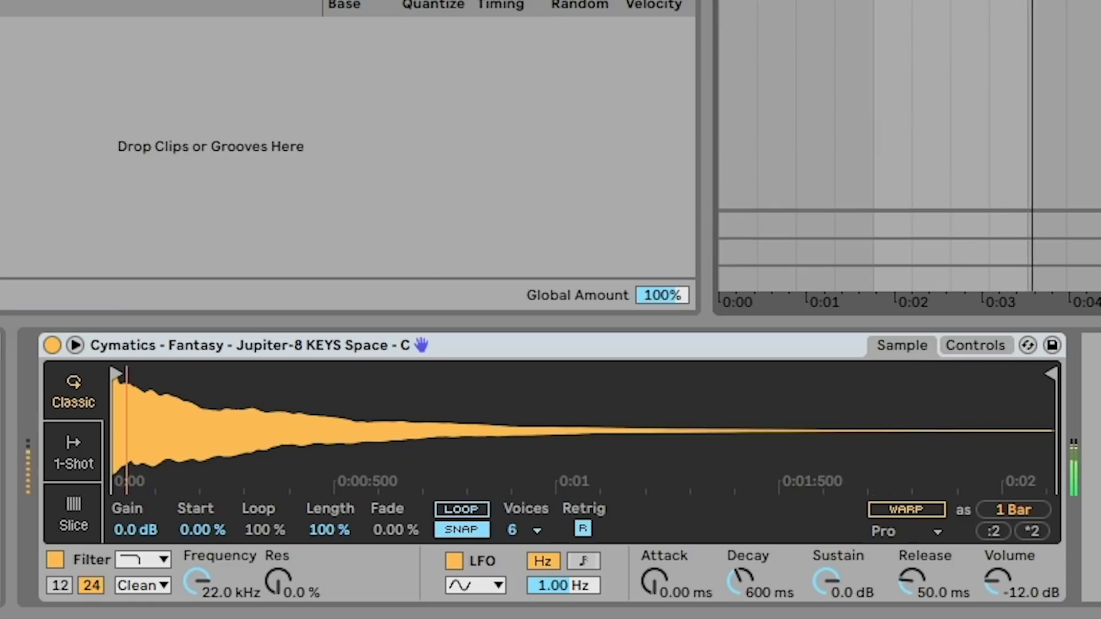
# Lower Simpler's sustain to -inf dB and set the decay to 832 ms
pyautogui.click(820, 599)
pyautogui.moveTo(839, 597); pyautogui.dragTo(839, 618)
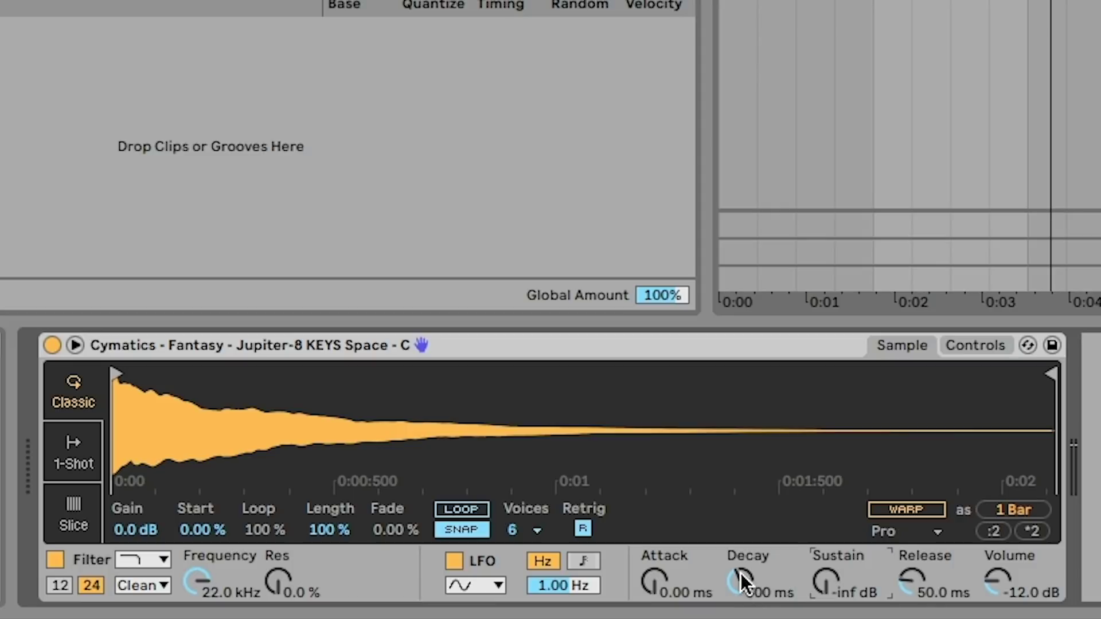
pyautogui.moveTo(741, 582)
pyautogui.mouseDown()
pyautogui.moveTo(740, 550)
pyautogui.moveTo(741, 573)
pyautogui.mouseUp()
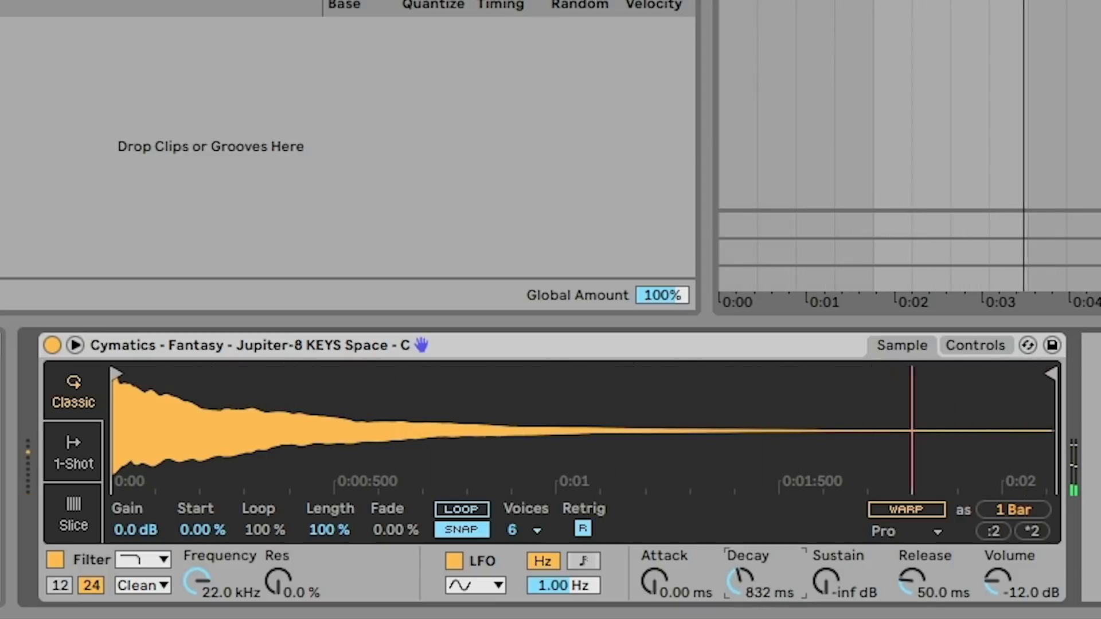
# Set Simpler's sustain to 0.0 dB and lengthen the release to 1.62 s
pyautogui.moveTo(911, 582); pyautogui.dragTo(912, 577)
pyautogui.moveTo(809, 588); pyautogui.dragTo(808, 570)
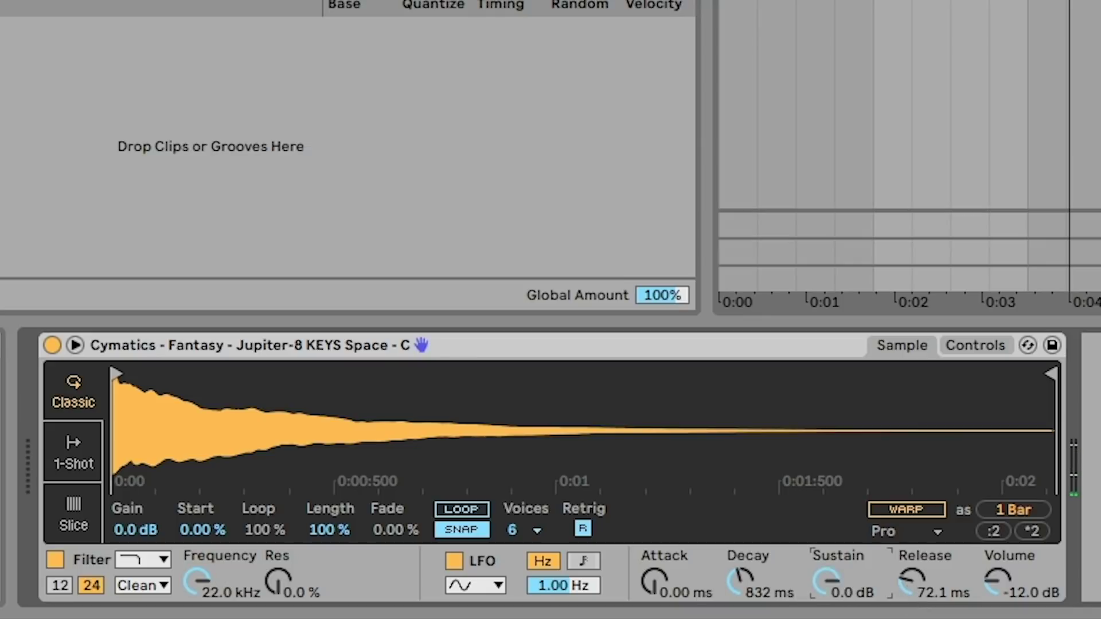
pyautogui.moveTo(941, 602); pyautogui.dragTo(941, 563)
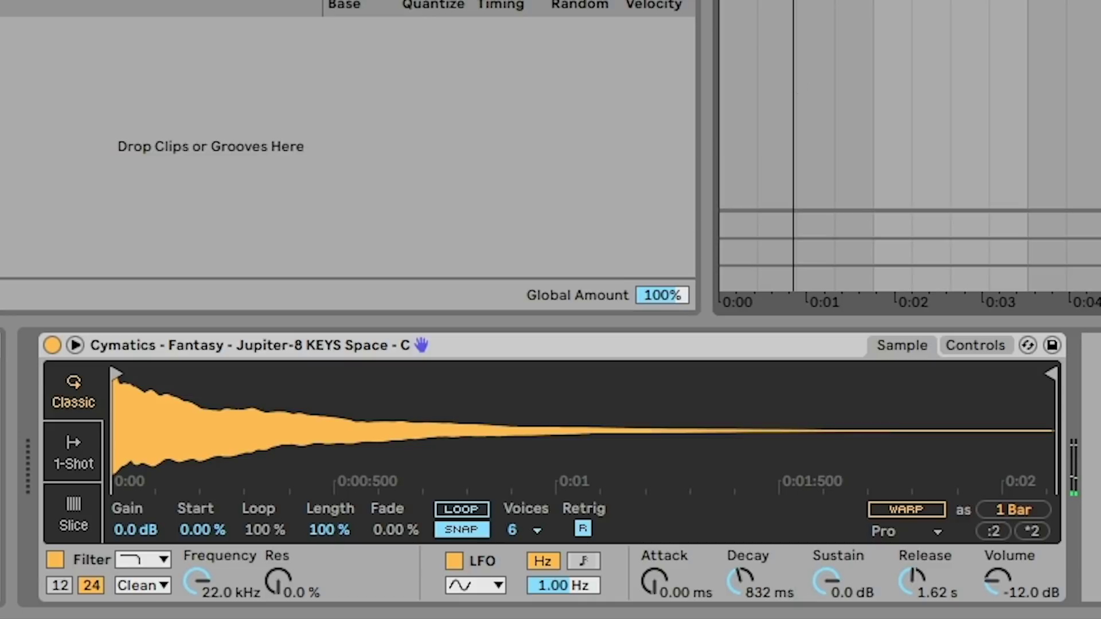
# Open Simpler's detailed controls, try transposing the sample by -12 st, and reset the transposition
pyautogui.click(972, 347)
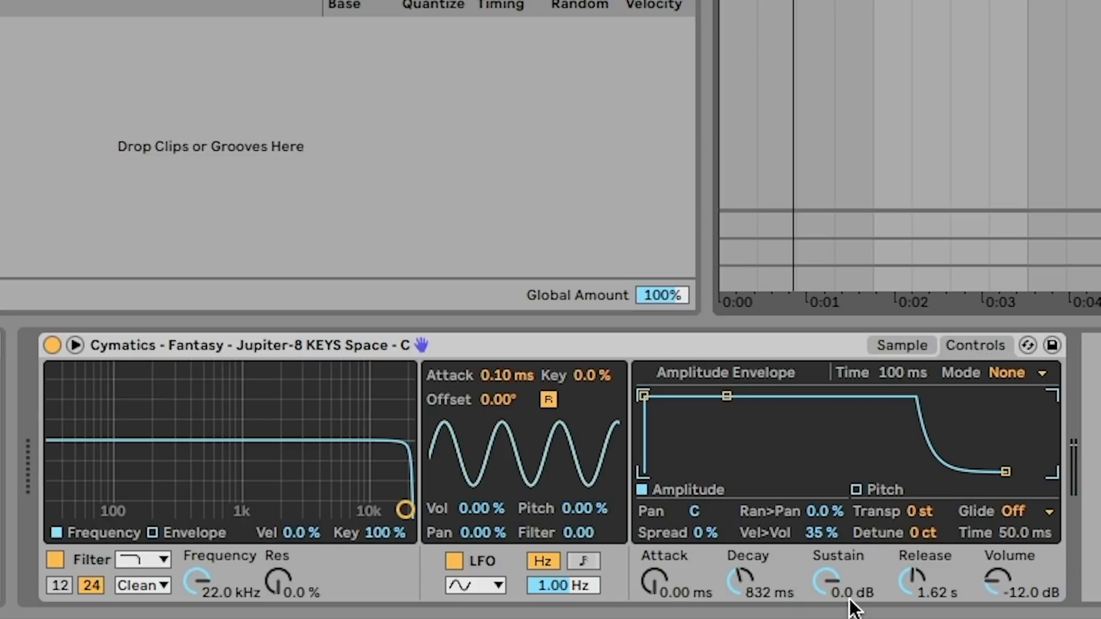
pyautogui.click(913, 515)
pyautogui.write('-12')
pyautogui.press('Return')
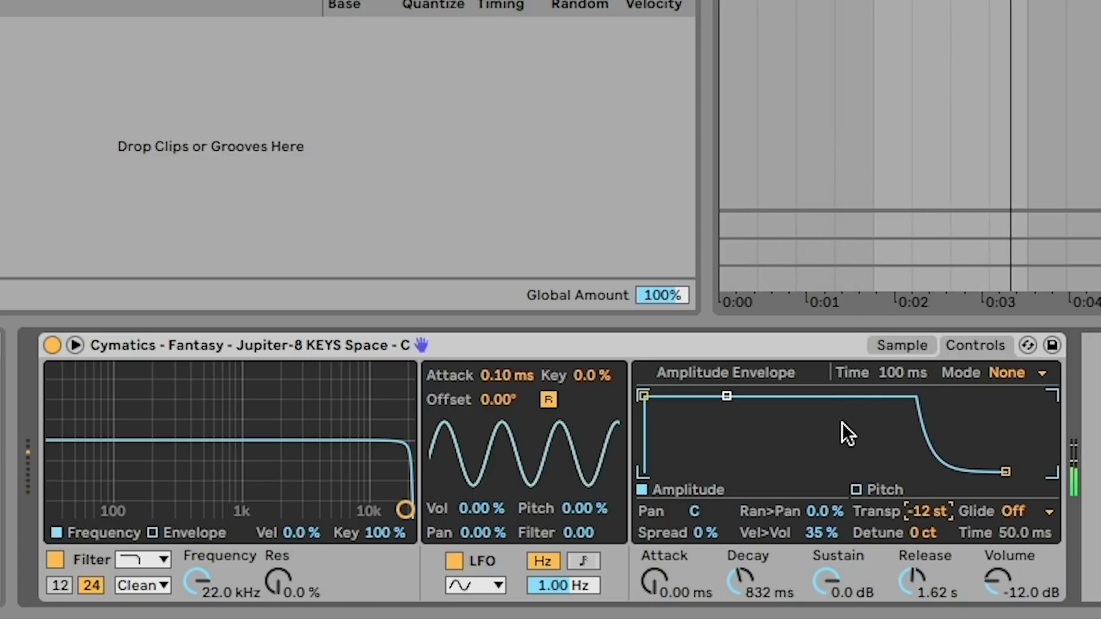
pyautogui.click(939, 514)
pyautogui.press('Delete')
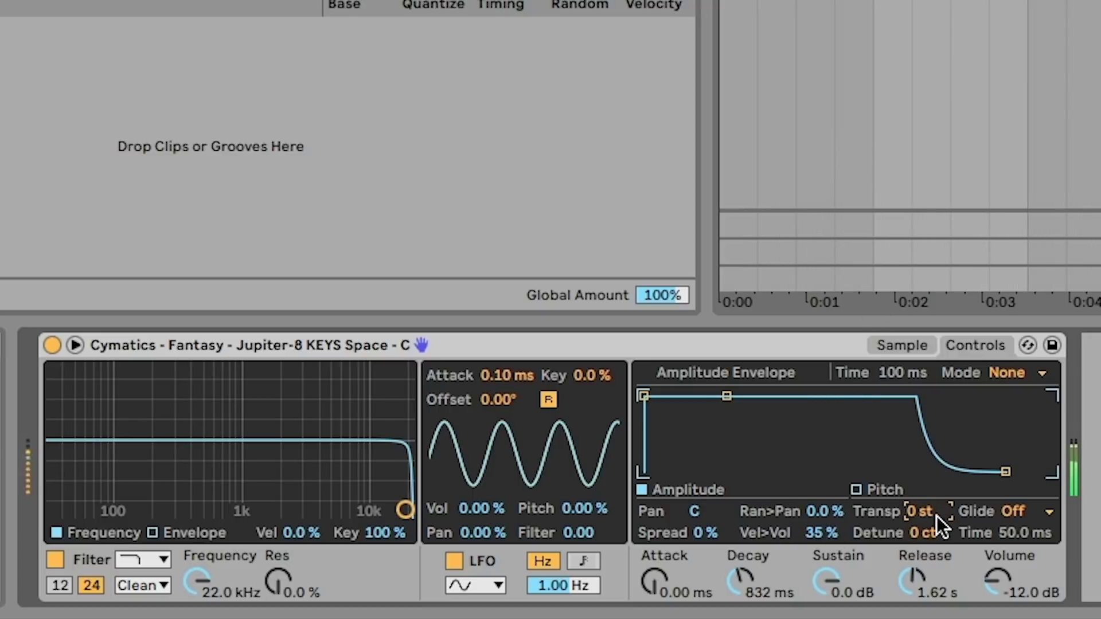
# Set Simpler's attack to 1.66 ms and switch the filter slope to 12
pyautogui.moveTo(676, 583)
pyautogui.mouseDown()
pyautogui.moveTo(676, 568)
pyautogui.moveTo(658, 589)
pyautogui.moveTo(658, 571)
pyautogui.moveTo(659, 589)
pyautogui.mouseUp()
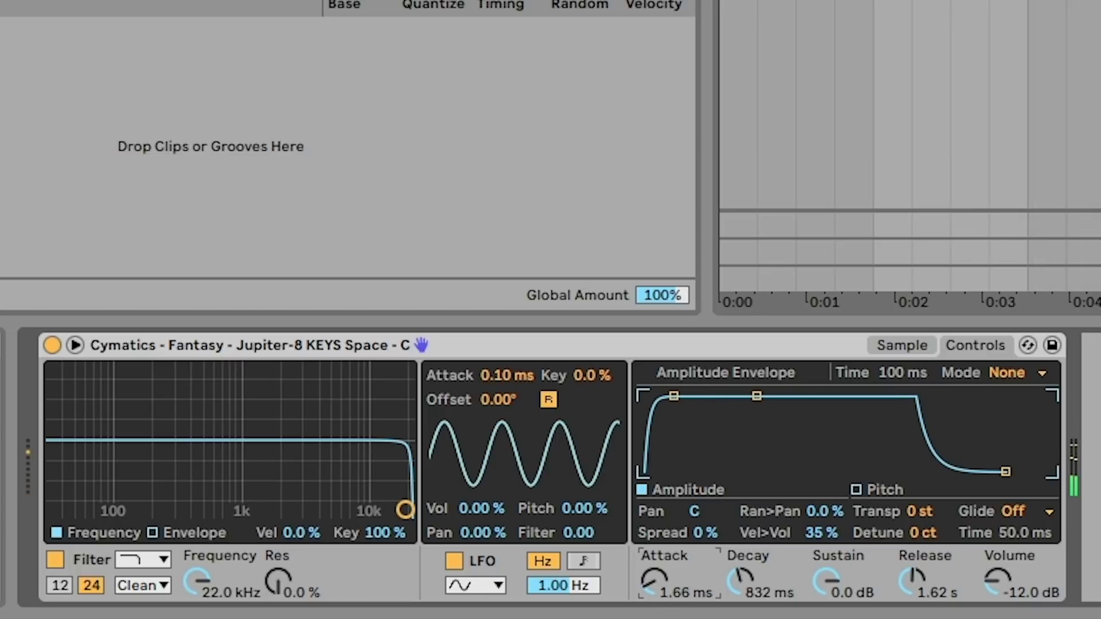
pyautogui.click(58, 585)
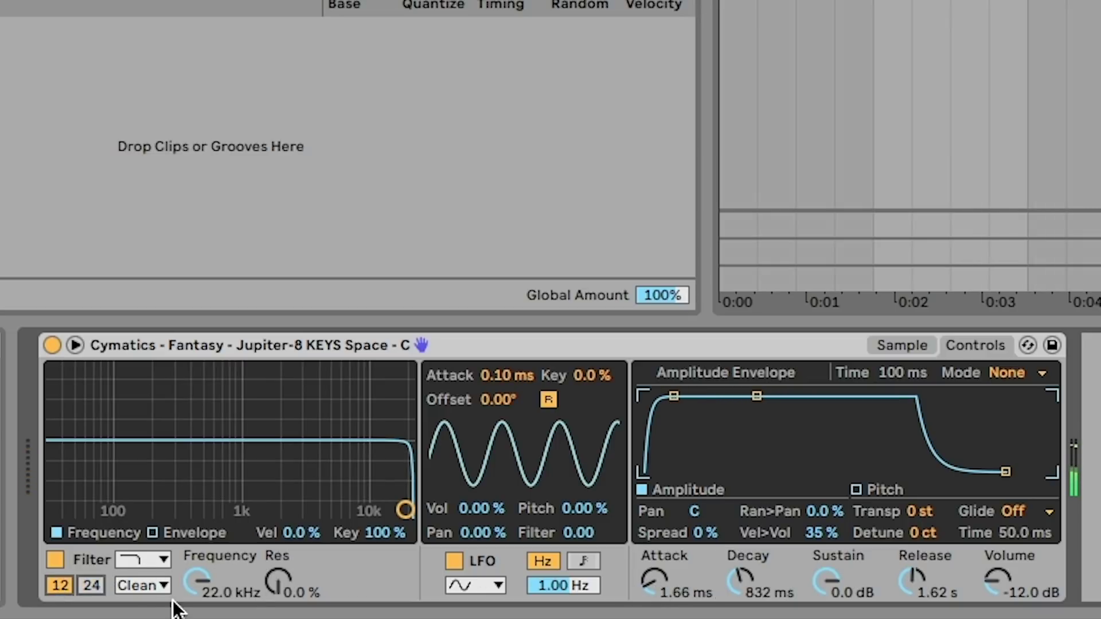
pyautogui.click(197, 590)
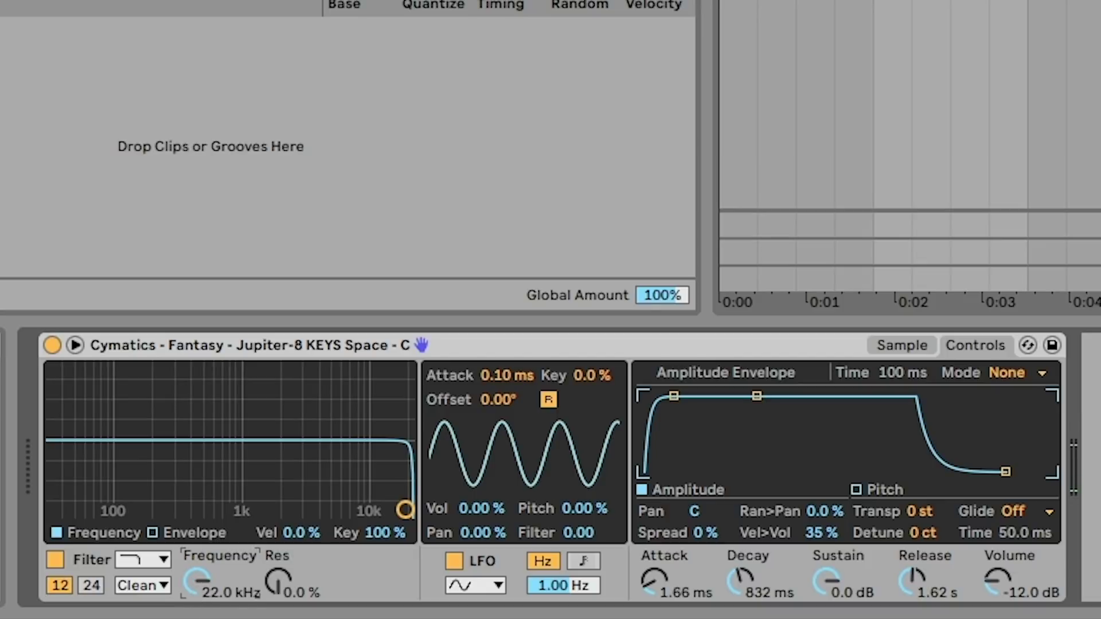
# Change Simpler's filter to a high-pass with slope 24, a frequency of 259 Hz and 19 % resonance
pyautogui.click(131, 562)
pyautogui.click(131, 475)
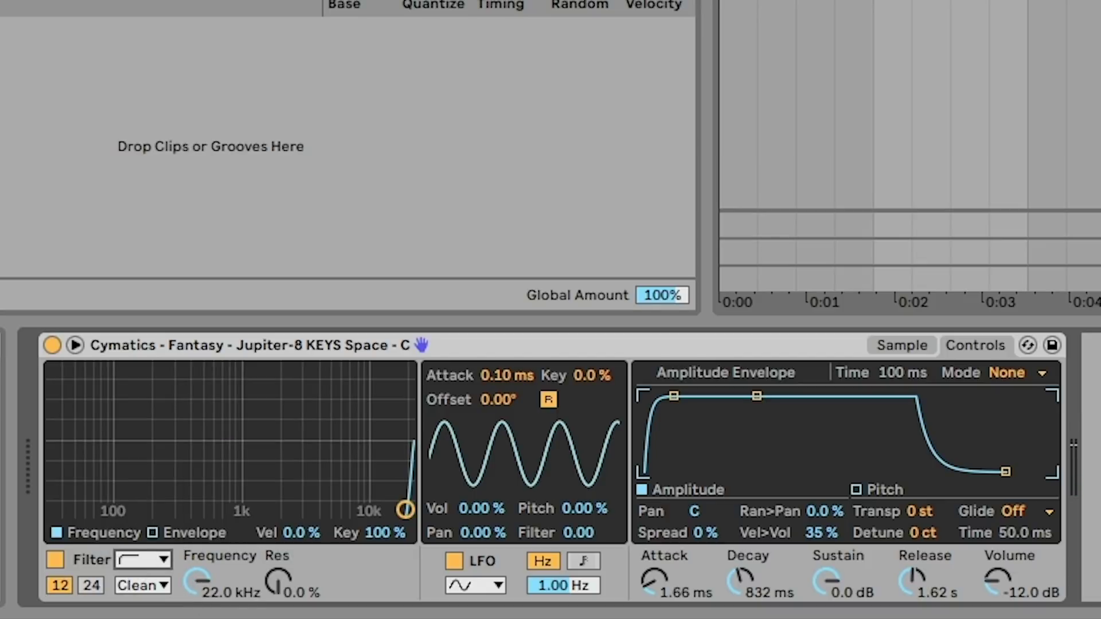
pyautogui.moveTo(202, 596); pyautogui.dragTo(107, 596)
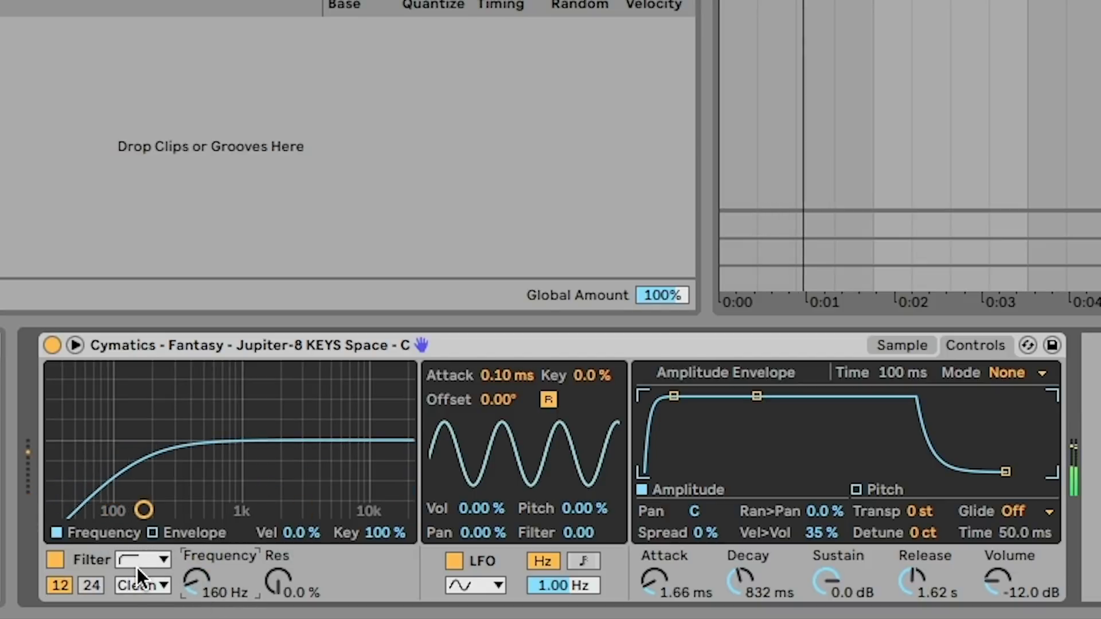
pyautogui.click(105, 586)
pyautogui.moveTo(184, 597); pyautogui.dragTo(216, 579)
pyautogui.moveTo(179, 496)
pyautogui.mouseDown()
pyautogui.moveTo(177, 476)
pyautogui.moveTo(169, 488)
pyautogui.mouseUp()
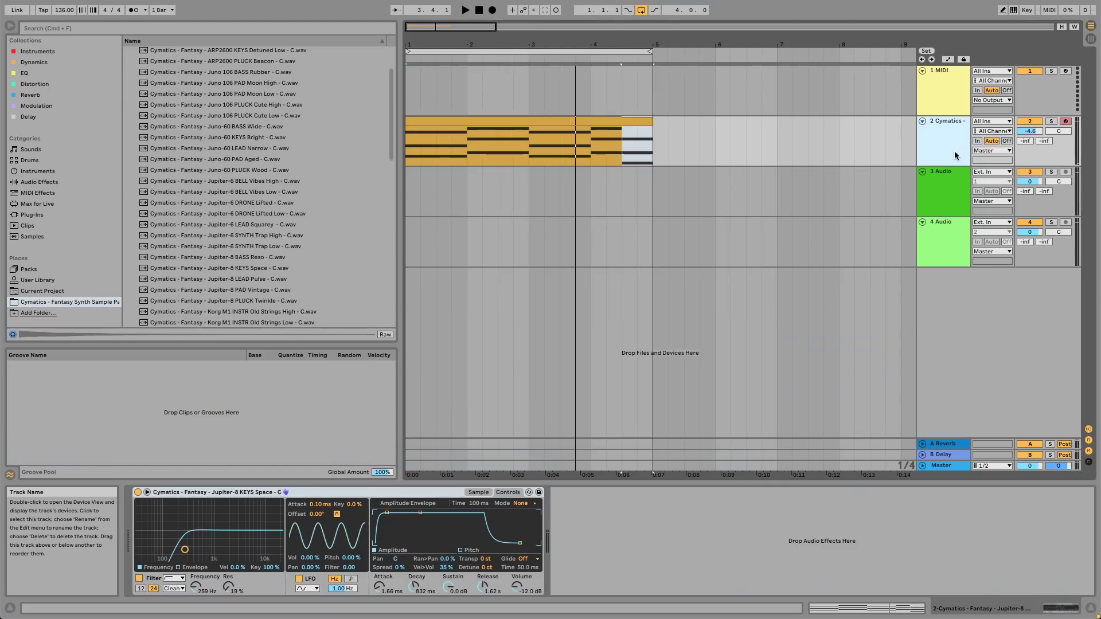
# Insert a new MIDI track directly below the Cymatics chord track
pyautogui.click(955, 189)
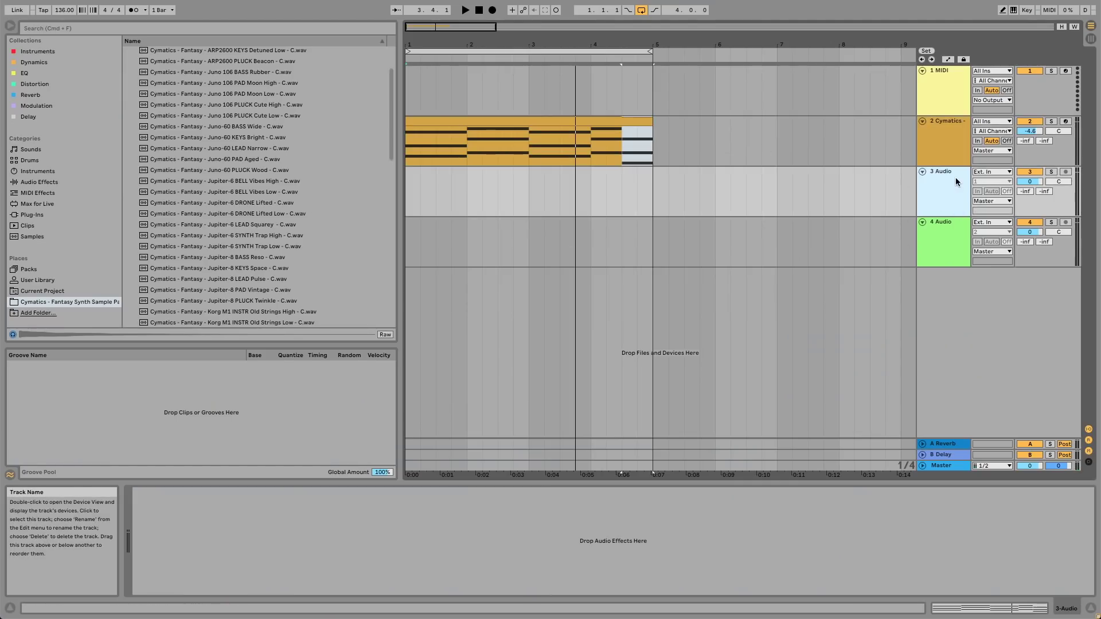
pyautogui.click(946, 112)
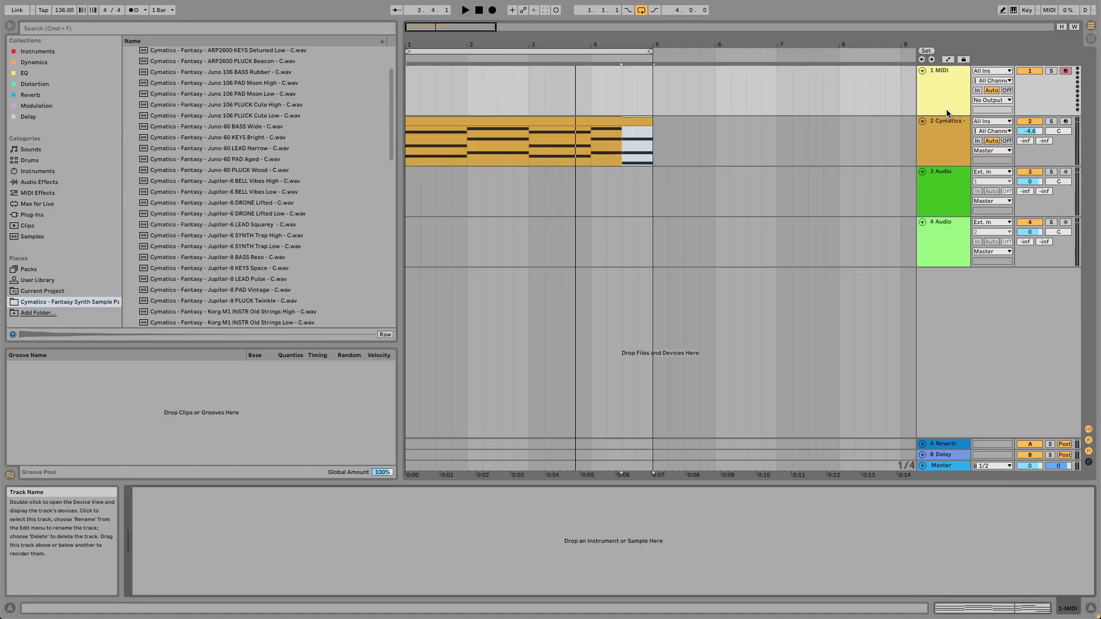
pyautogui.scroll(2, 338, 267)
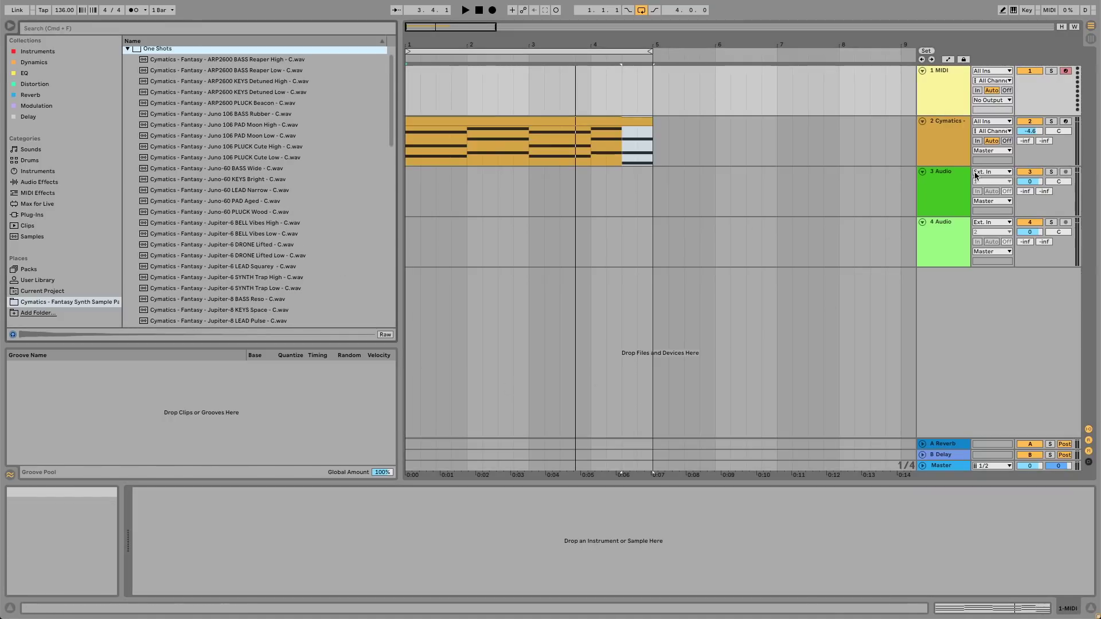
pyautogui.click(945, 150)
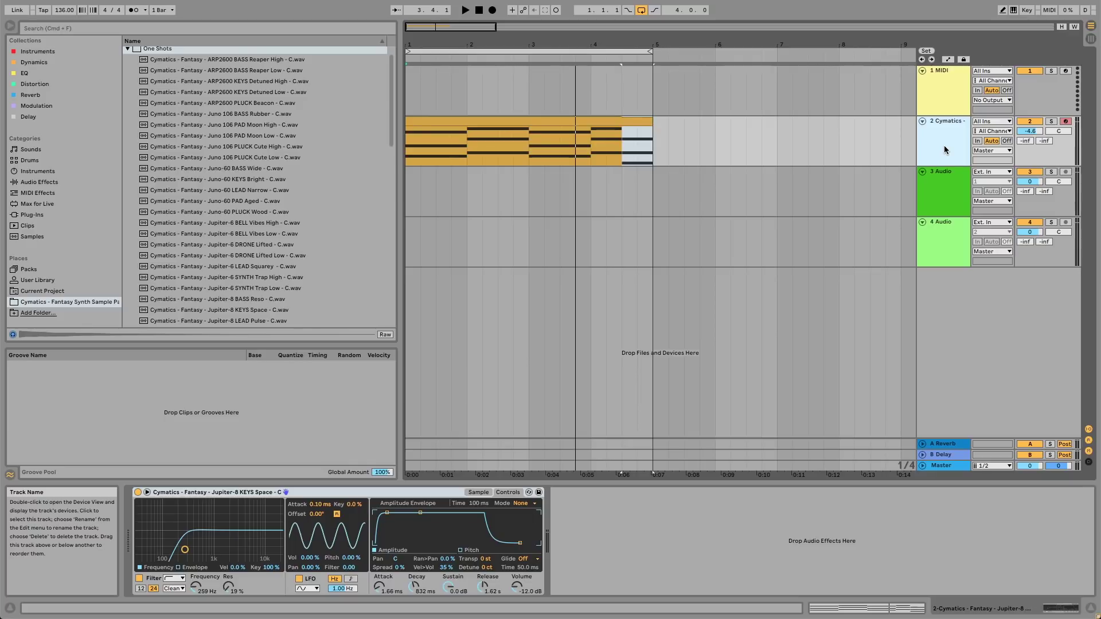
pyautogui.press('super+shift+t')
pyautogui.press('super+r')
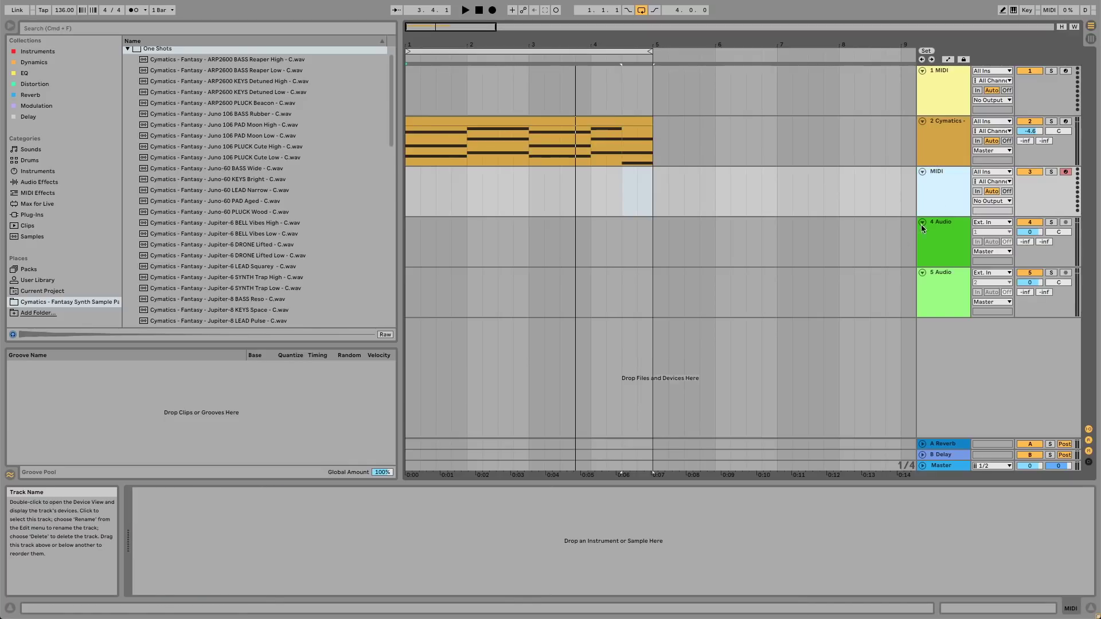
# Audition the Korg M1 strings and the Memorymoog bass and pad one-shots in the Fantasy sample pack
pyautogui.scroll(1, 291, 238)
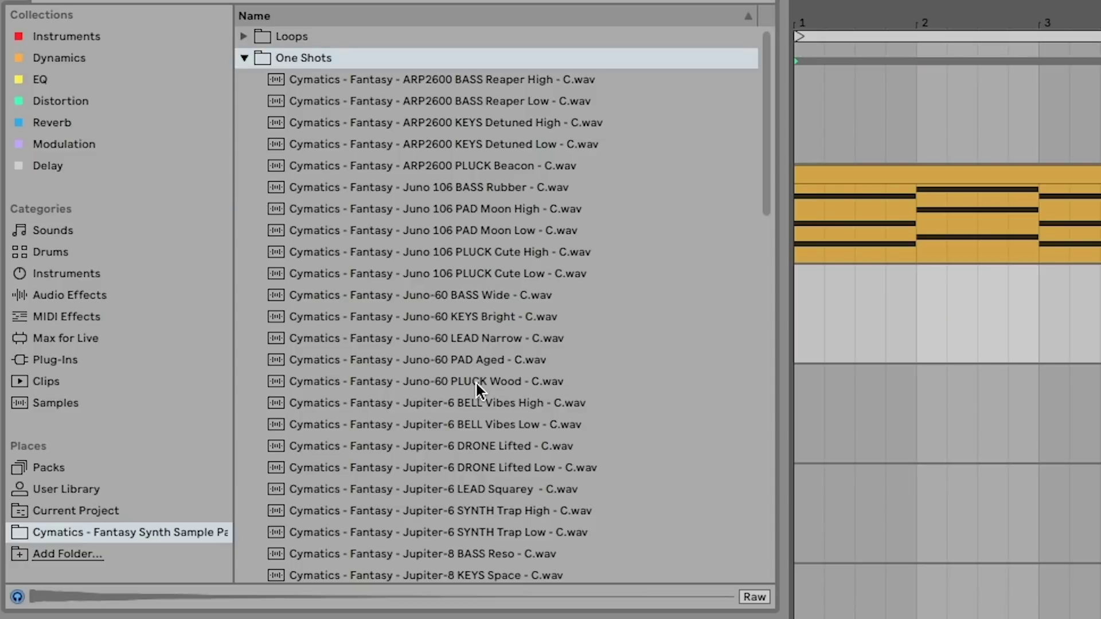
pyautogui.scroll(-4, 477, 387)
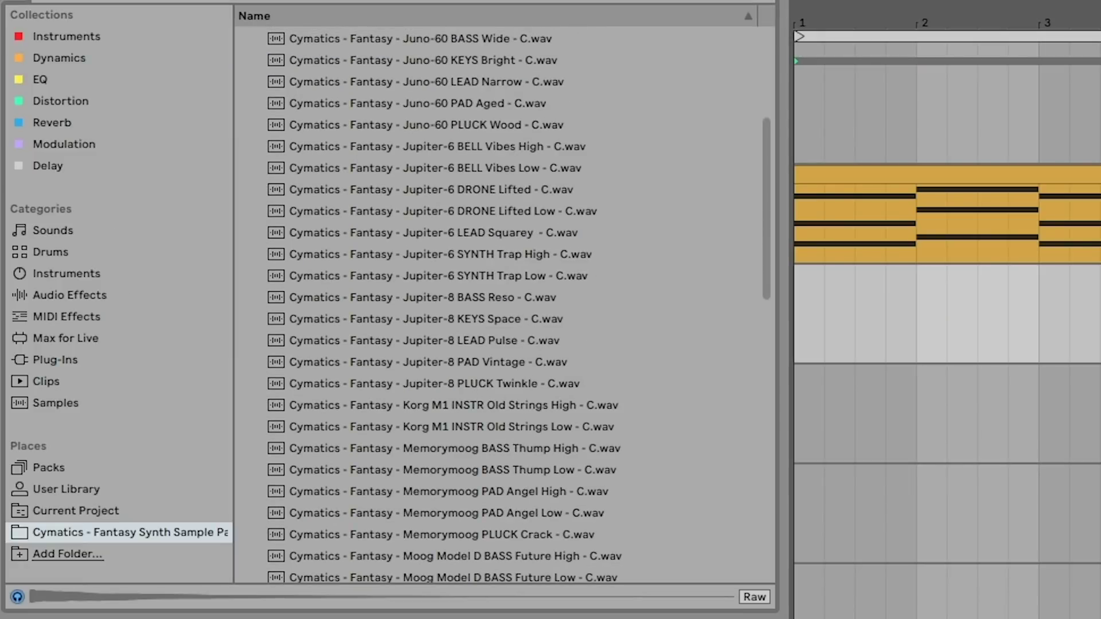
pyautogui.press('space')
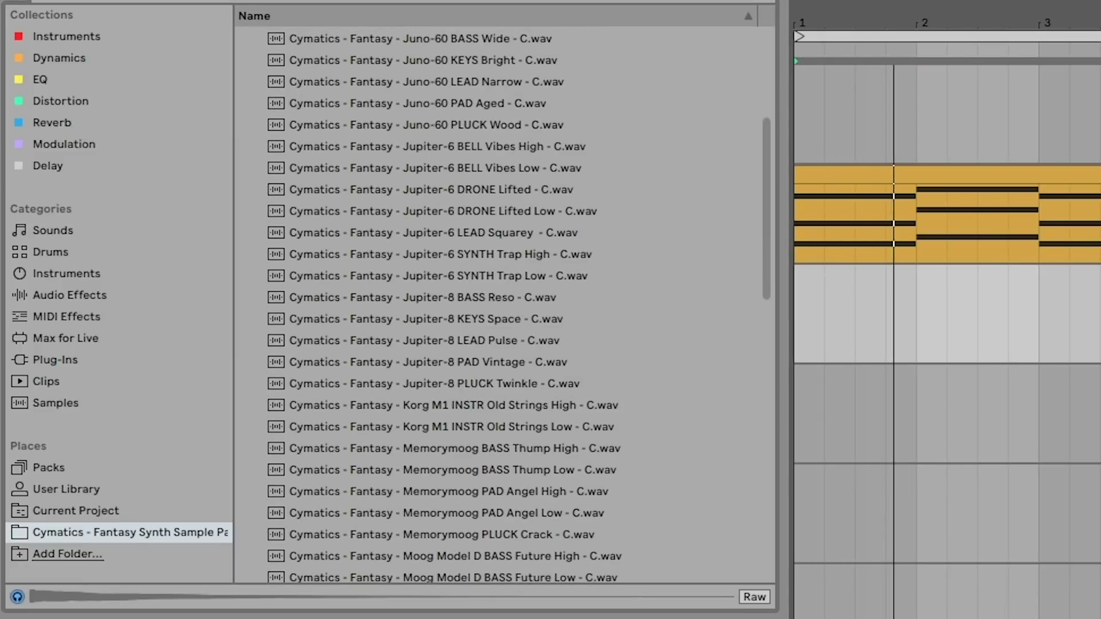
pyautogui.click(523, 401)
pyautogui.click(571, 423)
pyautogui.press('Down')
pyautogui.press('Down')
pyautogui.press('Down')
pyautogui.press('Up')
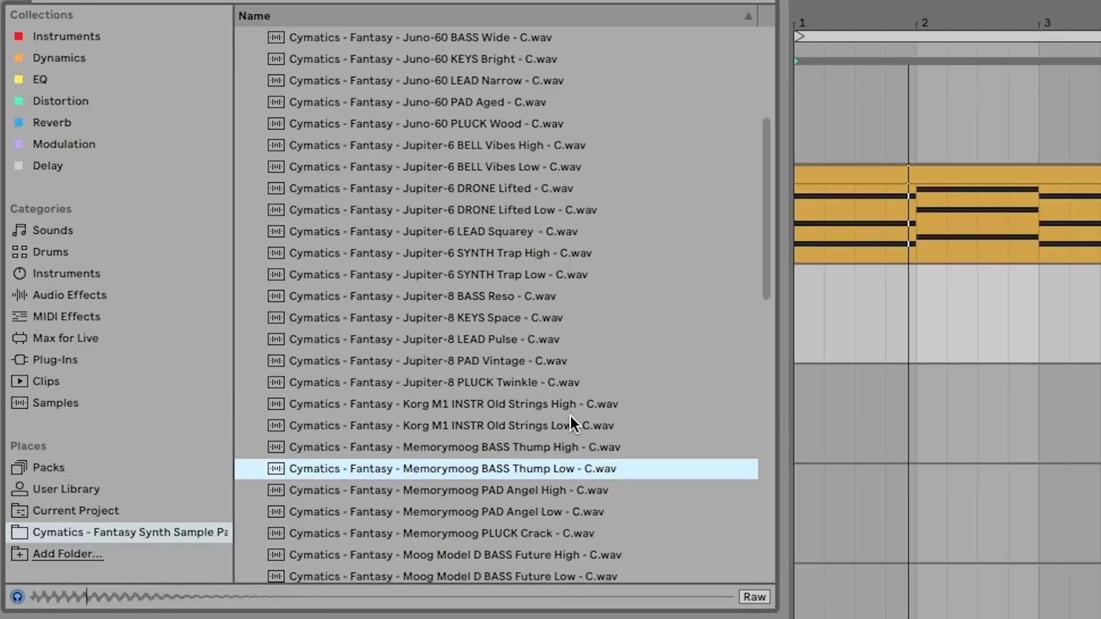
pyautogui.press('Up')
pyautogui.press('Down')
pyautogui.press('Down')
pyautogui.press('Down')
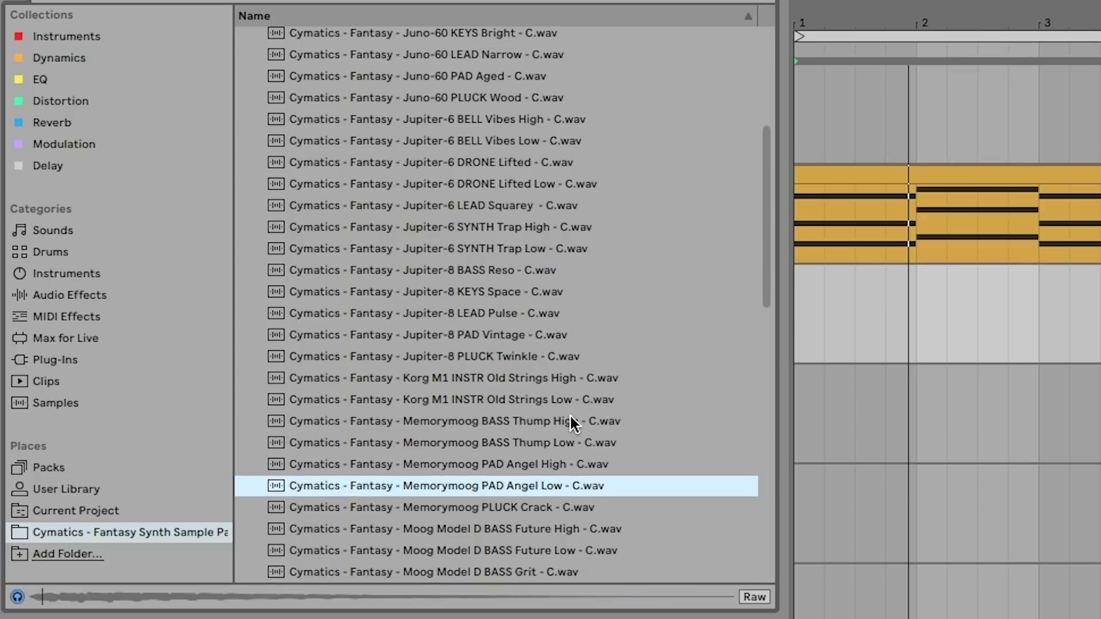
# Load the Memorymoog PLUCK Crack one-shot into Simpler on the new MIDI track
pyautogui.press('Down')
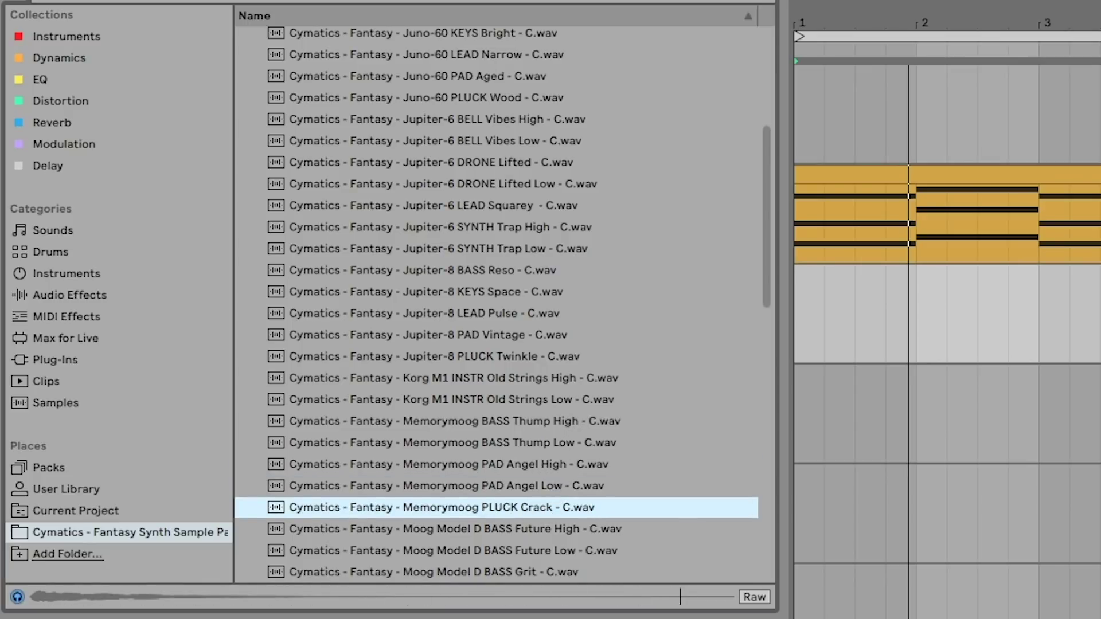
pyautogui.click(395, 513)
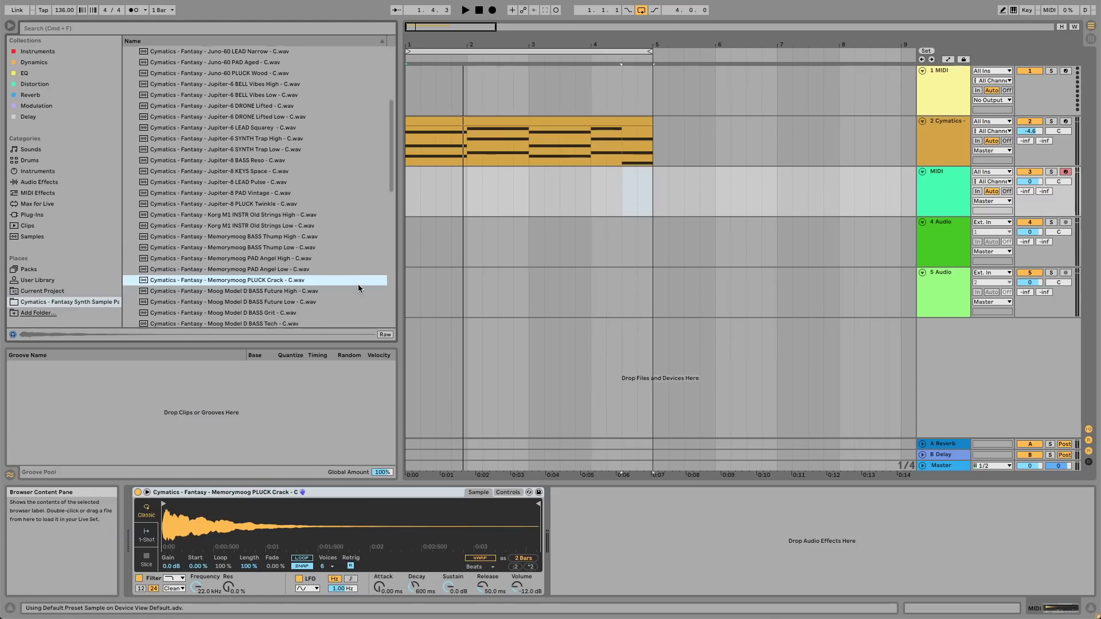
pyautogui.scroll(-3, 701, 497)
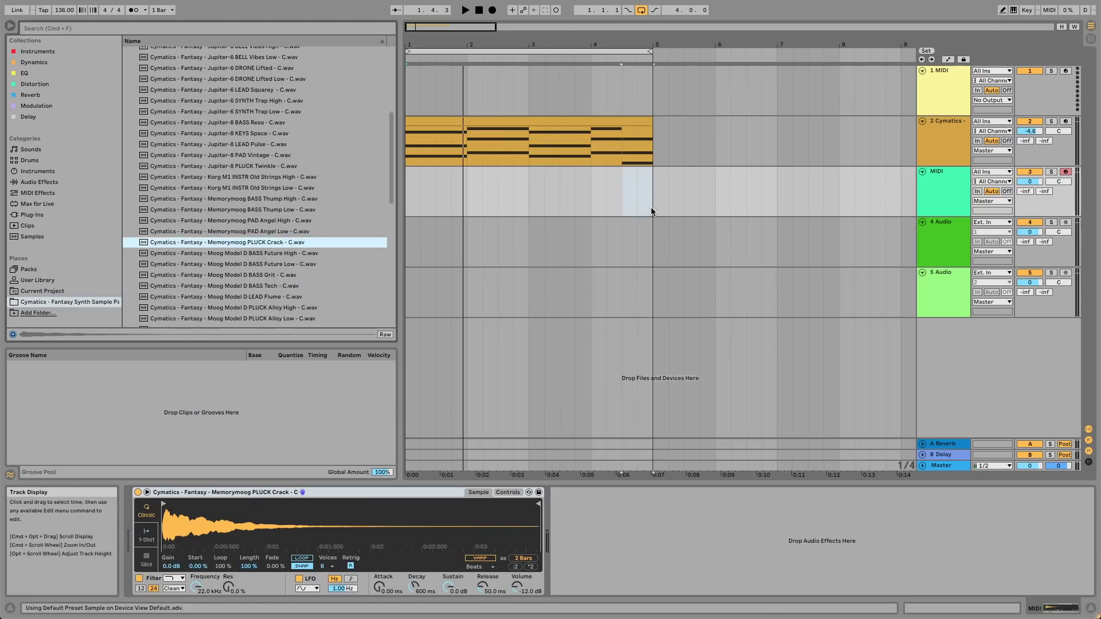
# Insert an empty MIDI clip across bars 1 to 4 of the new track, with an enlarged note editor
pyautogui.moveTo(654, 211); pyautogui.dragTo(392, 185)
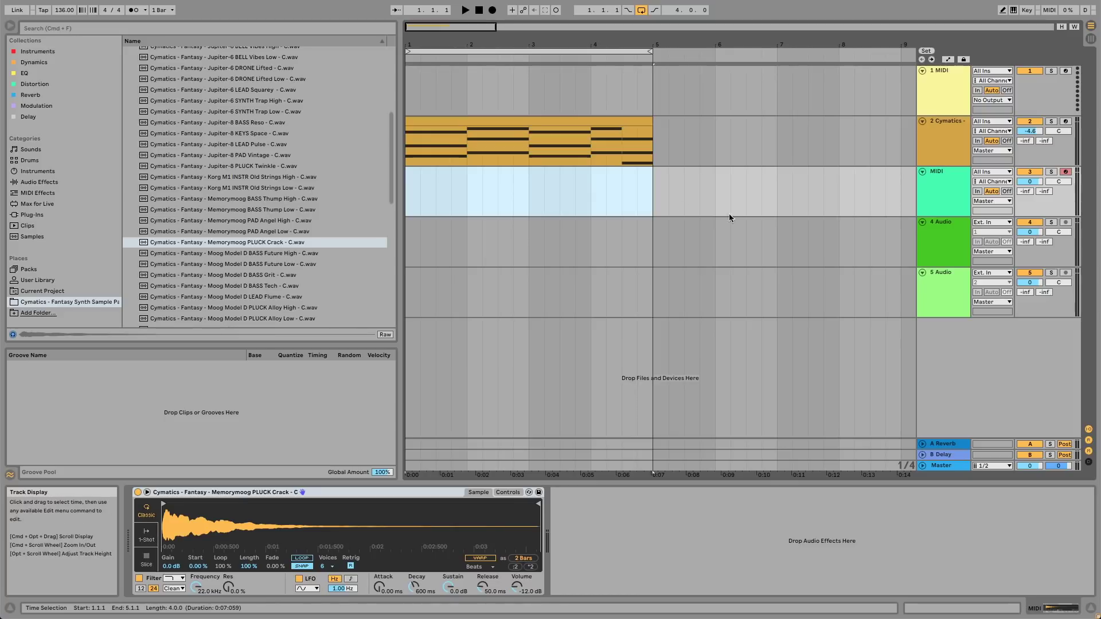
pyautogui.click(952, 195)
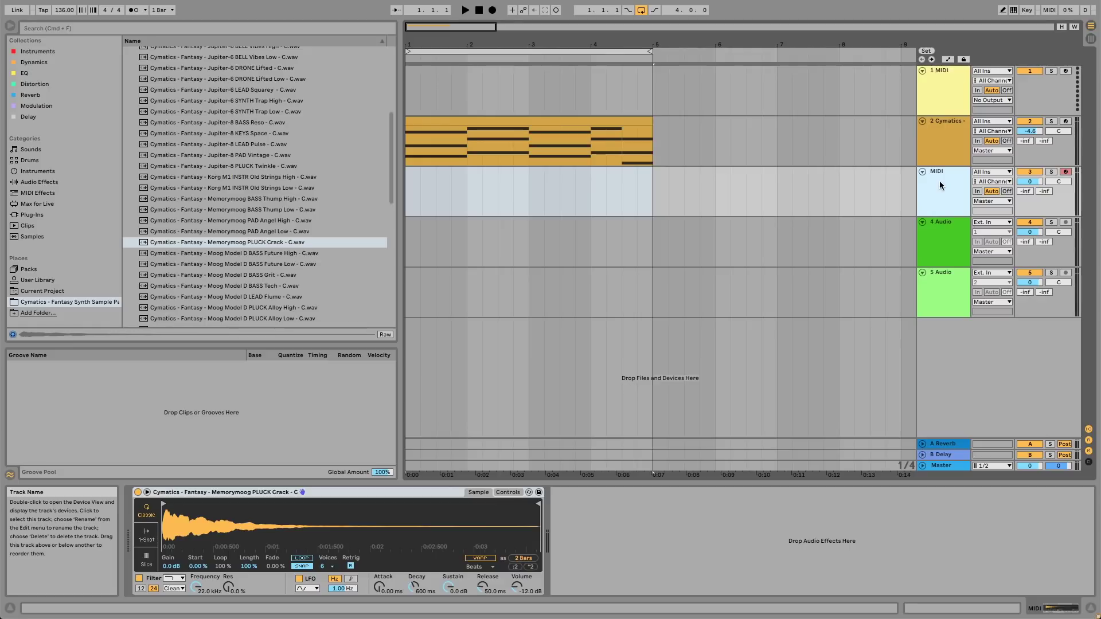
pyautogui.moveTo(658, 211); pyautogui.dragTo(394, 194)
pyautogui.rightClick(483, 197)
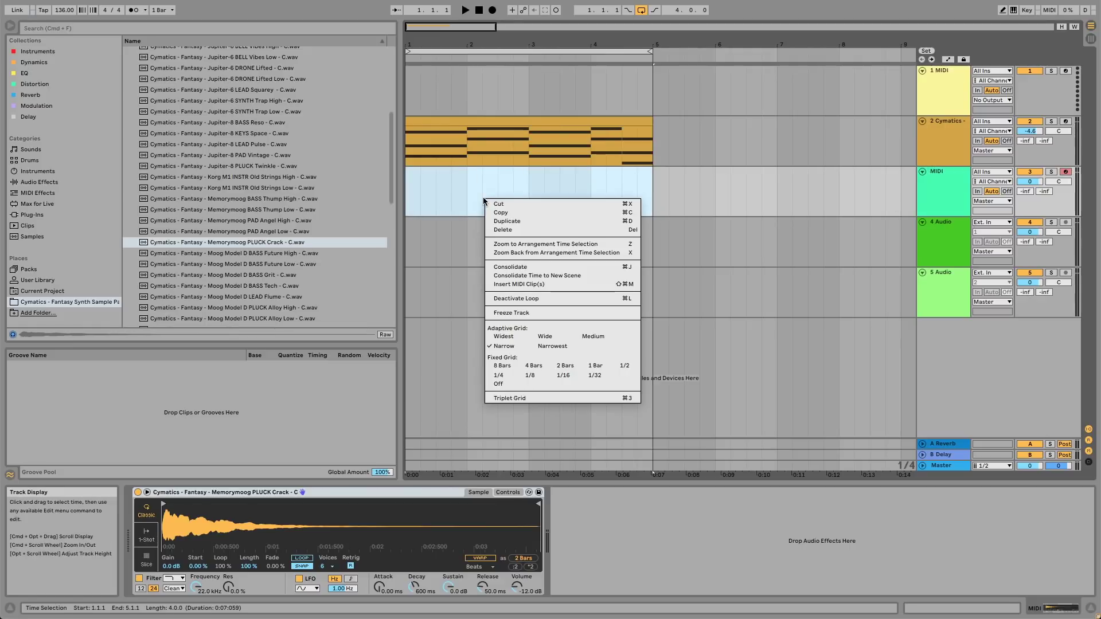
pyautogui.click(528, 284)
pyautogui.moveTo(527, 267); pyautogui.dragTo(529, 242)
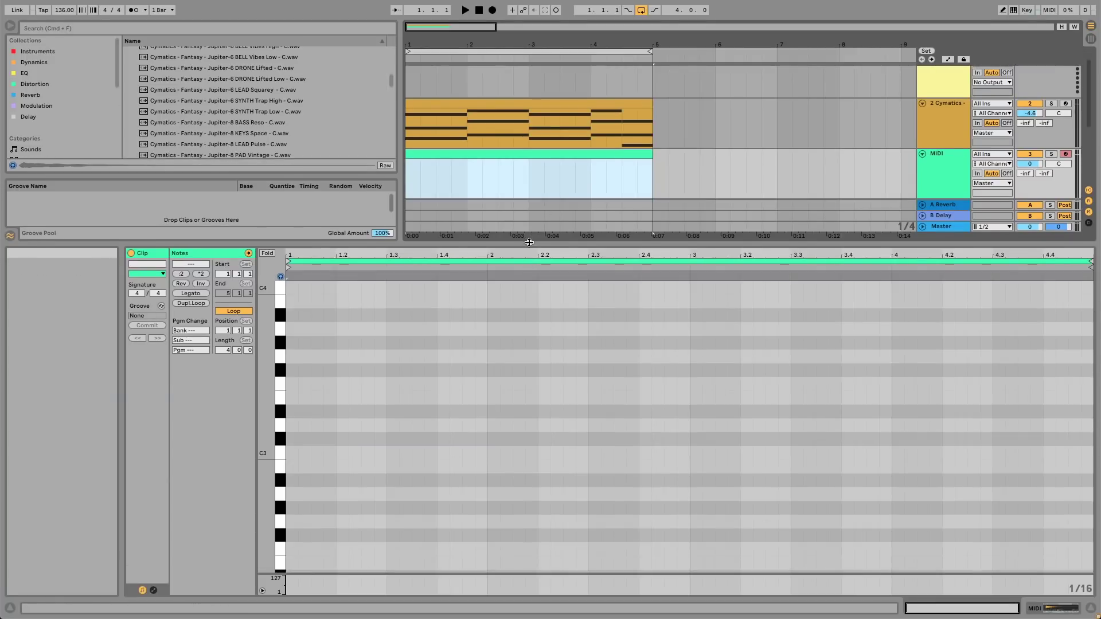
# Draw a C3 note at the start of the clip and lengthen it to one bar
pyautogui.click(407, 391)
pyautogui.scroll(-2, 394, 412)
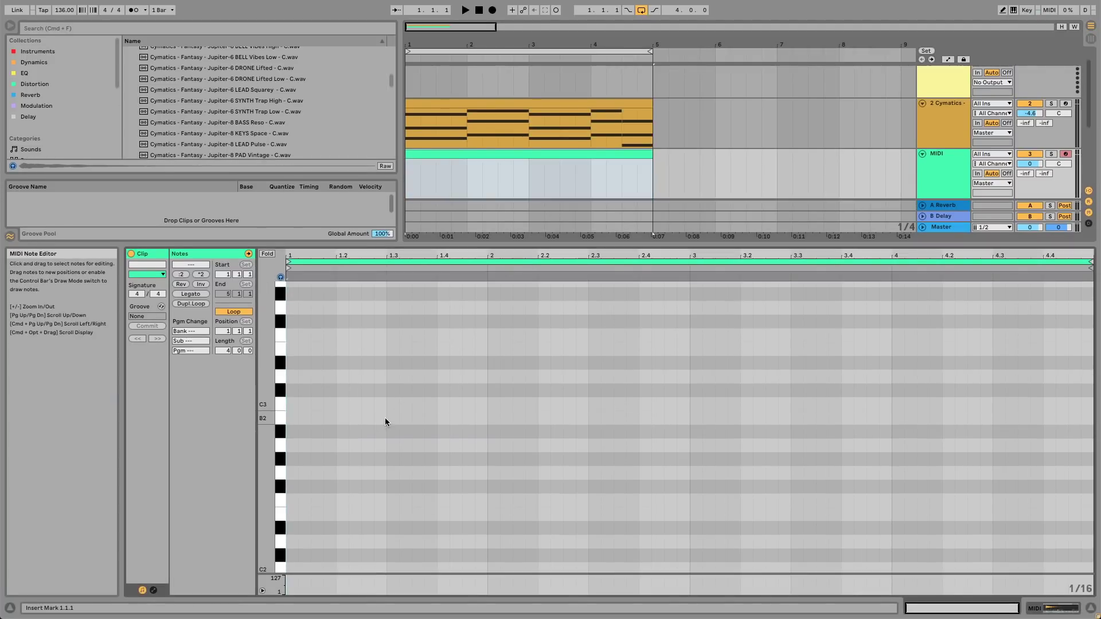
pyautogui.click(293, 404)
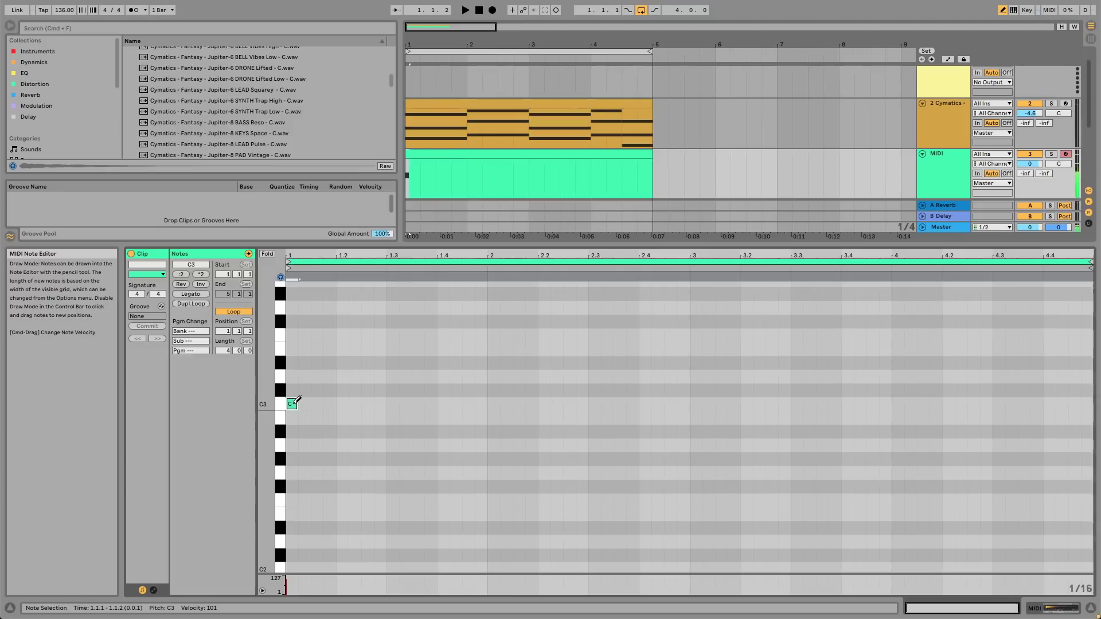
pyautogui.press('b')
pyautogui.moveTo(296, 403); pyautogui.dragTo(488, 396)
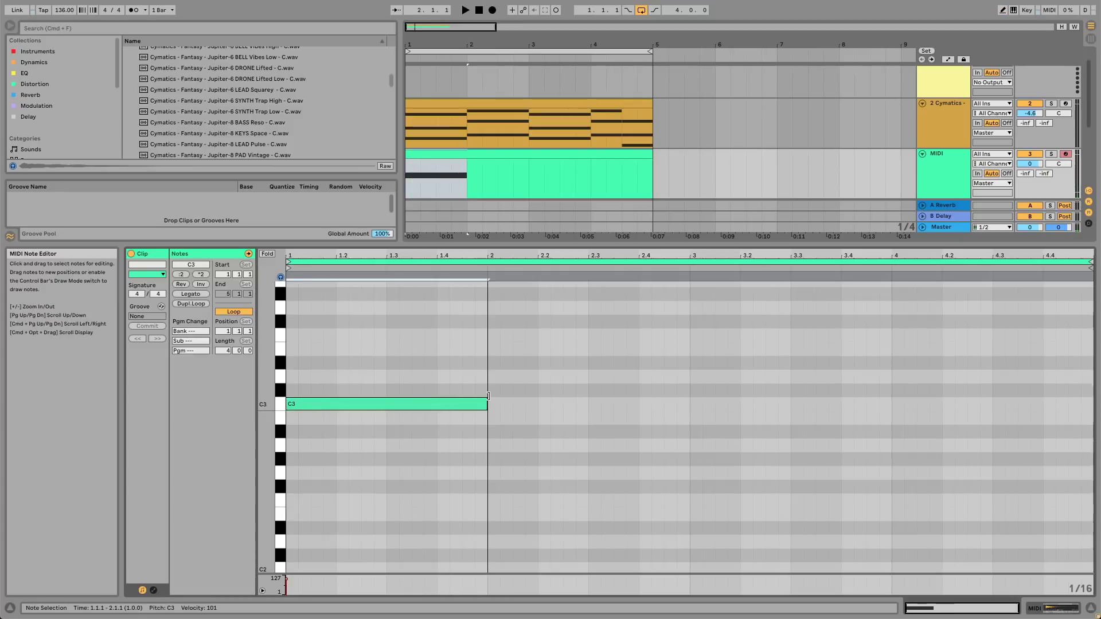
# Play the clip with the chords, try shortening the C3 note, and undo that length change
pyautogui.moveTo(759, 243); pyautogui.dragTo(760, 298)
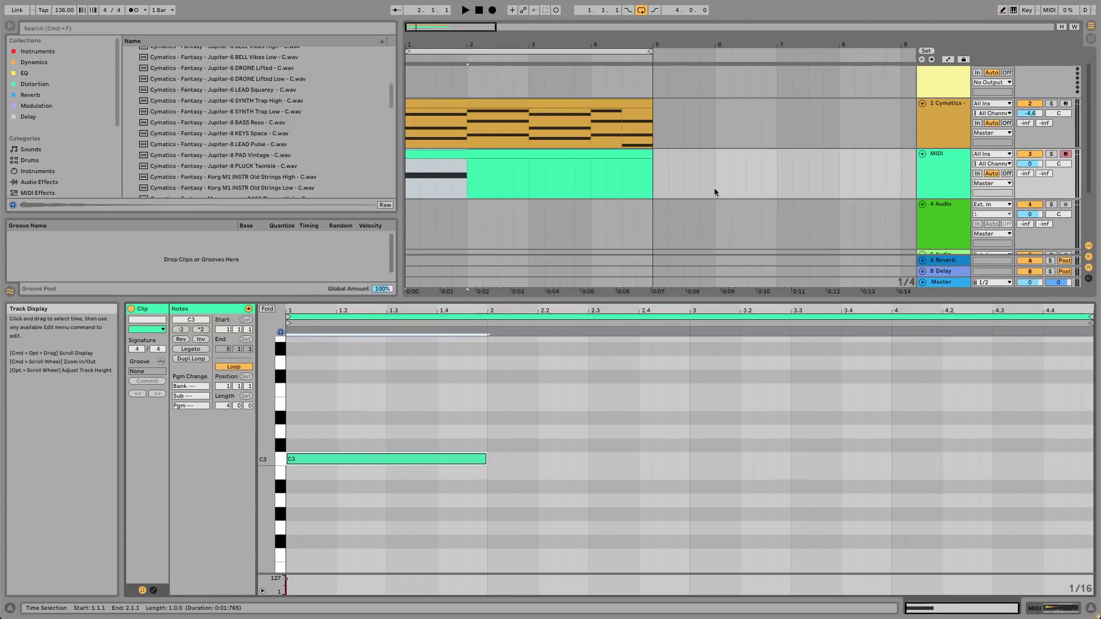
pyautogui.hotkey('ctrl', 't')
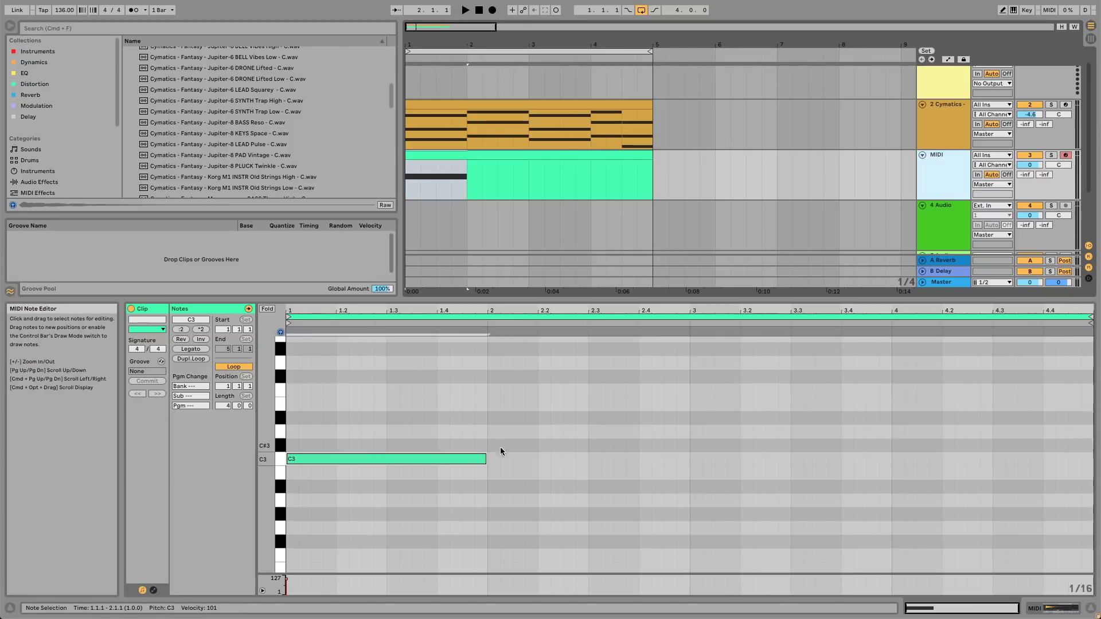
pyautogui.click(458, 459)
pyautogui.press('space')
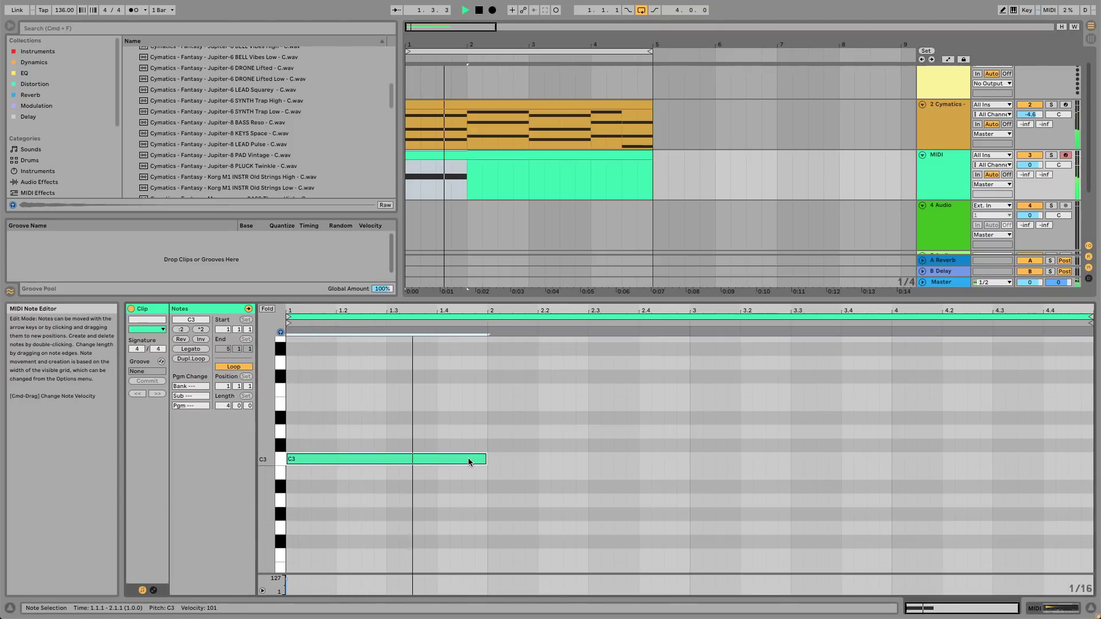
pyautogui.moveTo(485, 459); pyautogui.dragTo(395, 459)
pyautogui.hotkey('ctrl', 'z')
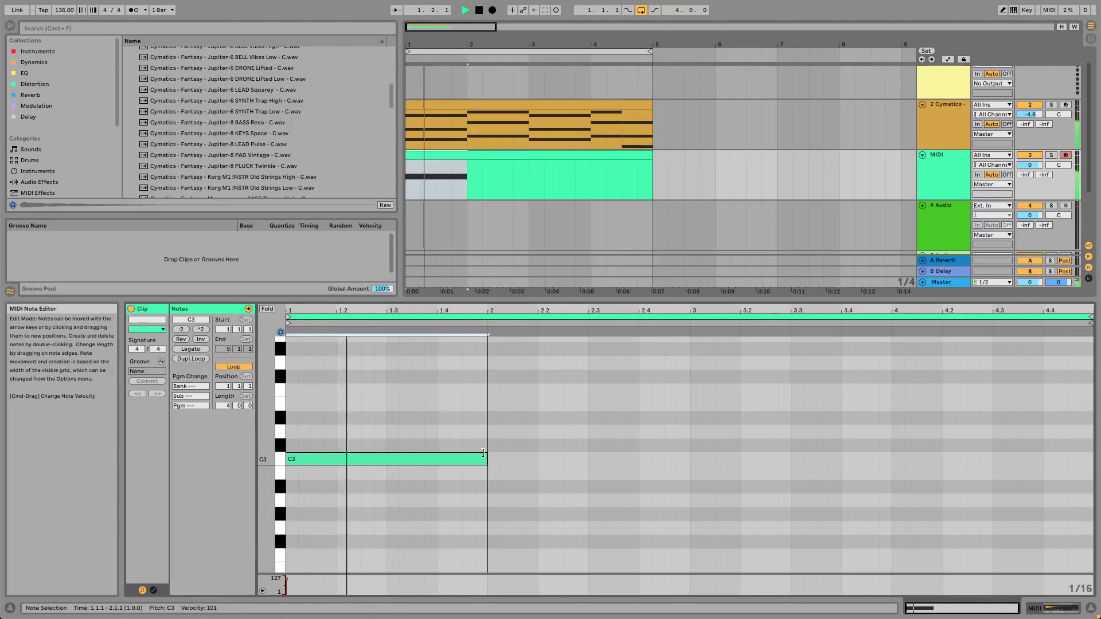
# Replace the long C3 with a 1/16 C3 at the clip start and add a 1/16 G2 at 1.3
pyautogui.press('b')
pyautogui.press('space')
pyautogui.click(392, 542)
pyautogui.press('Up')
pyautogui.press('b')
pyautogui.press('space')
pyautogui.moveTo(397, 527)
pyautogui.mouseDown()
pyautogui.moveTo(447, 528)
pyautogui.moveTo(398, 526)
pyautogui.mouseUp()
pyautogui.press('b')
pyautogui.press('space')
pyautogui.doubleClick(292, 458)
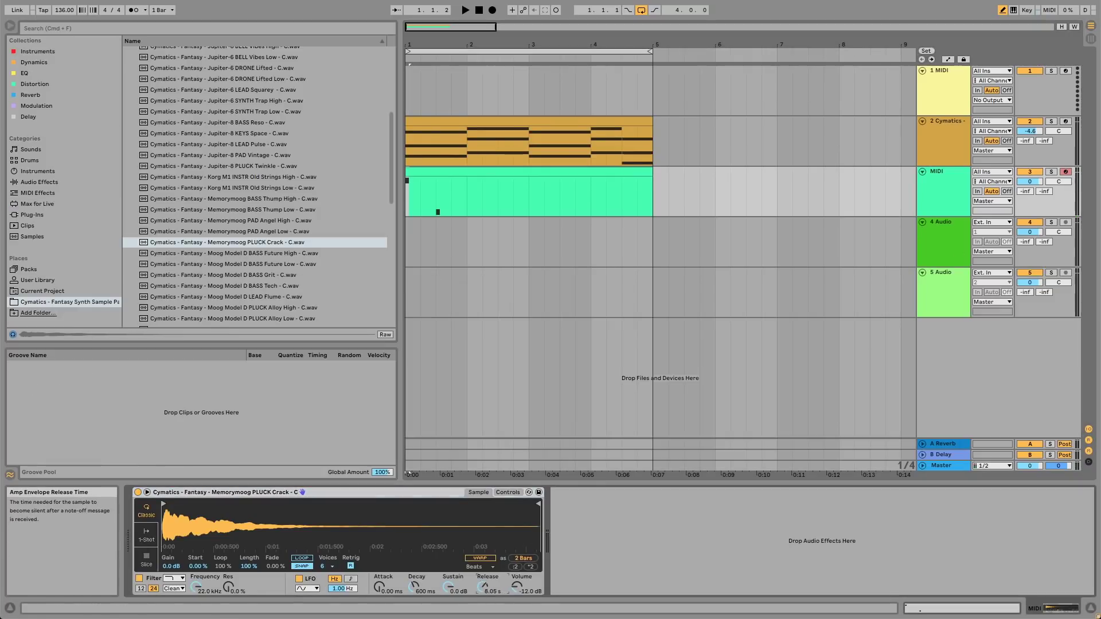
# Add 1/16 notes on G#2 at the start of bar 2 and on F2 at 2.3, playing the phrase back
pyautogui.press('space')
pyautogui.click(423, 172)
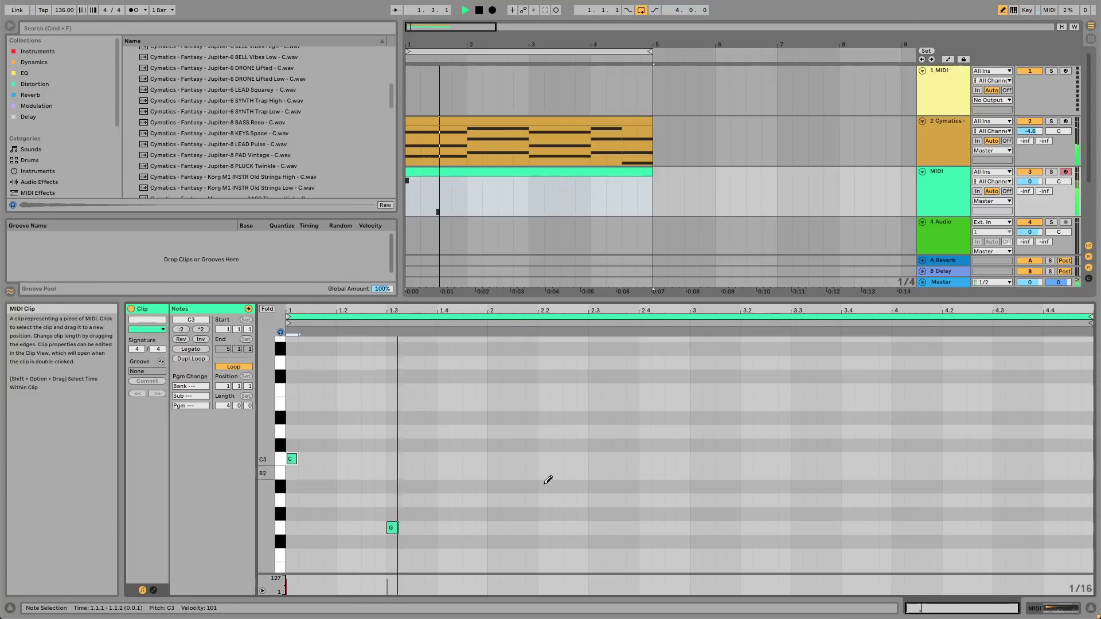
pyautogui.scroll(-2, 486, 505)
pyautogui.click(493, 472)
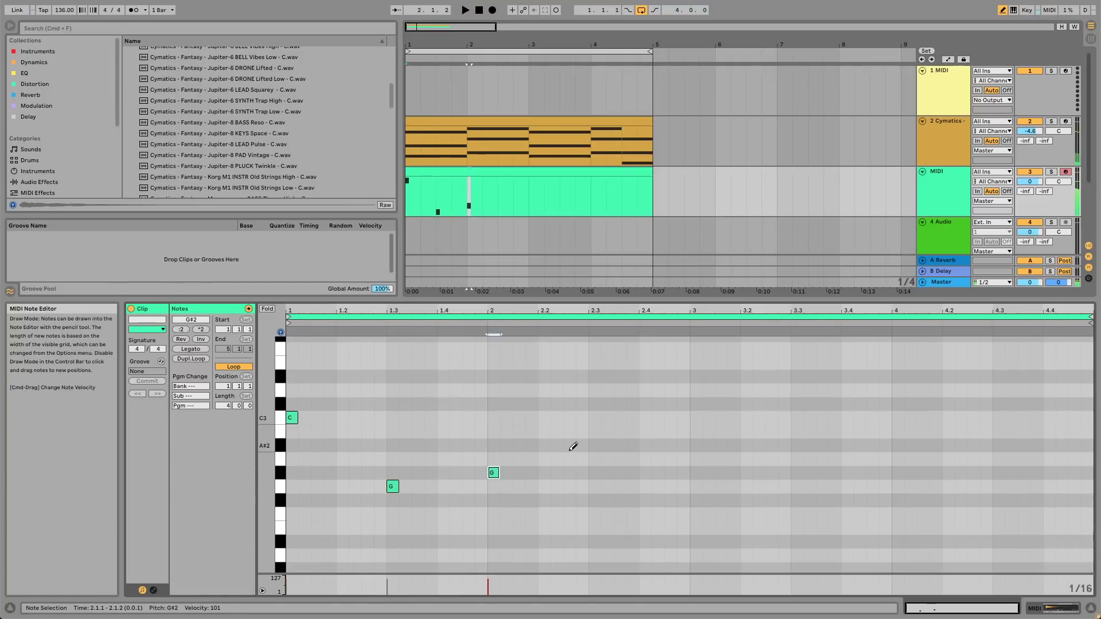
pyautogui.press('space')
pyautogui.scroll(-2, 573, 449)
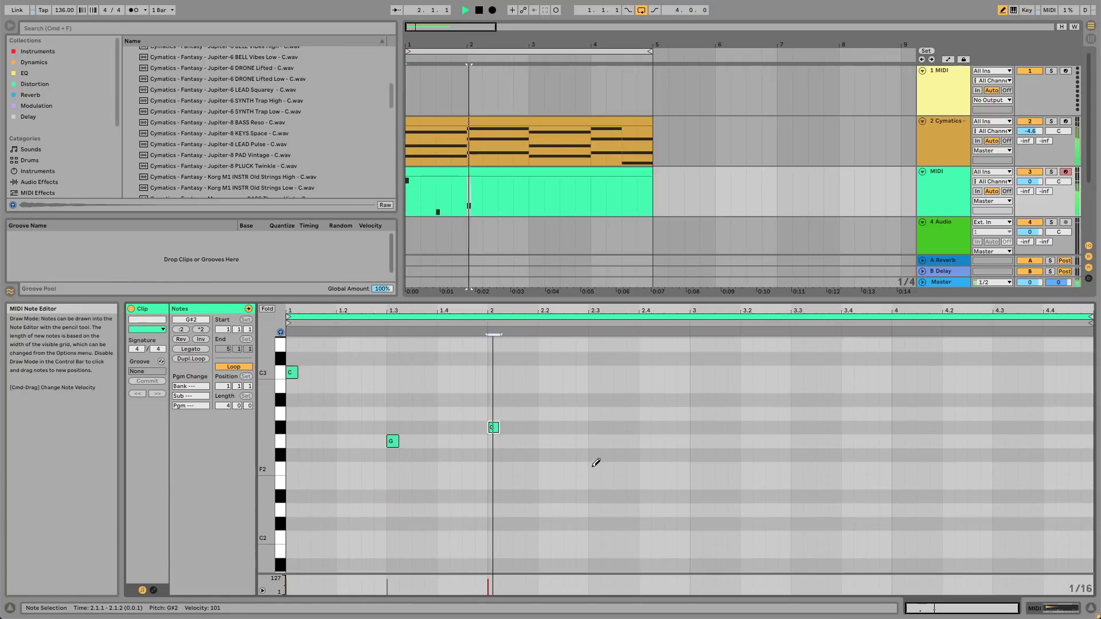
pyautogui.press('space')
pyautogui.click(546, 425)
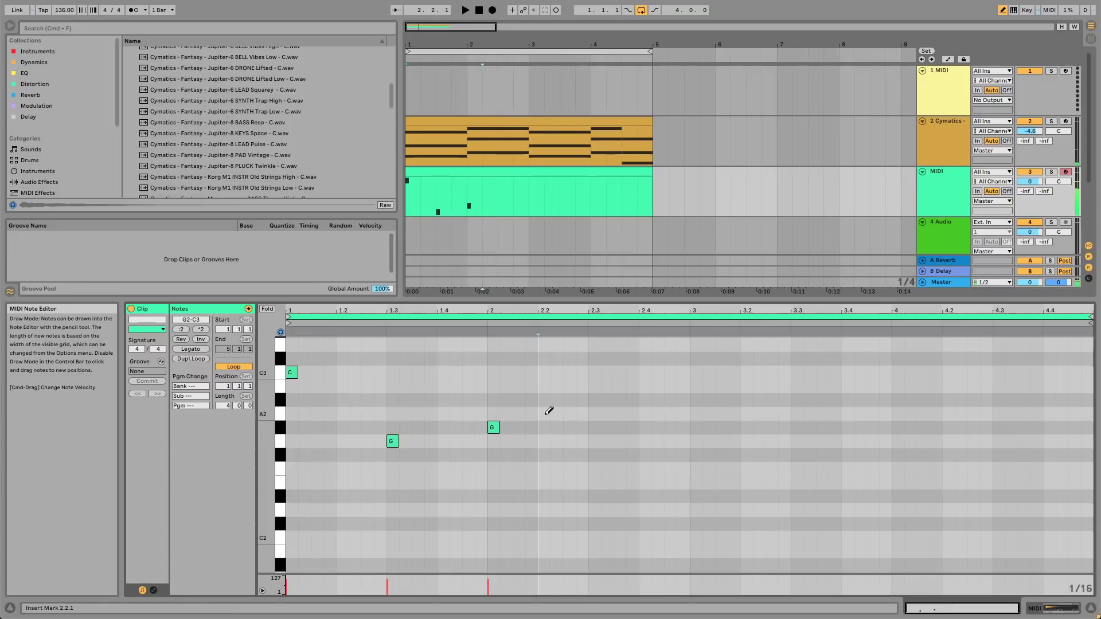
pyautogui.click(596, 470)
pyautogui.press('space')
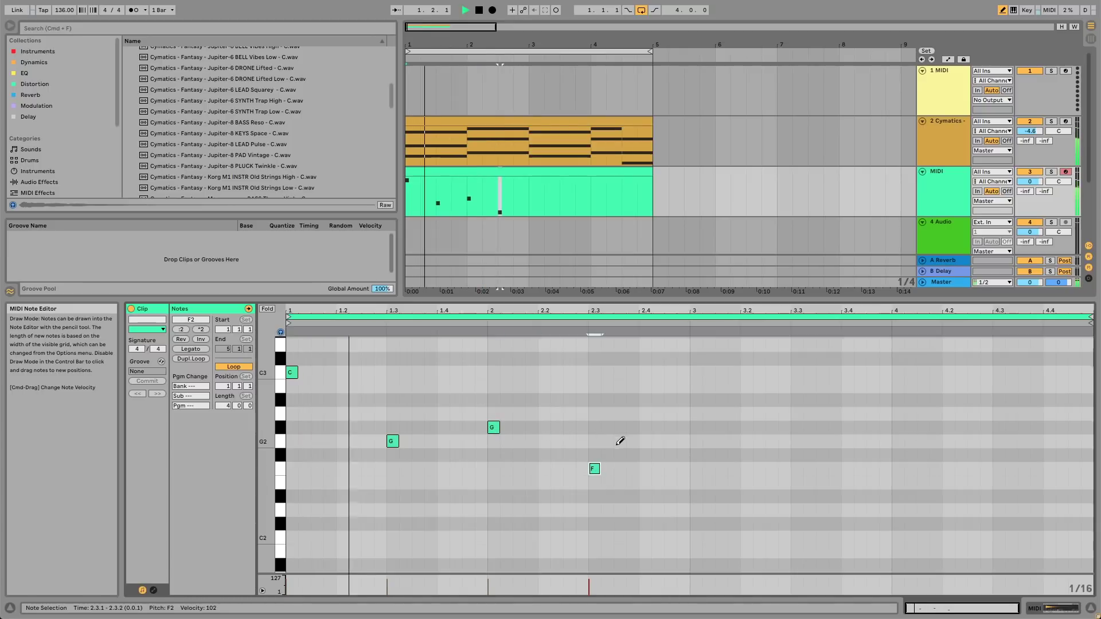
pyautogui.scroll(2, 618, 442)
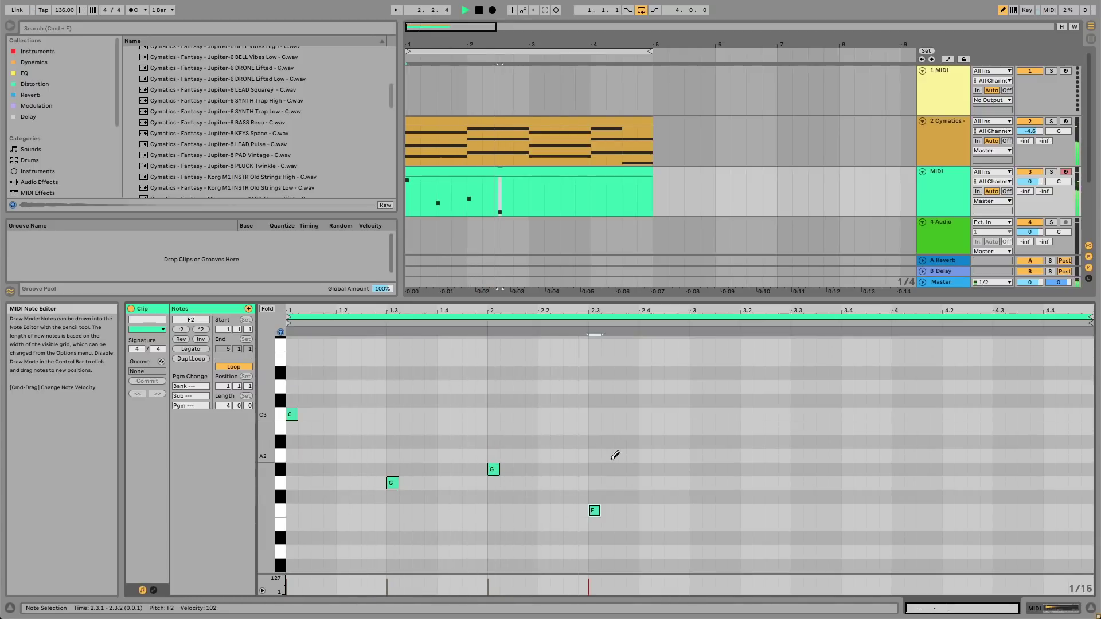
# Duplicate the four-note pluck phrase, move the copy to start at bar 3, and play the result
pyautogui.press('b')
pyautogui.moveTo(683, 404)
pyautogui.mouseDown()
pyautogui.moveTo(327, 584)
pyautogui.moveTo(297, 585)
pyautogui.mouseUp()
pyautogui.press('super+d')
pyautogui.click(587, 427)
pyautogui.press('b')
pyautogui.press('space')
pyautogui.click(544, 443)
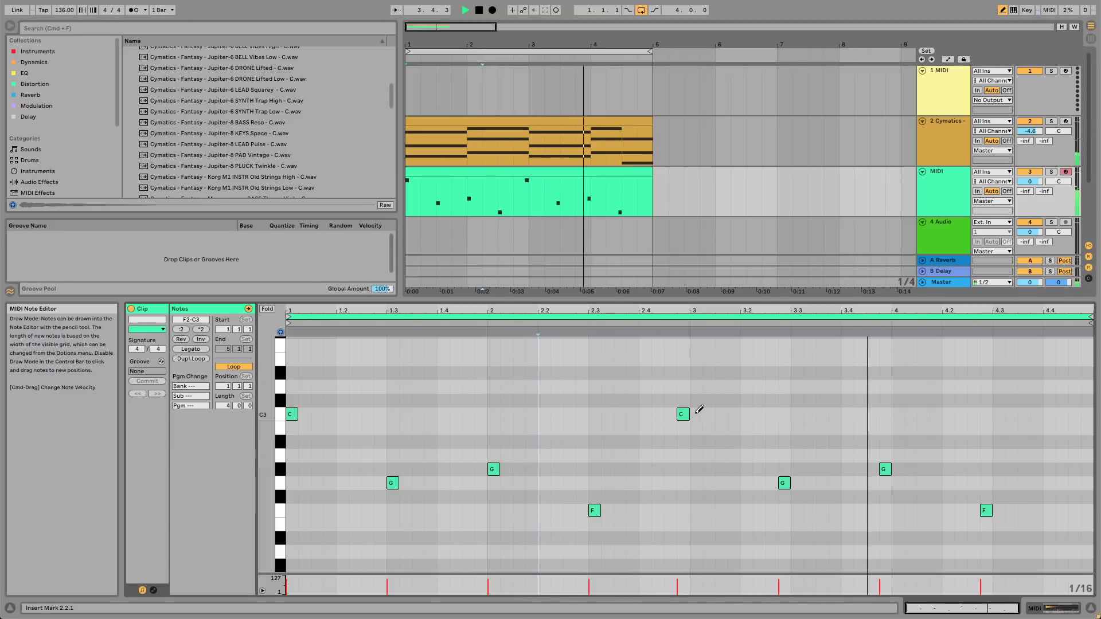
pyautogui.press('b')
pyautogui.click(676, 386)
pyautogui.click(683, 411)
pyautogui.press('space')
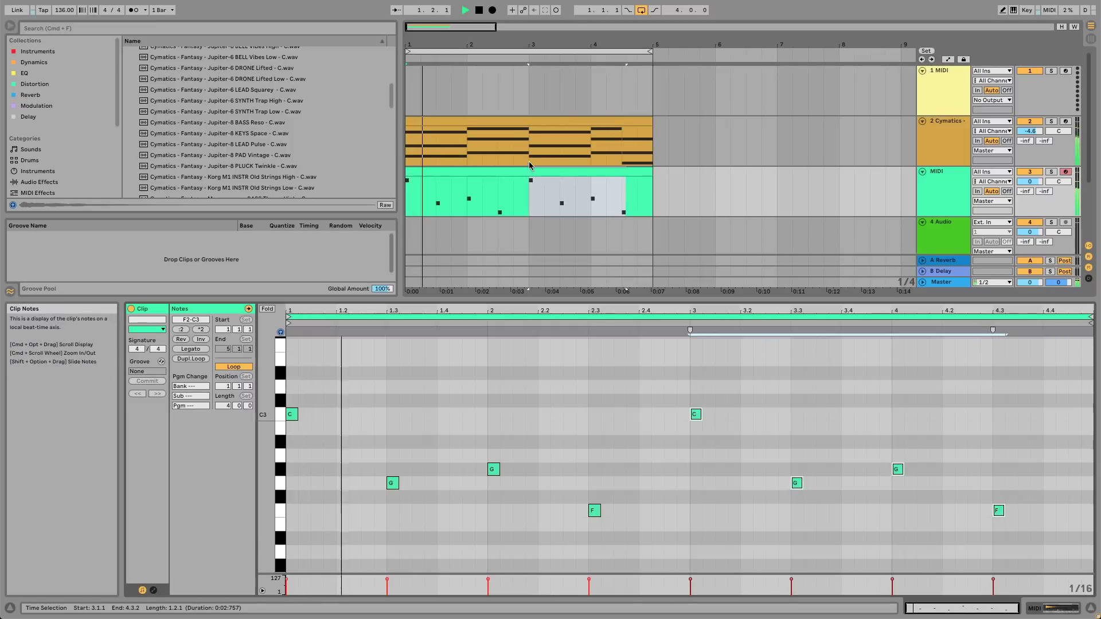
# Copy the chords of bars 3 and 4 over bars 1 and 2 of the chord track and play them
pyautogui.moveTo(529, 144); pyautogui.dragTo(653, 149)
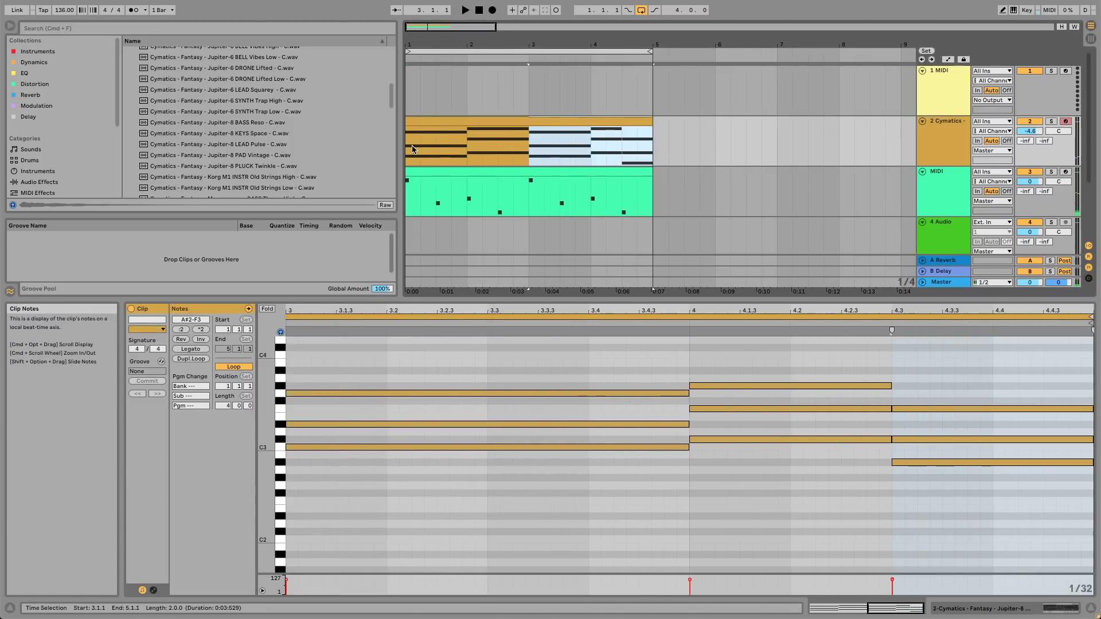
pyautogui.press('space')
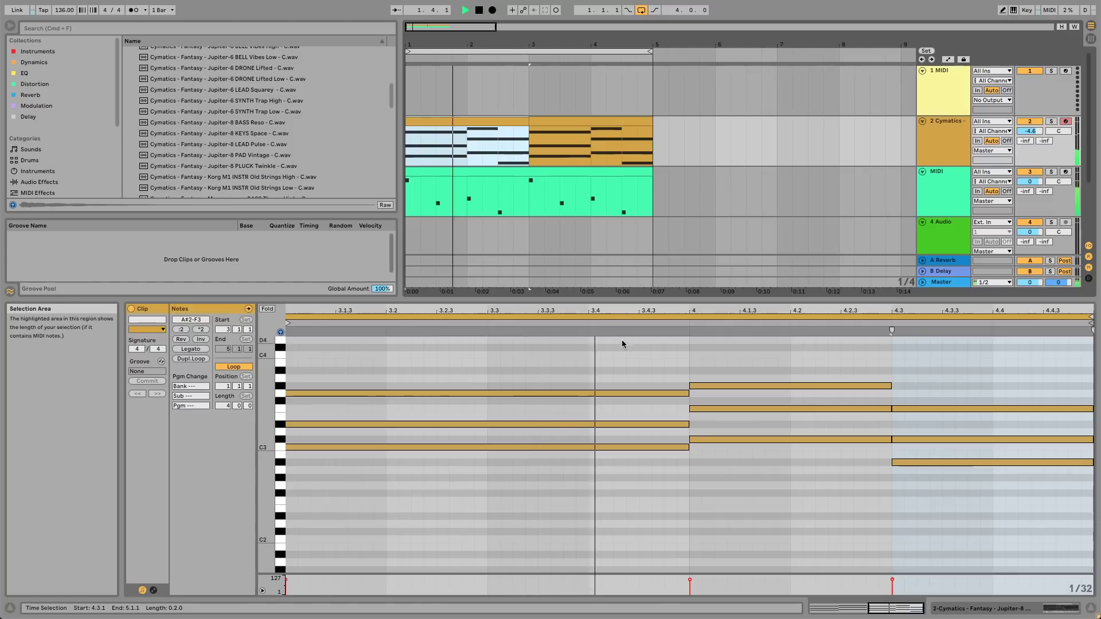
# Move the last pluck note at 4.3 up to C#3 and play the result
pyautogui.press('-')
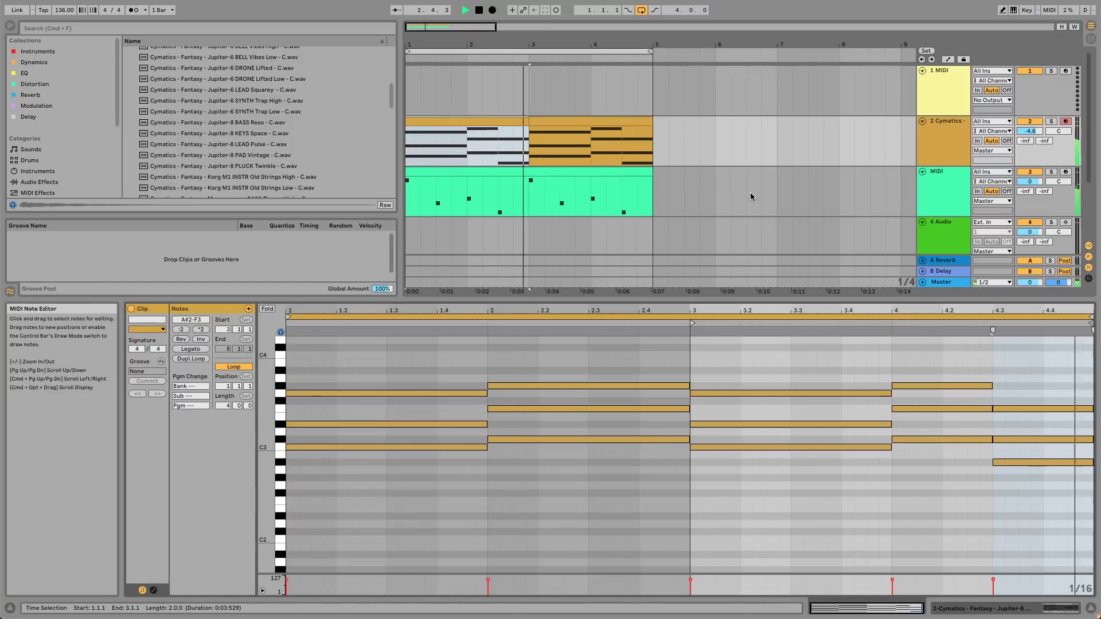
pyautogui.click(614, 175)
pyautogui.moveTo(690, 424); pyautogui.dragTo(1005, 424)
pyautogui.click(997, 509)
pyautogui.moveTo(996, 509); pyautogui.dragTo(995, 447)
pyautogui.press('space')
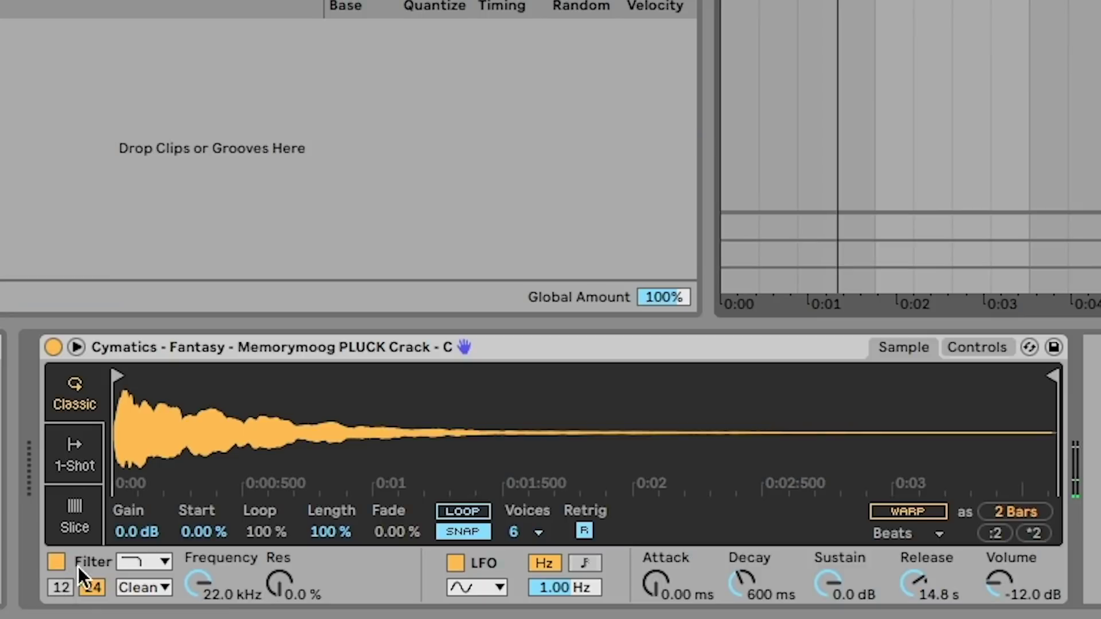
# Switch the pluck sample's filter to a 12 dB high-pass and set its cutoff frequency to 271 Hz
pyautogui.click(150, 563)
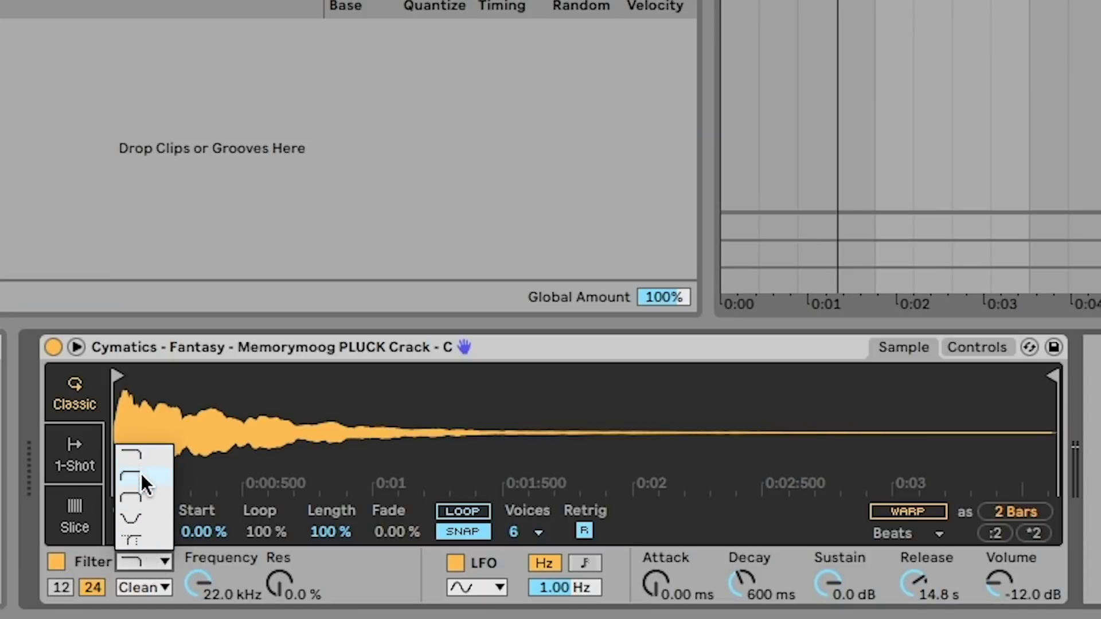
pyautogui.click(141, 474)
pyautogui.click(58, 583)
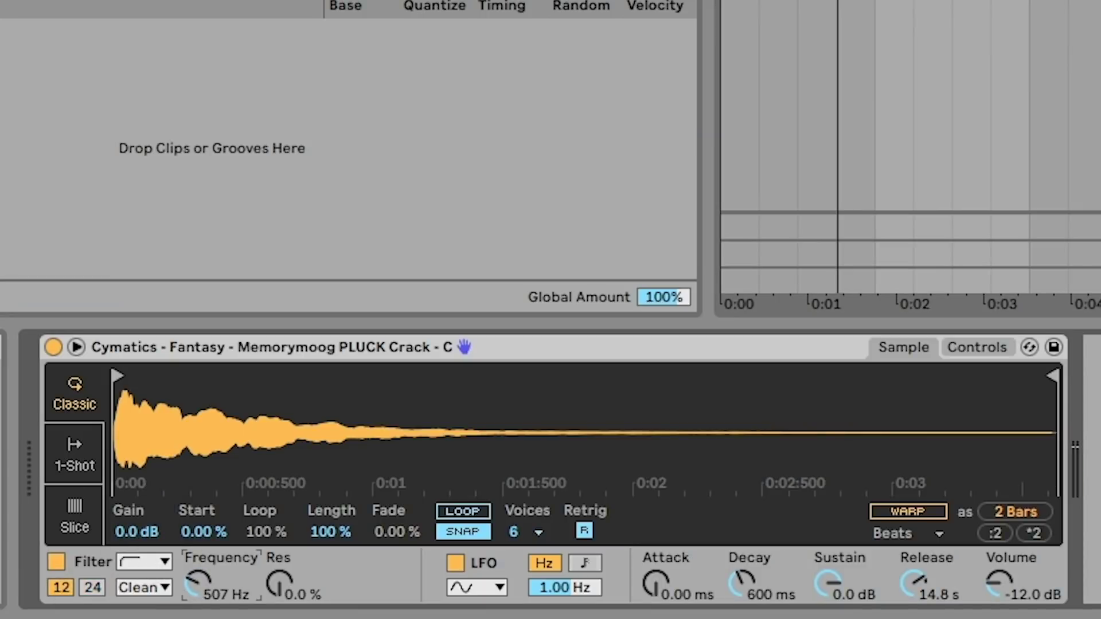
pyautogui.moveTo(196, 582); pyautogui.dragTo(197, 598)
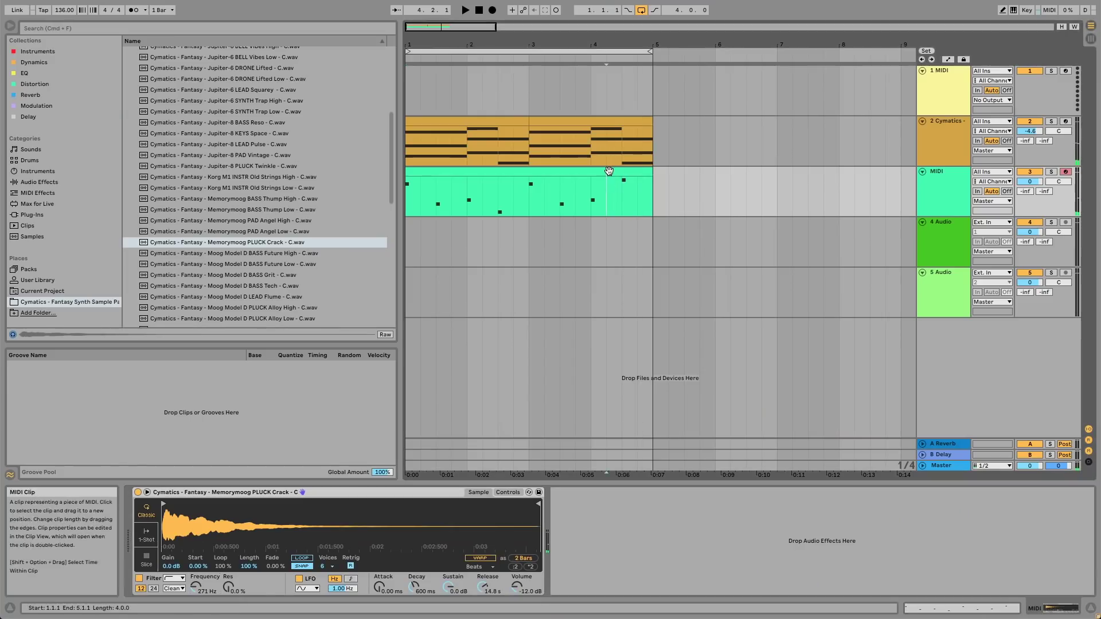
# End the pluck phrase with a 1/16 F2 at 4.3 and a 1/16 C#3 at 4.4, playing it back
pyautogui.click(609, 171)
pyautogui.press('b')
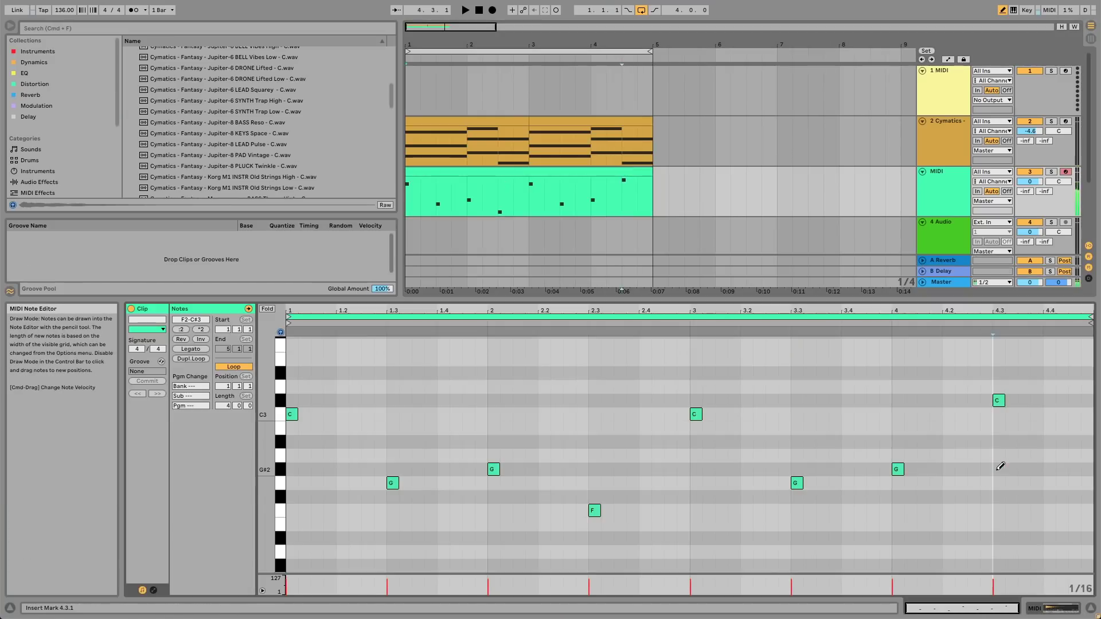
pyautogui.press('space')
pyautogui.click(998, 400)
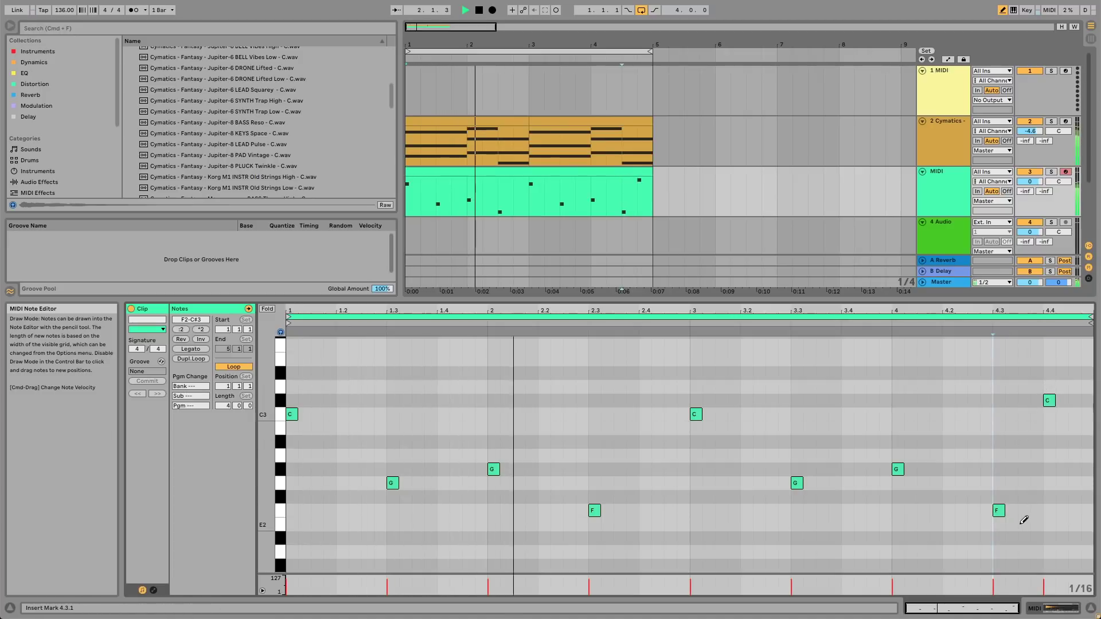
pyautogui.scroll(1, 580, 421)
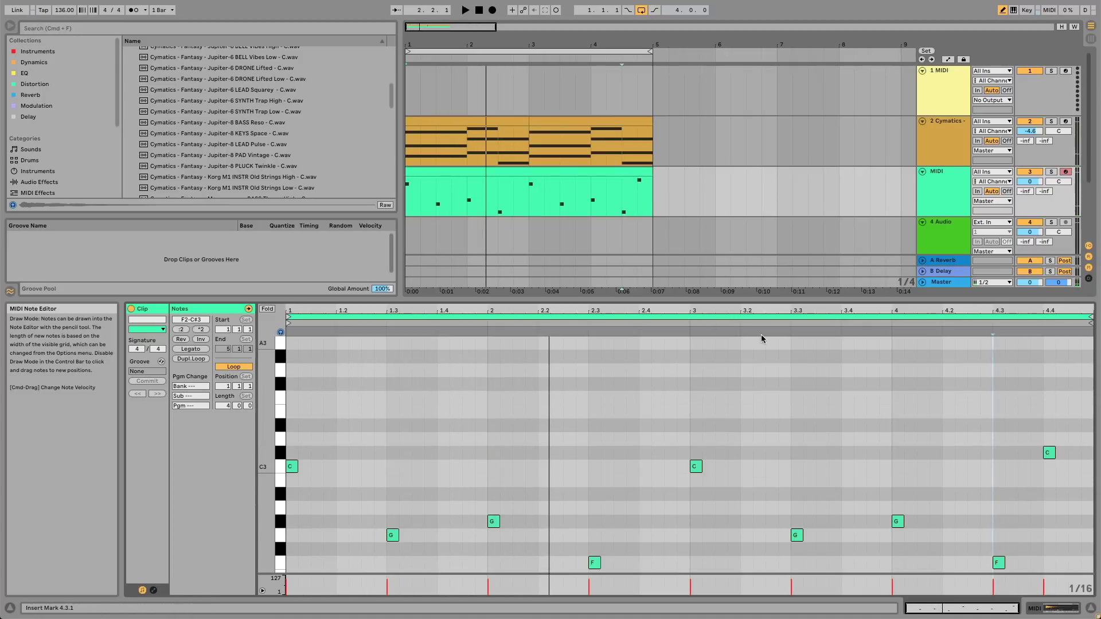
pyautogui.press('b')
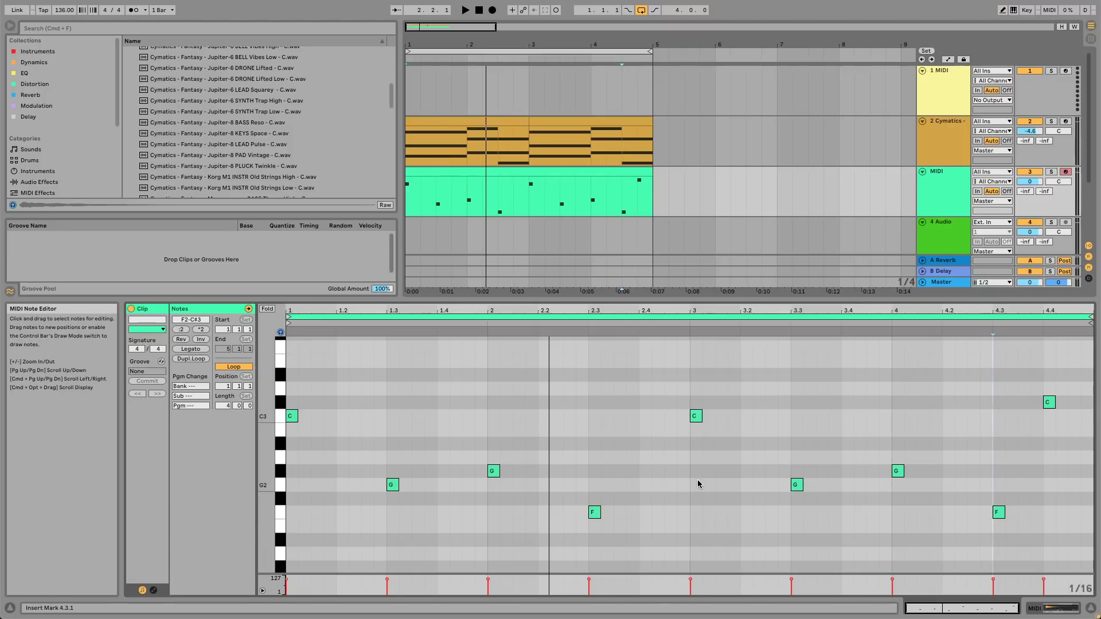
# Adjust the velocity of the G2 pluck note at 1.3 while the loop plays
pyautogui.moveTo(429, 498); pyautogui.dragTo(393, 477)
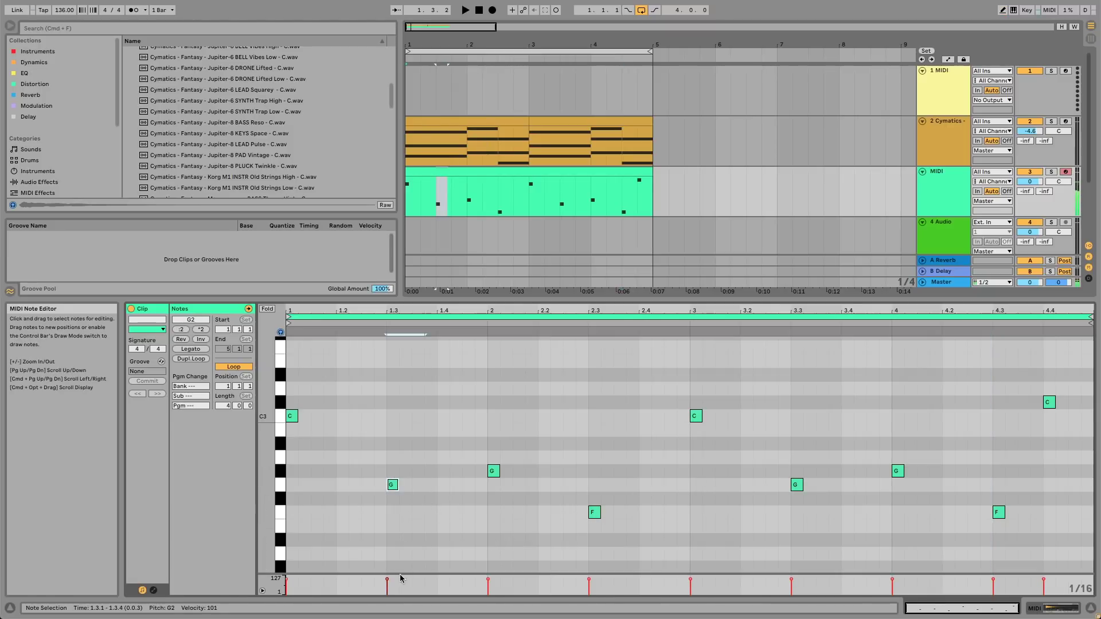
pyautogui.press('space')
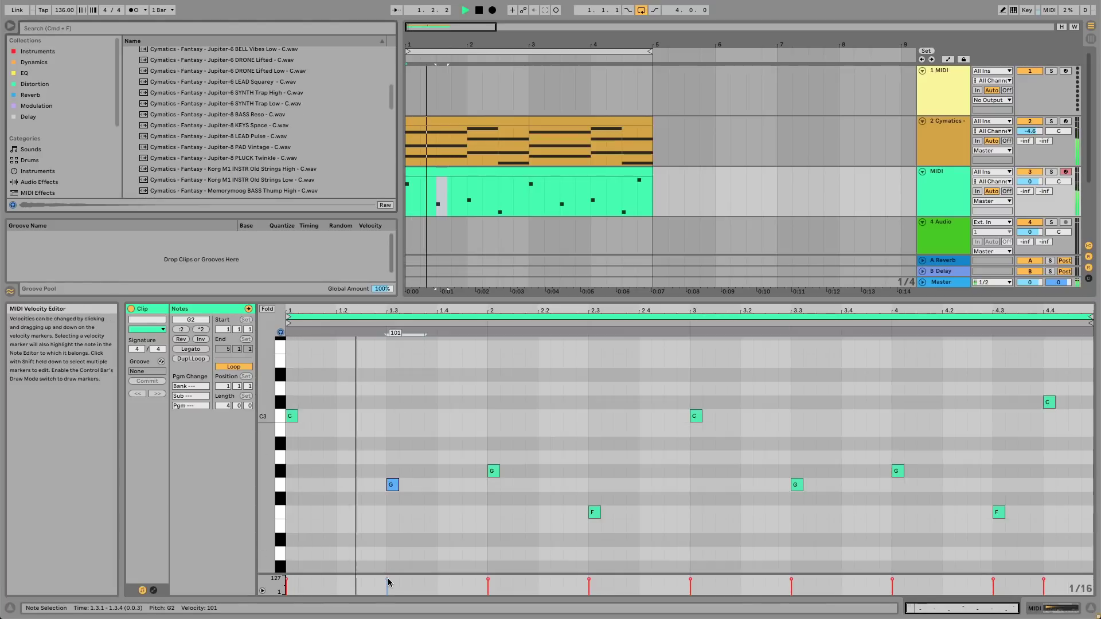
pyautogui.moveTo(388, 582); pyautogui.dragTo(388, 579)
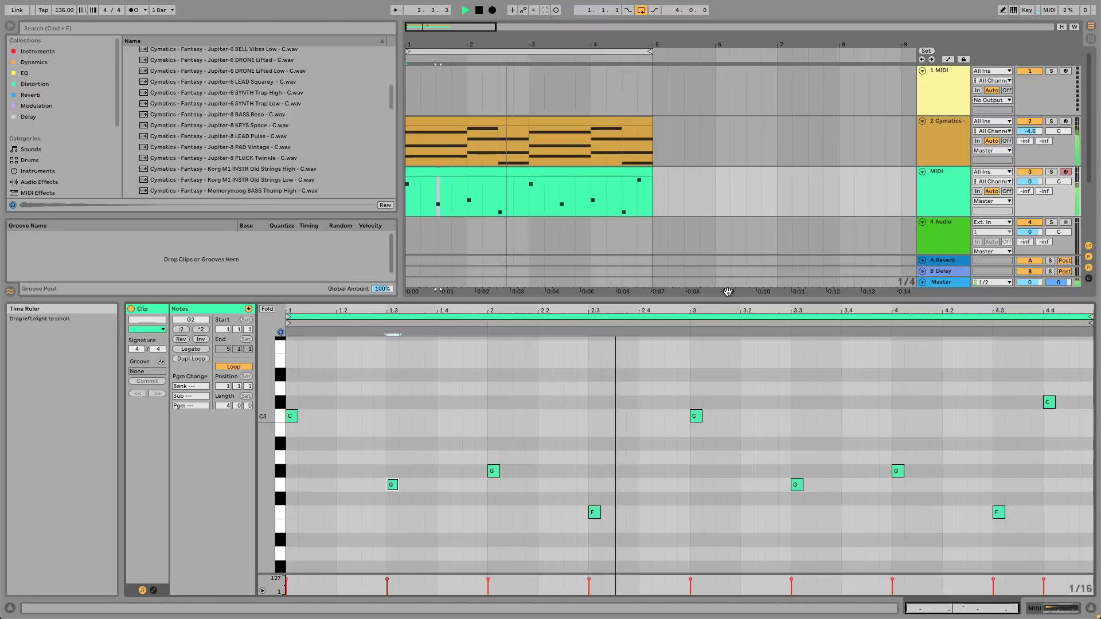
# Stop playback and add a new MIDI track directly below the pluck track
pyautogui.click(938, 190)
pyautogui.press('space')
pyautogui.press('space')
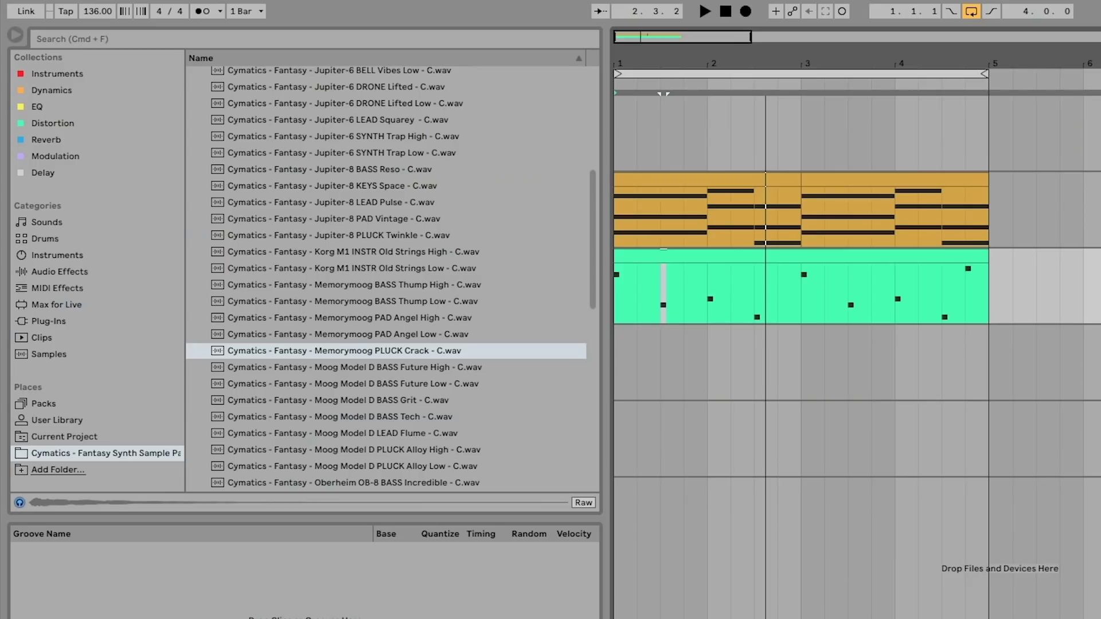
pyautogui.press('super+t')
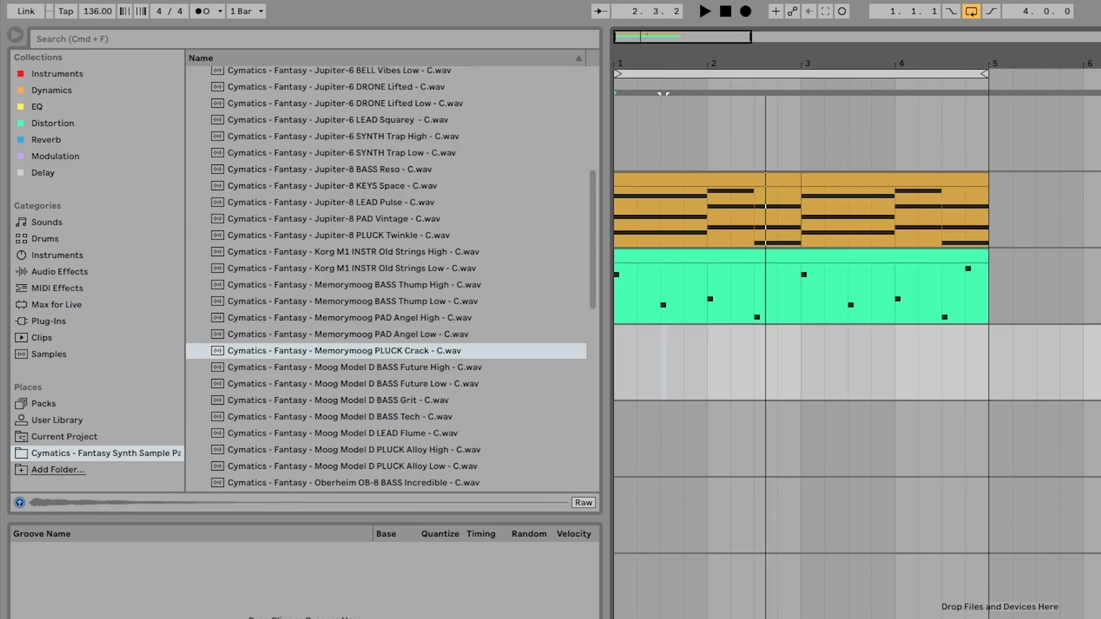
# Preview the Oberheim OB-8 BASS Incredible sample and look through the neighbouring Fantasy one-shots for a bass sound
pyautogui.scroll(-4, 425, 361)
pyautogui.scroll(-1, 425, 366)
pyautogui.click(422, 411)
pyautogui.scroll(-5, 443, 389)
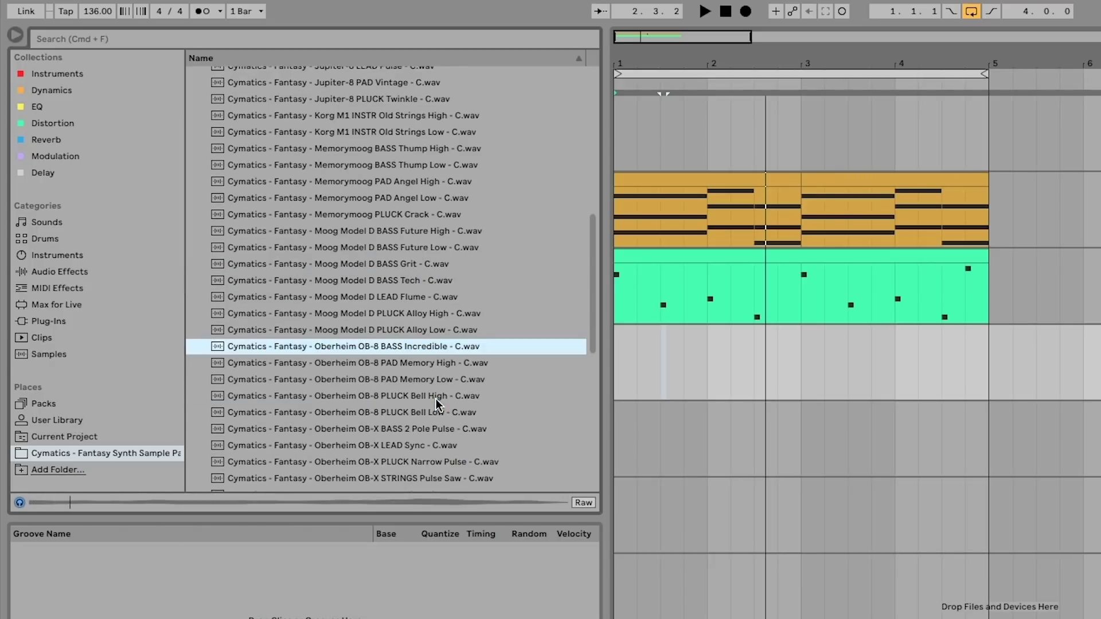
pyautogui.scroll(-4, 440, 354)
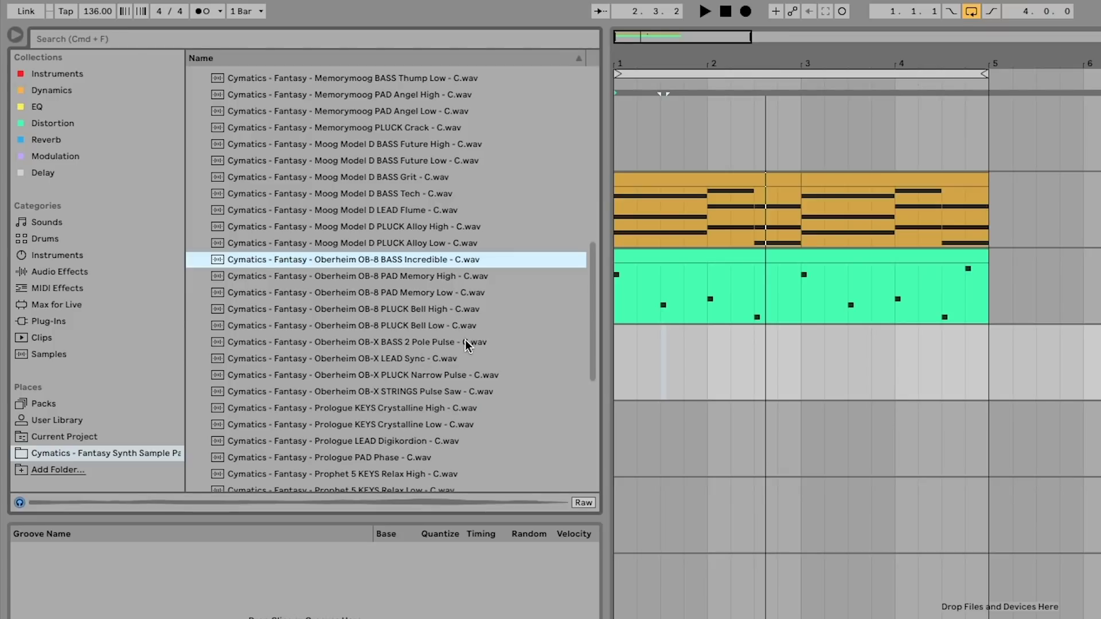
pyautogui.scroll(1, 449, 281)
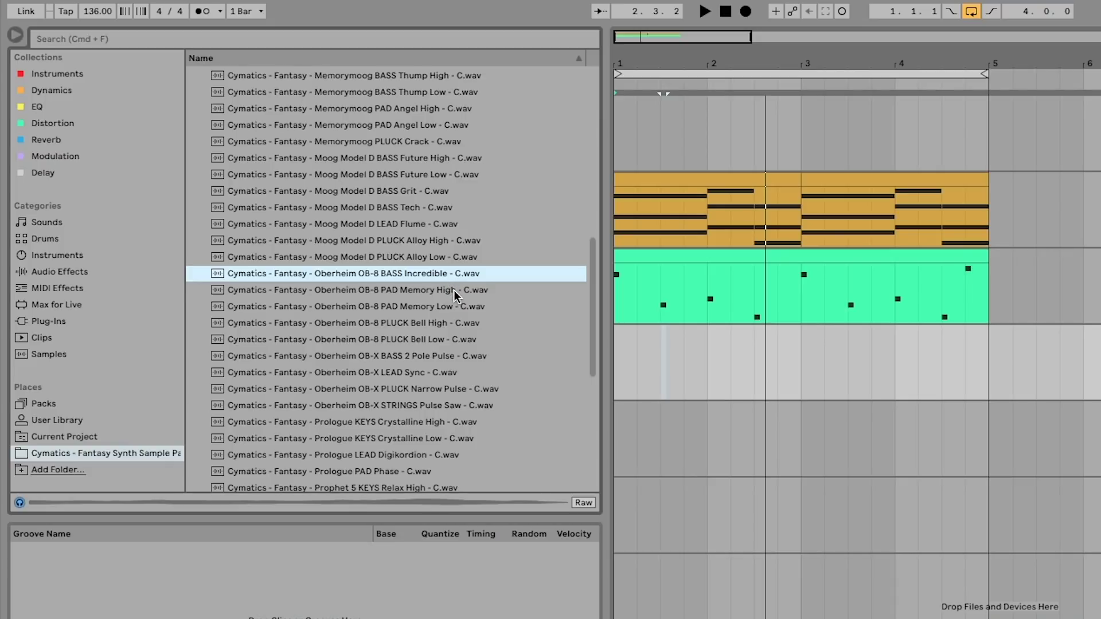
pyautogui.scroll(1, 456, 295)
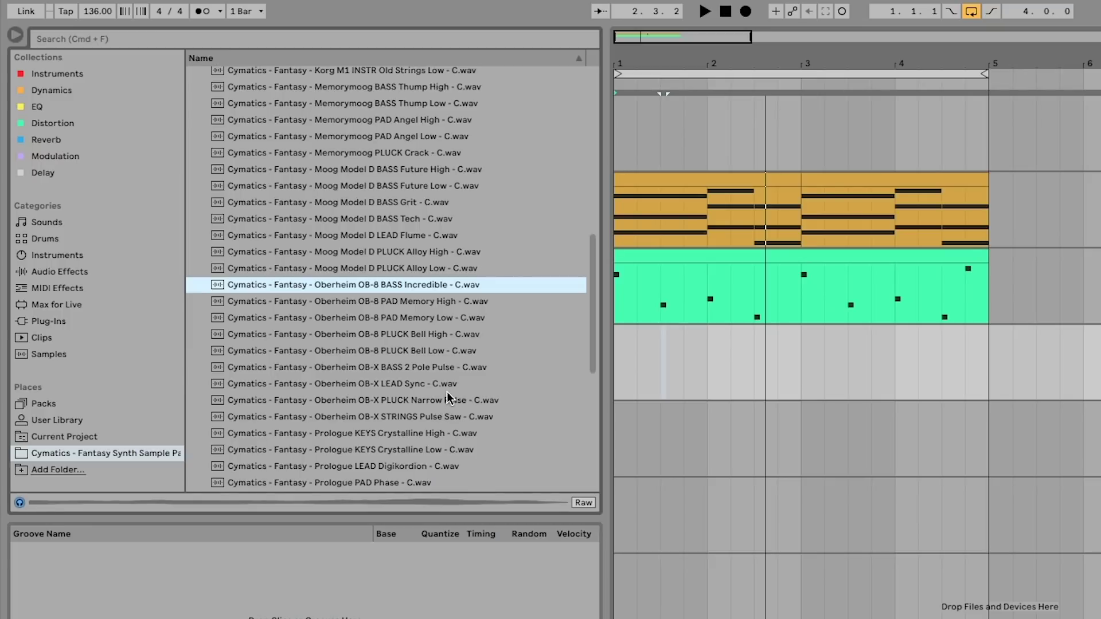
# Audition the Oberheim OB-X BASS 2 Pole Pulse, LEAD Sync, STRINGS Pulse Saw and PLUCK Narrow Pulse samples, returning to OB-8 BASS Incredible
pyautogui.click(445, 370)
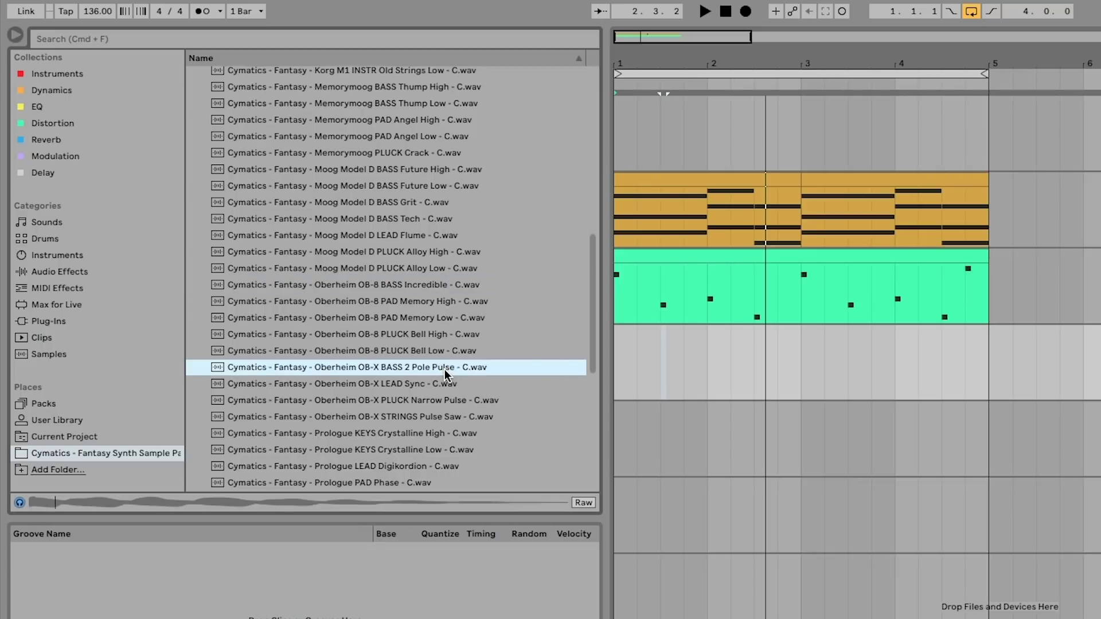
pyautogui.click(410, 386)
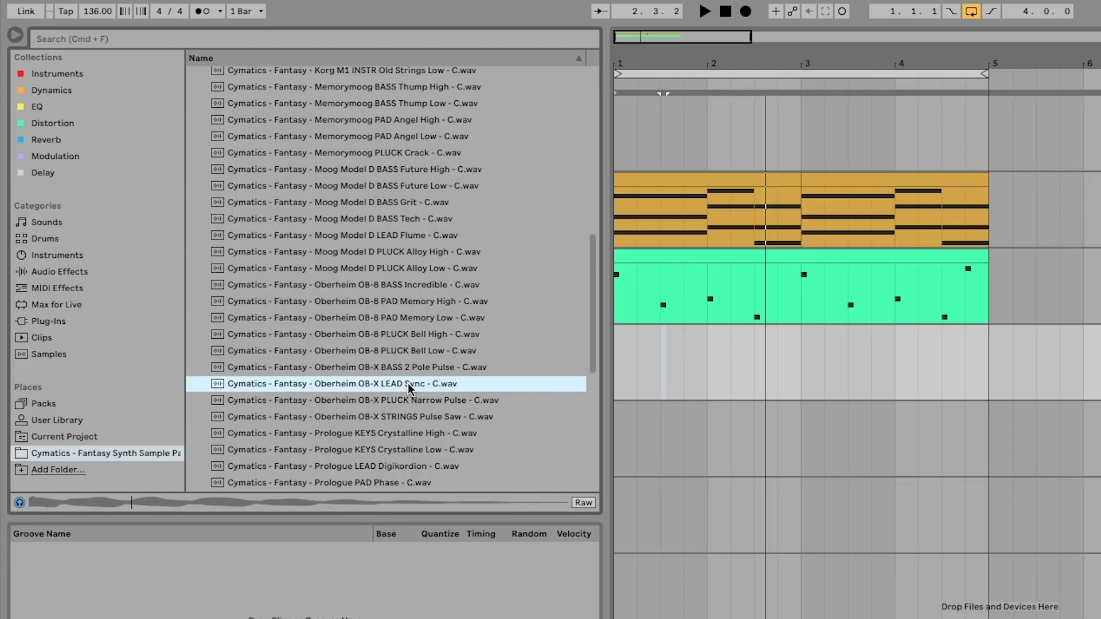
pyautogui.click(410, 418)
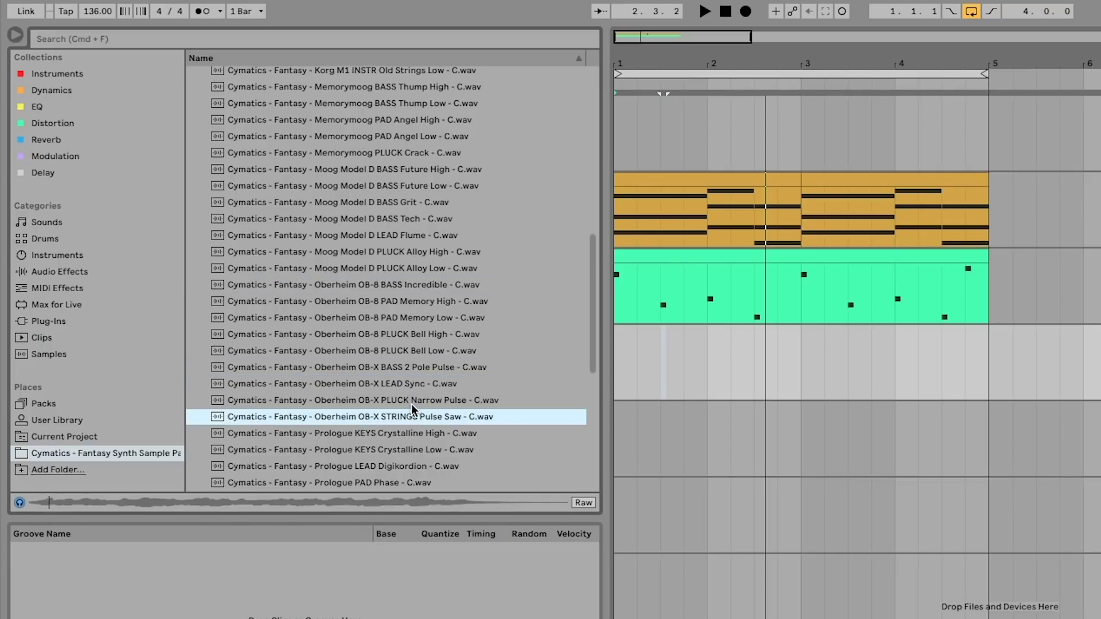
pyautogui.click(411, 400)
pyautogui.click(405, 291)
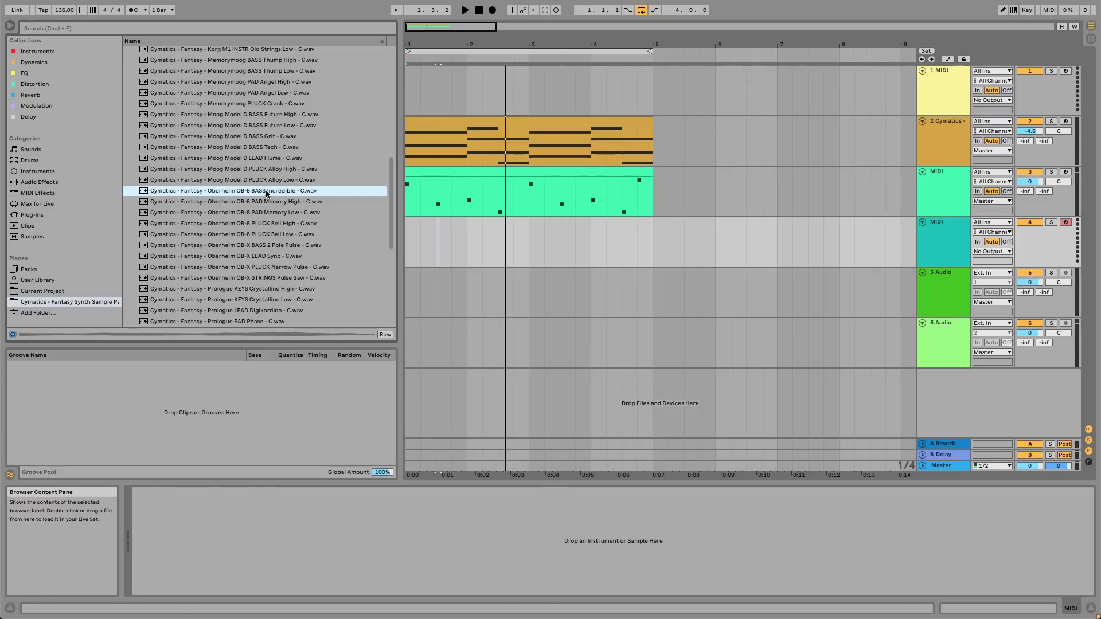
# Load Oberheim OB-8 BASS Incredible onto the new MIDI track and create an empty four-bar clip from bar 1
pyautogui.doubleClick(267, 191)
pyautogui.press('space')
pyautogui.moveTo(655, 240); pyautogui.dragTo(409, 240)
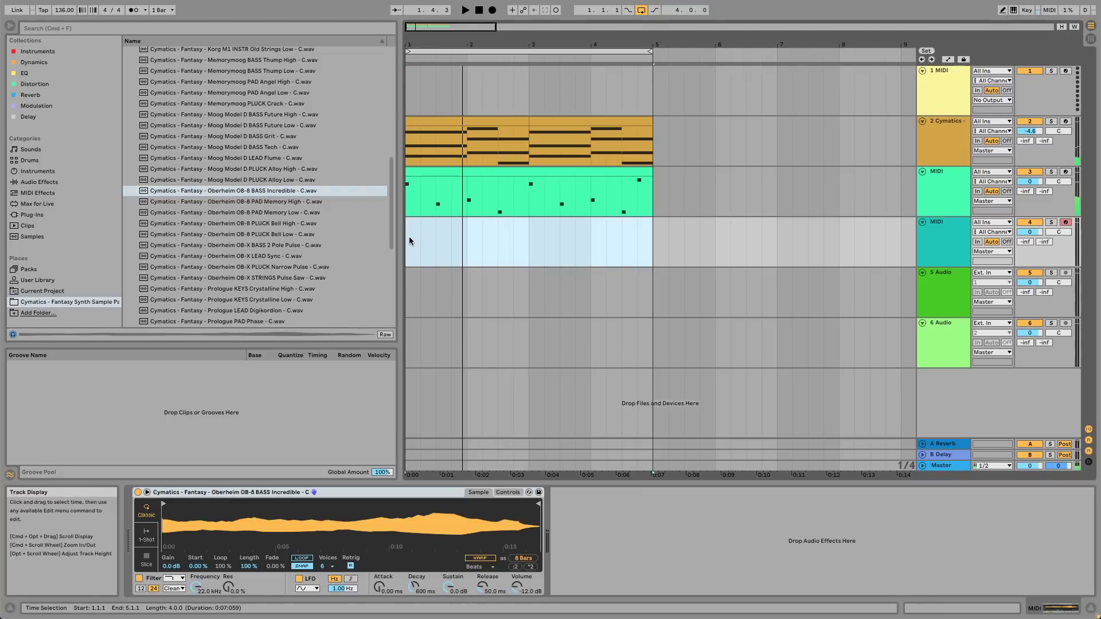
pyautogui.press('super+shift+m')
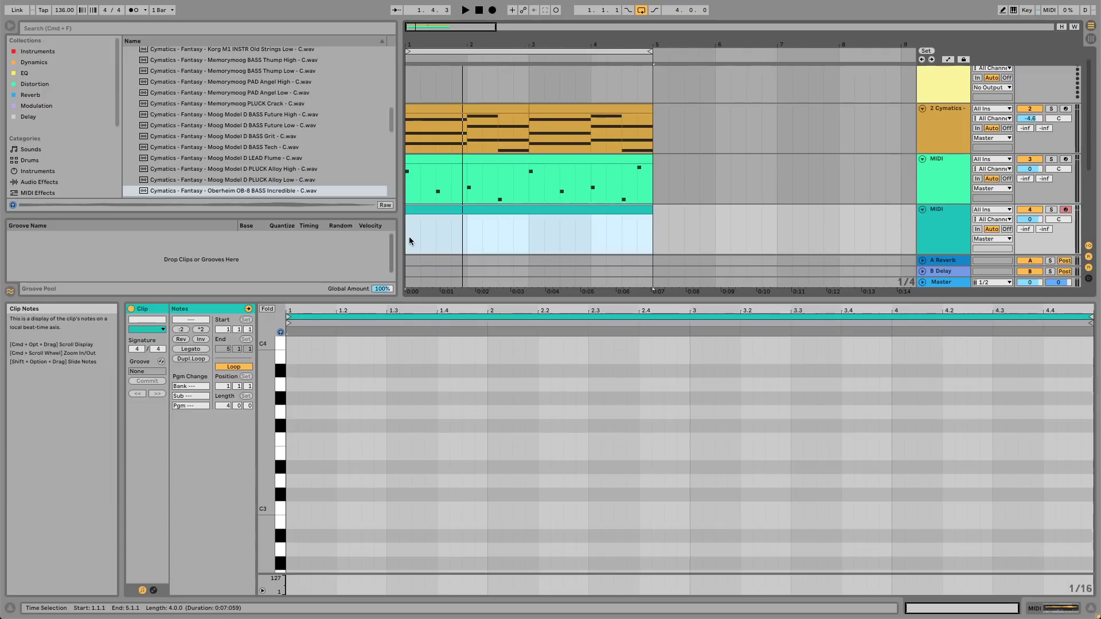
# Draw a C3 bass note at the clip start, extend it to fill bar 1, and play it
pyautogui.press('space')
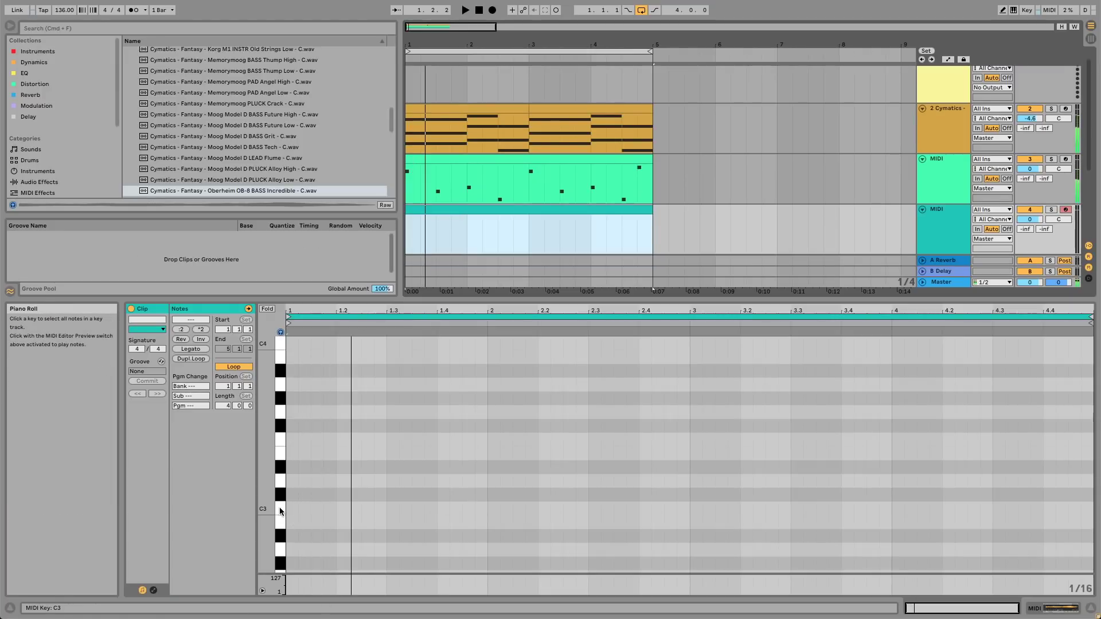
pyautogui.click(282, 508)
pyautogui.press('space')
pyautogui.press('b')
pyautogui.click(292, 508)
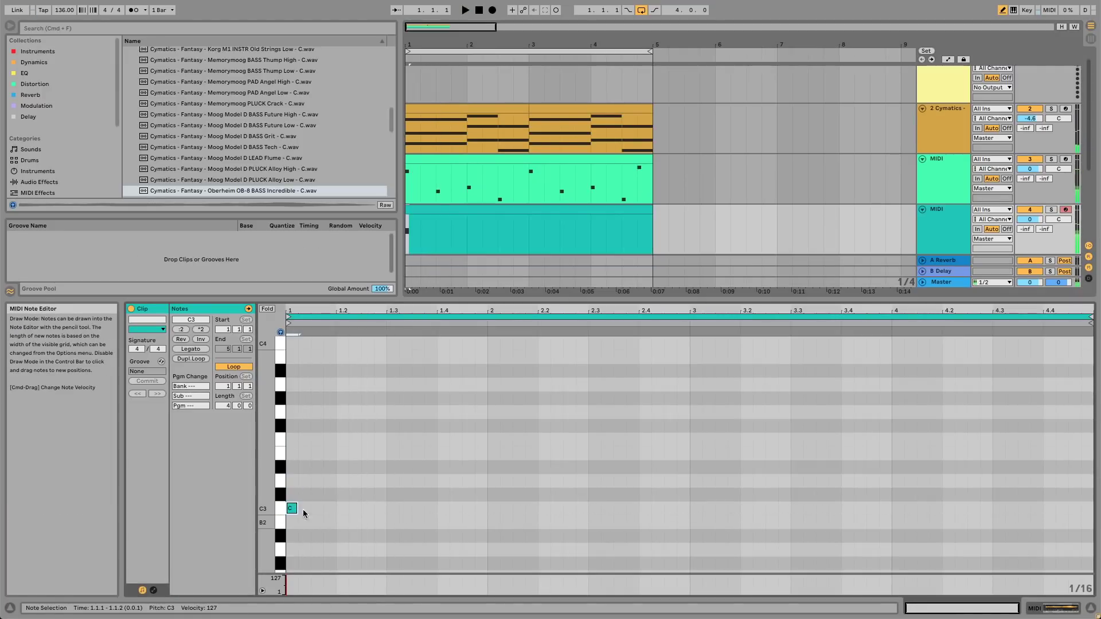
pyautogui.press('b')
pyautogui.press('space')
pyautogui.moveTo(296, 508); pyautogui.dragTo(487, 508)
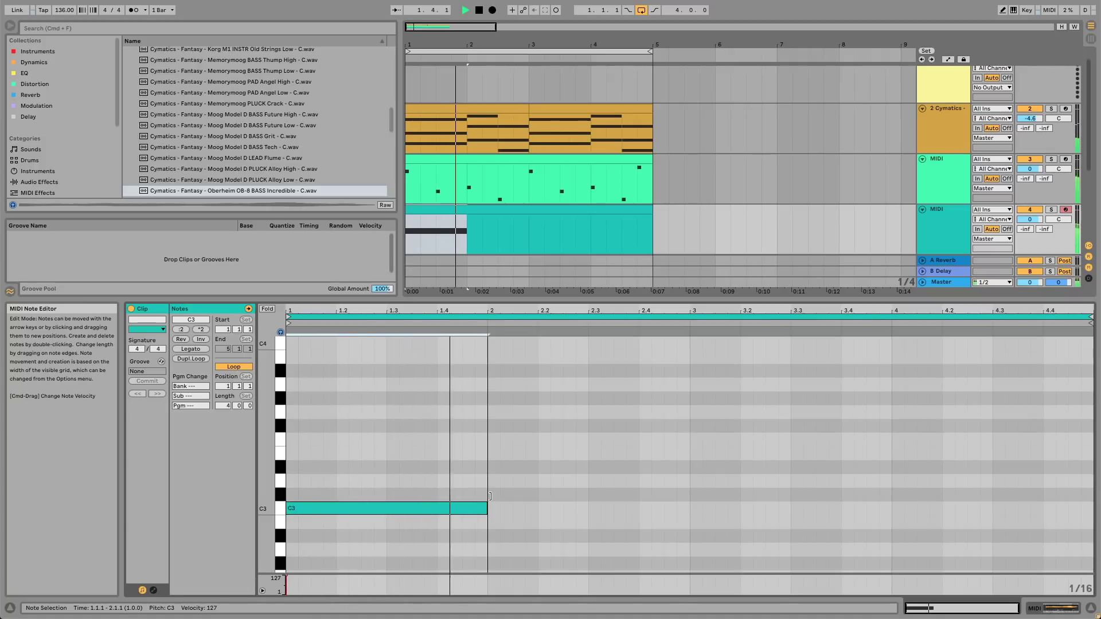
pyautogui.press('space')
# Duplicate the bass note into bar 2, raise the copy to C#3 and shorten it to end at 2.3
pyautogui.press('super+d')
pyautogui.press('Up')
pyautogui.press('space')
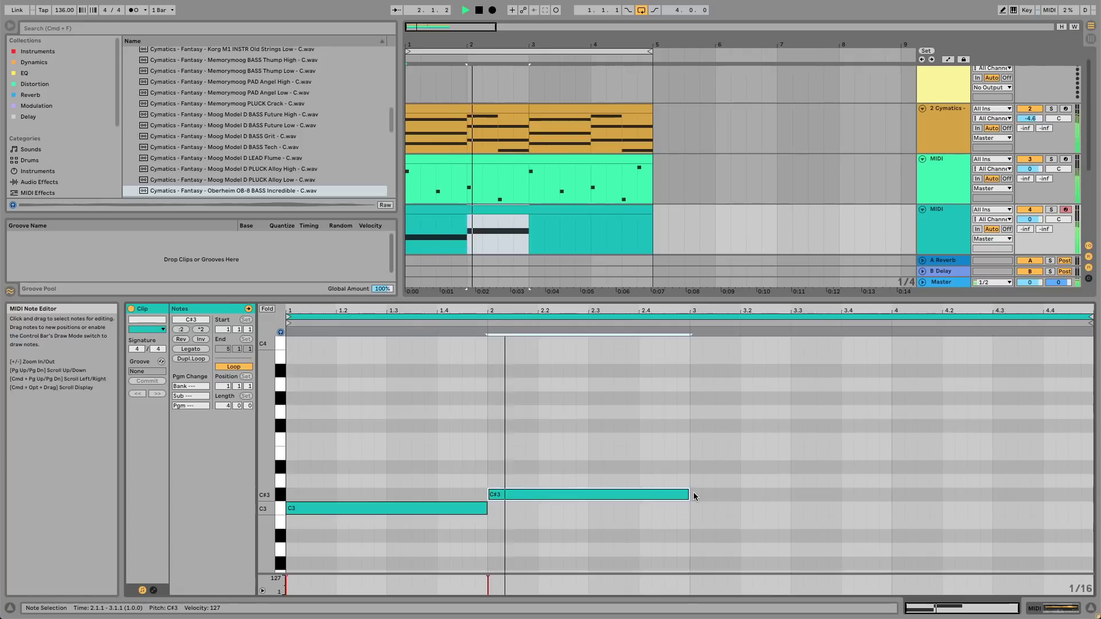
pyautogui.press('space')
pyautogui.moveTo(690, 495); pyautogui.dragTo(587, 494)
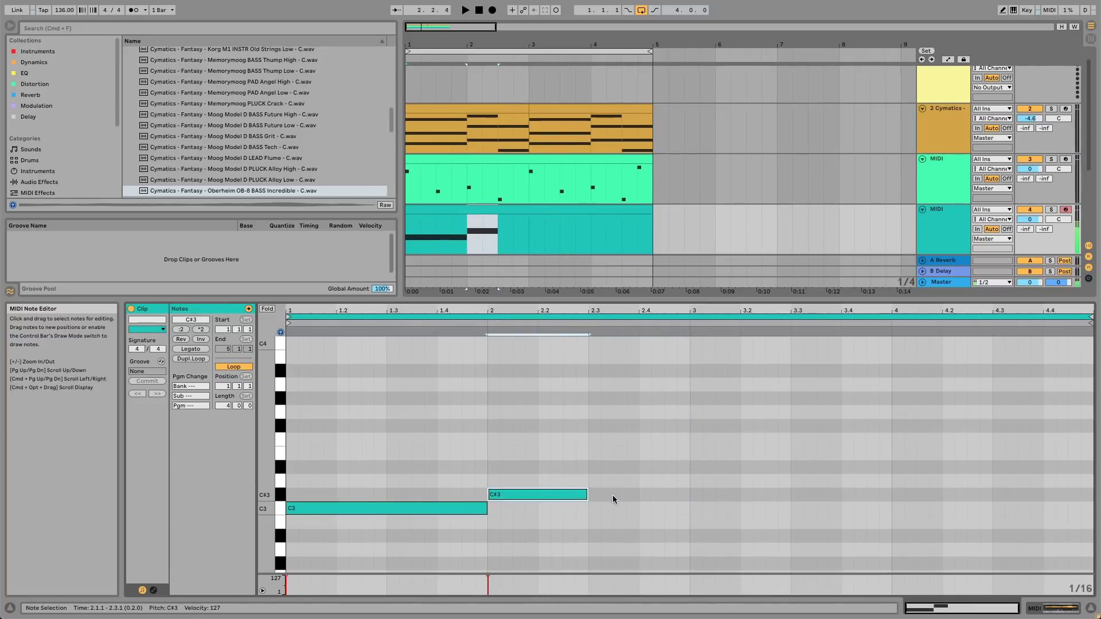
# Duplicate the C#3 bass note to 2.3, lower the copy to A#2 and play the bass line
pyautogui.press('super+d')
pyautogui.press('Down')
pyautogui.press('Down')
pyautogui.press('Down')
pyautogui.press('space')
# Duplicate the three bass notes into bars 3 and 4 and set the bass track's volume to 2.0 dB
pyautogui.moveTo(400, 469); pyautogui.dragTo(640, 574)
pyautogui.press('super+d')
pyautogui.moveTo(1030, 219); pyautogui.dragTo(1030, 221)
pyautogui.click(932, 381)
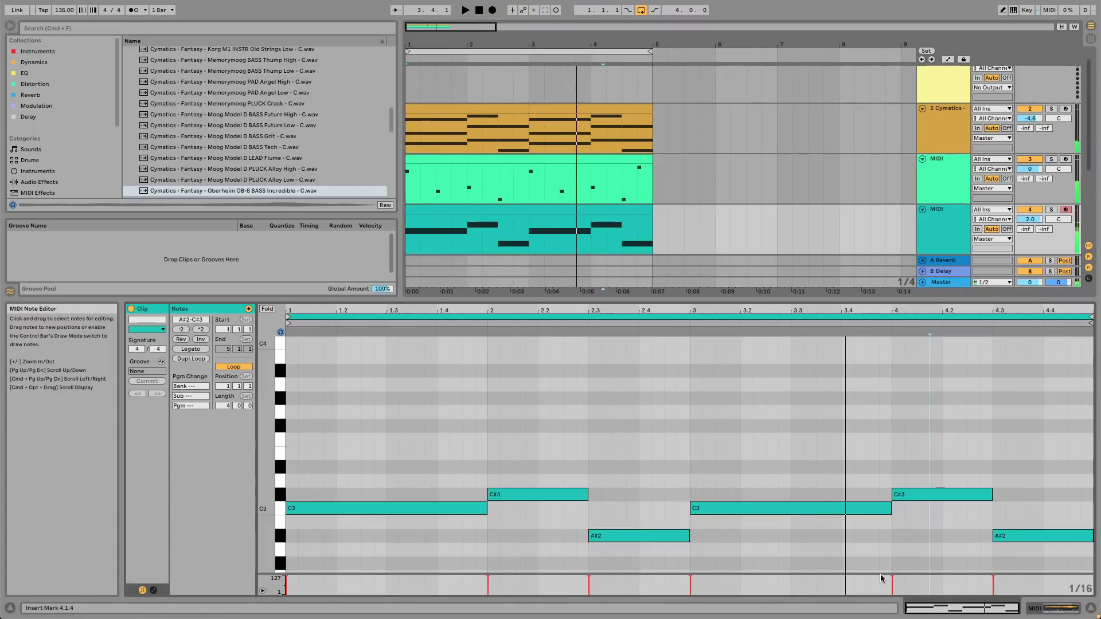
# Shorten bar 3's C3 to end at 3.4 and add a 1/16 A#2 at 3.4 and a 1/16 C3 at 3.4.3
pyautogui.moveTo(890, 508); pyautogui.dragTo(842, 506)
pyautogui.click(844, 536)
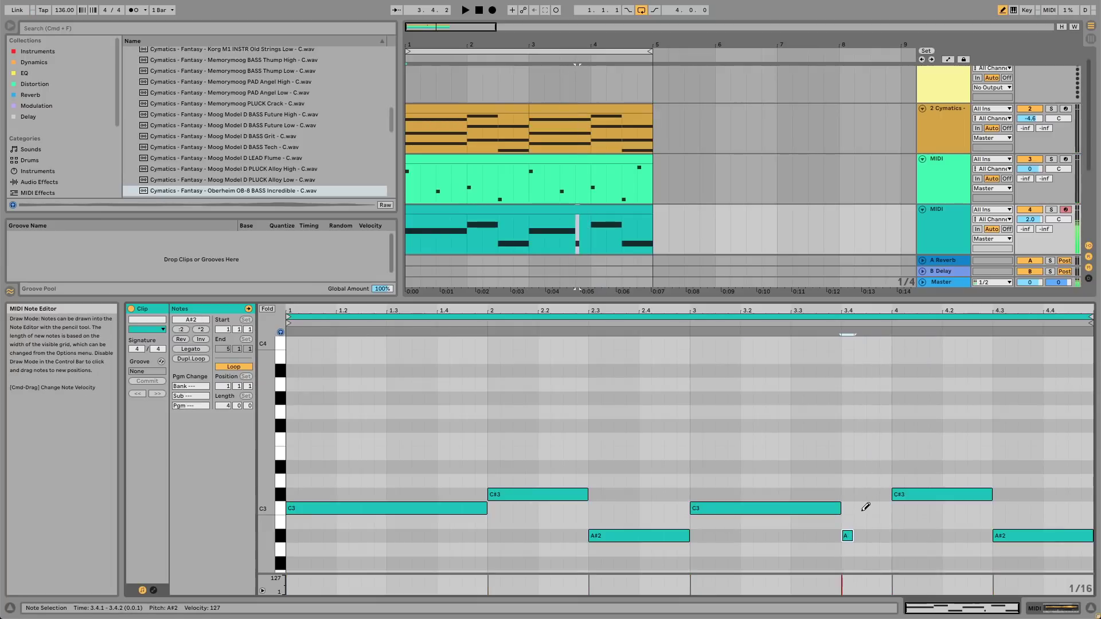
pyautogui.press('space')
pyautogui.press('b')
# Lengthen the short A#2 and C3 notes at the end of bar 3 to 1/8 each
pyautogui.moveTo(843, 484)
pyautogui.mouseDown()
pyautogui.moveTo(860, 570)
pyautogui.moveTo(880, 570)
pyautogui.mouseUp()
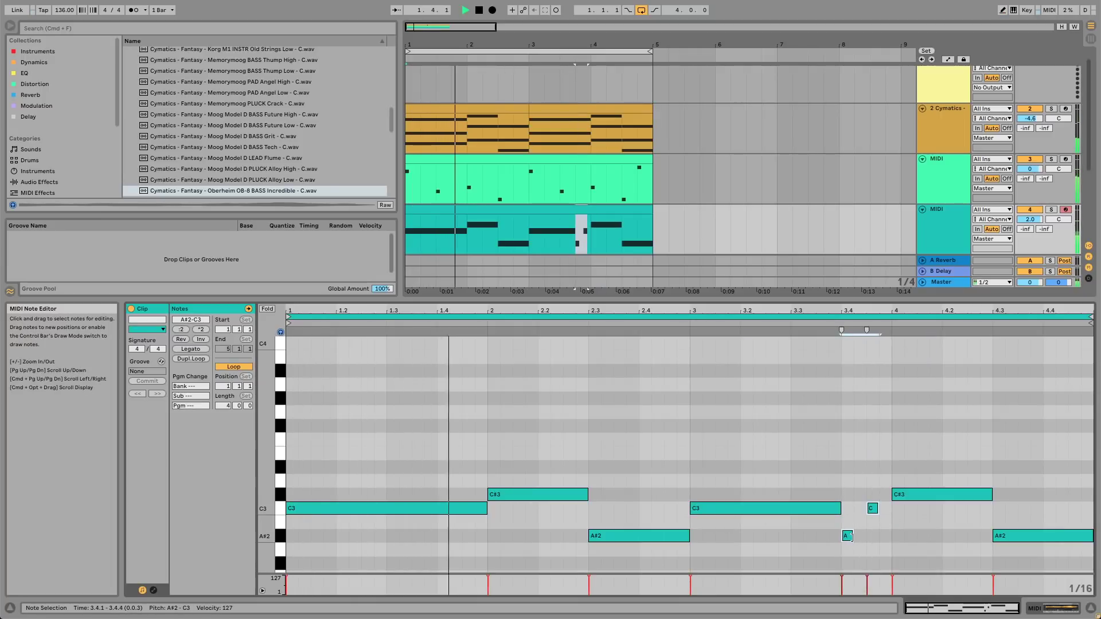
pyautogui.moveTo(853, 536); pyautogui.dragTo(879, 528)
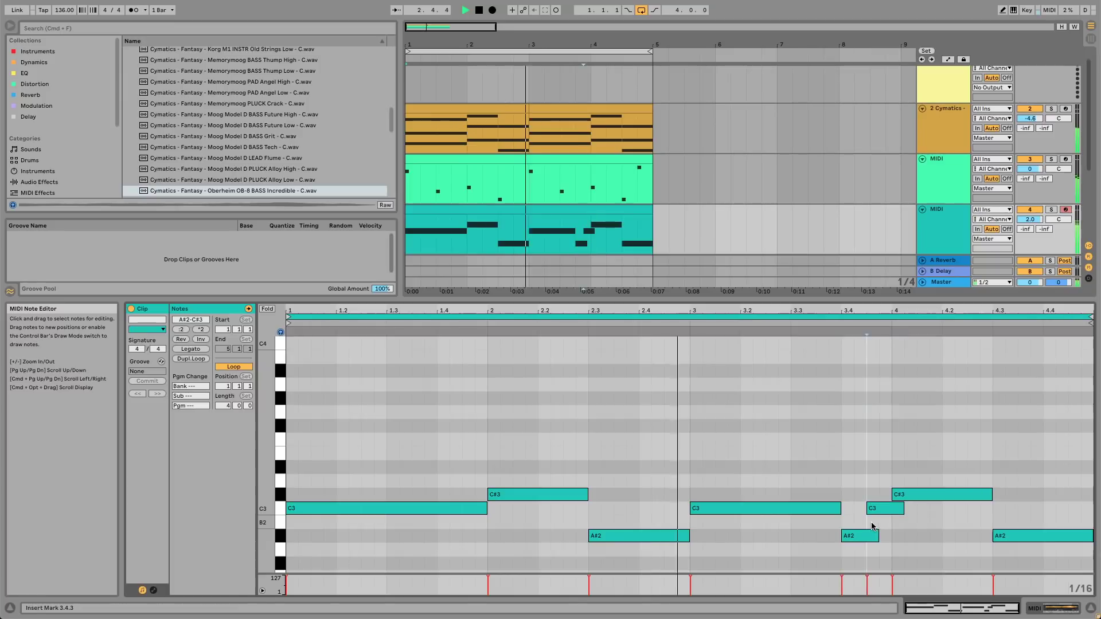
pyautogui.moveTo(877, 536); pyautogui.dragTo(866, 536)
pyautogui.click(854, 550)
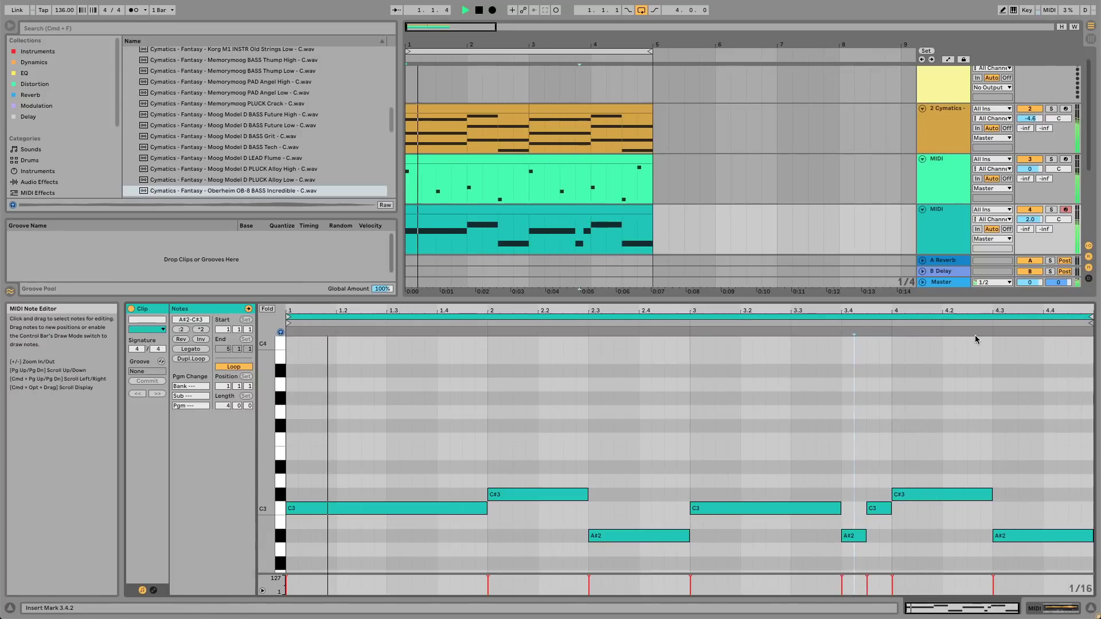
# Set the glide mode of the OB-8 BASS Incredible sampler to Glide
pyautogui.click(941, 235)
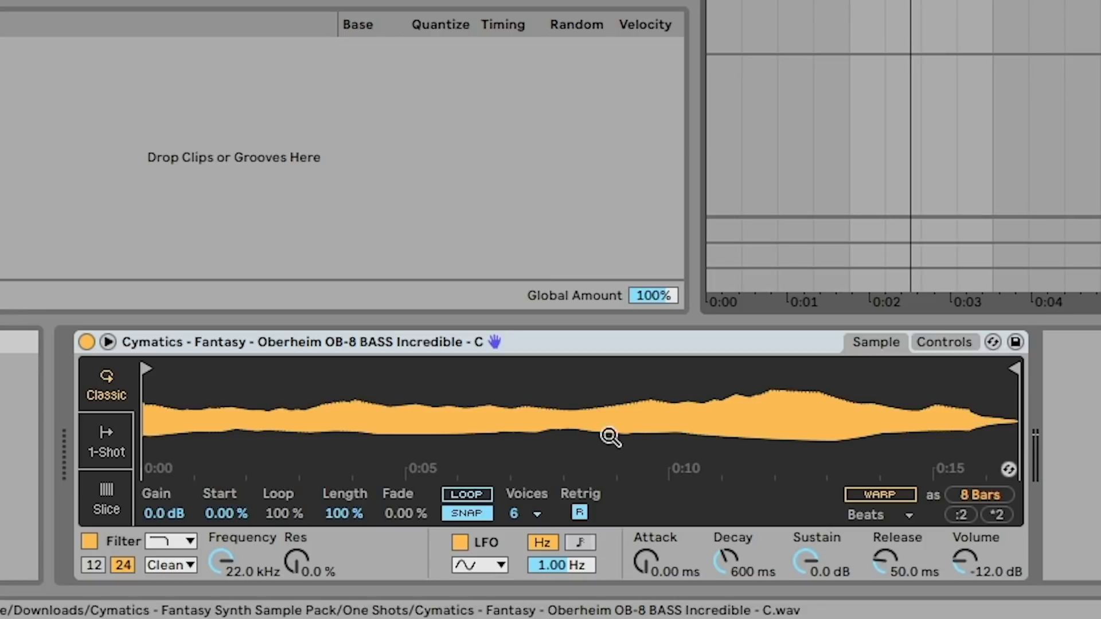
pyautogui.click(963, 343)
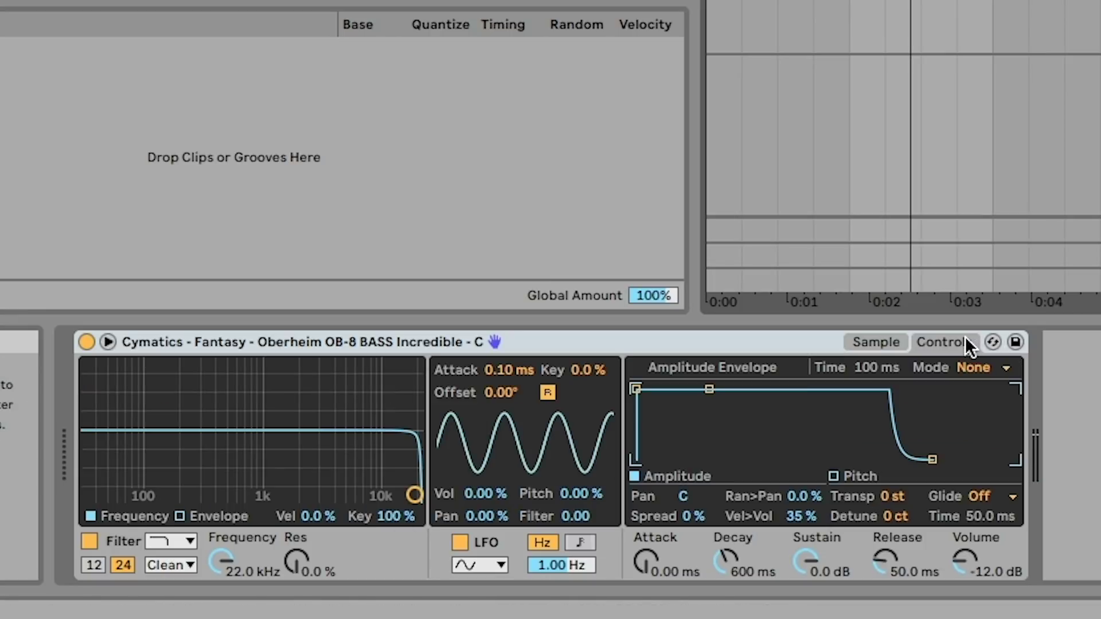
pyautogui.click(975, 496)
pyautogui.click(983, 556)
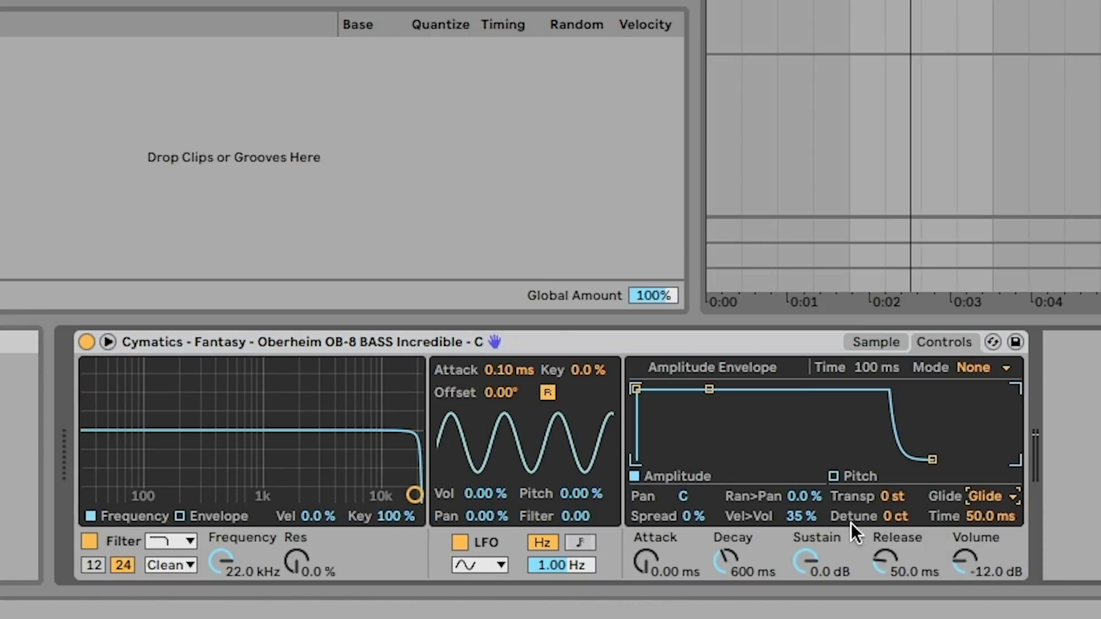
# Limit the bass sampler to 1 voice and raise its glide time to 146 ms
pyautogui.click(875, 344)
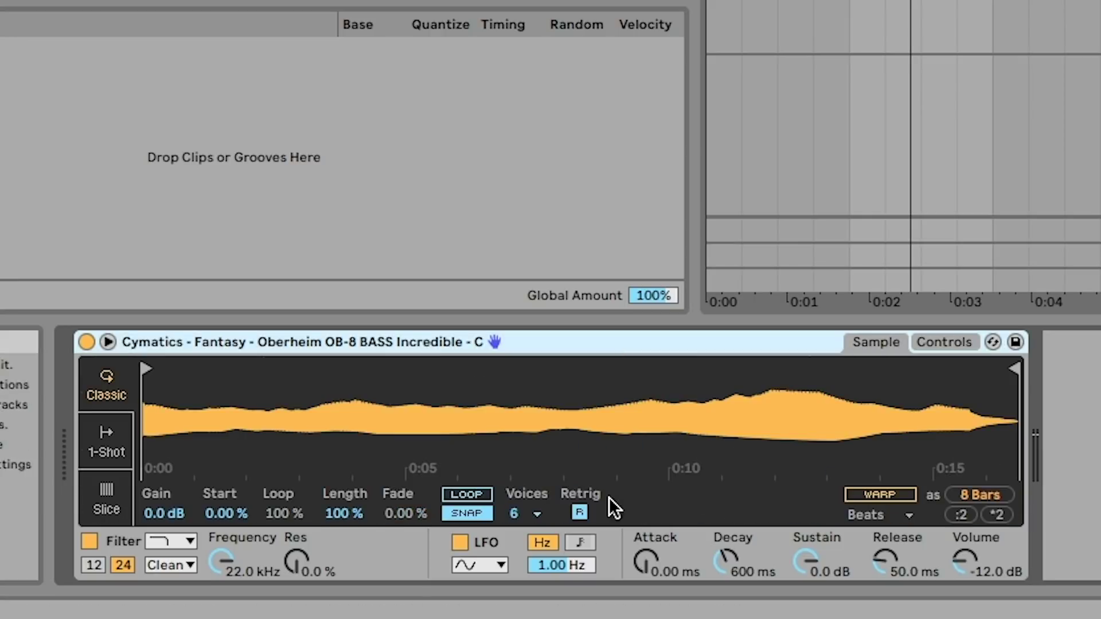
pyautogui.click(538, 514)
pyautogui.click(526, 215)
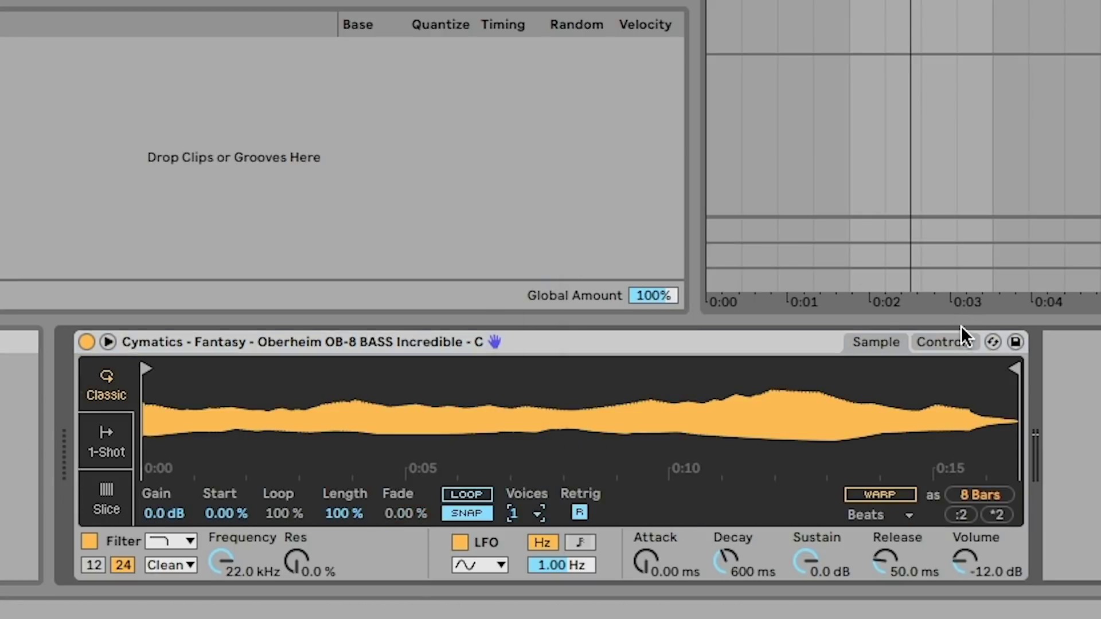
pyautogui.click(944, 341)
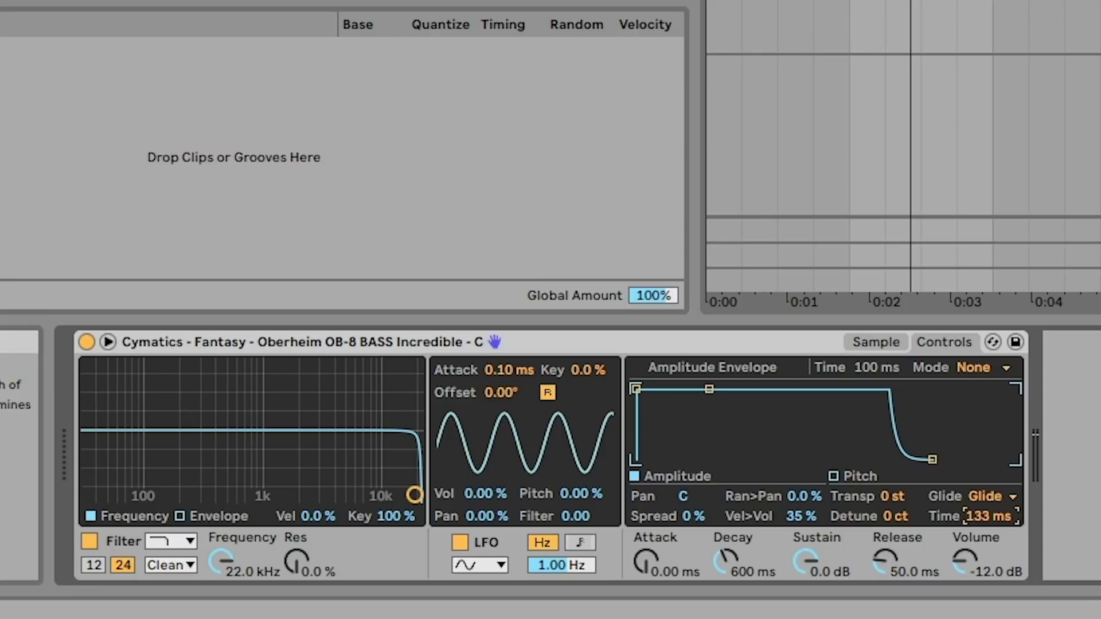
# Lengthen the first C3 and the C#3 at bar 2 by a 1/16 each so they overlap the following notes
pyautogui.hotkey('shift', 'Tab')
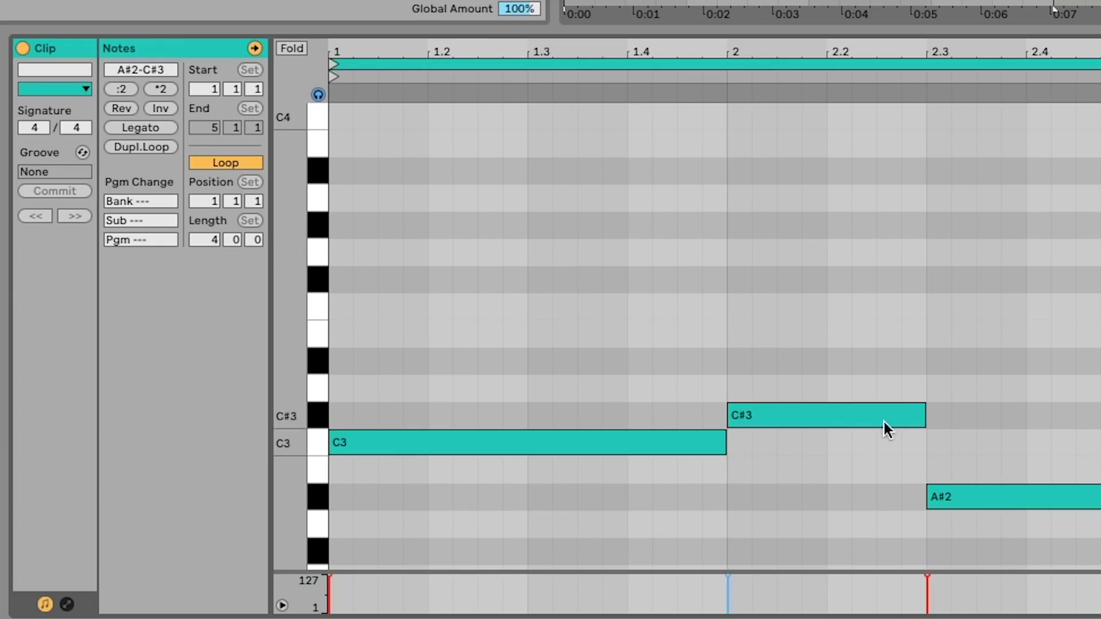
pyautogui.moveTo(727, 446); pyautogui.dragTo(748, 446)
pyautogui.press('space')
pyautogui.moveTo(919, 414); pyautogui.dragTo(949, 414)
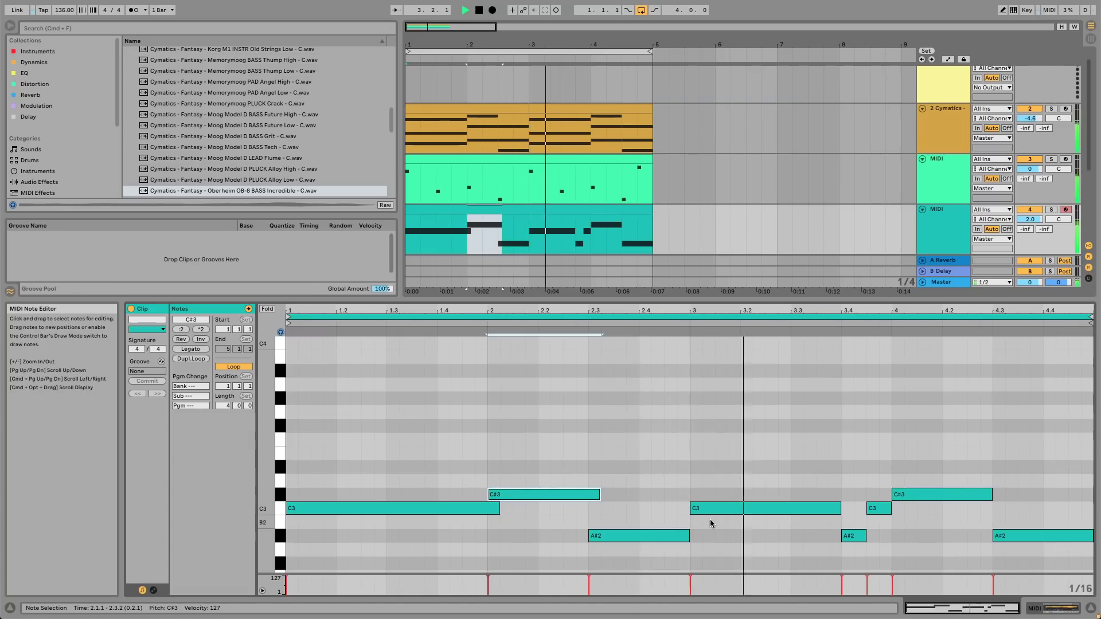
# Extend the bass notes starting at 3, 3.4, 3.4.3 and 4 slightly past the starts of the notes that follow
pyautogui.moveTo(839, 508); pyautogui.dragTo(843, 508)
pyautogui.click(873, 508)
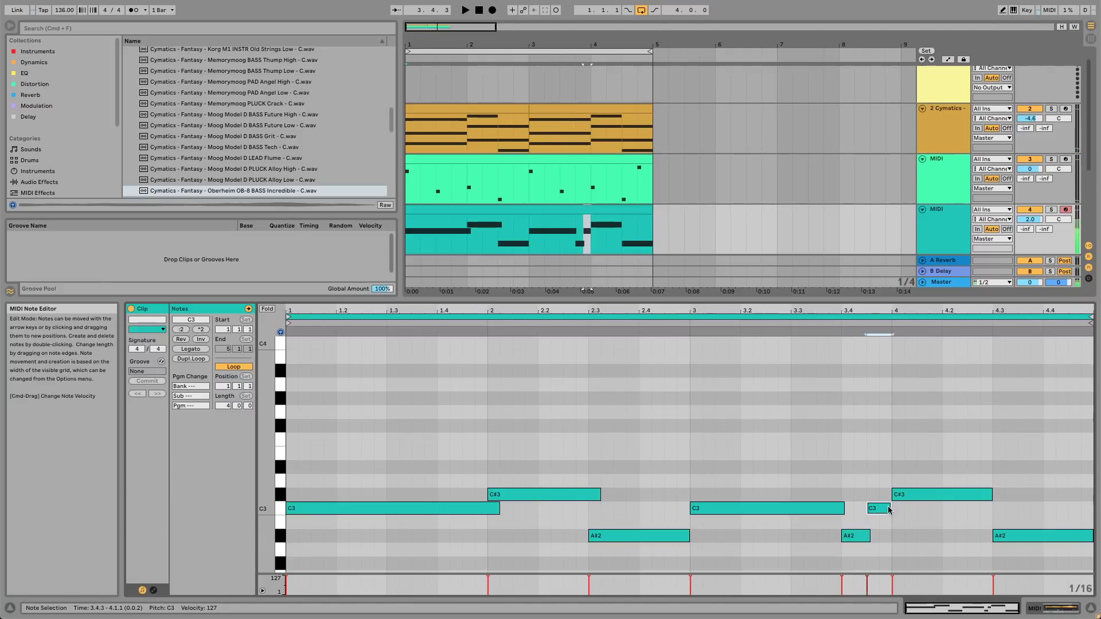
pyautogui.moveTo(893, 509); pyautogui.dragTo(890, 506)
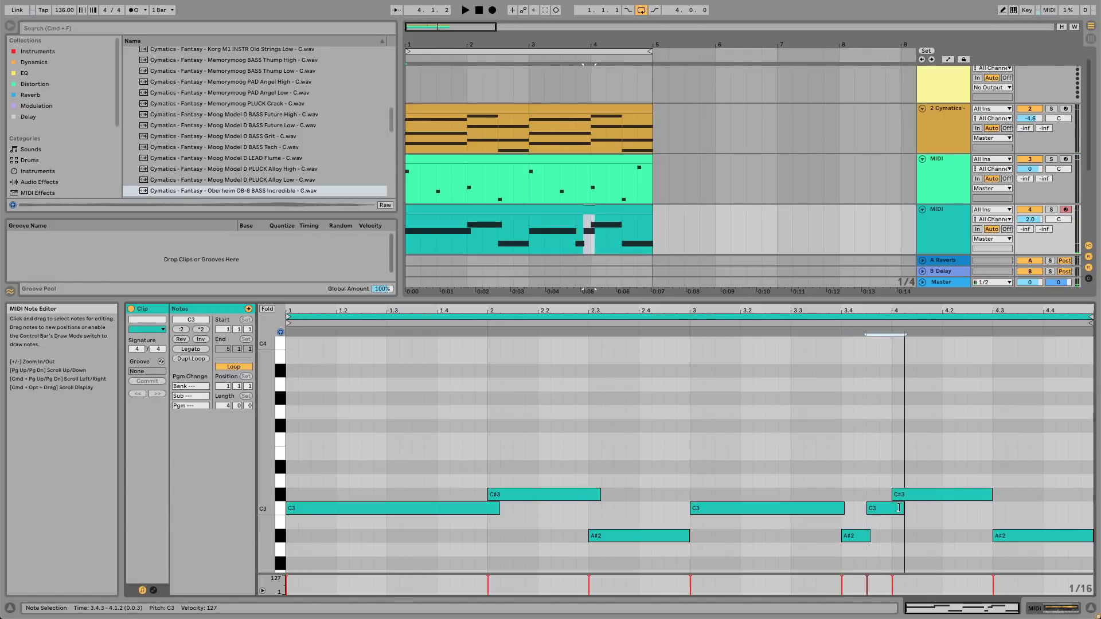
pyautogui.press('space')
pyautogui.moveTo(991, 494); pyautogui.dragTo(1001, 494)
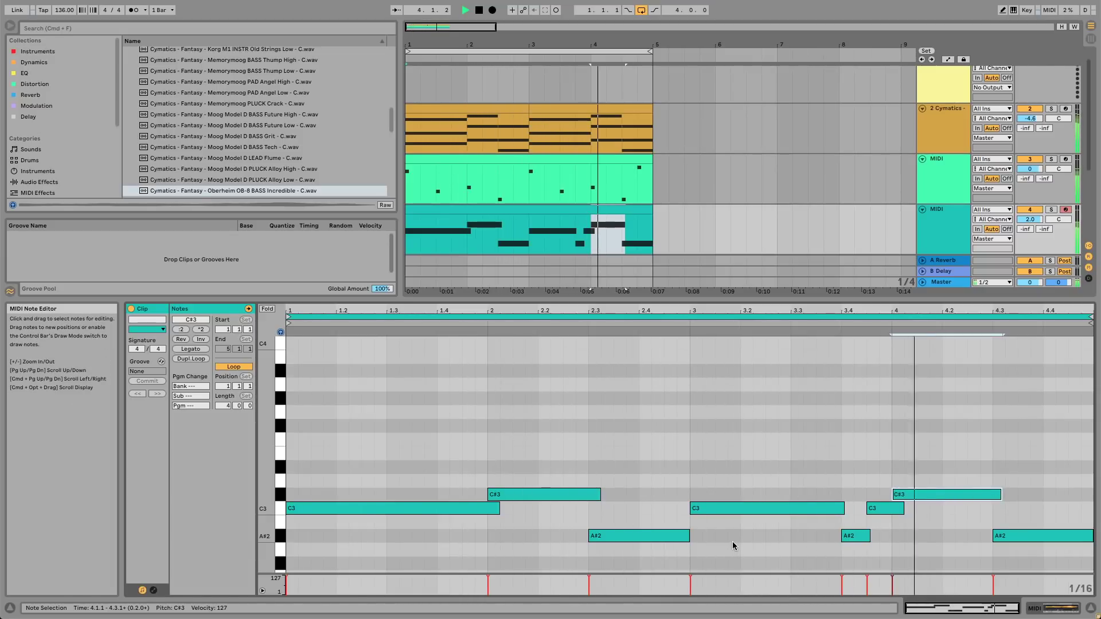
# Trim the first C3 to end at bar 2 and let the C#3 overlap only slightly past 2.3
pyautogui.click(855, 523)
pyautogui.moveTo(498, 508); pyautogui.dragTo(499, 513)
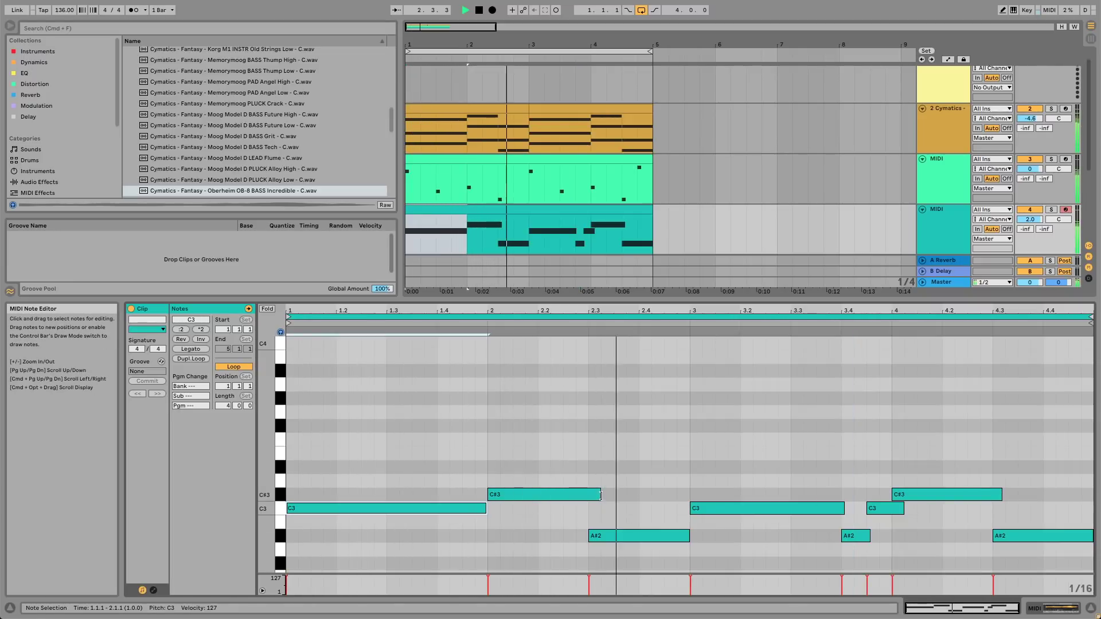
pyautogui.moveTo(599, 494); pyautogui.dragTo(585, 495)
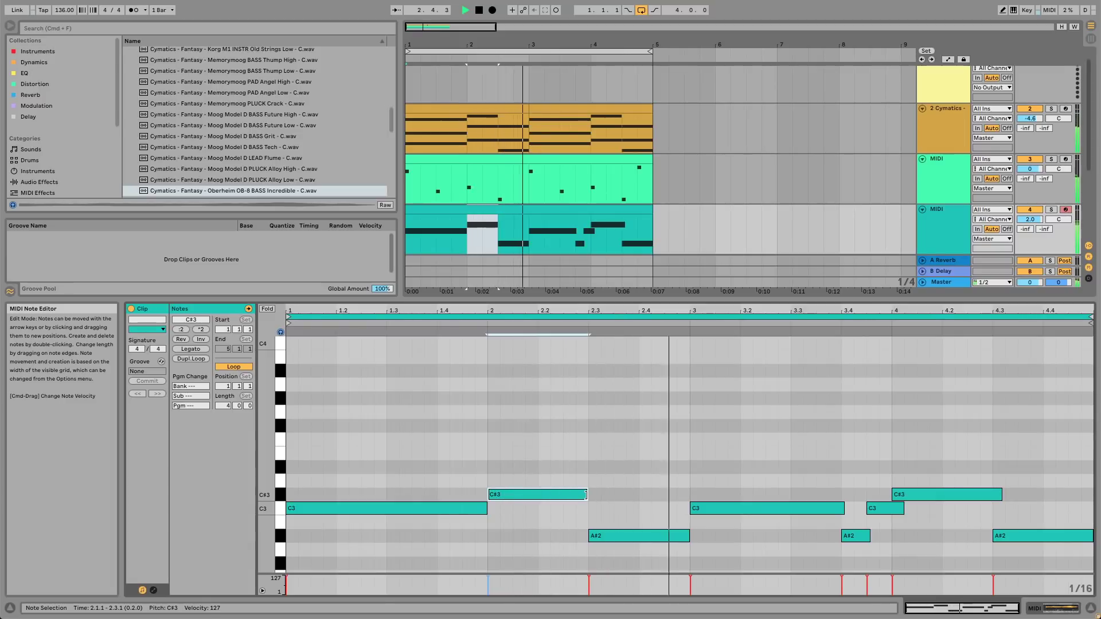
pyautogui.moveTo(585, 494); pyautogui.dragTo(593, 494)
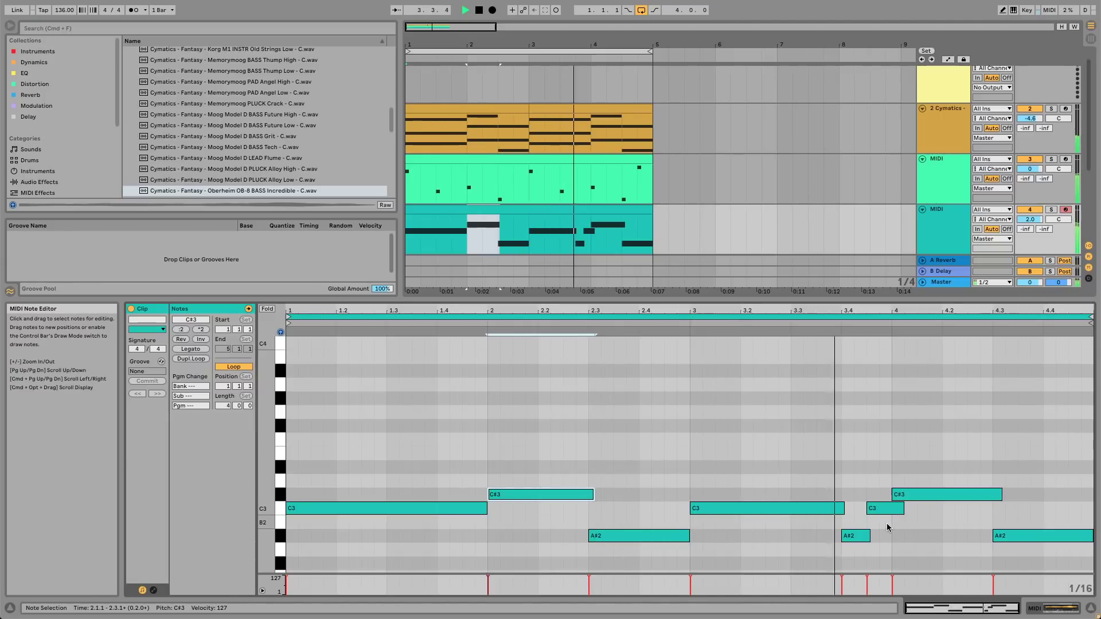
# Trim bar 3's long C3 to end at 3.4 and the short C3 at 3.4.3 to end at bar 4
pyautogui.moveTo(844, 508); pyautogui.dragTo(840, 508)
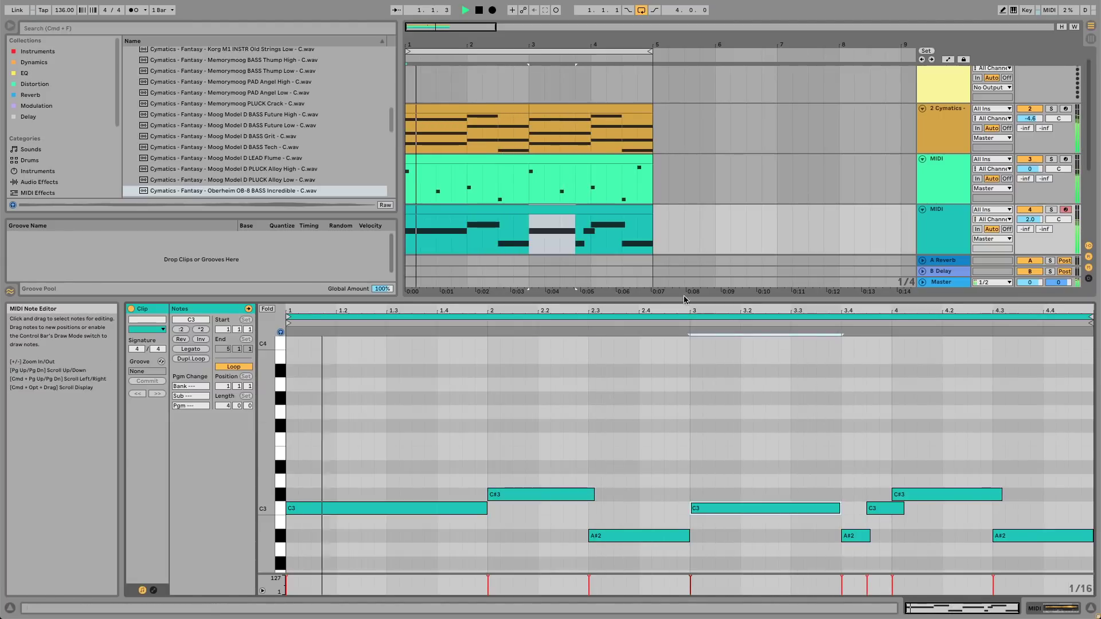
pyautogui.press('space')
pyautogui.click(797, 410)
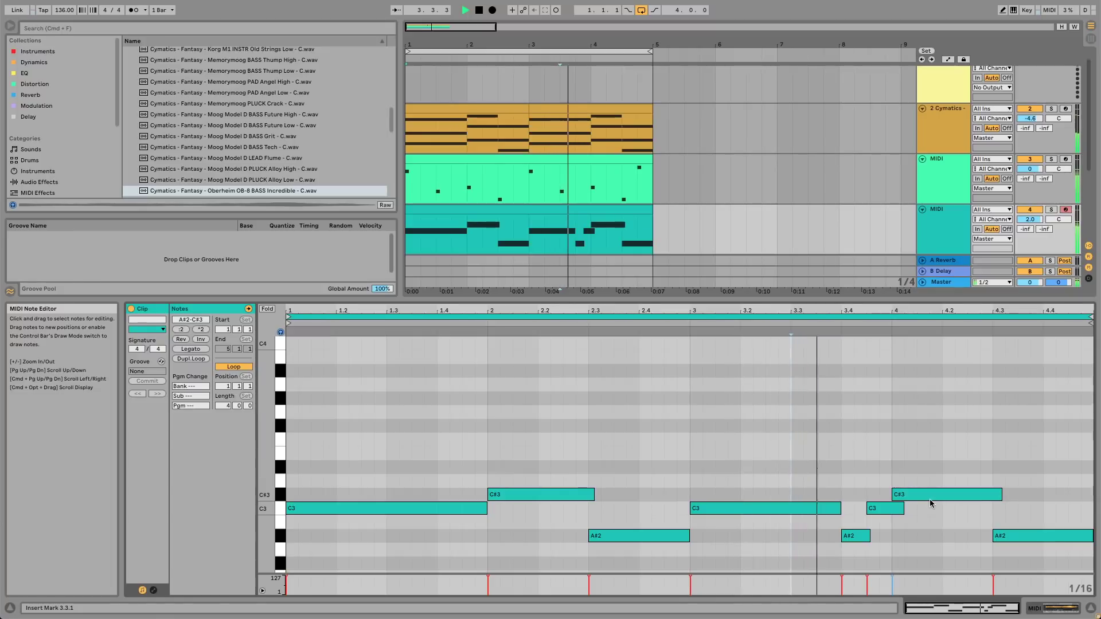
pyautogui.moveTo(903, 508); pyautogui.dragTo(890, 508)
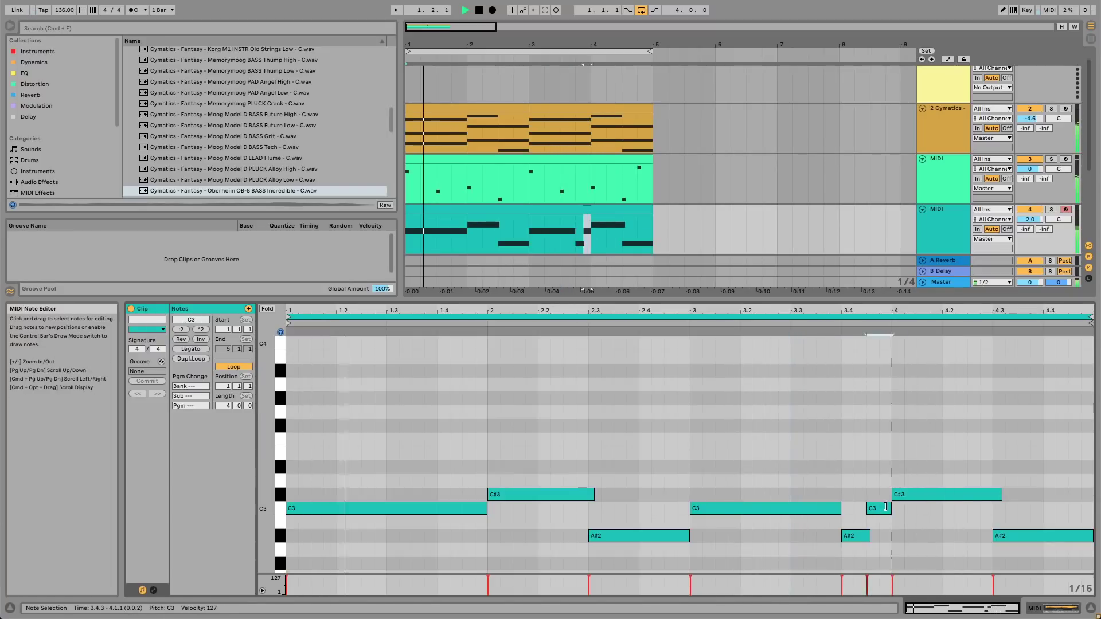
pyautogui.click(868, 534)
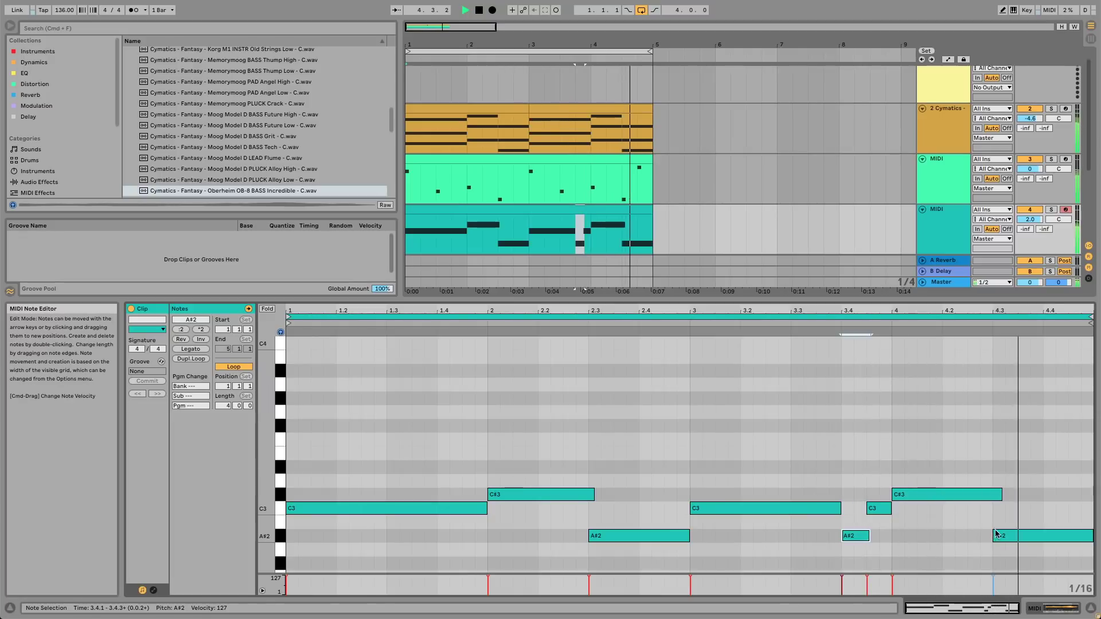
# Lower the last A#2, at 4.3, to G#2
pyautogui.scroll(-2, 1030, 506)
pyautogui.click(1030, 506)
pyautogui.press('space')
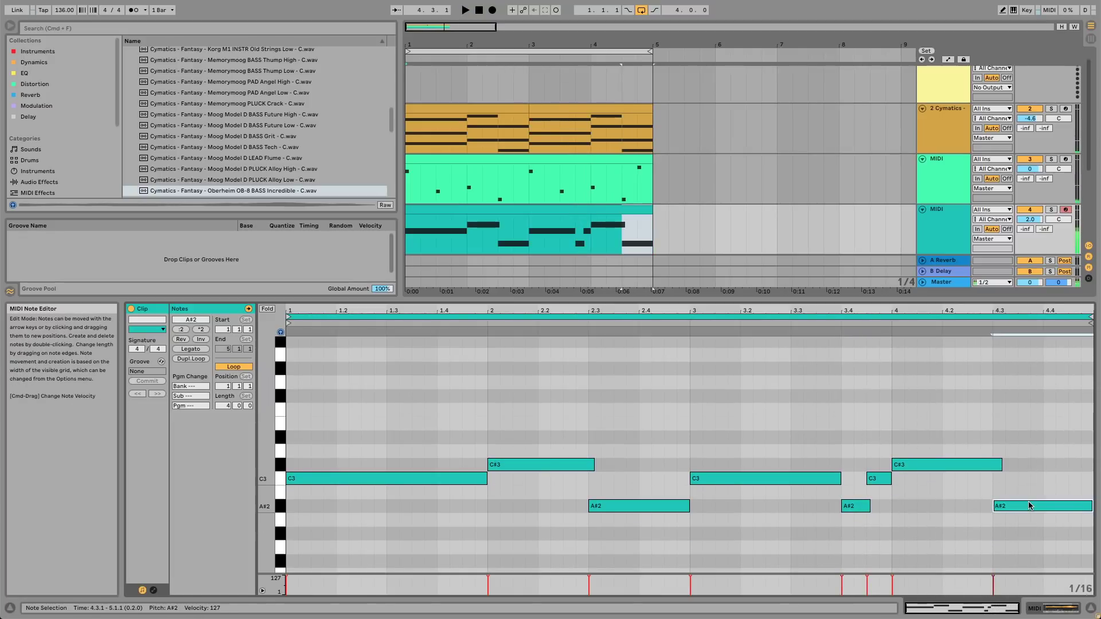
pyautogui.moveTo(1030, 506); pyautogui.dragTo(1031, 529)
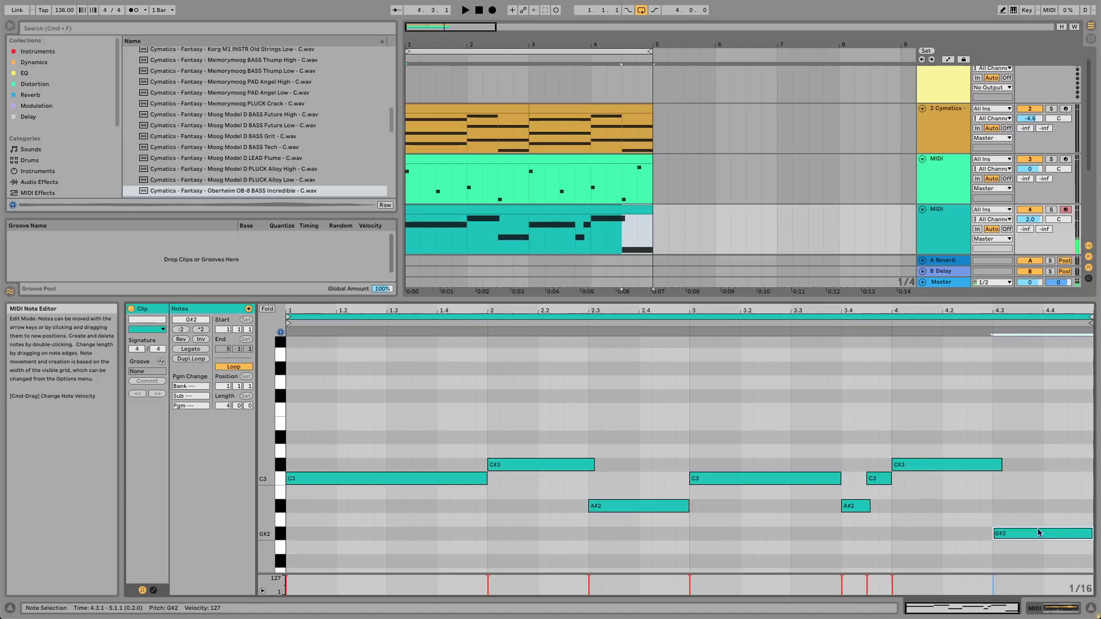
# Split the last half bar into a G#2 at 4.3 and an A#2 at 4.4, and end bar 4's C#3 at 4.3
pyautogui.doubleClick(1052, 506)
pyautogui.press('space')
pyautogui.moveTo(1057, 506); pyautogui.dragTo(1043, 532)
pyautogui.moveTo(1001, 465); pyautogui.dragTo(992, 465)
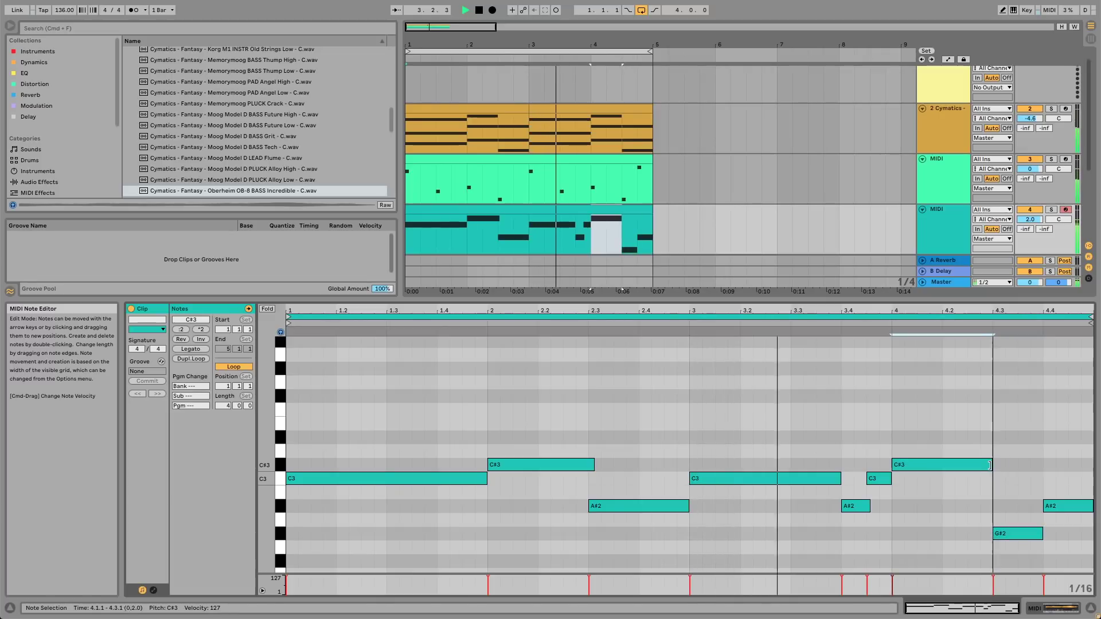
# Swap the last two bass notes so A#2 sits at 4.3 and G#2 at 4.4, and play the loop
pyautogui.click(947, 239)
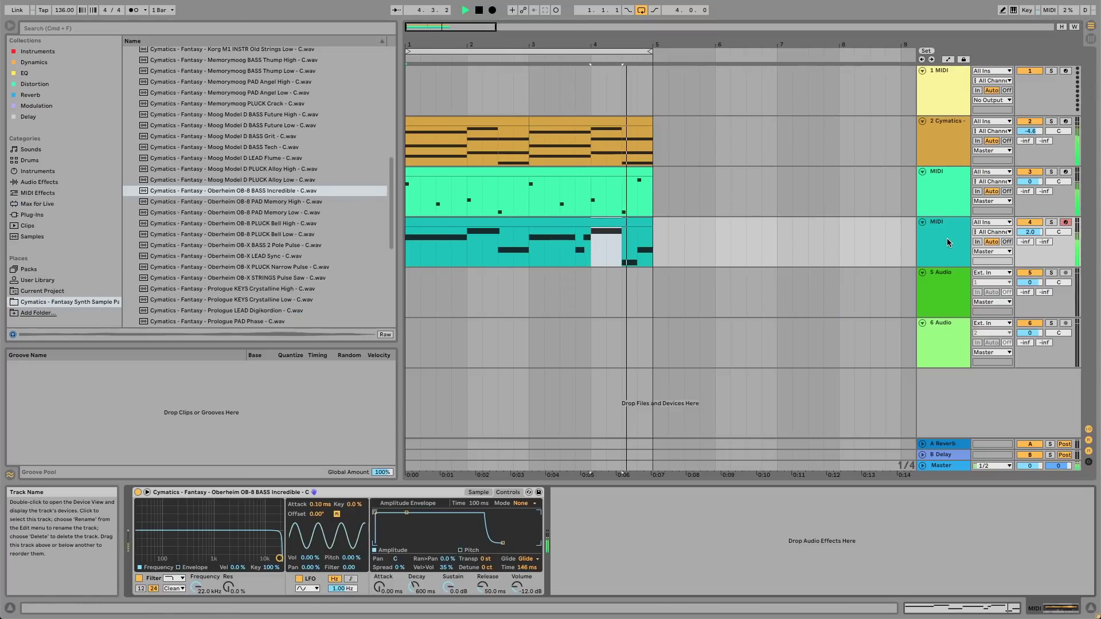
pyautogui.click(611, 214)
pyautogui.doubleClick(612, 217)
pyautogui.press('space')
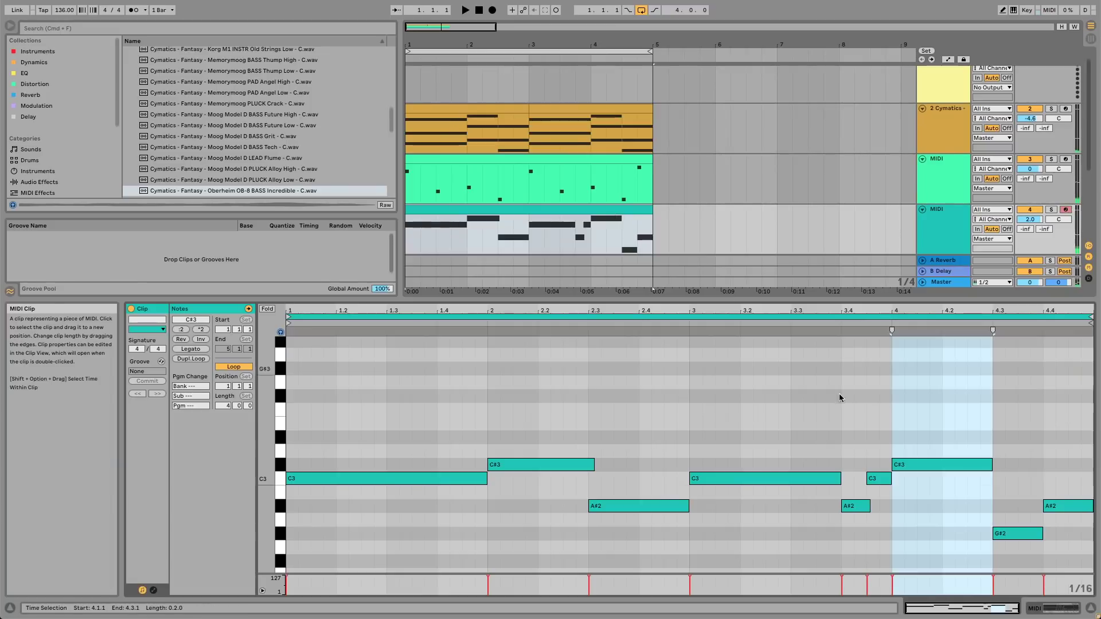
pyautogui.moveTo(1017, 534); pyautogui.dragTo(1076, 534)
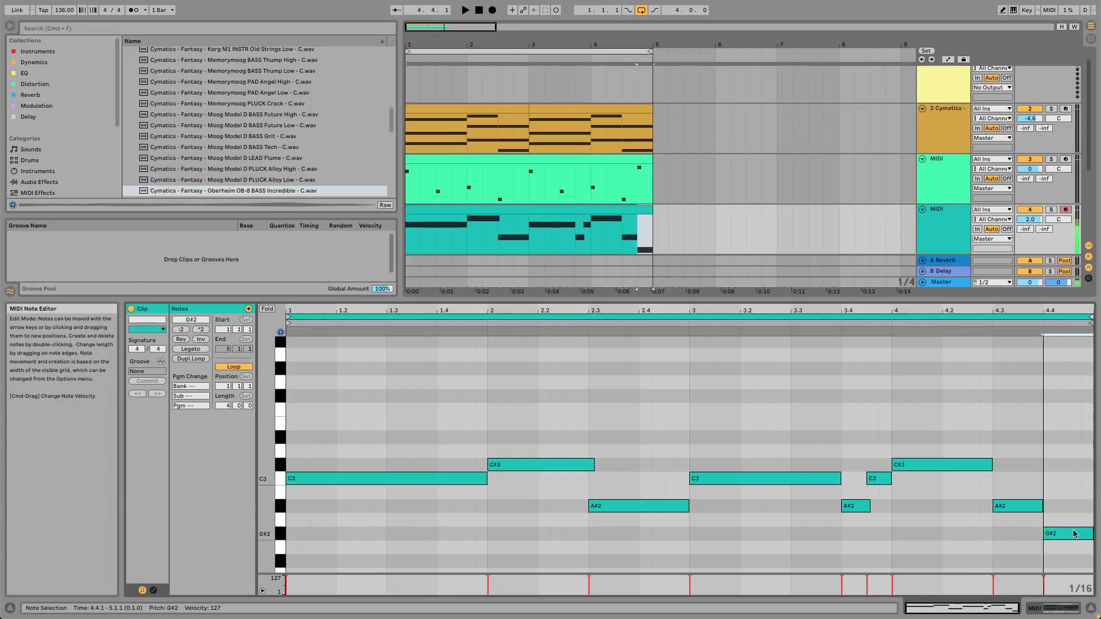
pyautogui.press('space')
# Audition the Oberheim one-shots, from OB-8 PAD Memory Low through the OB-X pluck, strings, lead and BASS 2 Pole Pulse samples
pyautogui.click(923, 222)
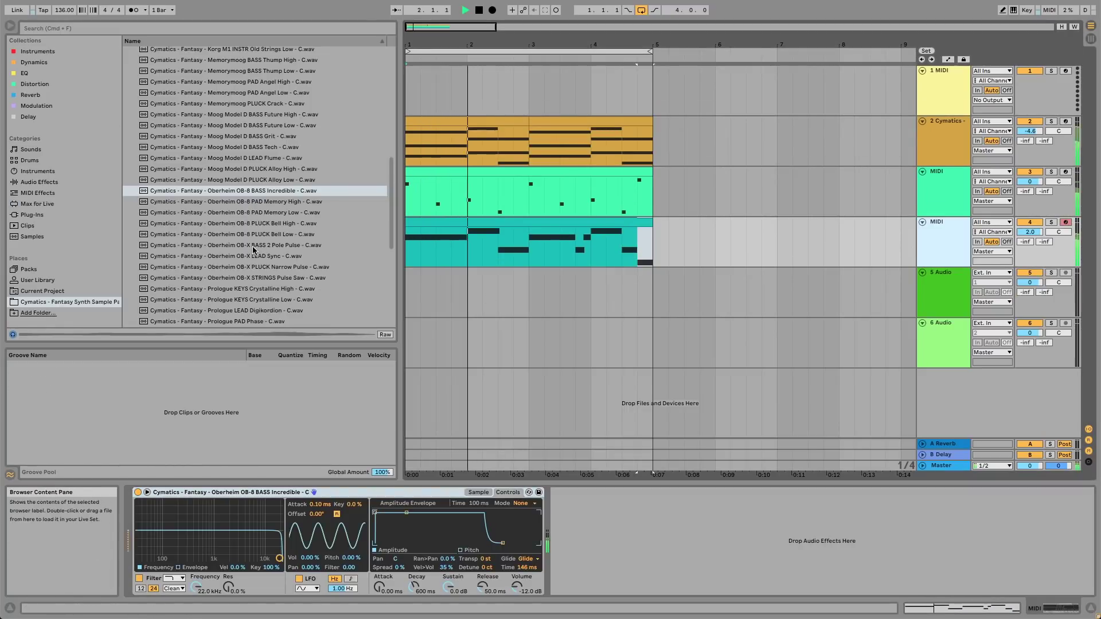
pyautogui.click(478, 492)
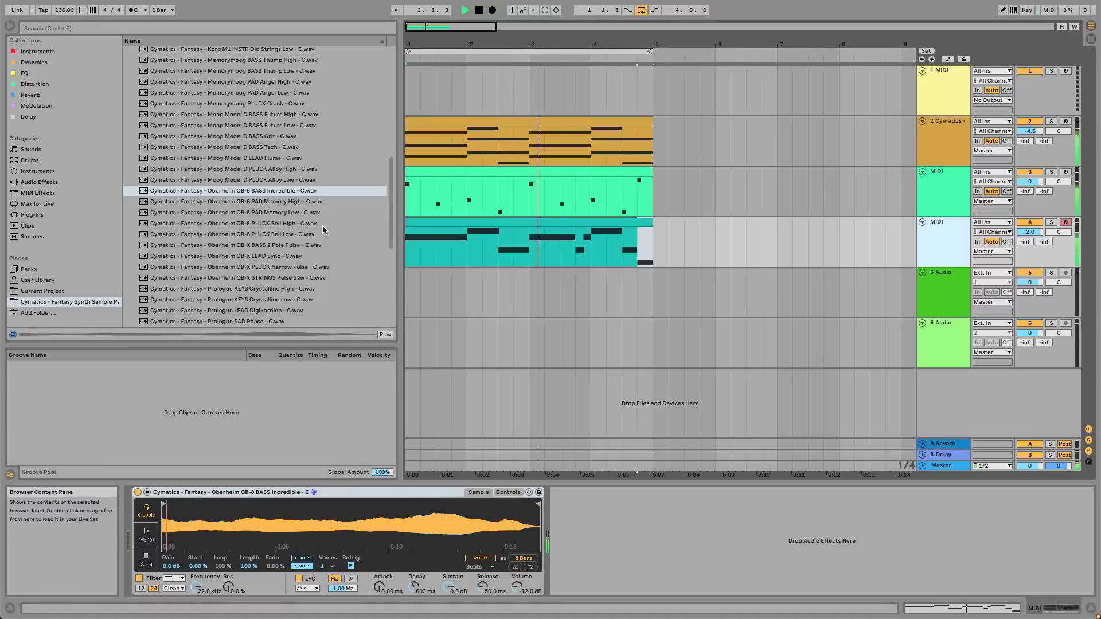
pyautogui.press('space')
pyautogui.click(273, 213)
pyautogui.scroll(-1, 284, 251)
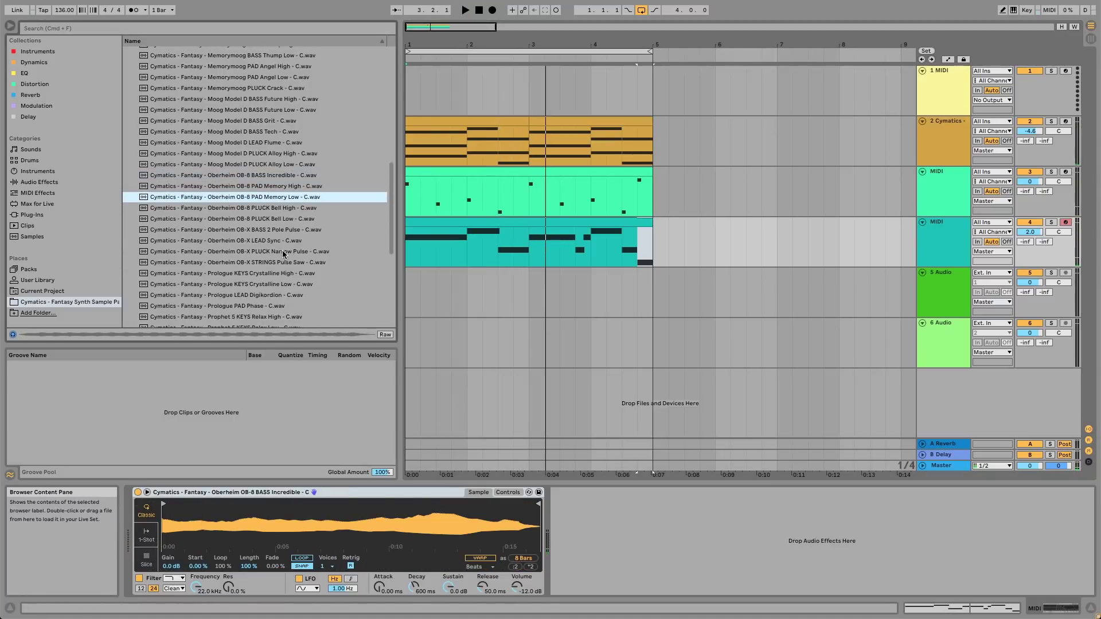
pyautogui.click(282, 253)
pyautogui.click(282, 262)
pyautogui.click(275, 240)
pyautogui.click(265, 230)
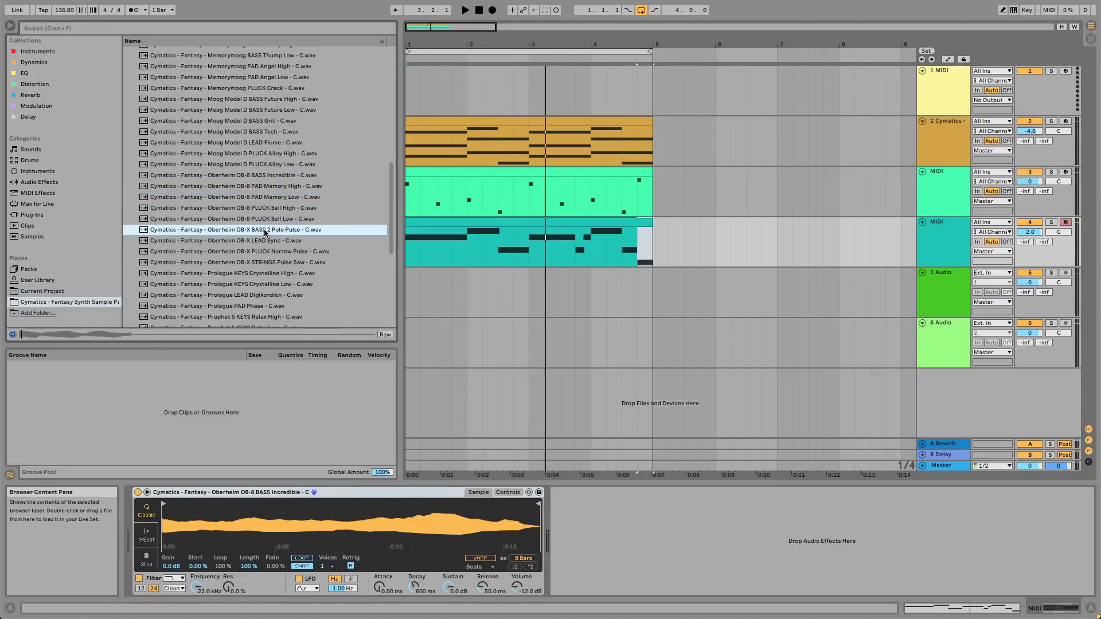
# Load Oberheim OB-X BASS 2 Pole Pulse into the bass sampler and set the bass track's volume to -4.8 dB
pyautogui.moveTo(354, 448); pyautogui.dragTo(348, 532)
pyautogui.press('space')
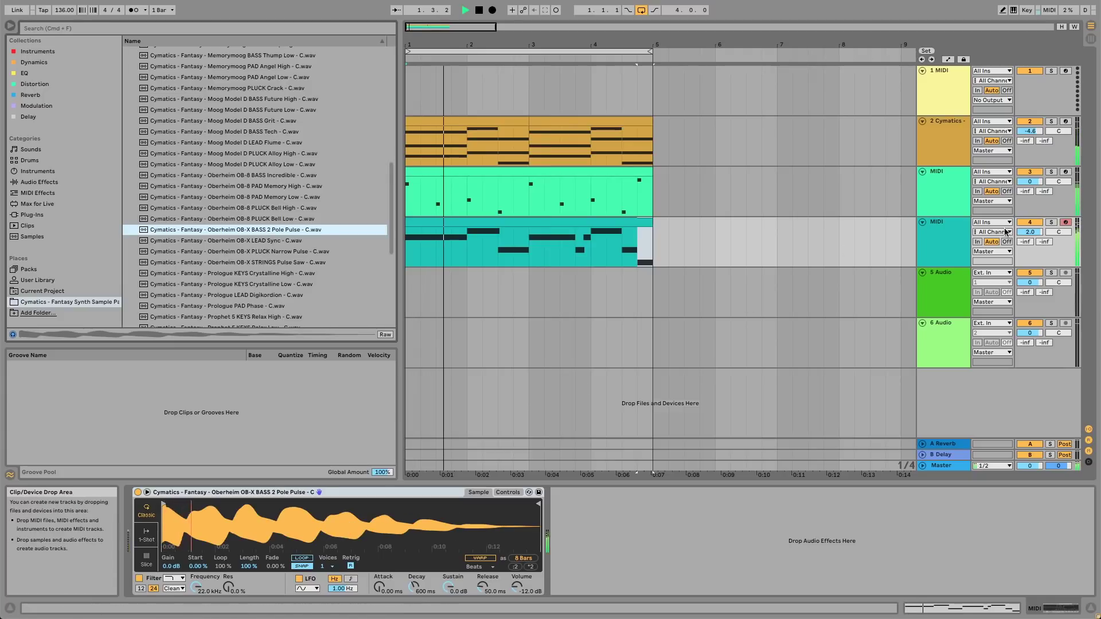
pyautogui.click(1029, 231)
# Delete the G#2 at 4.4 and lengthen the A#2 at 4.3 to the end of bar 4
pyautogui.press('Delete')
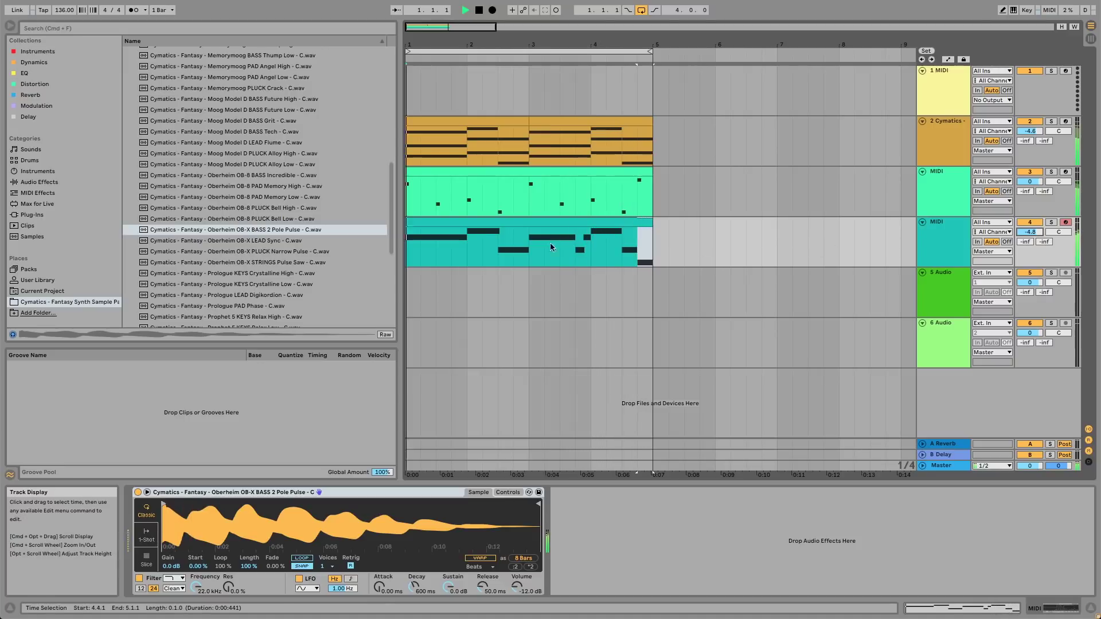
pyautogui.doubleClick(624, 236)
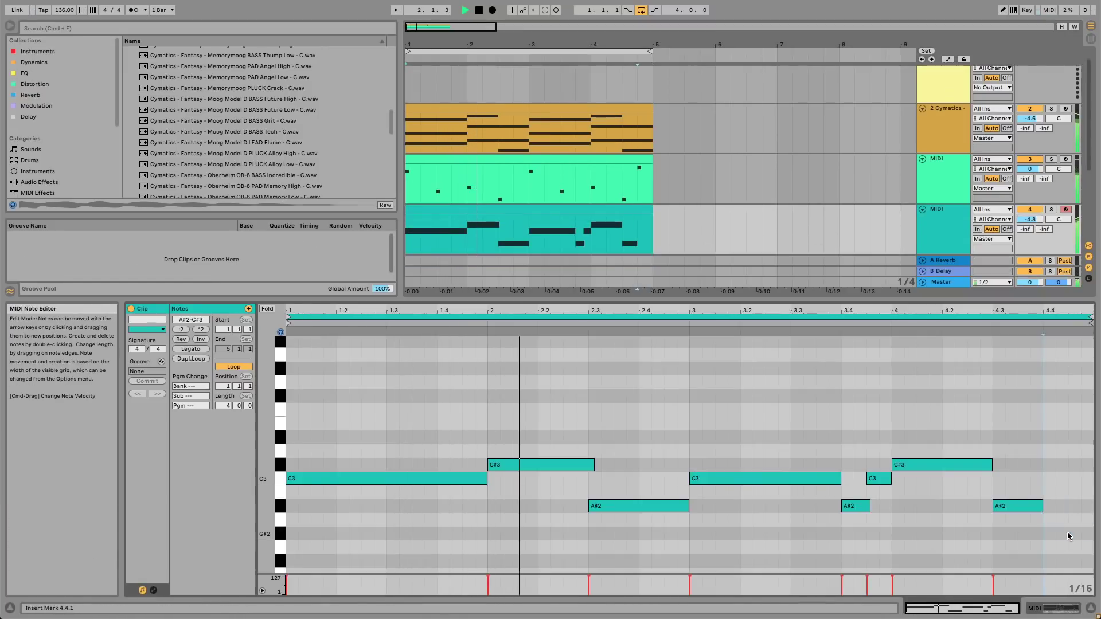
pyautogui.moveTo(1042, 505); pyautogui.dragTo(1093, 506)
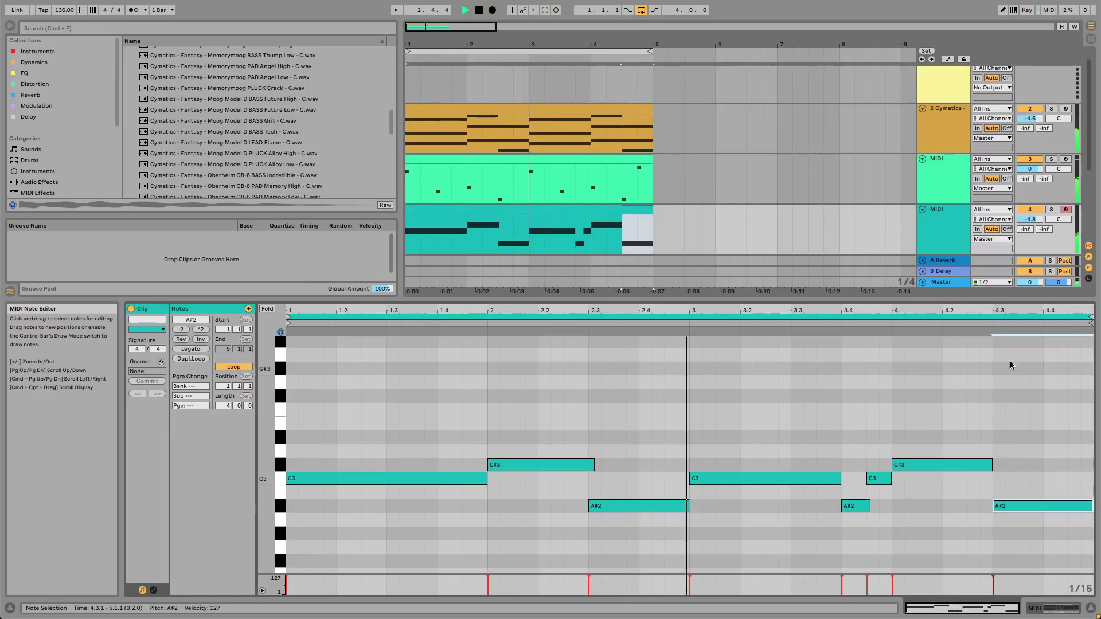
# Replace the bass sampler's sample with Moog Model D BASS Tech and play the loop
pyautogui.doubleClick(930, 219)
pyautogui.scroll(3, 367, 231)
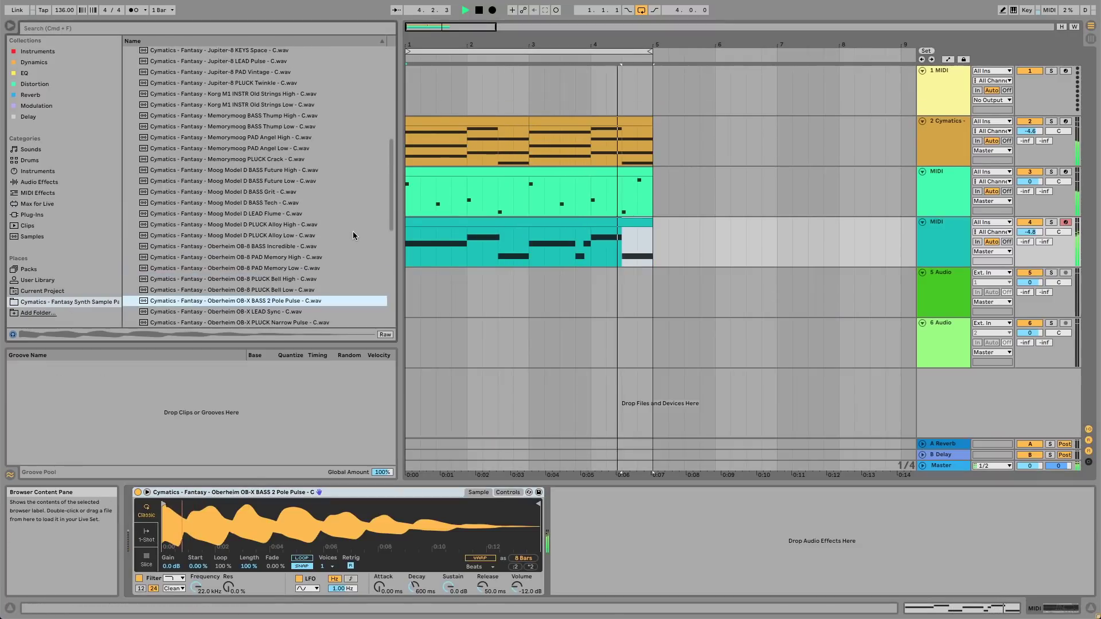
pyautogui.press('space')
pyautogui.click(292, 204)
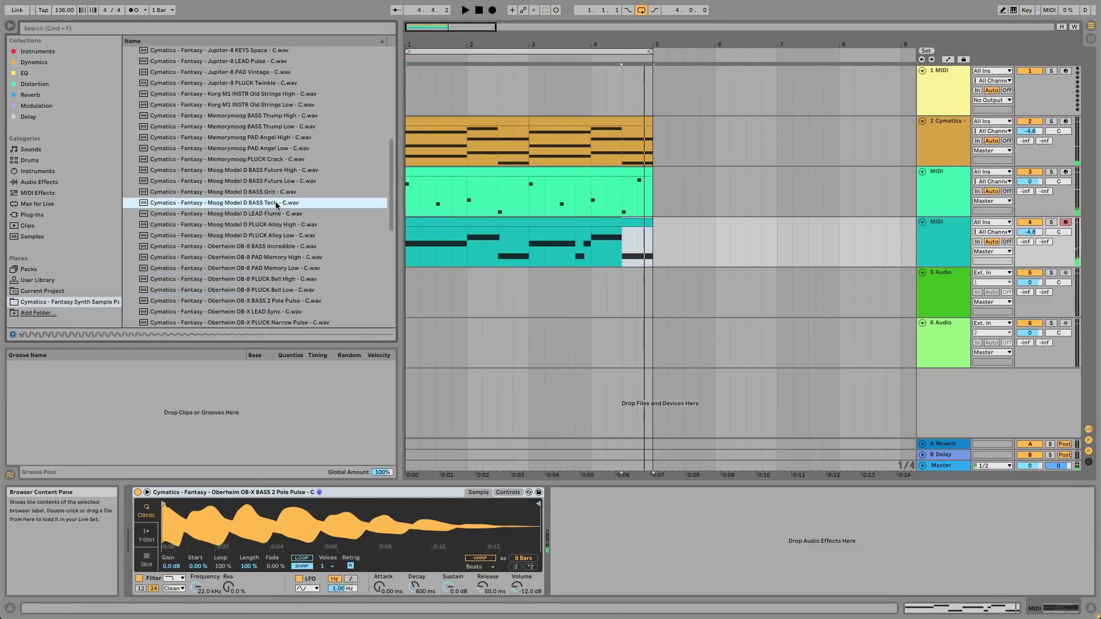
pyautogui.moveTo(275, 202); pyautogui.dragTo(344, 525)
pyautogui.press('space')
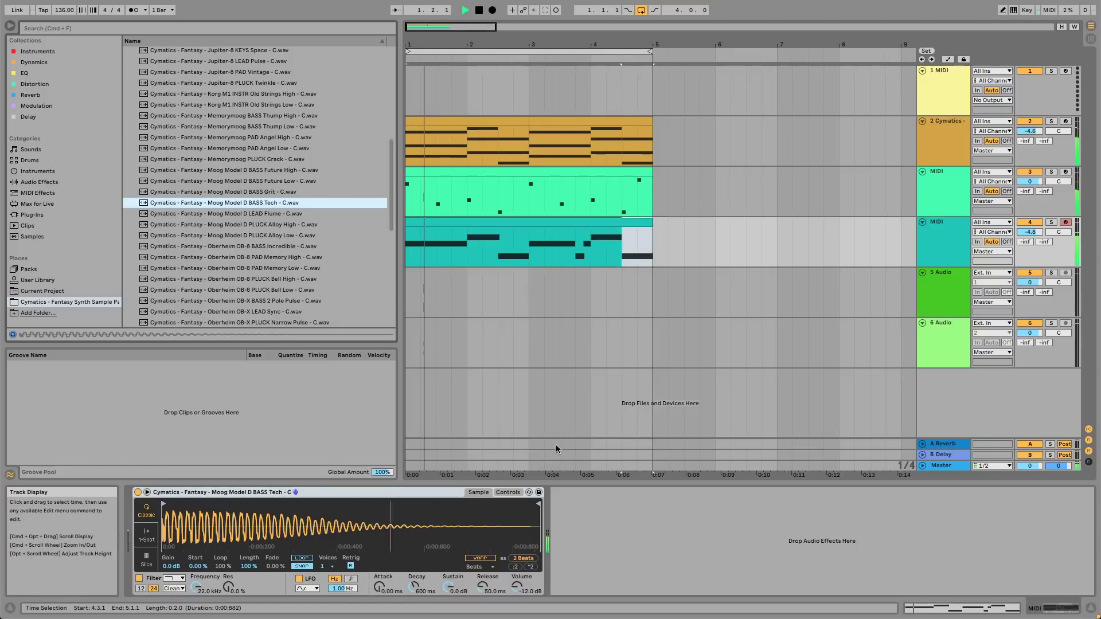
# Trim the bass clip's C#3 in bar 2 to end at 2.3 and the A#2 at 3.4 to end where the following C3 starts
pyautogui.doubleClick(510, 225)
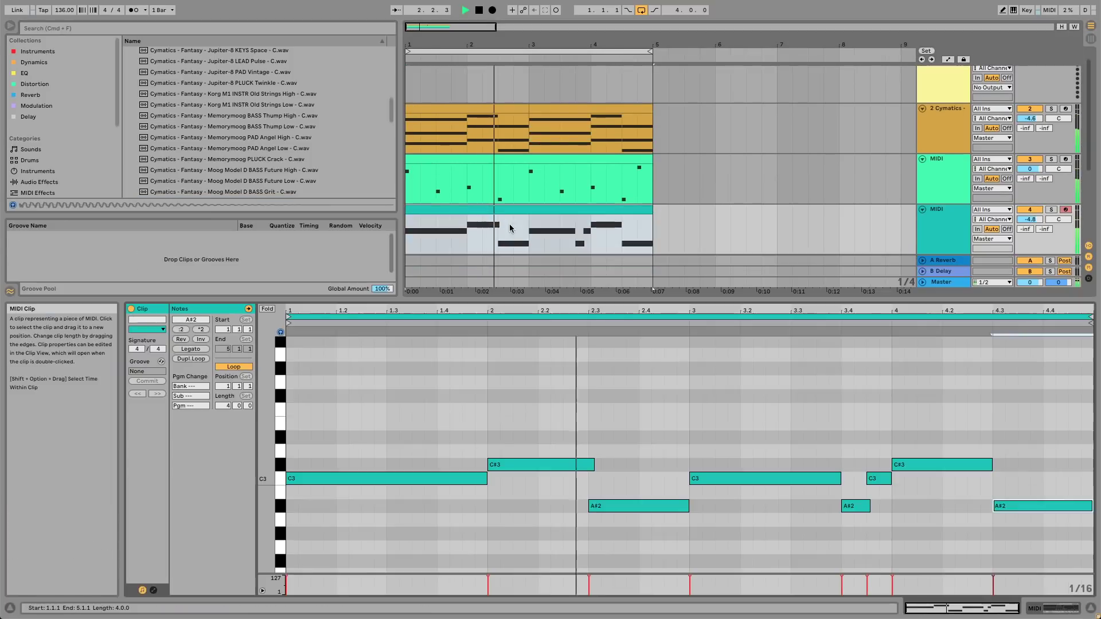
pyautogui.click(591, 464)
pyautogui.moveTo(590, 464); pyautogui.dragTo(587, 464)
pyautogui.click(593, 438)
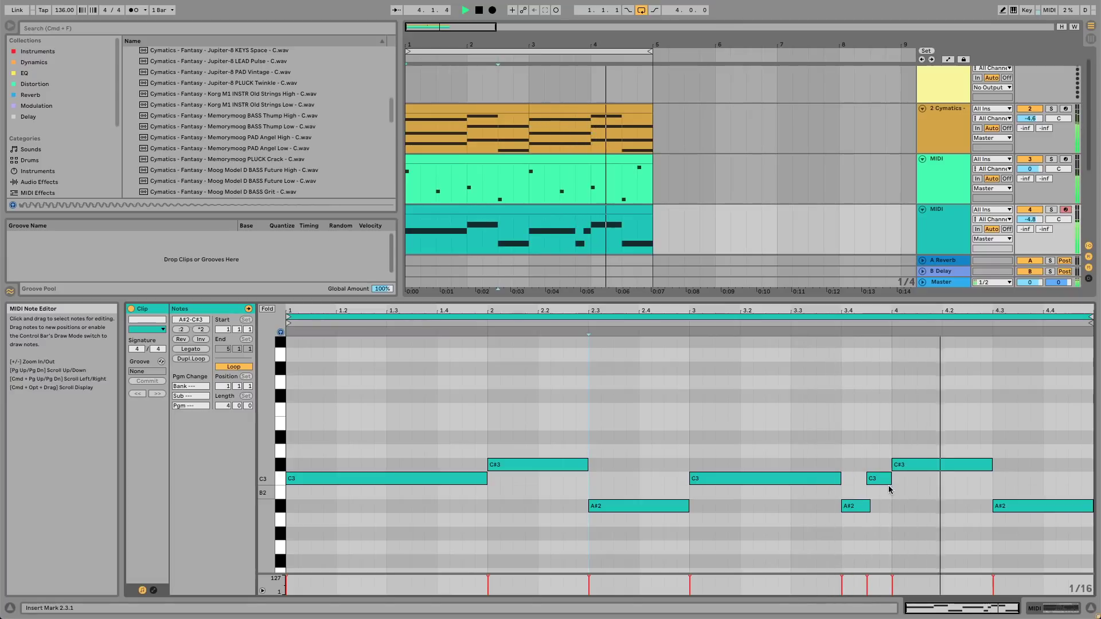
pyautogui.moveTo(869, 506); pyautogui.dragTo(865, 506)
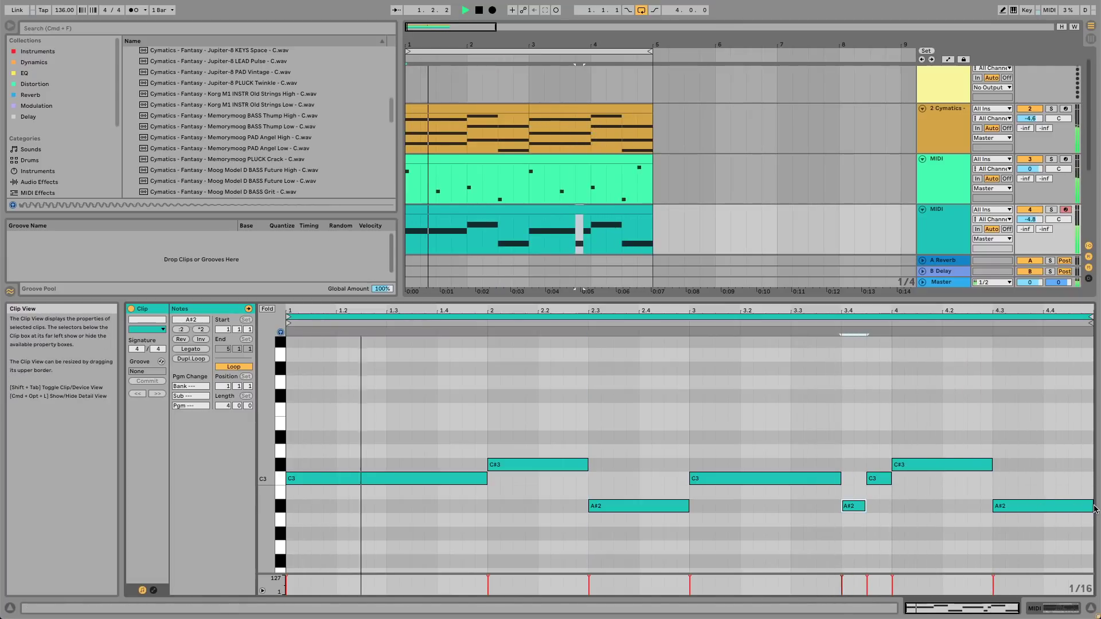
# Split the bass clip's closing note into two eighth-note A#2s at 4.3 and a C#3 from 4.4 to the end of bar 4
pyautogui.moveTo(1094, 508); pyautogui.dragTo(1048, 479)
pyautogui.press('super+d')
pyautogui.press('super+d')
pyautogui.click(1050, 478)
pyautogui.press('Up')
pyautogui.hotkey('shift', 'Right')
pyautogui.hotkey('shift', 'Right')
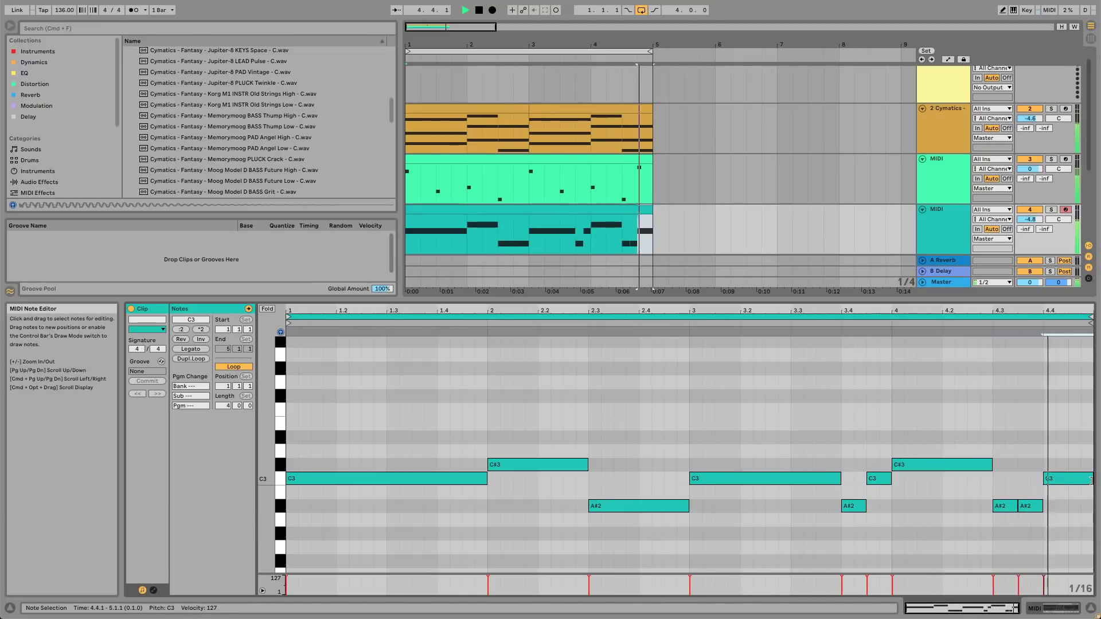
pyautogui.click(512, 481)
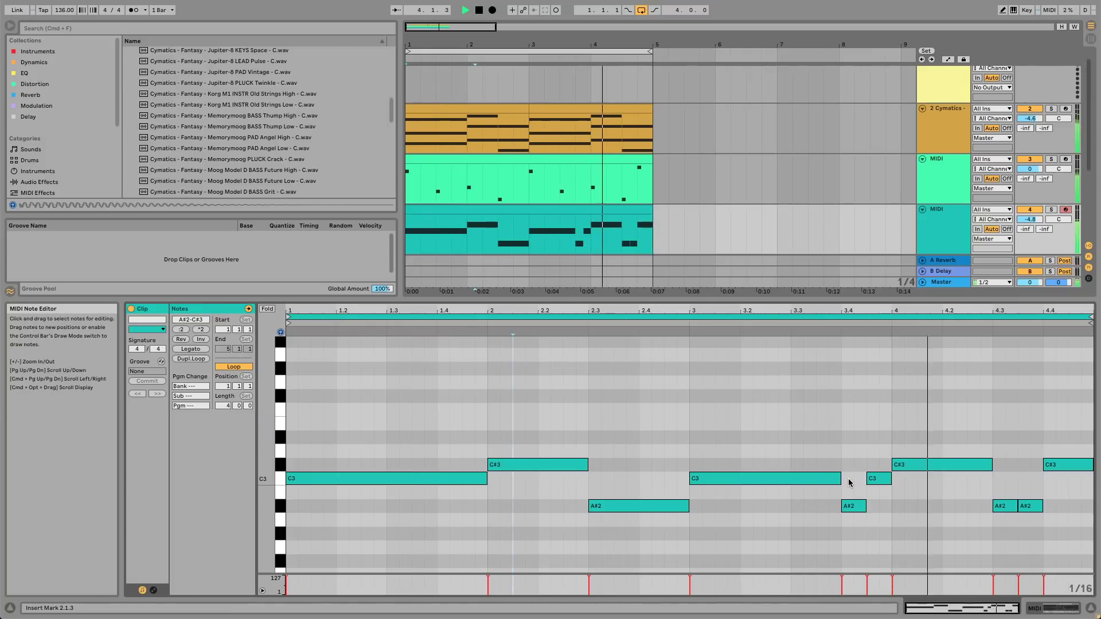
# Stop playback and audition the Moog Model D bass, Memorymoog and Korg M1 one-shots, from BASS Tech up to INSTR Old Strings High
pyautogui.moveTo(628, 299); pyautogui.dragTo(627, 485)
pyautogui.press('space')
pyautogui.doubleClick(140, 202)
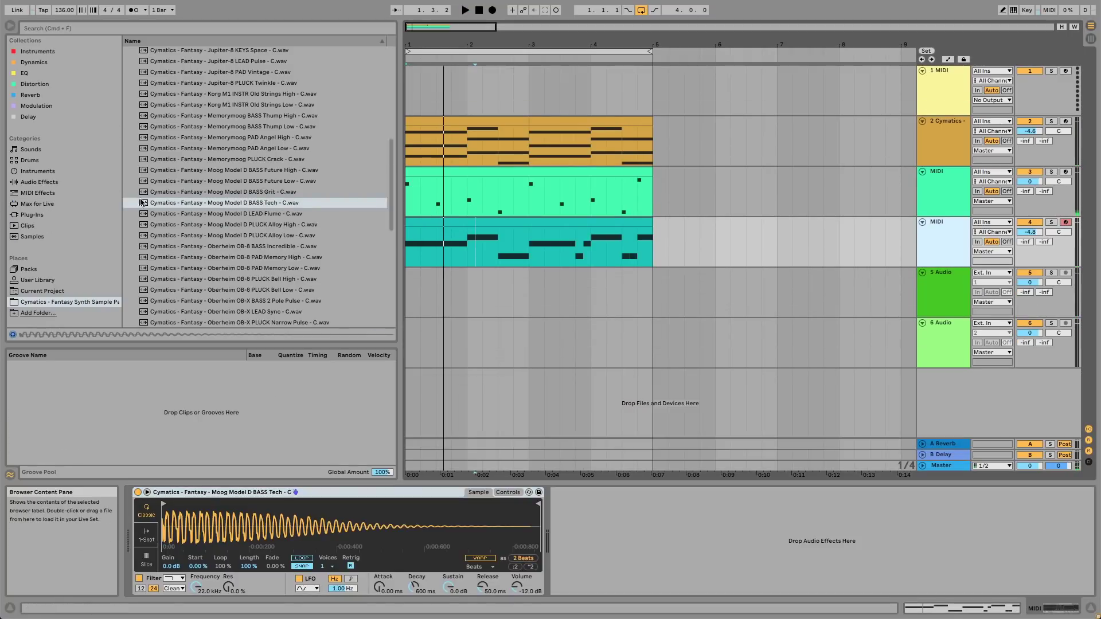
pyautogui.click(166, 194)
pyautogui.click(195, 180)
pyautogui.click(197, 173)
pyautogui.click(201, 162)
pyautogui.scroll(1, 205, 153)
pyautogui.scroll(2, 206, 154)
pyautogui.click(216, 155)
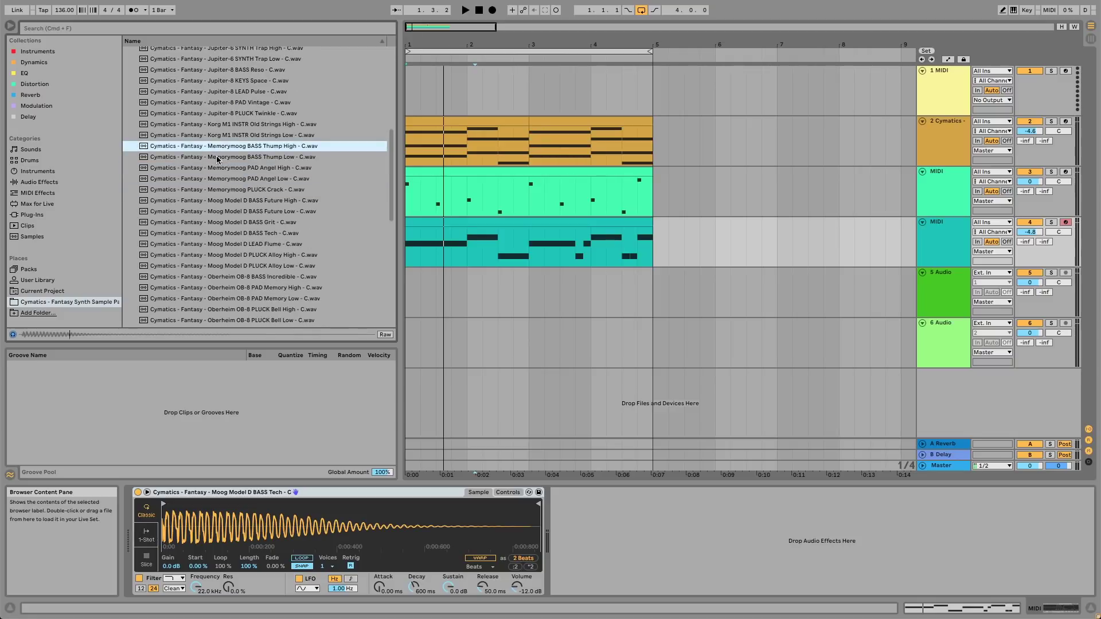
pyautogui.scroll(4, 217, 159)
pyautogui.scroll(4, 275, 204)
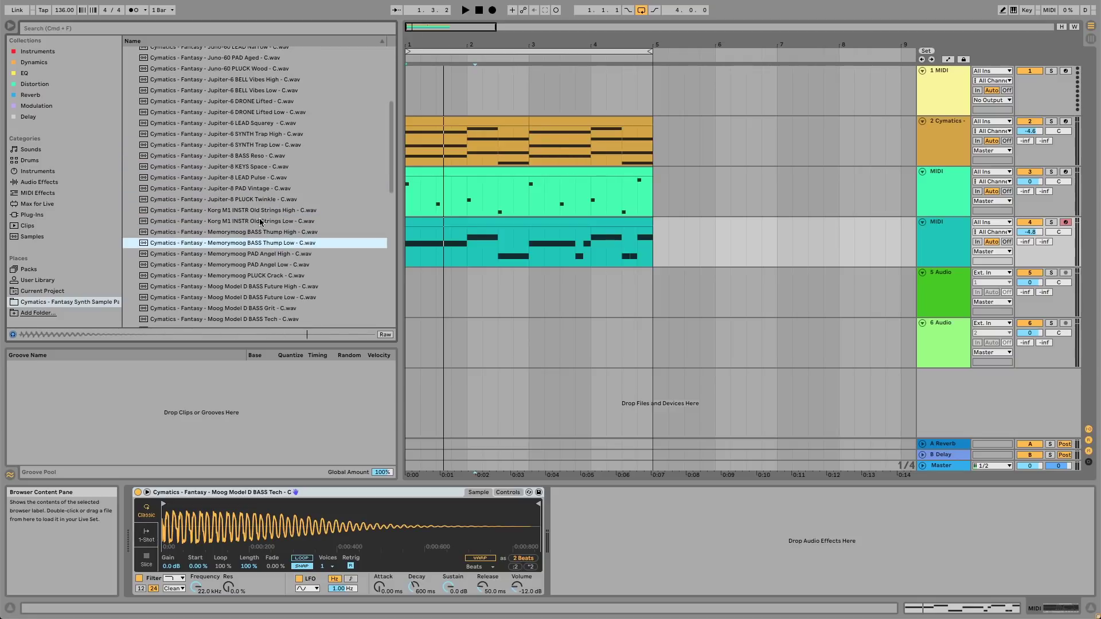
pyautogui.click(261, 221)
pyautogui.click(259, 209)
pyautogui.scroll(15, 258, 212)
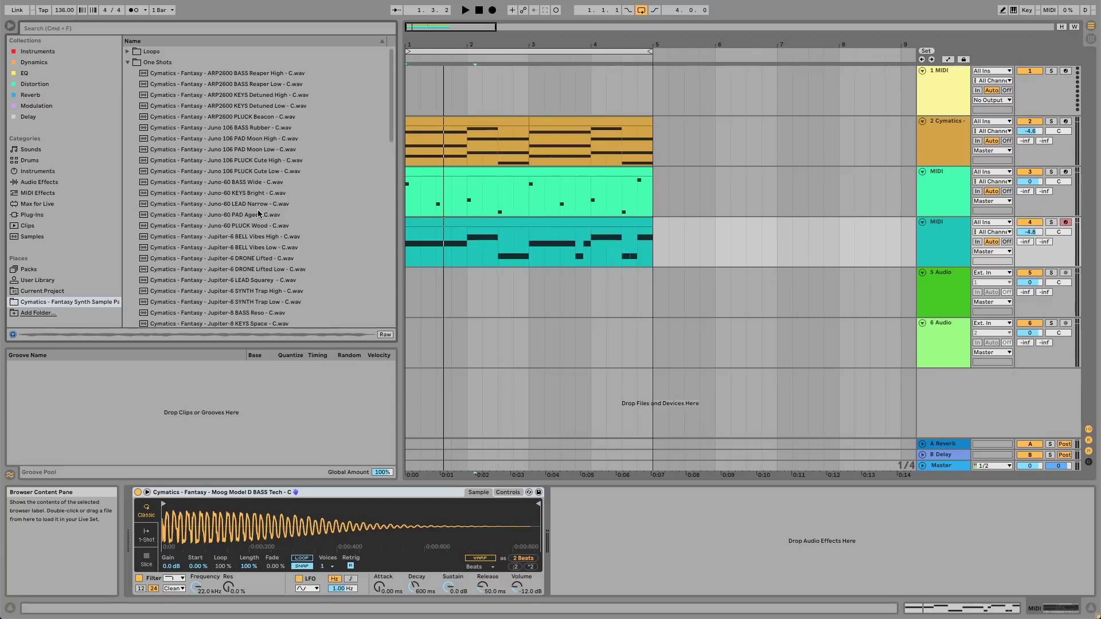
# Load ARP2600 BASS Reaper High into the bass sampler, play the loop and set the bass track's volume to -5.8 dB
pyautogui.click(237, 75)
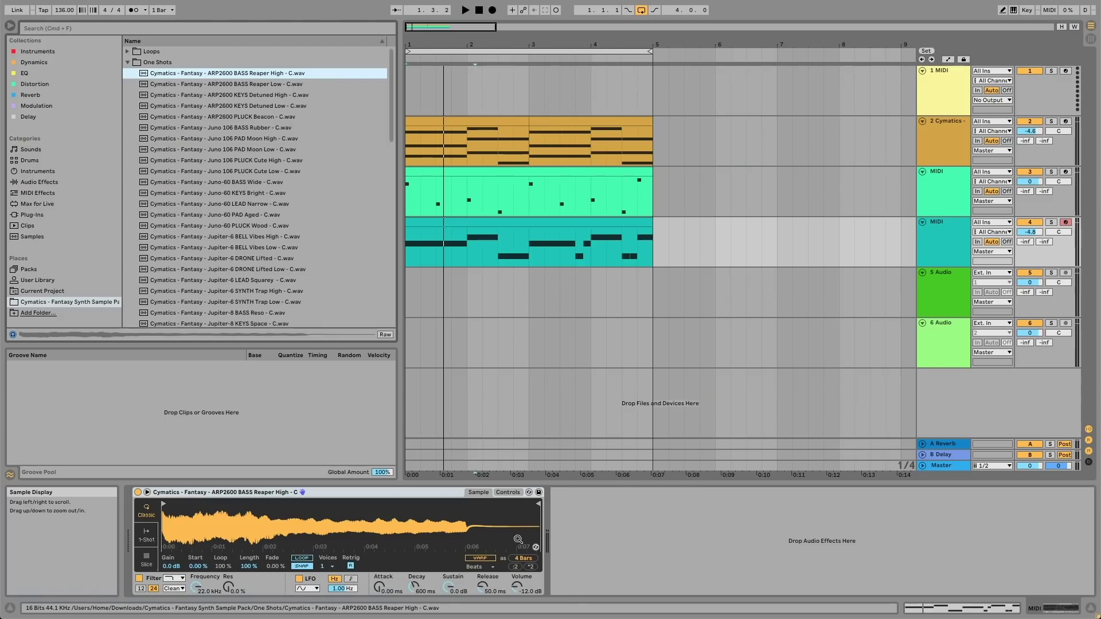
pyautogui.press('space')
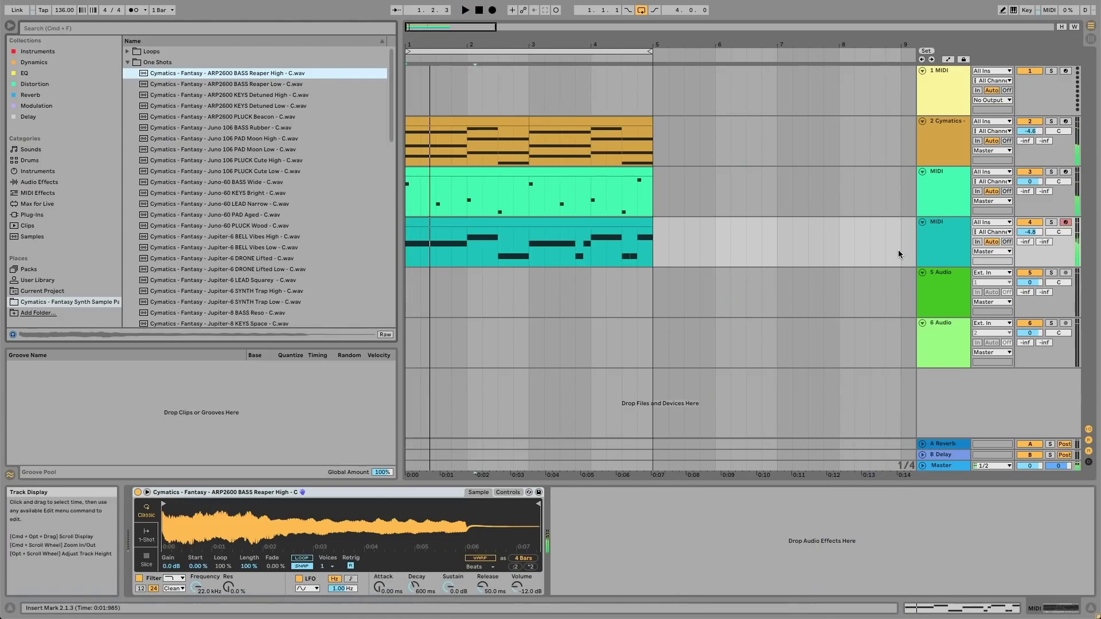
pyautogui.click(954, 252)
pyautogui.moveTo(1029, 231); pyautogui.dragTo(1030, 236)
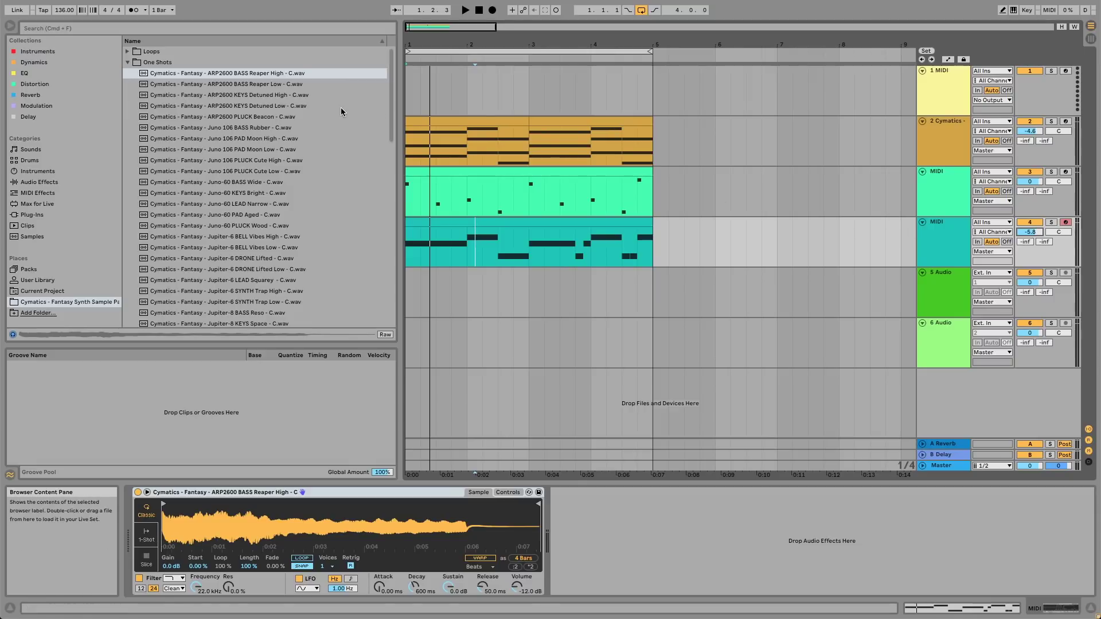
# Audition ARP2600 PLUCK Beacon, replay the loop and set the bass track's volume to -4.4 dB
pyautogui.click(270, 115)
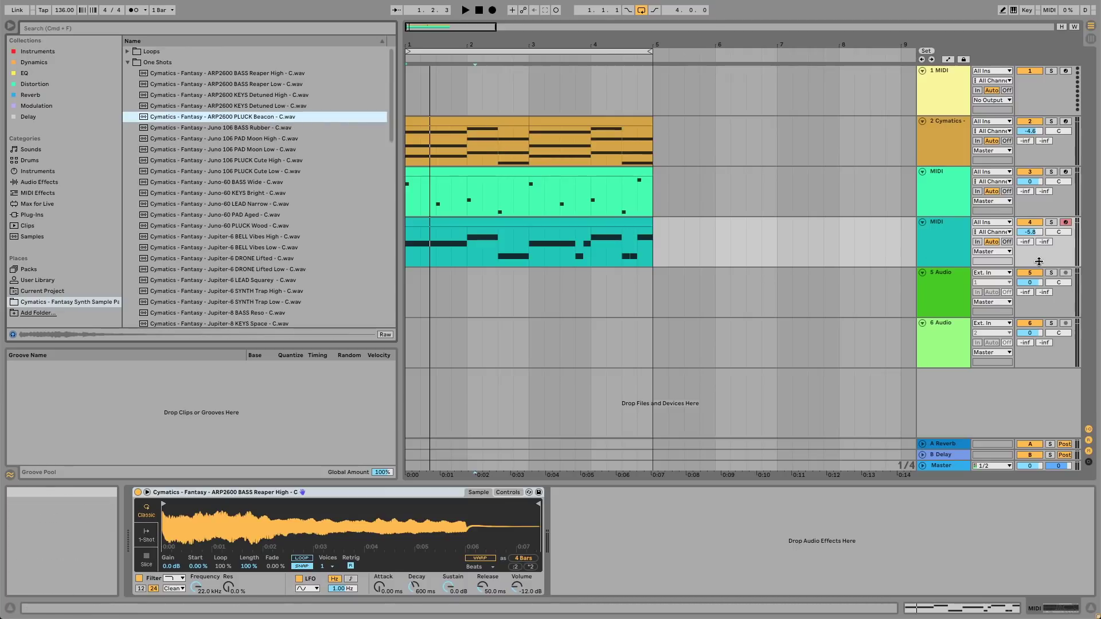
pyautogui.click(941, 238)
pyautogui.press('space')
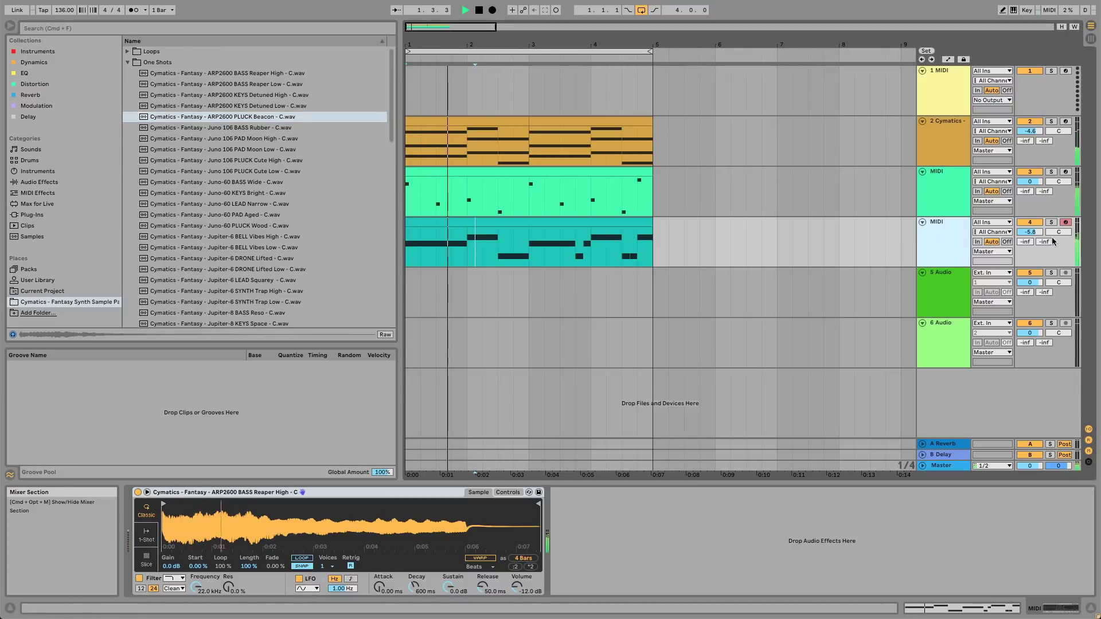
pyautogui.moveTo(1030, 231); pyautogui.dragTo(1030, 228)
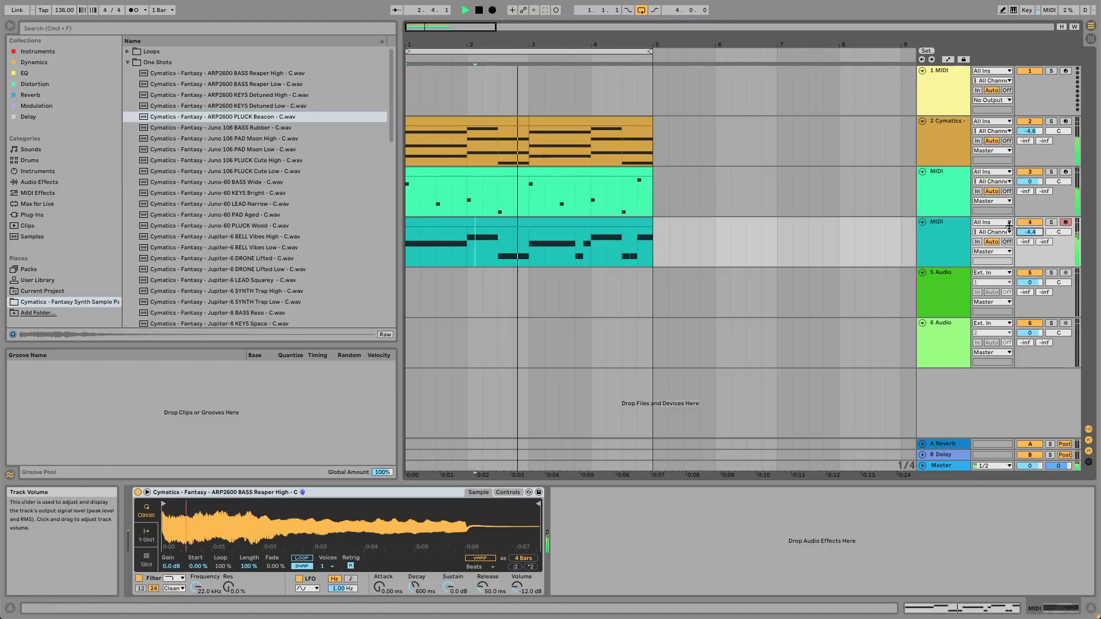
# Replace the bass sampler's sample with ARP2600 BASS Reaper Low, play the loop and set the bass track's volume to -3.8 dB
pyautogui.click(283, 84)
pyautogui.press('space')
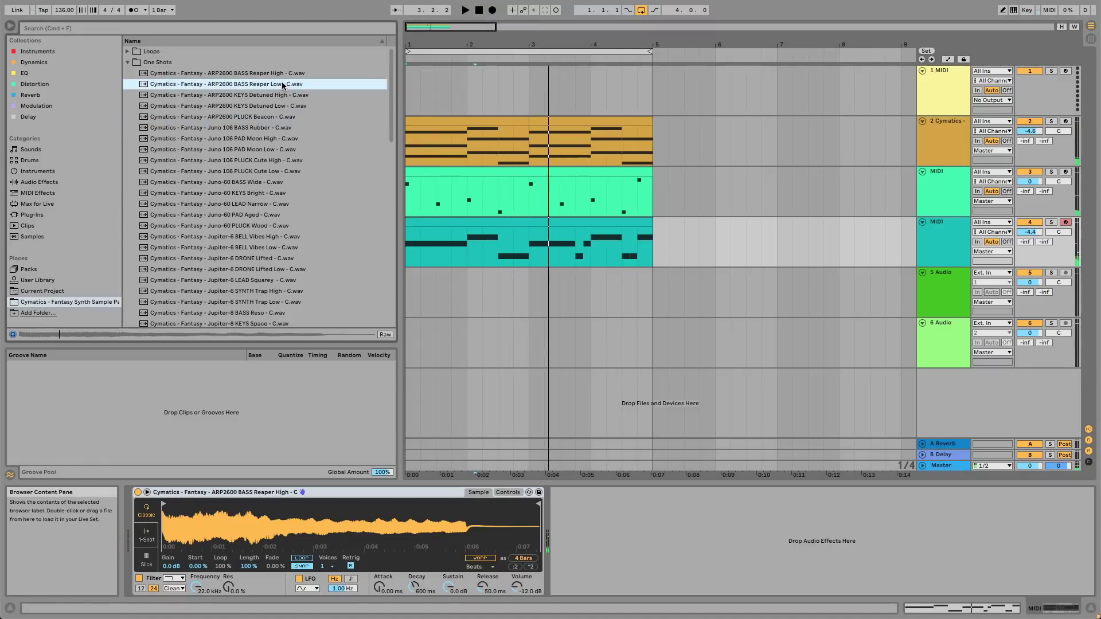
pyautogui.moveTo(424, 516); pyautogui.dragTo(426, 517)
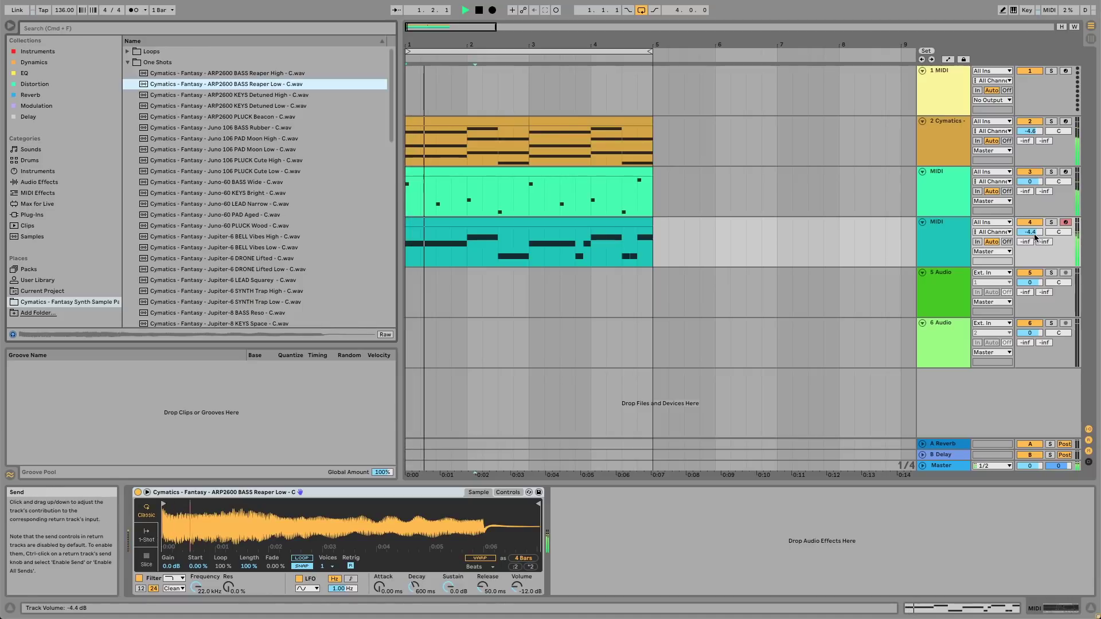
pyautogui.moveTo(1030, 232); pyautogui.dragTo(1031, 230)
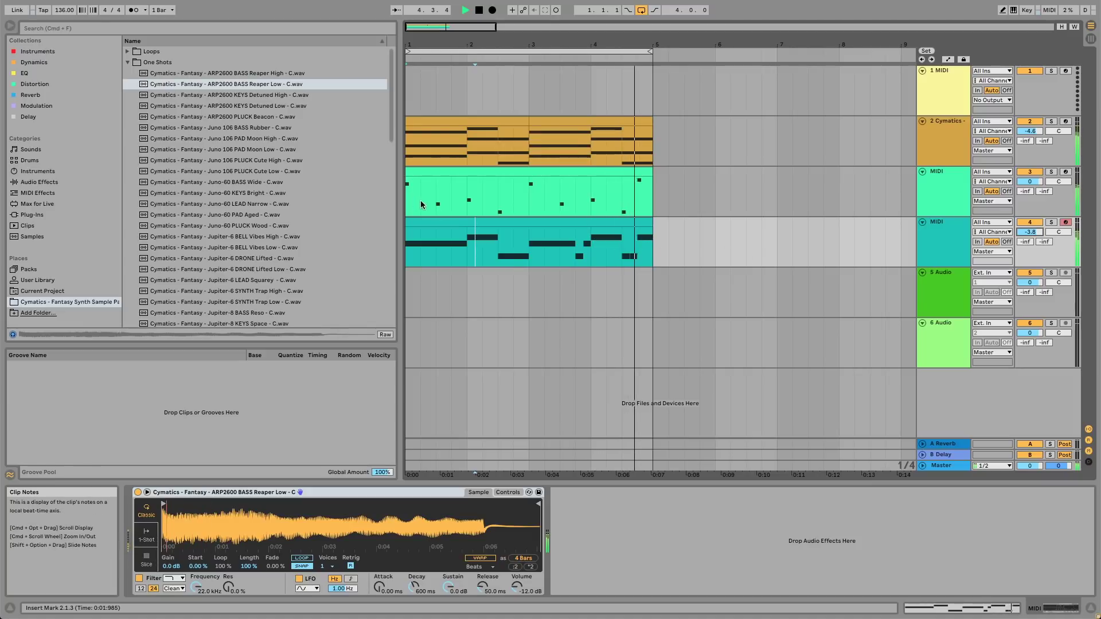
# Replace the bass sampler's sample with Juno 106 BASS Rubber and play the loop
pyautogui.click(266, 129)
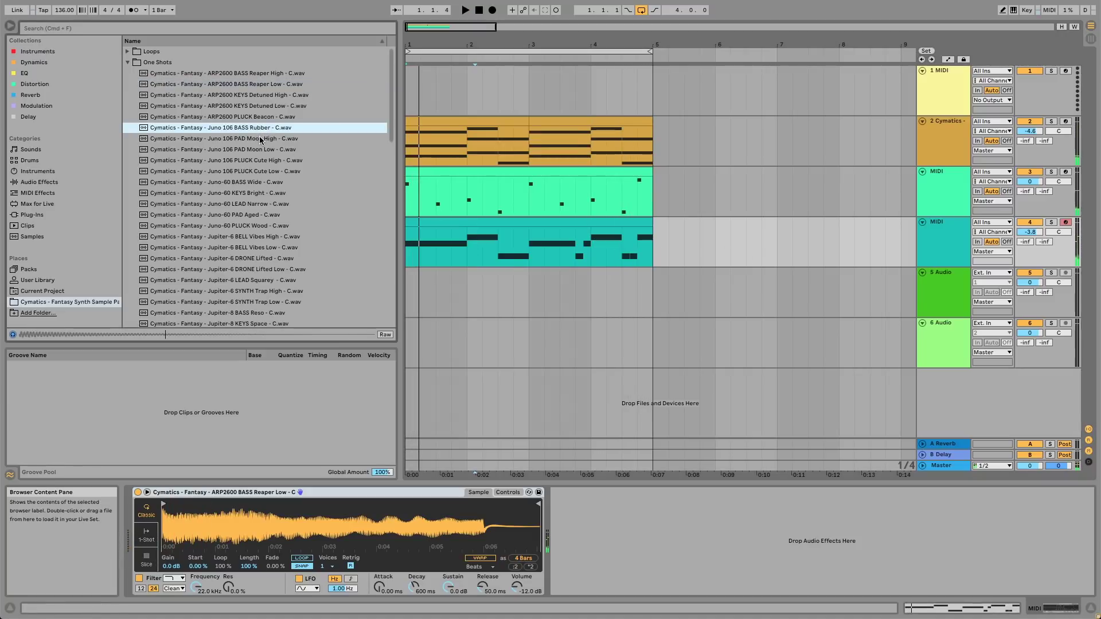
pyautogui.moveTo(356, 489); pyautogui.dragTo(347, 536)
pyautogui.press('space')
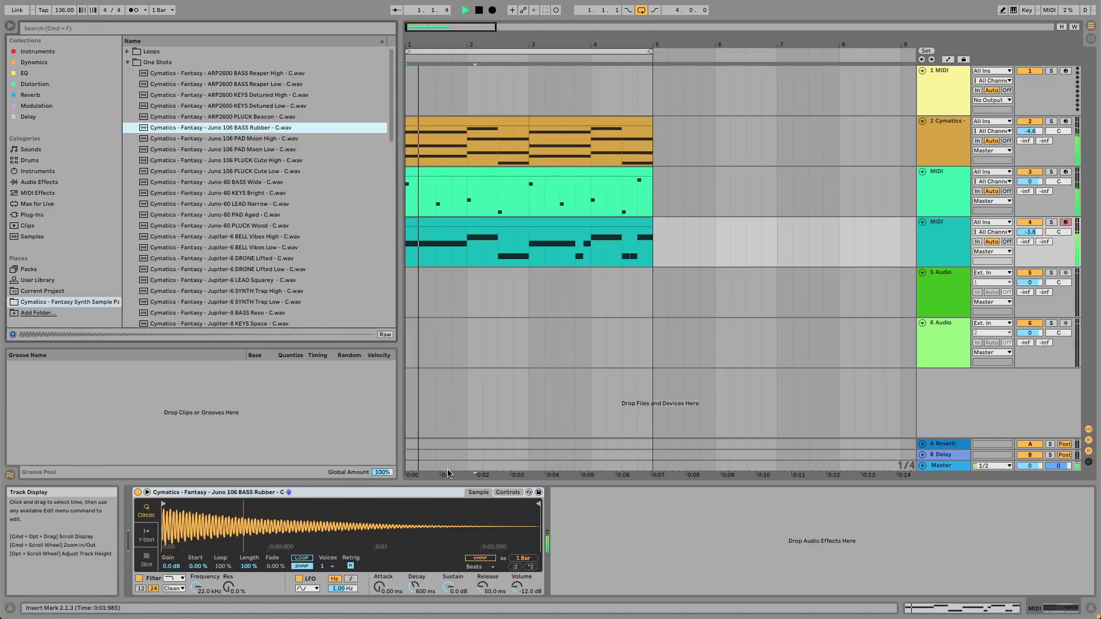
# Audition both Juno 106 PLUCK Cute samples, load Juno-60 BASS Wide into the bass sampler and play the loop
pyautogui.click(257, 162)
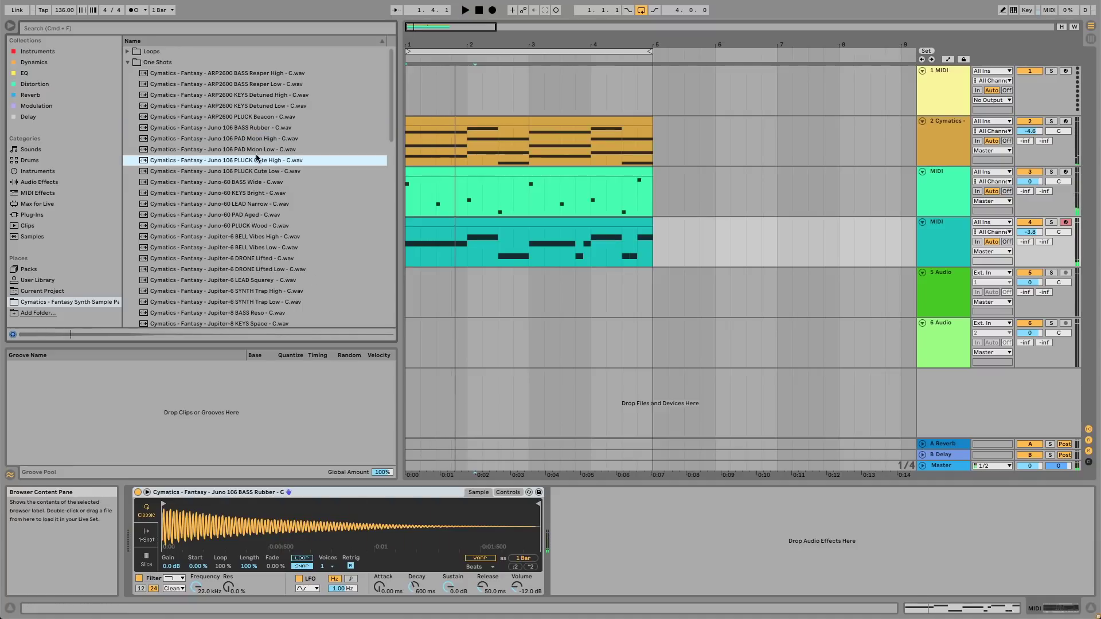
pyautogui.click(259, 172)
pyautogui.click(264, 183)
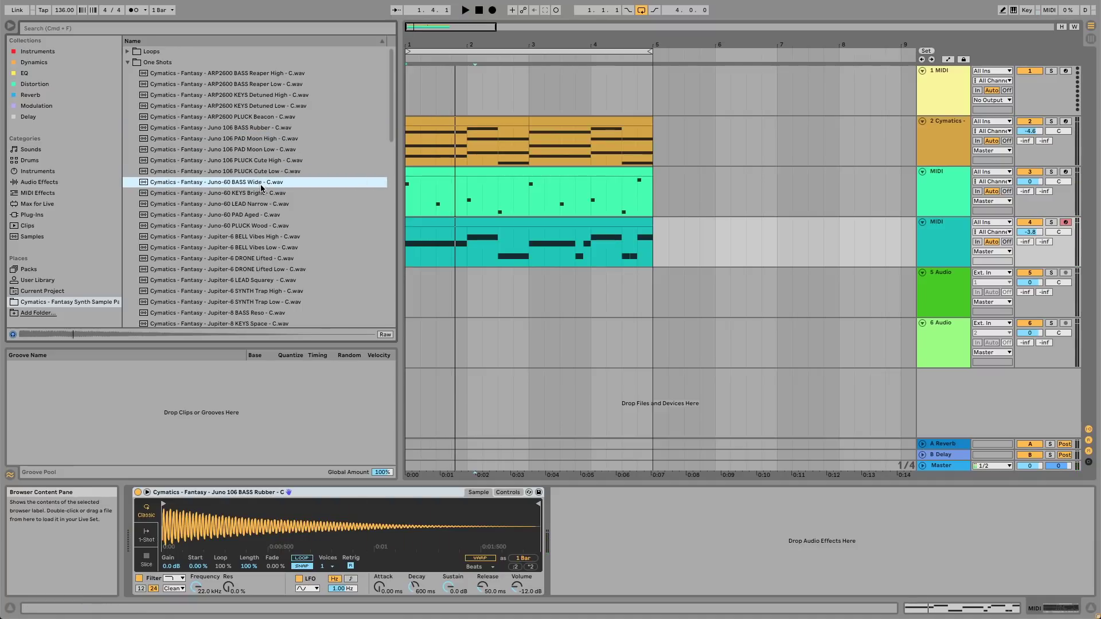
pyautogui.moveTo(384, 241); pyautogui.dragTo(418, 545)
pyautogui.moveTo(411, 525); pyautogui.dragTo(439, 505)
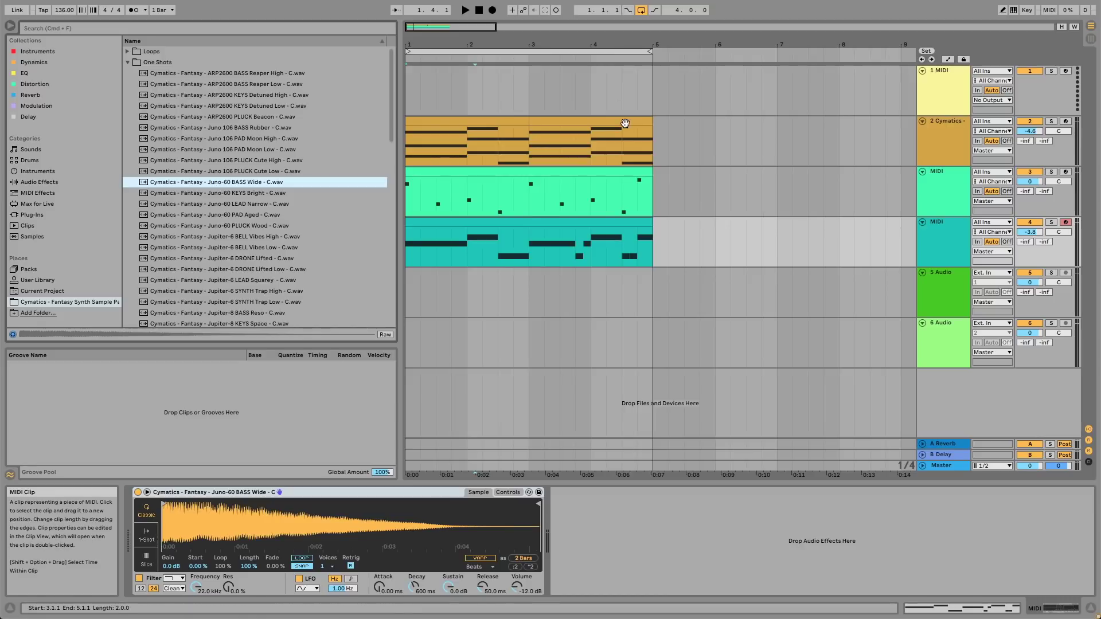
pyautogui.press('space')
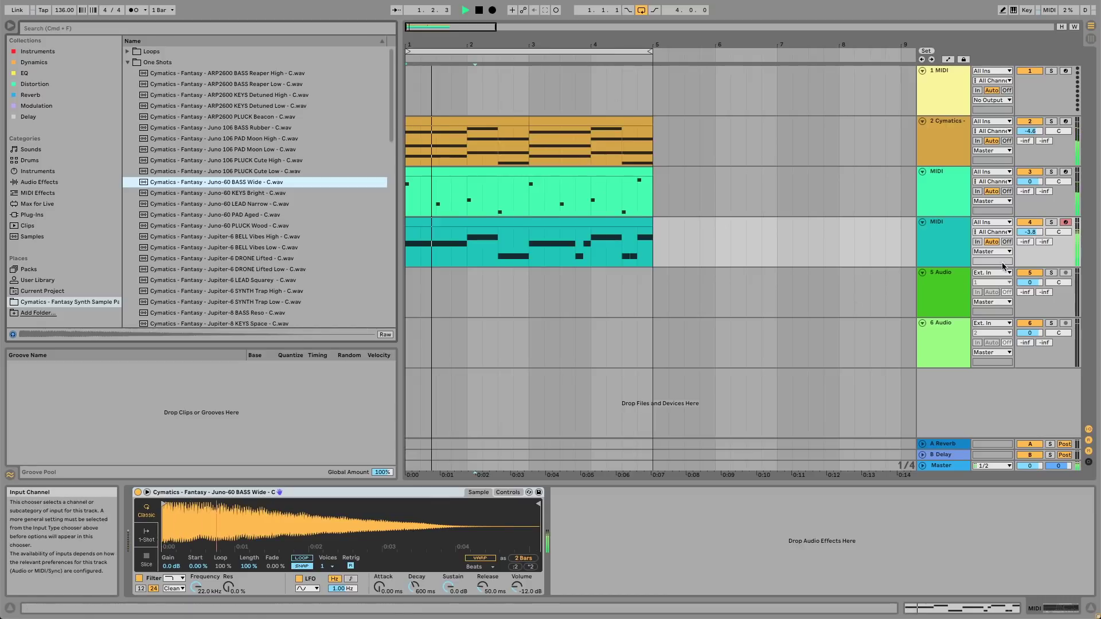
# Replay the loop while lowering the bass track's volume to -8.6 dB
pyautogui.moveTo(1030, 232); pyautogui.dragTo(1031, 237)
pyautogui.press('space')
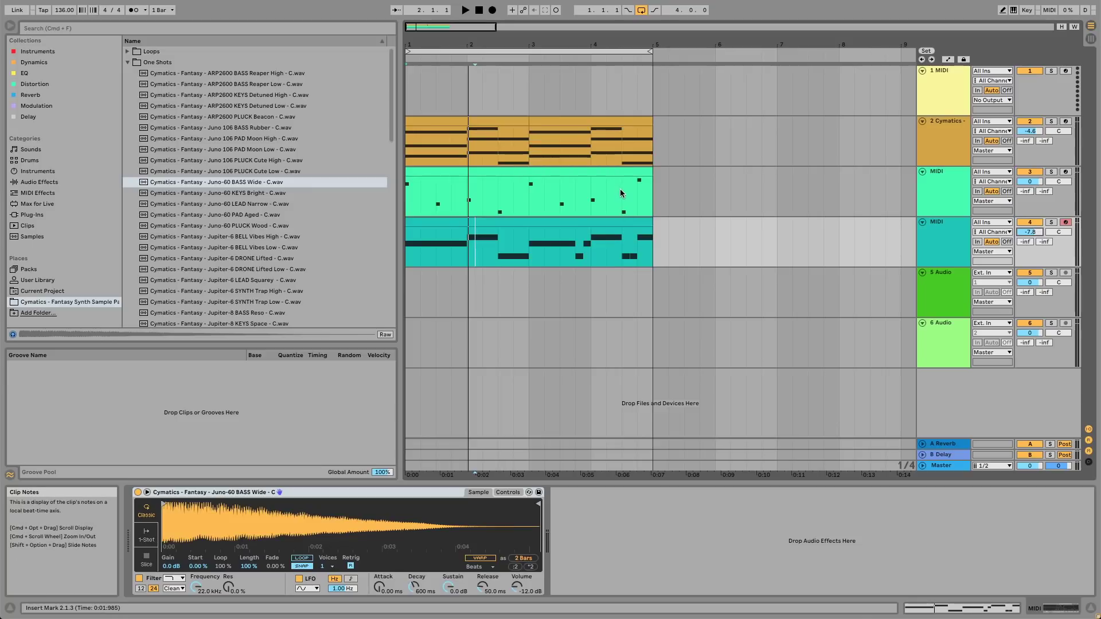
pyautogui.press('space')
pyautogui.moveTo(1029, 231); pyautogui.dragTo(1030, 231)
pyautogui.press('space')
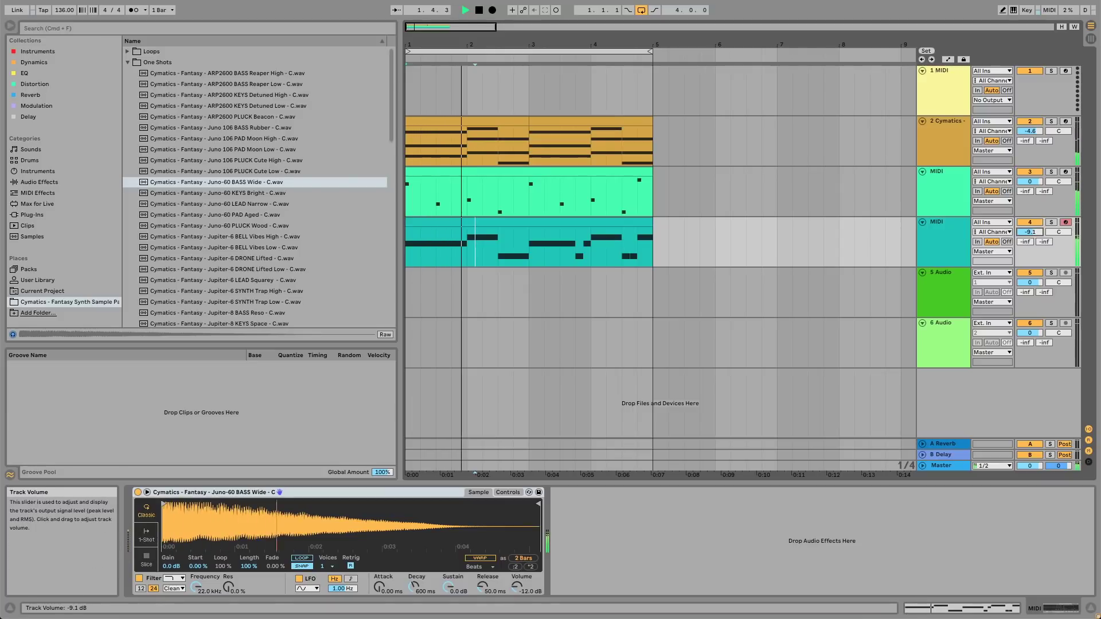
pyautogui.moveTo(1032, 233); pyautogui.dragTo(1032, 233)
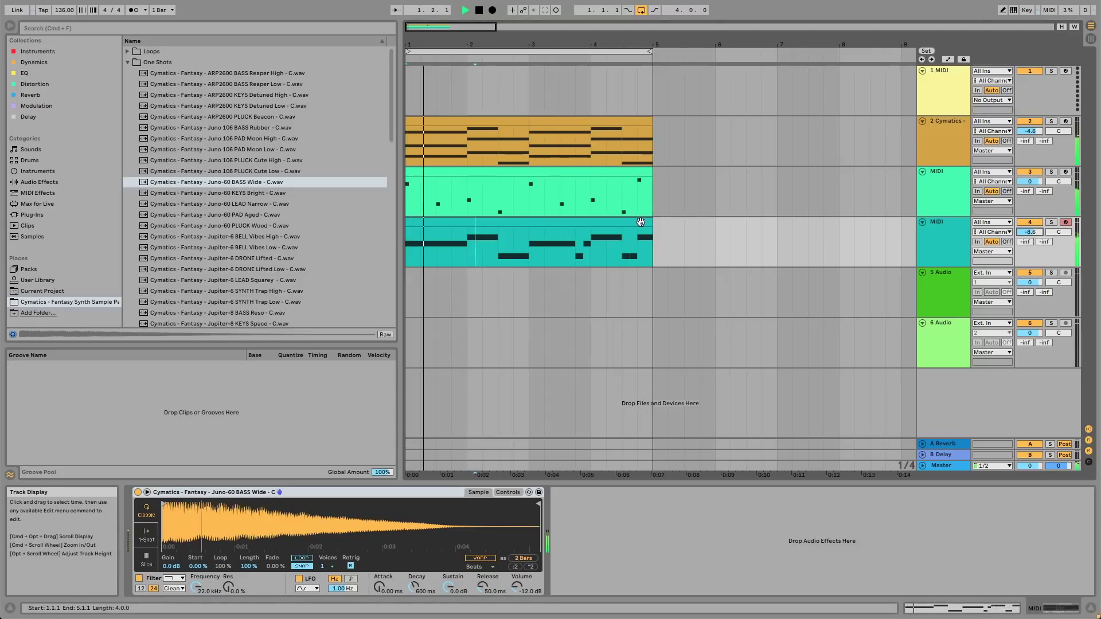
# Extend the bass clip's A#2 at 4.3 to the end of bar 4 and delete the C#3 at 4.4
pyautogui.doubleClick(623, 238)
pyautogui.scroll(-4, 995, 493)
pyautogui.moveTo(1030, 476); pyautogui.dragTo(1093, 469)
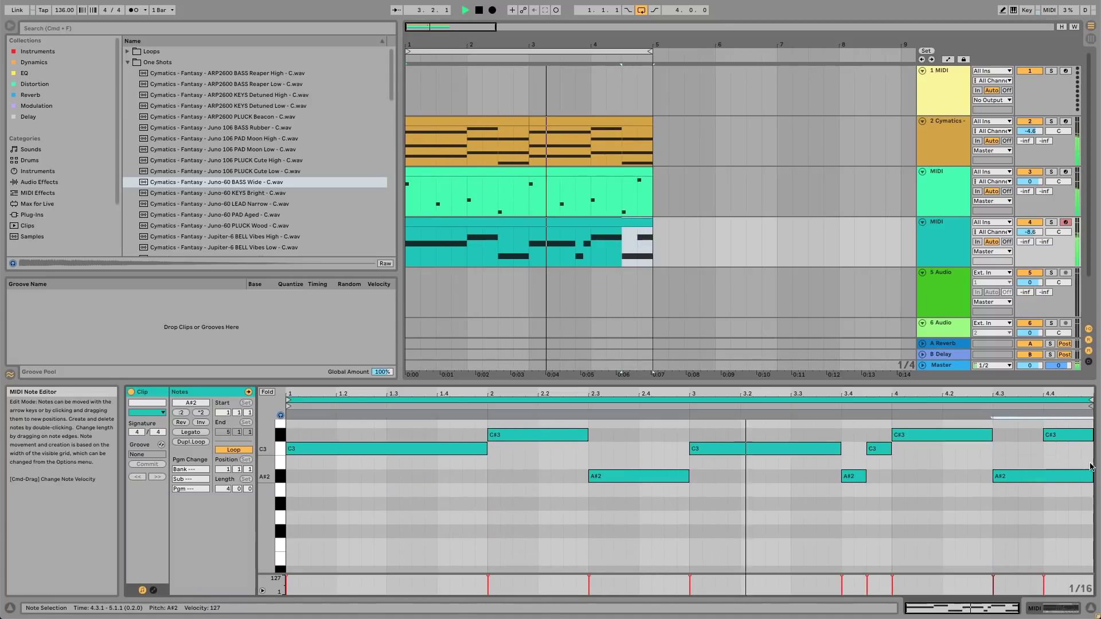
pyautogui.doubleClick(1060, 433)
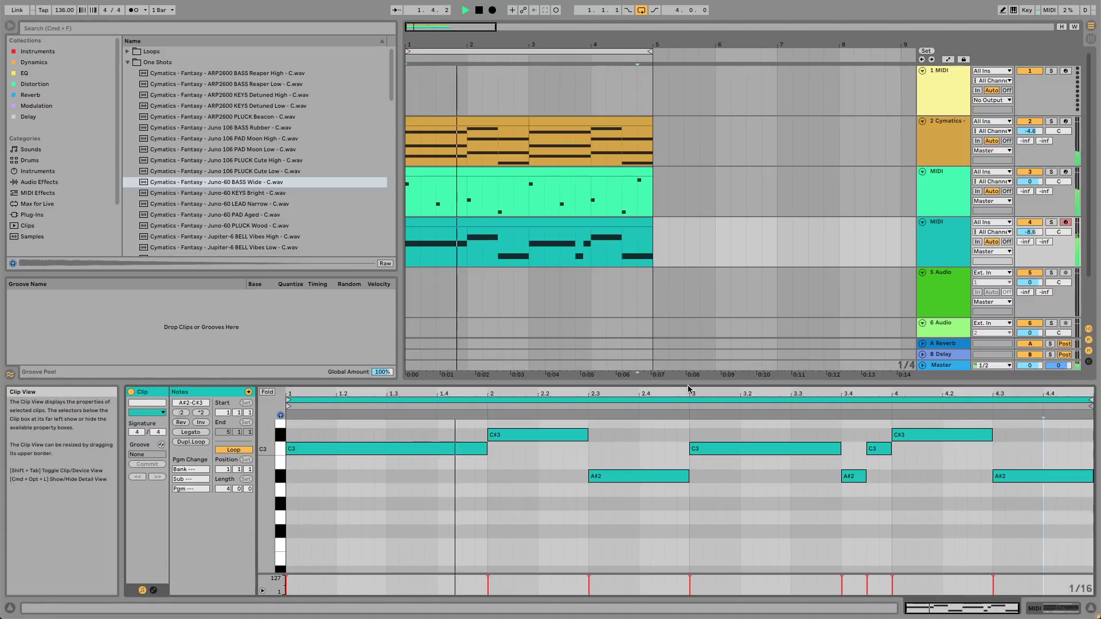
# Set the bass track's volume to -10.1 dB and insert a new MIDI track below it
pyautogui.moveTo(691, 383); pyautogui.dragTo(763, 450)
pyautogui.moveTo(1029, 231); pyautogui.dragTo(1029, 241)
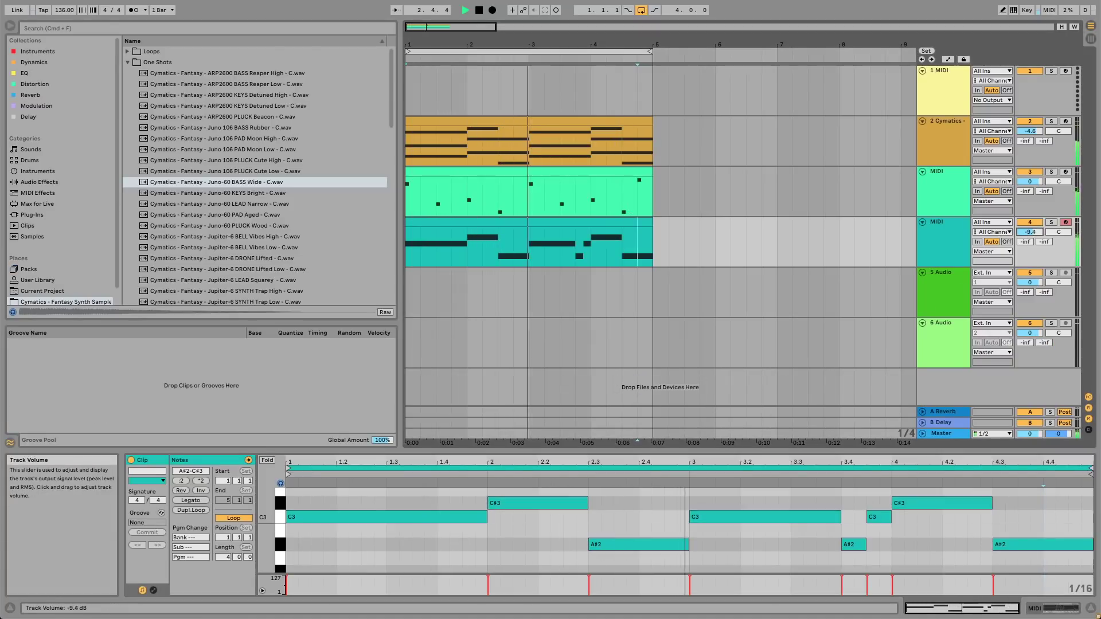
pyautogui.click(940, 235)
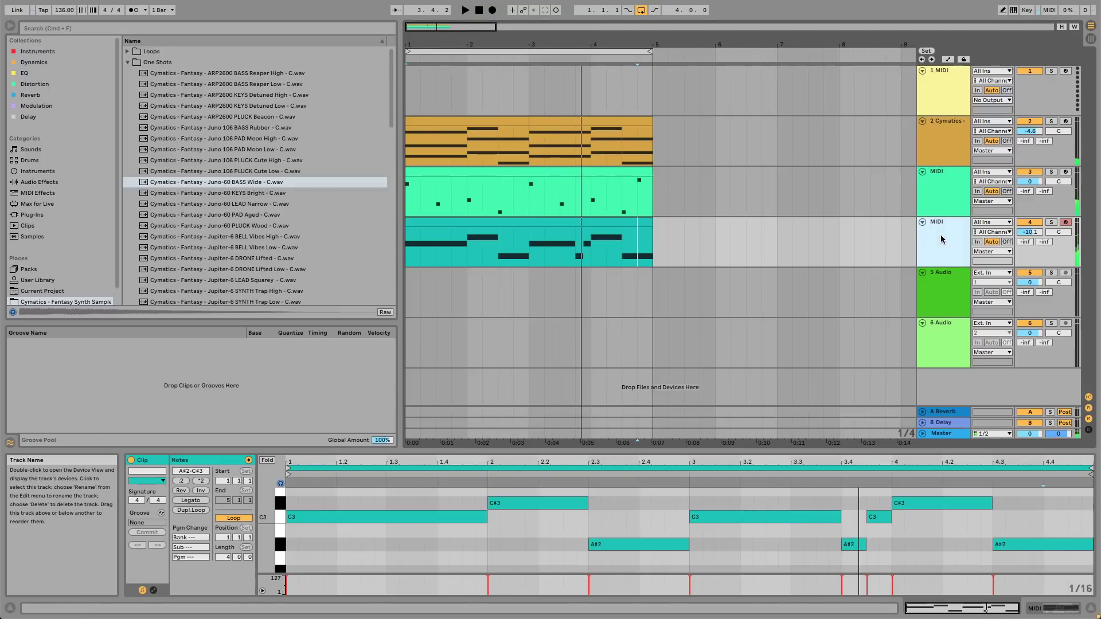
pyautogui.press('super+shift+t')
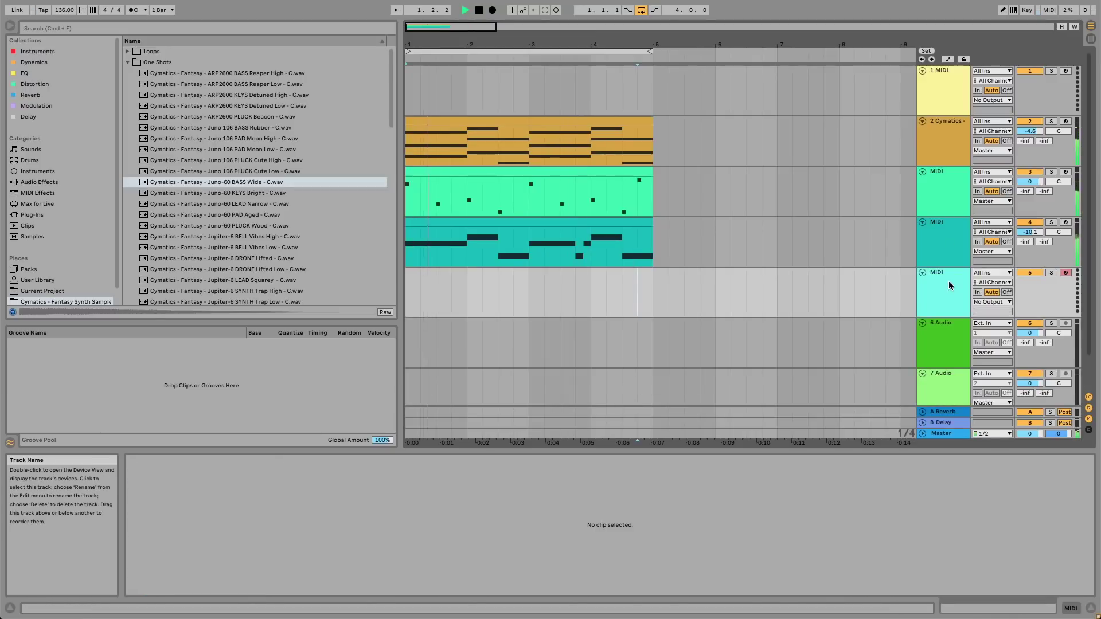
# Audition the Prophet 5 KEYS Relax High, KEYS Relax Low and LEAD Brass one-shots, returning to KEYS Relax High
pyautogui.scroll(-3, 184, 242)
pyautogui.scroll(-10, 184, 242)
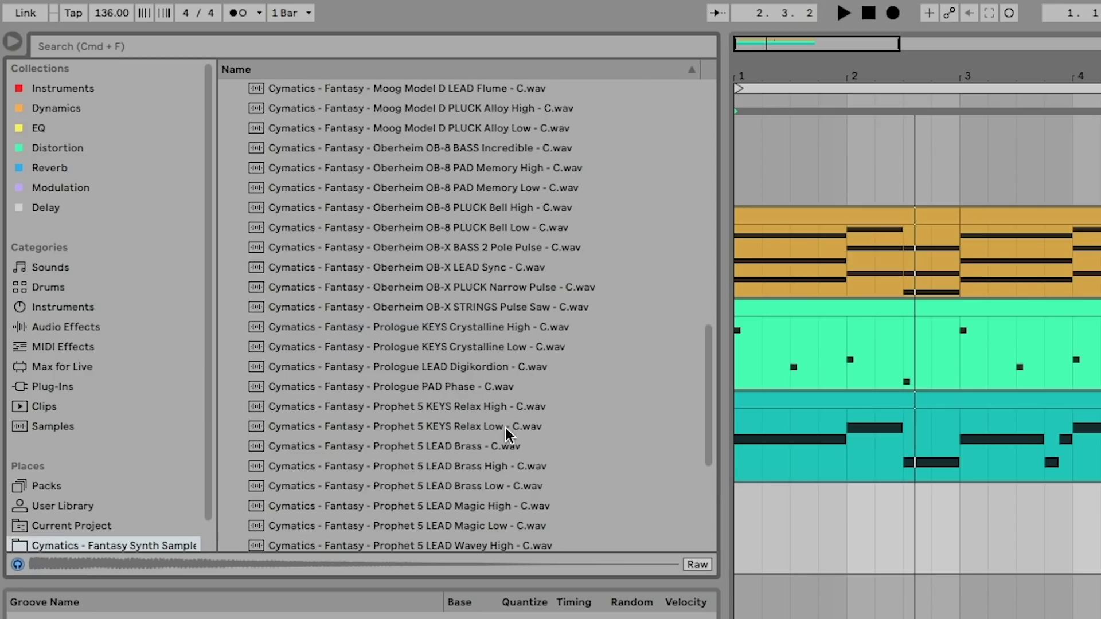
pyautogui.click(502, 411)
pyautogui.click(500, 423)
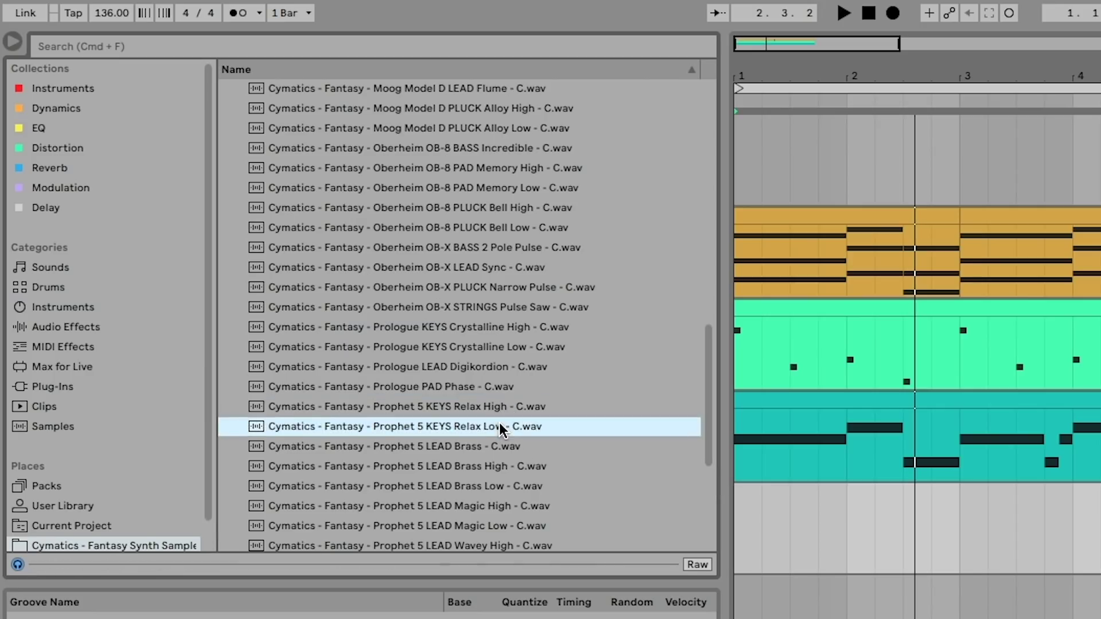
pyautogui.click(497, 440)
pyautogui.scroll(-1, 523, 415)
pyautogui.click(498, 394)
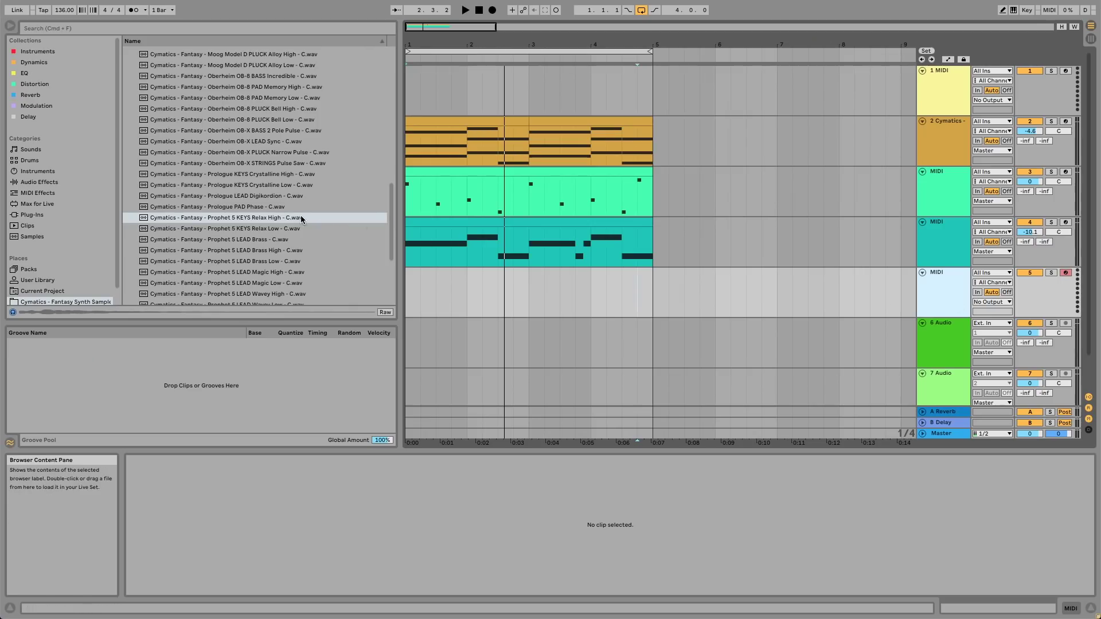
# Load the Prophet 5 KEYS Relax High one-shot into a Simpler on the new MIDI track below the bass
pyautogui.doubleClick(543, 388)
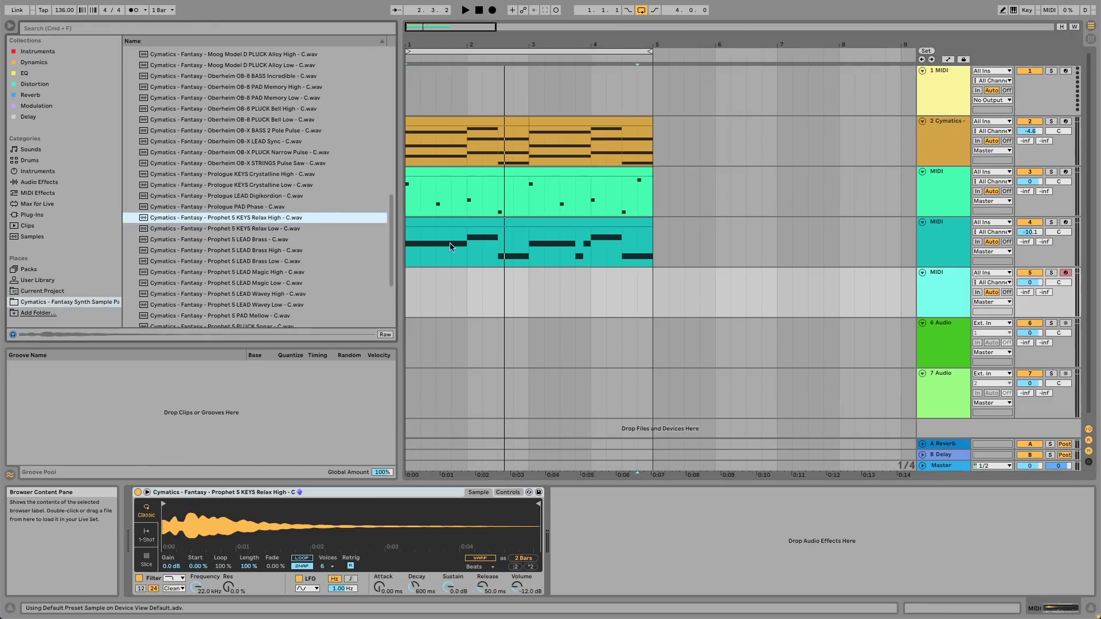
pyautogui.scroll(5, 256, 233)
pyautogui.scroll(5, 255, 233)
pyautogui.scroll(5, 254, 229)
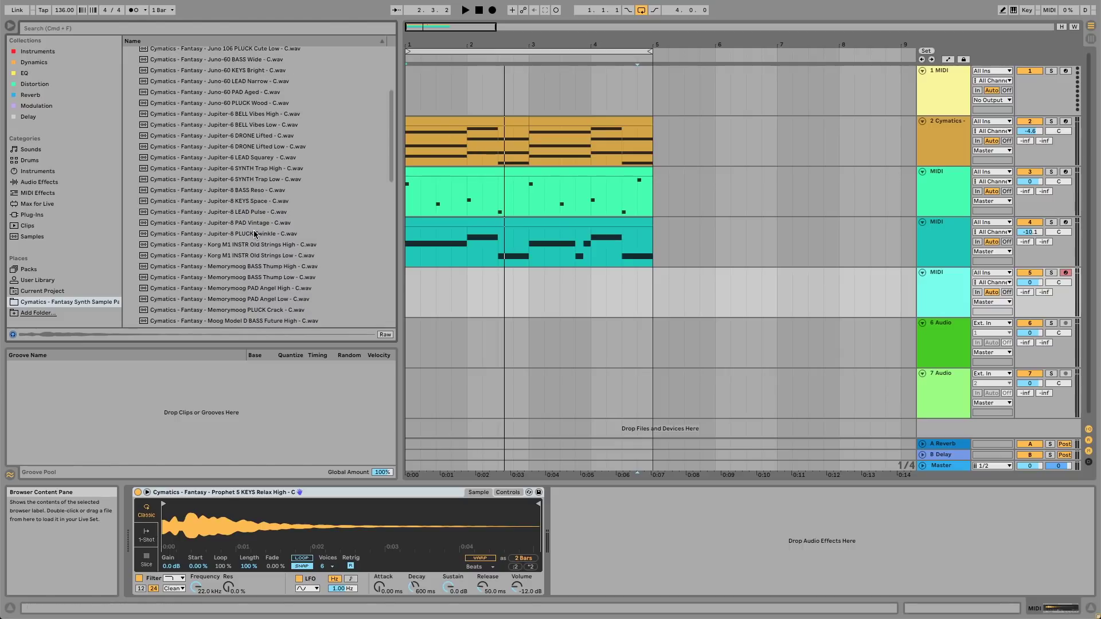
# Create an empty four-bar MIDI clip at bar 1 on the Prophet 5 track and enlarge its note editor
pyautogui.moveTo(654, 292); pyautogui.dragTo(380, 280)
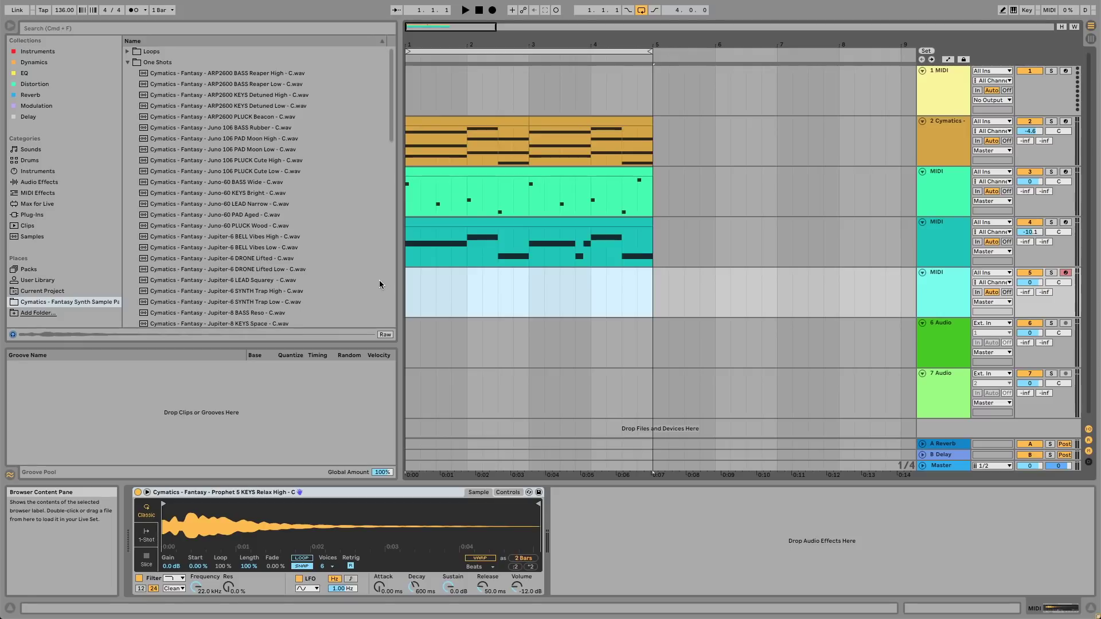
pyautogui.press('super+shift+m')
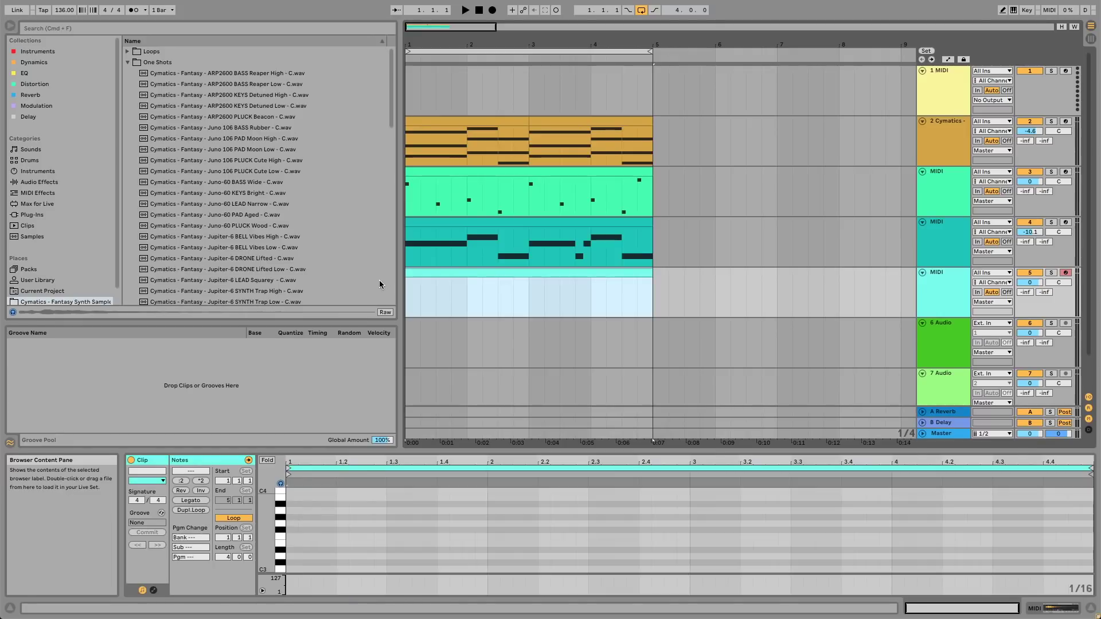
pyautogui.moveTo(562, 446); pyautogui.dragTo(566, 359)
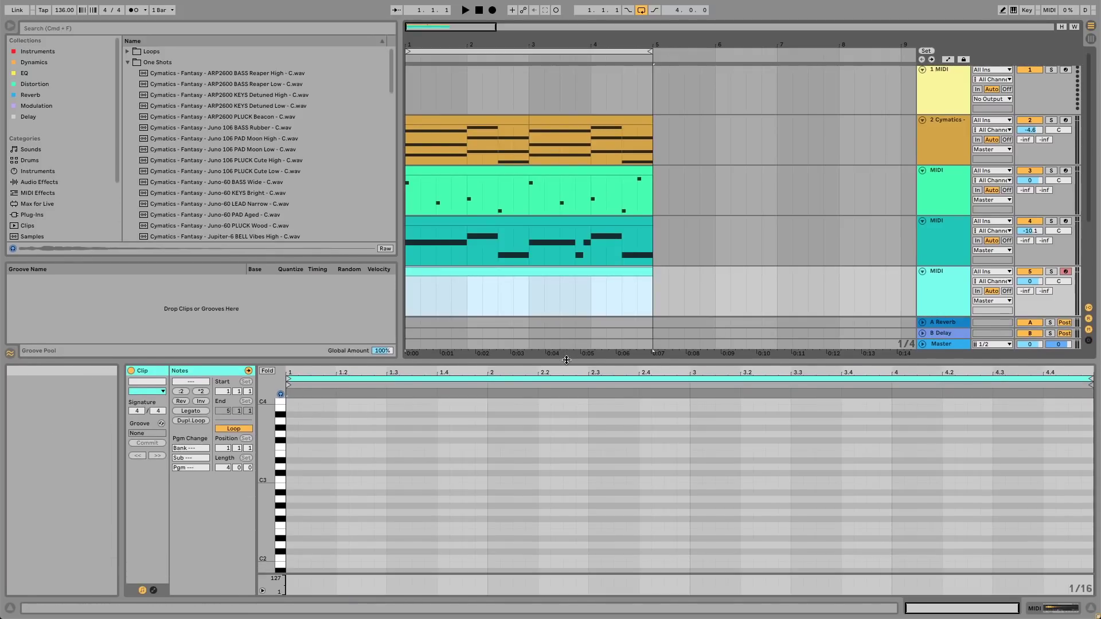
pyautogui.scroll(-2, 550, 222)
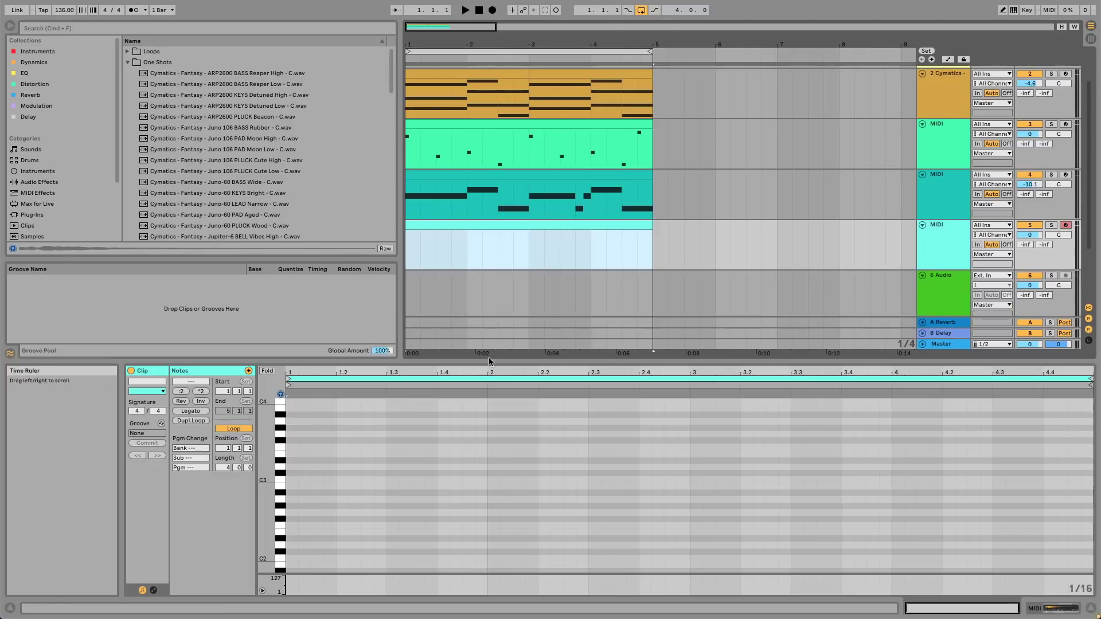
pyautogui.moveTo(486, 361); pyautogui.dragTo(493, 312)
pyautogui.scroll(-2, 541, 233)
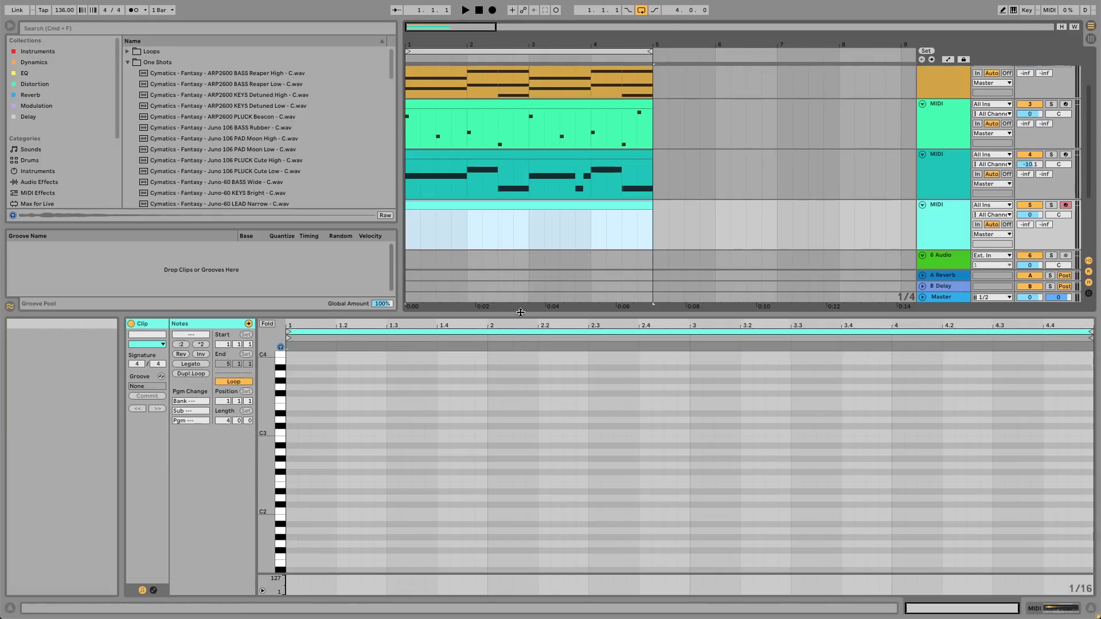
pyautogui.moveTo(520, 312); pyautogui.dragTo(520, 283)
pyautogui.scroll(-2, 519, 231)
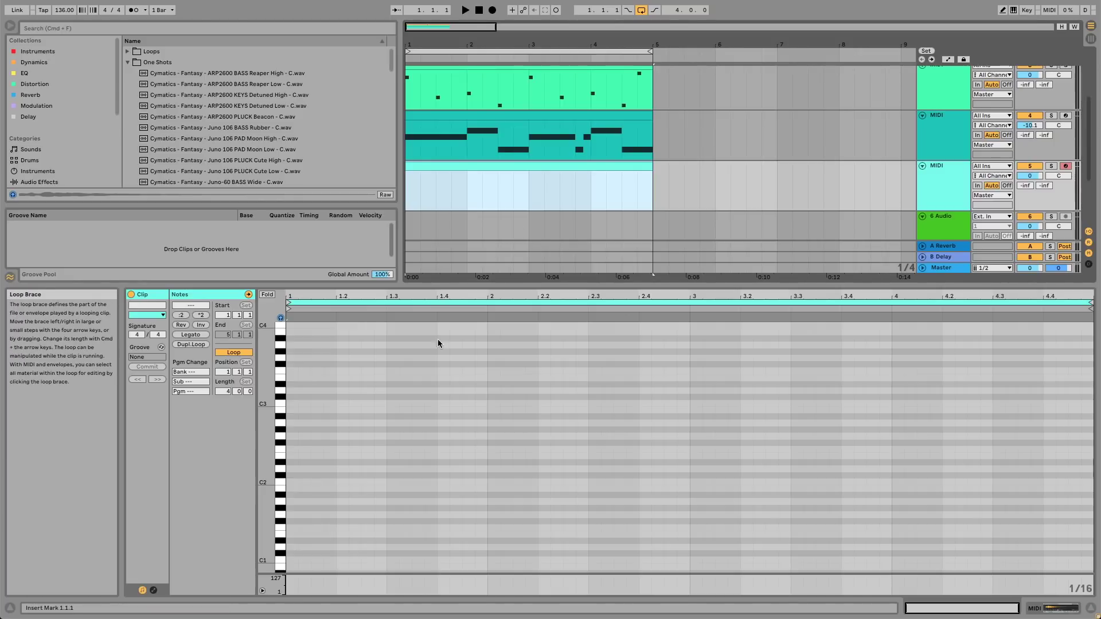
# Try a one-bar E3 note at the start of the Prophet 5 clip
pyautogui.click(324, 449)
pyautogui.press('b')
pyautogui.click(294, 383)
pyautogui.press('b')
pyautogui.moveTo(295, 377); pyautogui.dragTo(486, 386)
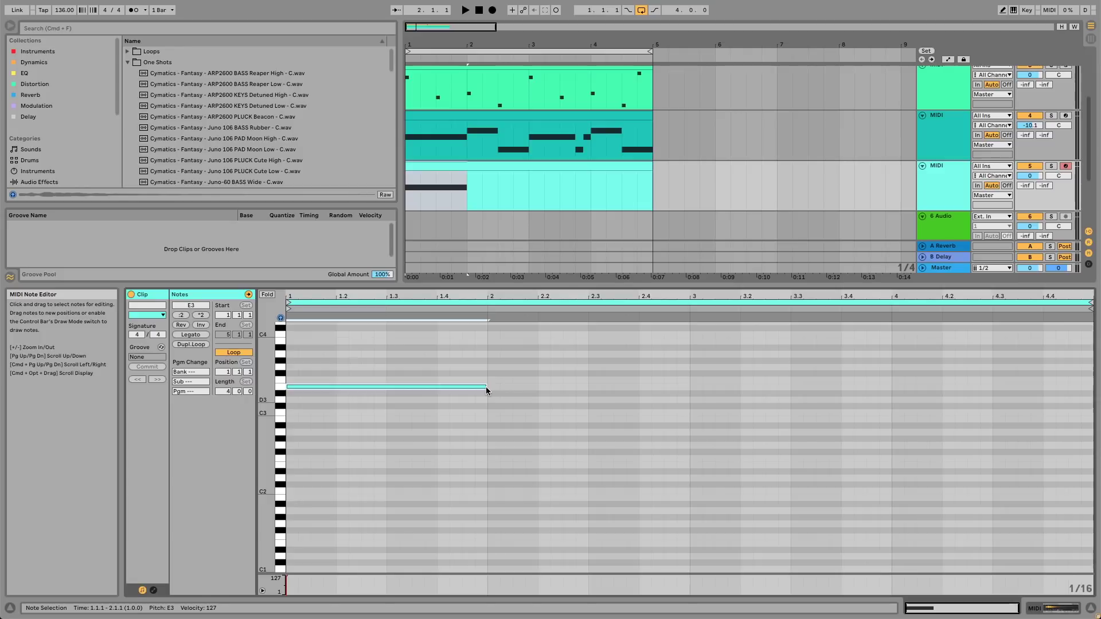
pyautogui.press('space')
pyautogui.moveTo(439, 386); pyautogui.dragTo(442, 399)
pyautogui.press('Delete')
pyautogui.press('b')
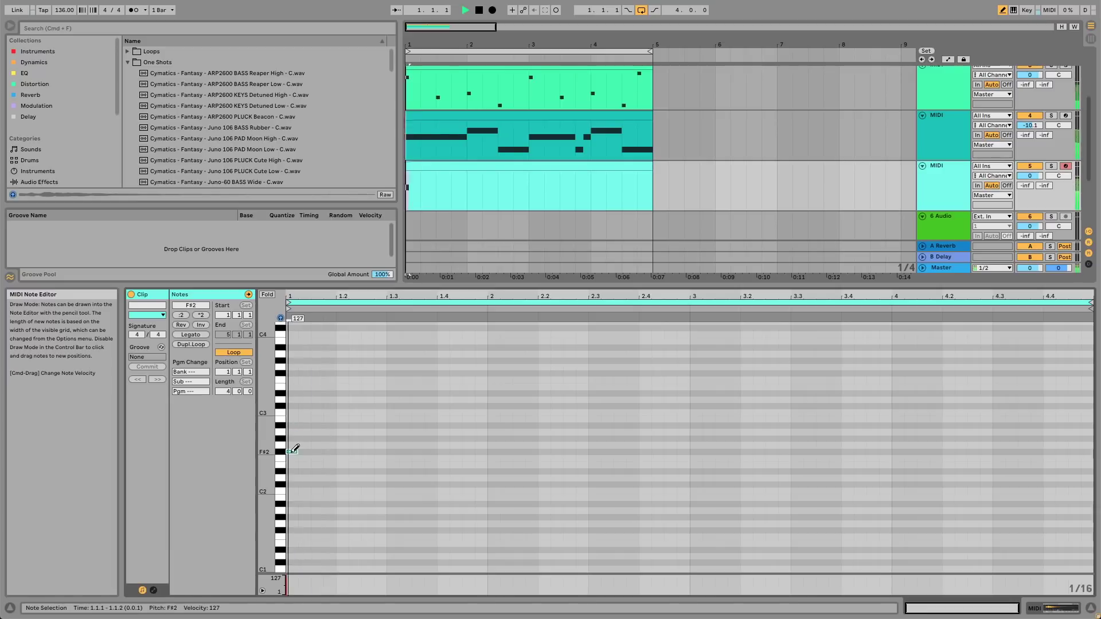
# Draw a one-bar G2 note at the start of the Prophet 5 clip and duplicate it into bar 2
pyautogui.click(291, 446)
pyautogui.moveTo(296, 446)
pyautogui.mouseDown()
pyautogui.moveTo(501, 446)
pyautogui.moveTo(492, 441)
pyautogui.mouseUp()
pyautogui.press('b')
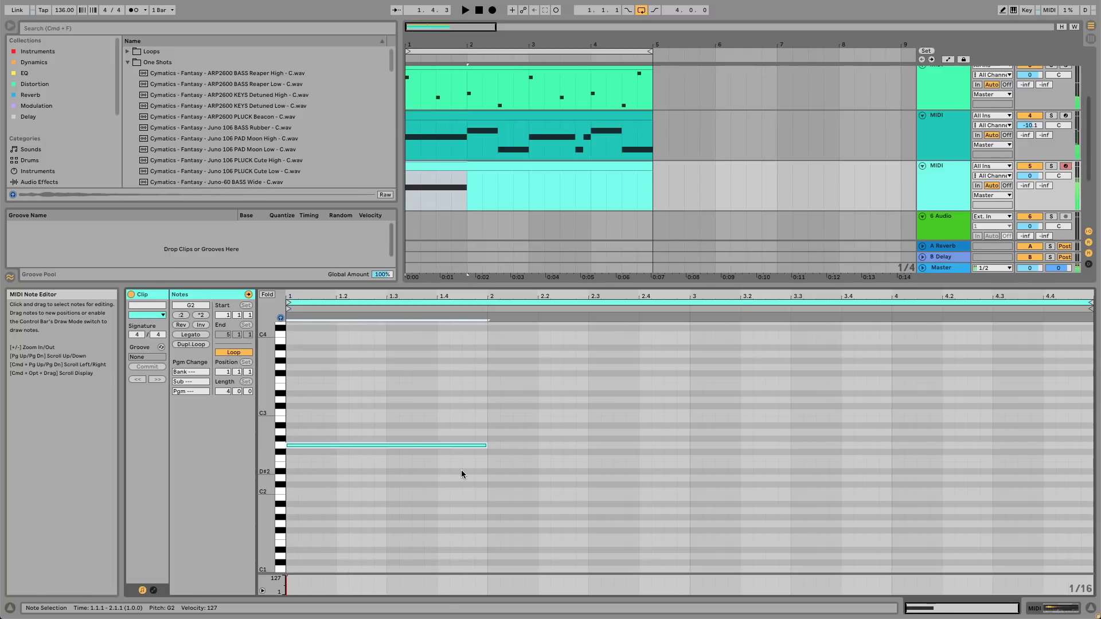
pyautogui.press('super+d')
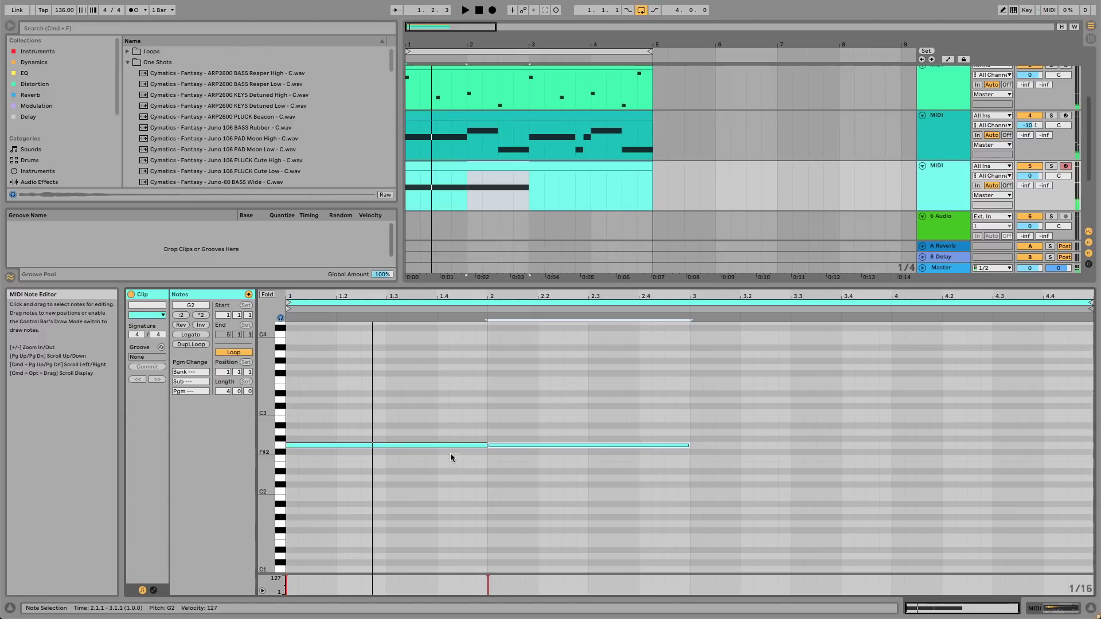
# Shorten the first G2 to two beats and add a C3 from 1.3 to the end of bar 1
pyautogui.moveTo(487, 446); pyautogui.dragTo(385, 445)
pyautogui.press('space')
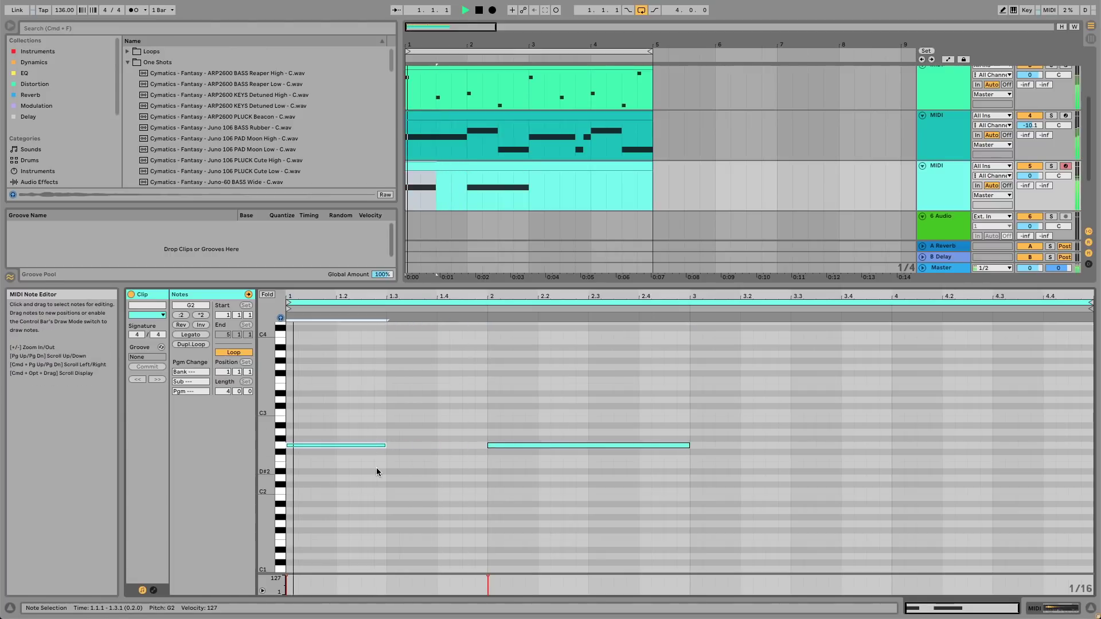
pyautogui.doubleClick(403, 414)
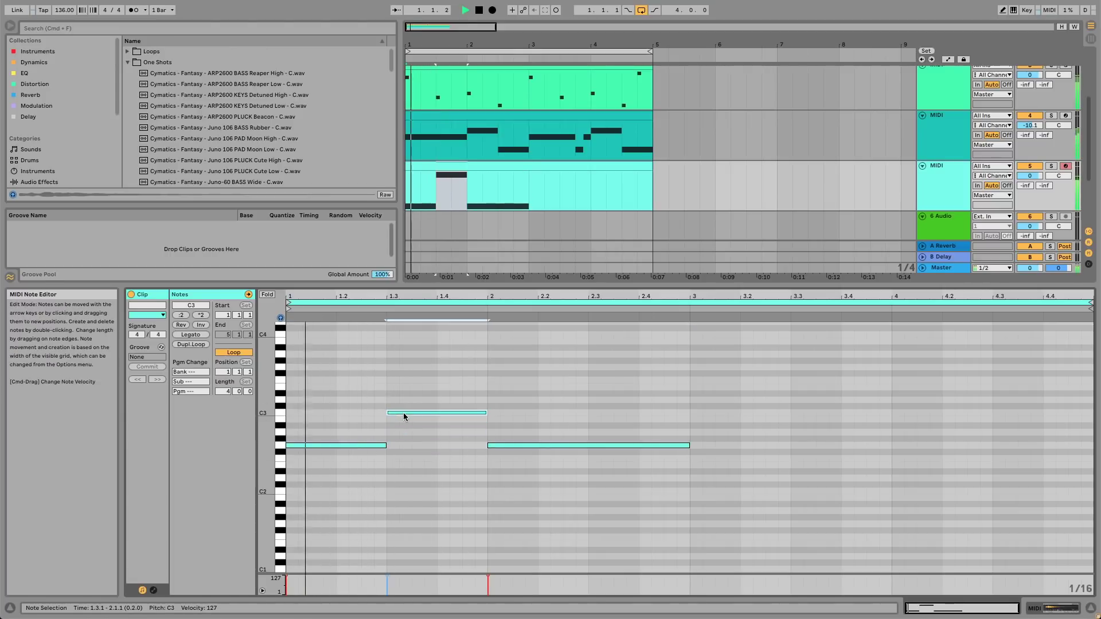
# Try a short C#3 at the start of bar 2, then delete both it and the G2 there
pyautogui.press('b')
pyautogui.press('space')
pyautogui.click(493, 406)
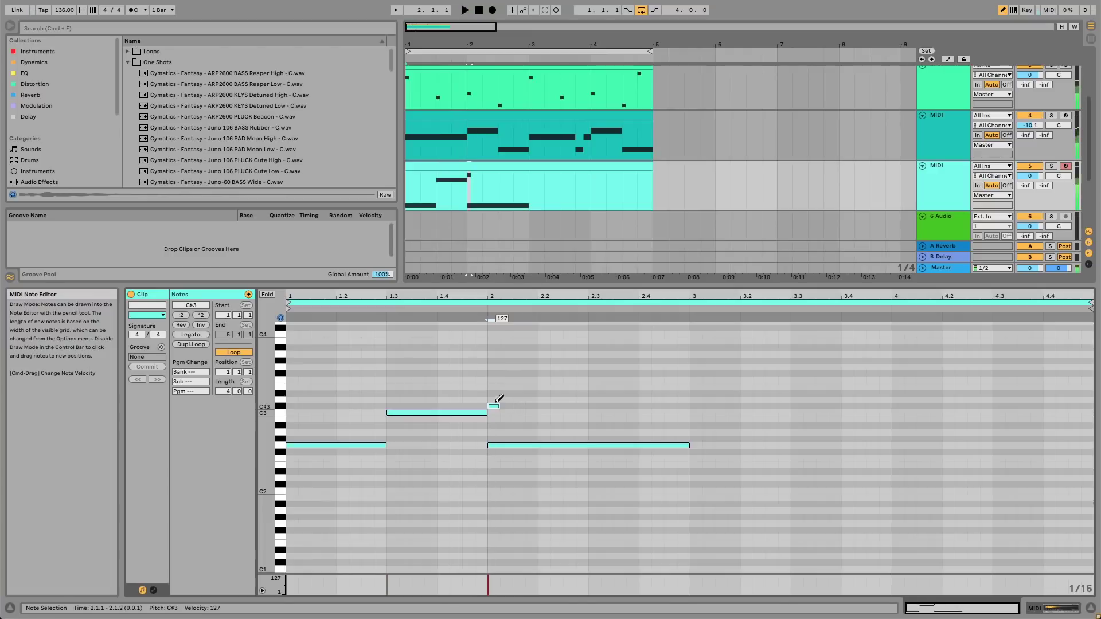
pyautogui.press('b')
pyautogui.press('space')
pyautogui.click(497, 446)
pyautogui.press('Delete')
pyautogui.click(493, 407)
pyautogui.press('space')
pyautogui.press('Delete')
pyautogui.press('space')
# Extend the C3 to the end of bar 2 and duplicate the two-bar phrase into bars 3 and 4
pyautogui.moveTo(487, 412); pyautogui.dragTo(688, 412)
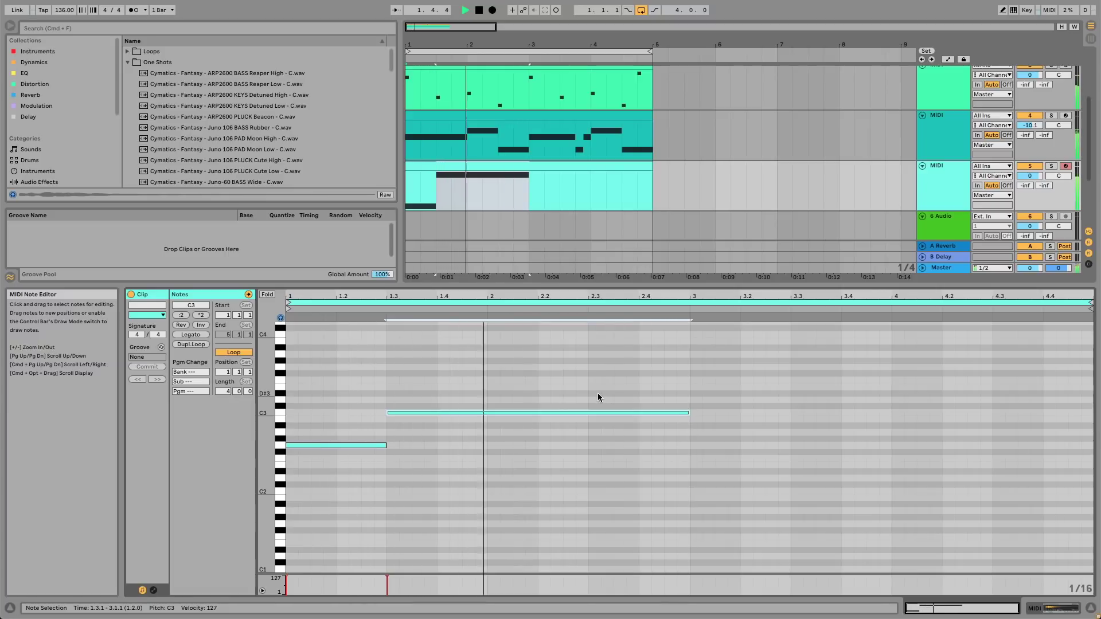
pyautogui.moveTo(487, 396); pyautogui.dragTo(345, 500)
pyautogui.press('super+d')
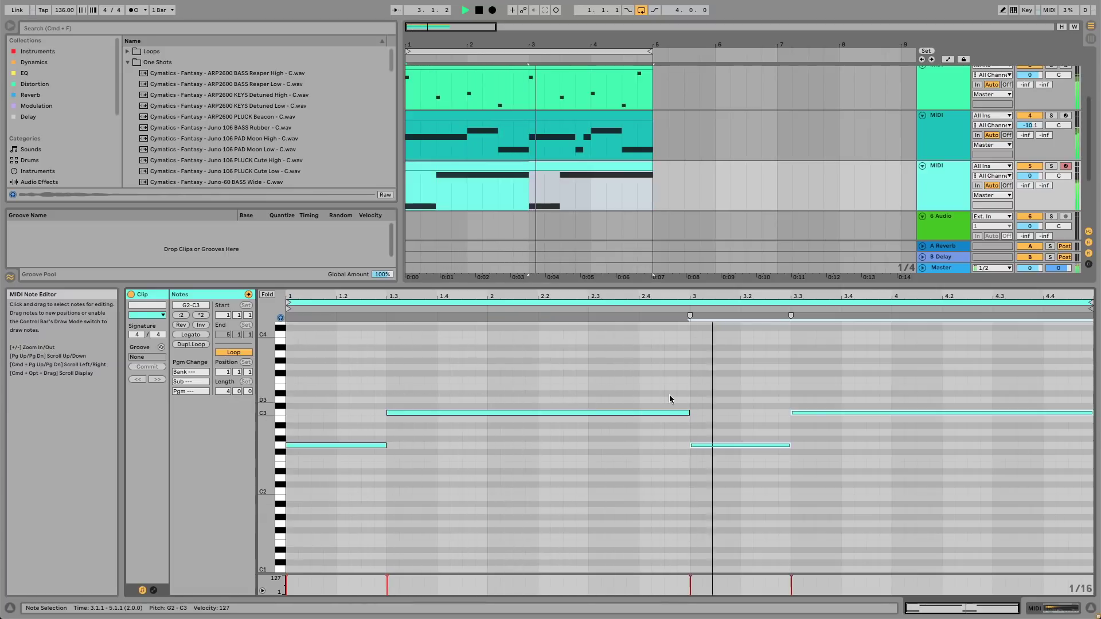
# Audition the Prophet 5 KEYS Relax Low and LEAD Brass one-shots, and replace the new track's Simpler sample with Prophet 5 LEAD Magic High
pyautogui.click(954, 177)
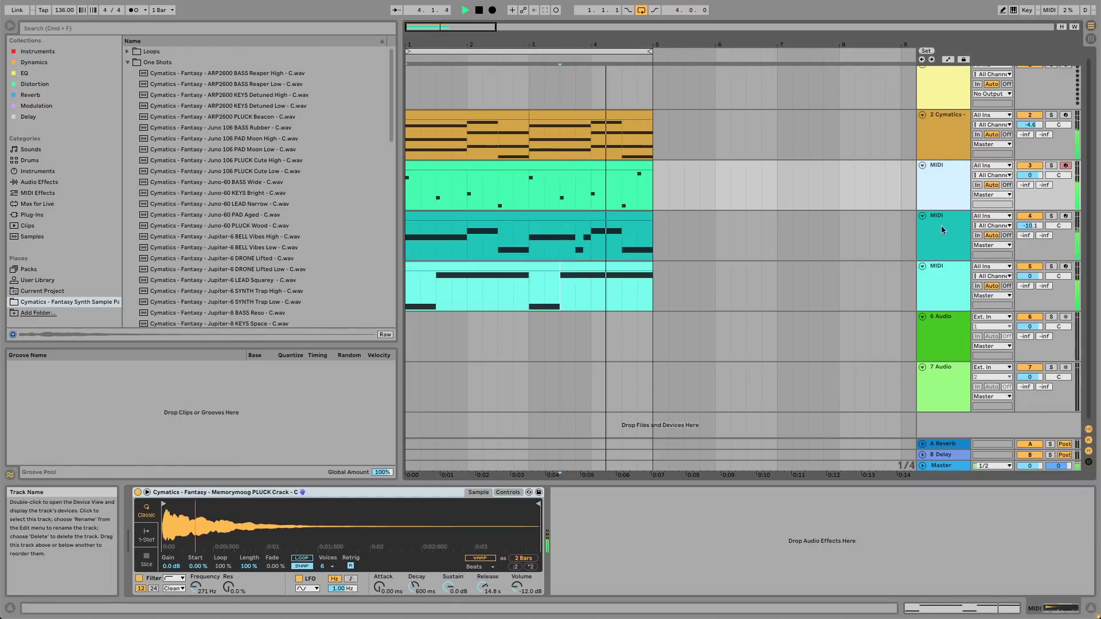
pyautogui.click(938, 278)
pyautogui.press('space')
pyautogui.scroll(-15, 312, 269)
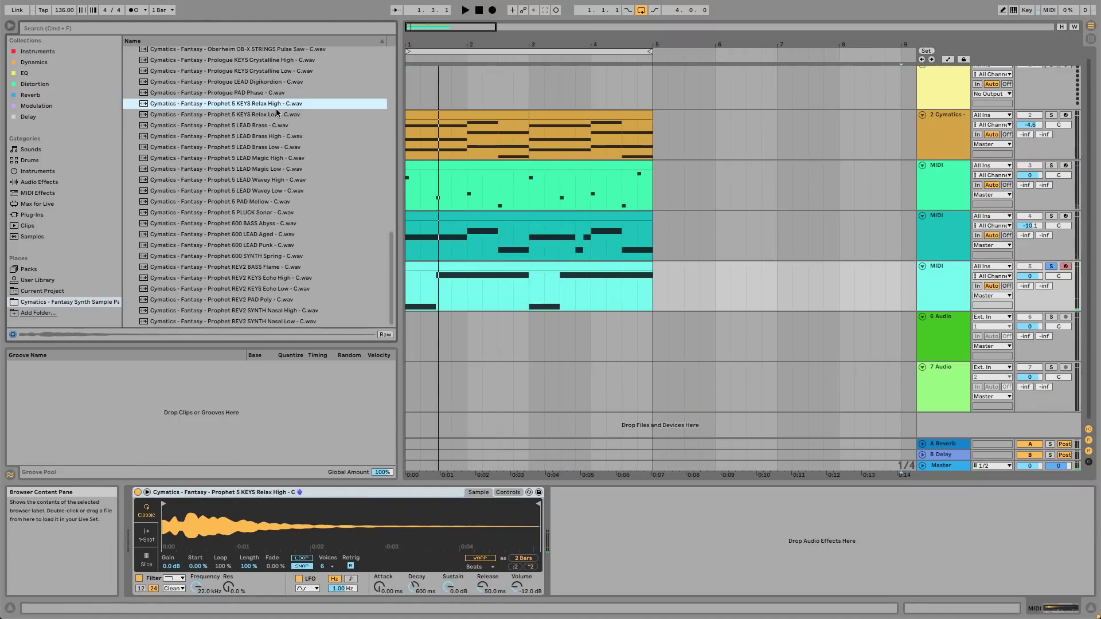
pyautogui.click(276, 114)
pyautogui.click(274, 125)
pyautogui.click(271, 136)
pyautogui.click(268, 148)
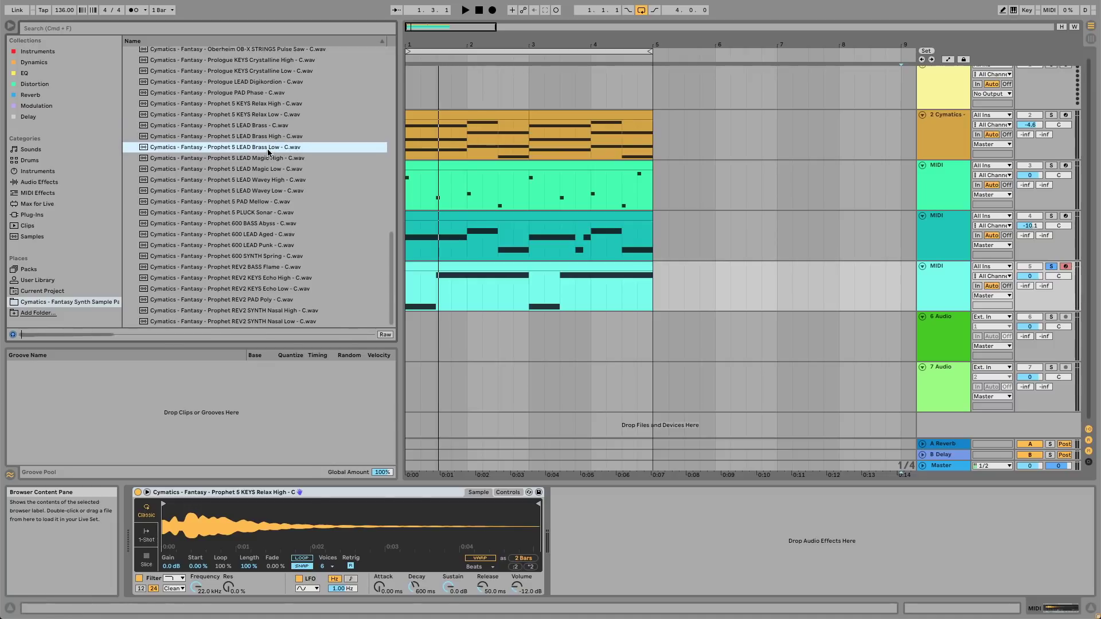
pyautogui.moveTo(265, 159); pyautogui.dragTo(338, 521)
# Play the loop from the start with the lead track unsoloed and set its volume to -7.2 dB
pyautogui.press('space')
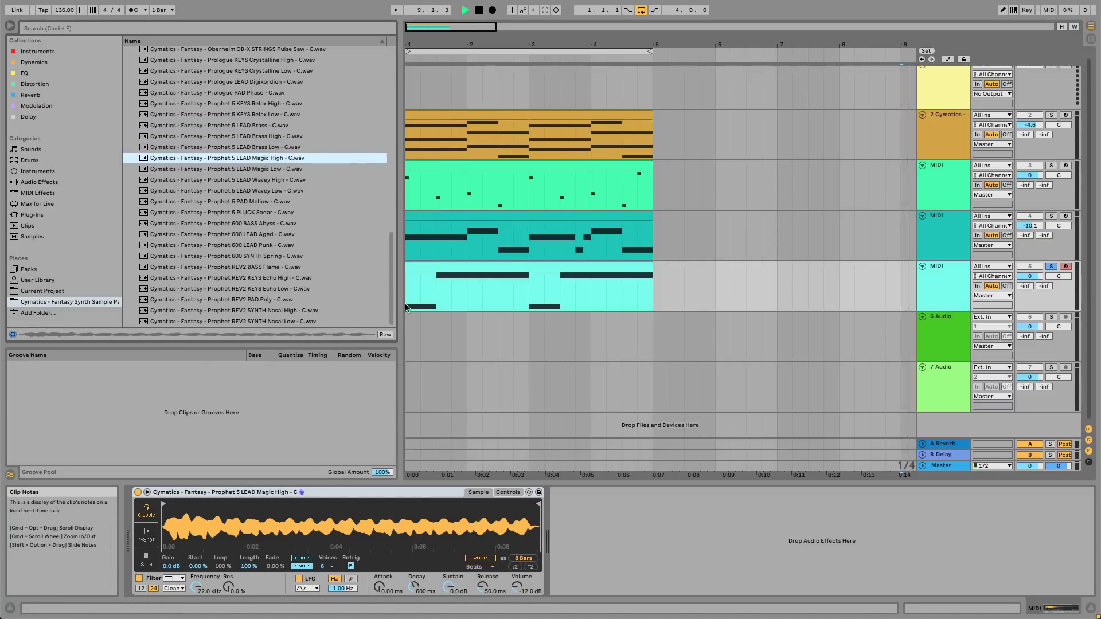
pyautogui.click(408, 287)
pyautogui.click(1050, 266)
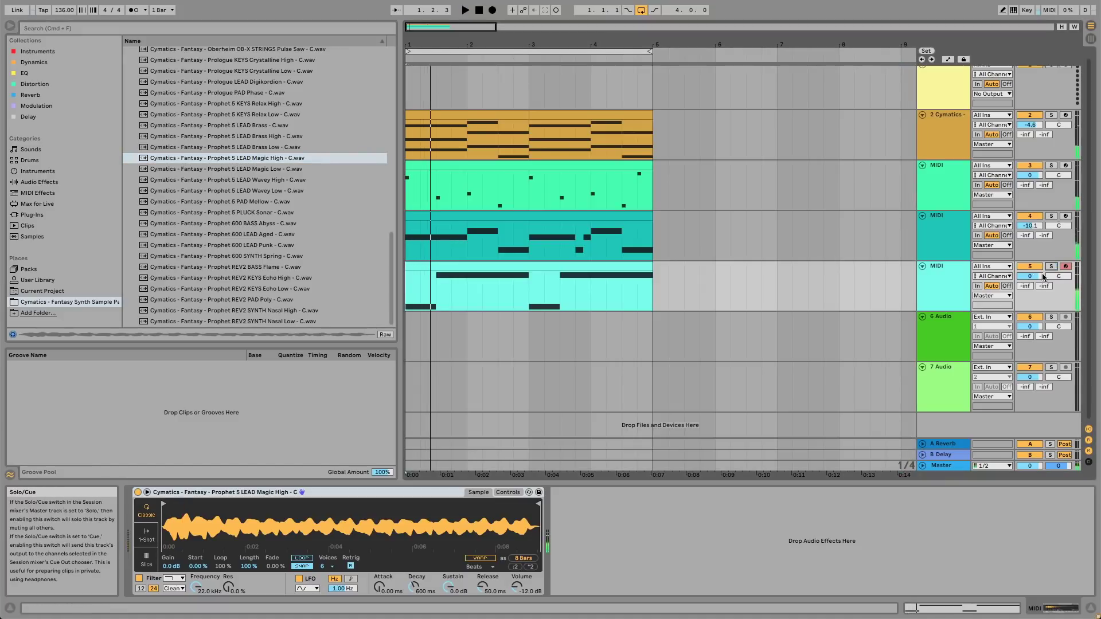
pyautogui.moveTo(1030, 276); pyautogui.dragTo(1030, 293)
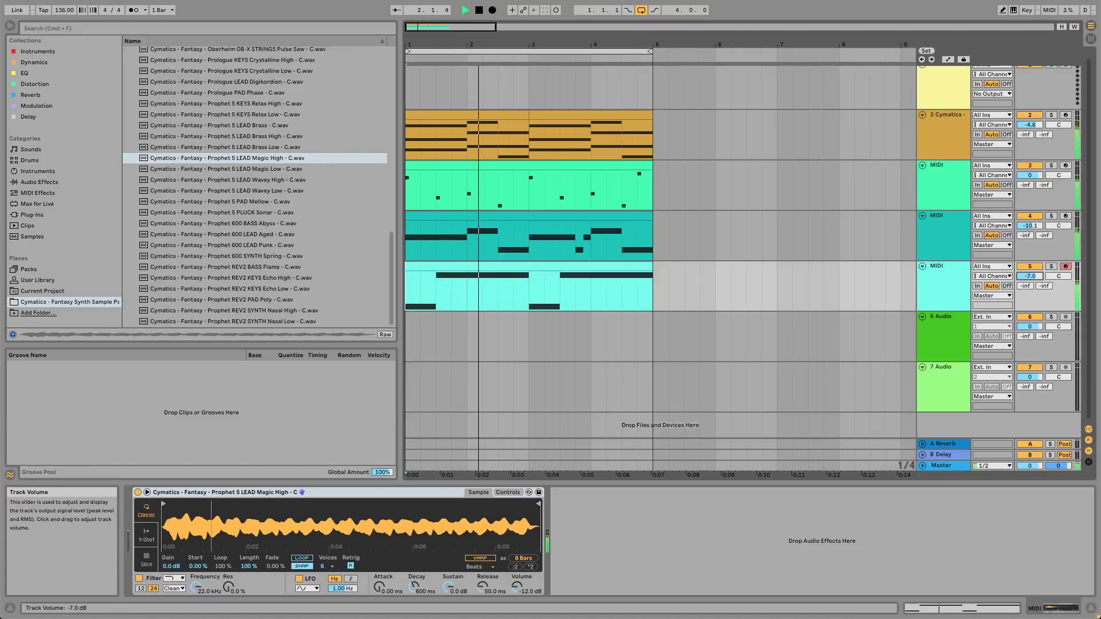
# Open the lead clip's notes and reduce the note editor's height to show more tracks during playback
pyautogui.doubleClick(579, 281)
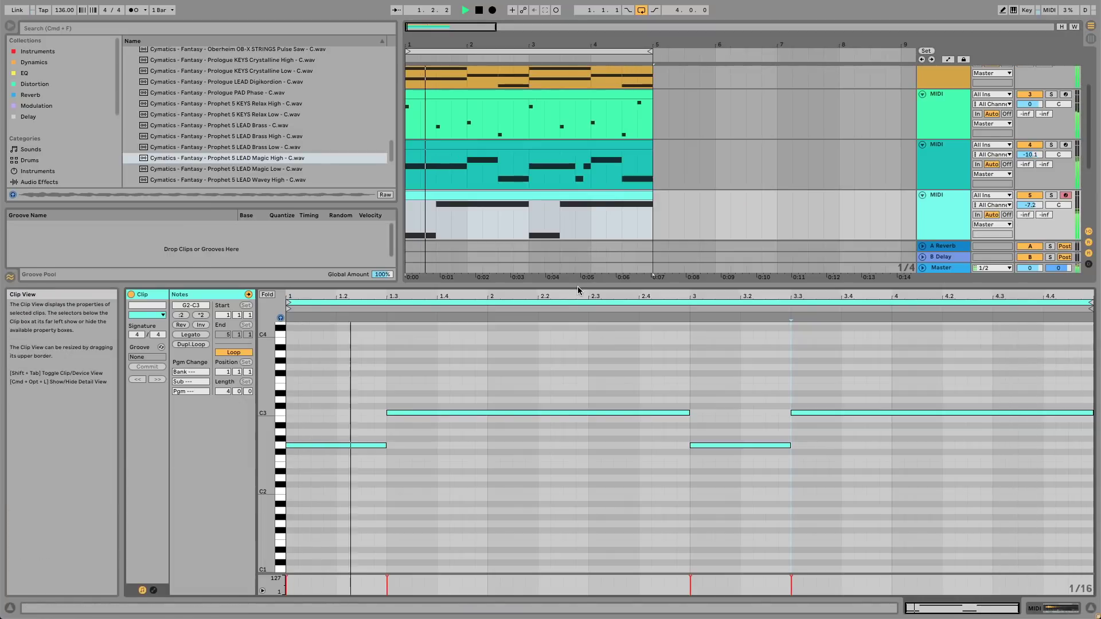
pyautogui.moveTo(577, 286); pyautogui.dragTo(576, 417)
pyautogui.scroll(2, 576, 321)
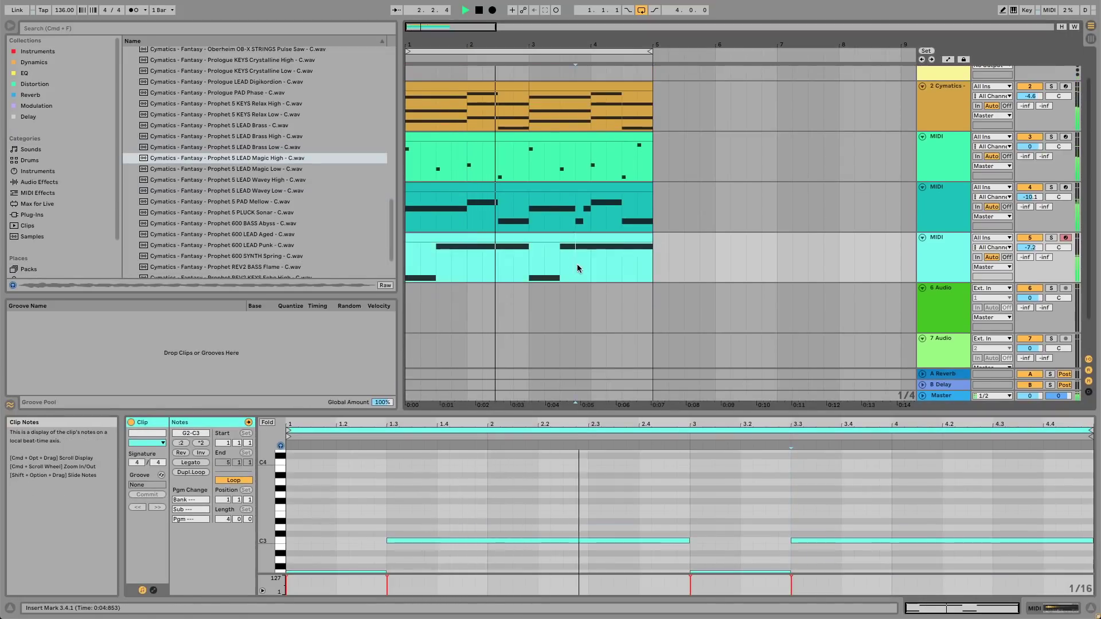
# Set the amp envelope Release of the Prophet 5 LEAD Magic High sampler to 347 ms
pyautogui.scroll(1, 579, 266)
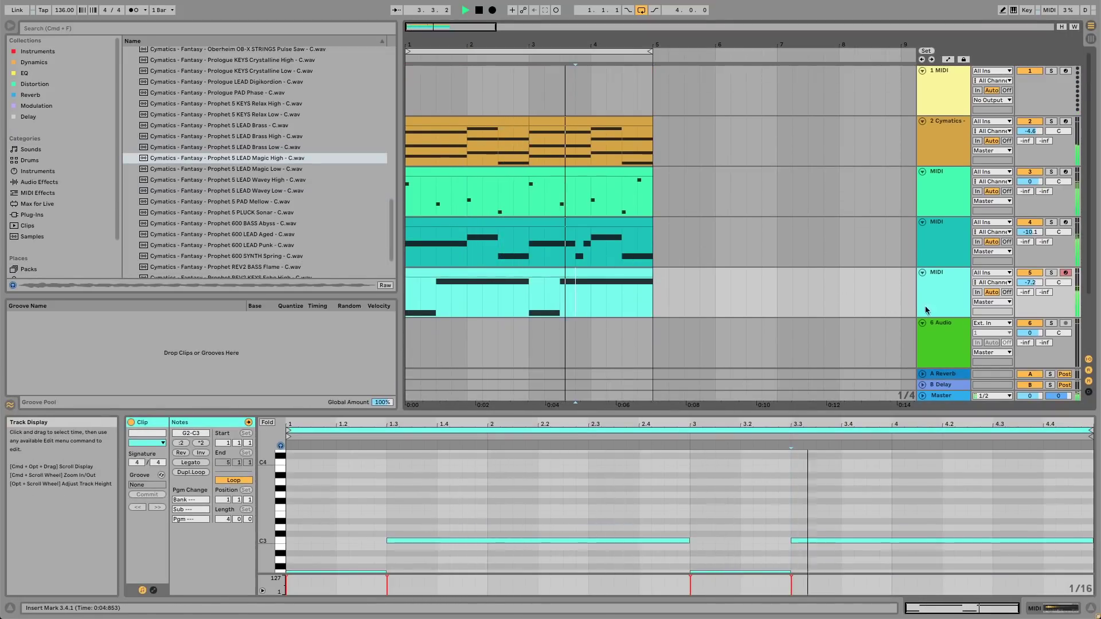
pyautogui.click(946, 293)
pyautogui.moveTo(475, 595); pyautogui.dragTo(483, 575)
pyautogui.press('space')
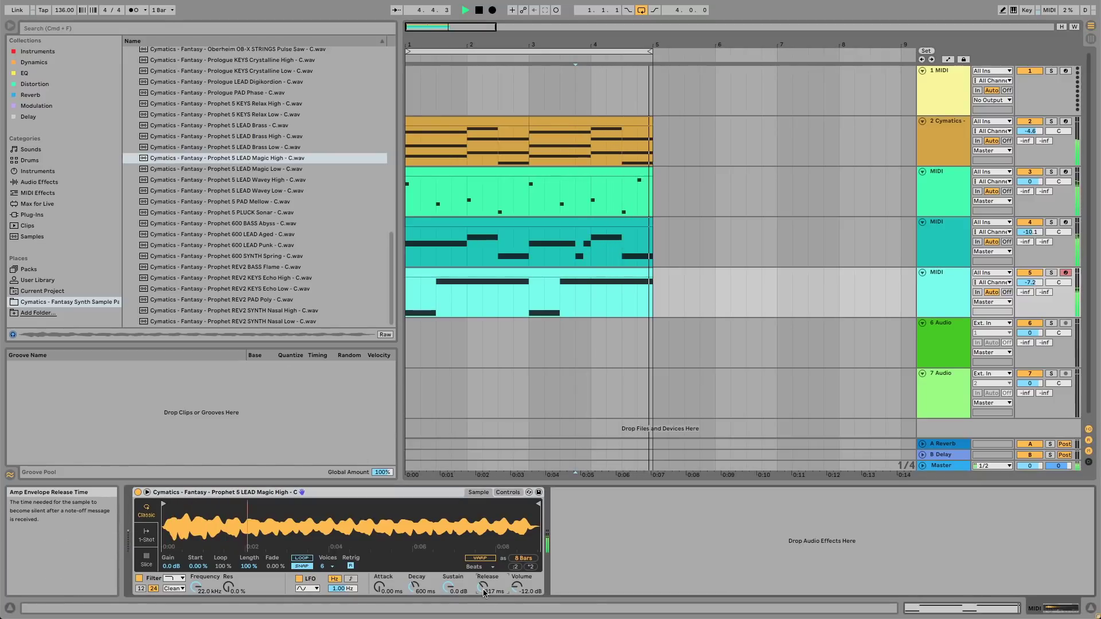
pyautogui.moveTo(483, 592); pyautogui.dragTo(483, 583)
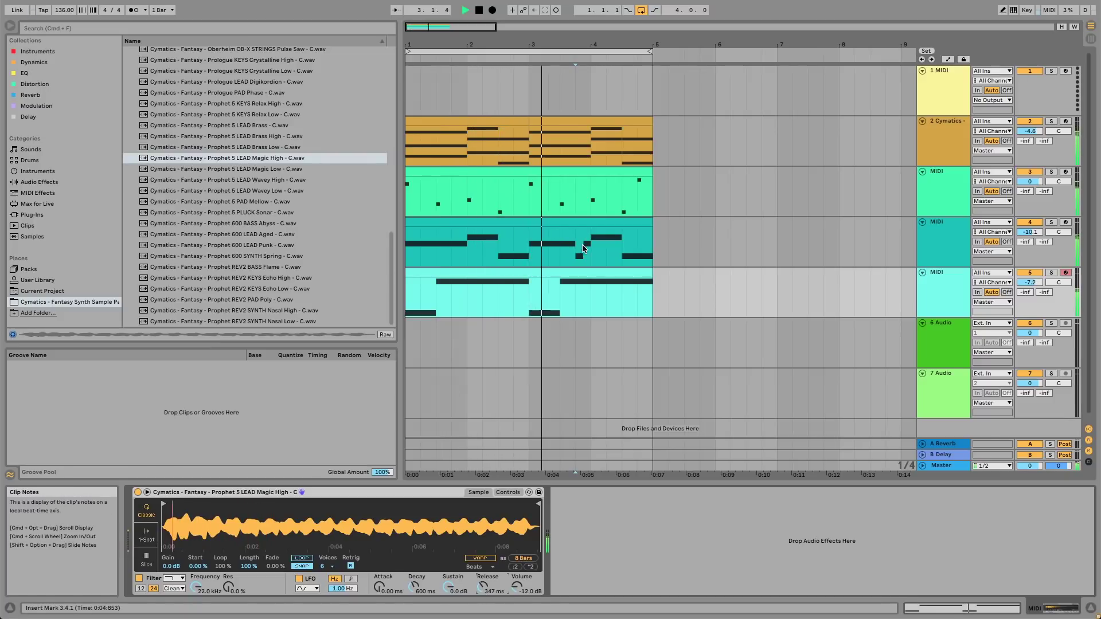
# Play the loop and lower the volume of MIDI track 4 to -11.6 dB
pyautogui.click(937, 143)
pyautogui.press('space')
pyautogui.press('space')
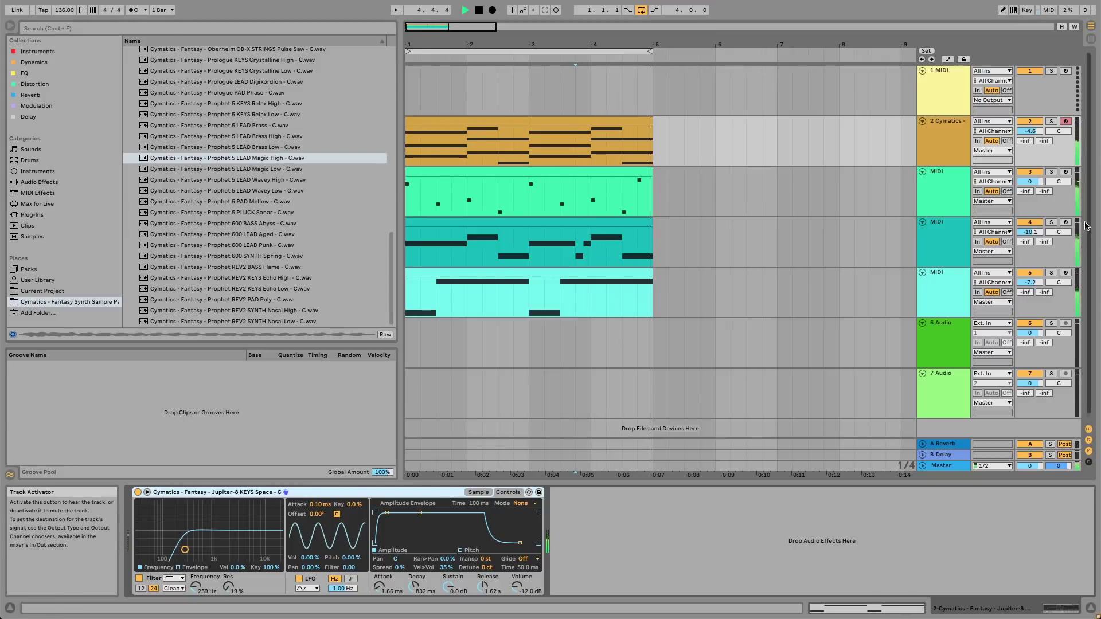
pyautogui.click(1030, 231)
pyautogui.moveTo(1030, 231); pyautogui.dragTo(1030, 236)
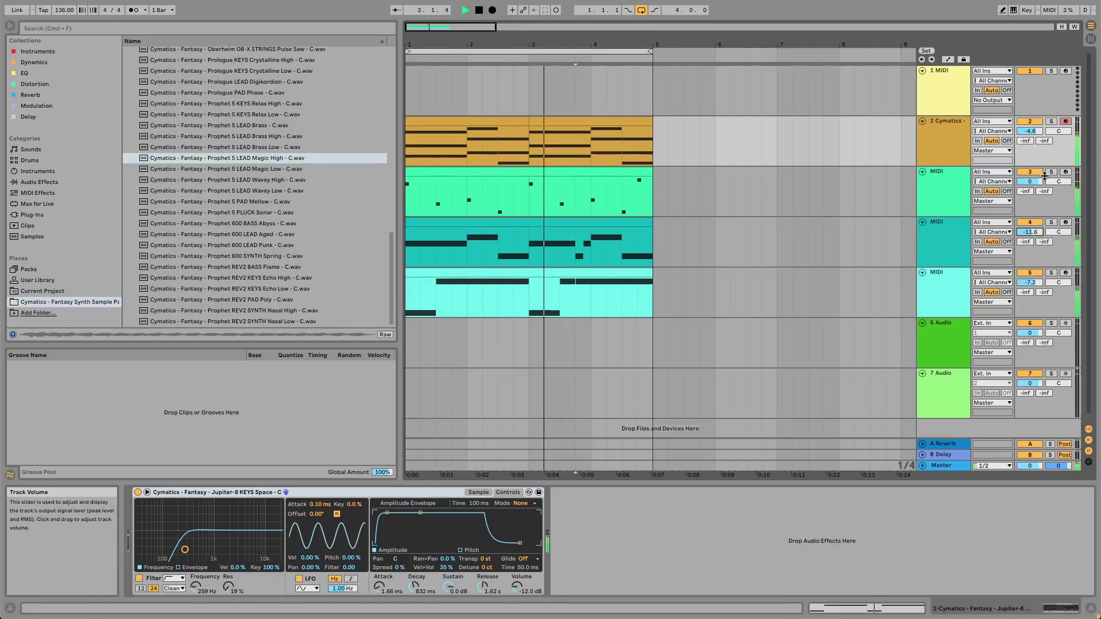
# Solo the Jupiter-8 keys track and add the Chorus audio effect to it
pyautogui.click(945, 186)
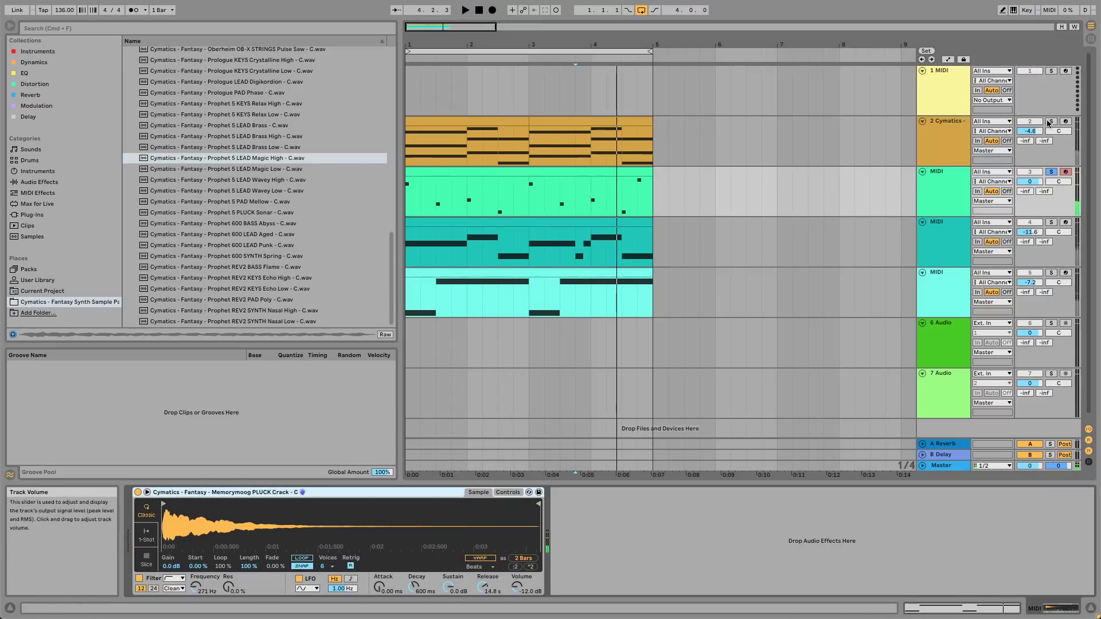
pyautogui.click(945, 136)
pyautogui.press('space')
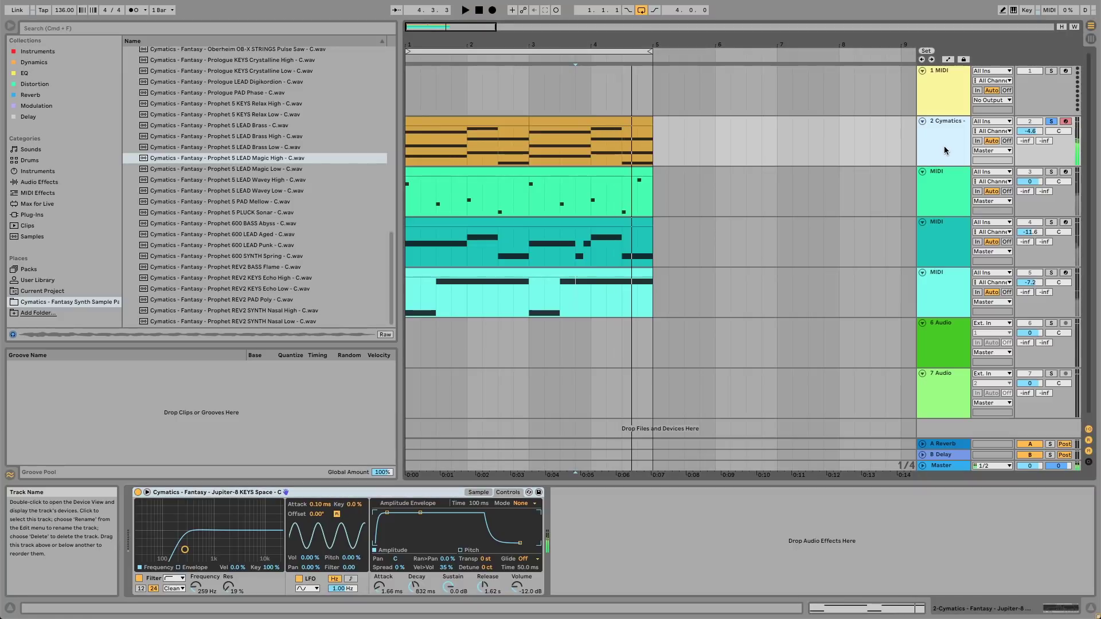
pyautogui.click(68, 183)
pyautogui.doubleClick(161, 132)
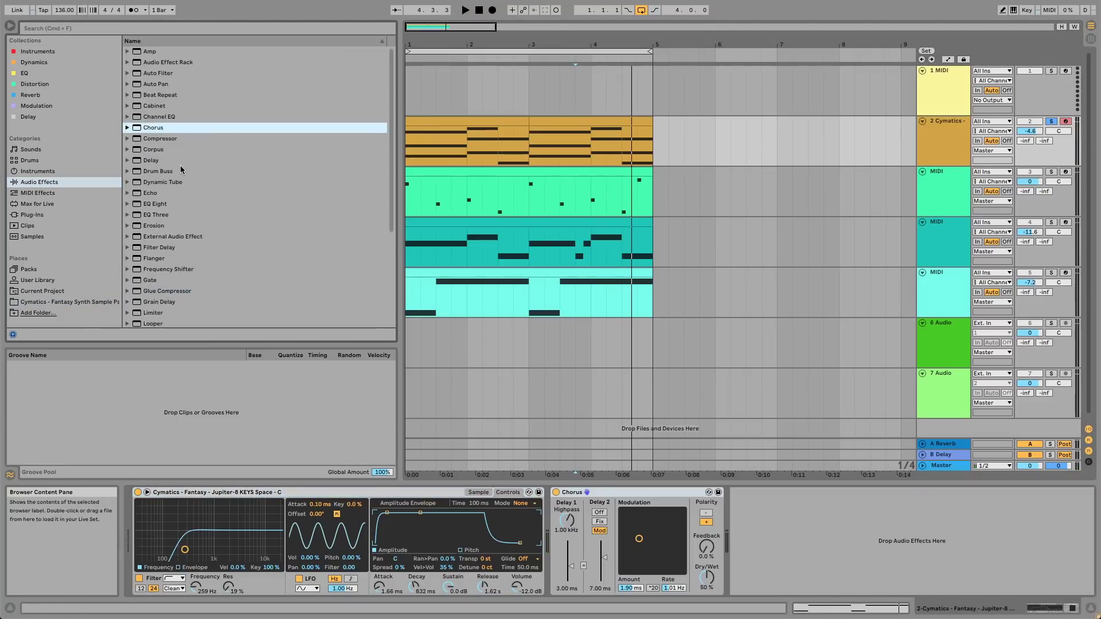
# Set the Chorus to a Rate of 2.86 Hz, an Amount of 1.43 ms and a Dry/Wet of 38 %
pyautogui.moveTo(706, 577); pyautogui.dragTo(706, 581)
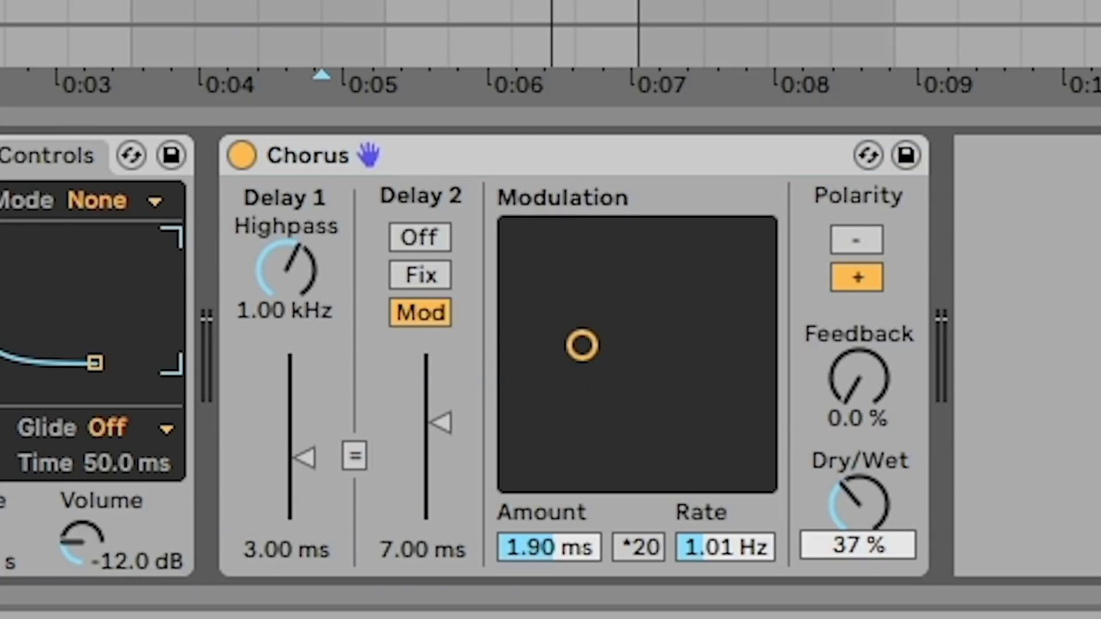
pyautogui.moveTo(858, 505); pyautogui.dragTo(859, 495)
pyautogui.moveTo(711, 547)
pyautogui.mouseDown()
pyautogui.moveTo(711, 508)
pyautogui.moveTo(710, 528)
pyautogui.mouseUp()
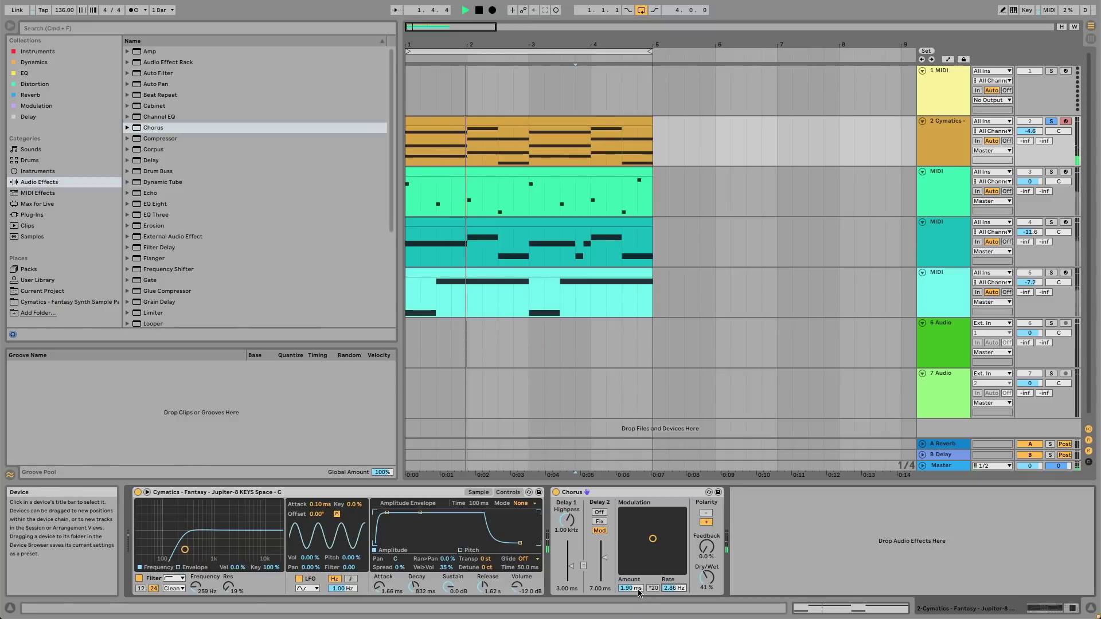
pyautogui.moveTo(639, 588); pyautogui.dragTo(639, 586)
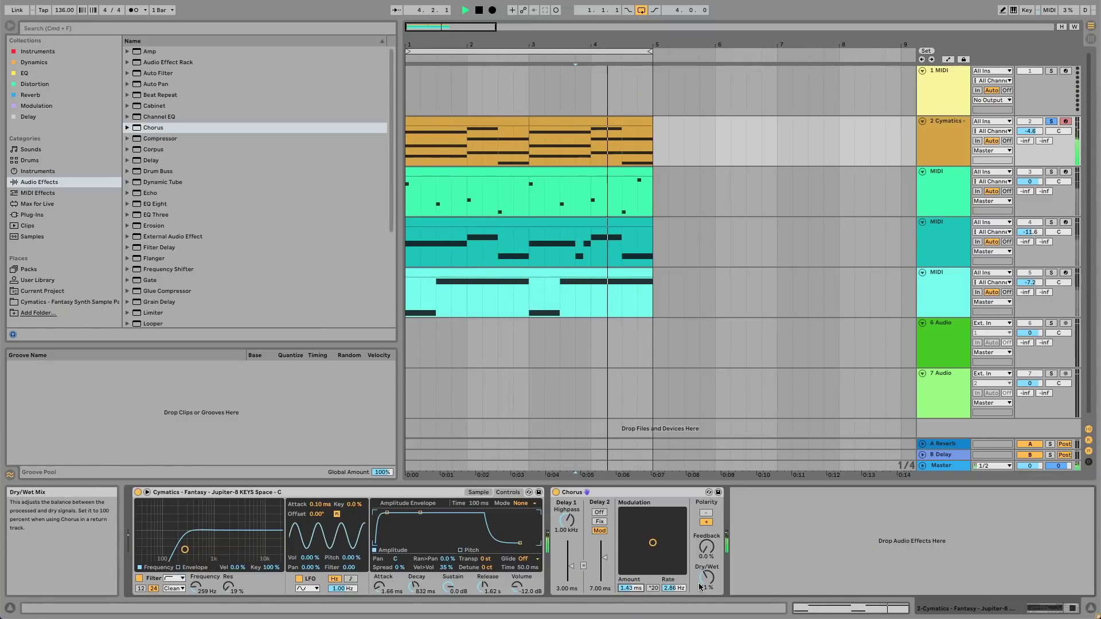
# Take the Jupiter-8 keys track out of solo and set its volume to -3.4 dB while playing the mix
pyautogui.press('space')
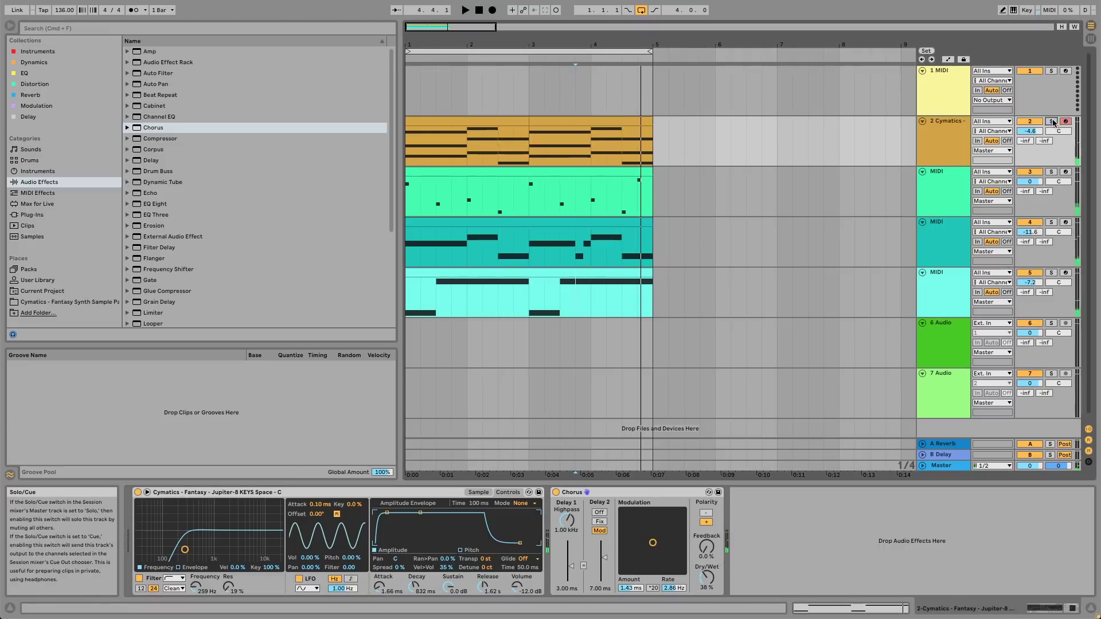
pyautogui.moveTo(1032, 134); pyautogui.dragTo(1032, 129)
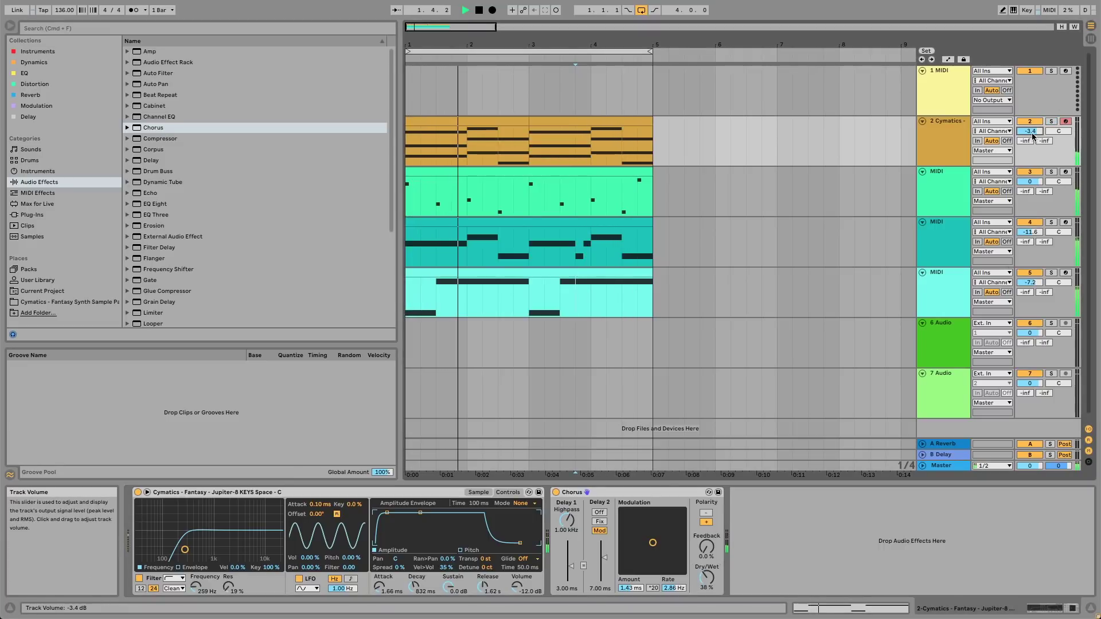
pyautogui.click(707, 578)
pyautogui.press('space')
# Set the Chorus Feedback to 23 % while the loop plays
pyautogui.press('space')
pyautogui.moveTo(707, 547); pyautogui.dragTo(706, 536)
pyautogui.moveTo(707, 547); pyautogui.dragTo(706, 576)
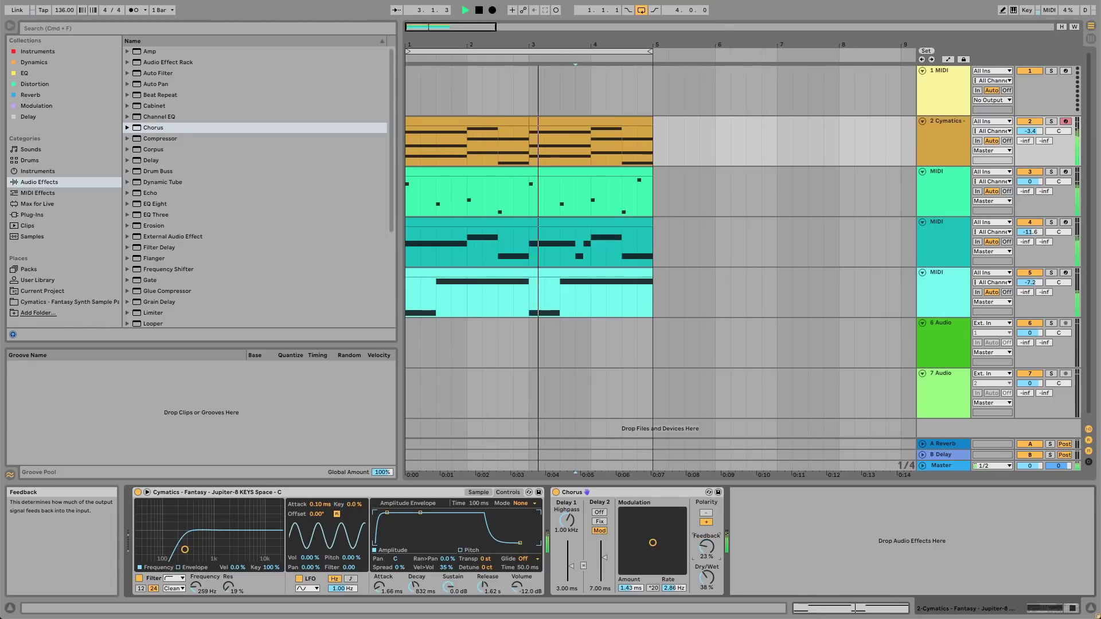
pyautogui.press('space')
# Solo the Jupiter-8 keys track and add a Delay effect after the Chorus
pyautogui.click(1051, 121)
pyautogui.press('space')
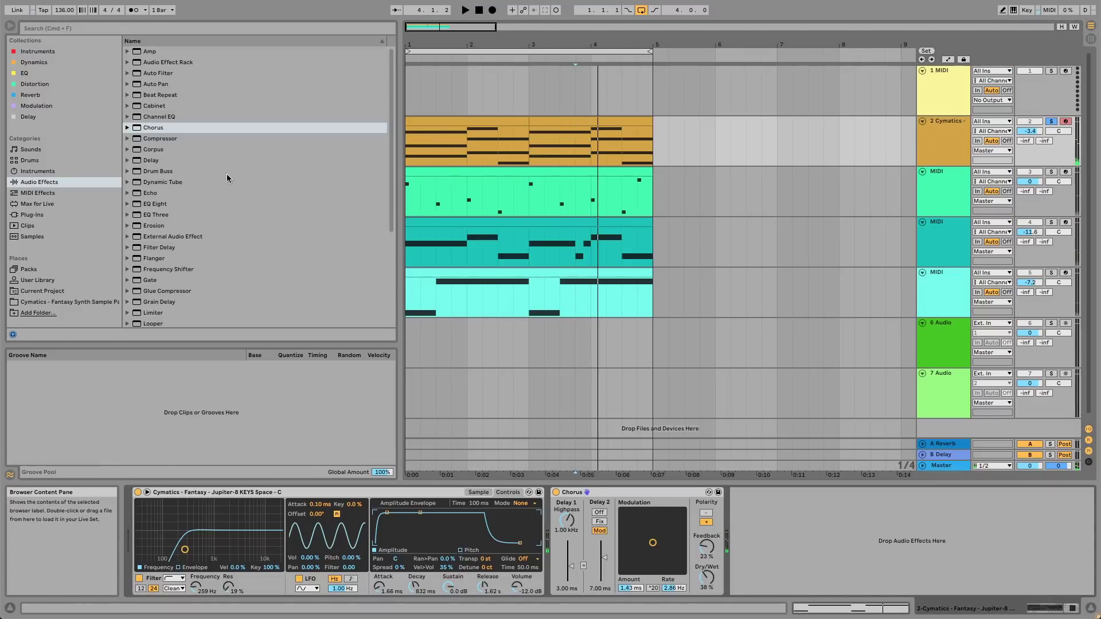
pyautogui.moveTo(151, 160); pyautogui.dragTo(847, 566)
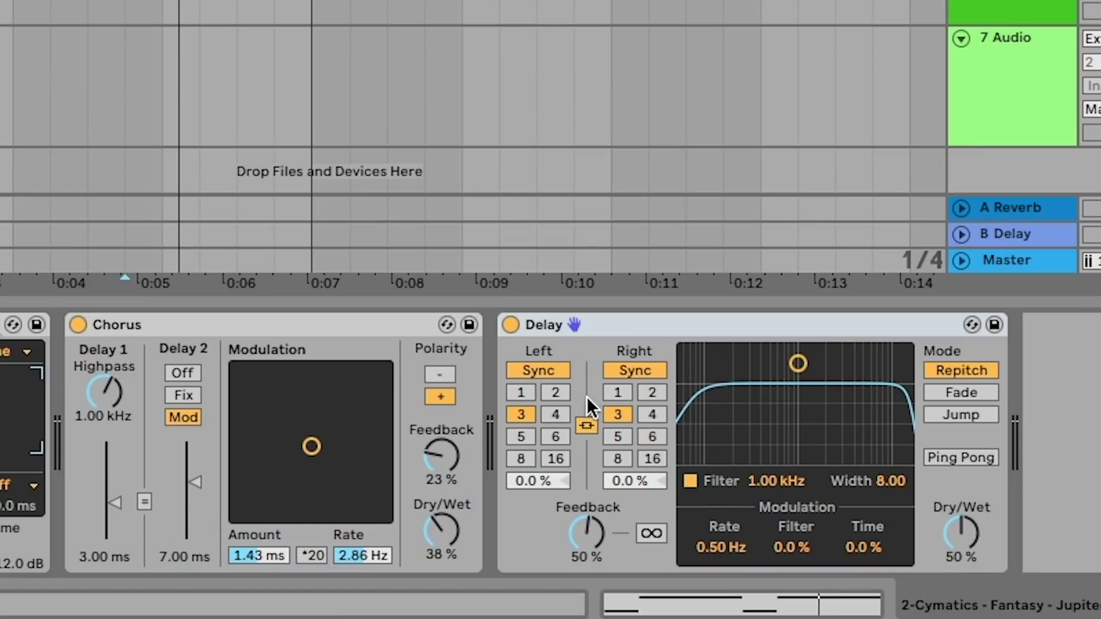
# Set both Delay channels to 2 sixteenths, Dry/Wet to 32 %, and the filter to 1.34 kHz with a width of 4.75
pyautogui.click(652, 393)
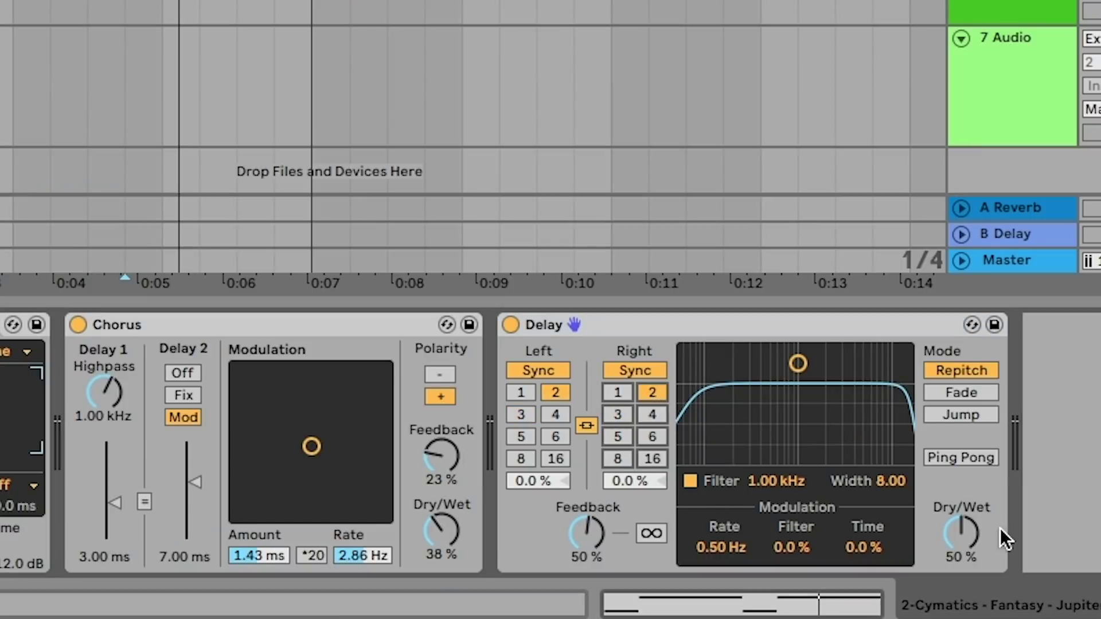
pyautogui.click(949, 540)
pyautogui.moveTo(814, 395); pyautogui.dragTo(809, 403)
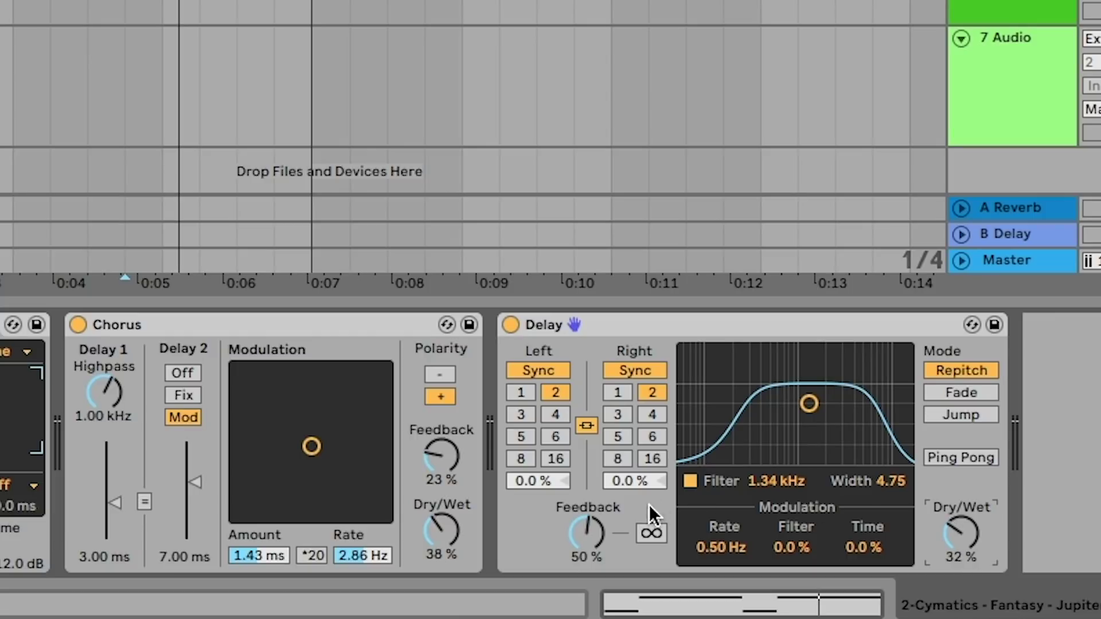
# Unlink the Delay channels, set both to 4 sixteenths with a 5.7 % right offset, and set the filter to 1.39 kHz, width 2.51
pyautogui.press('space')
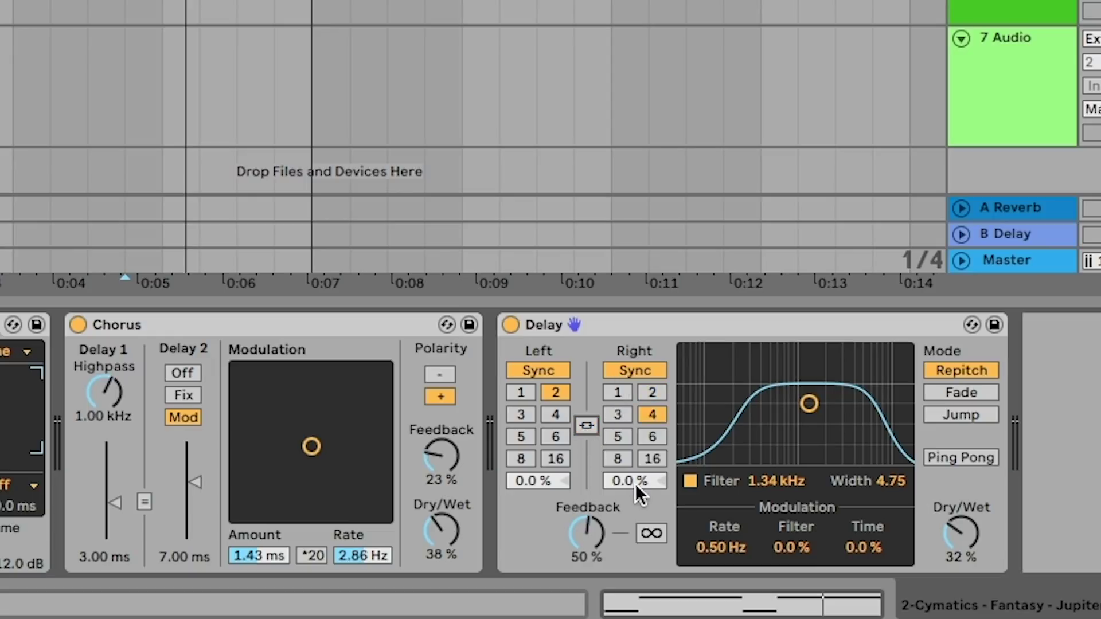
pyautogui.moveTo(637, 481); pyautogui.dragTo(637, 481)
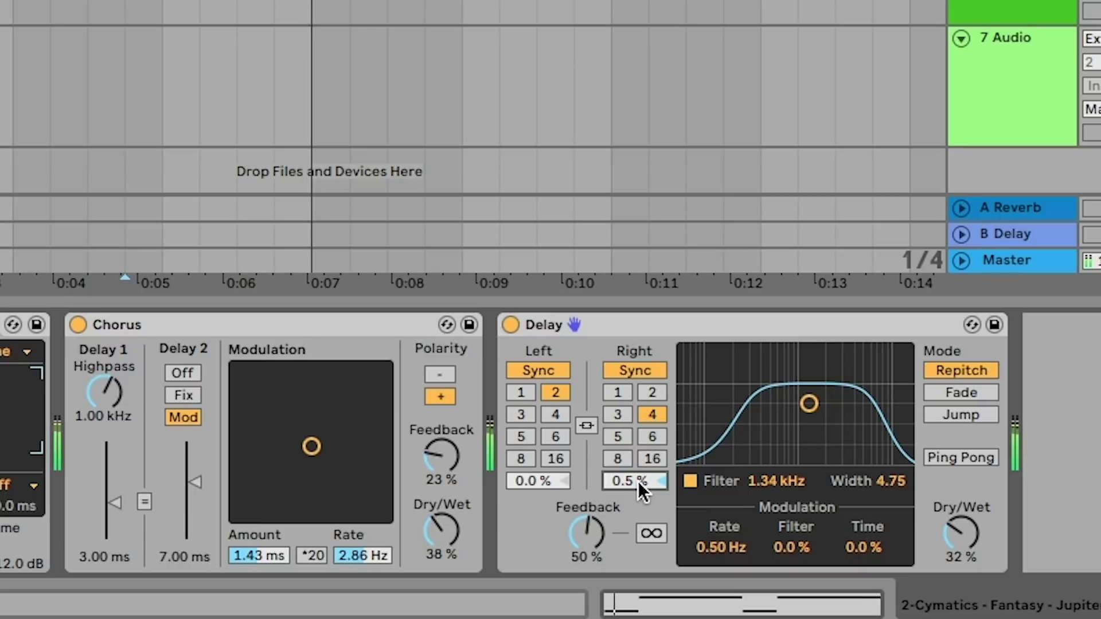
pyautogui.moveTo(960, 533); pyautogui.dragTo(961, 539)
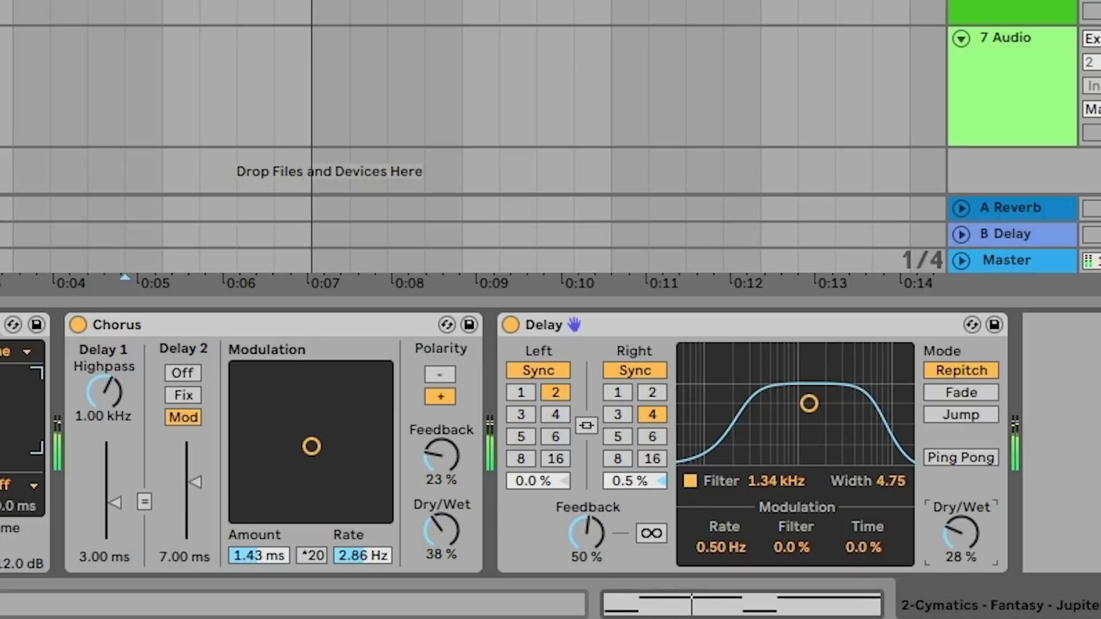
pyautogui.moveTo(833, 421); pyautogui.dragTo(810, 431)
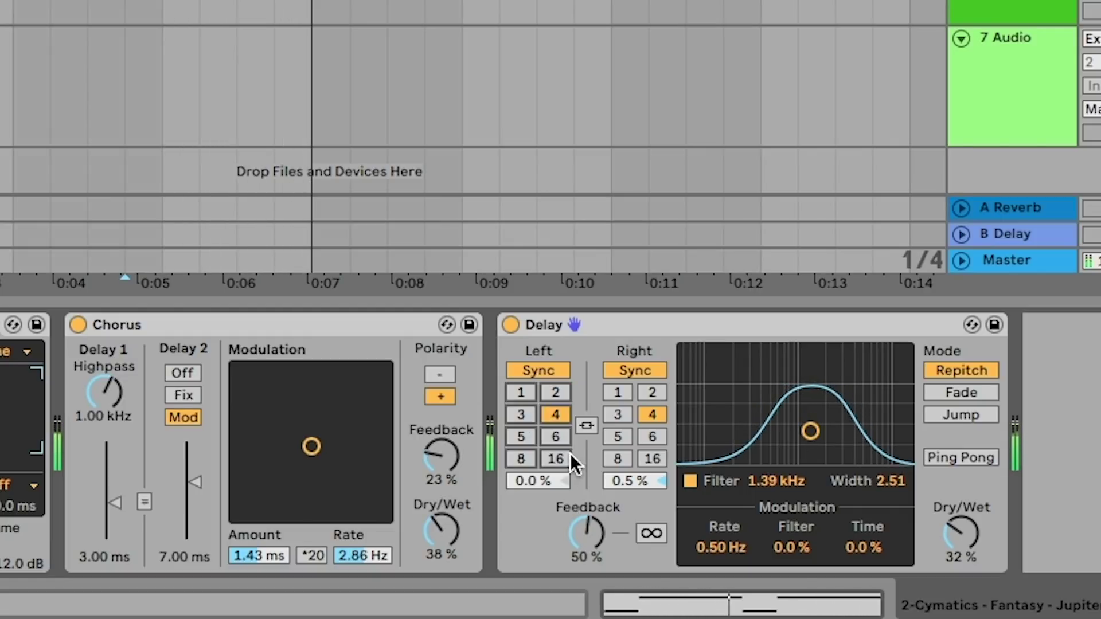
pyautogui.moveTo(630, 480); pyautogui.dragTo(631, 465)
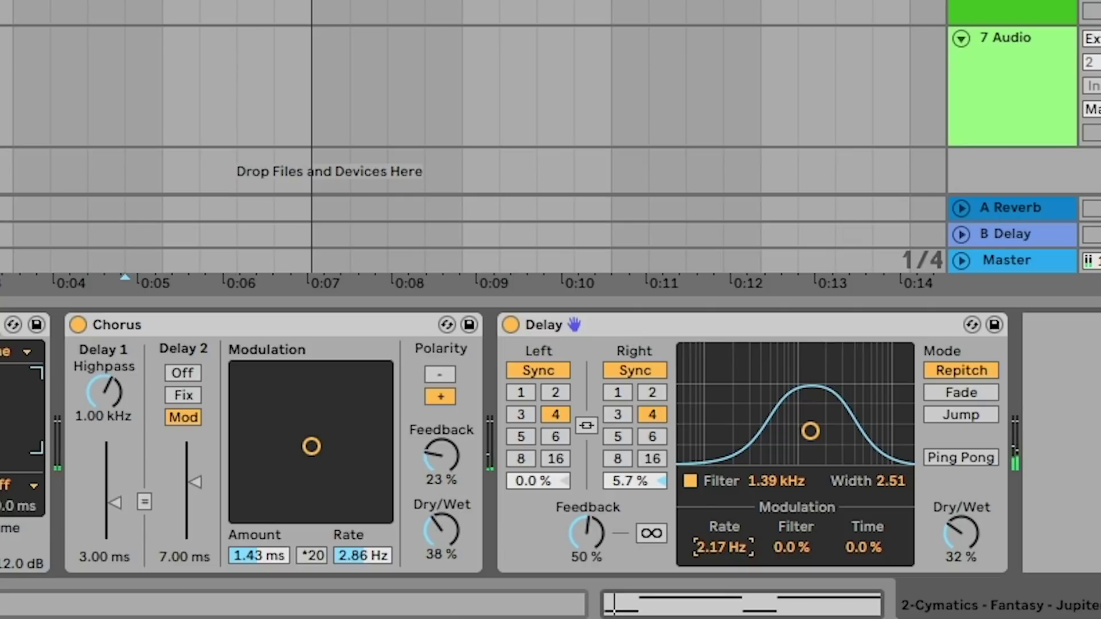
# Set the Delay's modulation Rate to 1.13 Hz, Time to 23 %, Dry/Wet to 34 %, and filter to 1.50 kHz with width 2.29
pyautogui.moveTo(723, 547)
pyautogui.mouseDown()
pyautogui.moveTo(724, 576)
pyautogui.moveTo(723, 559)
pyautogui.mouseUp()
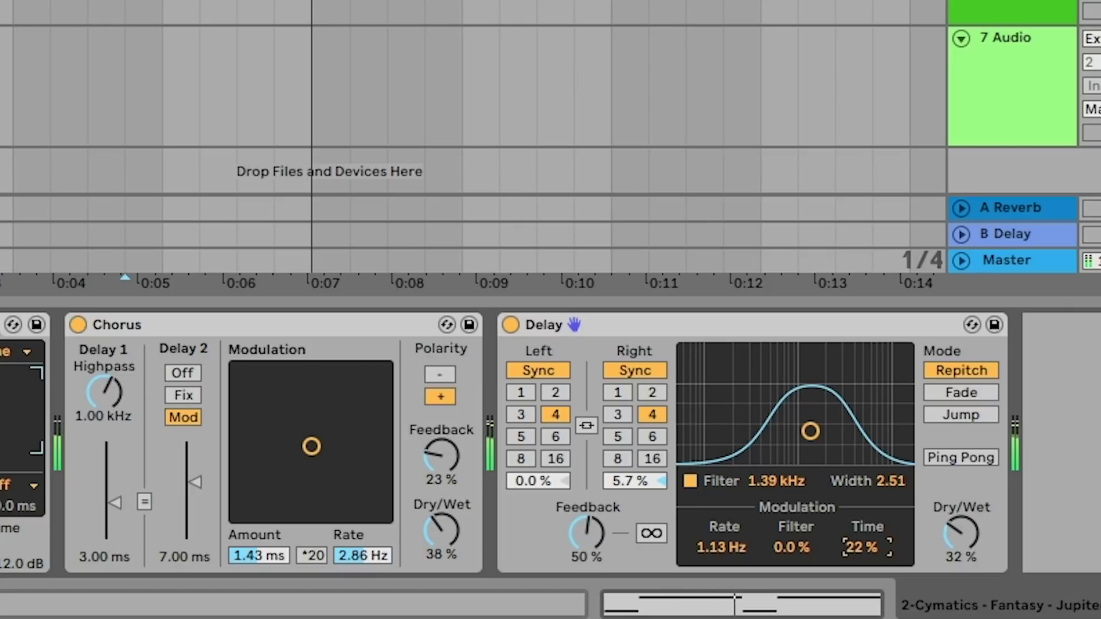
pyautogui.moveTo(863, 547); pyautogui.dragTo(863, 553)
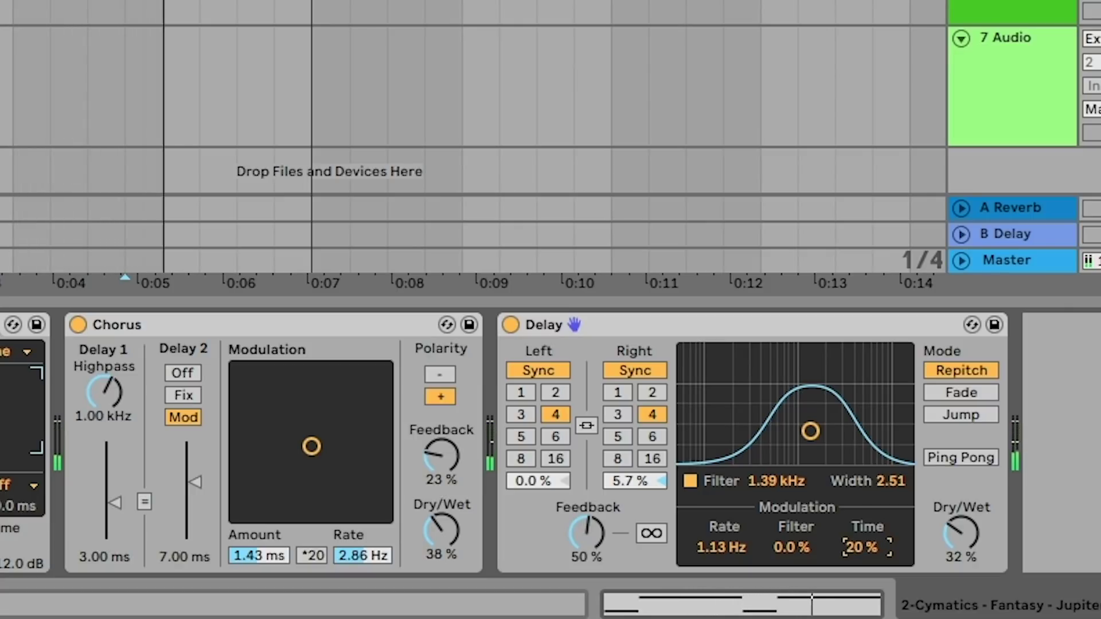
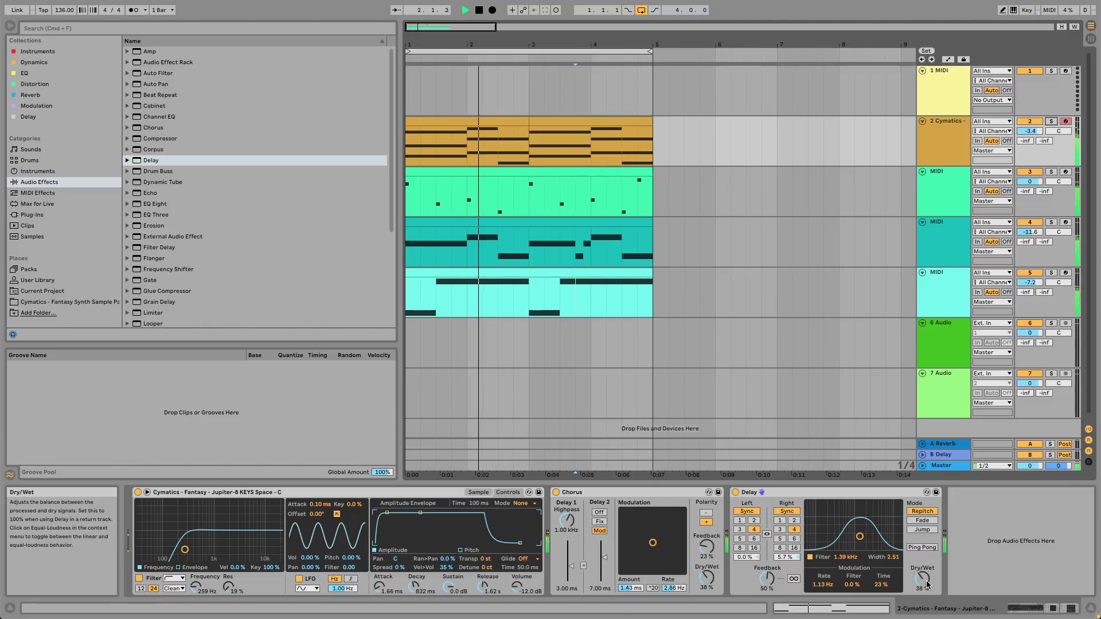
pyautogui.moveTo(927, 584); pyautogui.dragTo(928, 589)
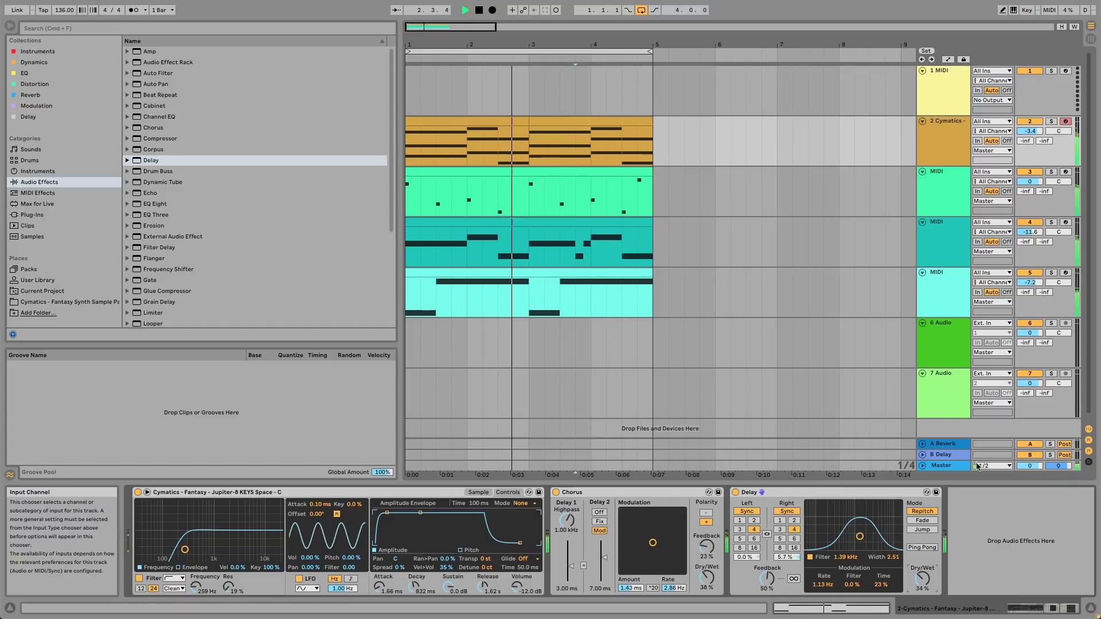
pyautogui.press('space')
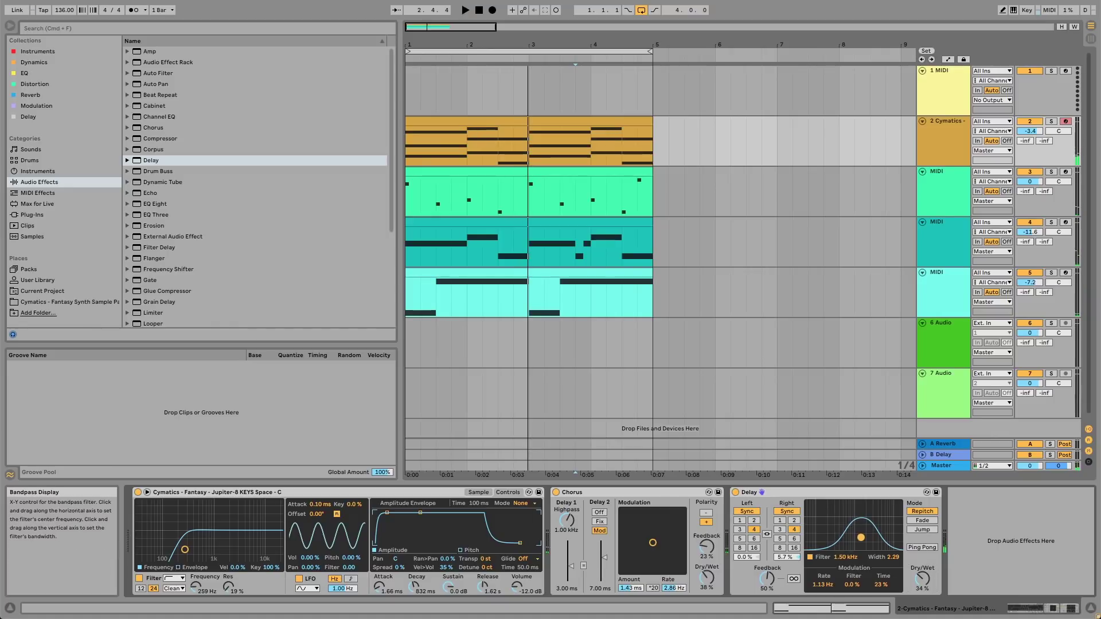
# Check the B Delay return's device and raise the volume of the Jupiter-8 keys track slightly during playback
pyautogui.click(940, 450)
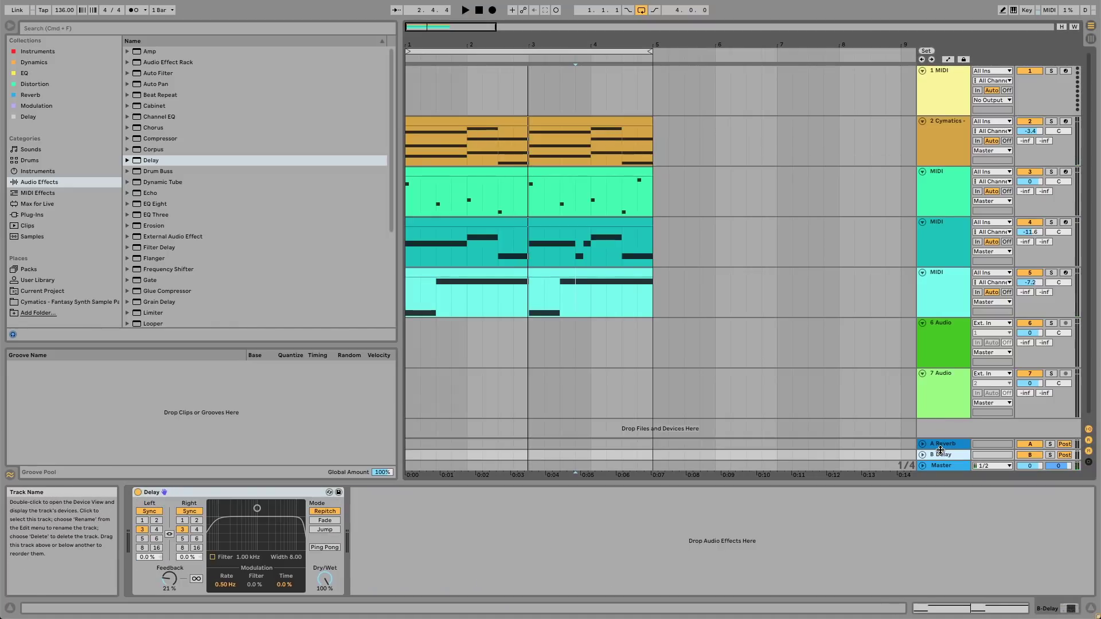
pyautogui.press('space')
pyautogui.click(955, 143)
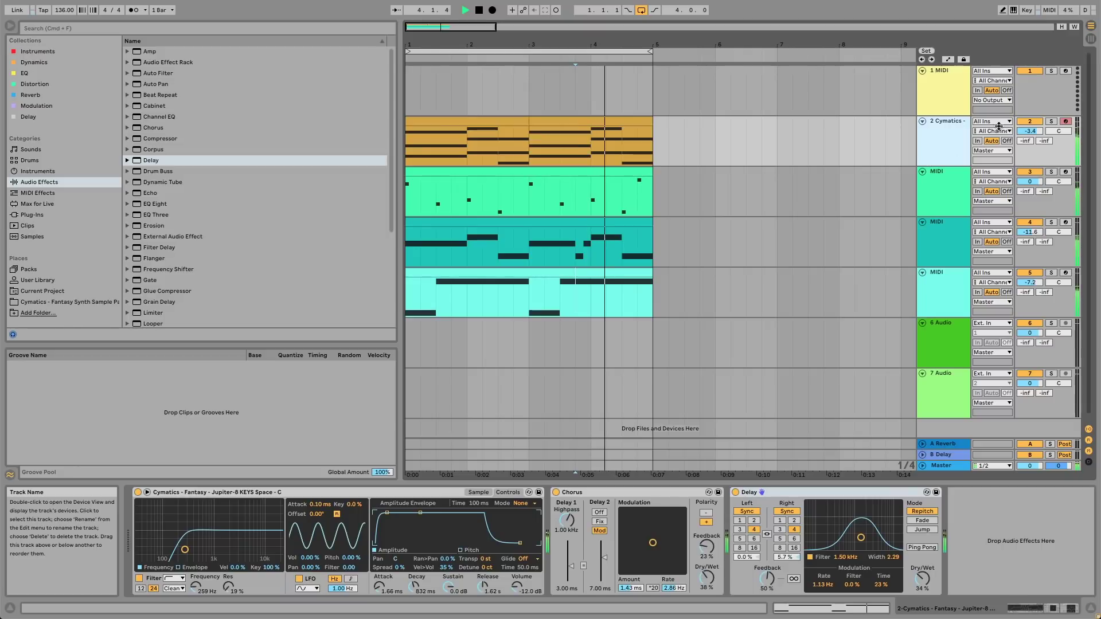
pyautogui.moveTo(1025, 140); pyautogui.dragTo(1025, 124)
# Solo the A Reverb return and set its Reverb Size to 62.27, keeping Quality at High
pyautogui.click(1050, 443)
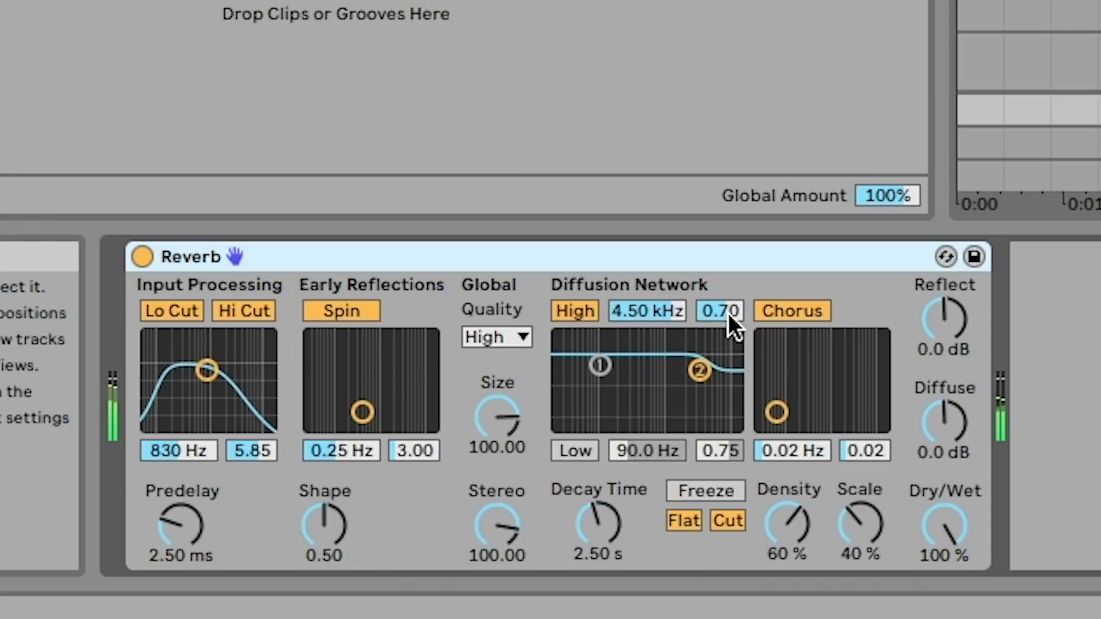
pyautogui.click(508, 340)
pyautogui.click(508, 340)
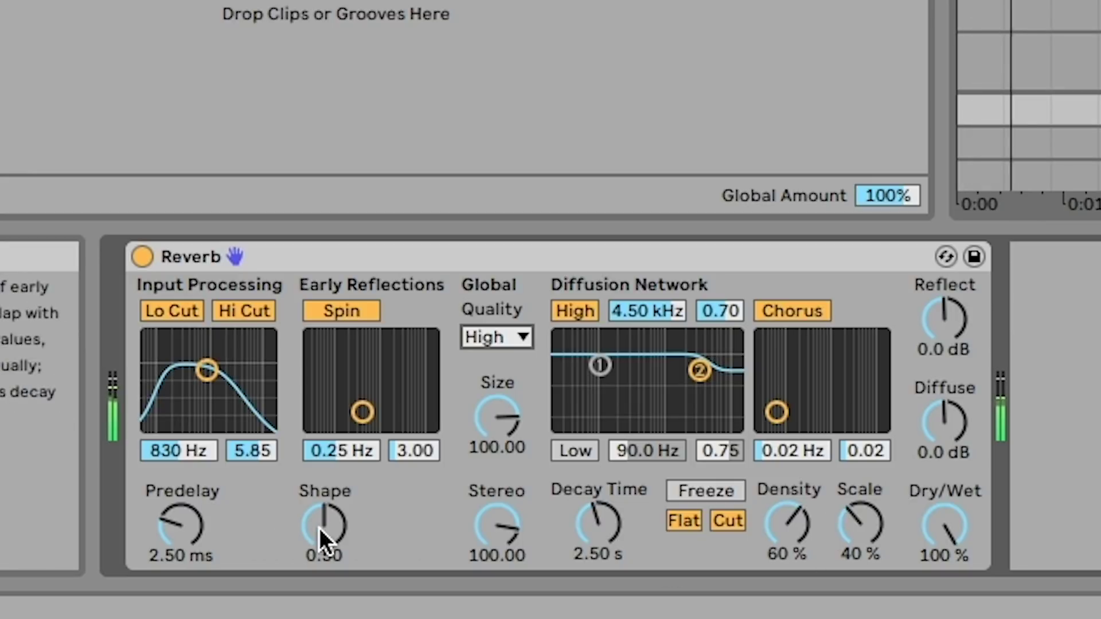
pyautogui.click(496, 419)
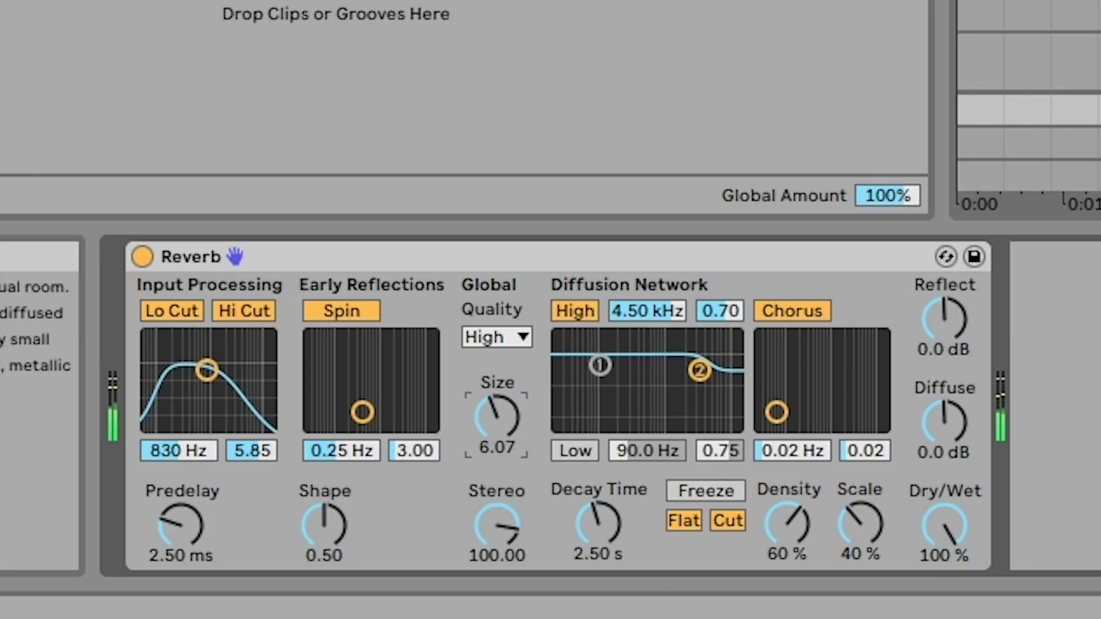
pyautogui.moveTo(501, 414); pyautogui.dragTo(501, 379)
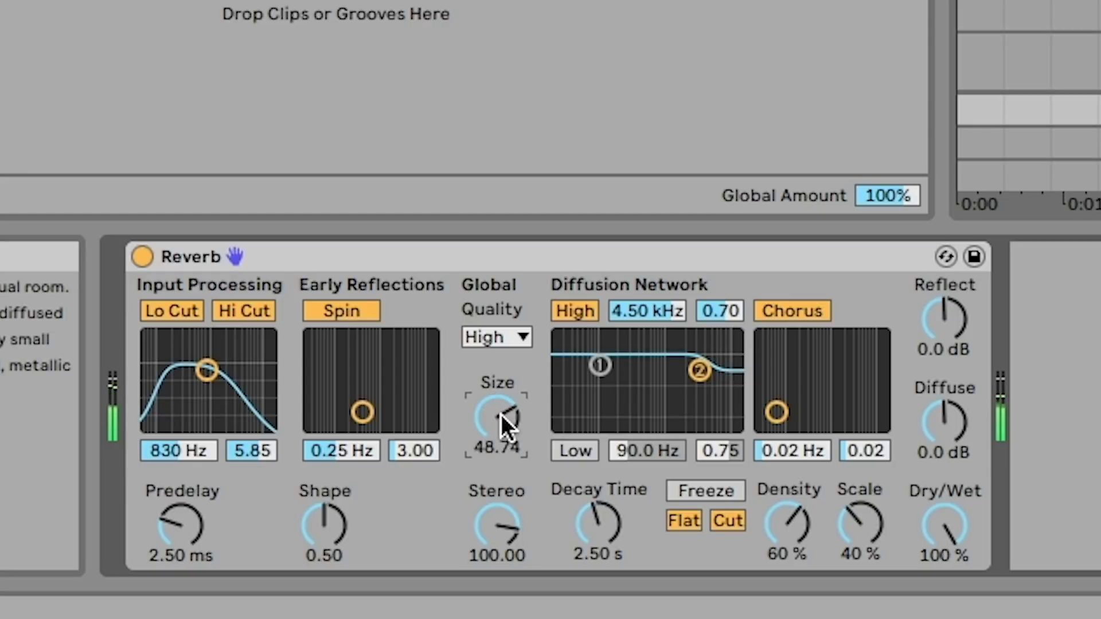
pyautogui.moveTo(501, 416); pyautogui.dragTo(501, 453)
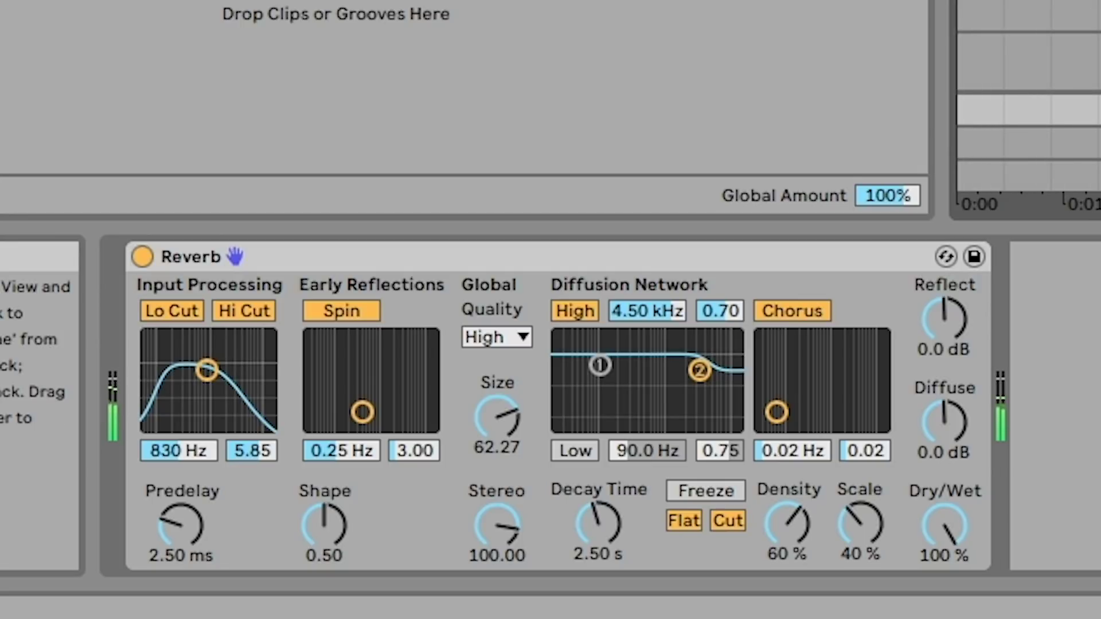
# Set the Reverb's Diffuse level to 2.9 dB and its Decay Time to 5.70 s
pyautogui.moveTo(944, 421)
pyautogui.mouseDown()
pyautogui.moveTo(954, 442)
pyautogui.moveTo(954, 427)
pyautogui.mouseUp()
pyautogui.moveTo(597, 522); pyautogui.dragTo(598, 507)
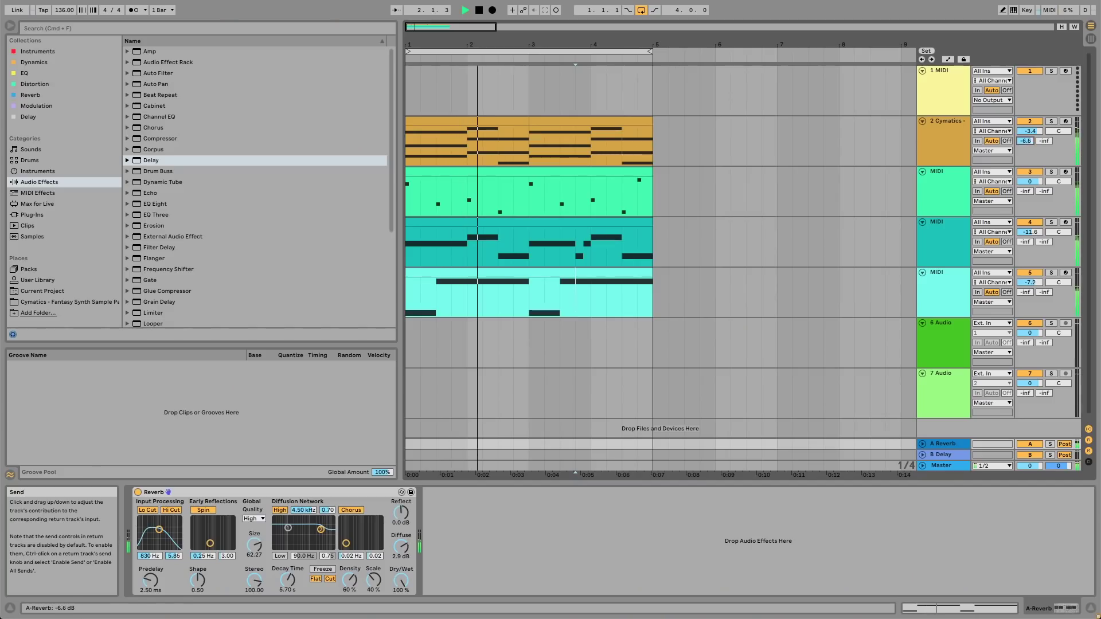
# Set the Jupiter-8 keys track's A Reverb send to -3.7 dB and its volume to -4.5 dB
pyautogui.moveTo(1025, 141); pyautogui.dragTo(1027, 145)
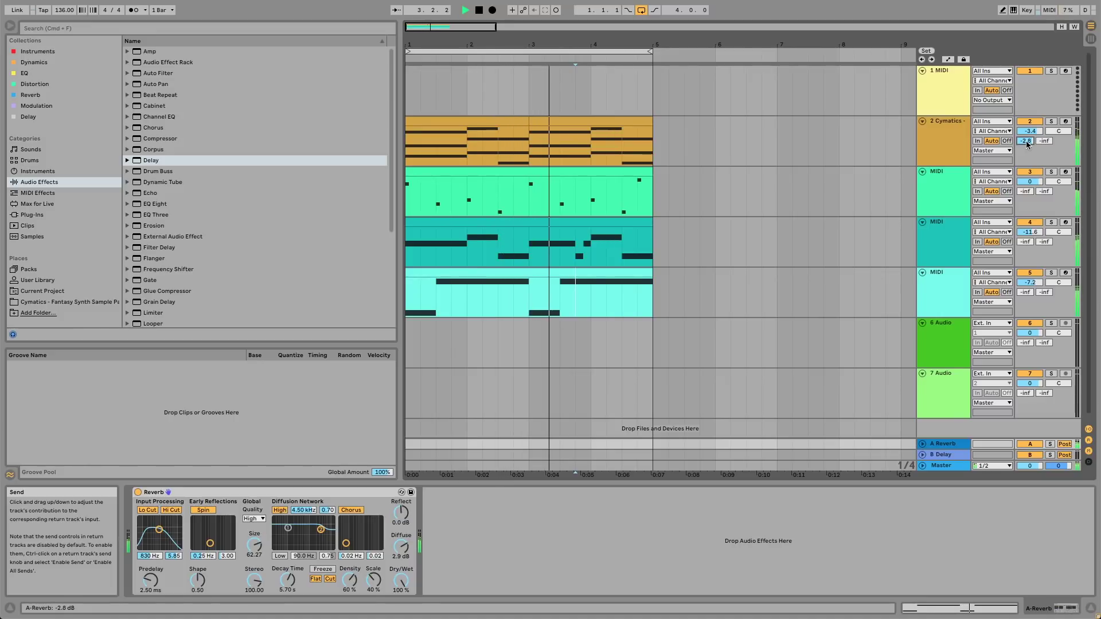
pyautogui.moveTo(1026, 144); pyautogui.dragTo(1030, 137)
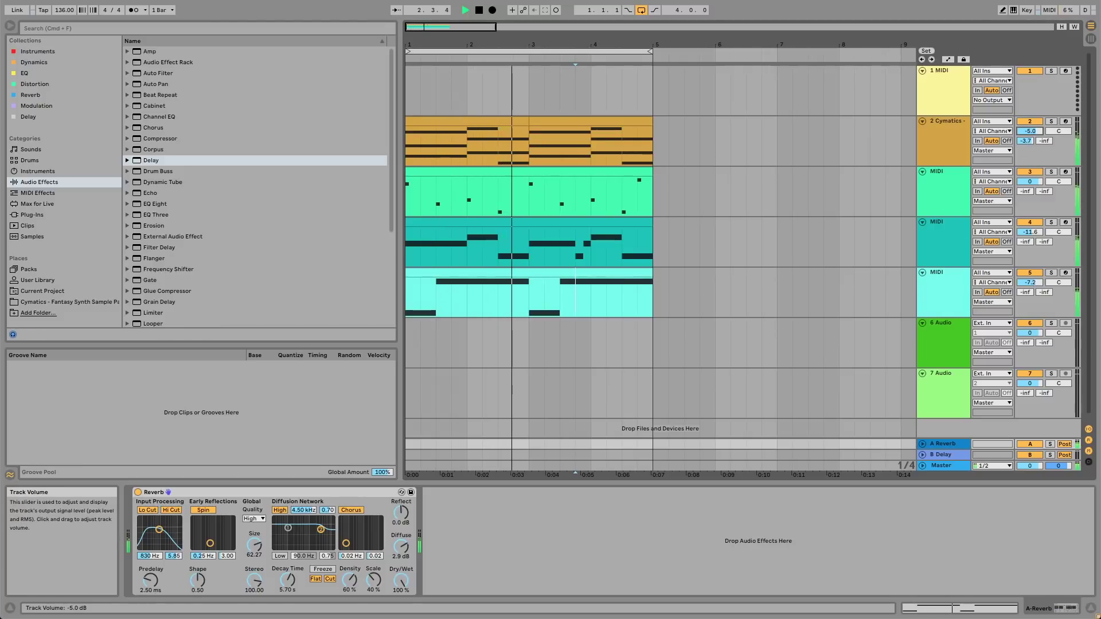
pyautogui.scroll(-1, 958, 170)
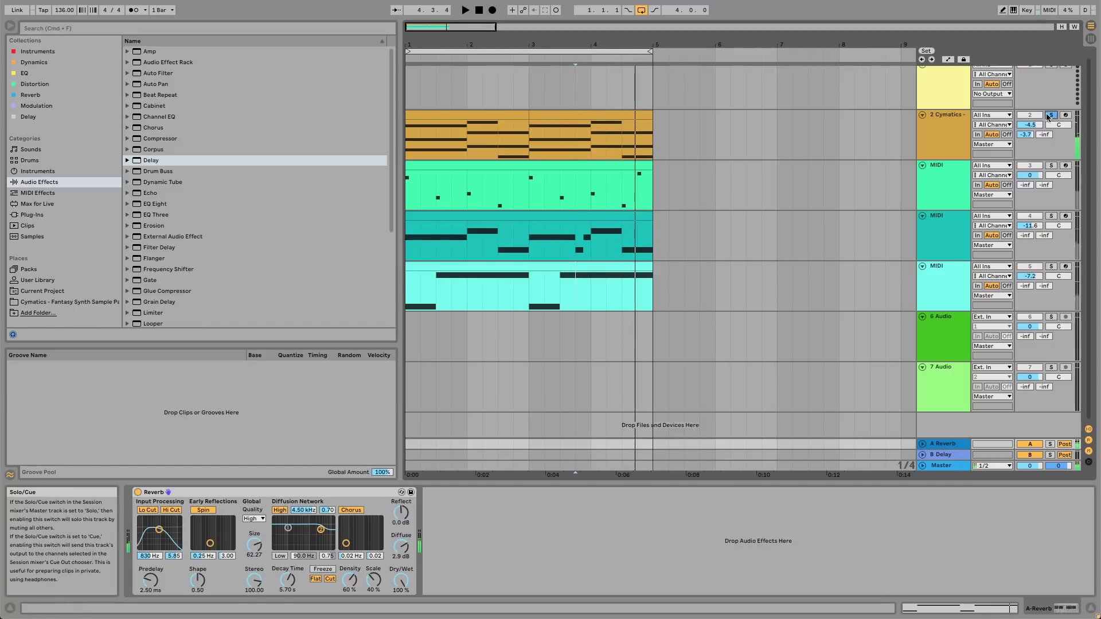
# Add an EQ Eight after the Delay on the Jupiter-8 keys track
pyautogui.click(580, 138)
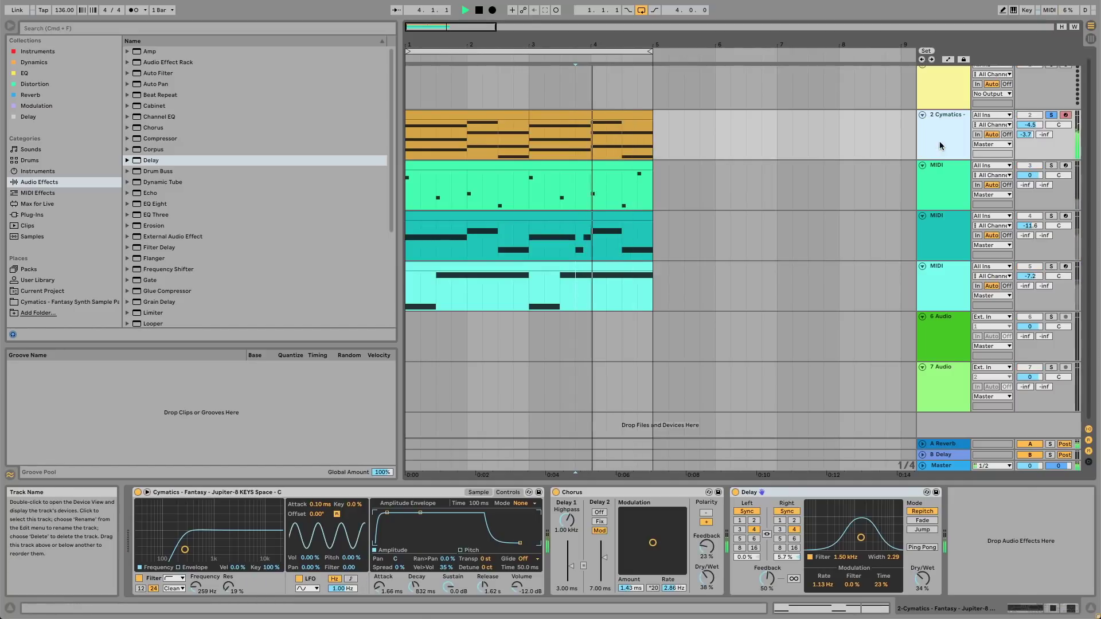
pyautogui.click(44, 184)
pyautogui.moveTo(160, 208); pyautogui.dragTo(983, 564)
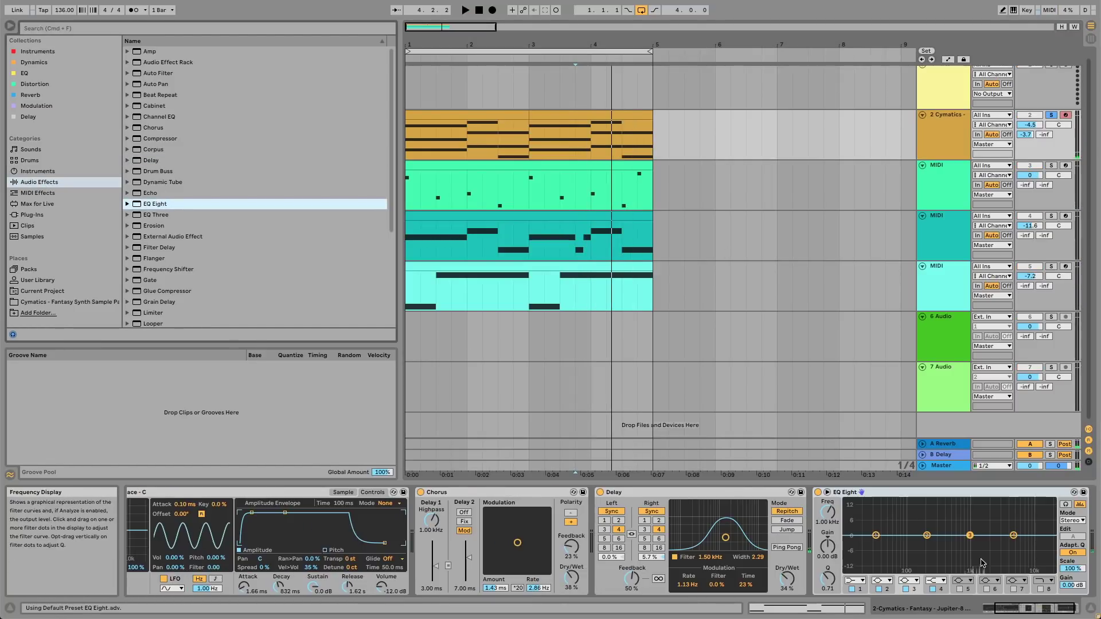
# Set EQ Eight band 1 to 574 Hz at -7.07 dB and band 4 to 5.39 kHz at -1.61 dB
pyautogui.moveTo(875, 536); pyautogui.dragTo(945, 551)
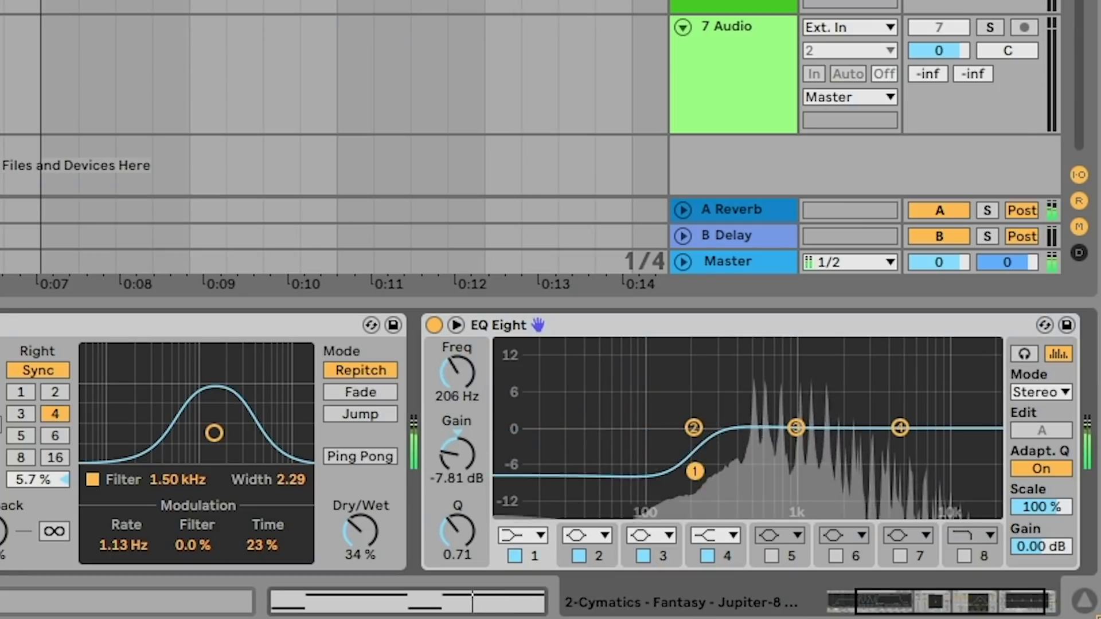
pyautogui.moveTo(751, 464); pyautogui.dragTo(752, 465)
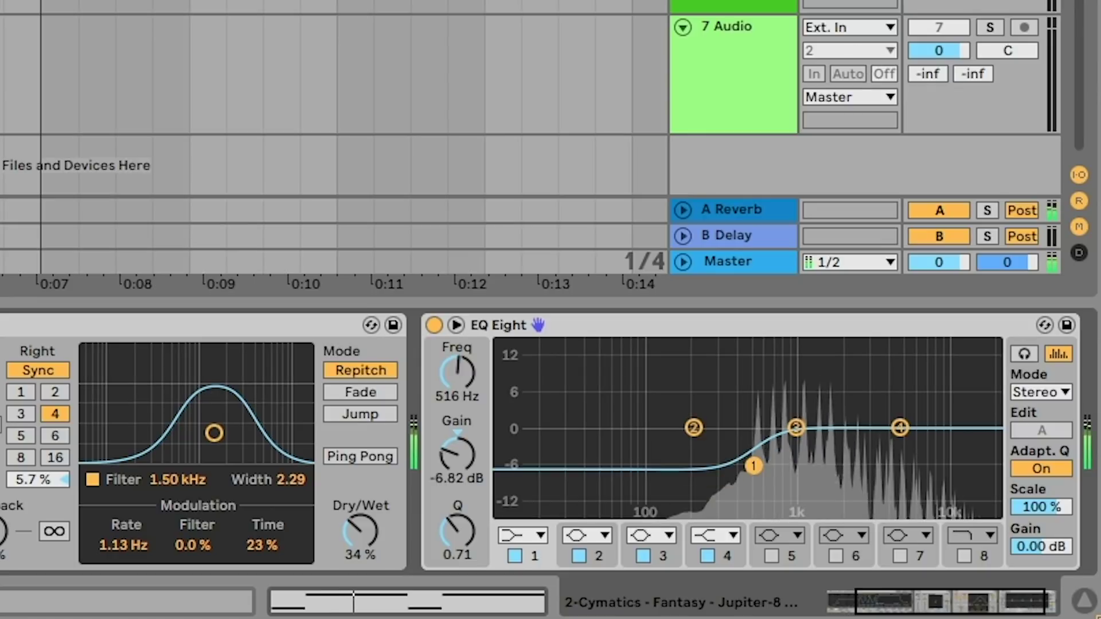
pyautogui.press('F7')
pyautogui.moveTo(753, 466); pyautogui.dragTo(760, 467)
pyautogui.press('F7')
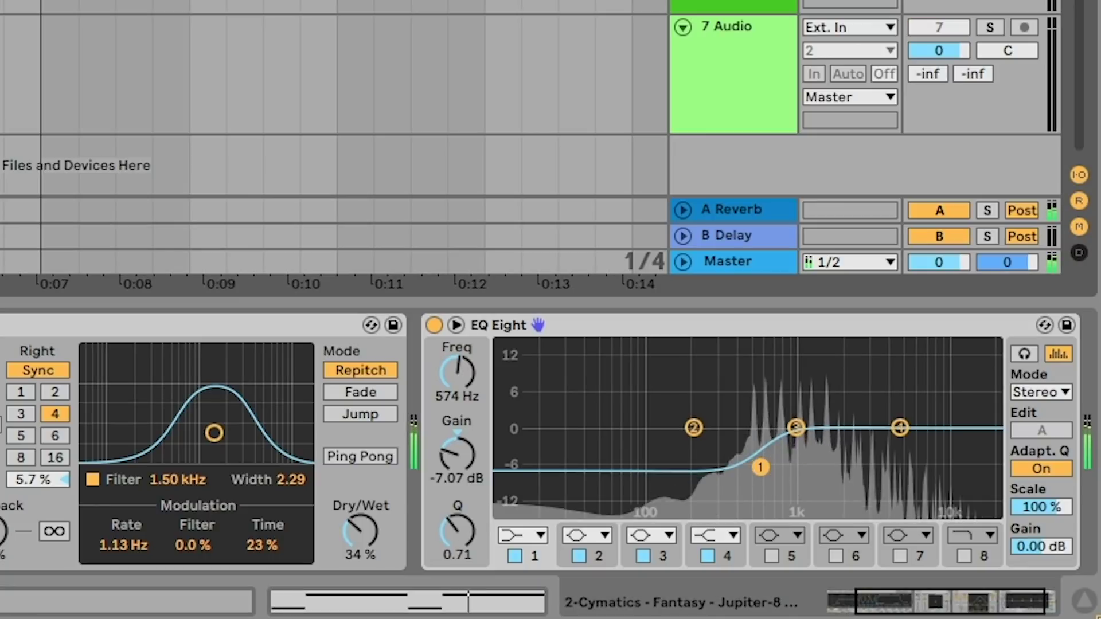
pyautogui.click(938, 27)
pyautogui.click(900, 427)
pyautogui.moveTo(899, 427); pyautogui.dragTo(900, 437)
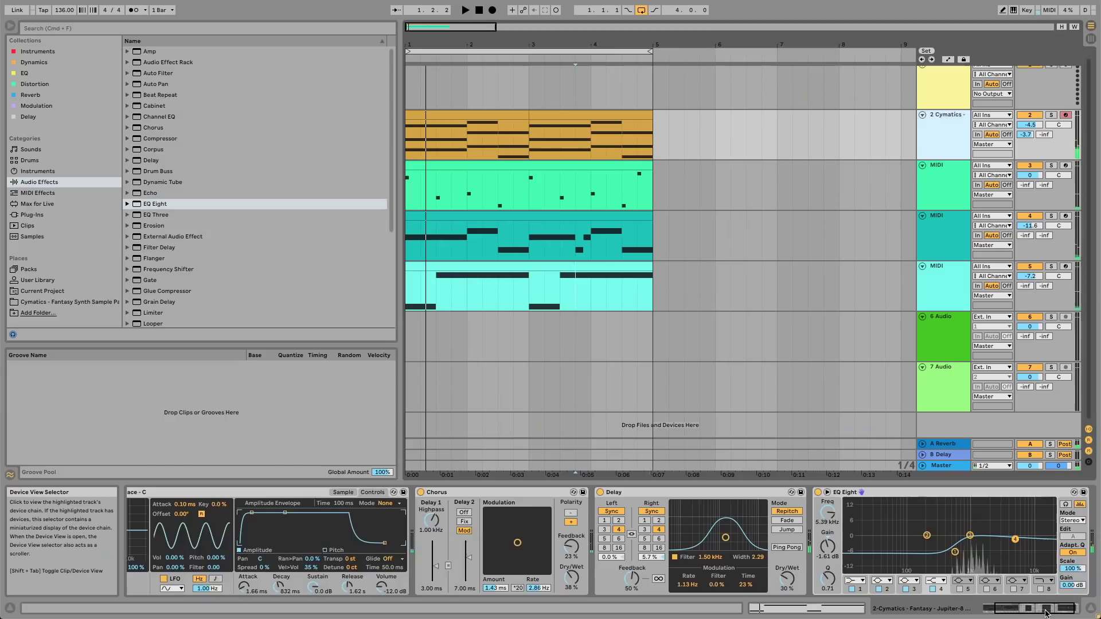
# Set the Jupiter-8 sampler's LFO rate to 0.19 Hz and its pitch modulation to 1.37 %
pyautogui.hscroll(-3, 483, 496)
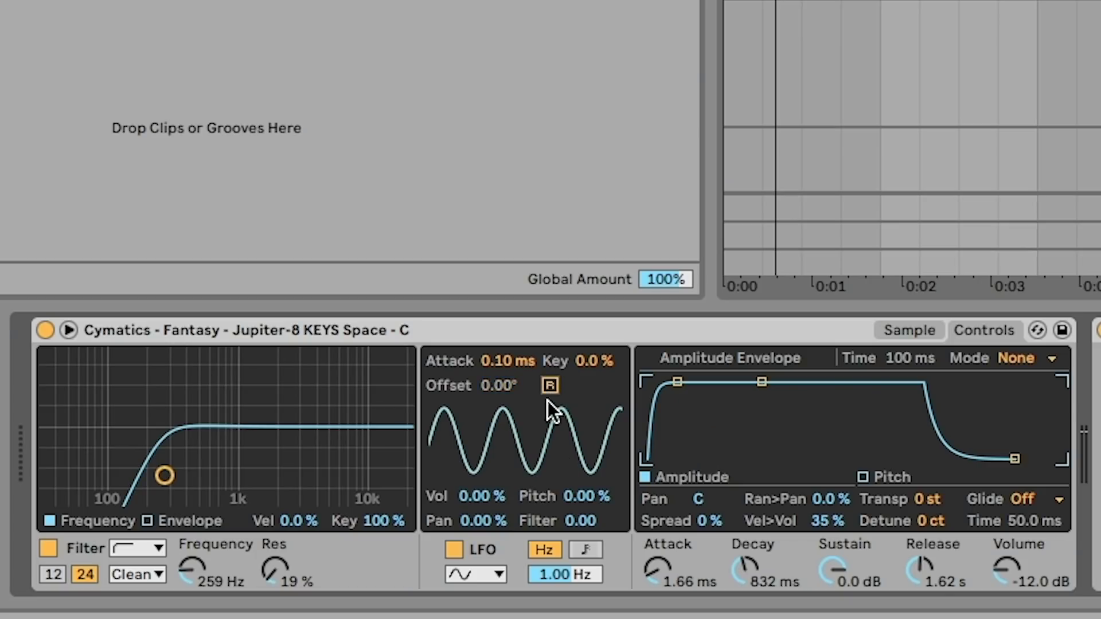
pyautogui.moveTo(565, 574); pyautogui.dragTo(473, 517)
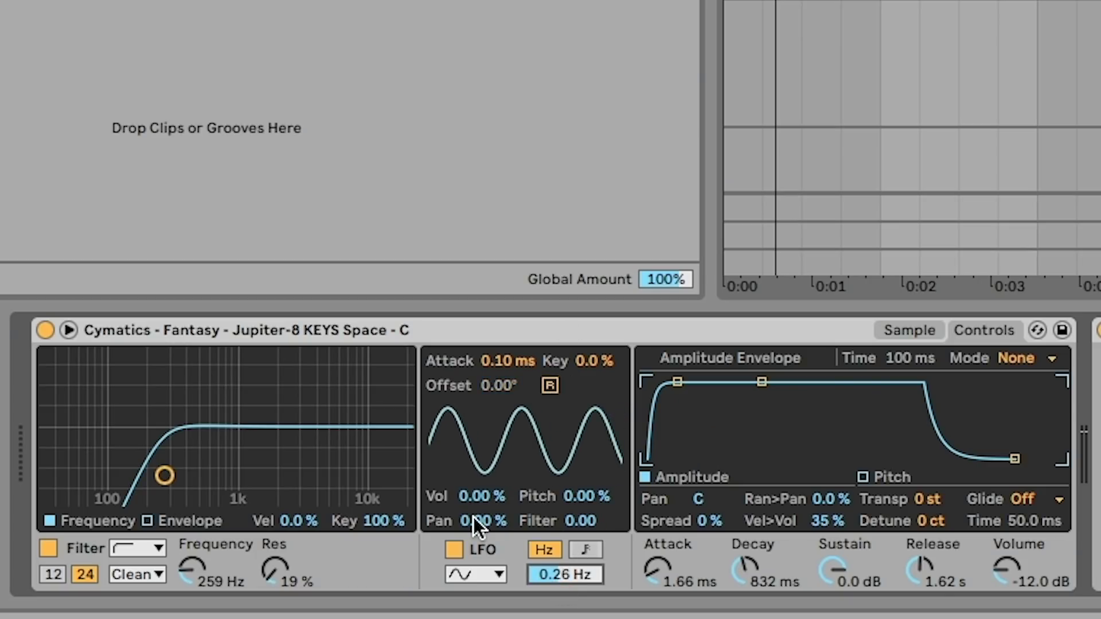
pyautogui.click(587, 496)
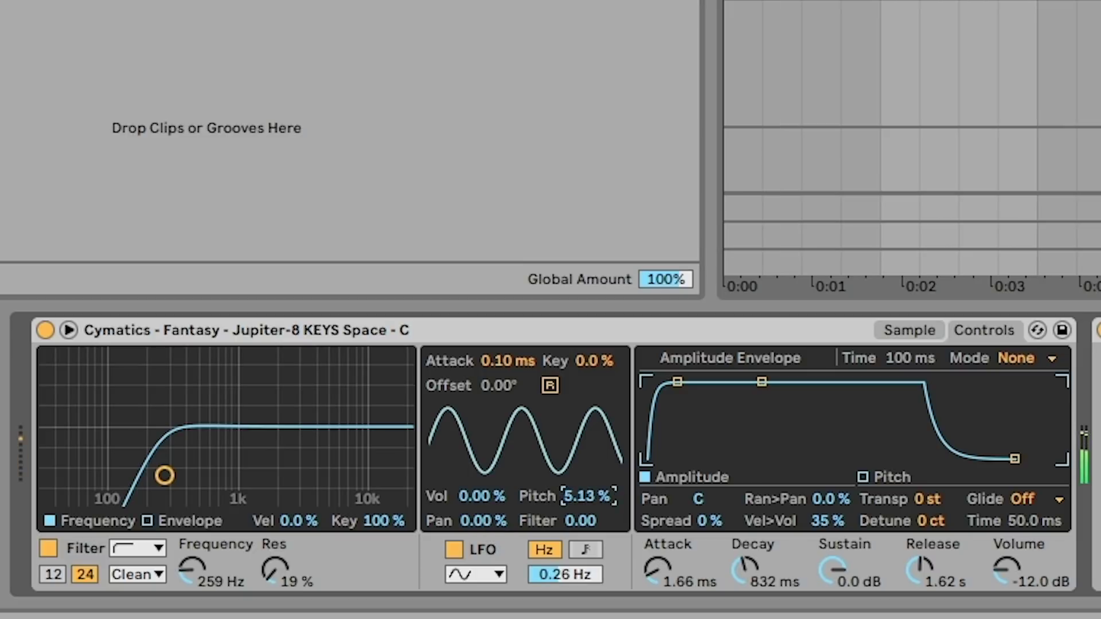
pyautogui.moveTo(588, 496); pyautogui.dragTo(588, 505)
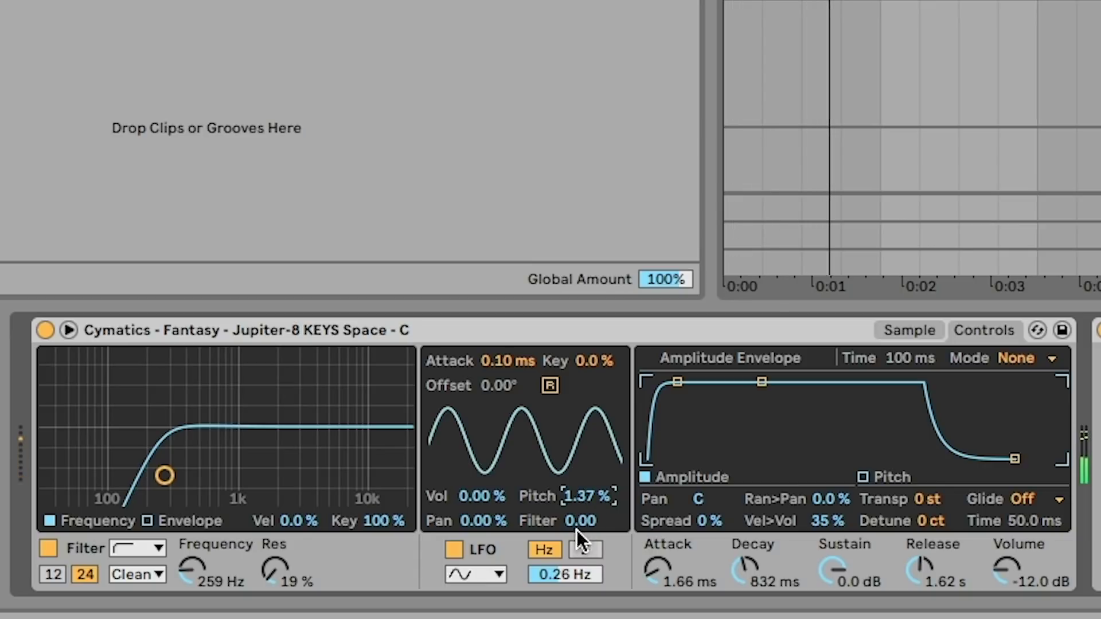
pyautogui.moveTo(565, 573)
pyautogui.mouseDown()
pyautogui.moveTo(565, 559)
pyautogui.moveTo(567, 573)
pyautogui.mouseUp()
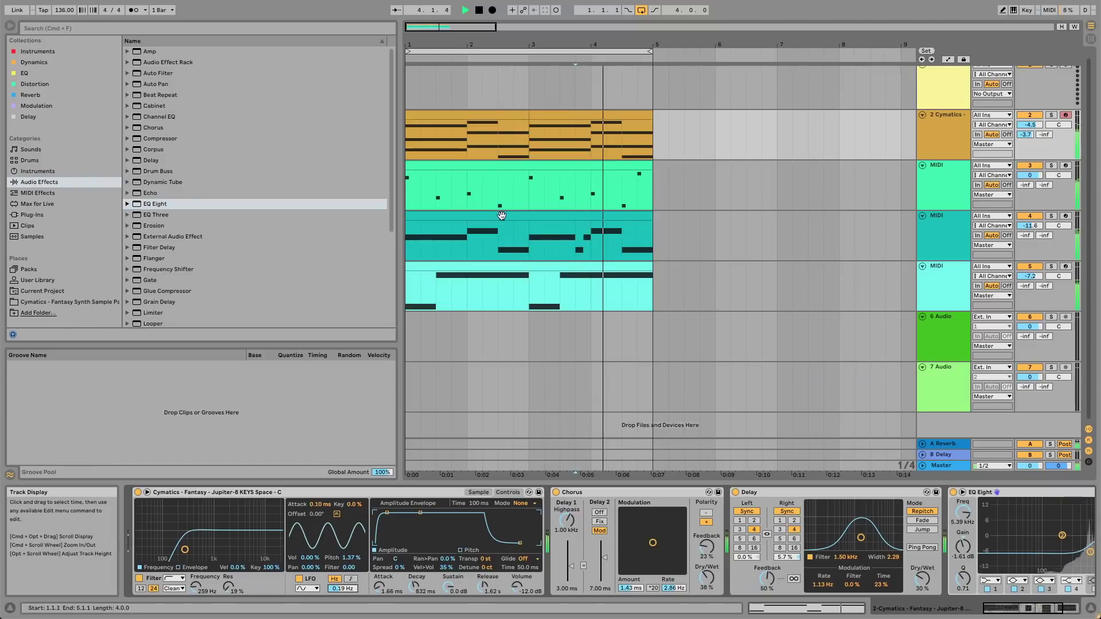
# Open the first Jupiter-8 keys clip for note editing and enlarge the note editor
pyautogui.press('space')
pyautogui.click(407, 192)
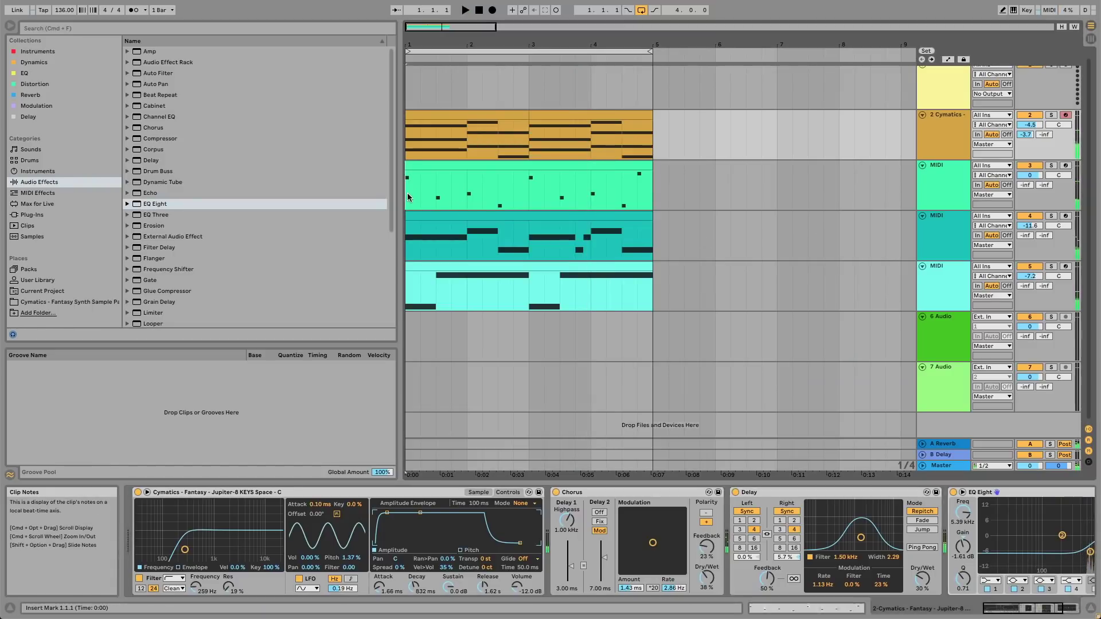
pyautogui.doubleClick(455, 122)
pyautogui.press('space')
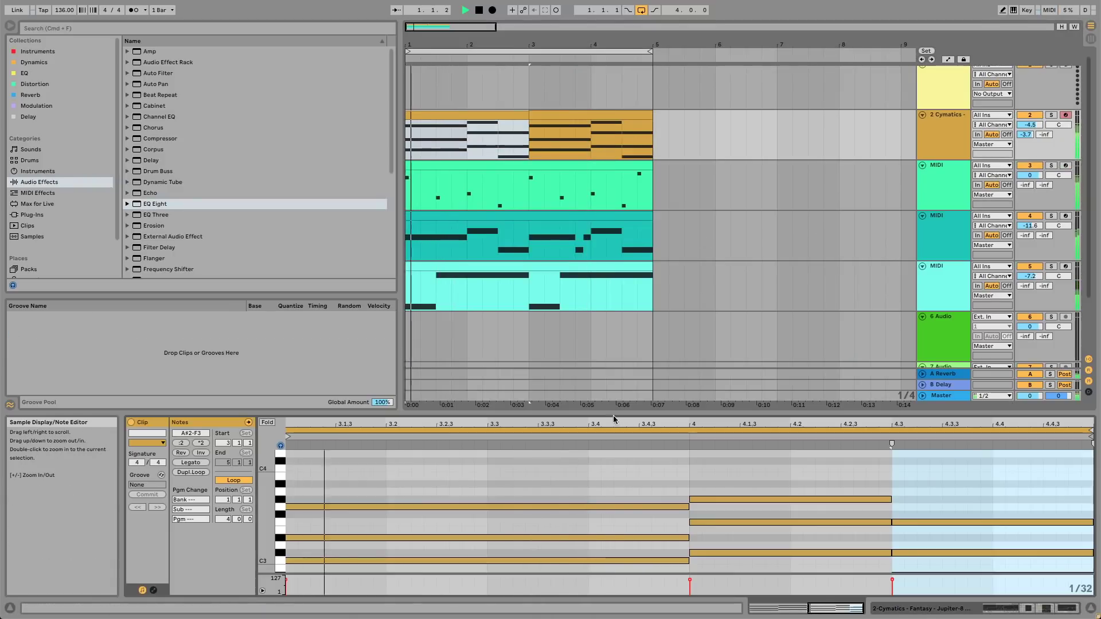
pyautogui.moveTo(616, 419); pyautogui.dragTo(599, 259)
pyautogui.press('space')
# Break up the held chord notes by retriggering D#3 at 3.2 and 3.4, C3 at 3.3 and F3 at 4.2
pyautogui.press('b')
pyautogui.click(393, 384)
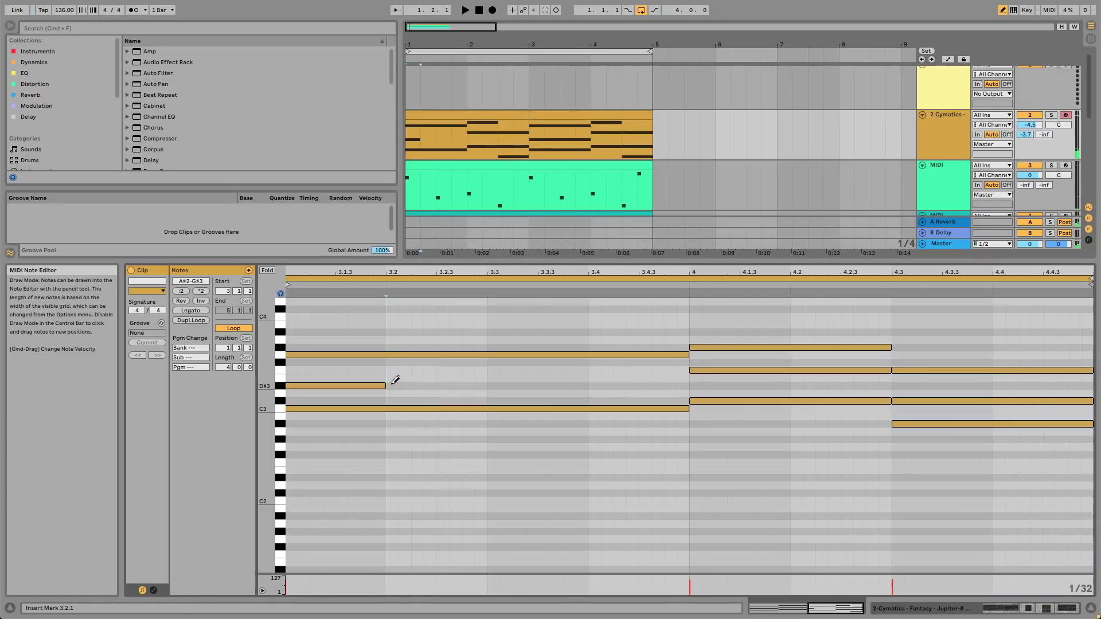
pyautogui.moveTo(400, 386)
pyautogui.mouseDown()
pyautogui.moveTo(488, 387)
pyautogui.moveTo(496, 404)
pyautogui.moveTo(589, 409)
pyautogui.moveTo(686, 382)
pyautogui.mouseUp()
pyautogui.press('space')
pyautogui.press('b')
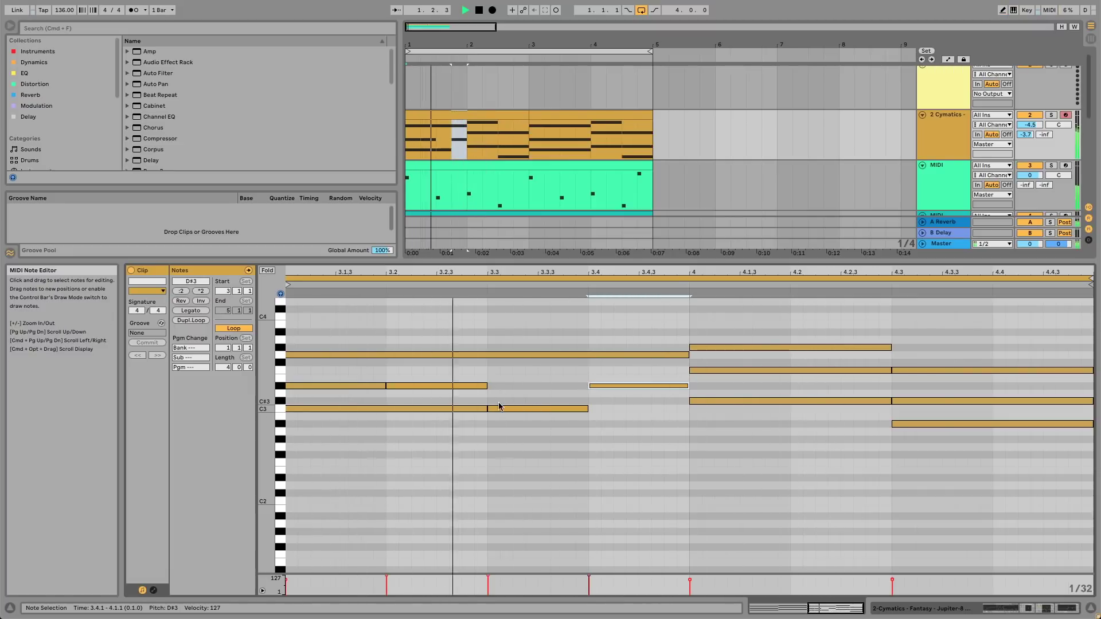
pyautogui.press('b')
pyautogui.click(795, 367)
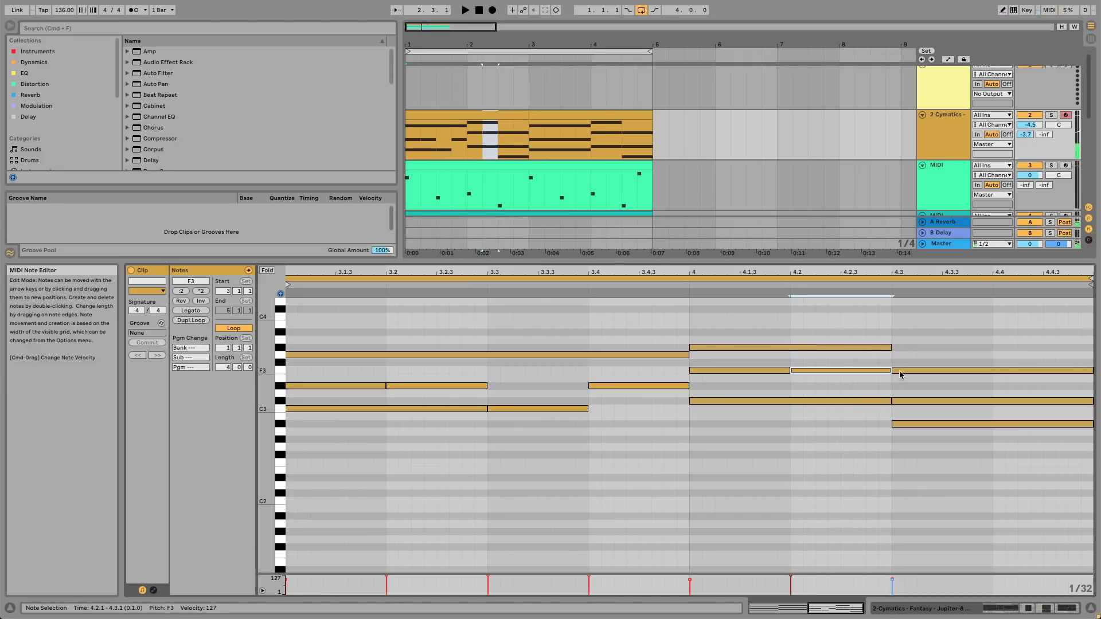
# Try a shorter C#3 note from 4.3 to 4.4 in the final chord
pyautogui.click(904, 400)
pyautogui.click(903, 402)
pyautogui.press('b')
pyautogui.moveTo(909, 402); pyautogui.dragTo(992, 401)
pyautogui.press('b')
pyautogui.click(998, 370)
# Add a G#3 note from 4.4 to 5.1 and extend the final chord's C#3 and F3 notes to 5.1
pyautogui.press('space')
pyautogui.moveTo(998, 347); pyautogui.dragTo(1092, 347)
pyautogui.press('b')
pyautogui.click(941, 370)
pyautogui.keyDown('shift'); pyautogui.click(946, 401); pyautogui.keyUp('shift')
pyautogui.moveTo(954, 401); pyautogui.dragTo(1055, 401)
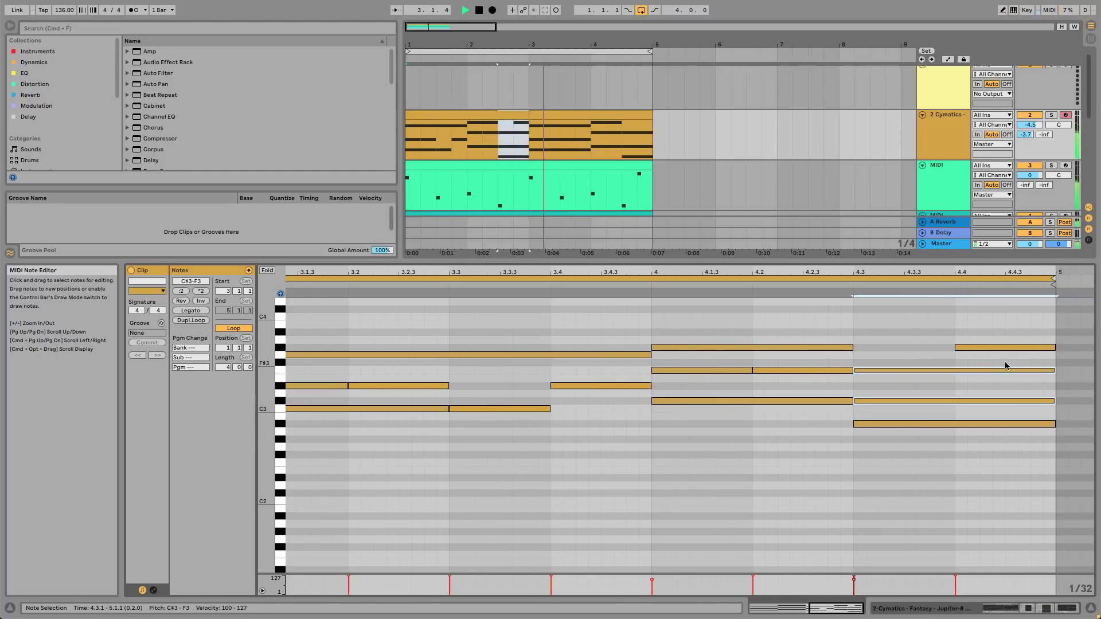
pyautogui.click(1003, 346)
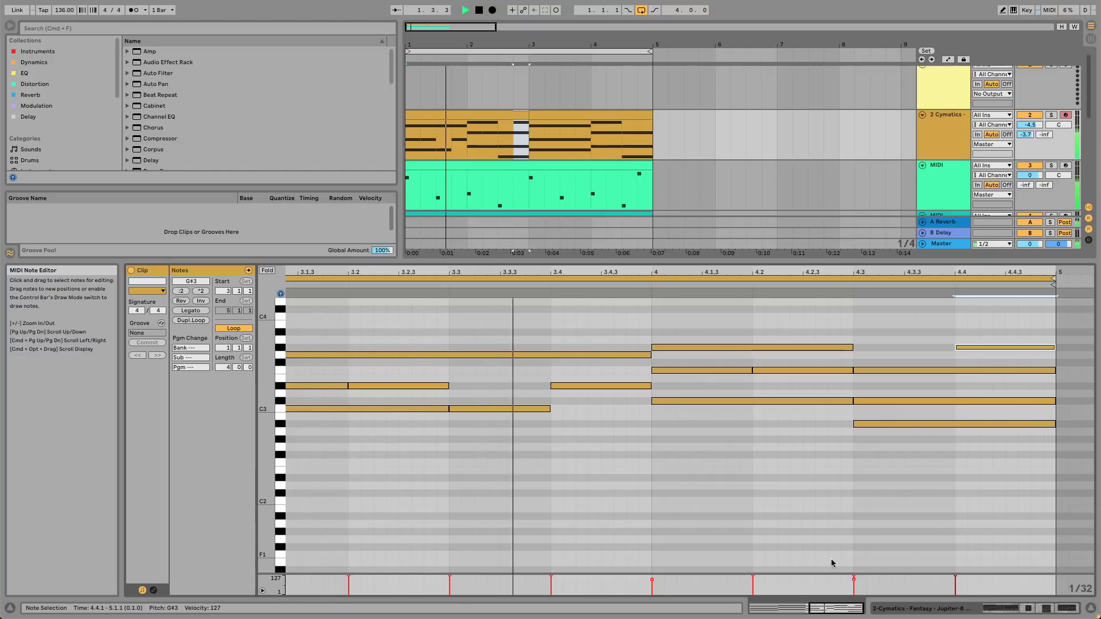
# Raise all of the clip's note velocities to 127 and move the D#3 note at 3.4 down to G2
pyautogui.press('super+a')
pyautogui.click(659, 477)
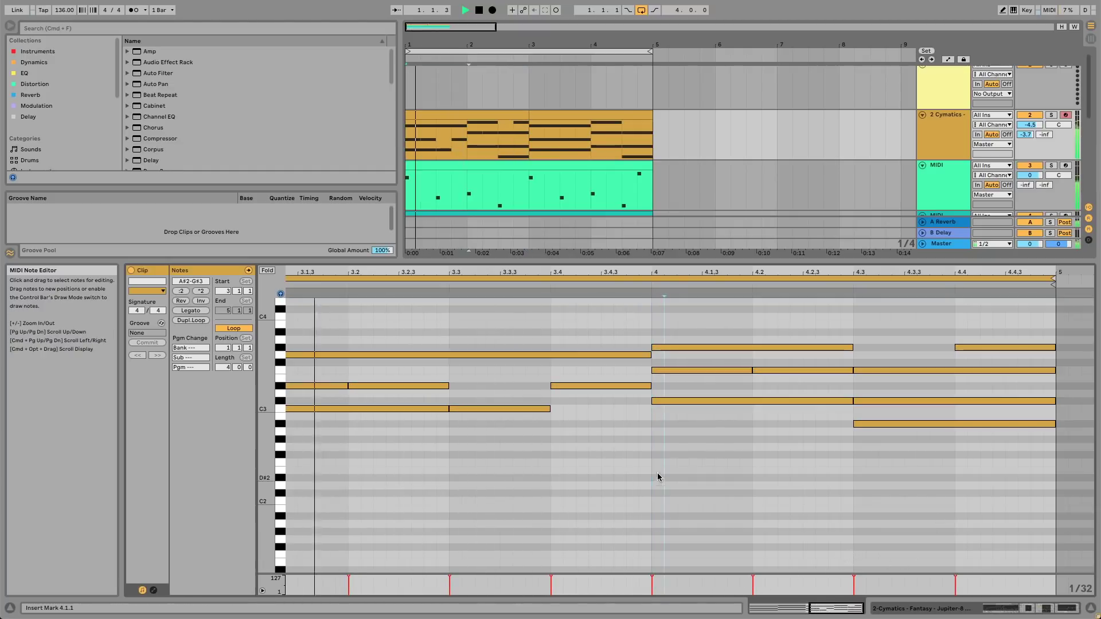
pyautogui.moveTo(597, 385); pyautogui.dragTo(591, 449)
pyautogui.press('space')
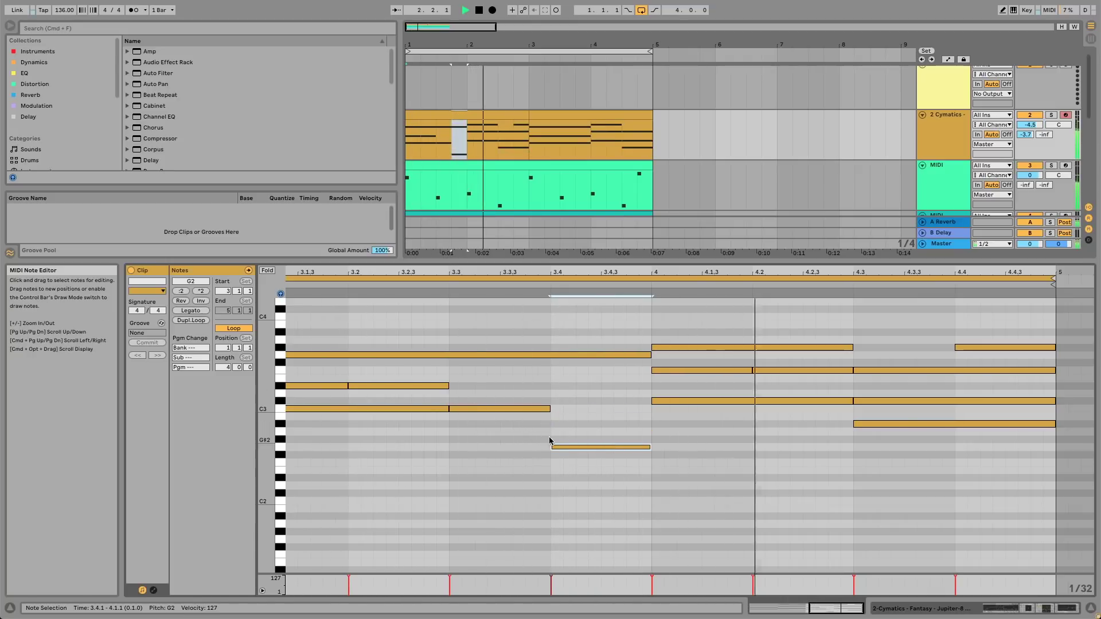
pyautogui.click(715, 356)
pyautogui.press('space')
pyautogui.press('space')
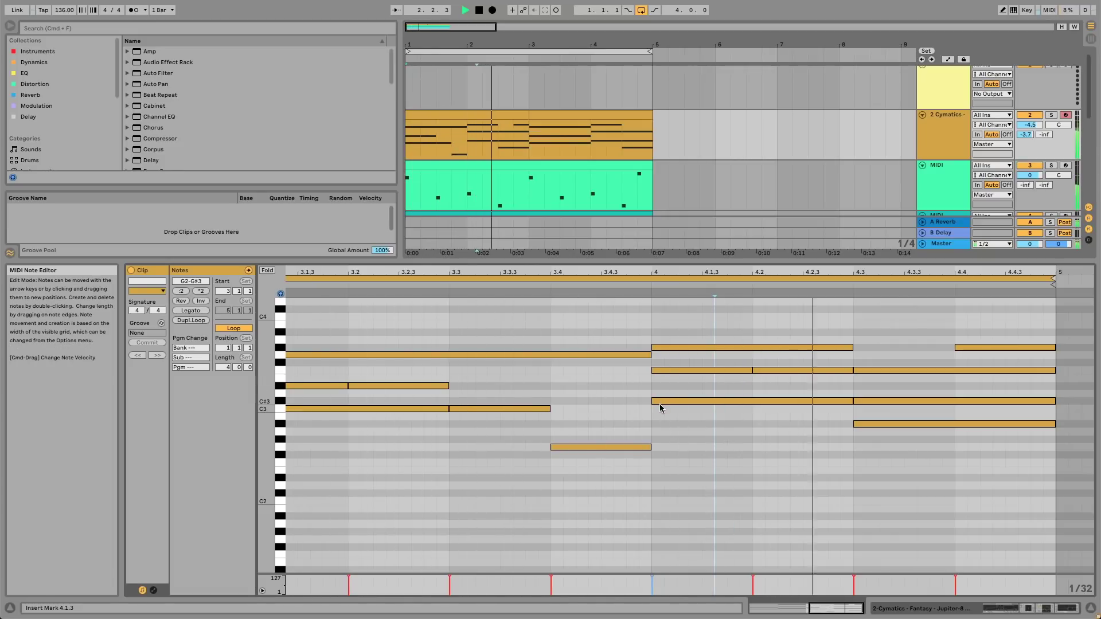
pyautogui.moveTo(889, 338); pyautogui.dragTo(889, 437)
pyautogui.press('space')
pyautogui.click(883, 433)
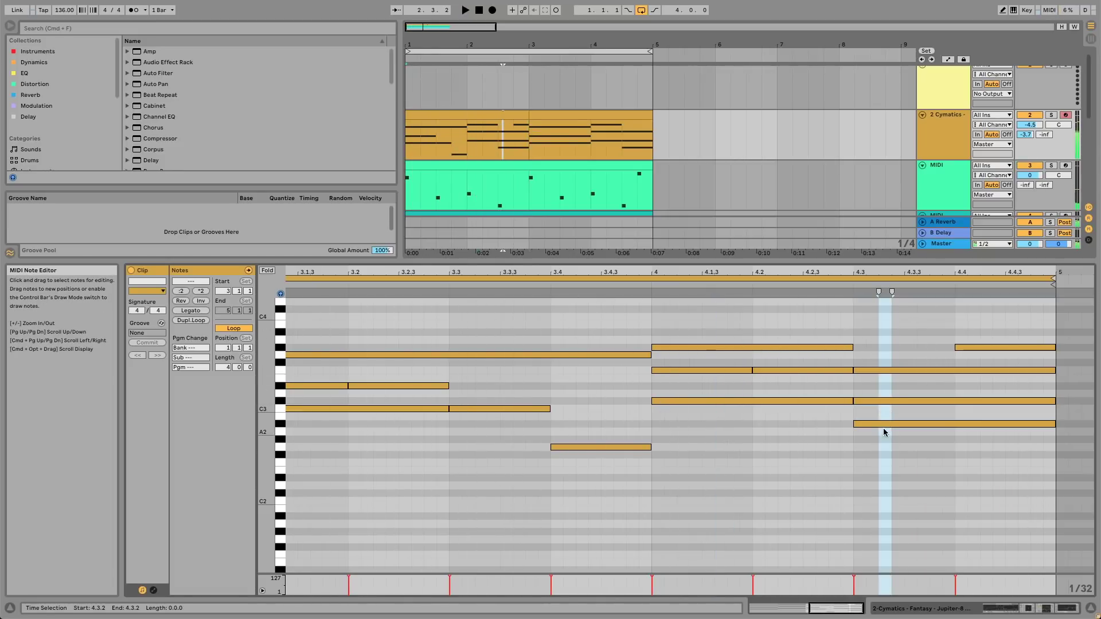
pyautogui.click(811, 385)
pyautogui.click(866, 383)
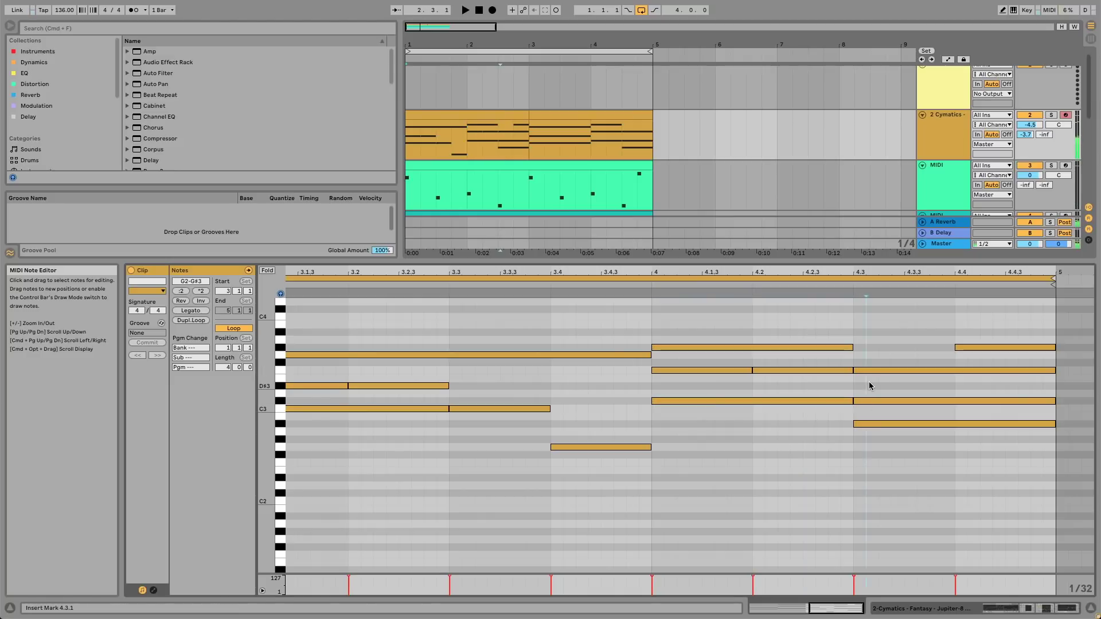
pyautogui.doubleClick(872, 370)
pyautogui.click(873, 401)
pyautogui.moveTo(873, 404); pyautogui.dragTo(872, 370)
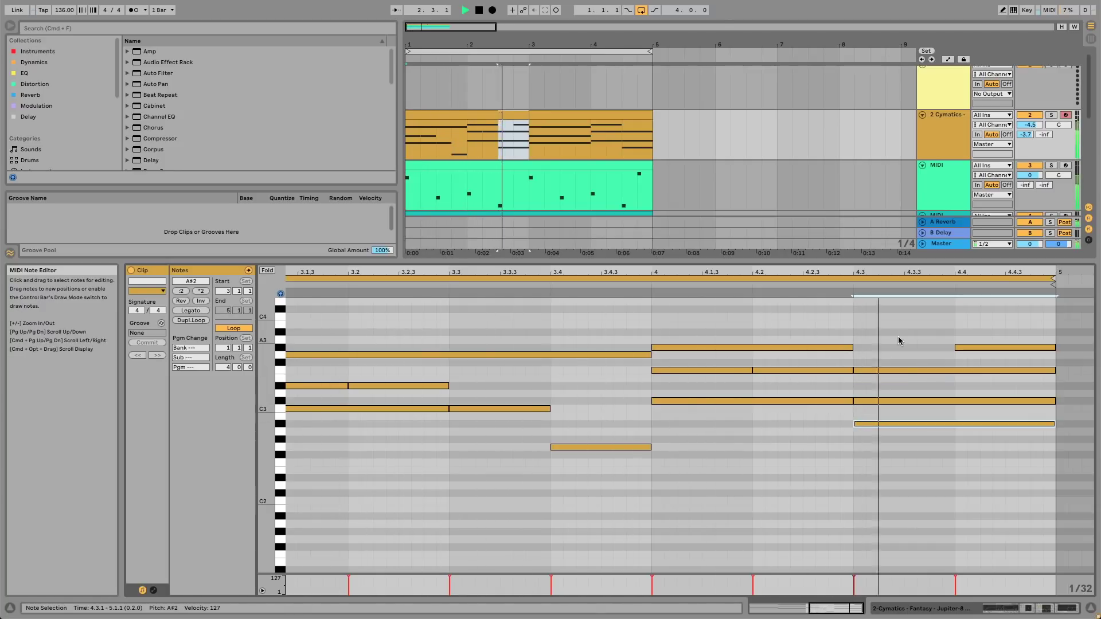
# Replace the final chord's F3 note with an F2 note spanning 4.3 to 5.1 and play it back
pyautogui.press('space')
pyautogui.moveTo(895, 371); pyautogui.dragTo(854, 340)
pyautogui.click(862, 440)
pyautogui.click(861, 446)
pyautogui.moveTo(865, 446); pyautogui.dragTo(967, 452)
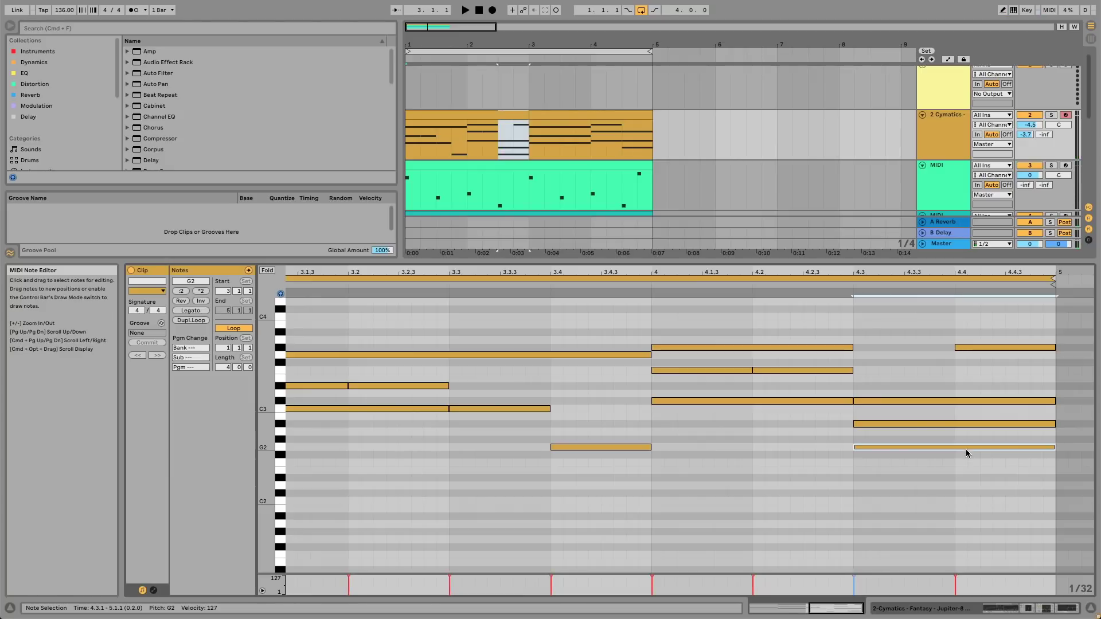
pyautogui.moveTo(954, 491); pyautogui.dragTo(899, 494)
pyautogui.press('space')
pyautogui.moveTo(872, 455); pyautogui.dragTo(873, 464)
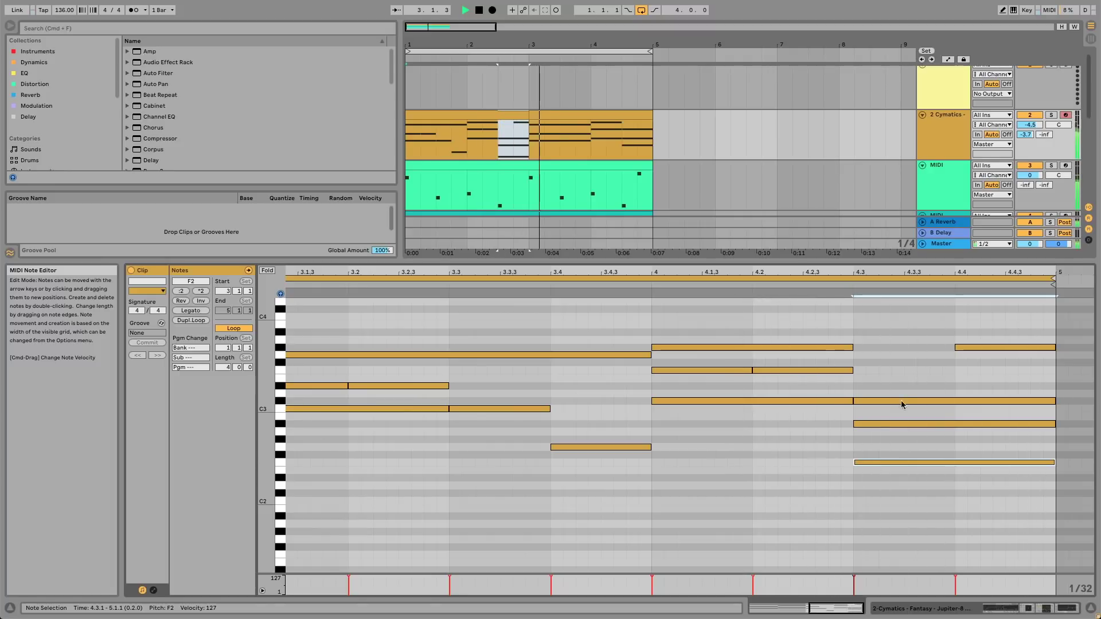
pyautogui.press('space')
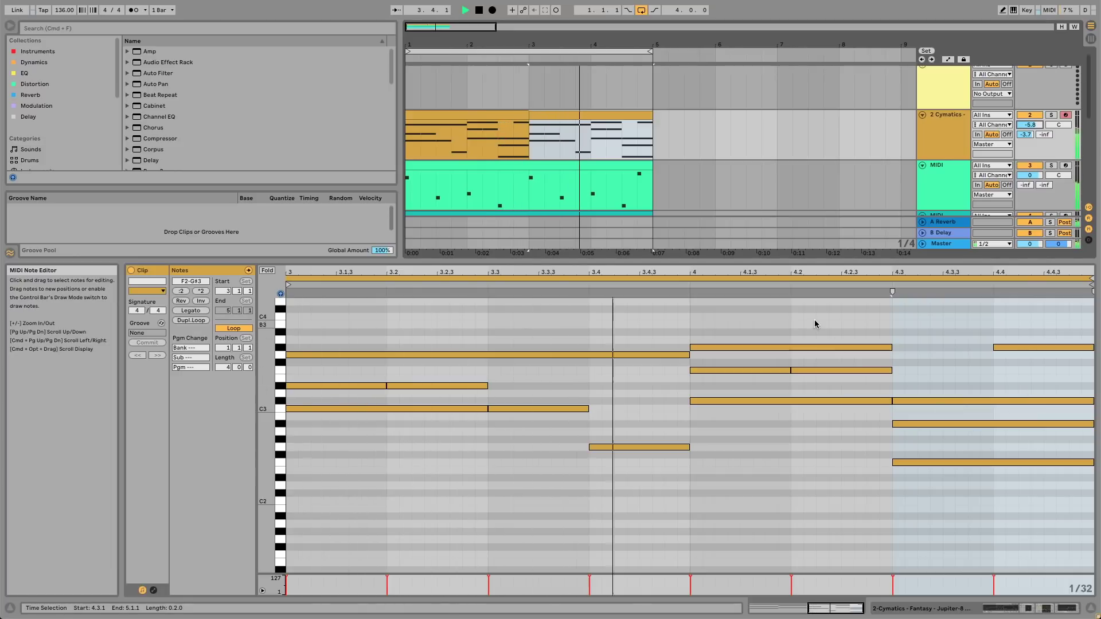
# Draw an A#3 note from 4.3 to 4.4 above the first keys clip's final chord and play it back
pyautogui.press('space')
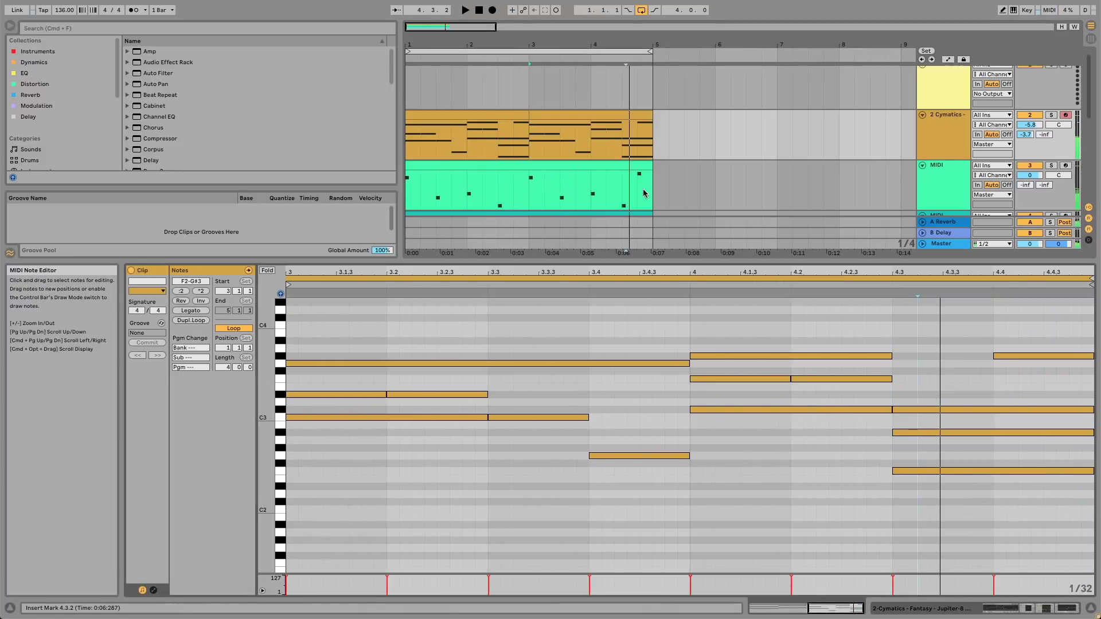
pyautogui.click(917, 344)
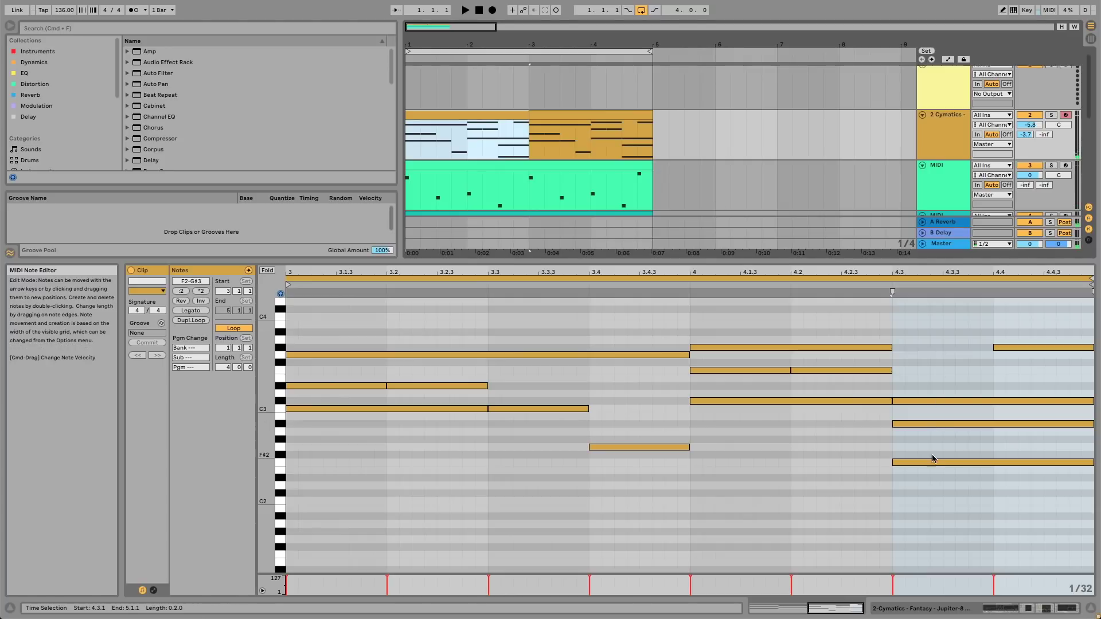
pyautogui.press('b')
pyautogui.click(896, 331)
pyautogui.press('b')
pyautogui.moveTo(902, 332); pyautogui.dragTo(992, 331)
pyautogui.press('space')
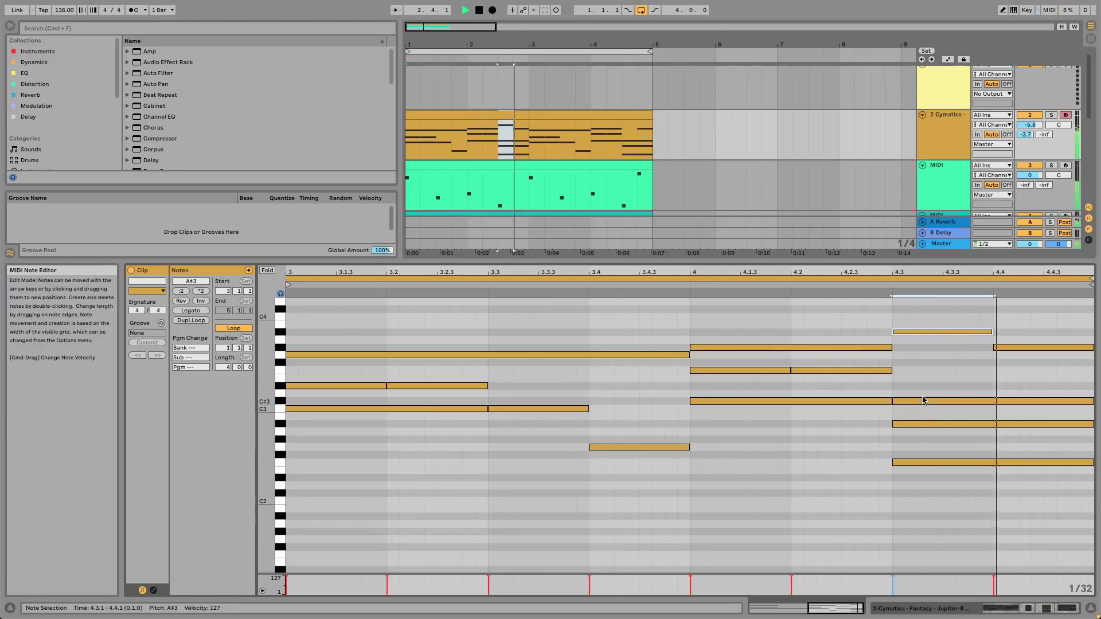
# Delete the final chord's F2 note and draw an F3 note spanning 4.3 to 5.1 in its place
pyautogui.doubleClick(936, 462)
pyautogui.press('b')
pyautogui.click(898, 378)
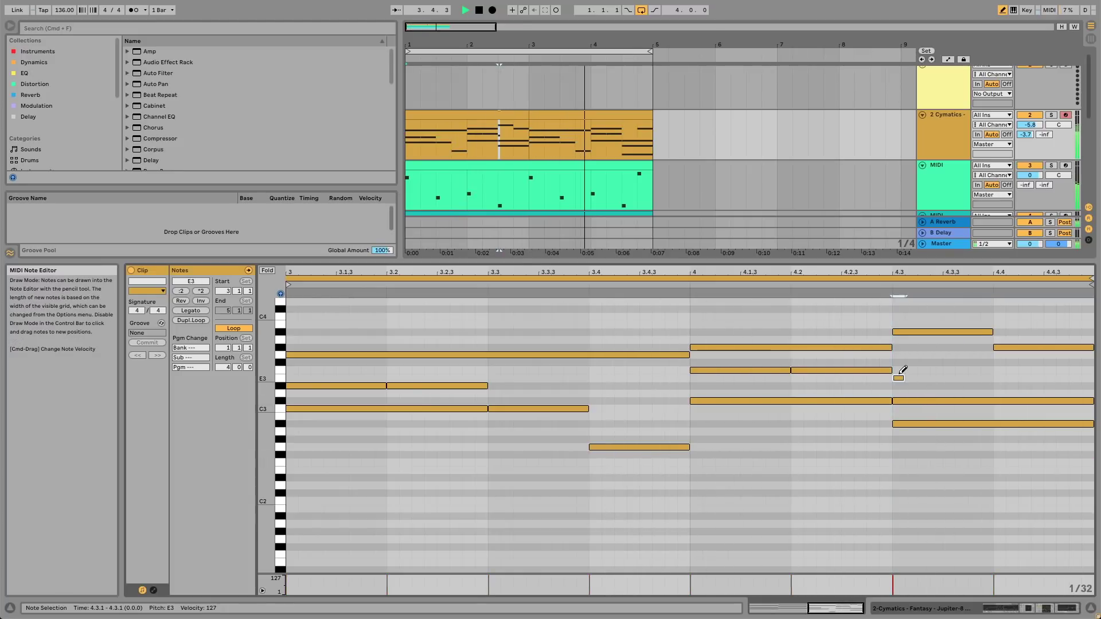
pyautogui.press('b')
pyautogui.moveTo(902, 374); pyautogui.dragTo(1090, 361)
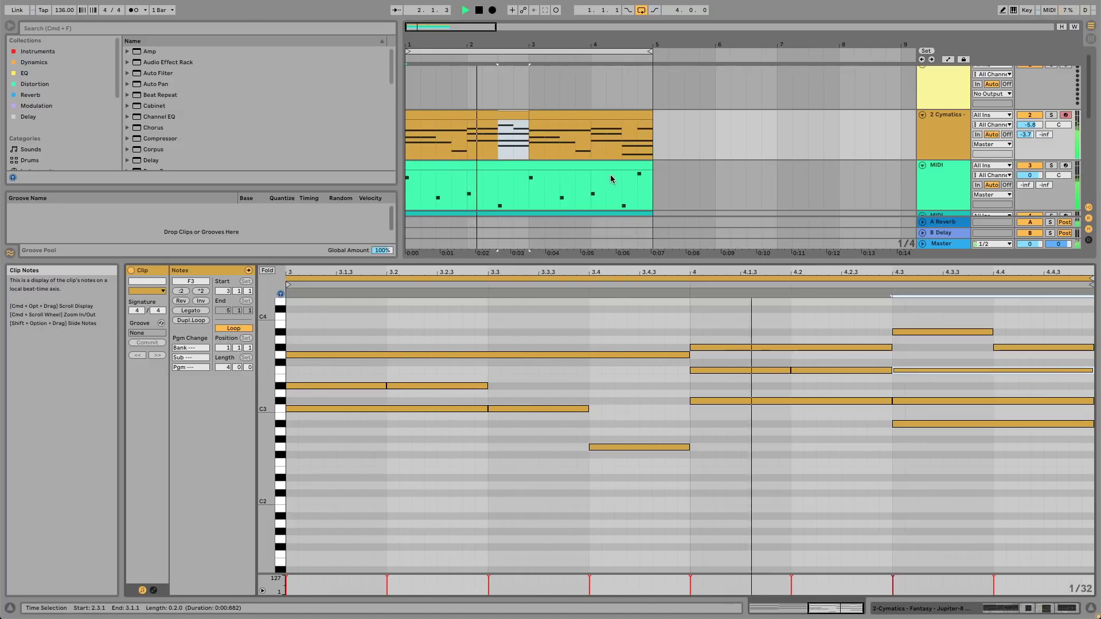
# Place the re-voiced chord at 4.3 to 5.1 in the keys arrangement, restore the original voicing at 2.3, and enlarge the arrangement area
pyautogui.moveTo(498, 116); pyautogui.dragTo(705, 123)
pyautogui.press('super+z')
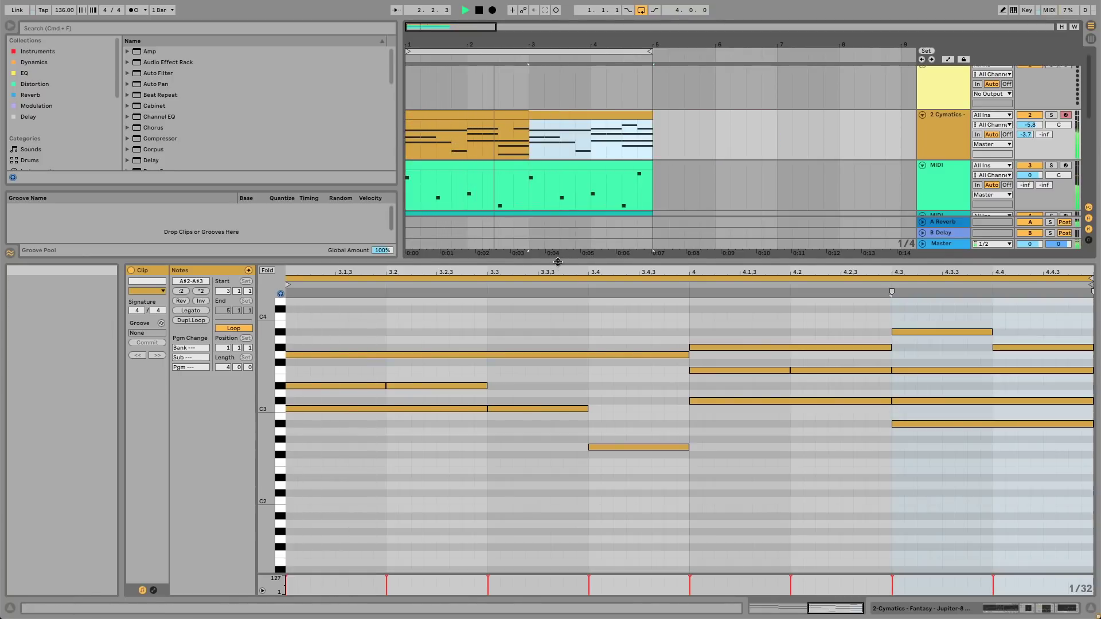
pyautogui.moveTo(559, 263); pyautogui.dragTo(556, 454)
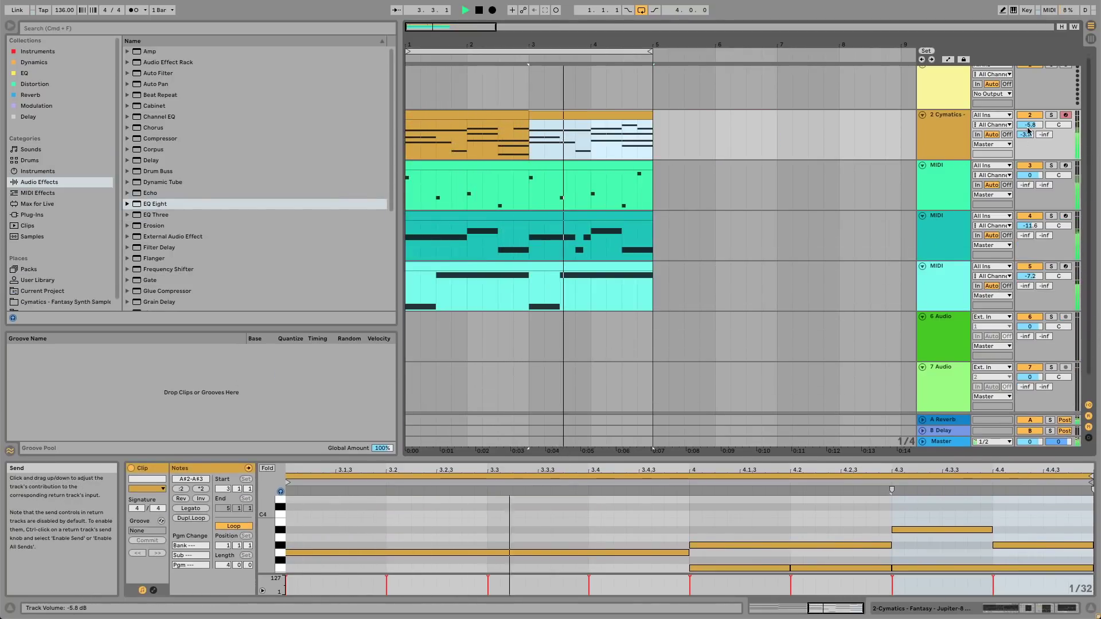
# Set the keys track's reverb send to -4.4 dB while listening to the loop
pyautogui.moveTo(1025, 134); pyautogui.dragTo(1025, 150)
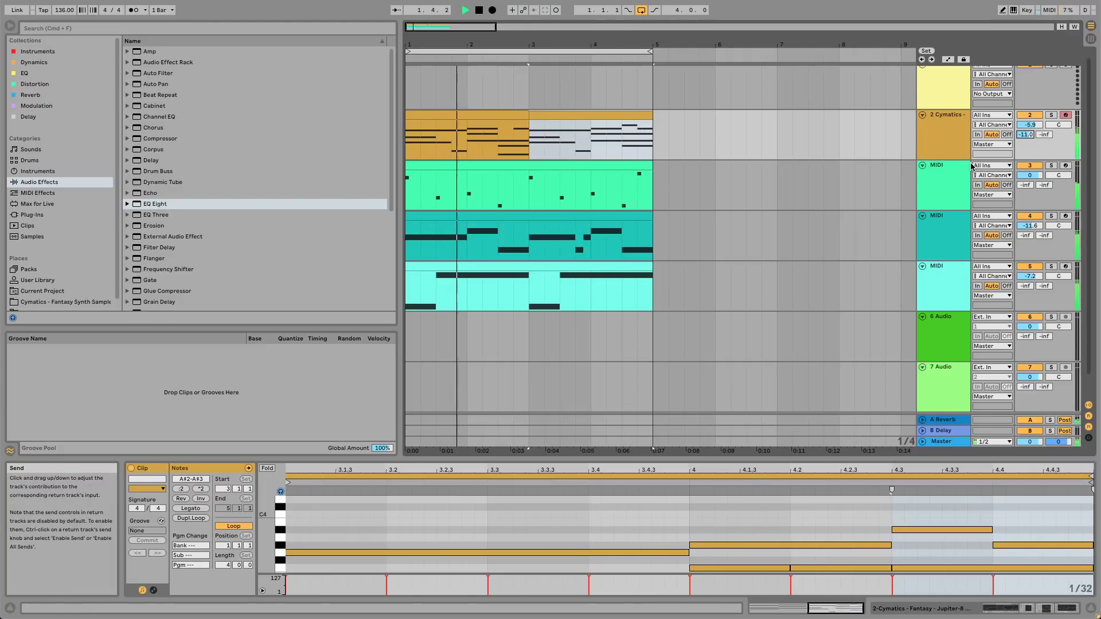
pyautogui.moveTo(1025, 134); pyautogui.dragTo(1025, 132)
pyautogui.press('space')
# Audition track 3 in solo, return to the full mix, and raise its reverb send to -9.7 dB
pyautogui.scroll(-1, 860, 152)
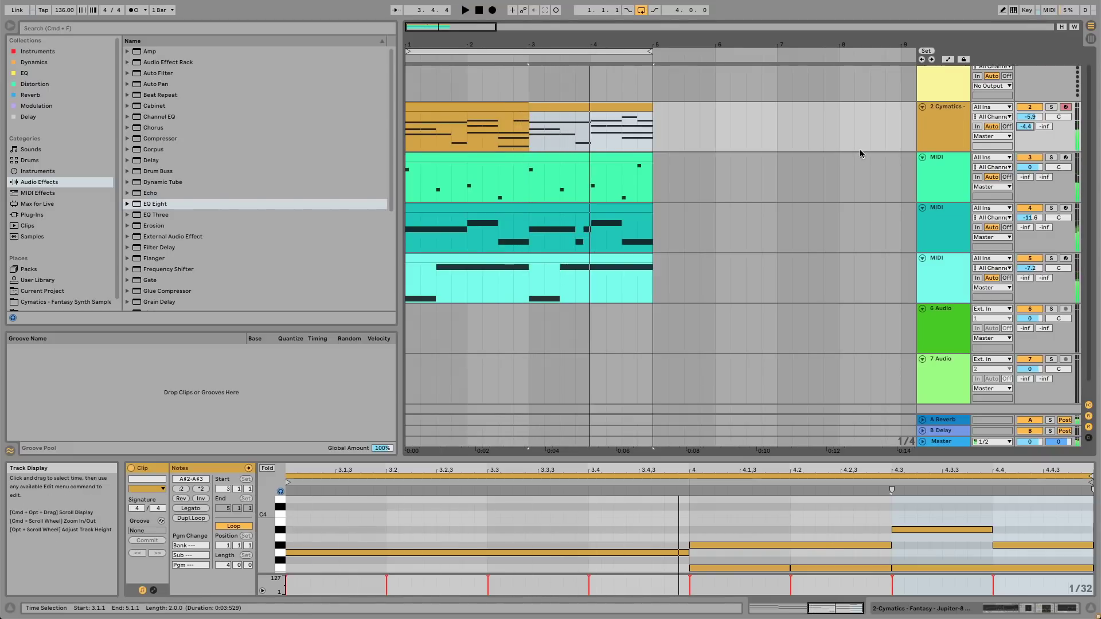
pyautogui.click(934, 185)
pyautogui.press('s')
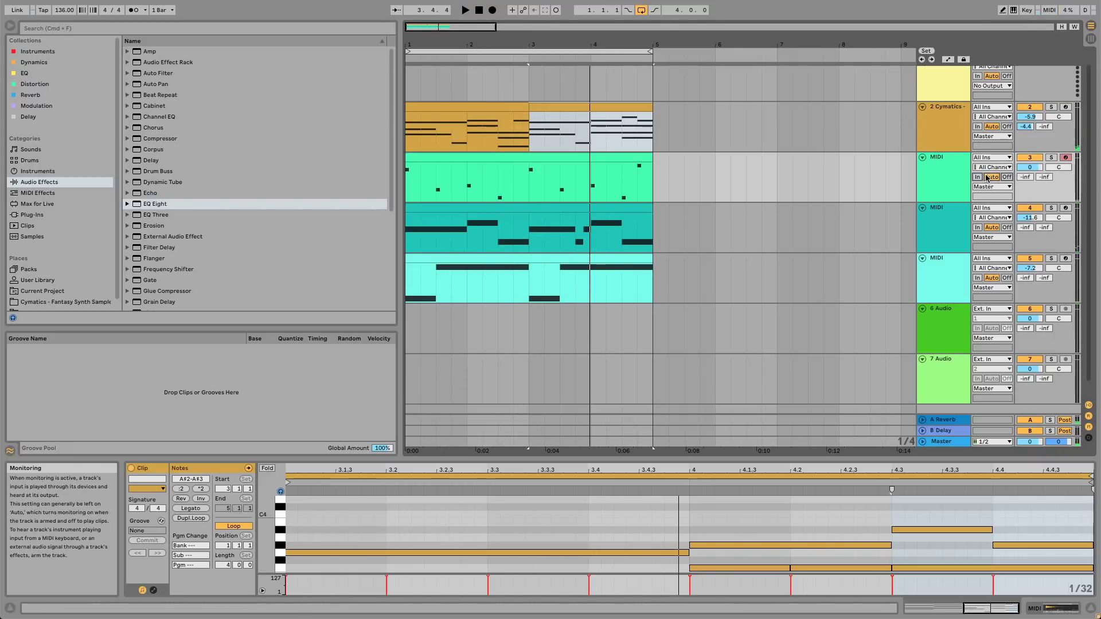
pyautogui.press('space')
pyautogui.click(951, 173)
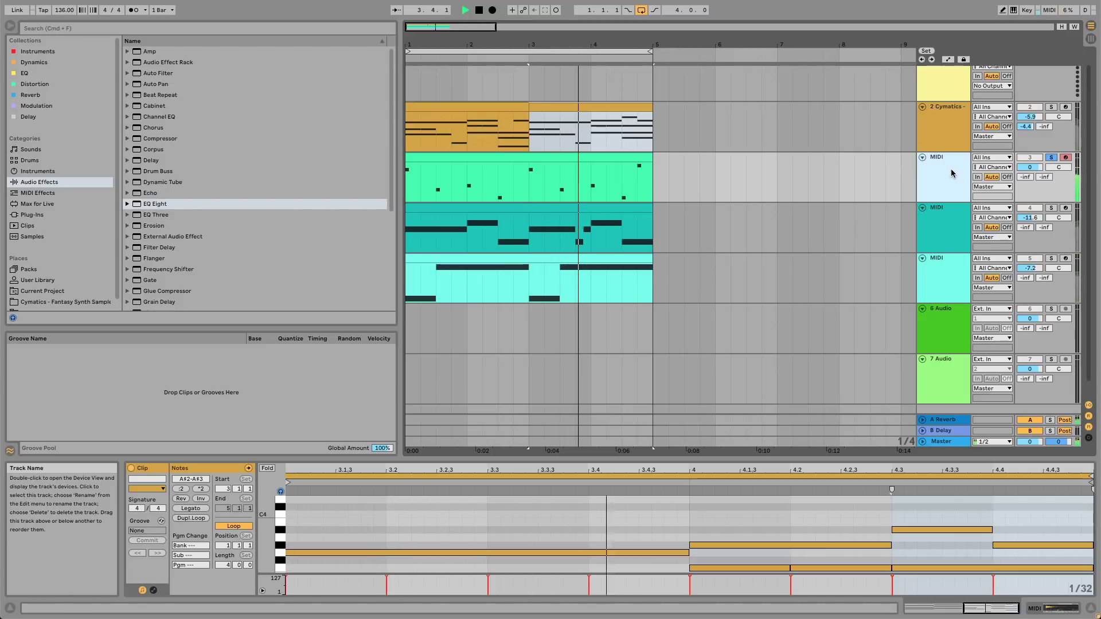
pyautogui.click(1051, 157)
pyautogui.moveTo(1025, 176)
pyautogui.mouseDown()
pyautogui.moveTo(1025, 166)
pyautogui.moveTo(1025, 179)
pyautogui.mouseUp()
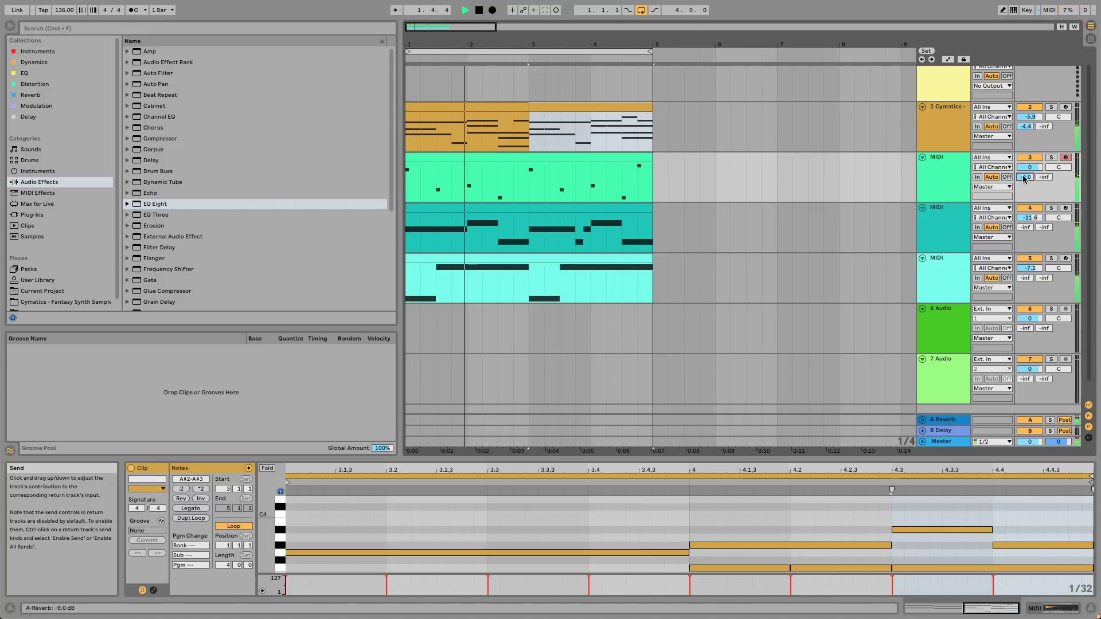
pyautogui.moveTo(1025, 180); pyautogui.dragTo(1024, 179)
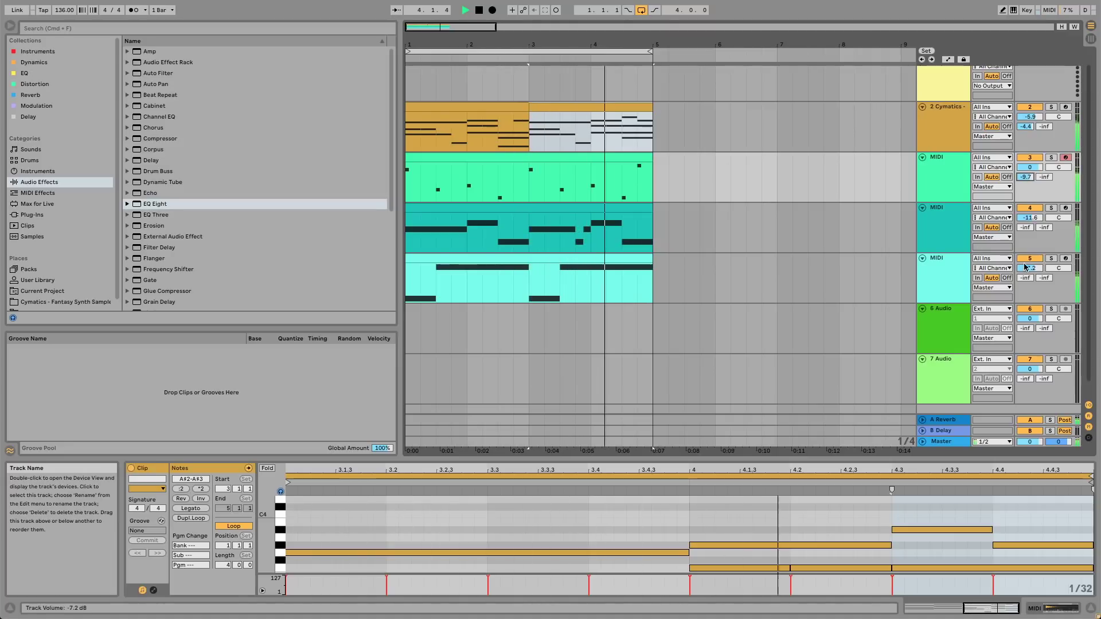
# Deactivate track 4 and lower track 3's reverb send to -11.0 dB during playback
pyautogui.press('space')
pyautogui.click(1027, 209)
pyautogui.press('space')
pyautogui.moveTo(1025, 177); pyautogui.dragTo(1025, 179)
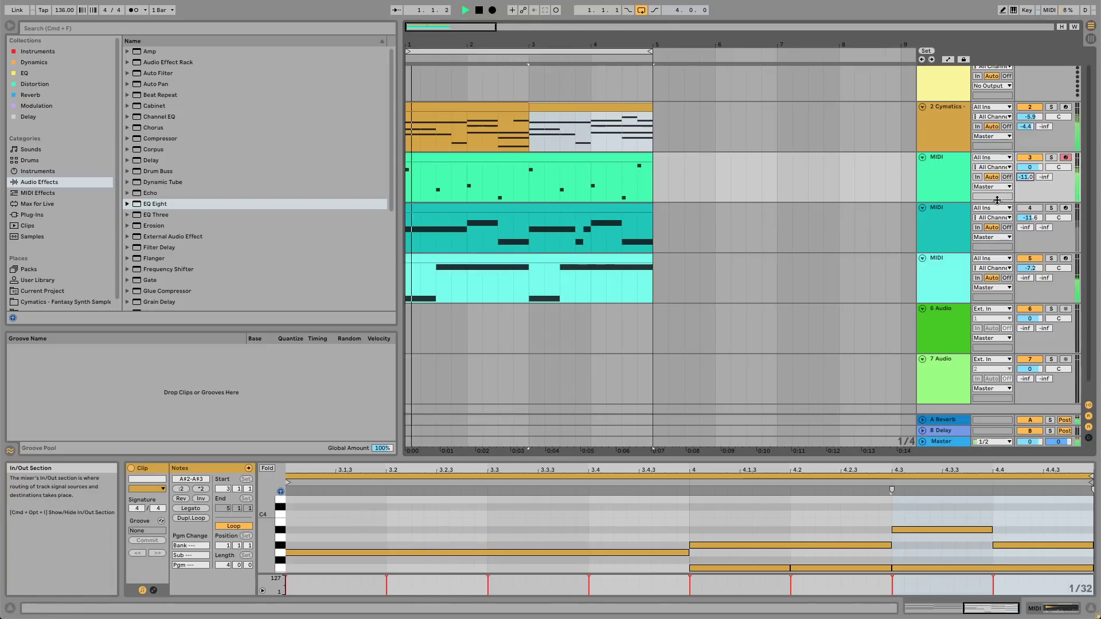
# On the reverb return, set Reverb's input bandpass to 1.24 kHz and add an EQ Eight with a 587 Hz low shelf cut about 5.6 dB
pyautogui.click(943, 419)
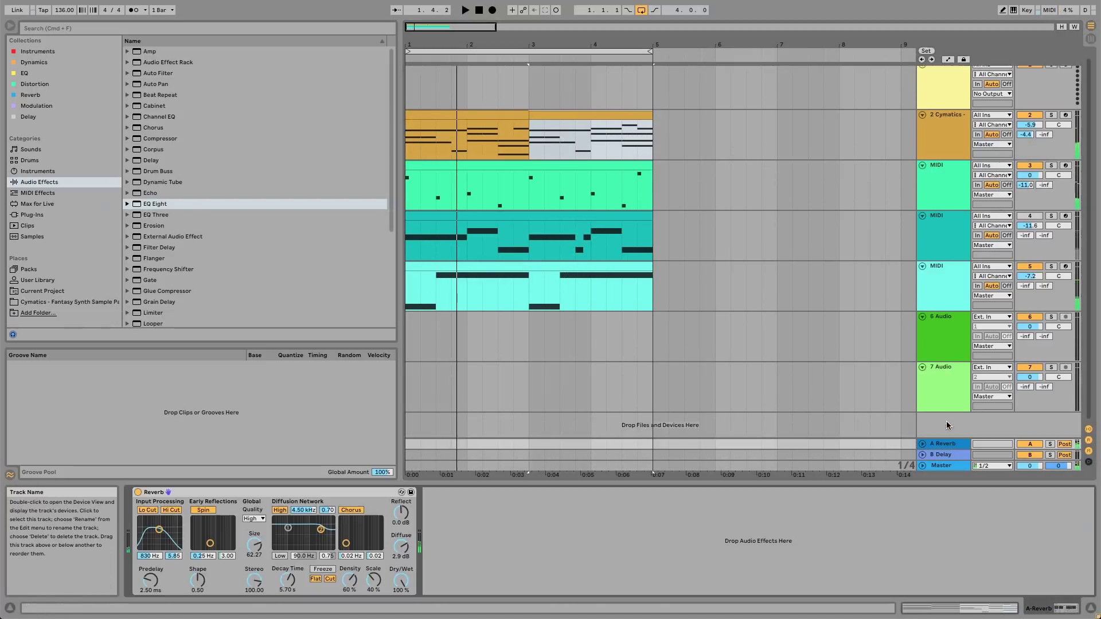
pyautogui.moveTo(159, 530); pyautogui.dragTo(163, 529)
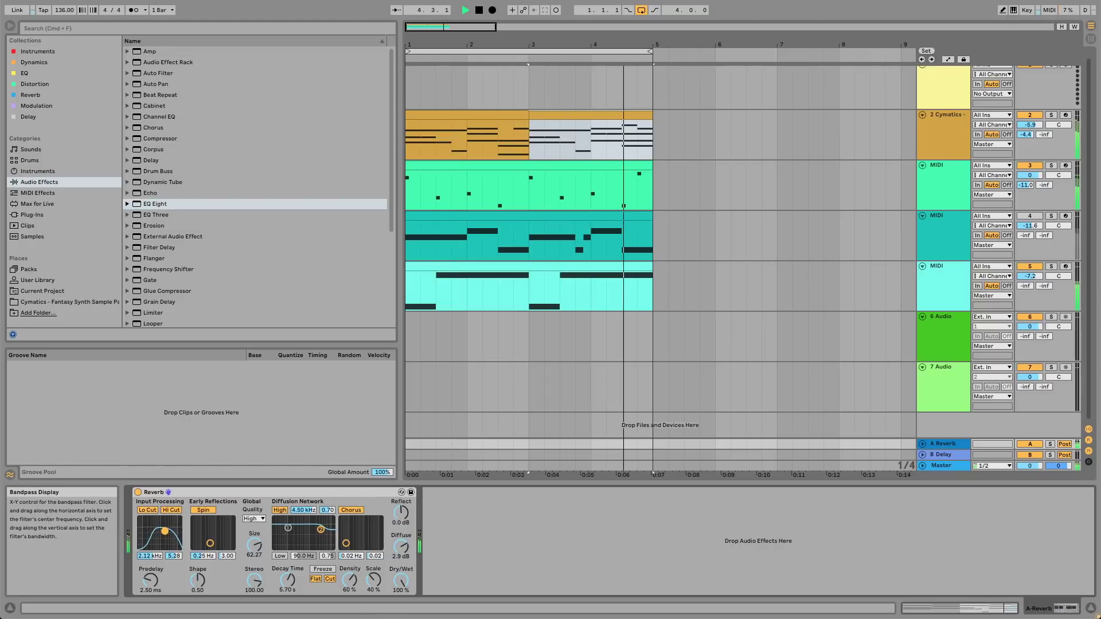
pyautogui.doubleClick(156, 204)
pyautogui.moveTo(350, 417); pyautogui.dragTo(565, 452)
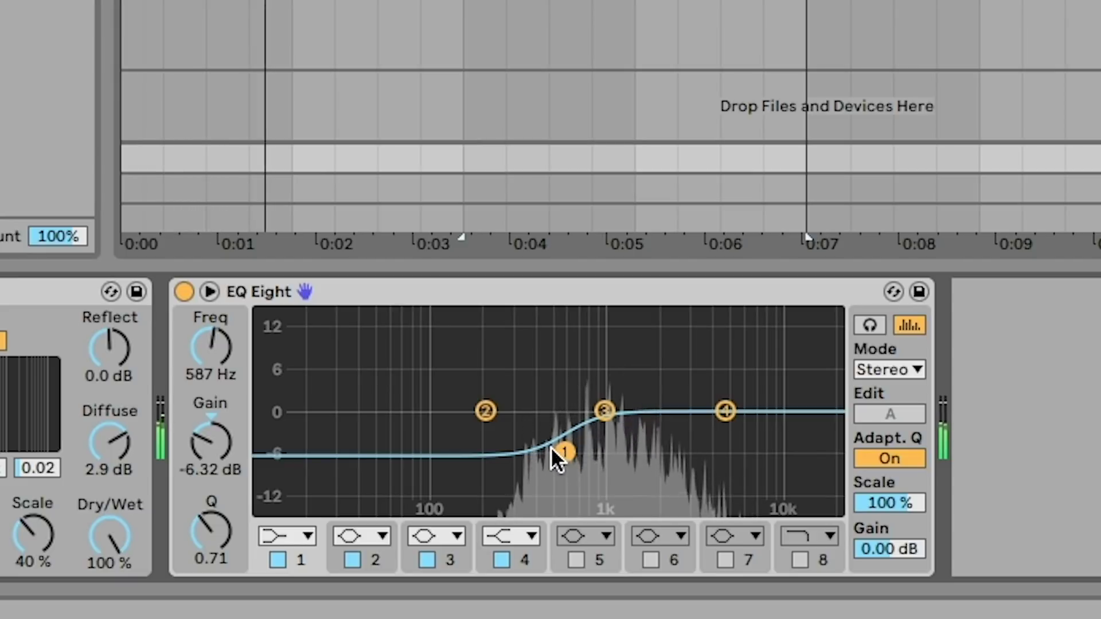
pyautogui.moveTo(487, 409); pyautogui.dragTo(564, 446)
pyautogui.click(605, 425)
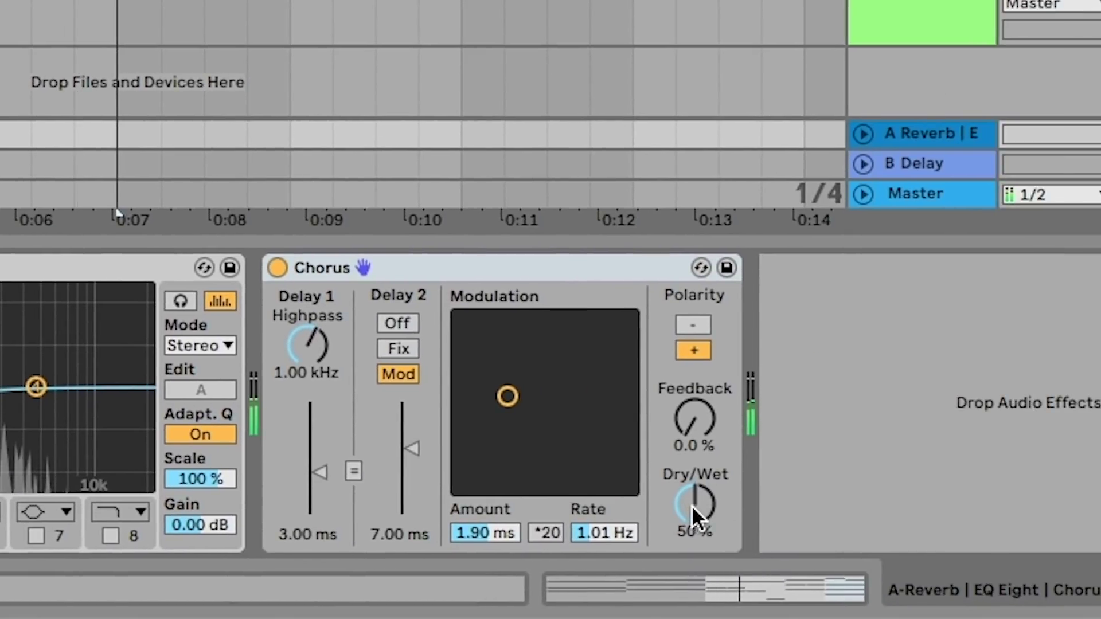
# Add a Chorus after the reverb return's EQ and set its modulation amount to 2.17 ms and rate to 2.33 Hz
pyautogui.moveTo(692, 505); pyautogui.dragTo(691, 513)
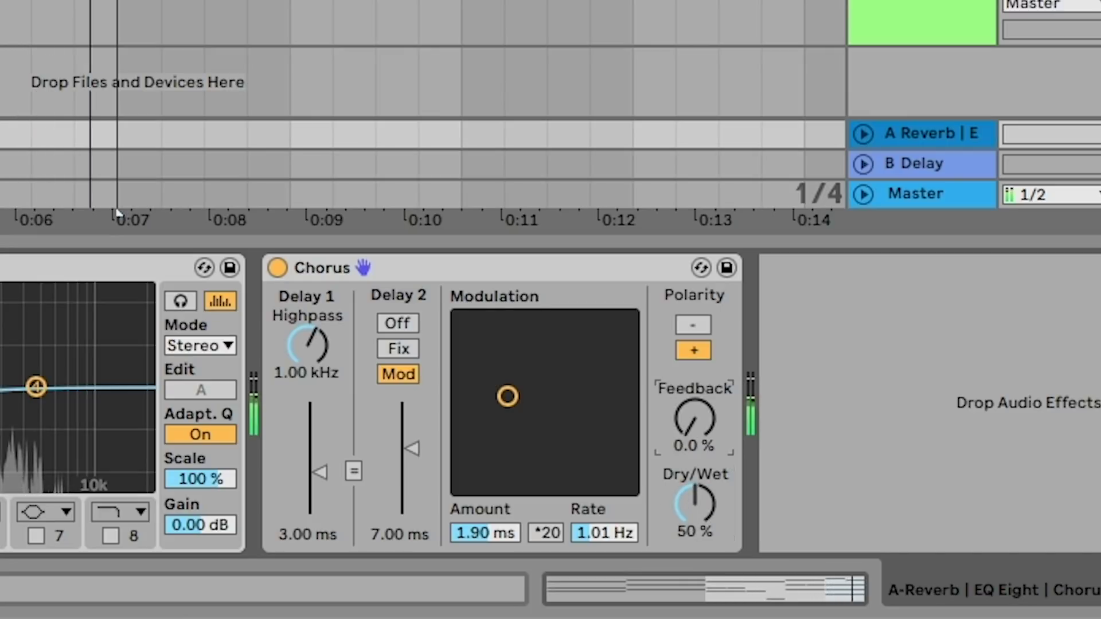
pyautogui.moveTo(597, 531); pyautogui.dragTo(597, 493)
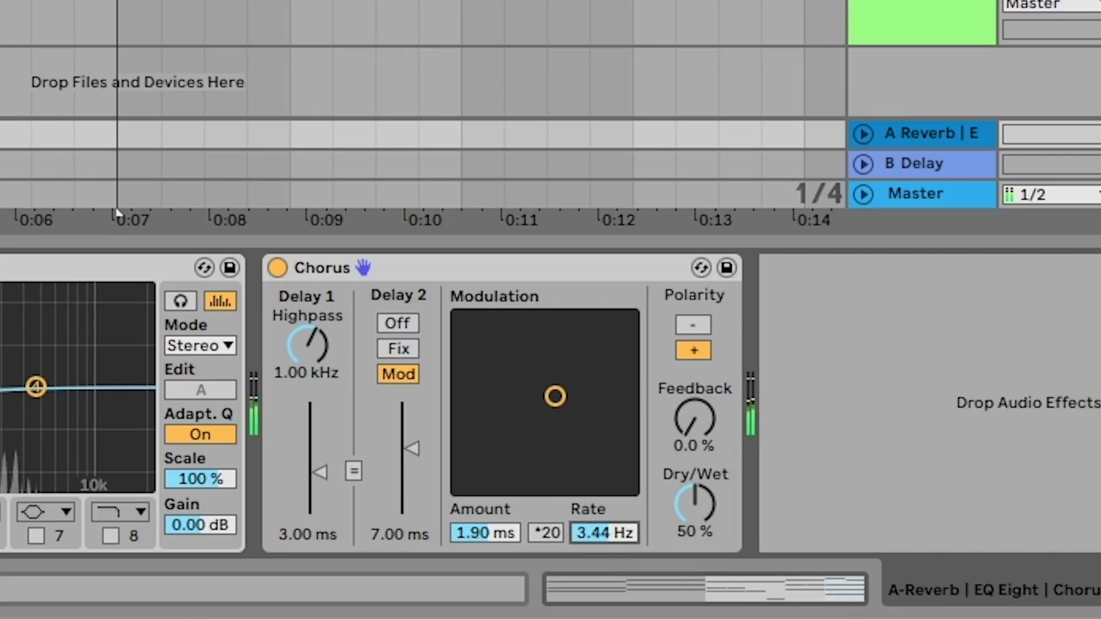
pyautogui.moveTo(485, 532); pyautogui.dragTo(485, 507)
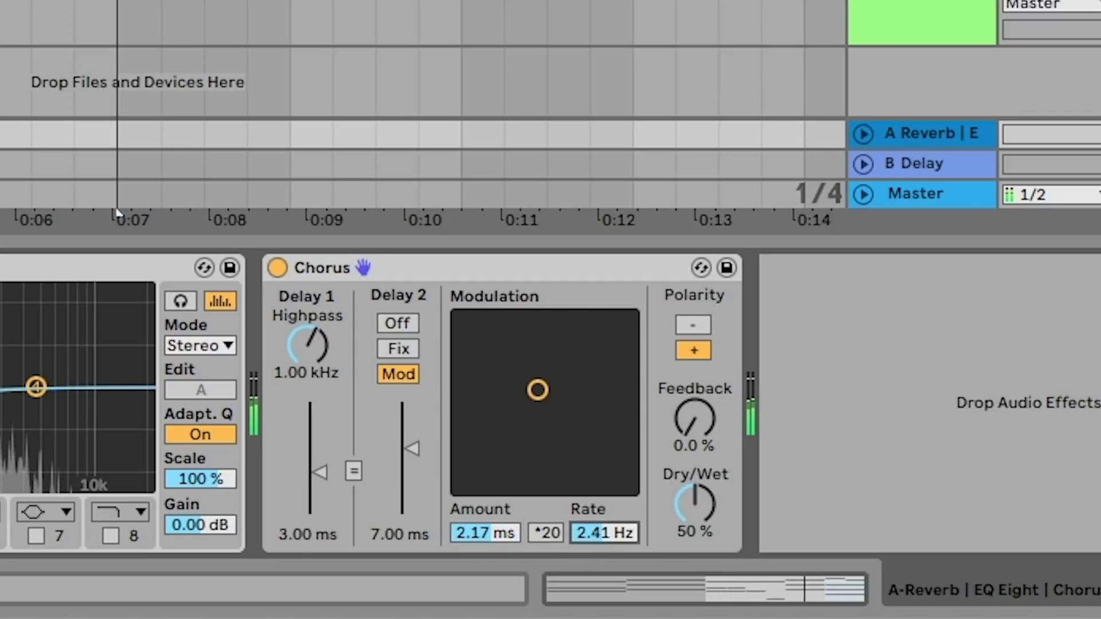
pyautogui.moveTo(579, 533); pyautogui.dragTo(579, 535)
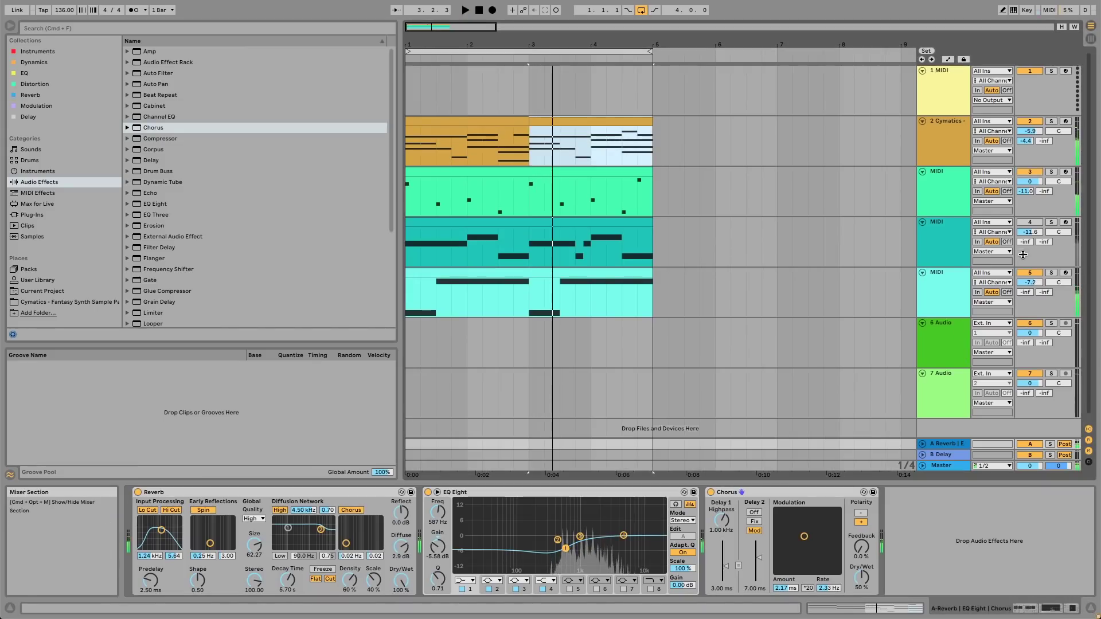
# Set the keys track's reverb send to -4.0 dB and play the loop with track 4 deactivated
pyautogui.moveTo(1025, 141); pyautogui.dragTo(1024, 224)
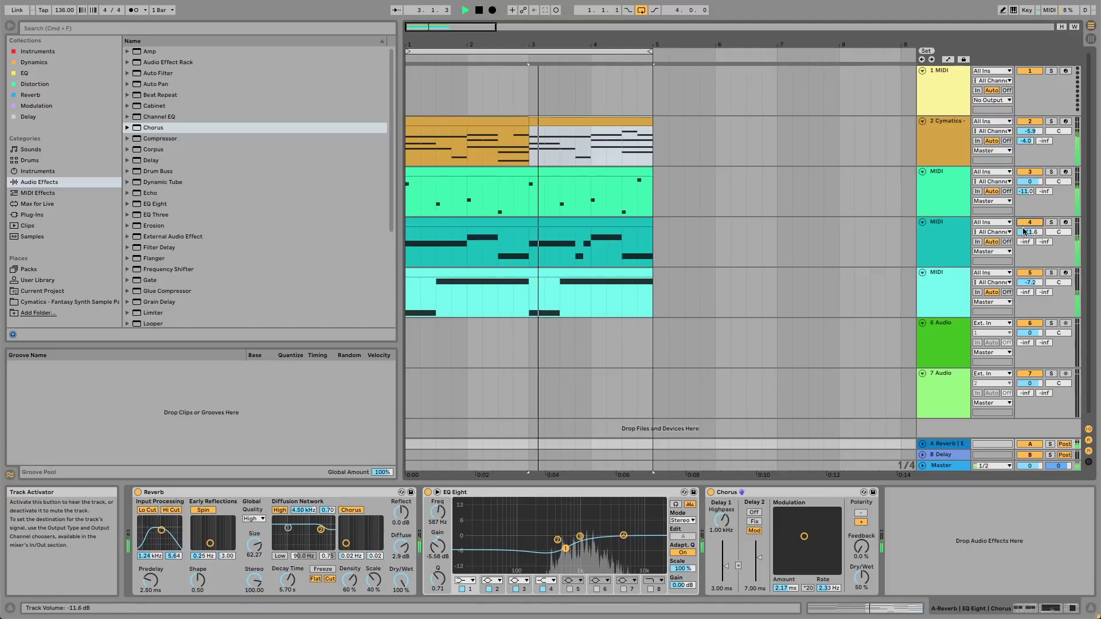
pyautogui.click(1025, 223)
pyautogui.press('space')
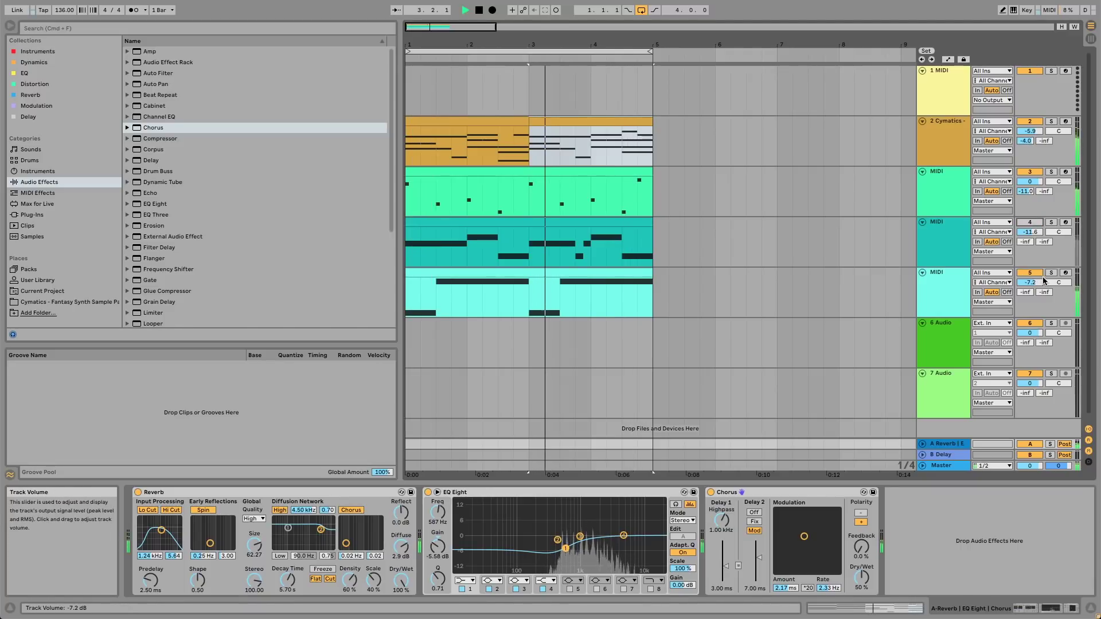
# Add an Auto Pan to track 5's Prophet 5 lead with amount 79.7% and rate 2.69 Hz
pyautogui.click(969, 278)
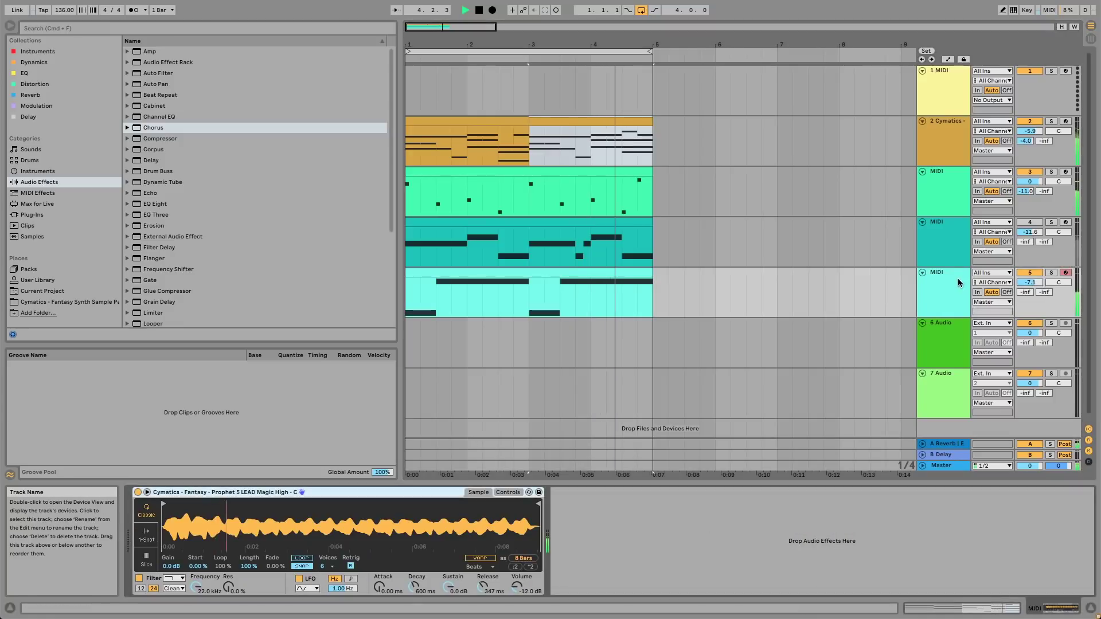
pyautogui.doubleClick(172, 83)
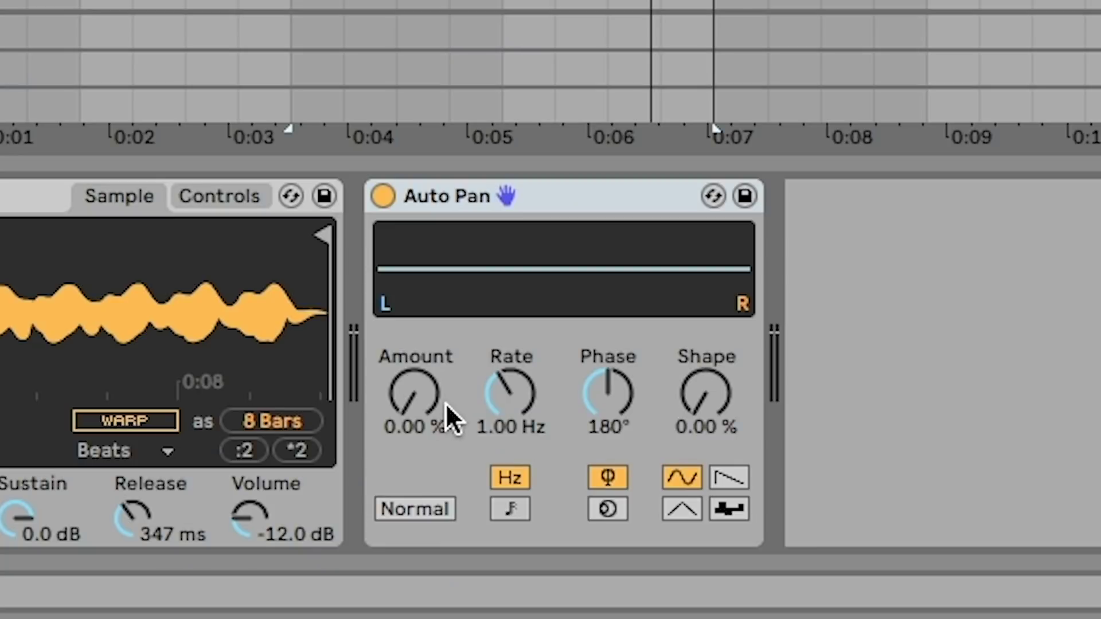
pyautogui.moveTo(572, 555); pyautogui.dragTo(572, 542)
pyautogui.moveTo(432, 422); pyautogui.dragTo(433, 410)
pyautogui.moveTo(511, 395); pyautogui.dragTo(511, 380)
pyautogui.moveTo(395, 427); pyautogui.dragTo(396, 430)
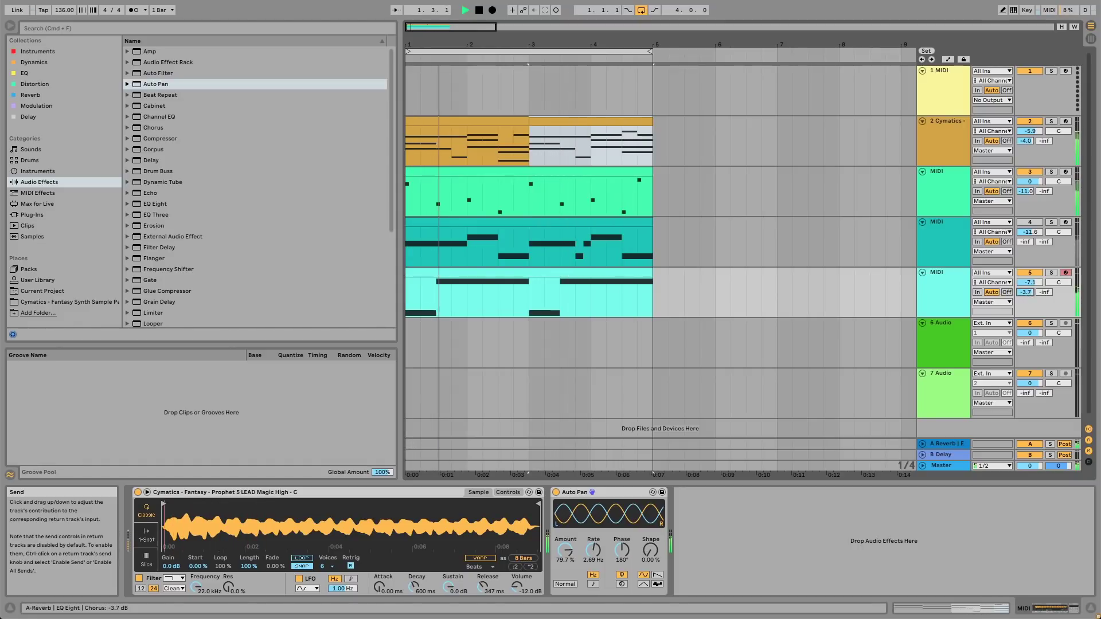
# Set track 5's volume to -6.5 dB and reverb send to -2.2 dB, and track 4's volume to -13.7 dB
pyautogui.moveTo(1029, 282); pyautogui.dragTo(1030, 281)
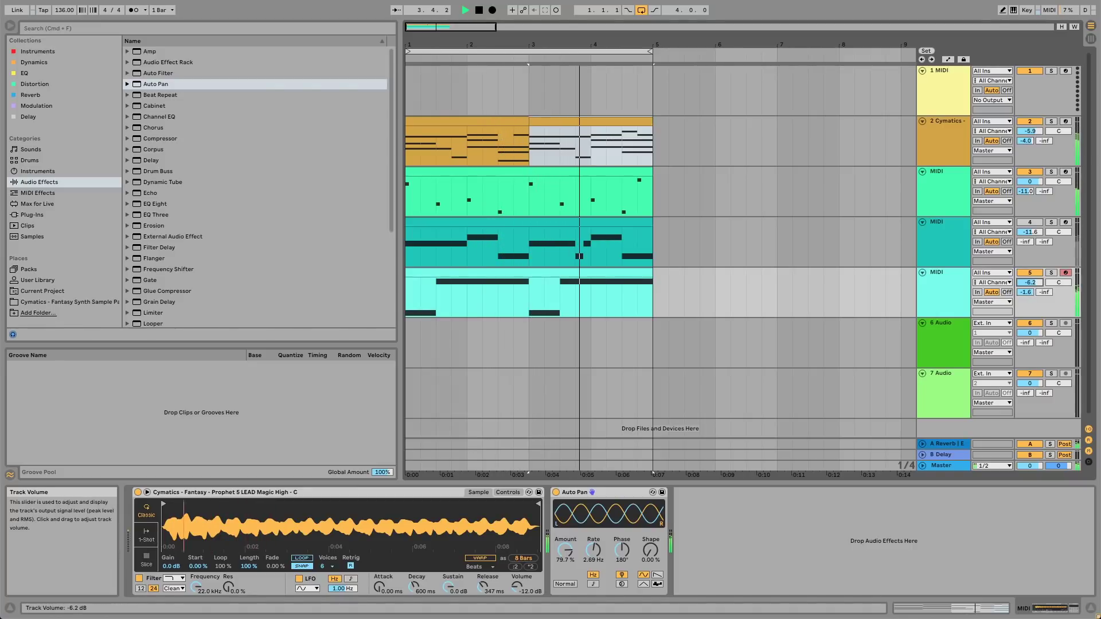
pyautogui.moveTo(1029, 282); pyautogui.dragTo(1030, 284)
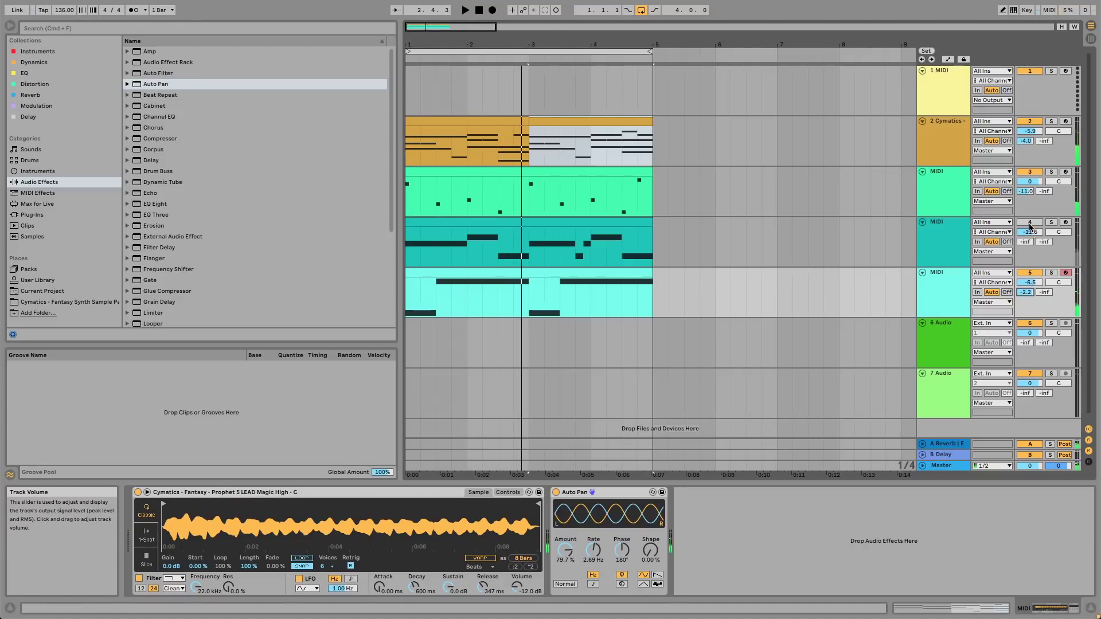
pyautogui.moveTo(1029, 228); pyautogui.dragTo(1030, 232)
# Browse the Cymatics Fantasy samples and replace track 4's bass with Oberheim OB-X BASS 2 Pole Pulse - C
pyautogui.press('q')
pyautogui.scroll(2, 270, 259)
pyautogui.scroll(1, 271, 259)
pyautogui.click(271, 244)
pyautogui.press('Up')
pyautogui.press('Up')
pyautogui.press('Up')
pyautogui.press('Up')
pyautogui.press('Up')
pyautogui.press('Up')
pyautogui.press('Up')
pyautogui.scroll(2, 287, 220)
pyautogui.press('Up')
pyautogui.press('Up')
pyautogui.press('Up')
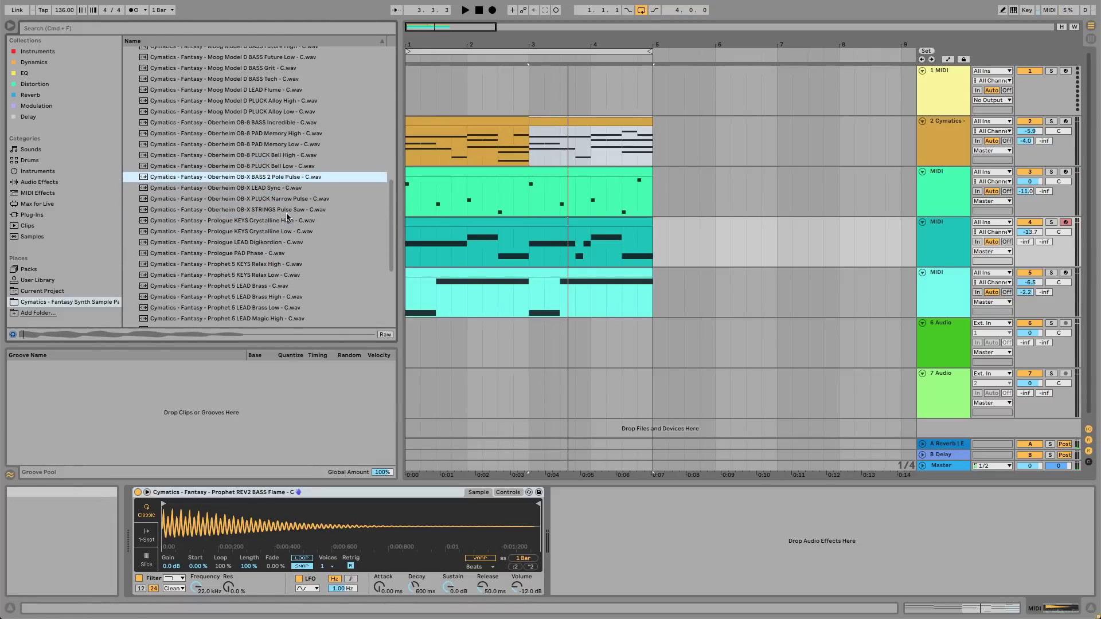
pyautogui.scroll(1, 287, 217)
pyautogui.scroll(1, 284, 215)
pyautogui.press('space')
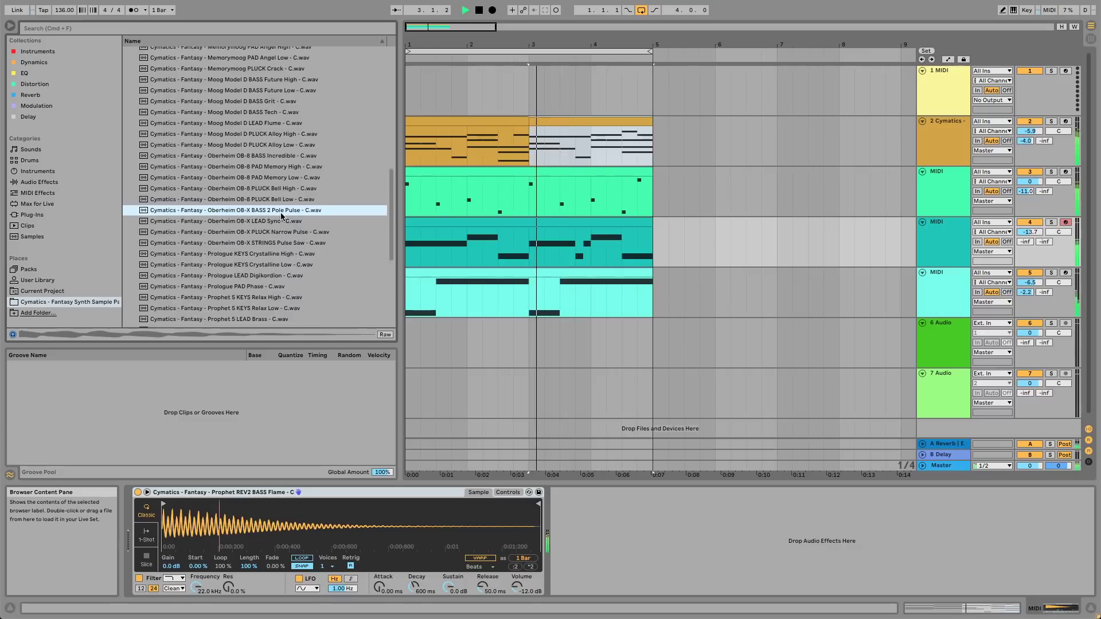
pyautogui.press('Return')
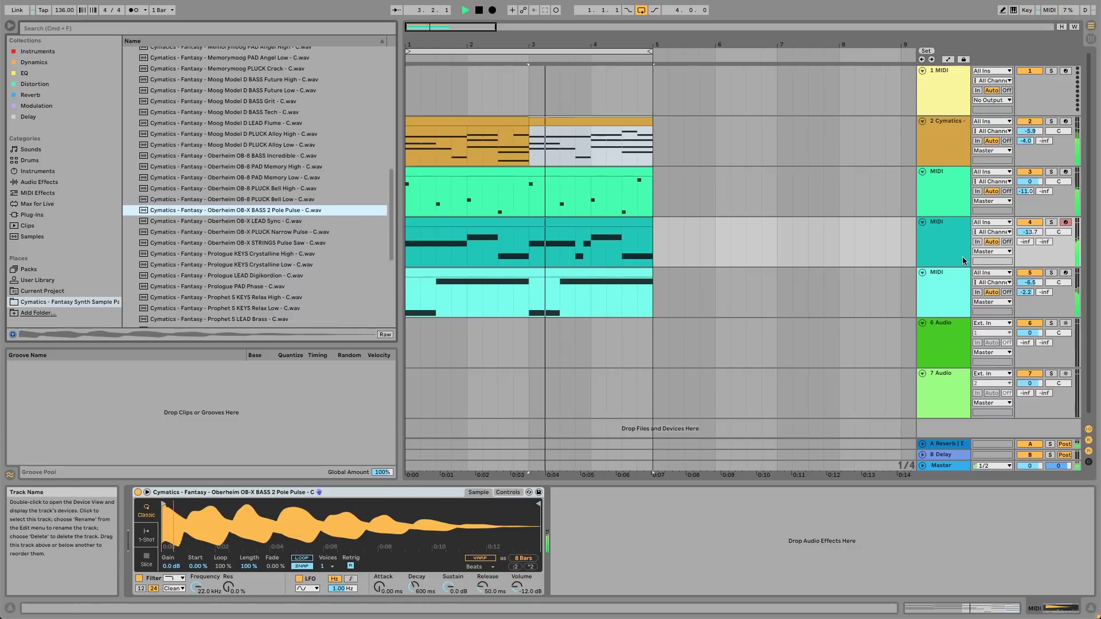
# Keep track 5's volume at -6.5 dB, set track 4's volume to -9.0 dB, and lower the keys track's reverb send to -7.2 dB
pyautogui.moveTo(1030, 282); pyautogui.dragTo(1031, 269)
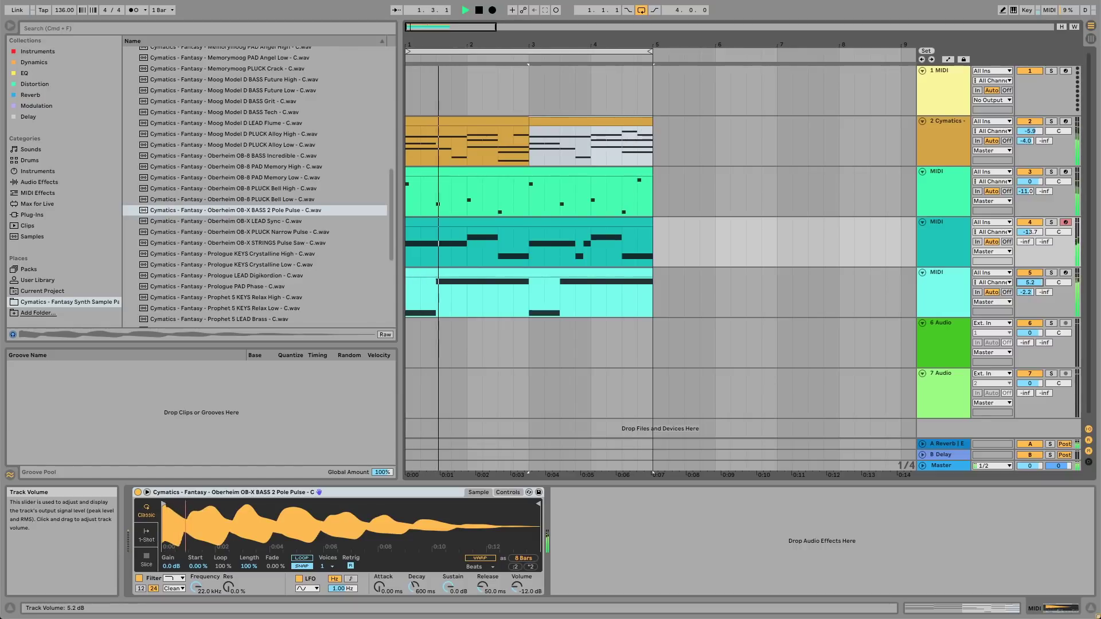
pyautogui.press('space')
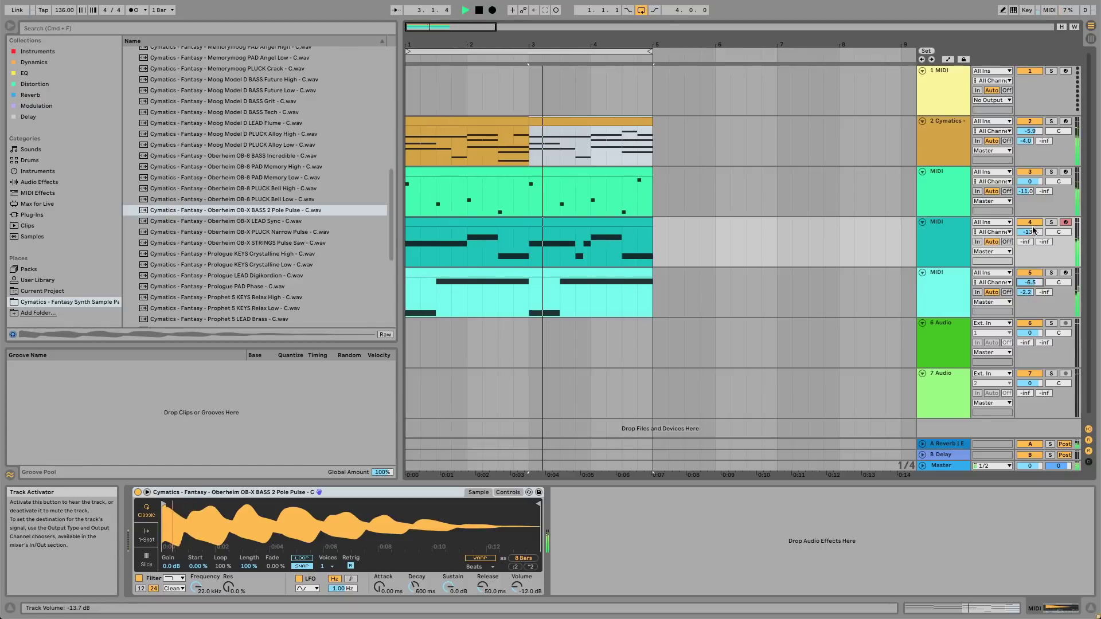
pyautogui.moveTo(1030, 231); pyautogui.dragTo(1030, 221)
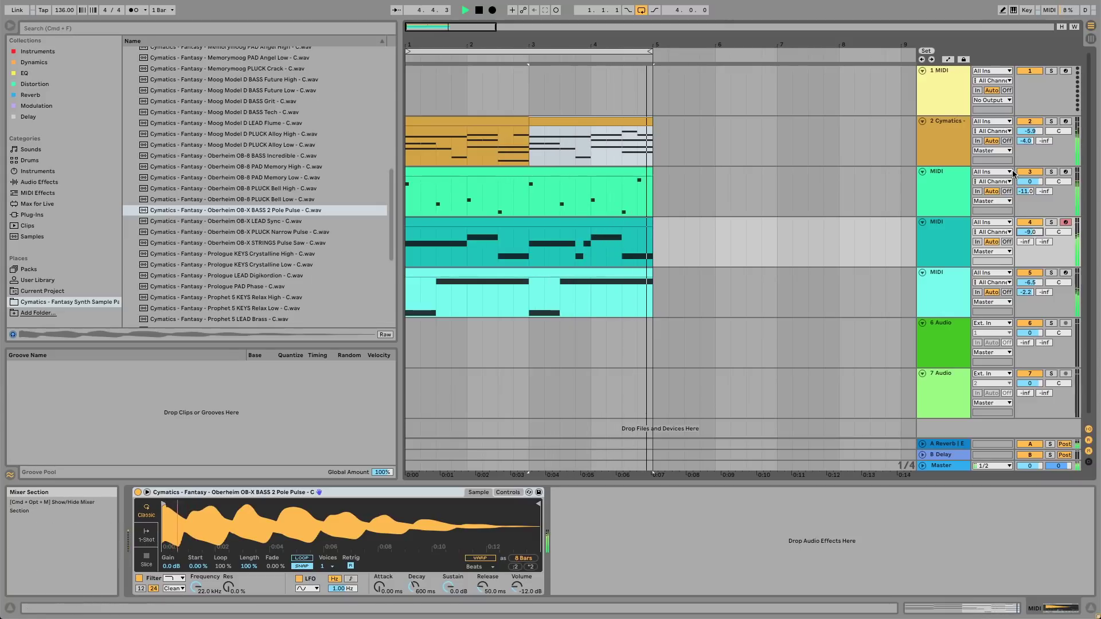
pyautogui.moveTo(1022, 145); pyautogui.dragTo(1022, 144)
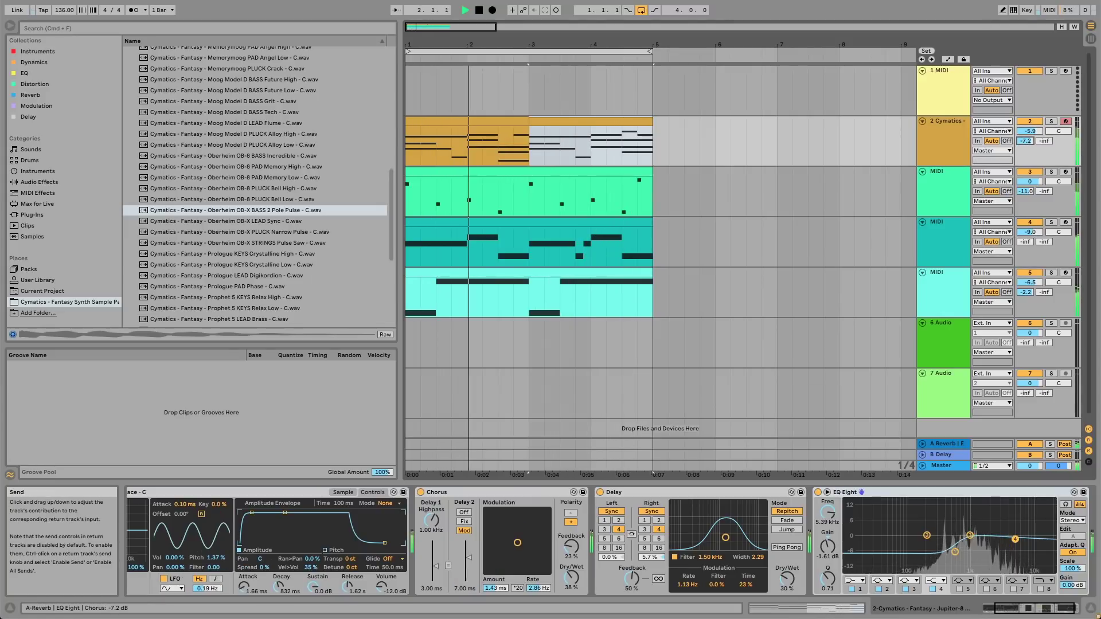
# Add a Glue Compressor after the Oberheim OB-X bass sampler on track 4
pyautogui.click(944, 235)
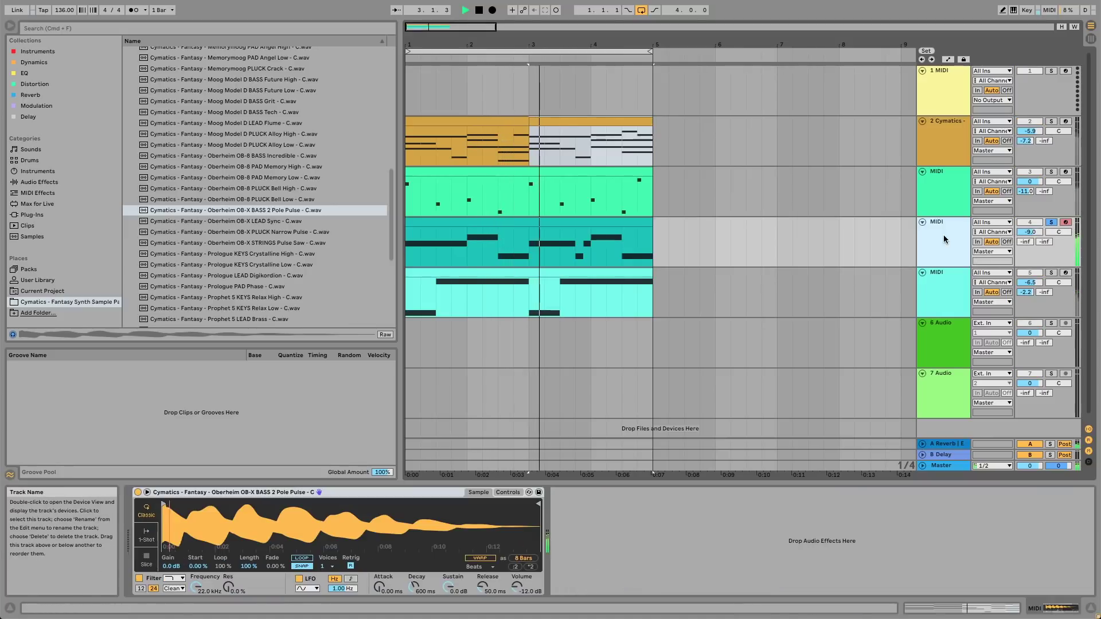
pyautogui.press('space')
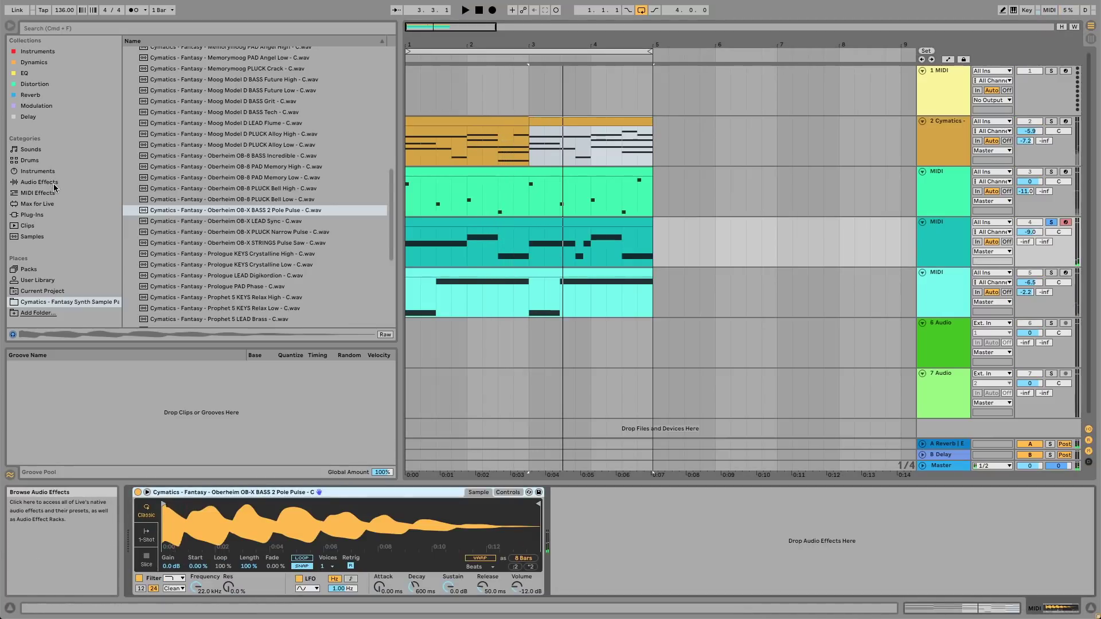
pyautogui.click(40, 182)
pyautogui.scroll(-3, 178, 230)
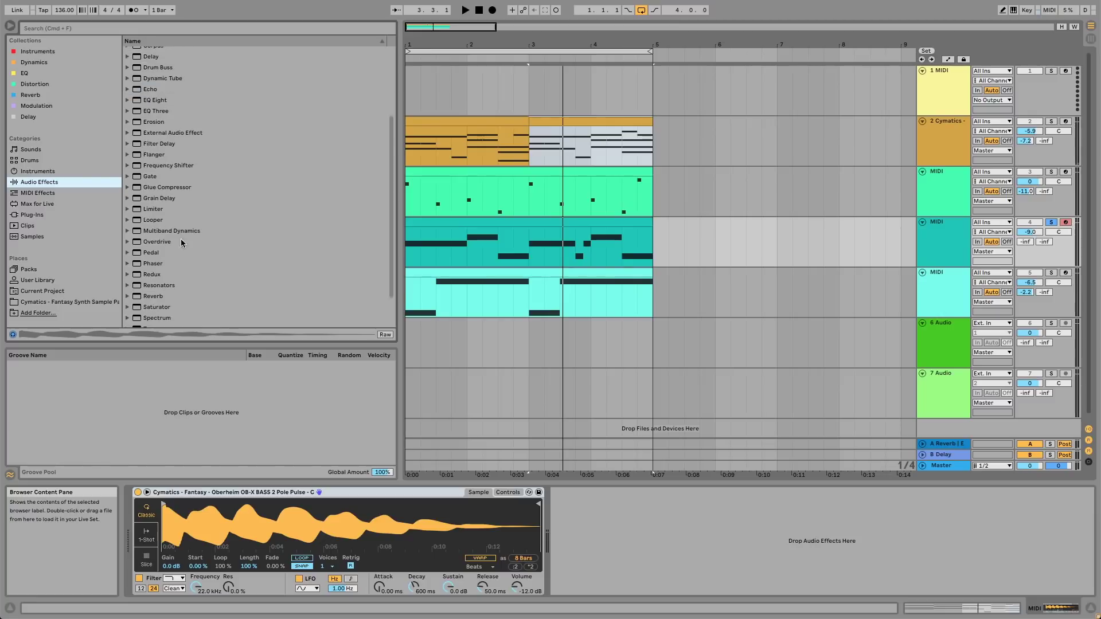
pyautogui.click(166, 188)
pyautogui.moveTo(617, 509); pyautogui.dragTo(619, 510)
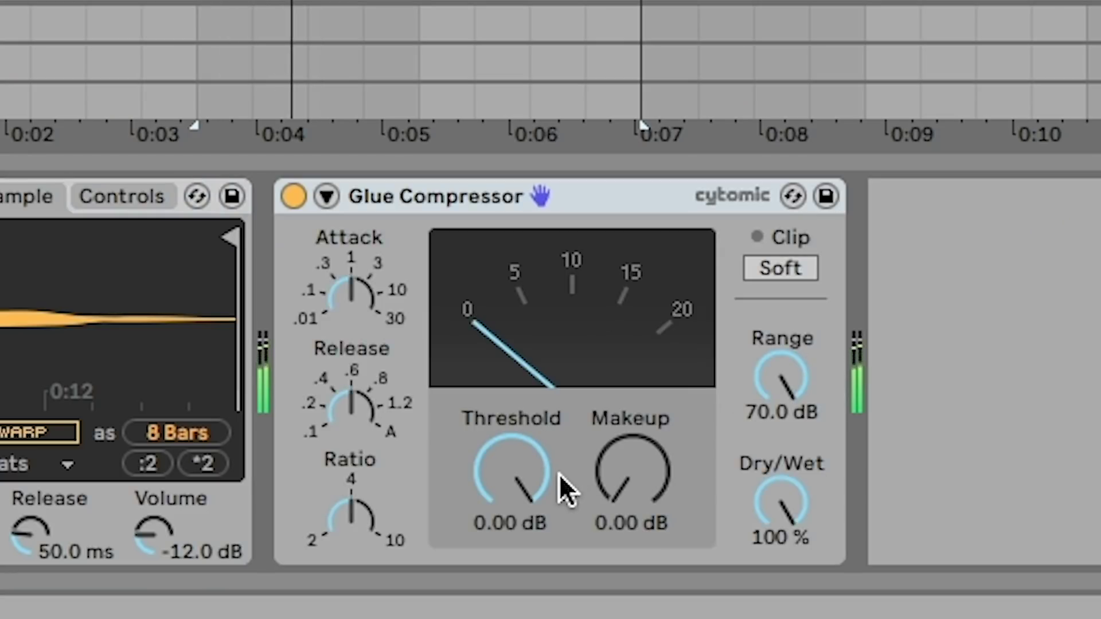
# Set the Glue Compressor's threshold to -19.4 dB and makeup to 8.25 dB, and track 4's volume to -9.4 dB
pyautogui.moveTo(559, 474); pyautogui.dragTo(559, 525)
pyautogui.moveTo(373, 437)
pyautogui.mouseDown()
pyautogui.moveTo(373, 464)
pyautogui.moveTo(361, 447)
pyautogui.mouseUp()
pyautogui.moveTo(491, 481)
pyautogui.mouseDown()
pyautogui.moveTo(491, 492)
pyautogui.moveTo(499, 479)
pyautogui.mouseUp()
pyautogui.moveTo(631, 476); pyautogui.dragTo(631, 436)
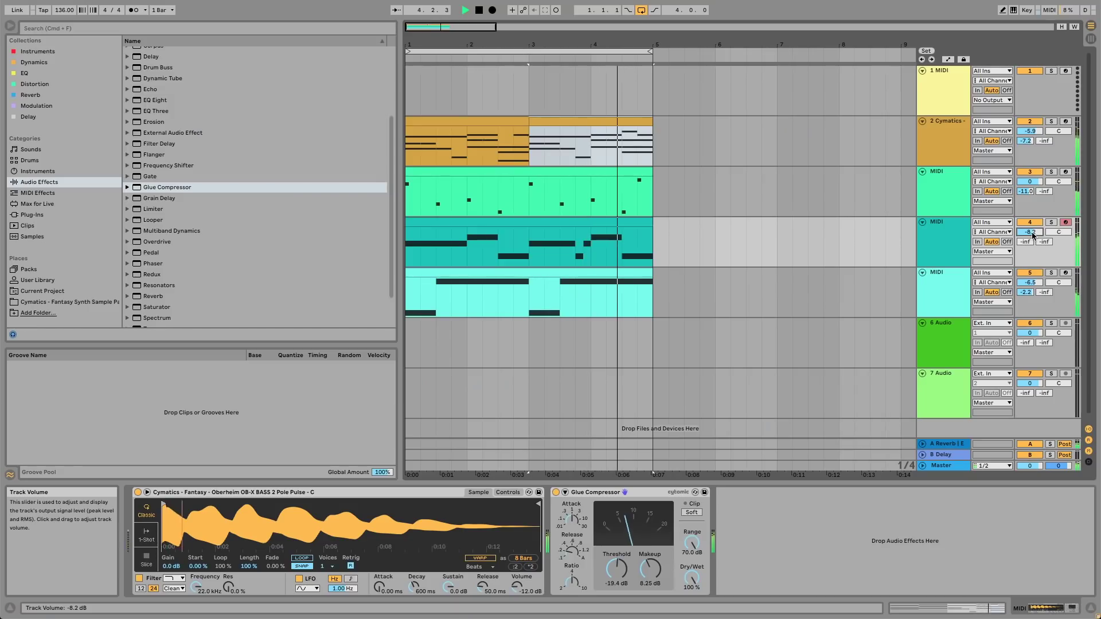
pyautogui.moveTo(1032, 235); pyautogui.dragTo(1032, 242)
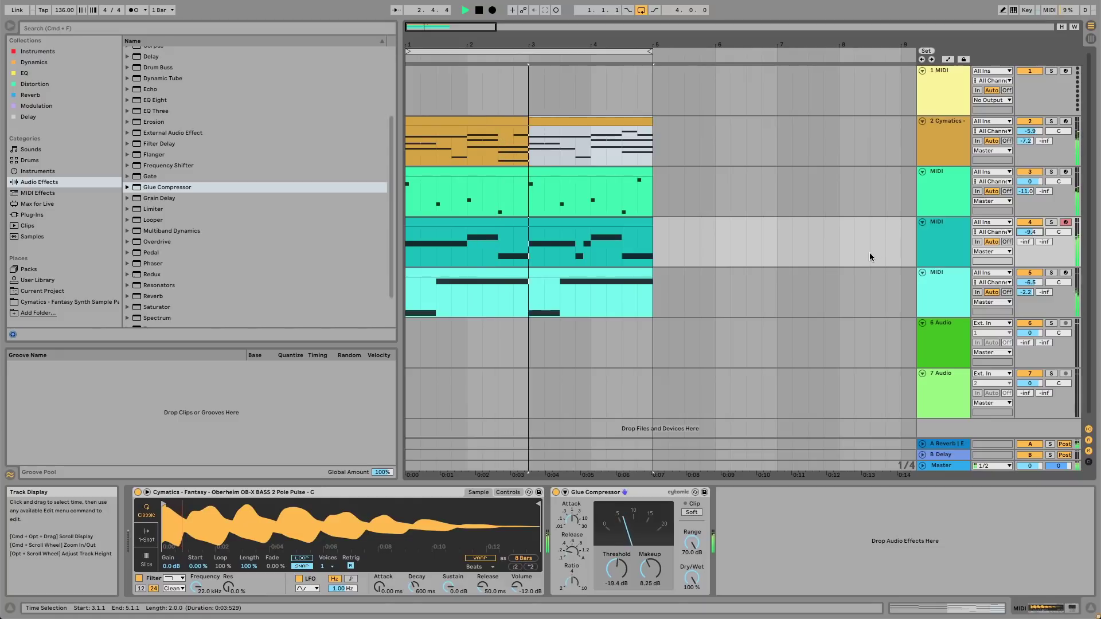
# Set the sampler filter frequency of track 3's Memorymoog pluck to 300 Hz and add an Auto Filter to the track
pyautogui.click(952, 188)
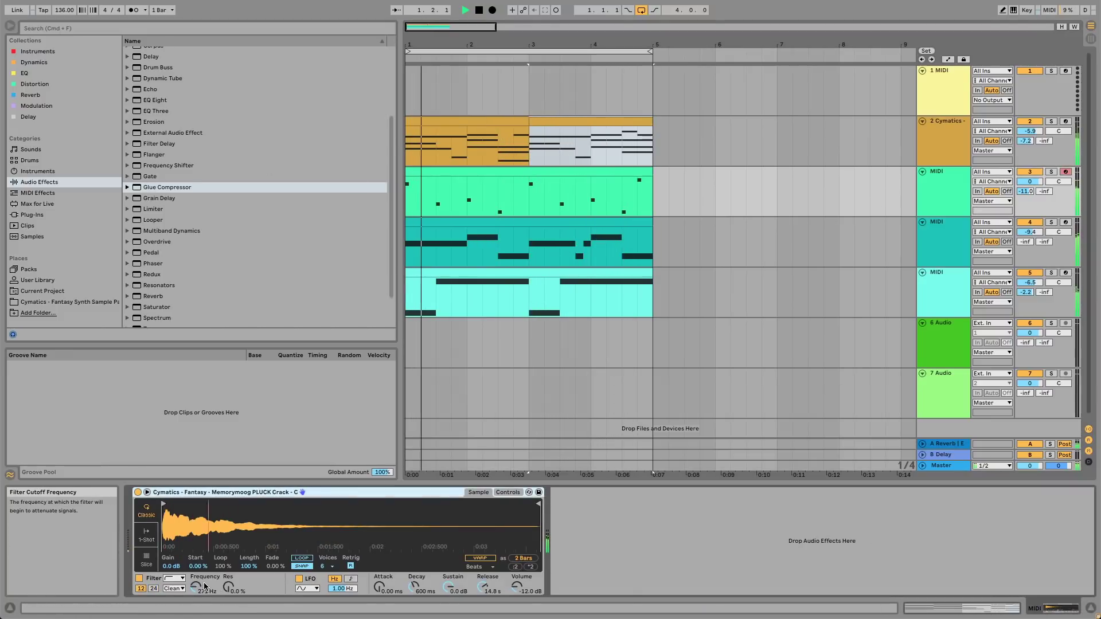
pyautogui.moveTo(196, 586); pyautogui.dragTo(195, 580)
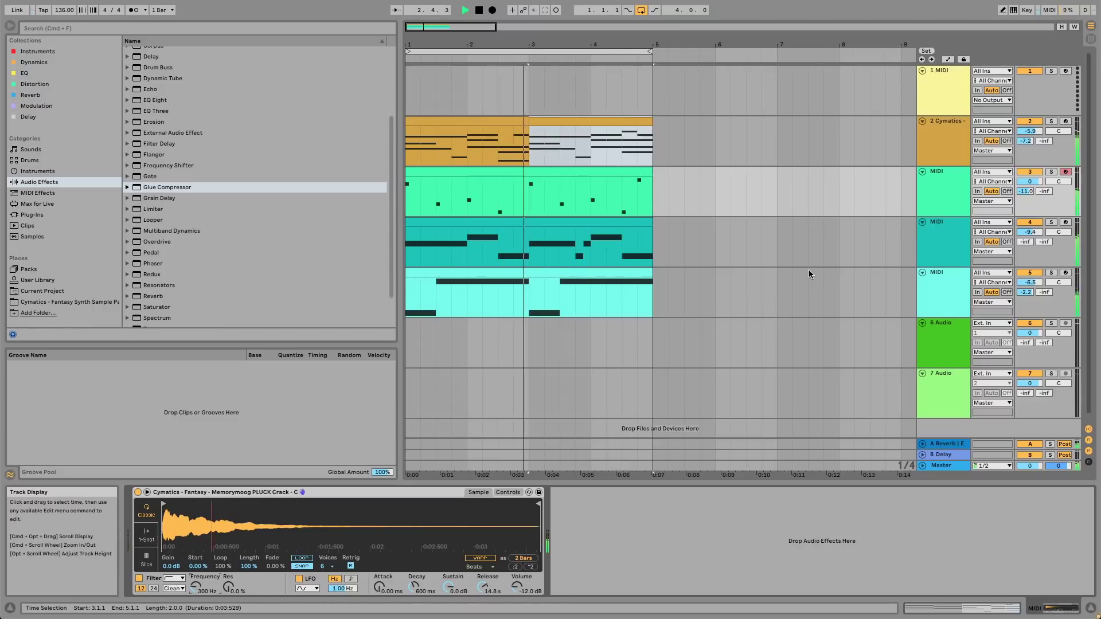
pyautogui.click(946, 184)
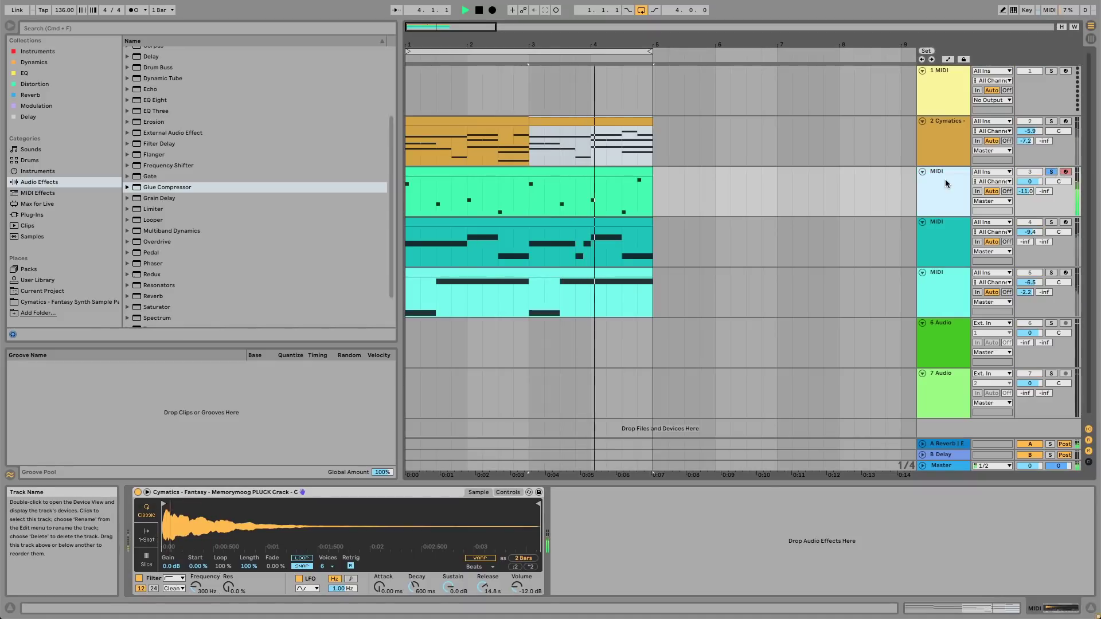
pyautogui.scroll(5, 267, 270)
pyautogui.doubleClick(175, 73)
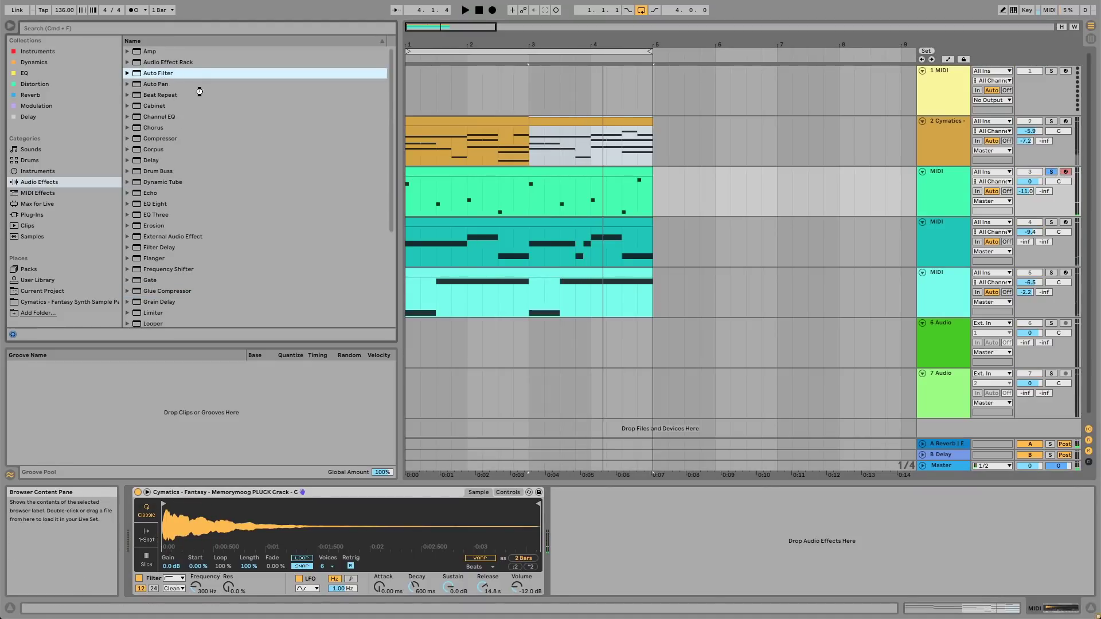
# Set the Auto Filter's low-pass cutoff to 447 Hz and its envelope amount to 127
pyautogui.moveTo(722, 521); pyautogui.dragTo(723, 530)
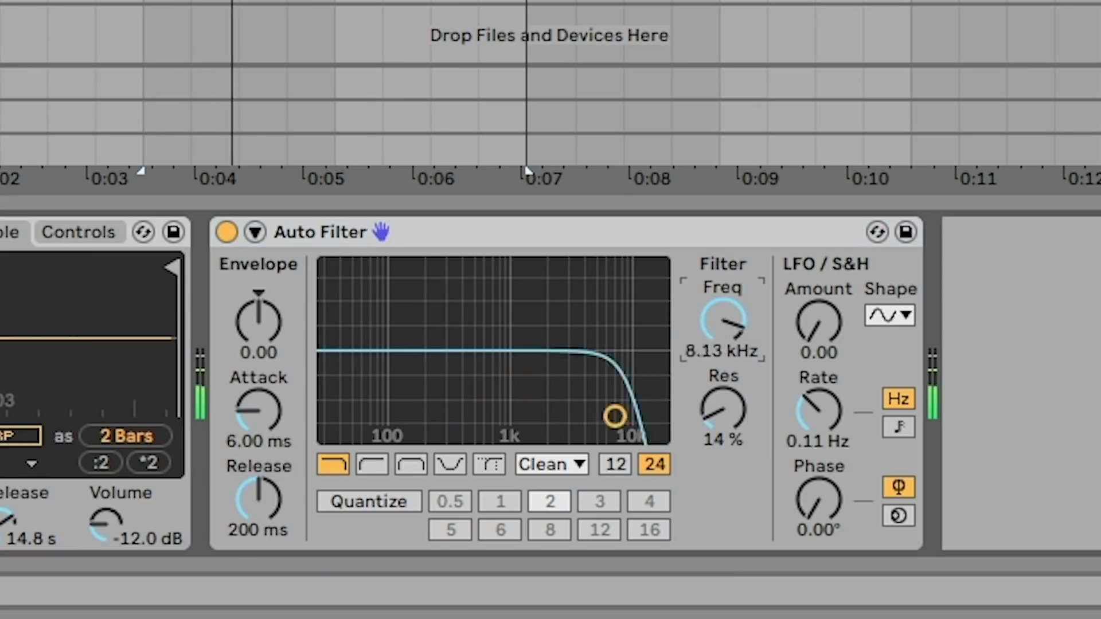
pyautogui.moveTo(723, 321); pyautogui.dragTo(722, 336)
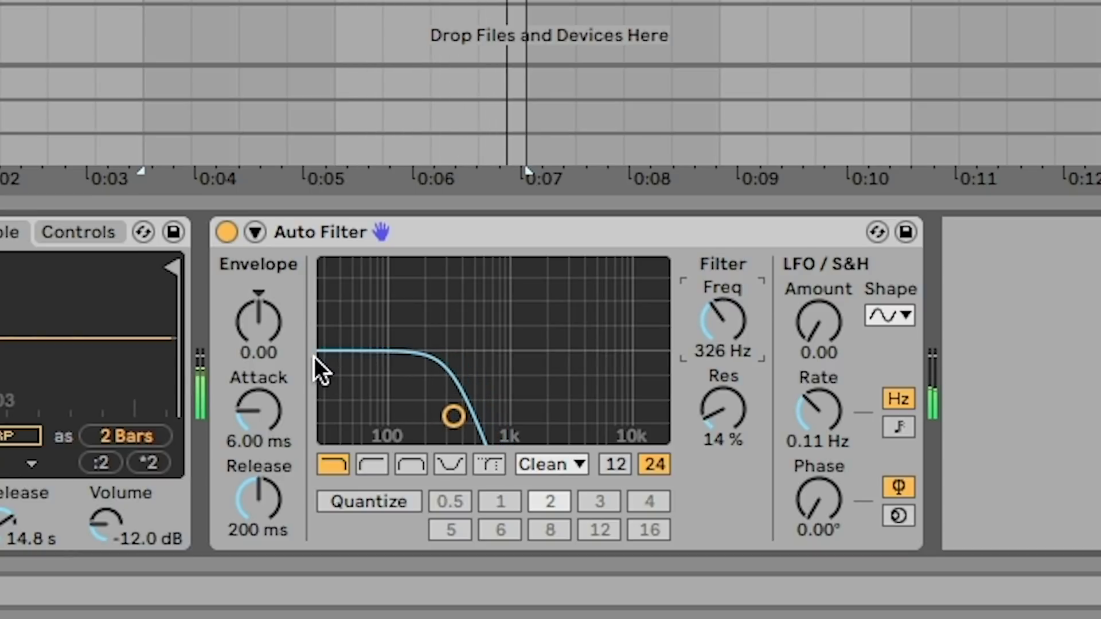
pyautogui.moveTo(258, 321); pyautogui.dragTo(258, 298)
pyautogui.moveTo(273, 416); pyautogui.dragTo(273, 412)
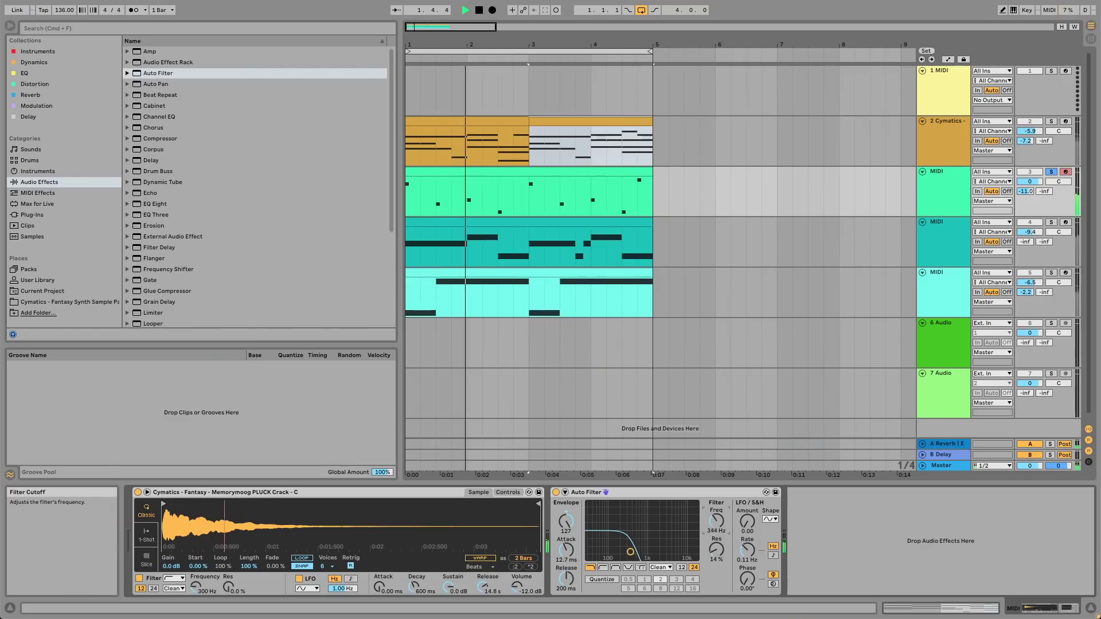
pyautogui.moveTo(722, 321); pyautogui.dragTo(722, 298)
pyautogui.moveTo(716, 521); pyautogui.dragTo(716, 542)
pyautogui.click(680, 566)
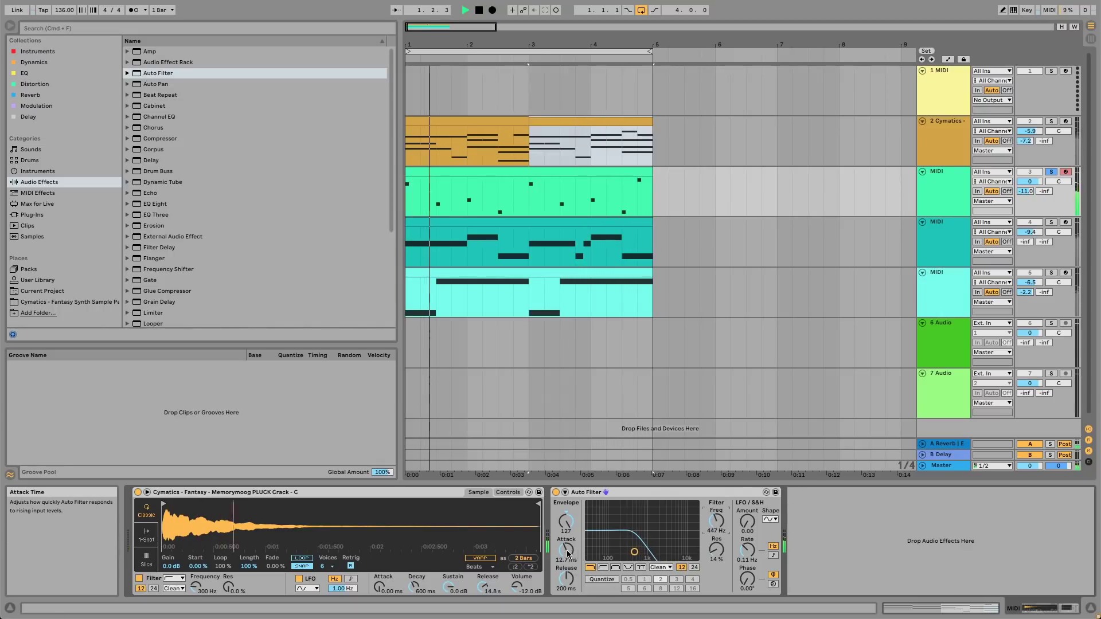
# Set the Auto Filter's envelope attack to 0.10 ms and release to 305 ms, and raise its cutoff to 1.35 kHz
pyautogui.moveTo(566, 549); pyautogui.dragTo(566, 564)
pyautogui.moveTo(566, 578); pyautogui.dragTo(565, 581)
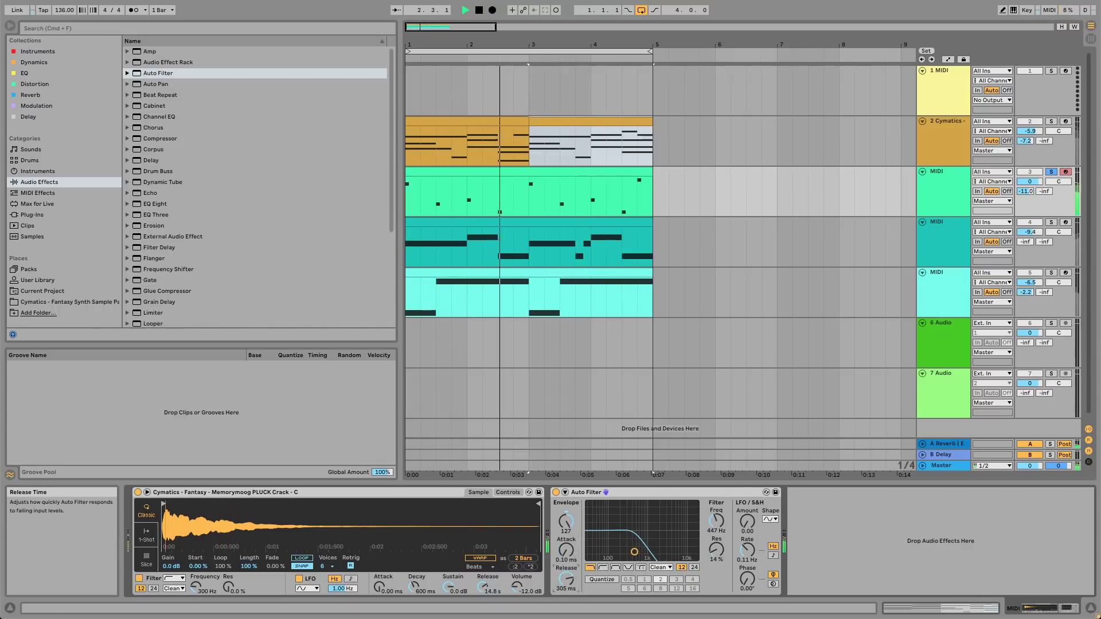
pyautogui.moveTo(566, 521); pyautogui.dragTo(635, 552)
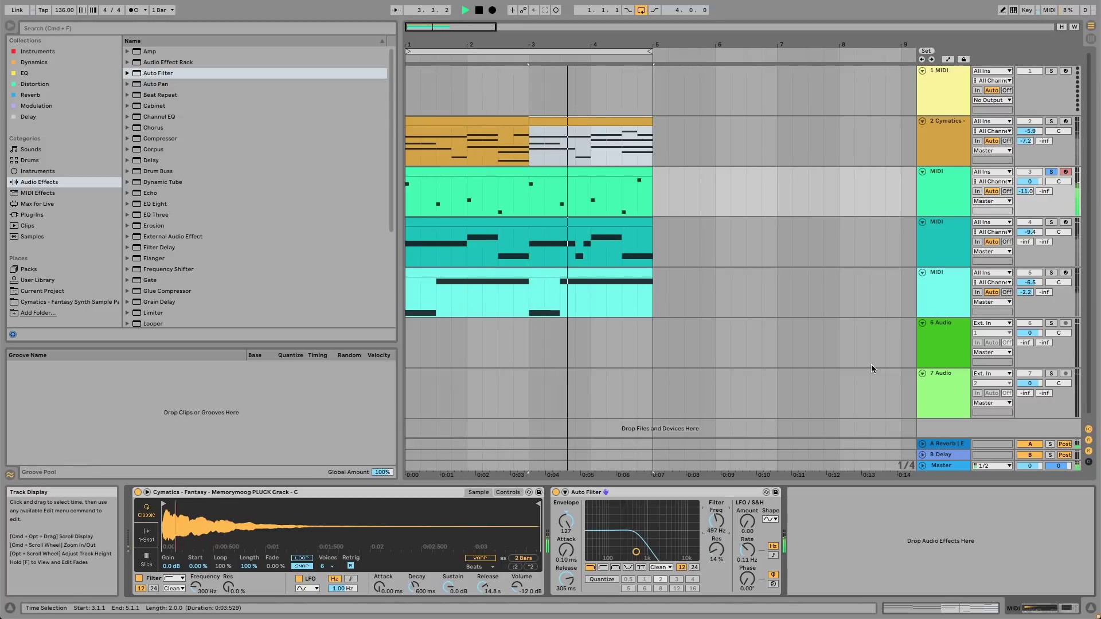
pyautogui.press('space')
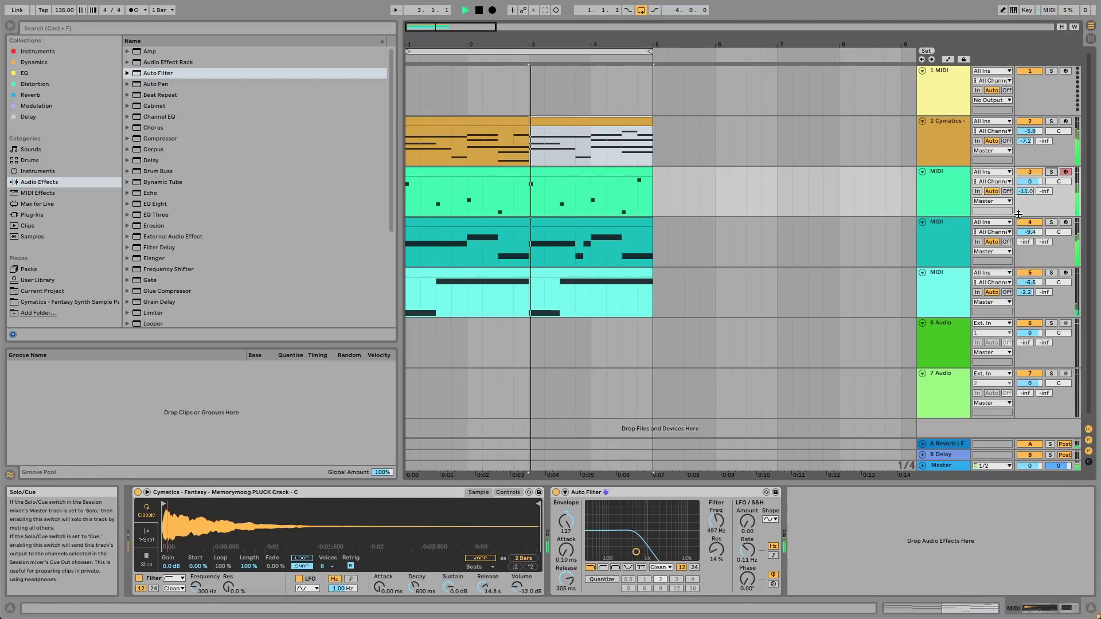
pyautogui.moveTo(636, 551); pyautogui.dragTo(650, 552)
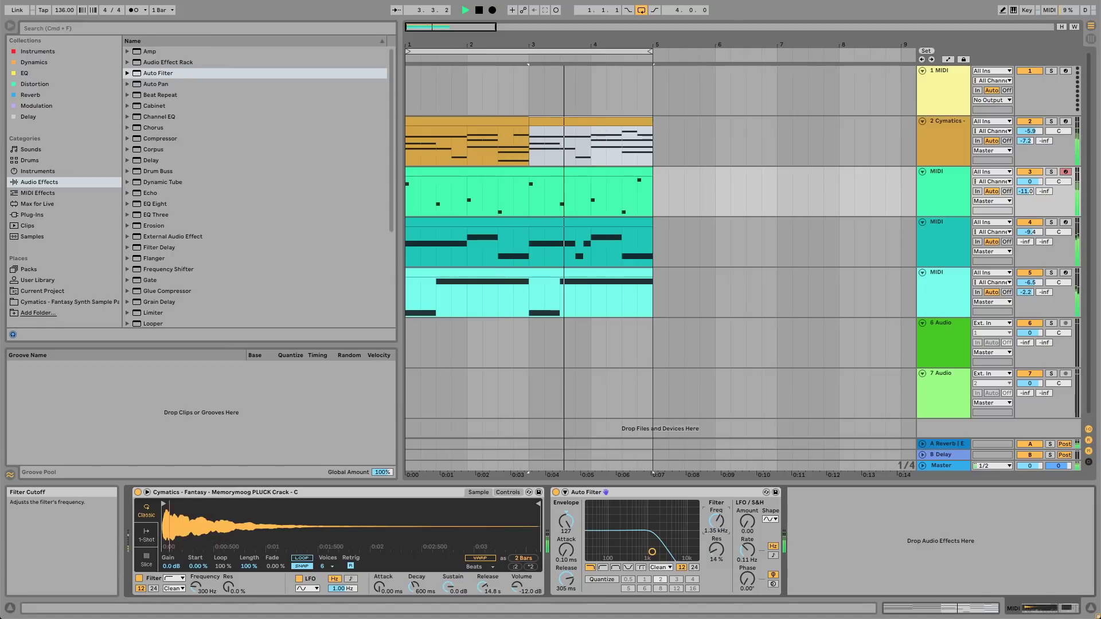
# Add an EQ Eight to track 3 with a low shelf of -5.33 dB at 391 Hz, and audition the track soloed
pyautogui.moveTo(155, 203); pyautogui.dragTo(919, 548)
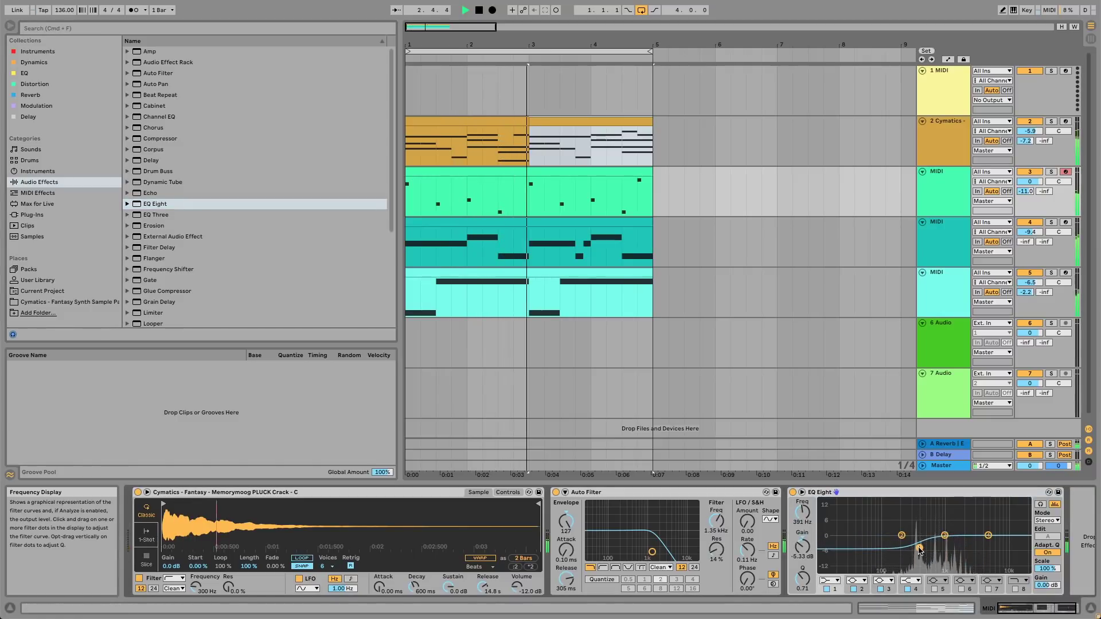
pyautogui.click(1051, 171)
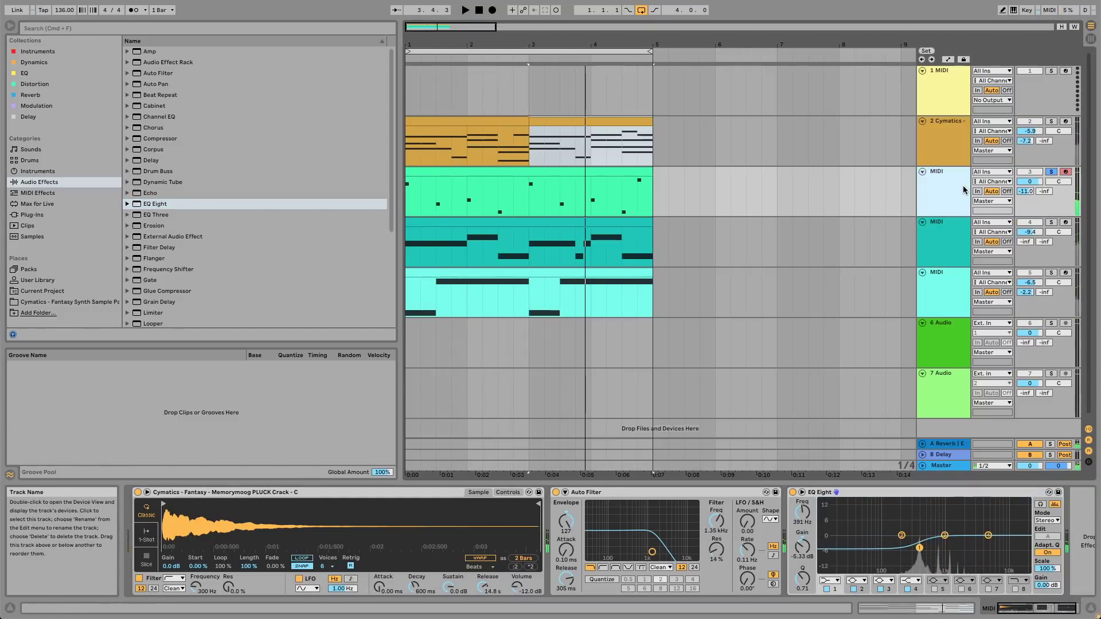
pyautogui.press('space')
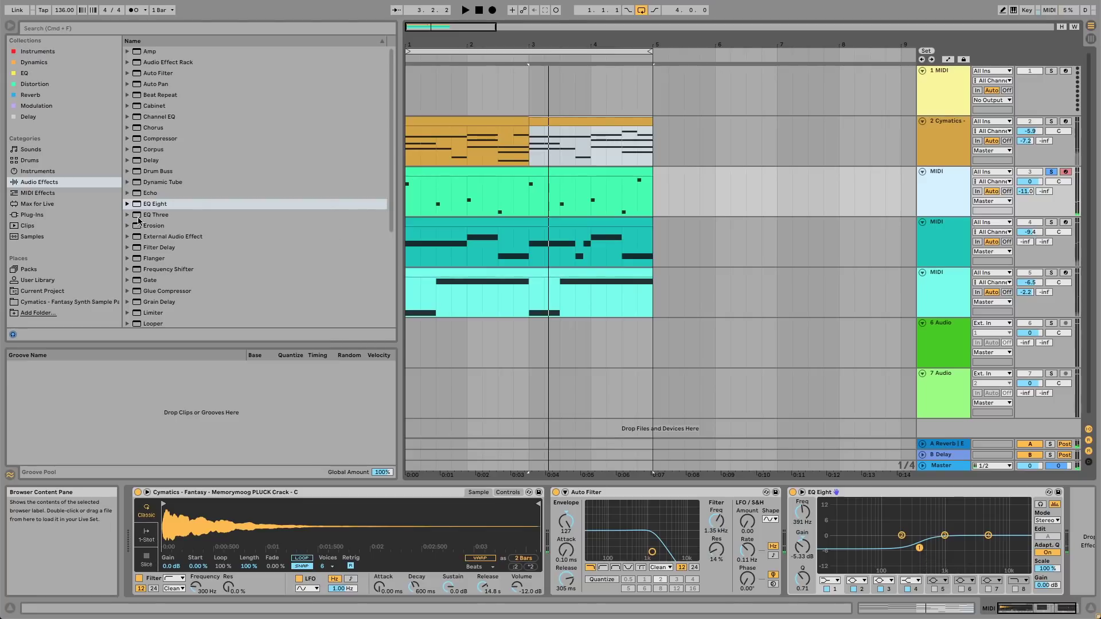
# Add a Ping Pong Delay to track 3 with two-sixteenth timing, filter at 966 Hz, 46% feedback and 25% dry/wet
pyautogui.doubleClick(179, 160)
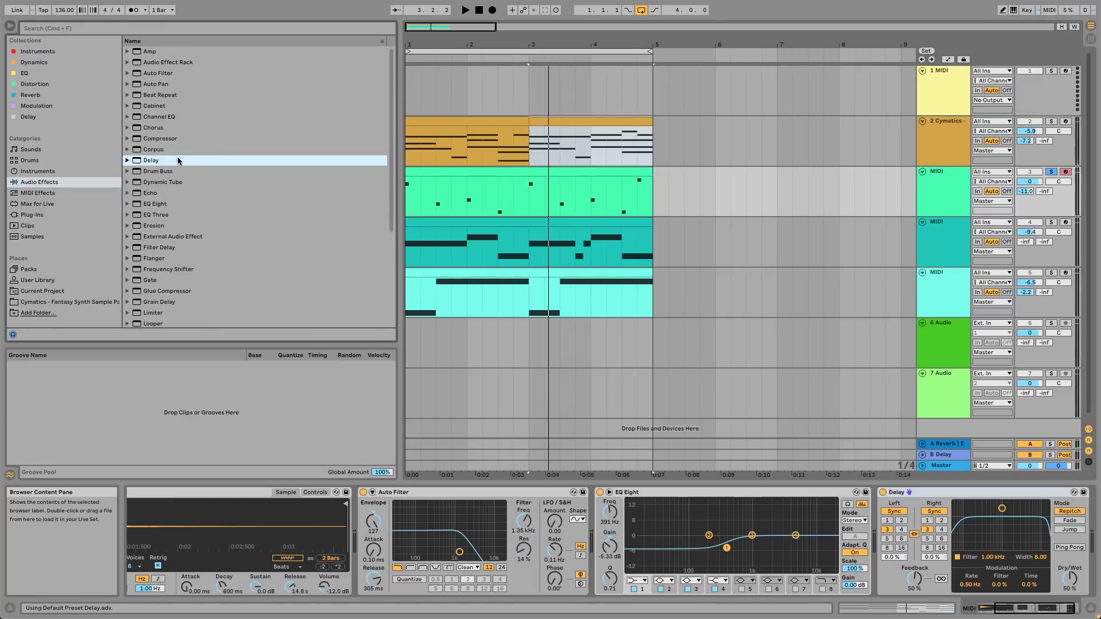
pyautogui.click(903, 521)
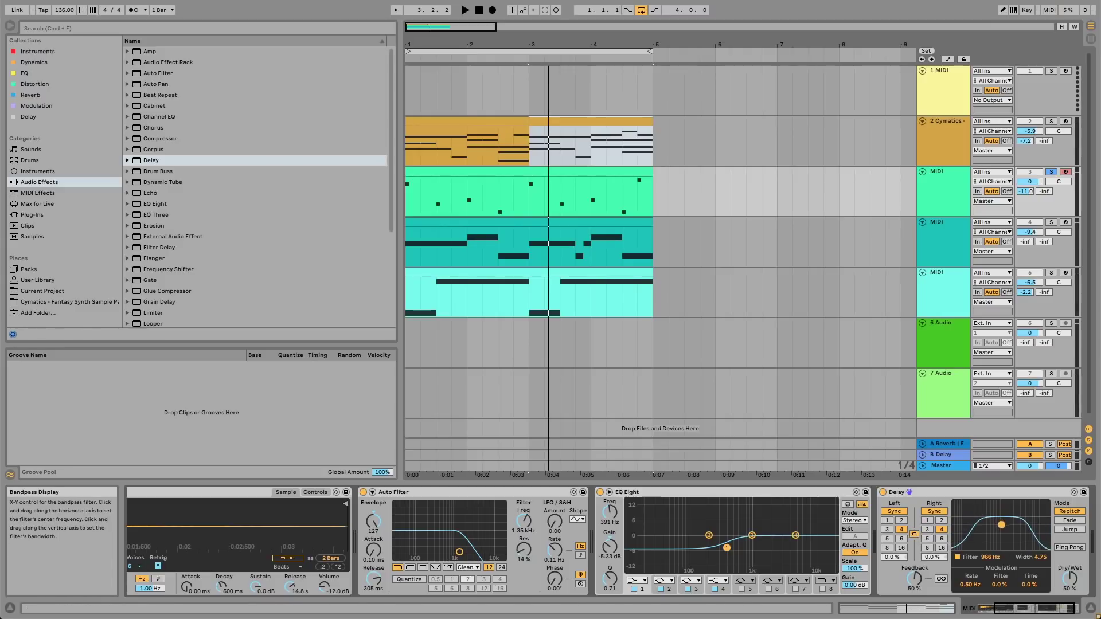
pyautogui.click(1068, 550)
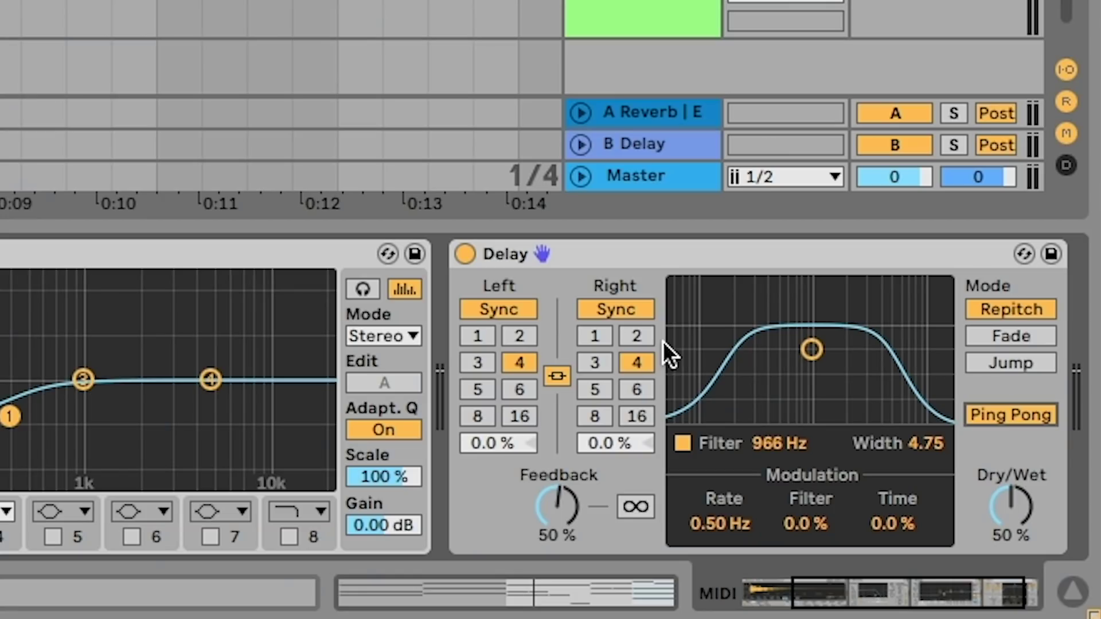
pyautogui.moveTo(1030, 531); pyautogui.dragTo(1030, 558)
pyautogui.moveTo(1010, 507); pyautogui.dragTo(1010, 512)
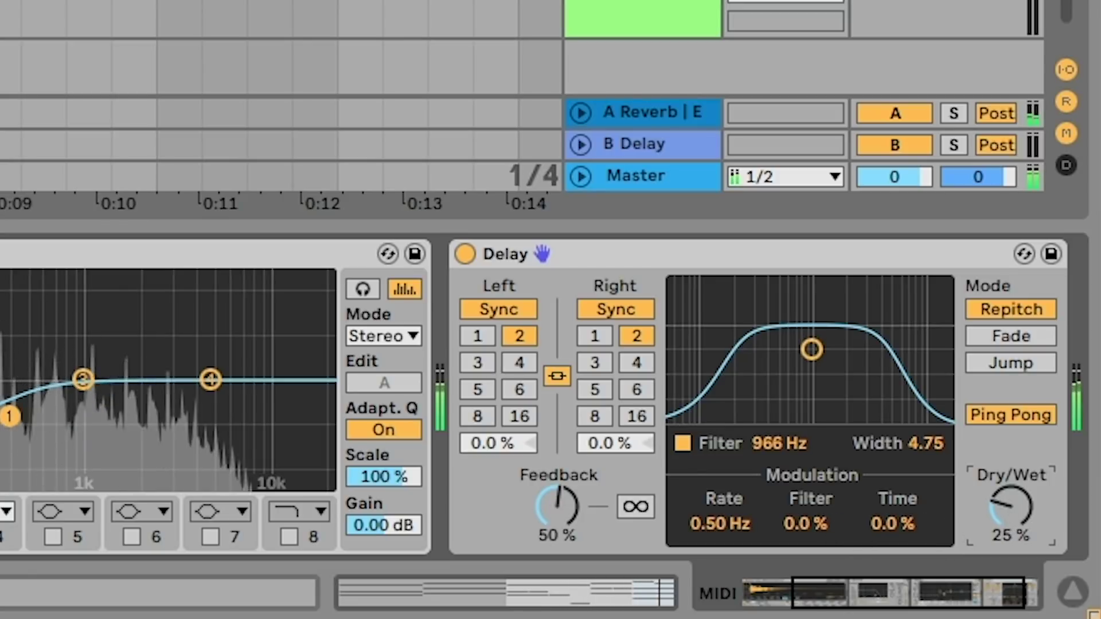
pyautogui.moveTo(556, 504); pyautogui.dragTo(556, 509)
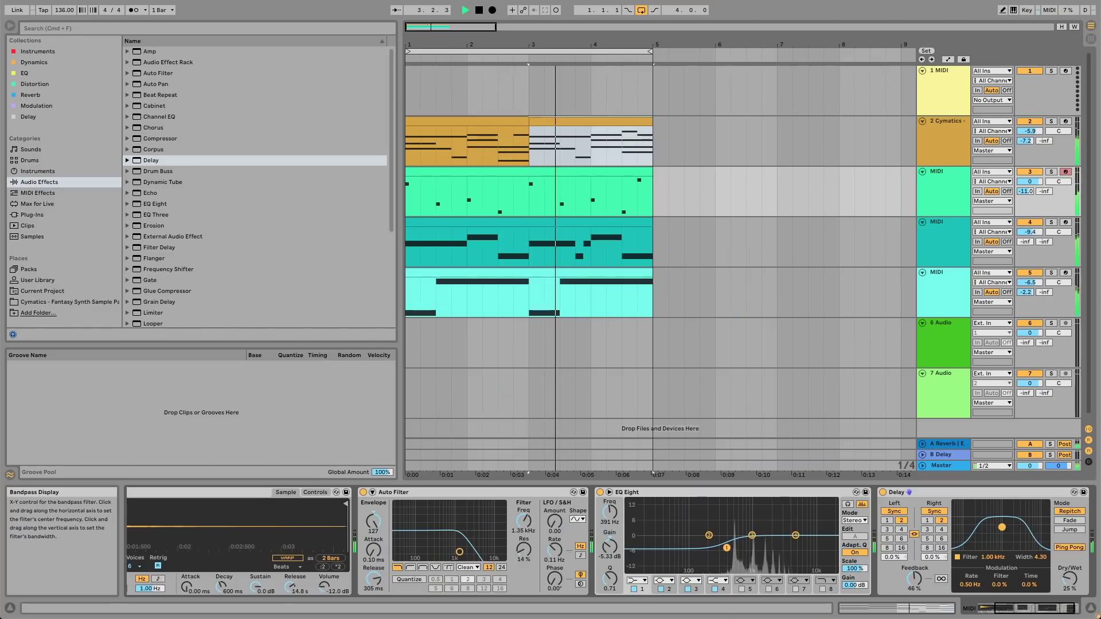
# Set the Delay's filter to 898 Hz with width 3.66, its time to four sixteenths, and dry/wet to 29%
pyautogui.moveTo(794, 373); pyautogui.dragTo(787, 383)
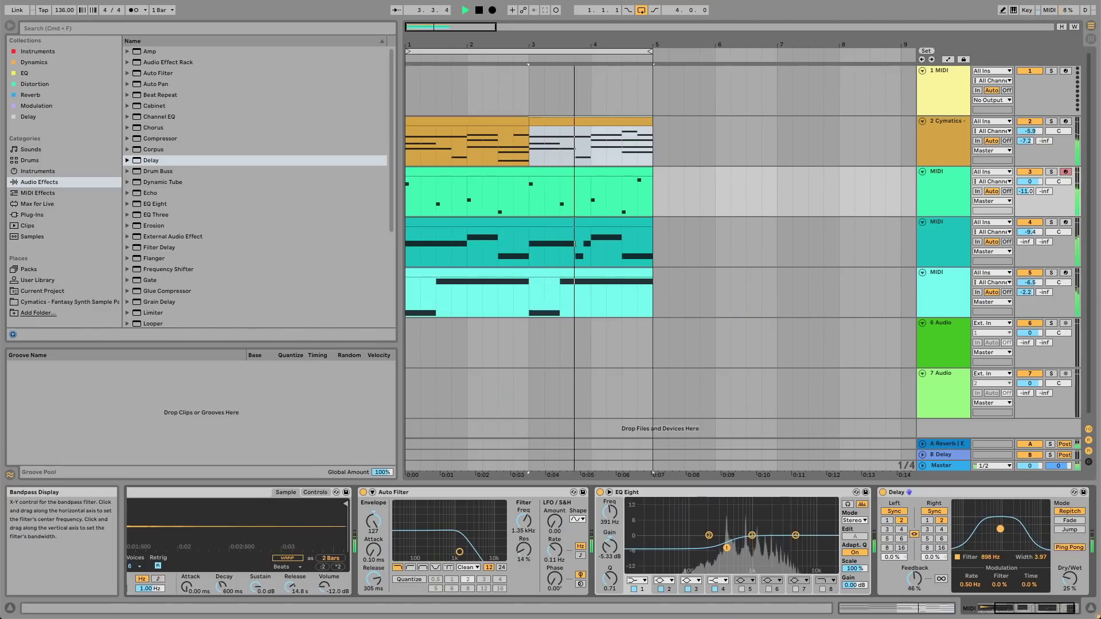
pyautogui.moveTo(1010, 508); pyautogui.dragTo(1010, 499)
pyautogui.moveTo(1069, 579); pyautogui.dragTo(1069, 577)
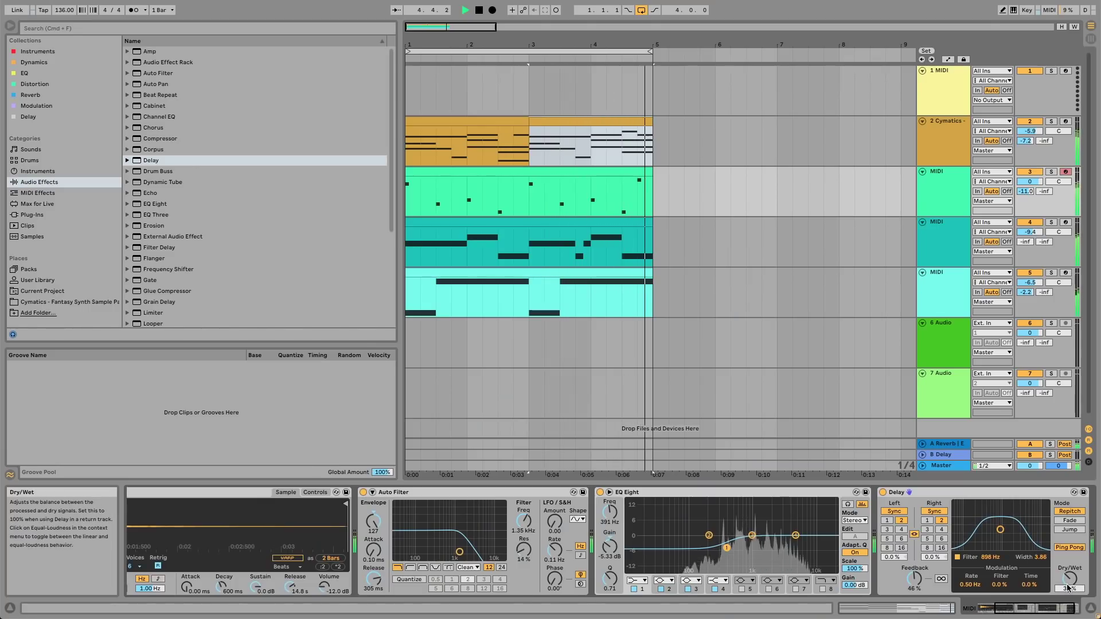
pyautogui.click(941, 529)
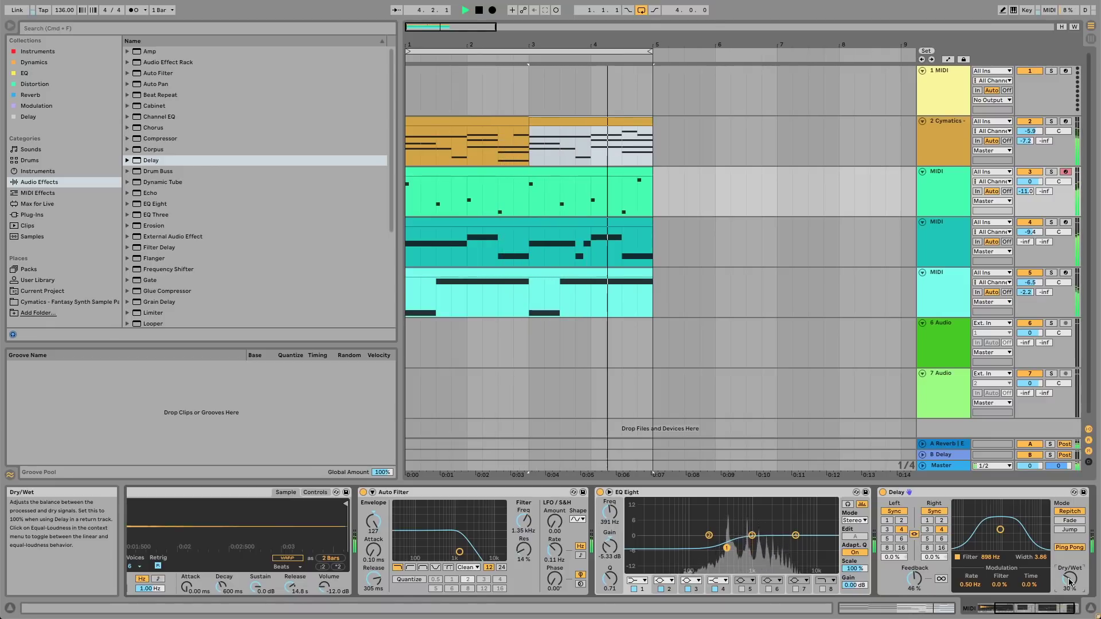
pyautogui.moveTo(1070, 582); pyautogui.dragTo(1069, 583)
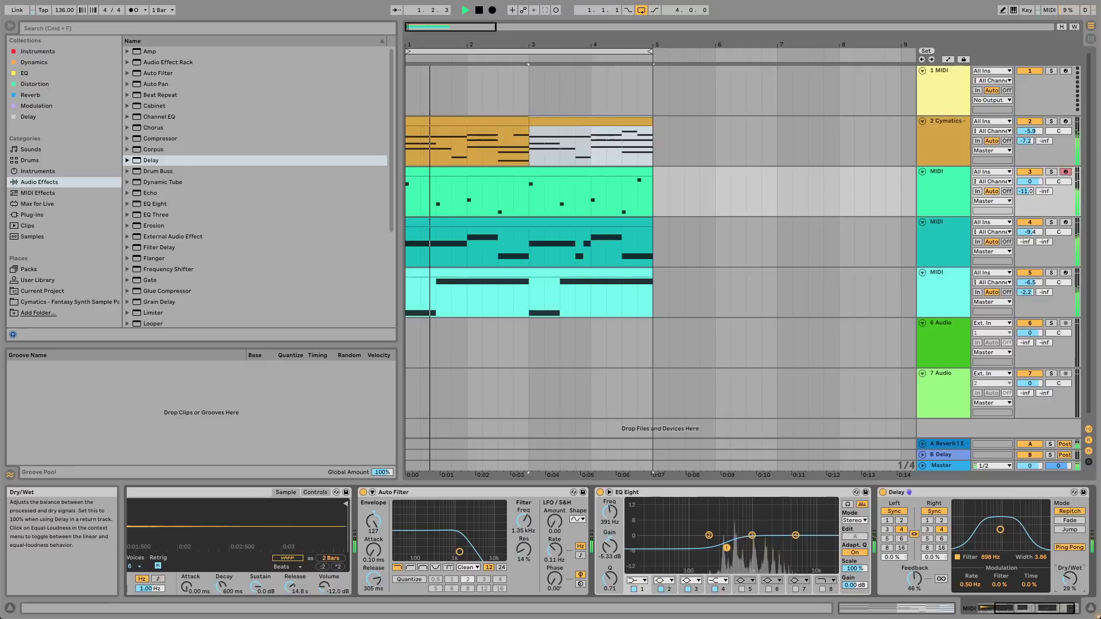
# Set the Delay's filter to 1.50 kHz with width 2.62, its right offset to 2.6%, and dry/wet to 30%
pyautogui.moveTo(1009, 545); pyautogui.dragTo(1018, 551)
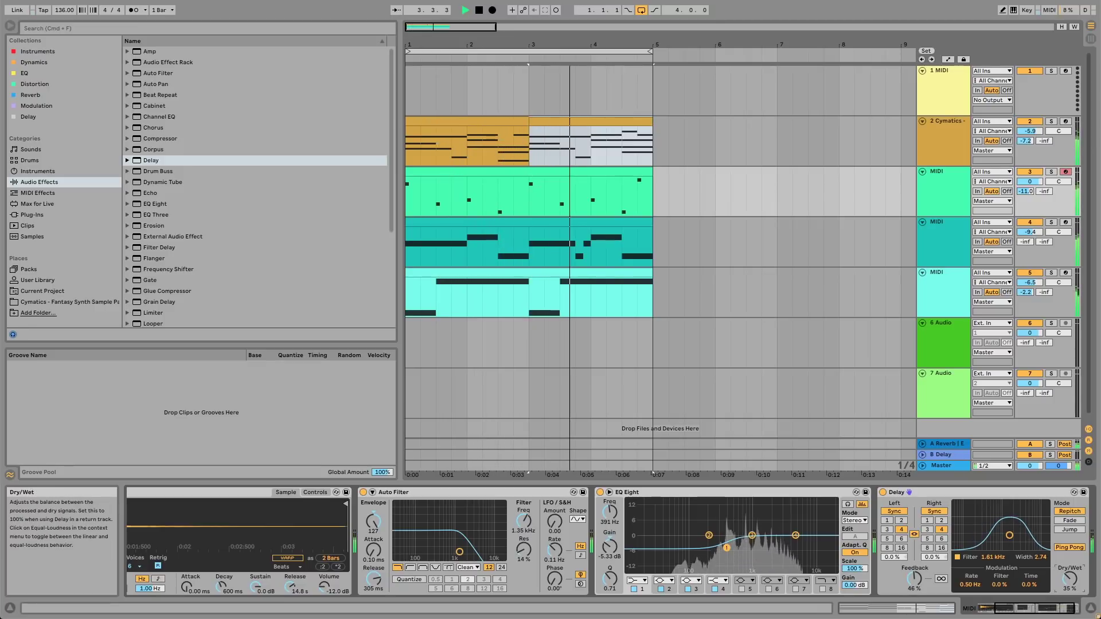
pyautogui.moveTo(1068, 577); pyautogui.dragTo(1068, 571)
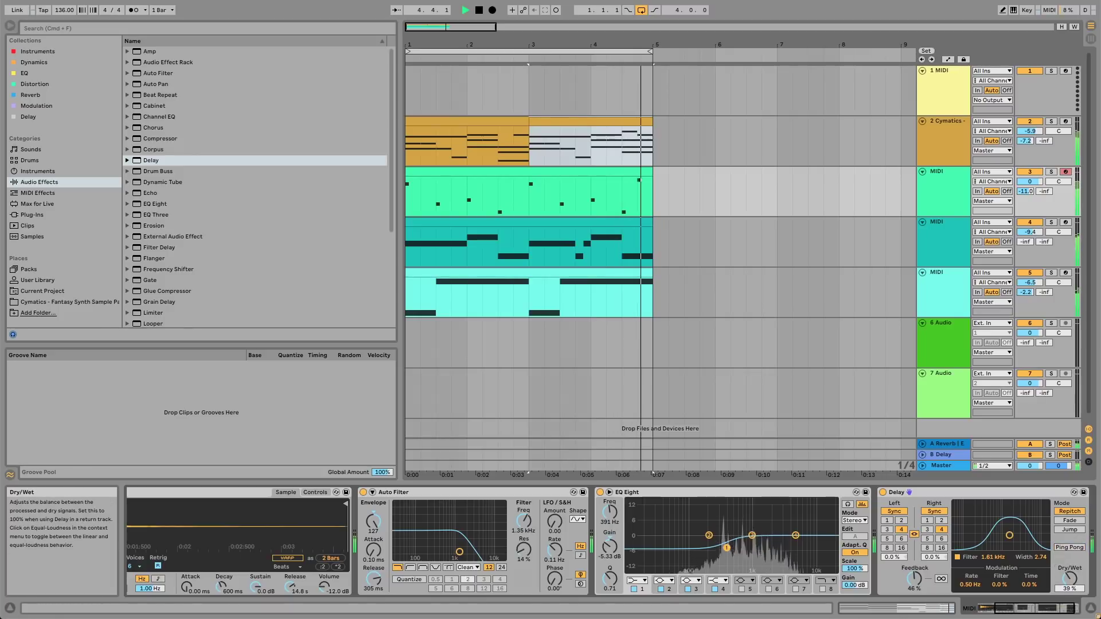
pyautogui.moveTo(943, 559); pyautogui.dragTo(943, 554)
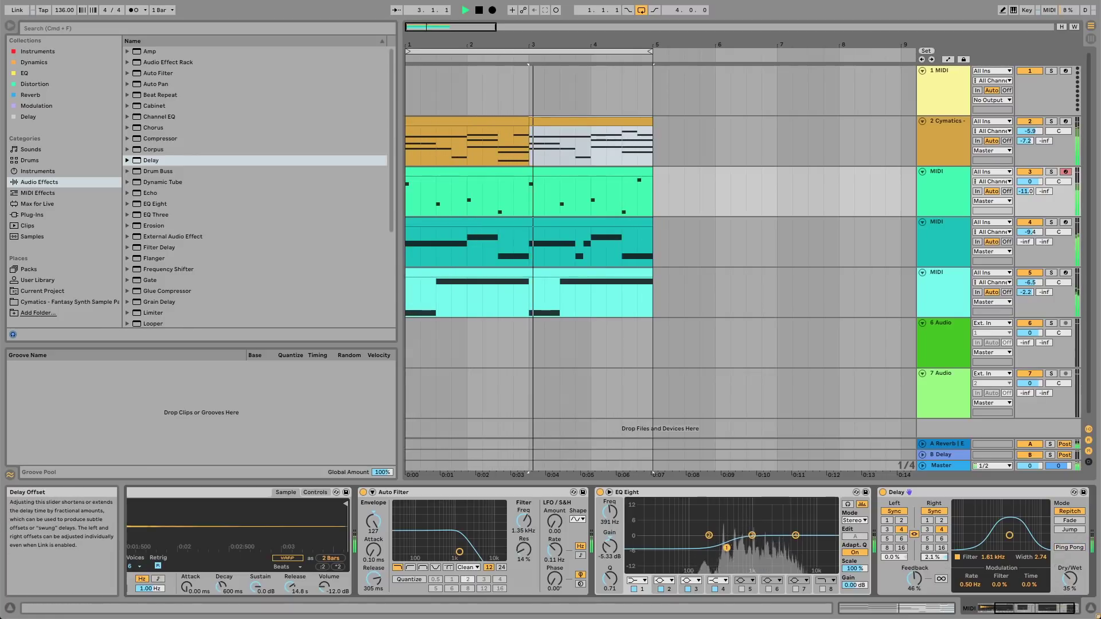
pyautogui.moveTo(1068, 578); pyautogui.dragTo(1068, 580)
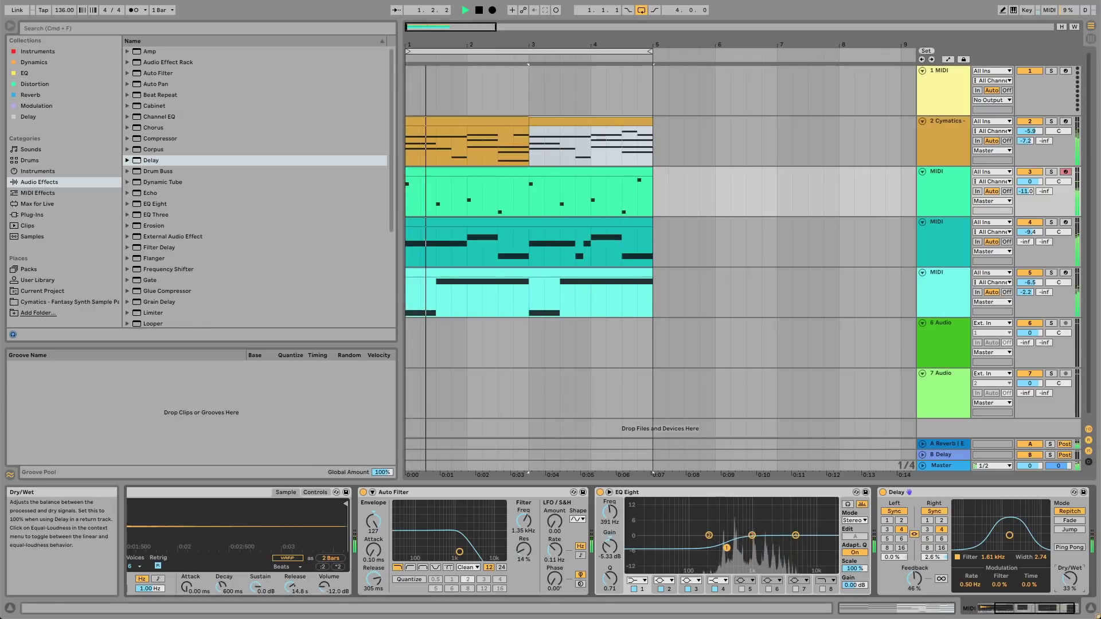
pyautogui.moveTo(1009, 535); pyautogui.dragTo(1007, 536)
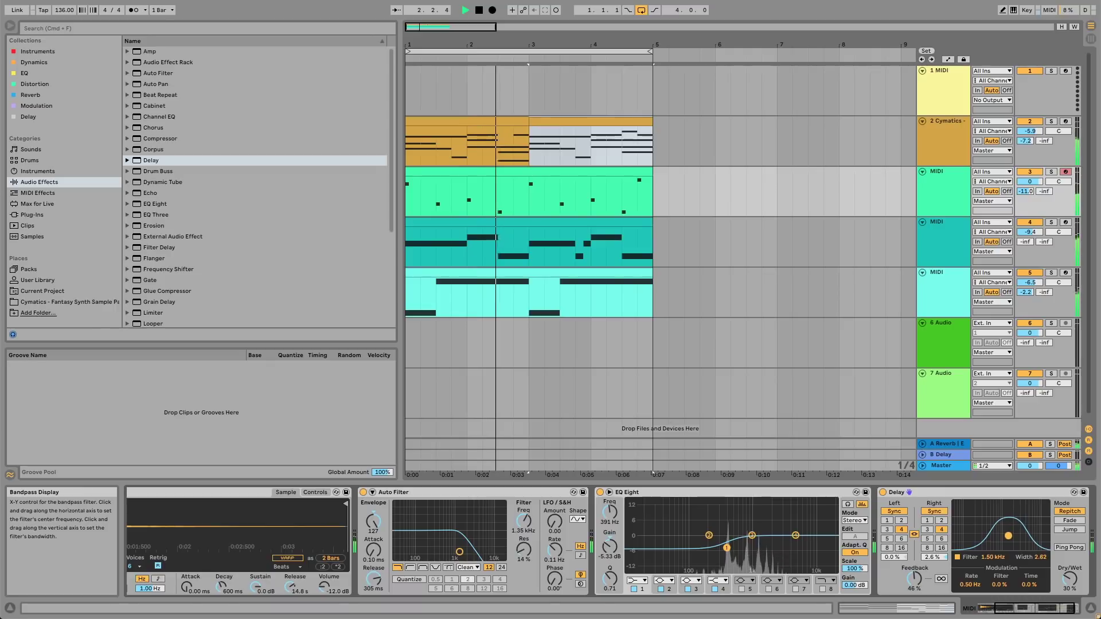
# Insert a new MIDI track directly below track 3 and play the loop
pyautogui.press('space')
pyautogui.click(929, 184)
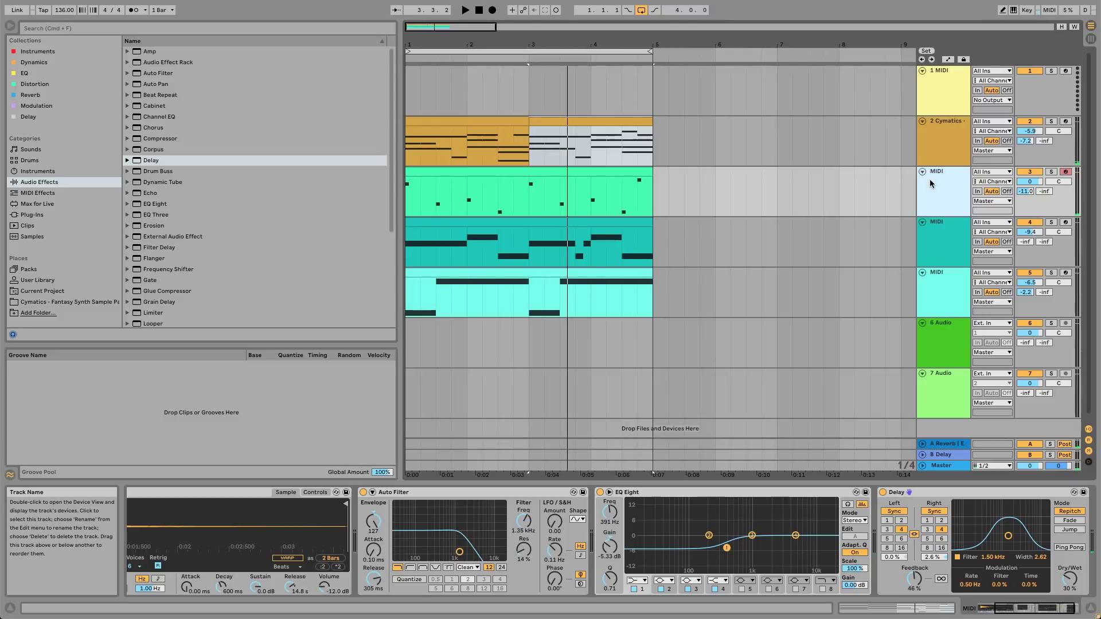
pyautogui.press('super+shift+t')
pyautogui.press('space')
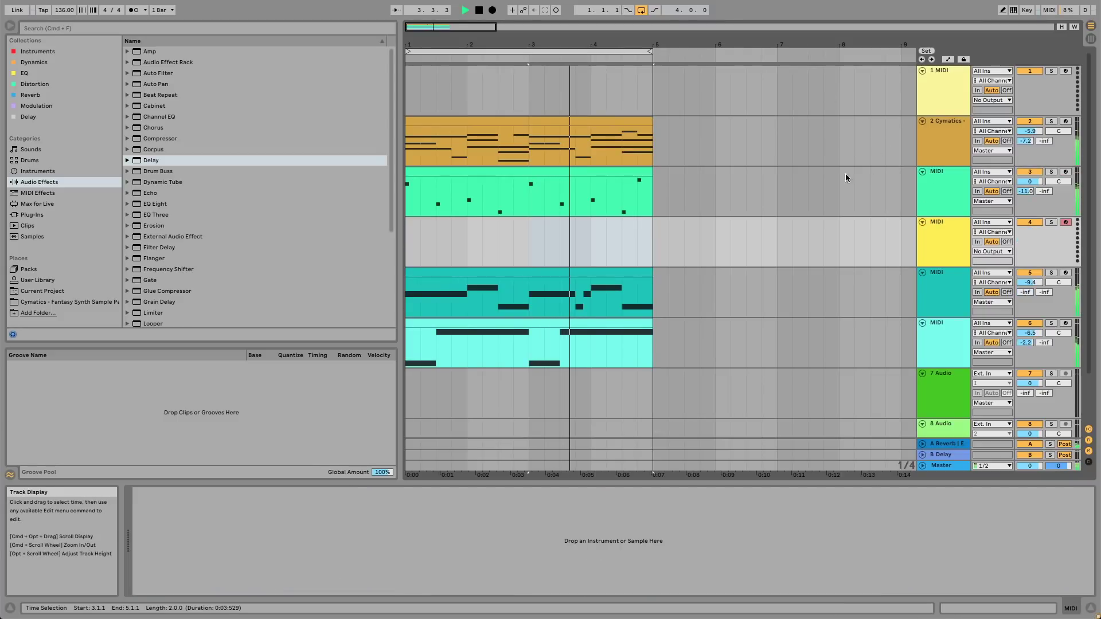
pyautogui.scroll(-1, 596, 244)
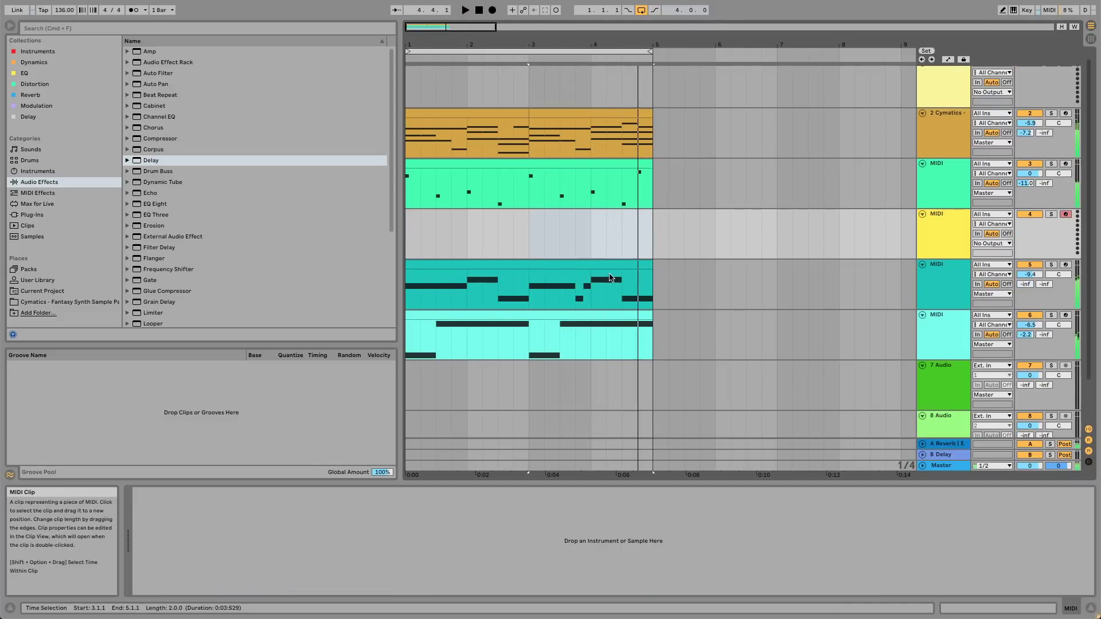
# Examine the chord notes of track 2's second clip in an enlarged note editor
pyautogui.click(555, 114)
pyautogui.press('space')
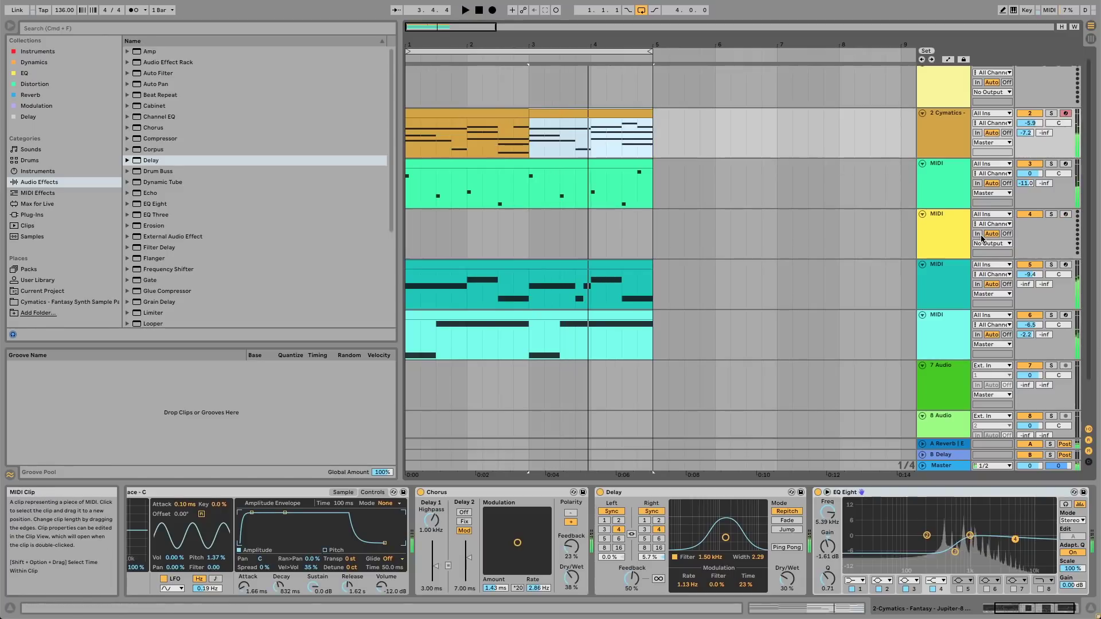
pyautogui.press('super+e')
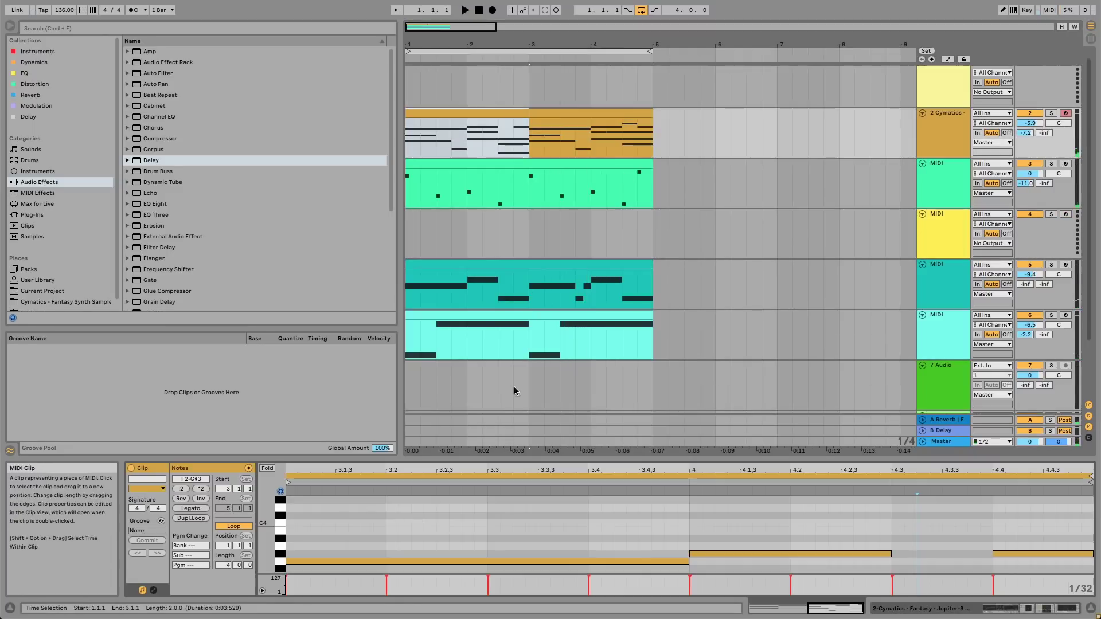
pyautogui.moveTo(502, 459); pyautogui.dragTo(505, 155)
pyautogui.moveTo(358, 276); pyautogui.dragTo(604, 386)
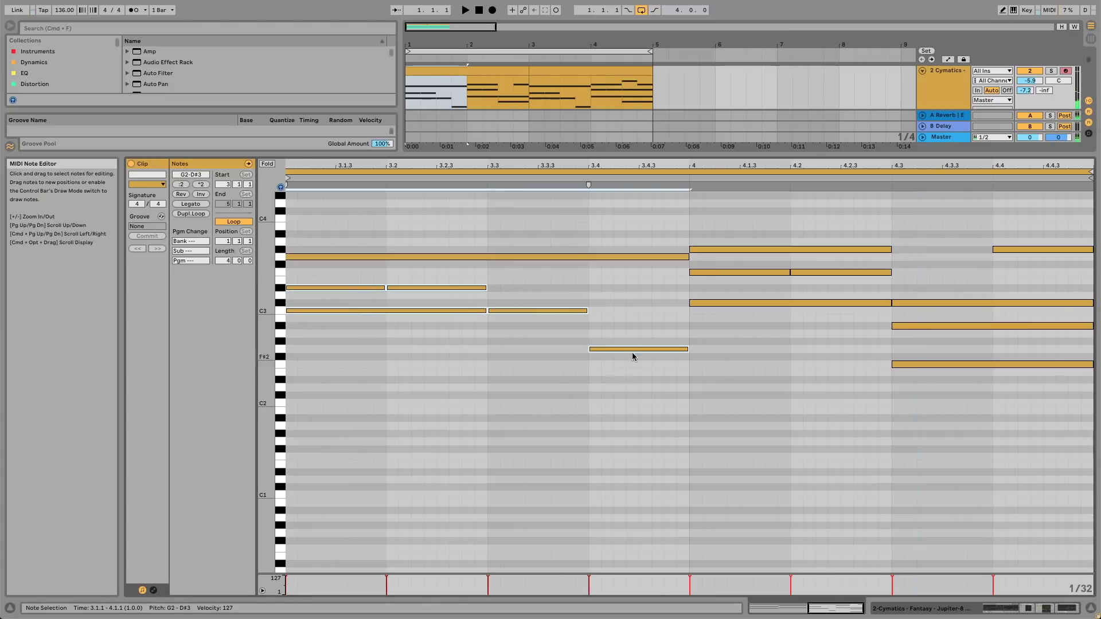
pyautogui.moveTo(336, 276); pyautogui.dragTo(1083, 410)
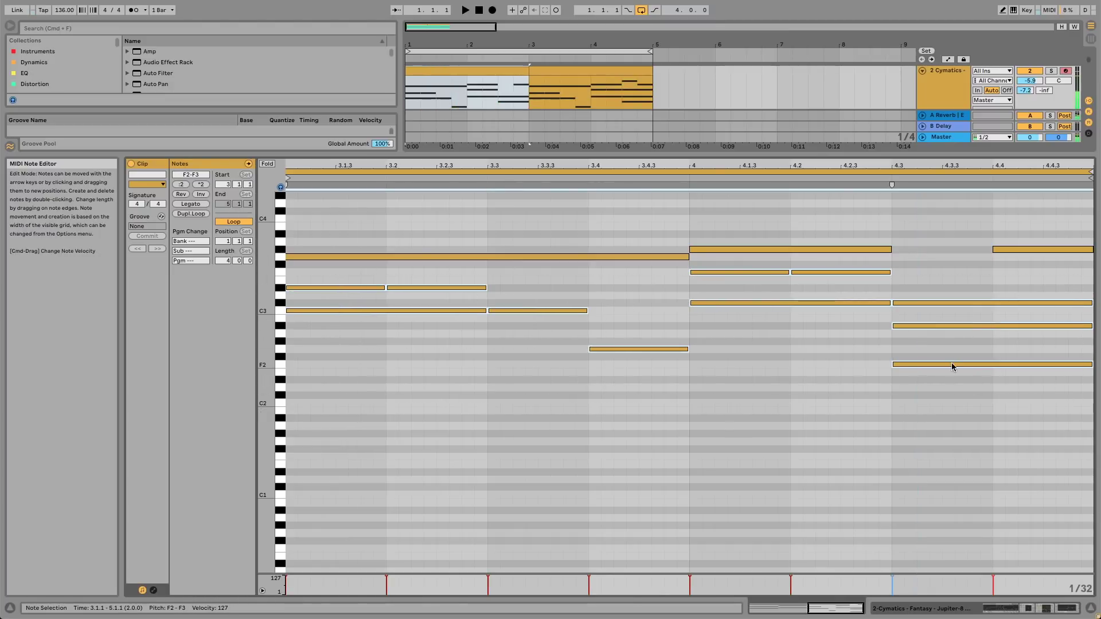
pyautogui.moveTo(741, 157); pyautogui.dragTo(741, 405)
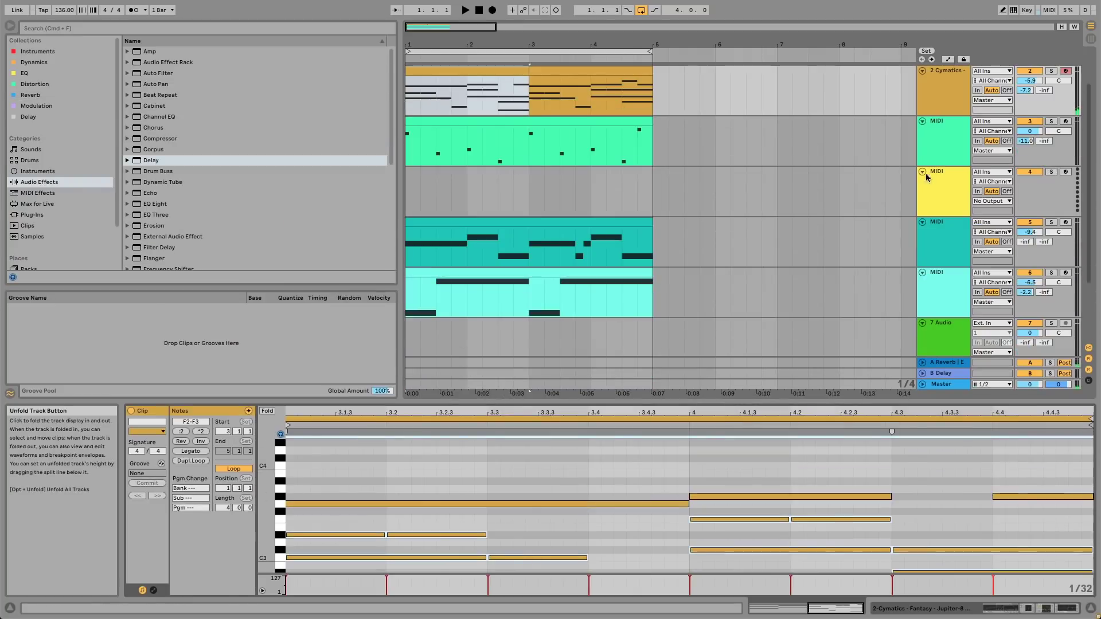
# Create an empty four-bar MIDI clip over bars 1 to 4 on the new track 4
pyautogui.click(921, 173)
pyautogui.moveTo(663, 196); pyautogui.dragTo(387, 192)
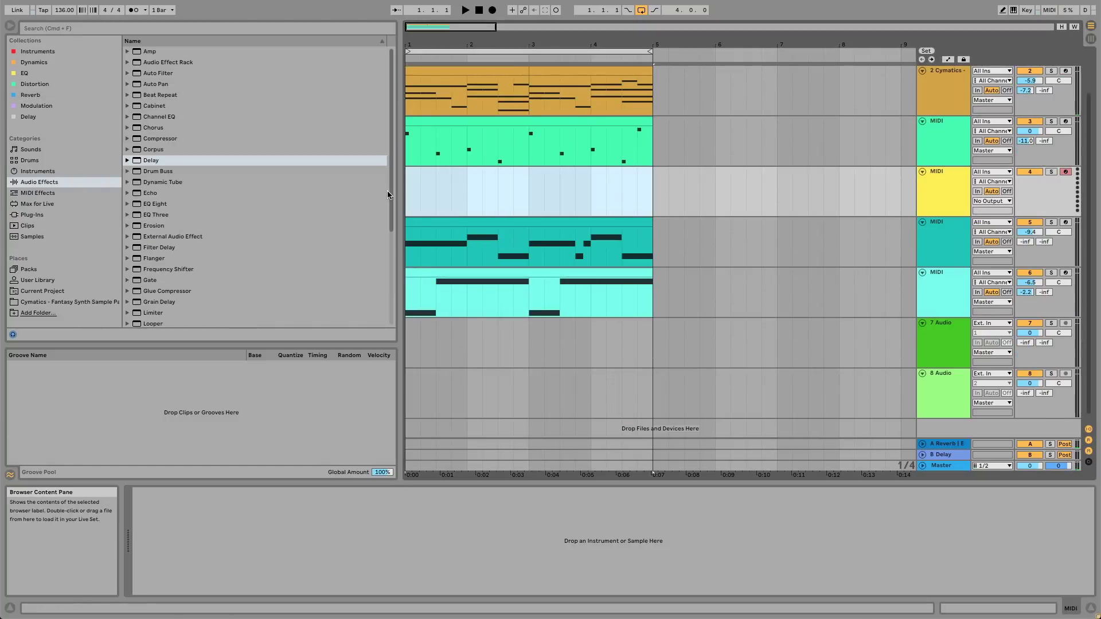
pyautogui.press('super+shift+m')
pyautogui.press('space')
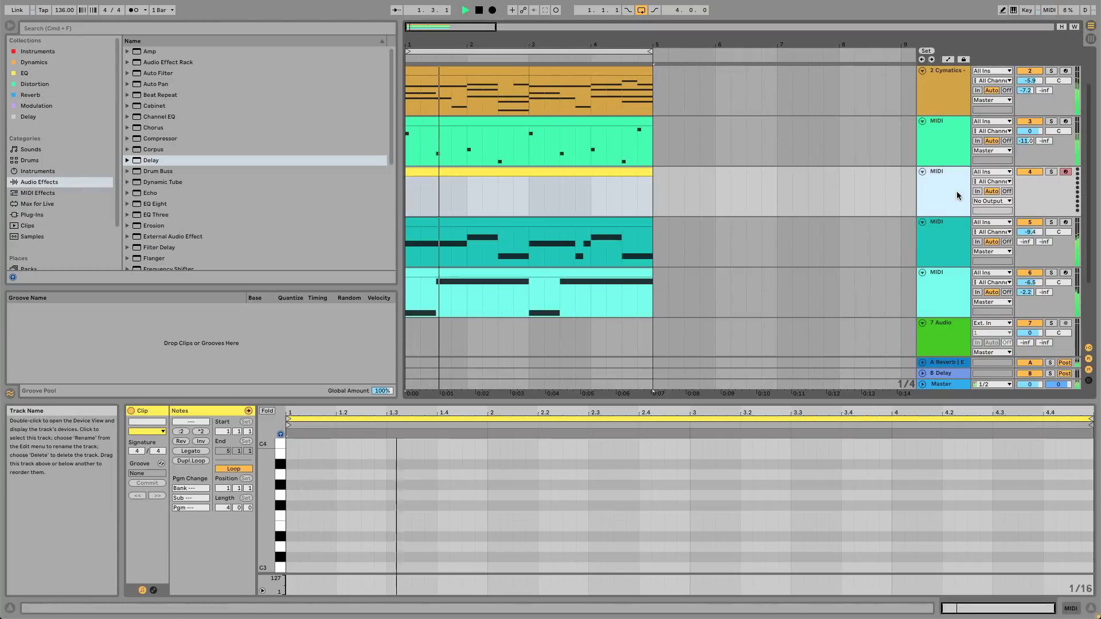
pyautogui.click(956, 190)
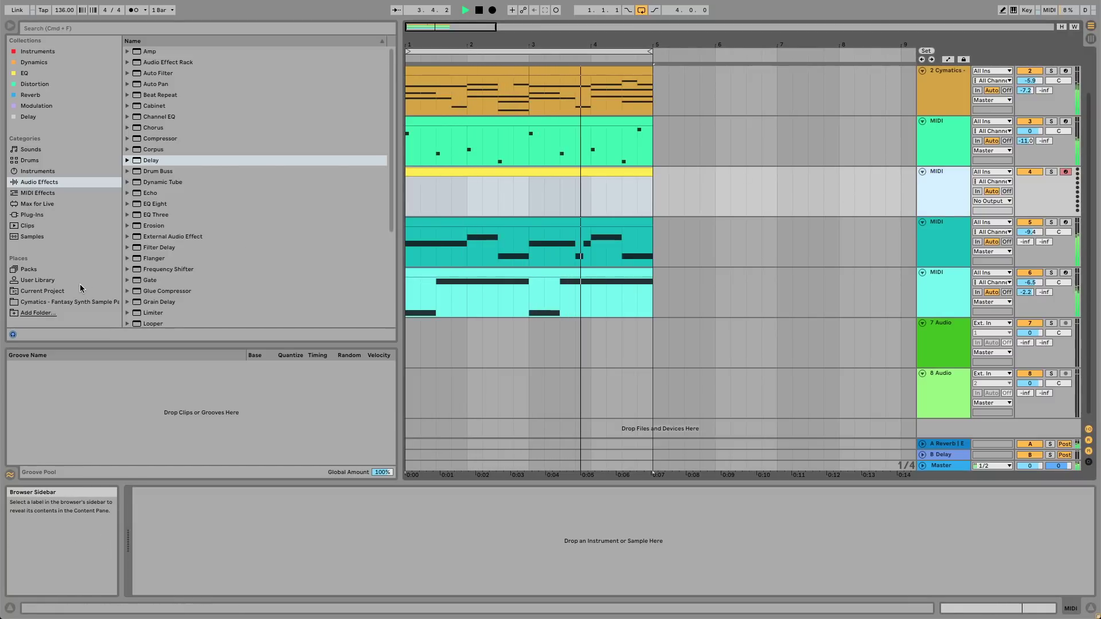
# Audition Prologue and Jupiter-6 one-shots from the Cymatics Fantasy Synth sample pack, including LEAD Squarey and DRONE Lifted Low
pyautogui.click(54, 302)
pyautogui.press('space')
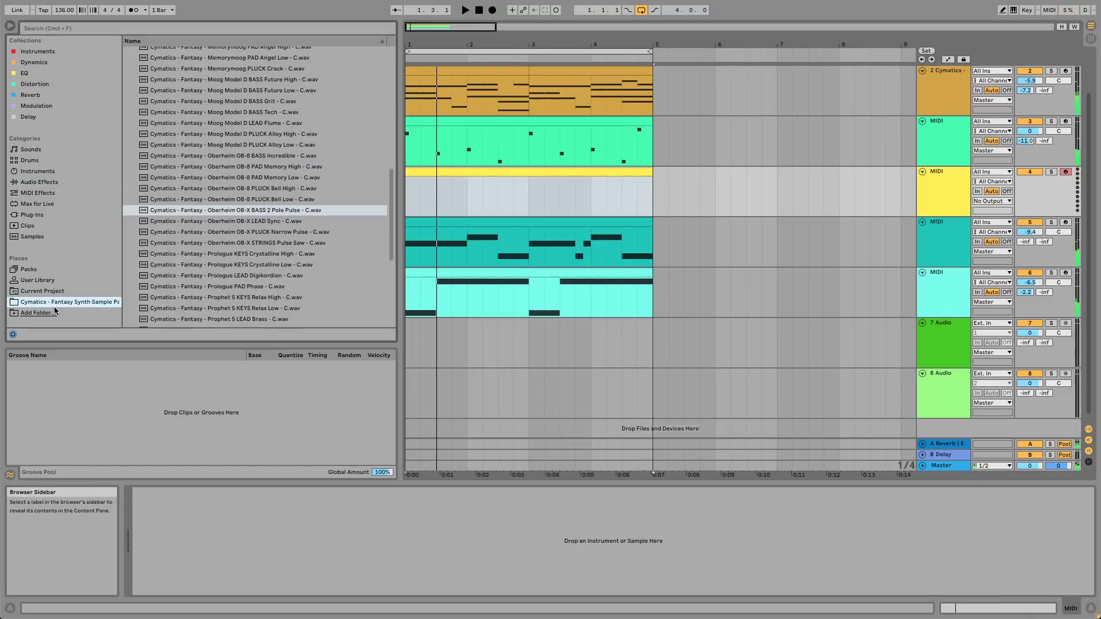
pyautogui.click(227, 265)
pyautogui.click(229, 276)
pyautogui.scroll(8, 232, 272)
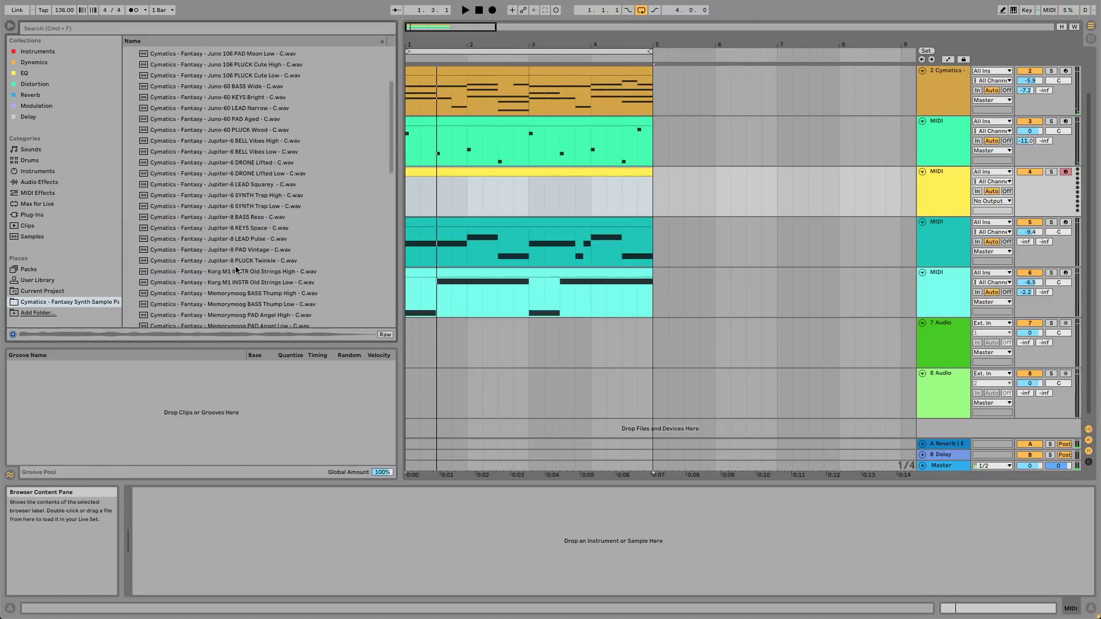
pyautogui.click(204, 184)
pyautogui.click(227, 173)
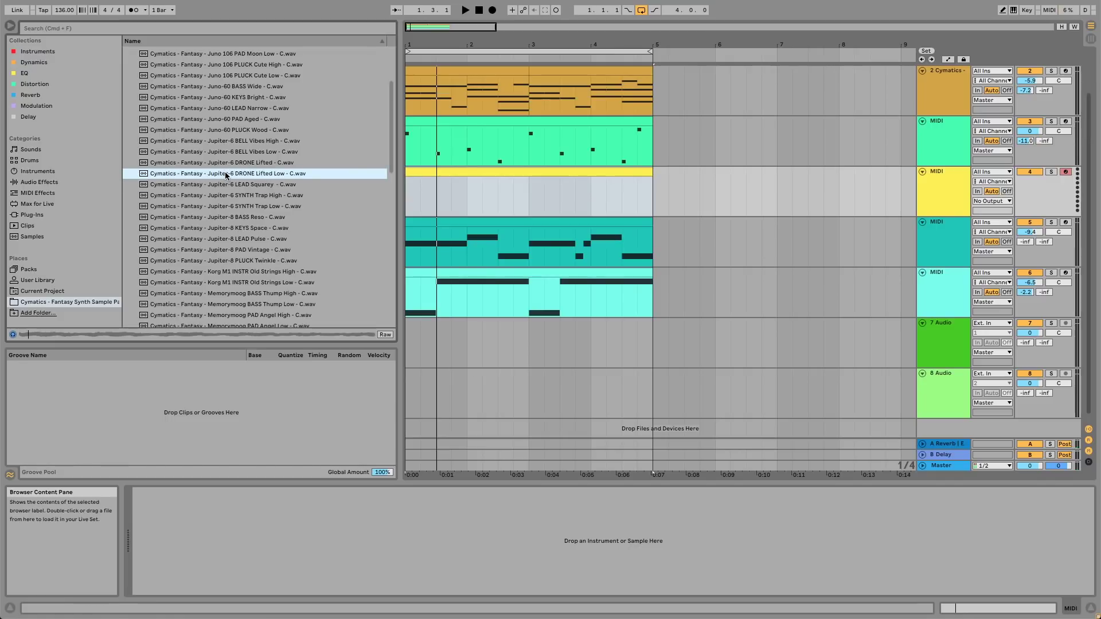
# Audition the pack's Jupiter-6 bells and Juno-60 one-shots, including PLUCK Wood, PAD Aged, KEYS Bright and LEAD Narrow
pyautogui.press('Up')
pyautogui.press('Up')
pyautogui.press('Up')
pyautogui.press('Up')
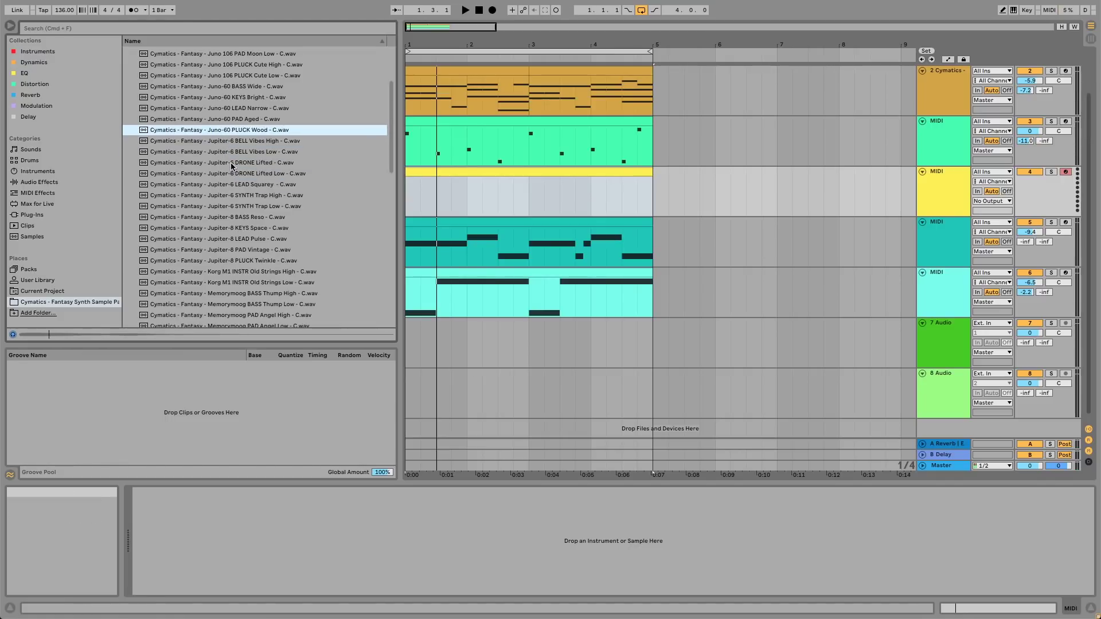
pyautogui.press('Up')
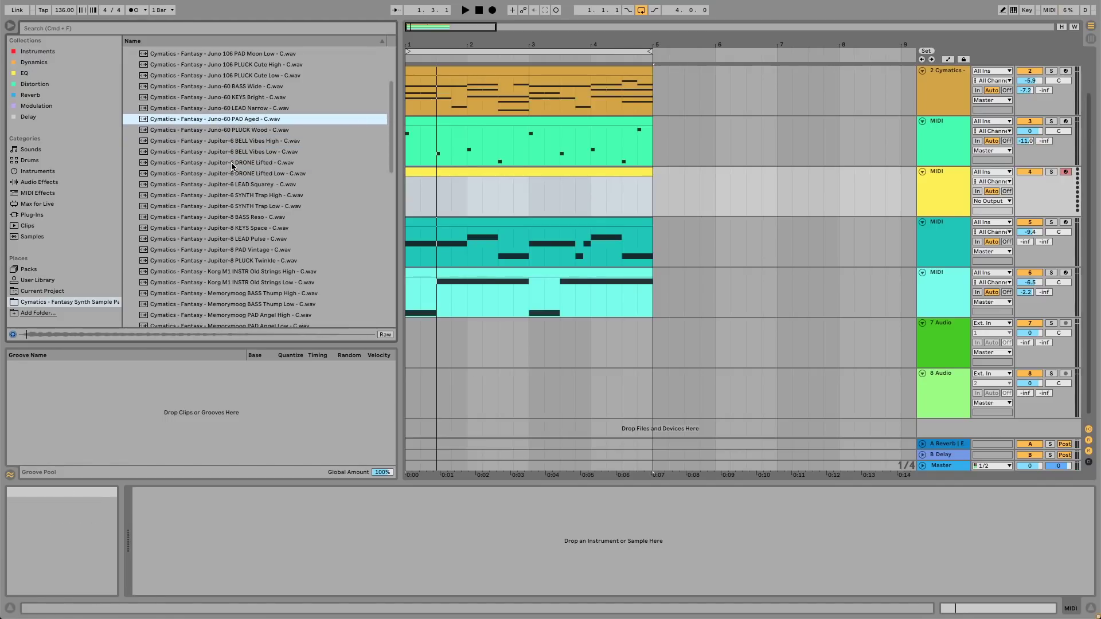
pyautogui.scroll(3, 232, 166)
pyautogui.press('Up')
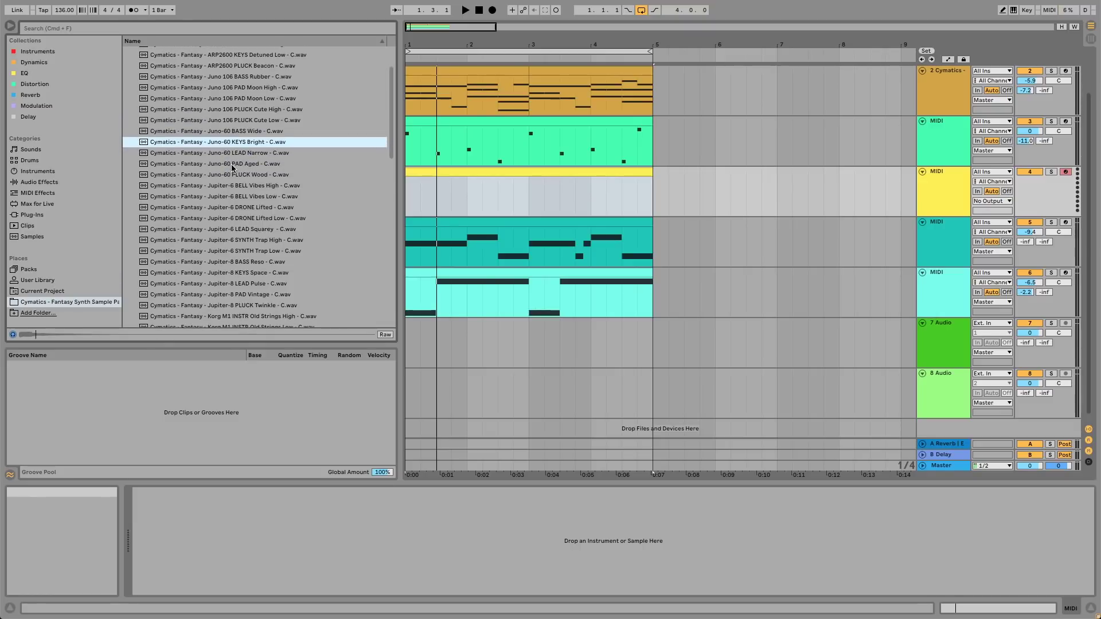
pyautogui.press('Up')
pyautogui.press('Up')
pyautogui.press('Up')
pyautogui.press('Down')
pyautogui.press('Down')
pyautogui.press('Down')
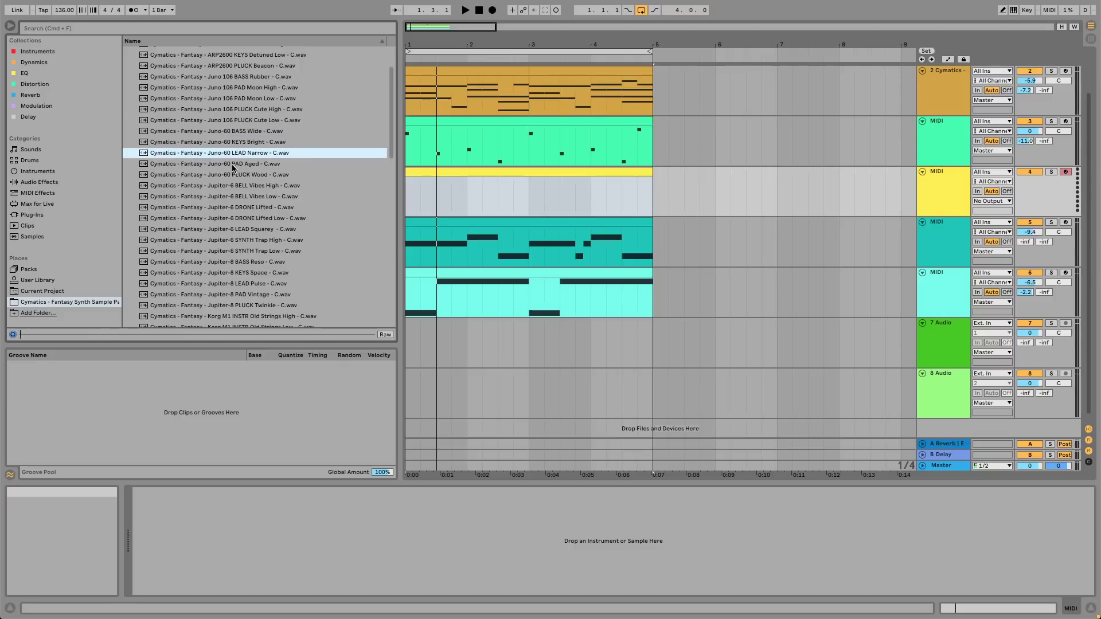
pyautogui.scroll(3, 232, 166)
# Compare the Juno 106 PLUCK Cute samples and load PLUCK Cute Low as track 4's instrument
pyautogui.press('space')
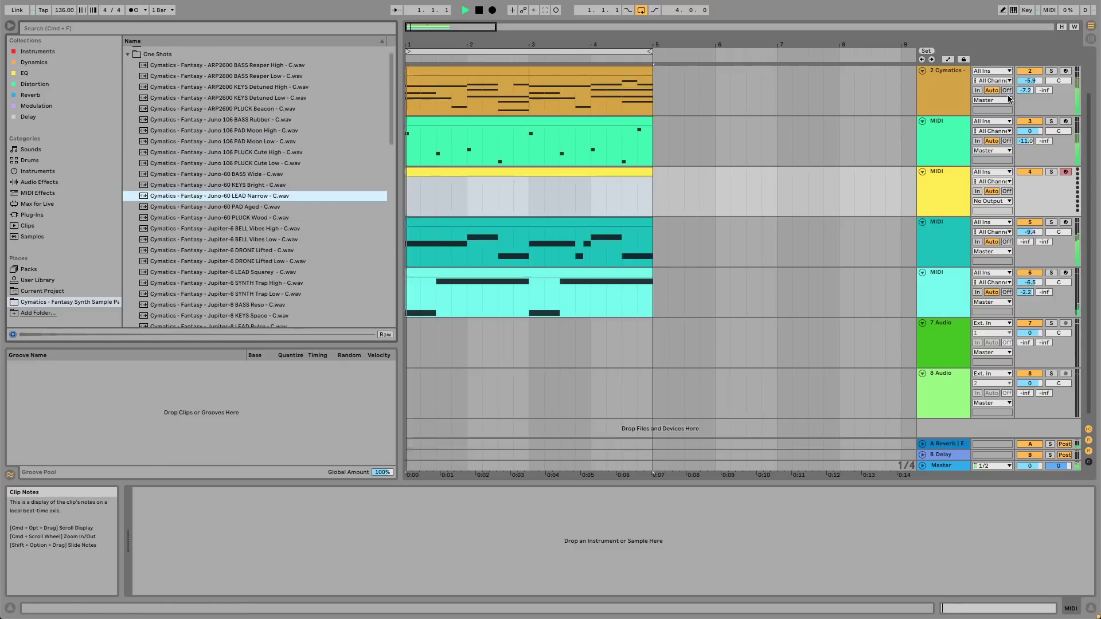
pyautogui.click(940, 86)
pyautogui.click(946, 184)
pyautogui.click(289, 167)
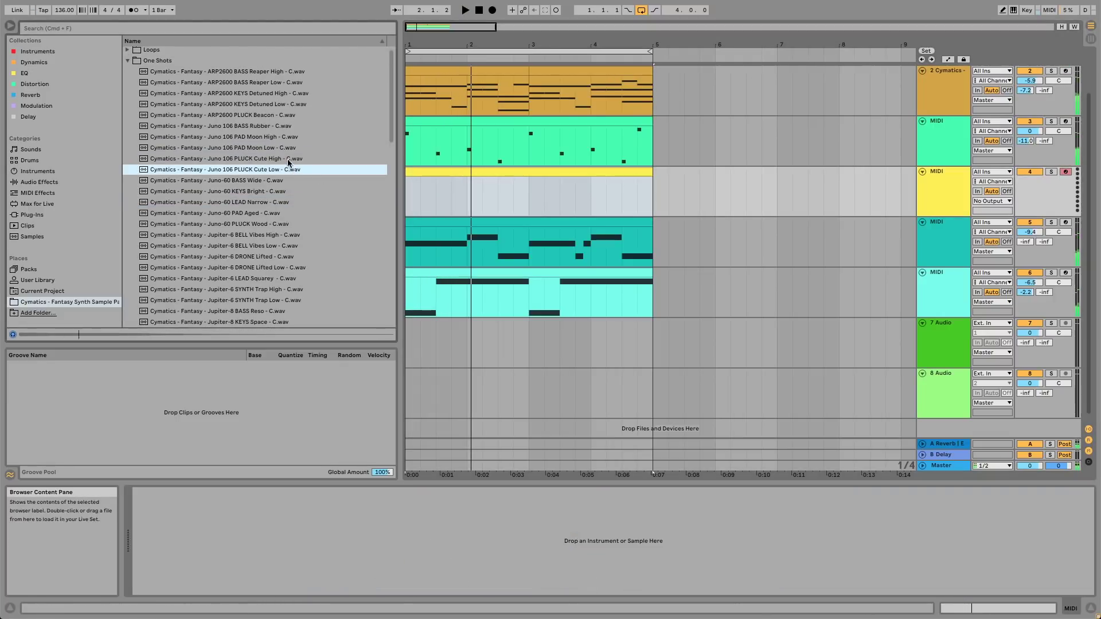
pyautogui.click(288, 160)
pyautogui.click(282, 168)
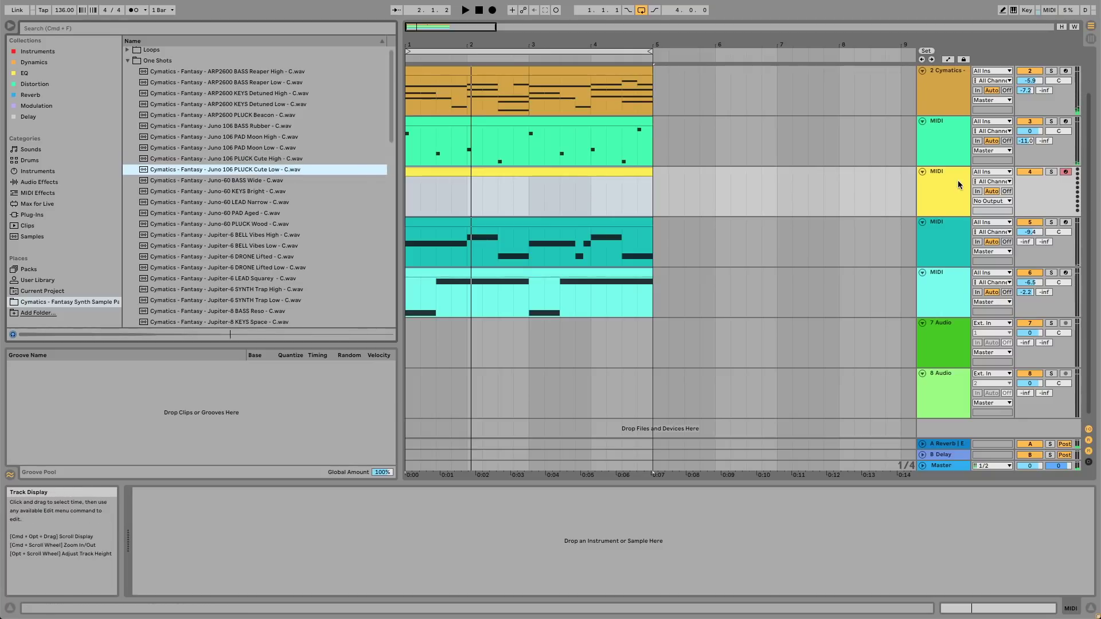
pyautogui.doubleClick(272, 173)
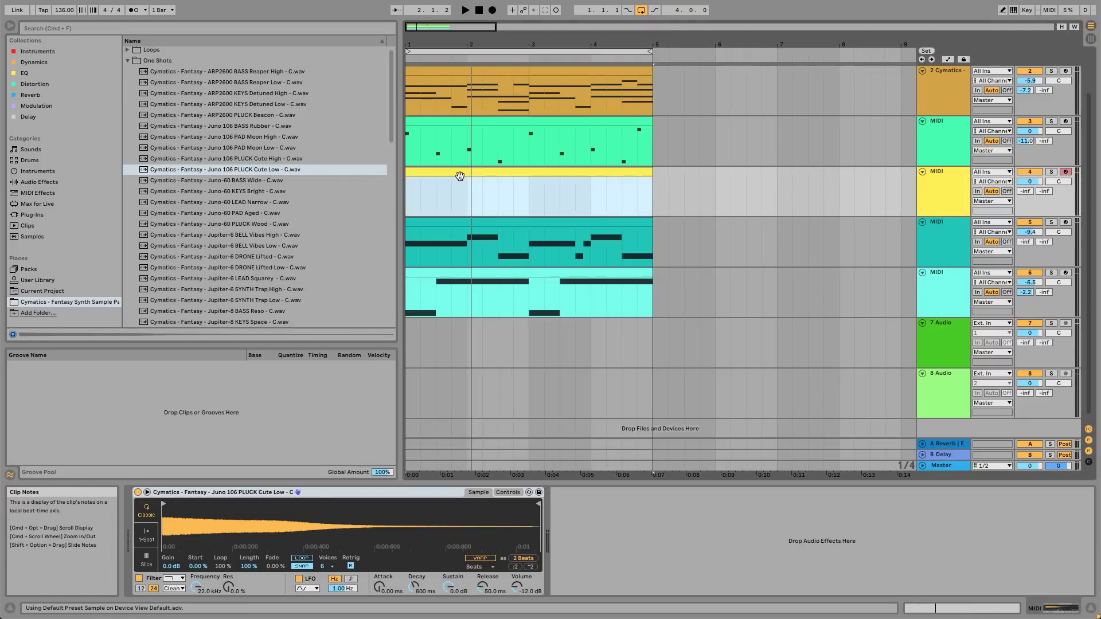
# Open track 4's clip in an enlarged note editor and draw a sixteenth-note G3 at the start of bar 1
pyautogui.doubleClick(457, 179)
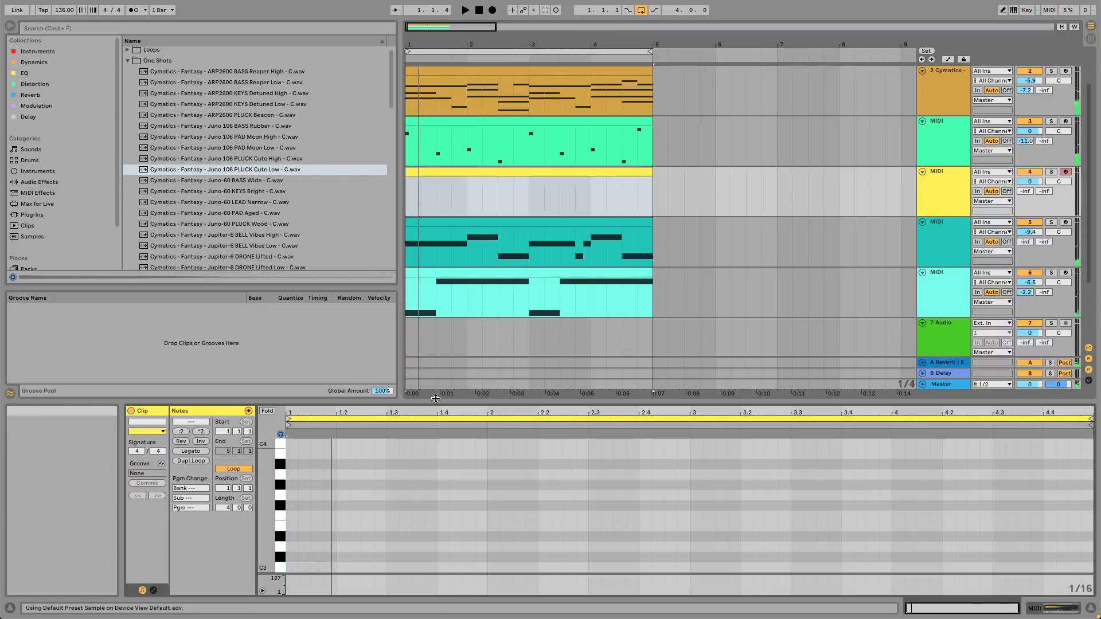
pyautogui.moveTo(435, 400); pyautogui.dragTo(436, 190)
pyautogui.press('b')
pyautogui.click(293, 368)
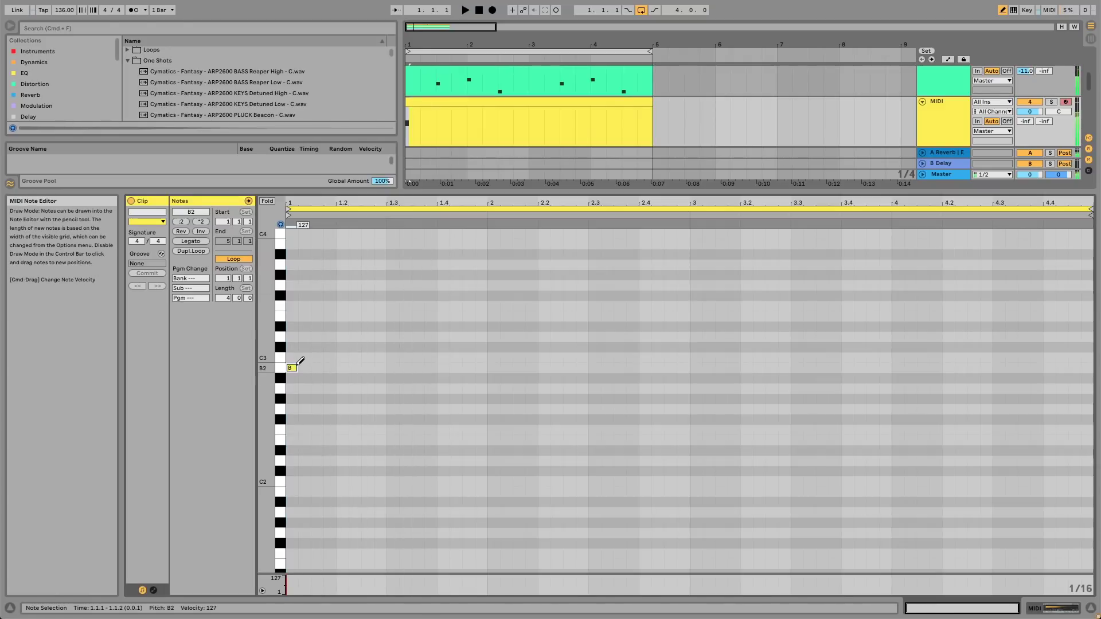
pyautogui.click(292, 285)
pyautogui.scroll(3, 295, 282)
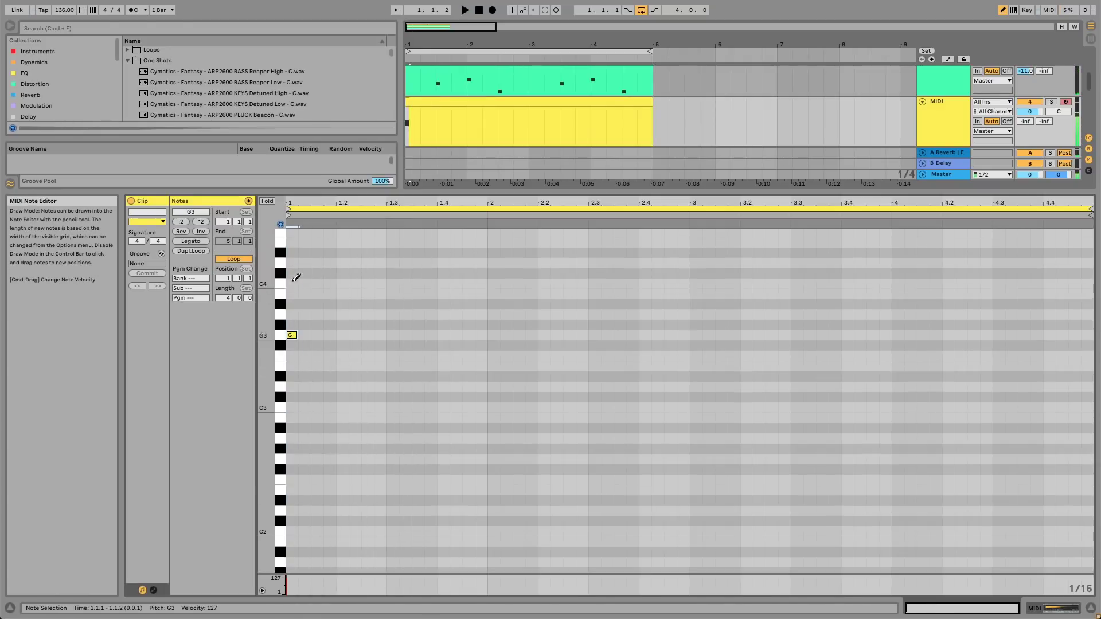
# Draw sixteenth notes D#3, C3 and G2 on beats 2 to 4 of bar 1, and remove the extra G#2
pyautogui.click(348, 360)
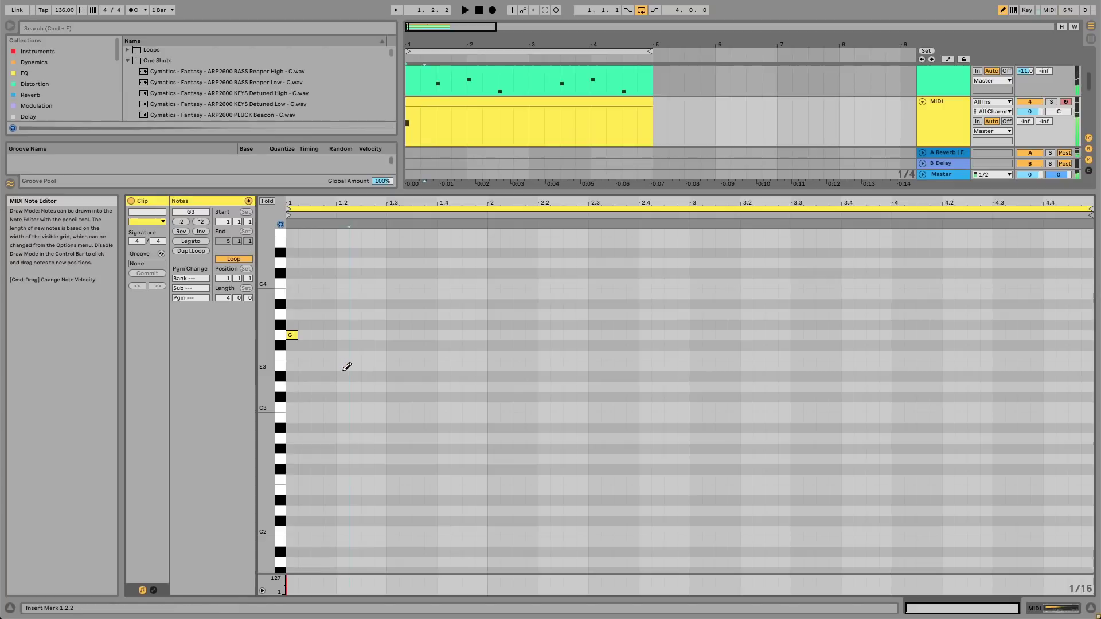
pyautogui.click(393, 407)
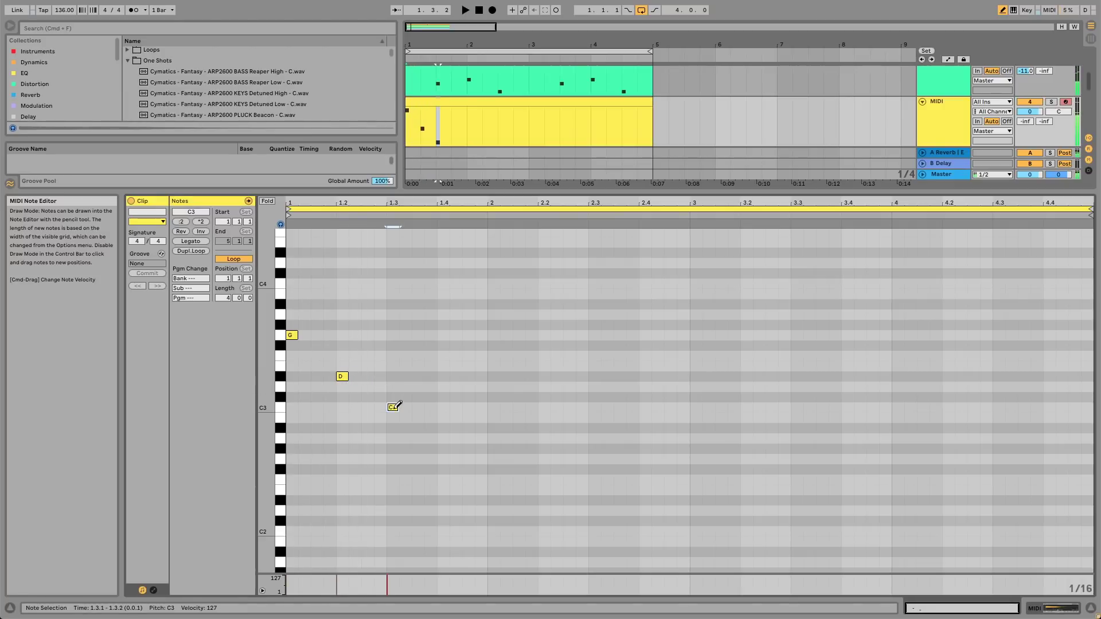
pyautogui.moveTo(444, 436); pyautogui.dragTo(444, 449)
pyautogui.press('space')
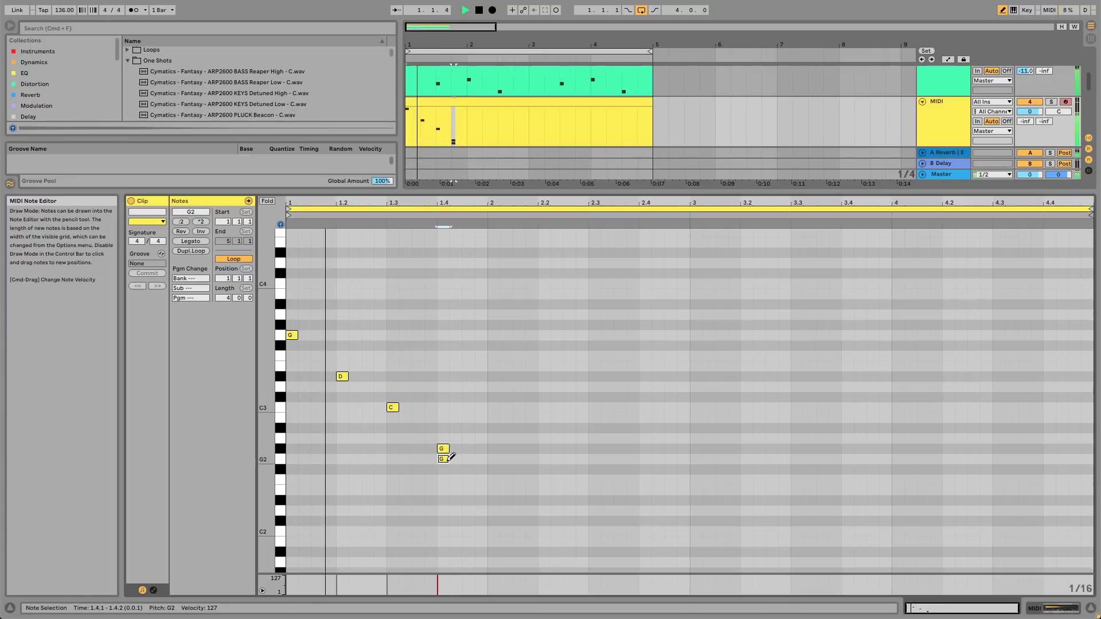
pyautogui.click(443, 460)
pyautogui.click(447, 449)
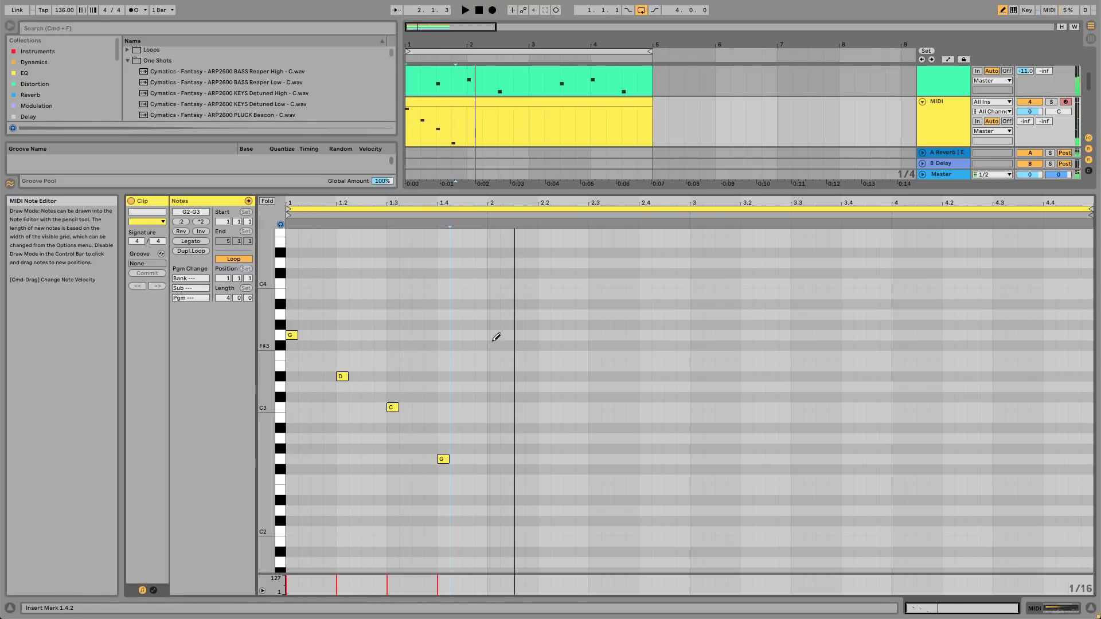
# Draw sixteenth notes A#2, C3, C#3 and F3 on the four beats of bar 2, and play the phrase
pyautogui.click(493, 449)
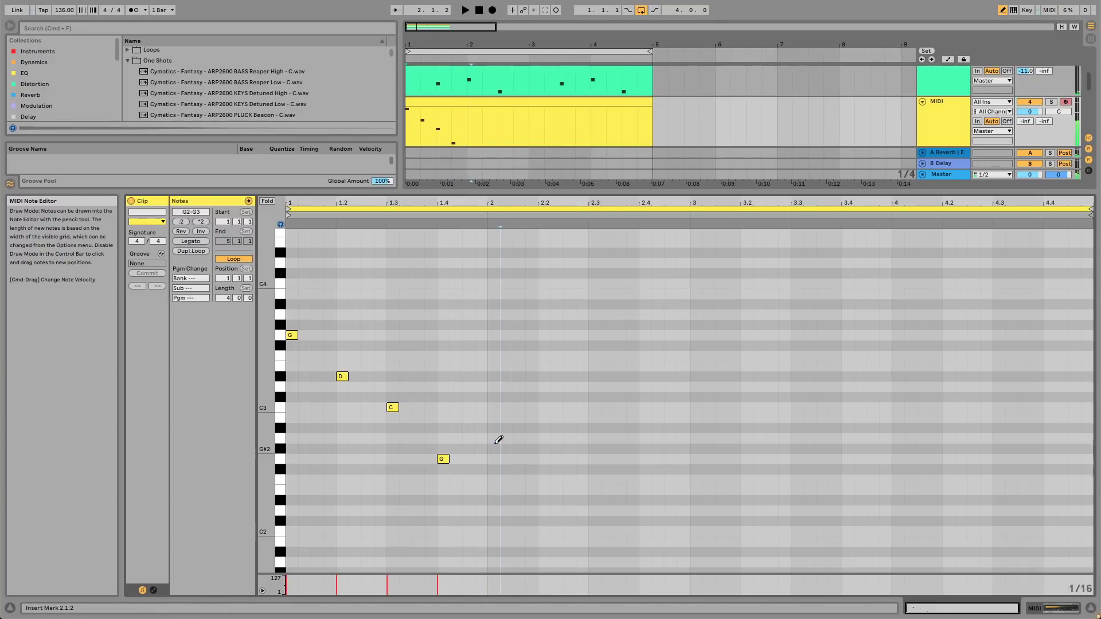
pyautogui.click(495, 429)
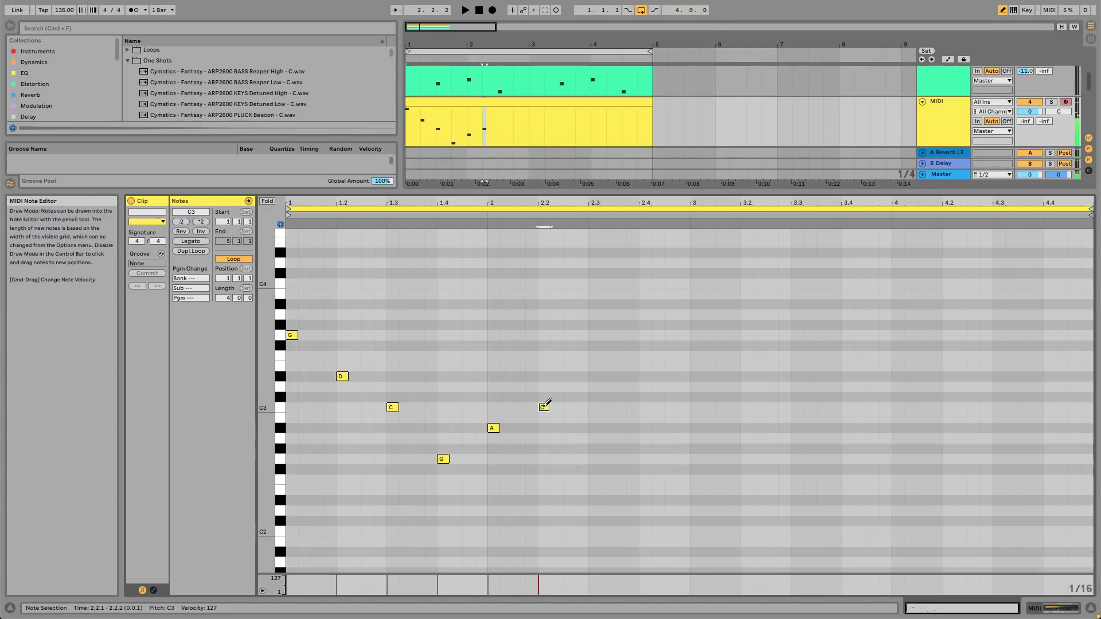
pyautogui.press('b')
pyautogui.press('space')
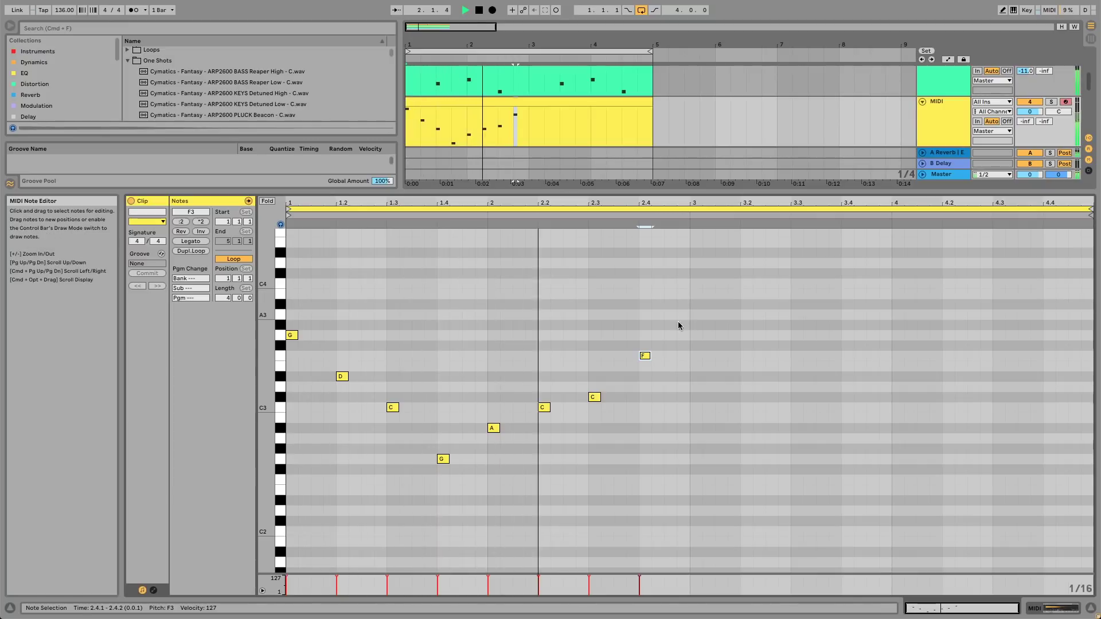
# Raise the bar 2 notes on beat 1 to C3 and on beat 2 to C#3, checking by playback
pyautogui.click(491, 428)
pyautogui.press('space')
pyautogui.moveTo(488, 429)
pyautogui.mouseDown()
pyautogui.moveTo(494, 449)
pyautogui.moveTo(497, 408)
pyautogui.mouseUp()
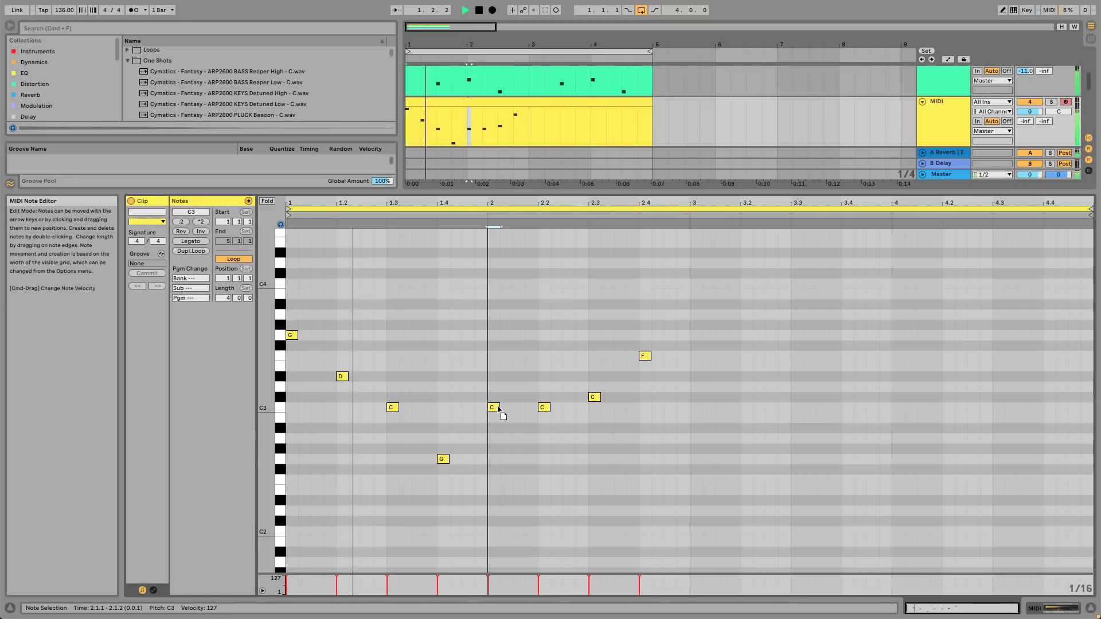
pyautogui.click(544, 408)
pyautogui.press('space')
# Lower the bar 2 notes on beat 3 to C3 and on beat 4 to A#2, and play back the phrase
pyautogui.moveTo(594, 397); pyautogui.dragTo(594, 408)
pyautogui.moveTo(644, 356); pyautogui.dragTo(643, 365)
pyautogui.press('space')
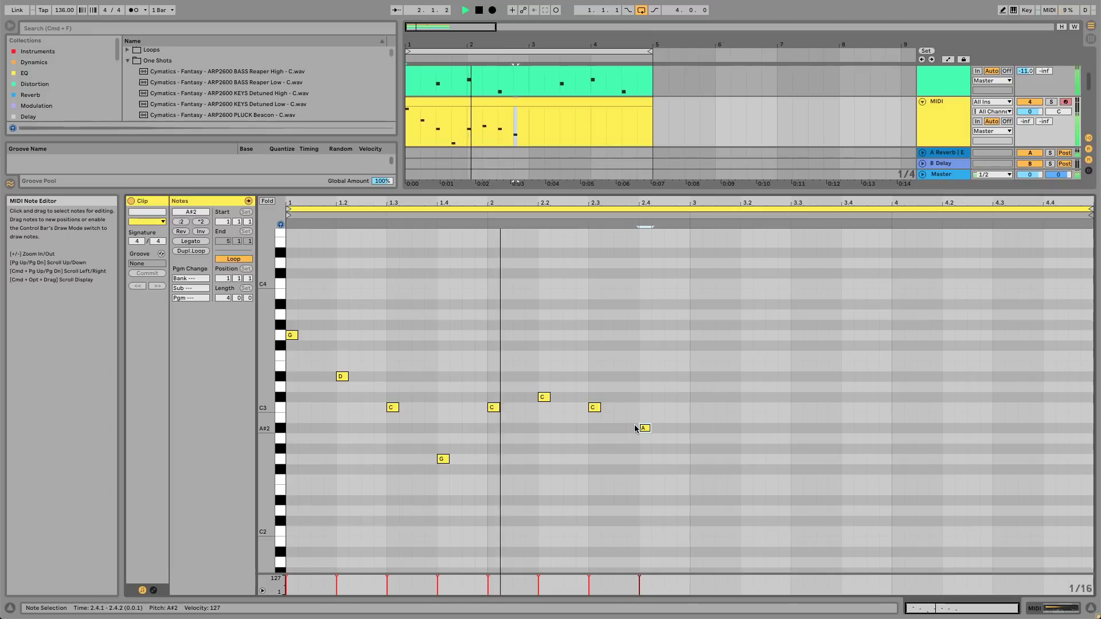
pyautogui.press('space')
pyautogui.click(594, 407)
pyautogui.press('b')
pyautogui.press('space')
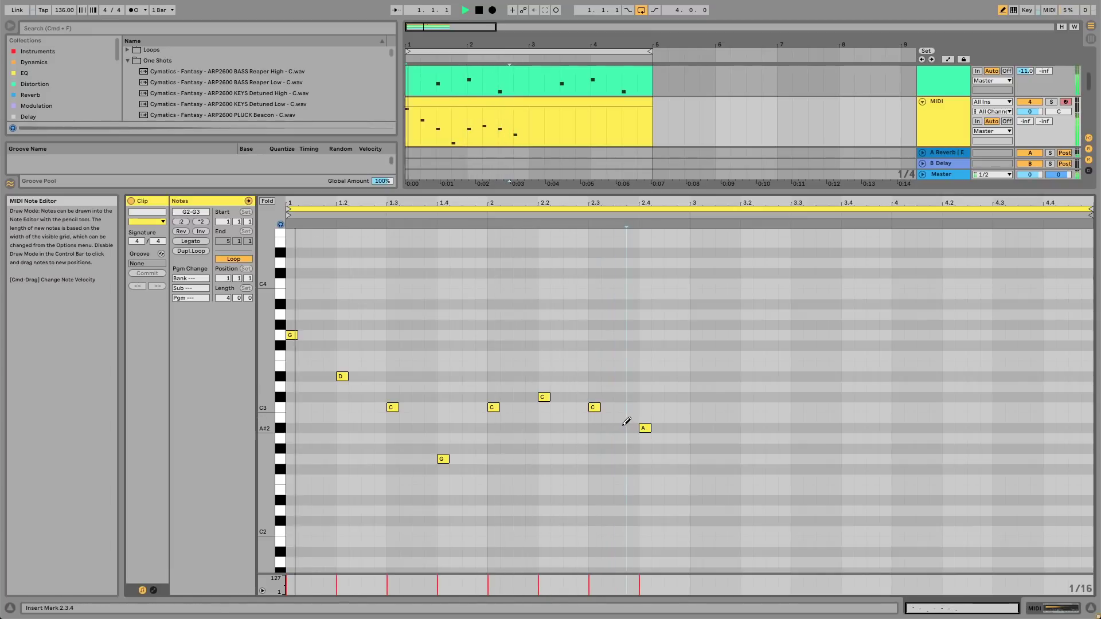
# Replace the C3 note on beat 1 of bar 2 with a sixteenth note F3 and play back the phrase
pyautogui.click(623, 426)
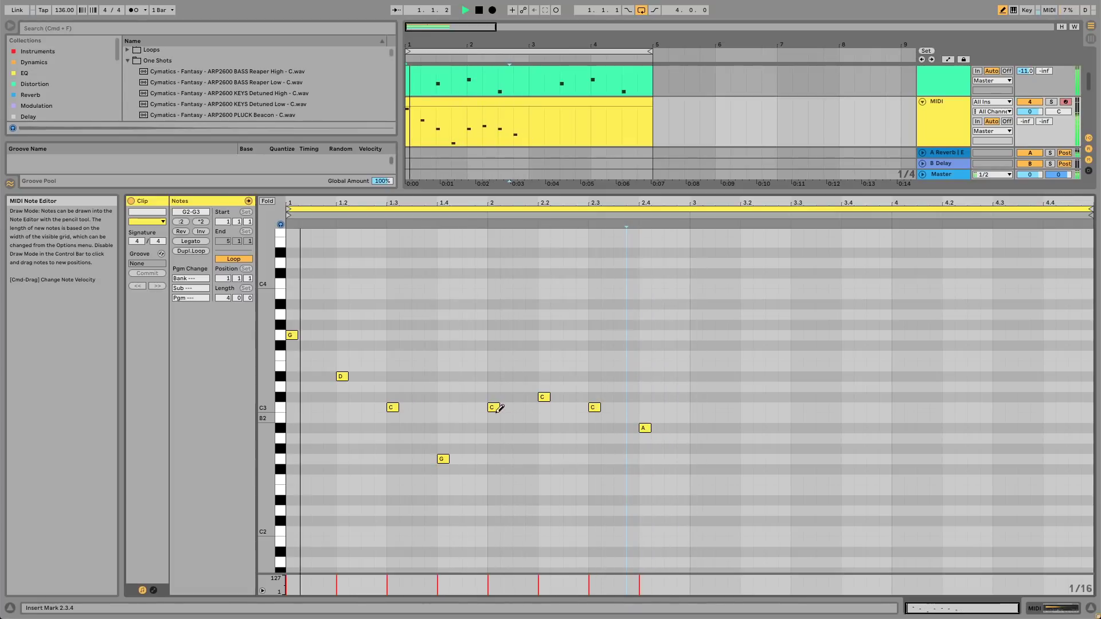
pyautogui.press('space')
pyautogui.click(493, 407)
pyautogui.click(493, 356)
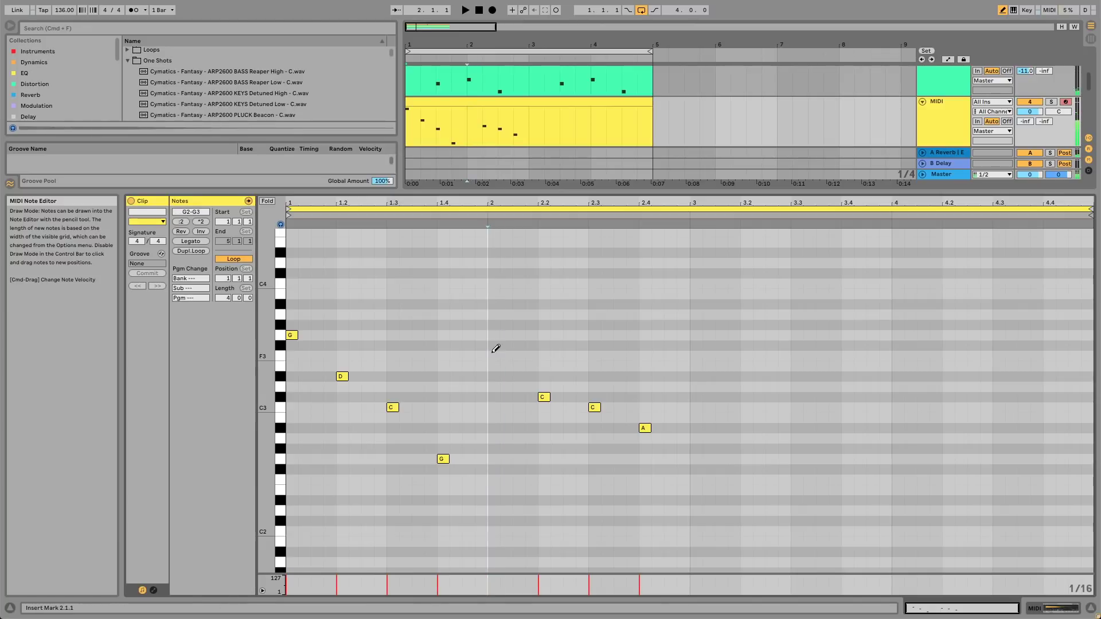
pyautogui.click(543, 385)
pyautogui.press('space')
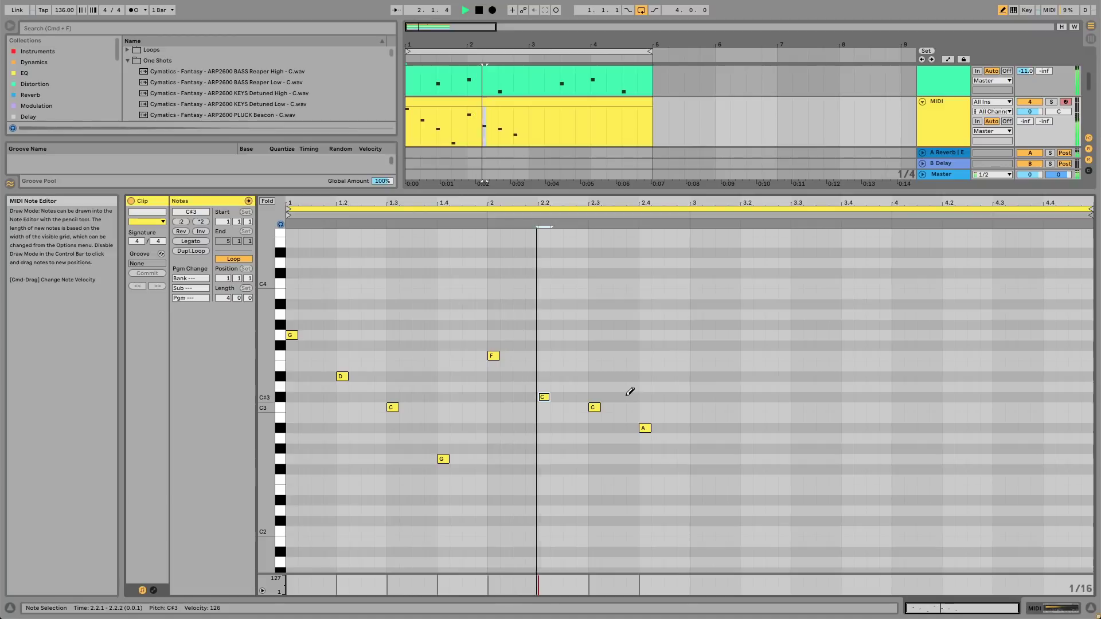
# Duplicate the two-bar melody phrase into bars 3 and 4, and lower the melody track's volume to -2.2 dB
pyautogui.press('b')
pyautogui.moveTo(683, 317); pyautogui.dragTo(288, 533)
pyautogui.press('super+d')
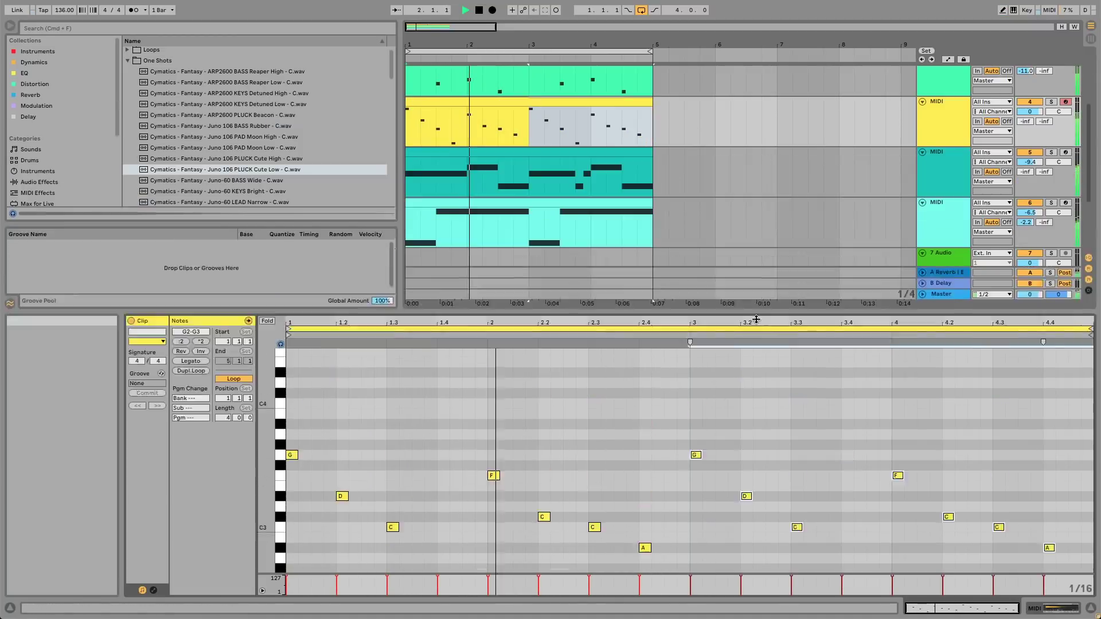
pyautogui.moveTo(688, 192); pyautogui.dragTo(688, 357)
pyautogui.moveTo(1030, 112); pyautogui.dragTo(1029, 113)
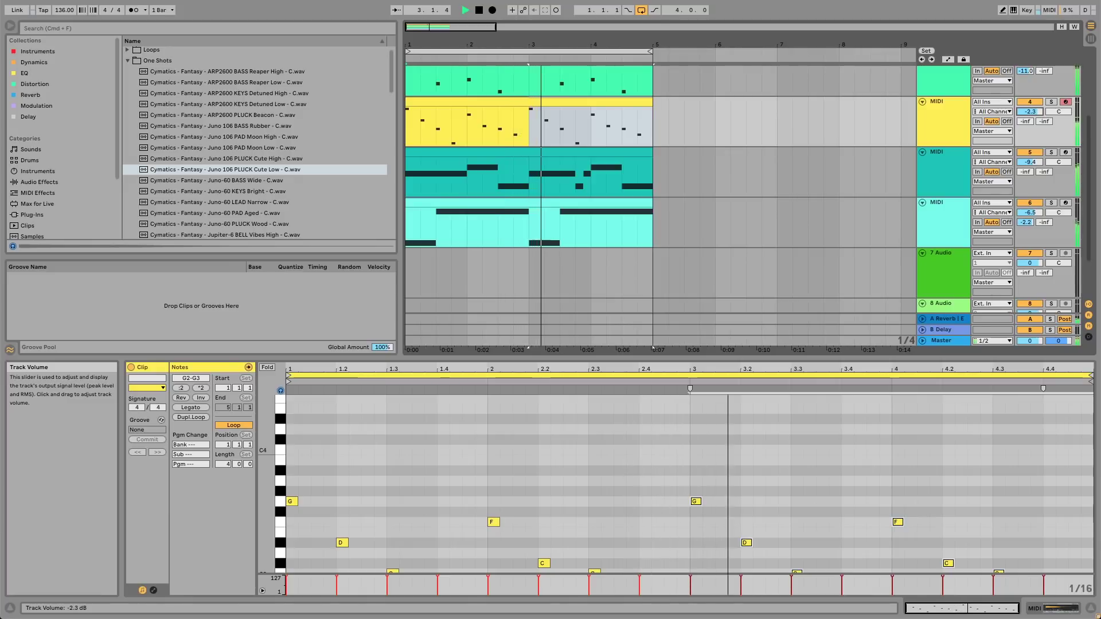
# Replace the melody track's Simpler sample with Juno-60 KEYS Bright - C.wav and pan the track to 28R
pyautogui.doubleClick(958, 116)
pyautogui.click(944, 168)
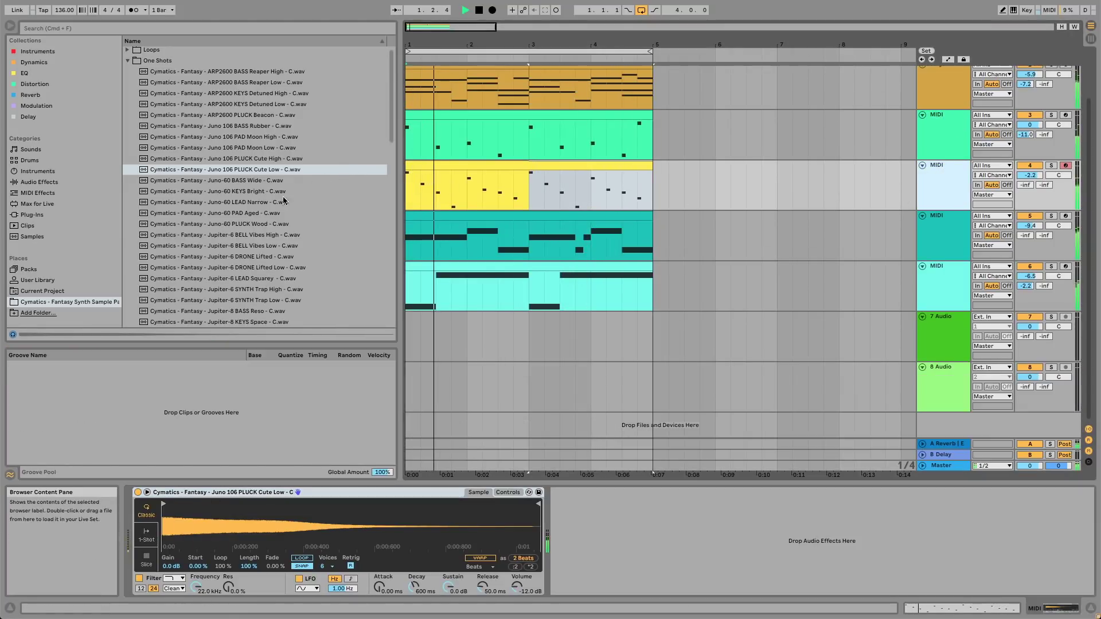
pyautogui.click(260, 201)
pyautogui.click(258, 193)
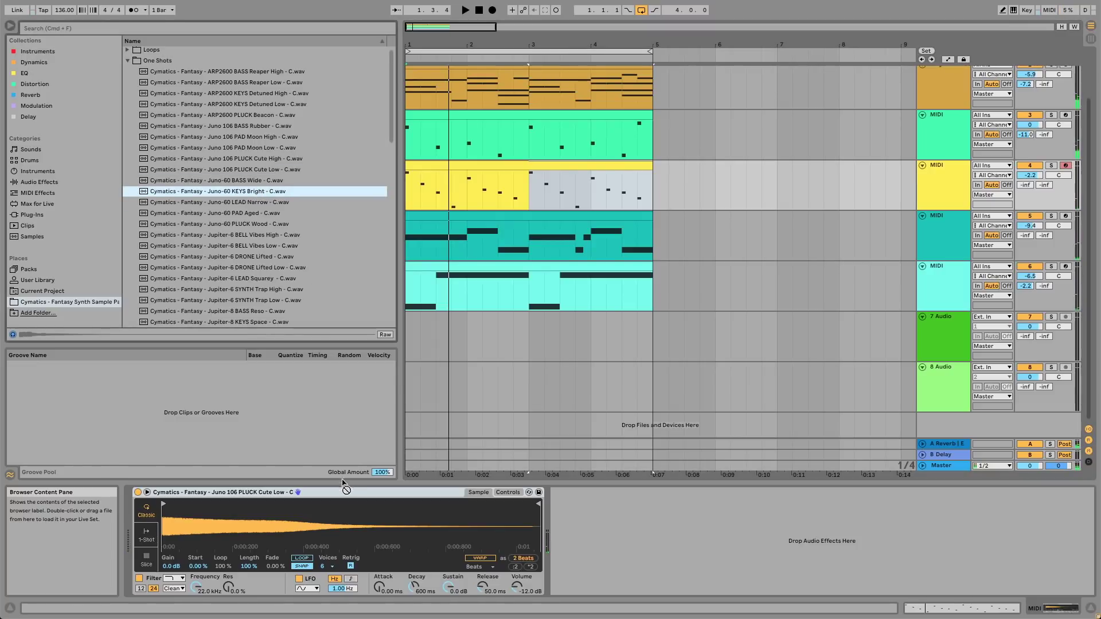
pyautogui.moveTo(346, 488); pyautogui.dragTo(343, 526)
pyautogui.press('space')
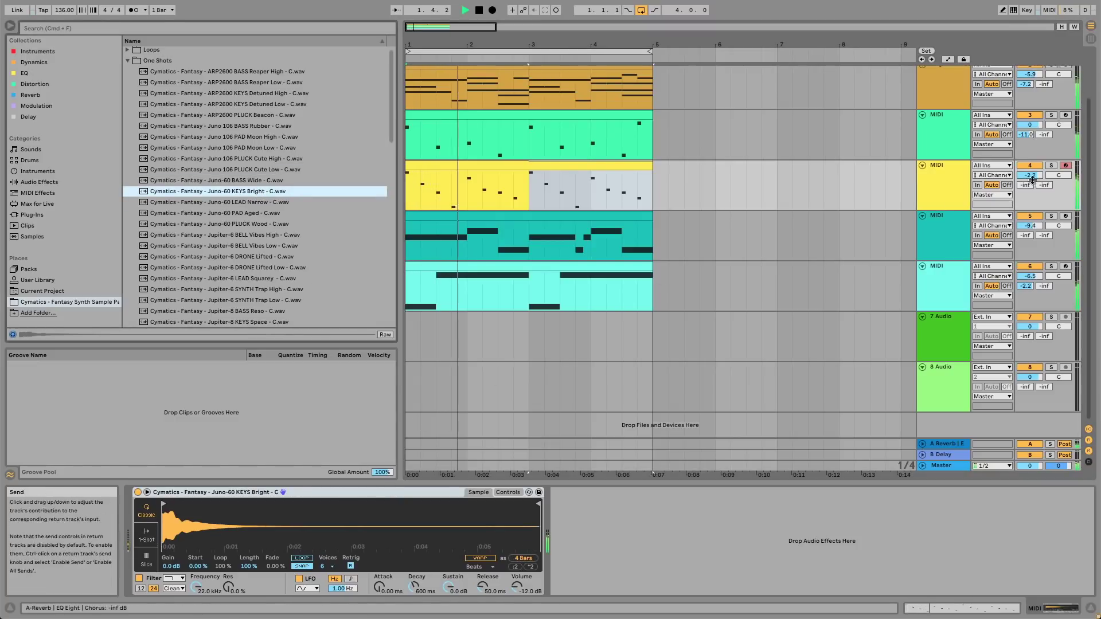
pyautogui.moveTo(1058, 175); pyautogui.dragTo(1058, 181)
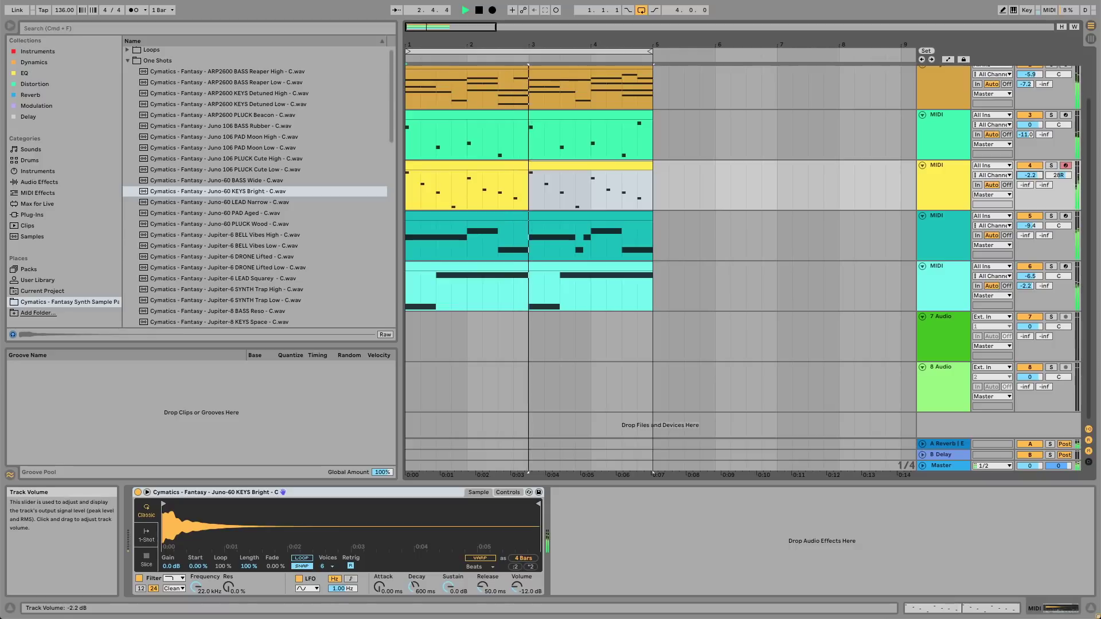
# Audition neighbouring one-shots and load Jupiter-6 BELL Vibes Low - C.wav into the melody track's Simpler
pyautogui.press('space')
pyautogui.click(253, 181)
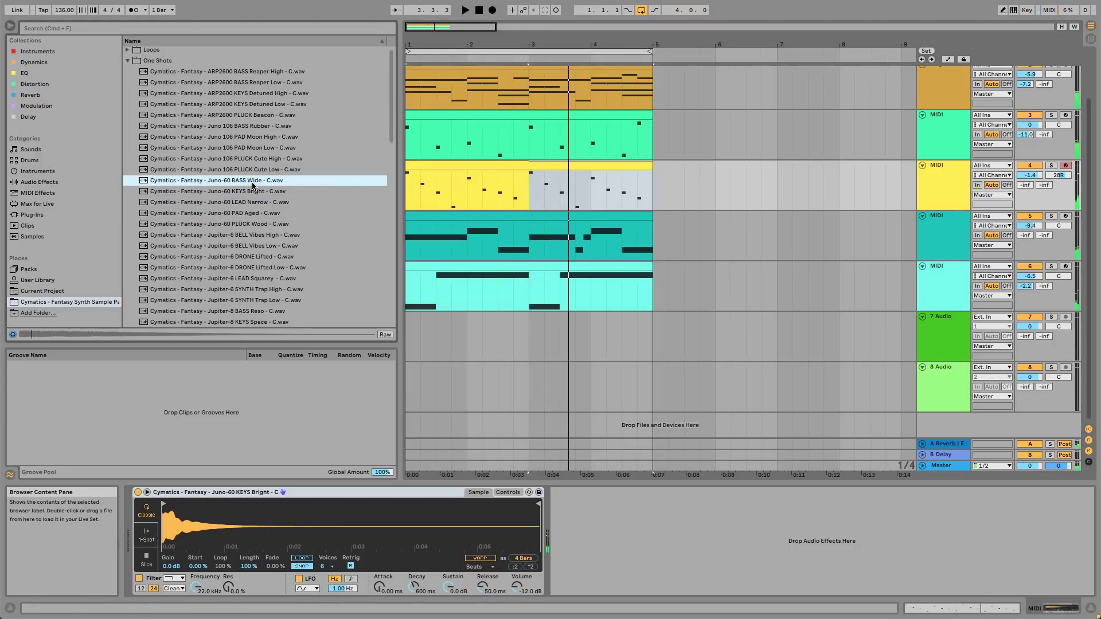
pyautogui.scroll(-2, 252, 208)
pyautogui.click(252, 191)
pyautogui.click(248, 201)
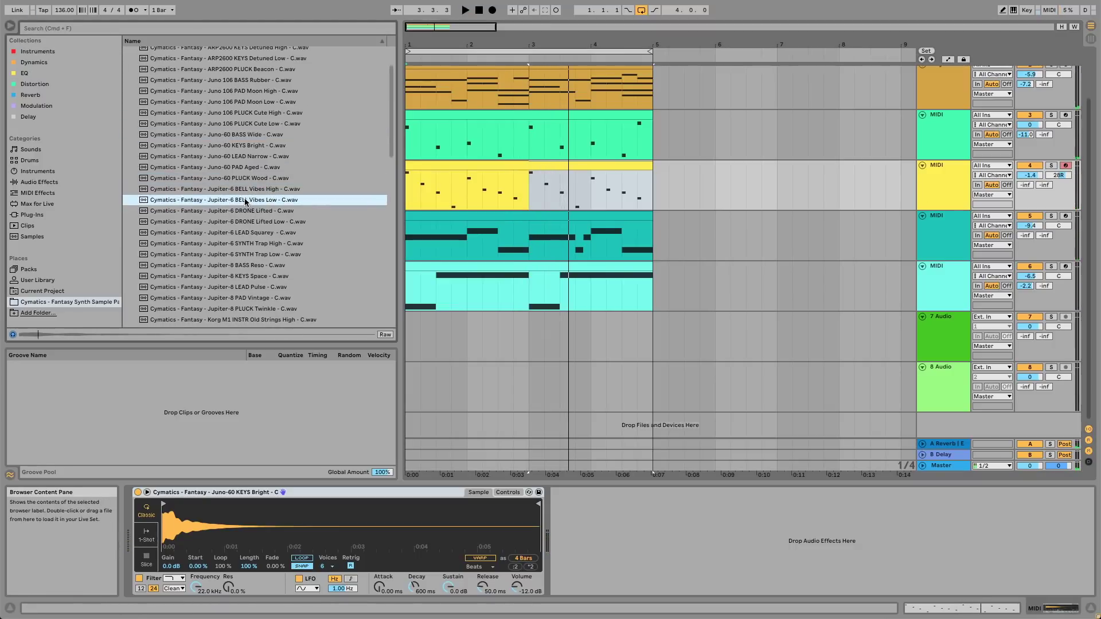
pyautogui.moveTo(363, 487); pyautogui.dragTo(344, 516)
# Set the Simpler's release to 7.38 s and the melody track's volume to -6.7 dB during playback
pyautogui.press('space')
pyautogui.moveTo(482, 586); pyautogui.dragTo(482, 565)
pyautogui.moveTo(1031, 175); pyautogui.dragTo(1030, 187)
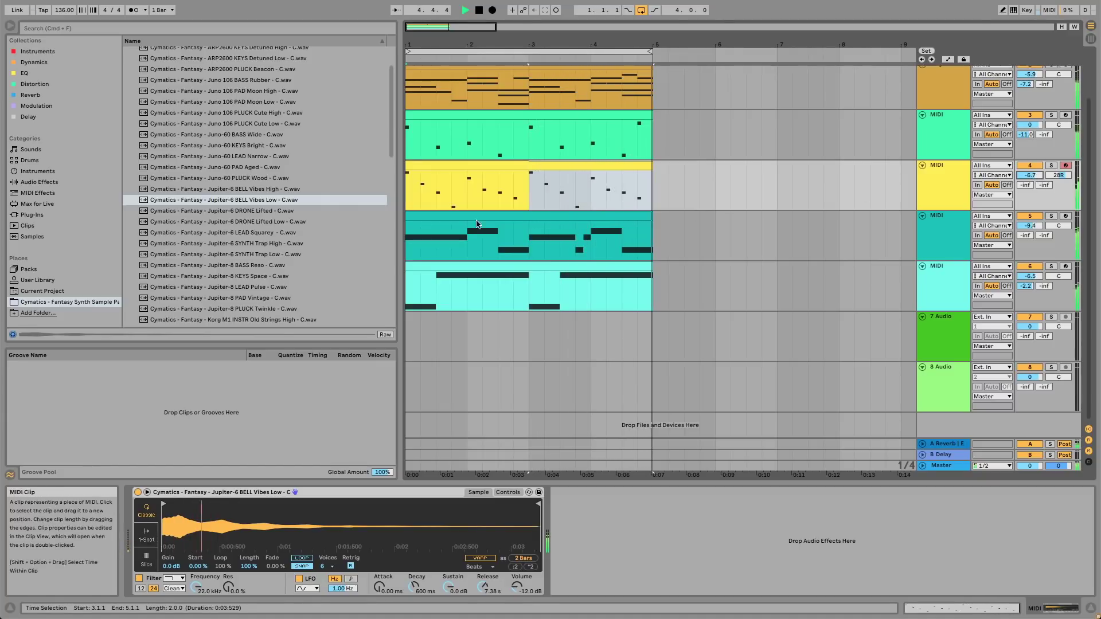
# Compare the Jupiter-6 SYNTH Trap one-shots, load SYNTH Trap High - C.wav into the Simpler and play the loop
pyautogui.click(291, 246)
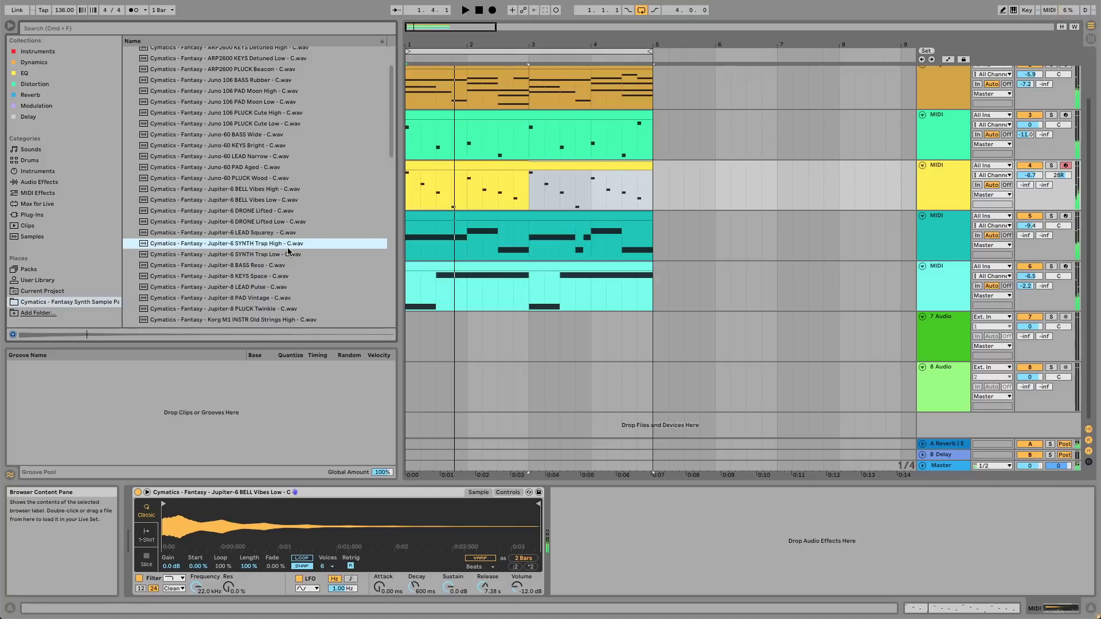
pyautogui.click(281, 256)
pyautogui.click(266, 247)
pyautogui.moveTo(316, 514); pyautogui.dragTo(315, 514)
pyautogui.press('space')
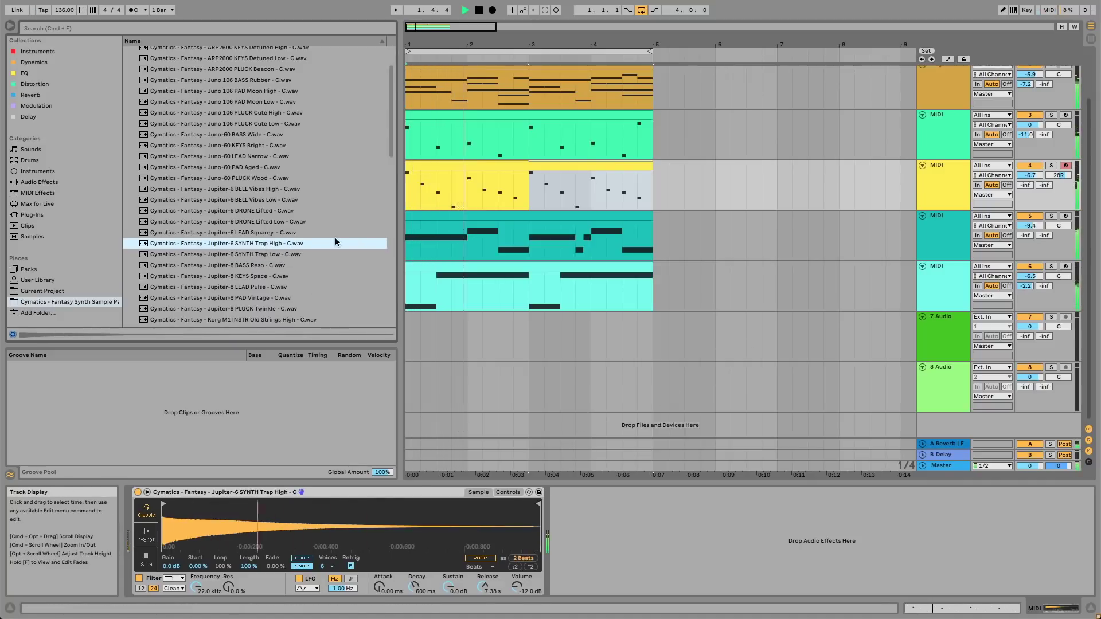
# Load Jupiter-8 LEAD Pulse - C.wav into the Simpler, with decay 762 ms and sustain -inf dB, while playing the loop
pyautogui.click(267, 265)
pyautogui.click(264, 277)
pyautogui.moveTo(263, 278); pyautogui.dragTo(339, 404)
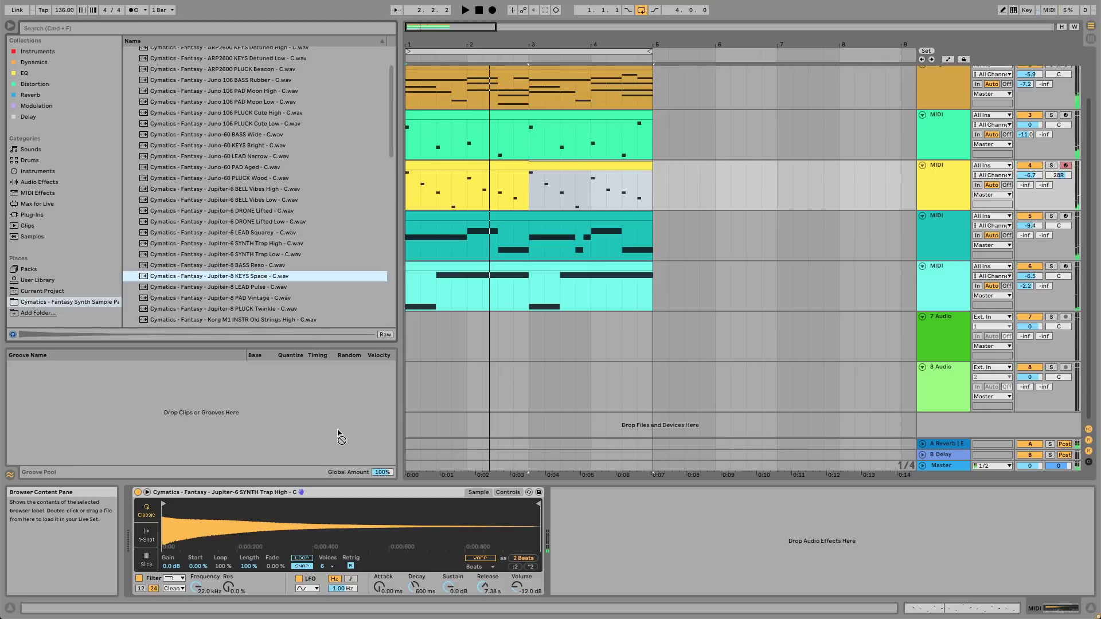
pyautogui.click(273, 289)
pyautogui.scroll(-2, 273, 289)
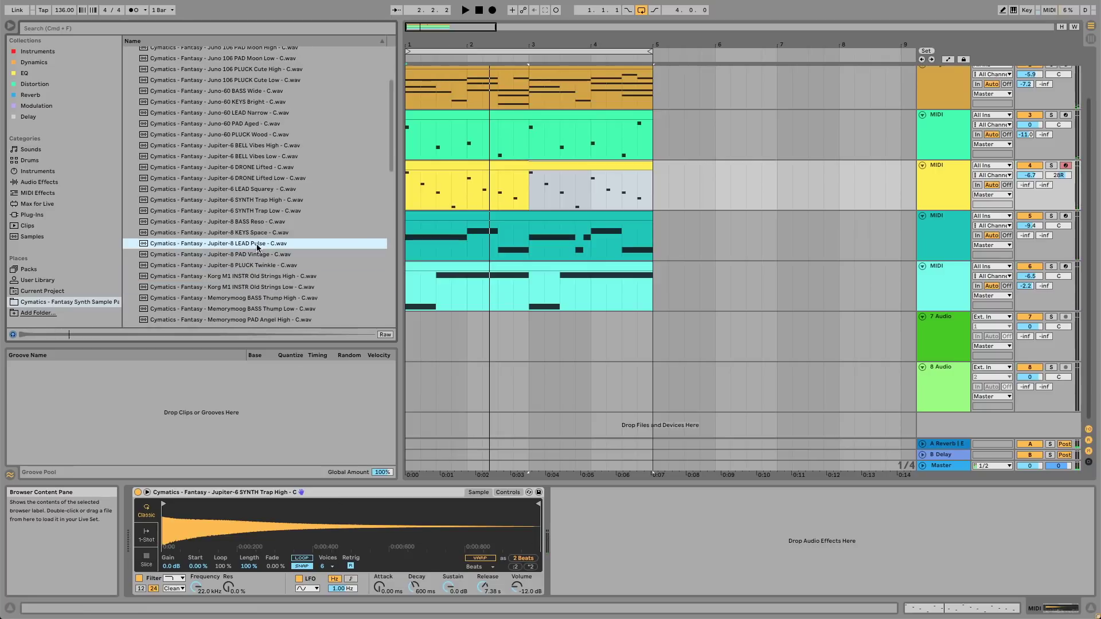
pyautogui.moveTo(367, 487); pyautogui.dragTo(487, 500)
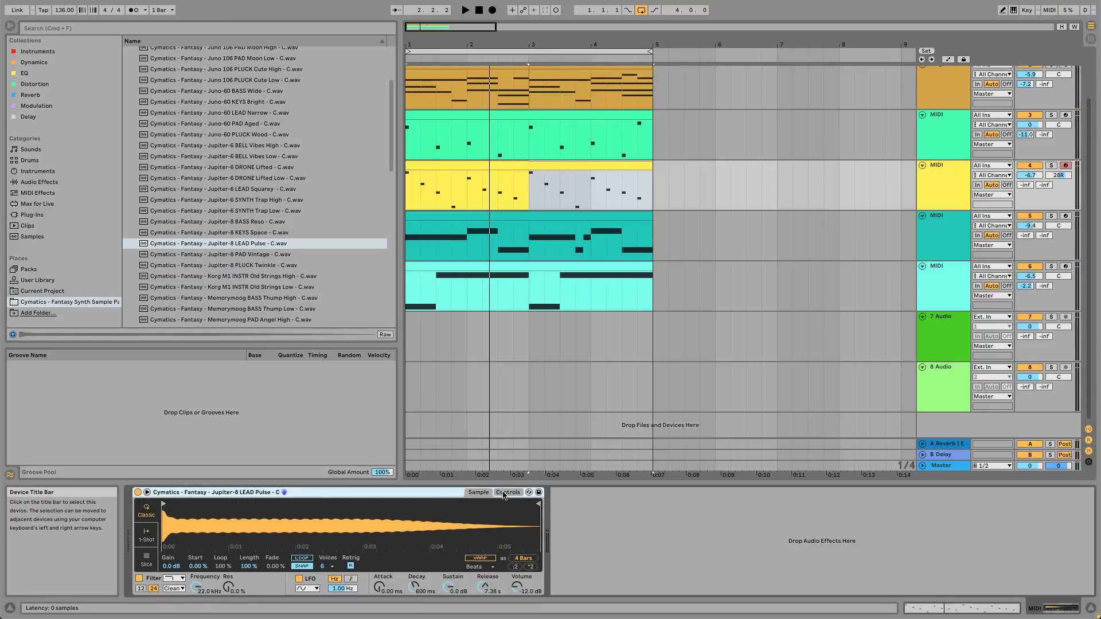
pyautogui.moveTo(460, 580); pyautogui.dragTo(461, 607)
pyautogui.press('space')
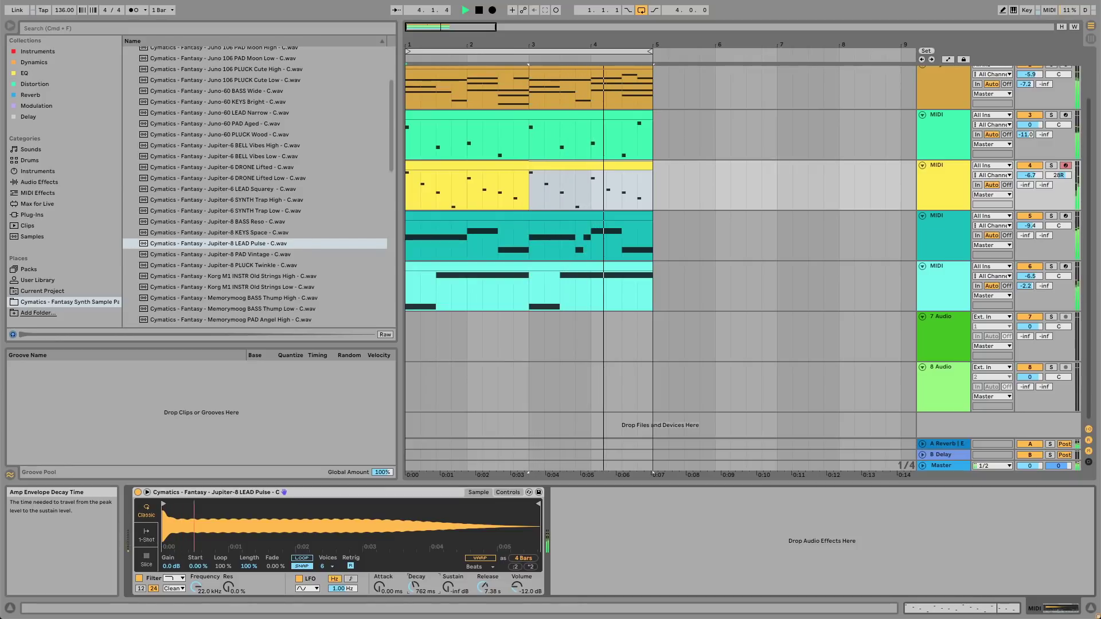
# Raise the melody clip's last two notes in bar 4, beat 3 to F3 and beat 4 to G#3
pyautogui.click(581, 168)
pyautogui.doubleClick(581, 168)
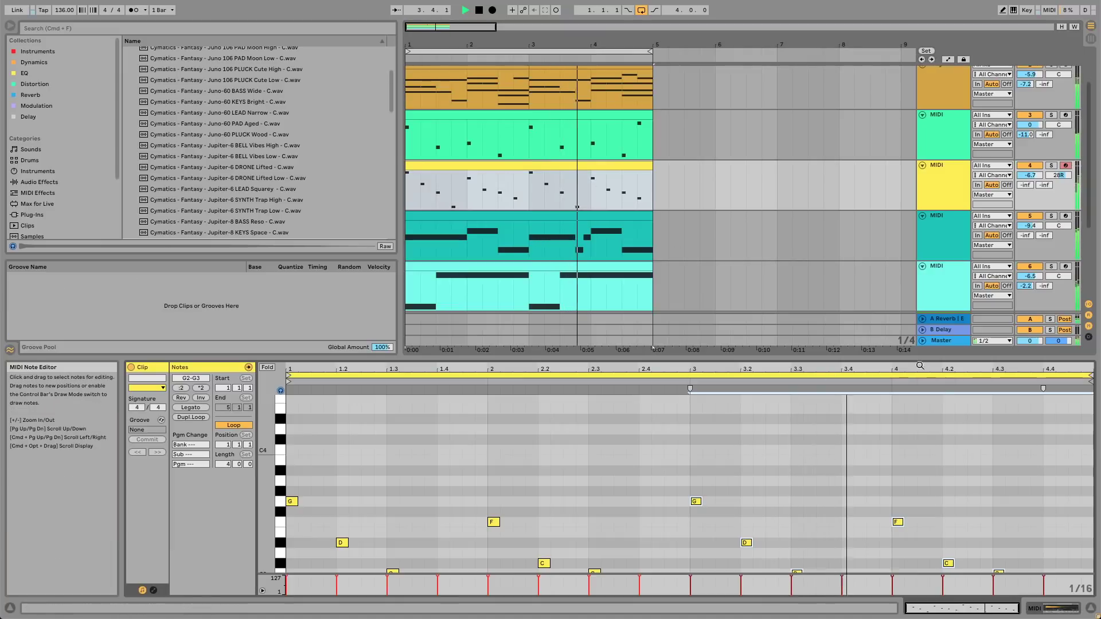
pyautogui.moveTo(976, 362); pyautogui.dragTo(976, 251)
pyautogui.moveTo(999, 463); pyautogui.dragTo(998, 413)
pyautogui.moveTo(1046, 485); pyautogui.dragTo(1047, 395)
pyautogui.press('space')
# Transpose all notes of the melody clip up one octave and lower the track's volume to -9.1 dB
pyautogui.press('super+a')
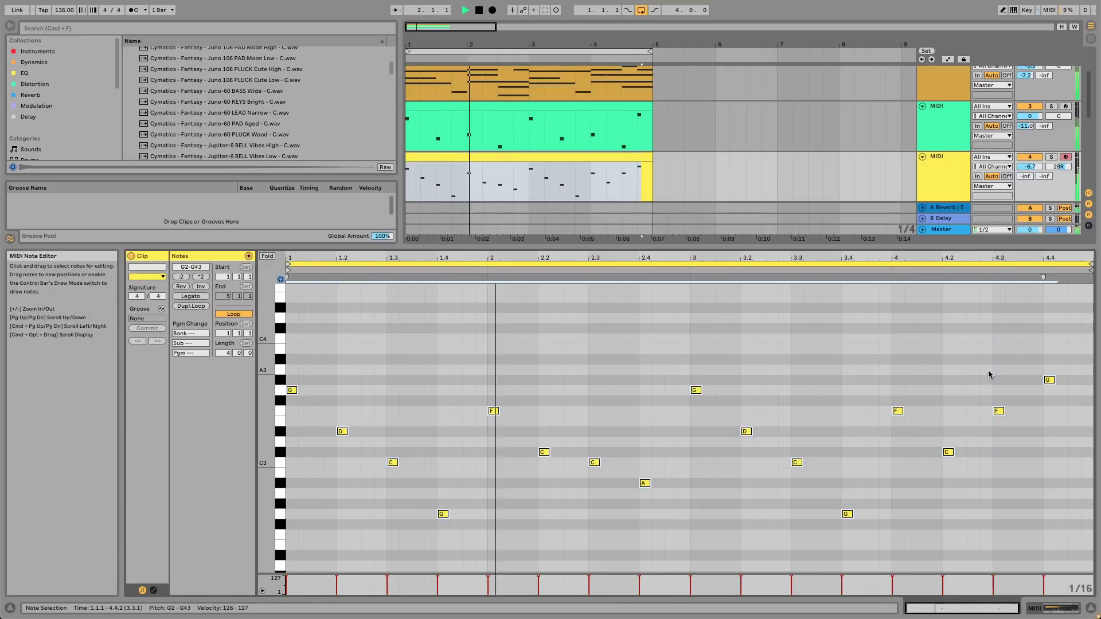
pyautogui.hotkey('shift', 'Up')
pyautogui.scroll(5, 940, 393)
pyautogui.moveTo(1030, 166); pyautogui.dragTo(1034, 171)
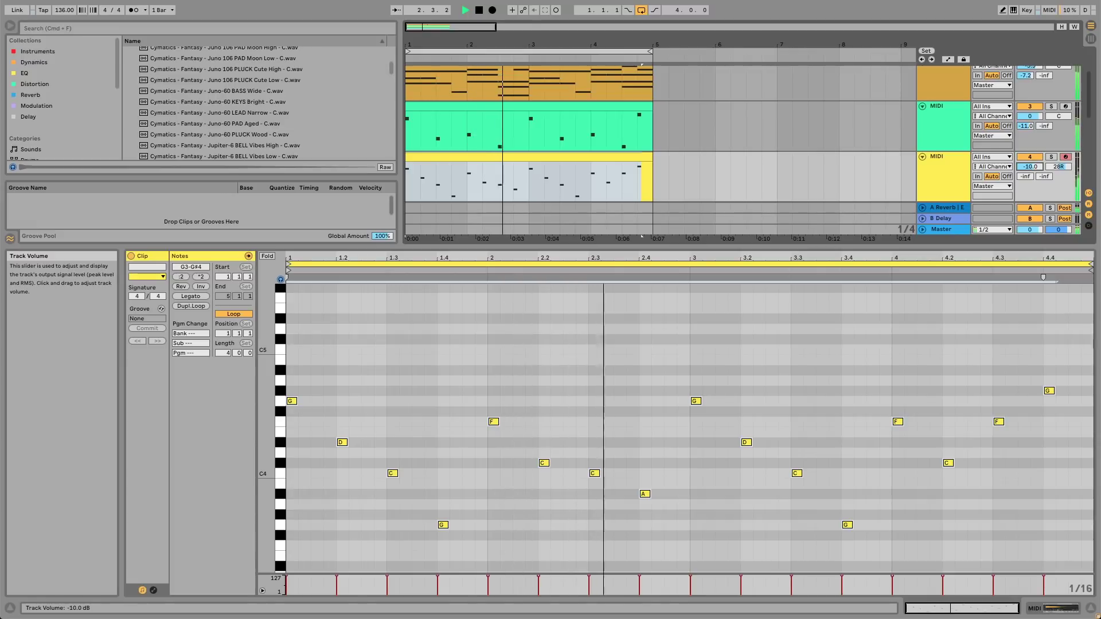
# Load Jupiter-8 PLUCK Twinkle - C.wav into the melody track's Simpler and listen to it in the loop
pyautogui.click(961, 174)
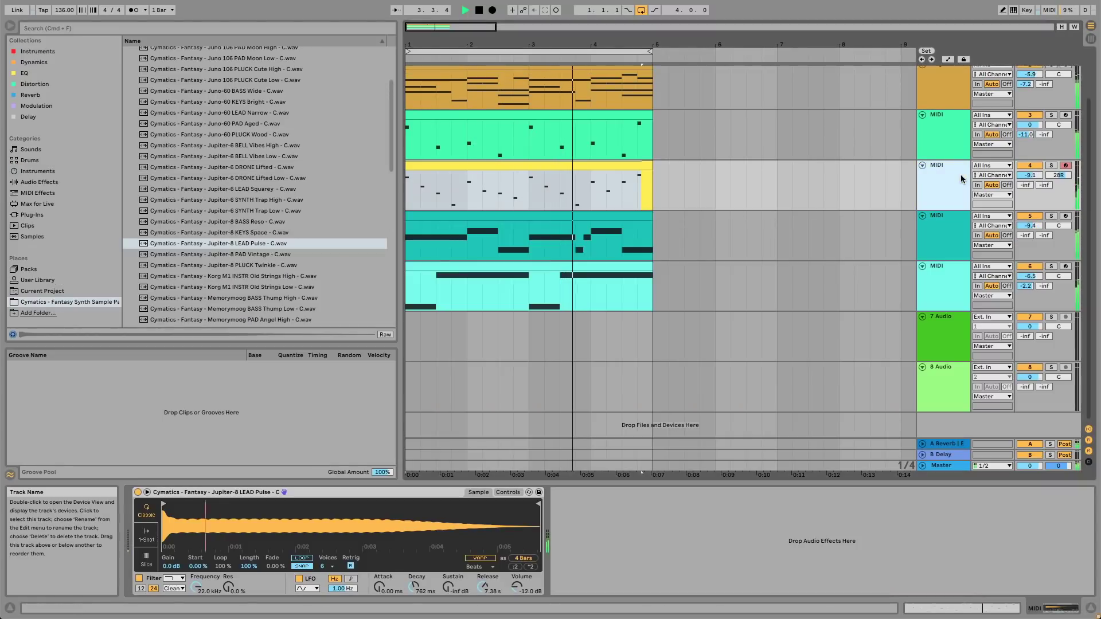
pyautogui.click(284, 254)
pyautogui.click(273, 265)
pyautogui.scroll(-1, 275, 256)
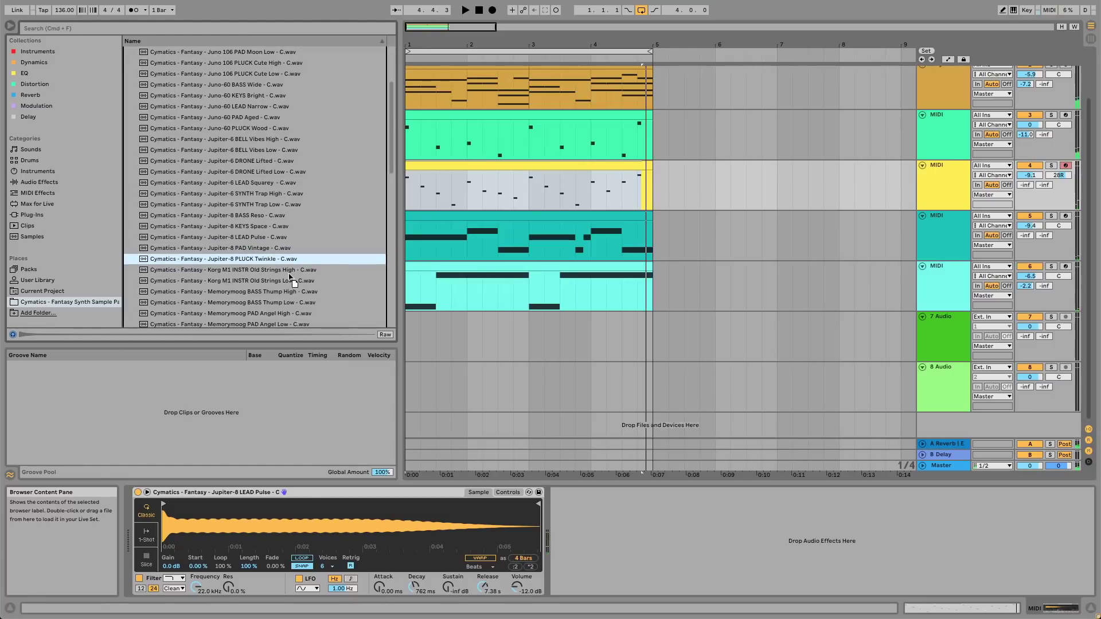
pyautogui.press('space')
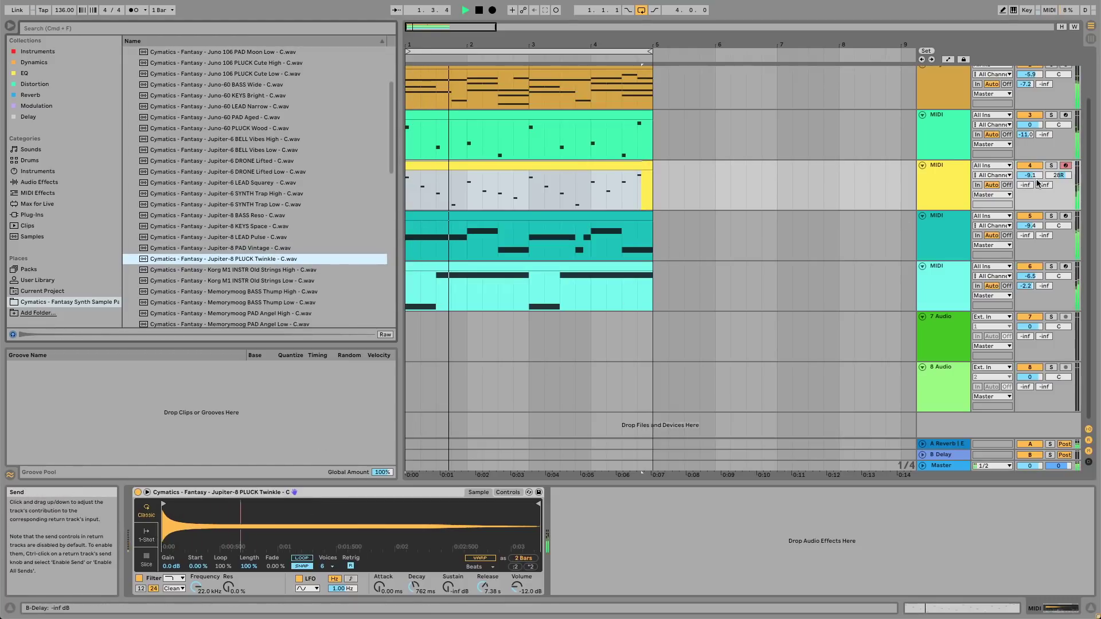
pyautogui.press('space')
# Audition the Korg M1, Memorymoog and Moog Model D one-shots, and load Moog Model D PLUCK Alloy Low - C.wav into the Simpler
pyautogui.click(271, 279)
pyautogui.scroll(-4, 270, 275)
pyautogui.click(269, 274)
pyautogui.click(267, 282)
pyautogui.click(268, 292)
pyautogui.scroll(-3, 269, 293)
pyautogui.click(270, 294)
pyautogui.click(268, 299)
pyautogui.click(268, 310)
pyautogui.scroll(-4, 266, 309)
pyautogui.click(269, 288)
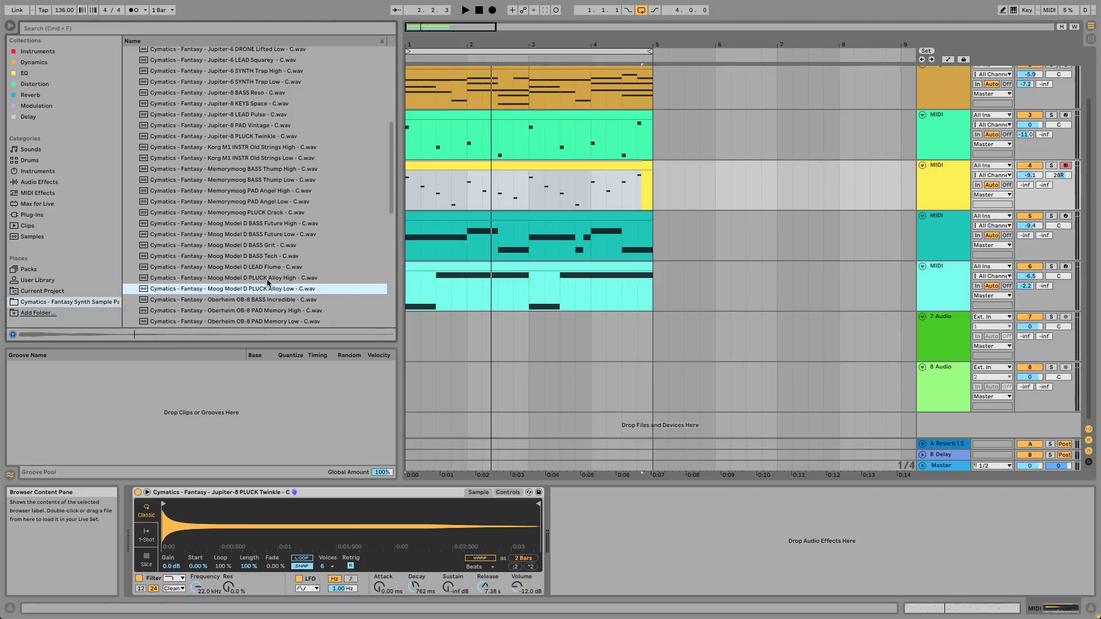
pyautogui.moveTo(267, 283); pyautogui.dragTo(492, 505)
pyautogui.press('space')
# Set the melody track's volume to -2.8 dB and raise its B-Delay send to -2.0 dB
pyautogui.moveTo(1030, 175); pyautogui.dragTo(1030, 156)
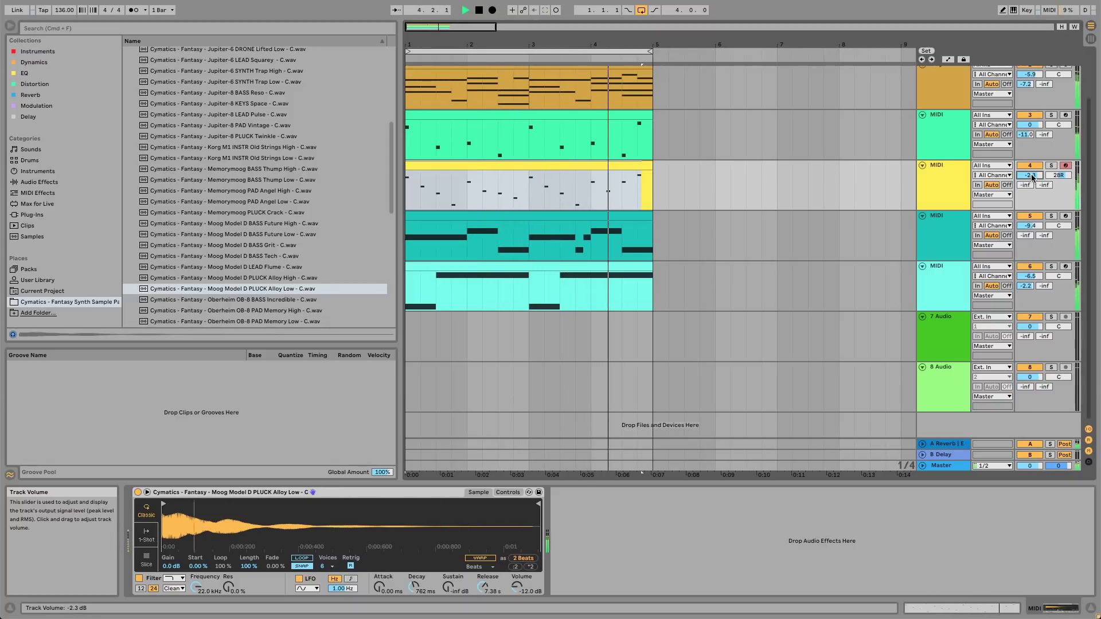
pyautogui.moveTo(1032, 178); pyautogui.dragTo(1032, 180)
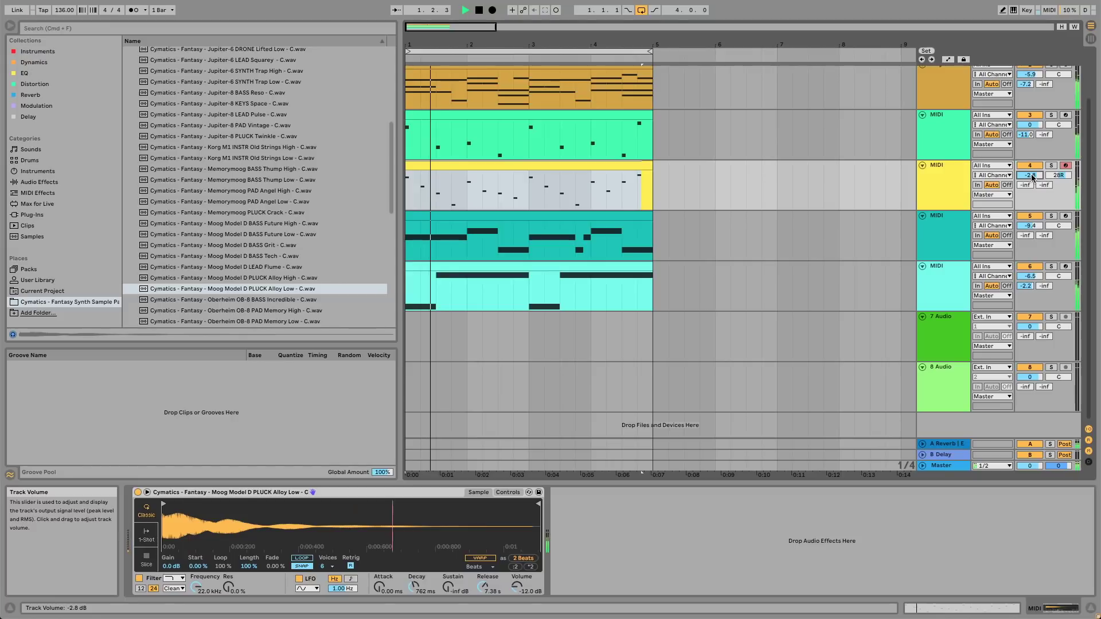
pyautogui.click(958, 174)
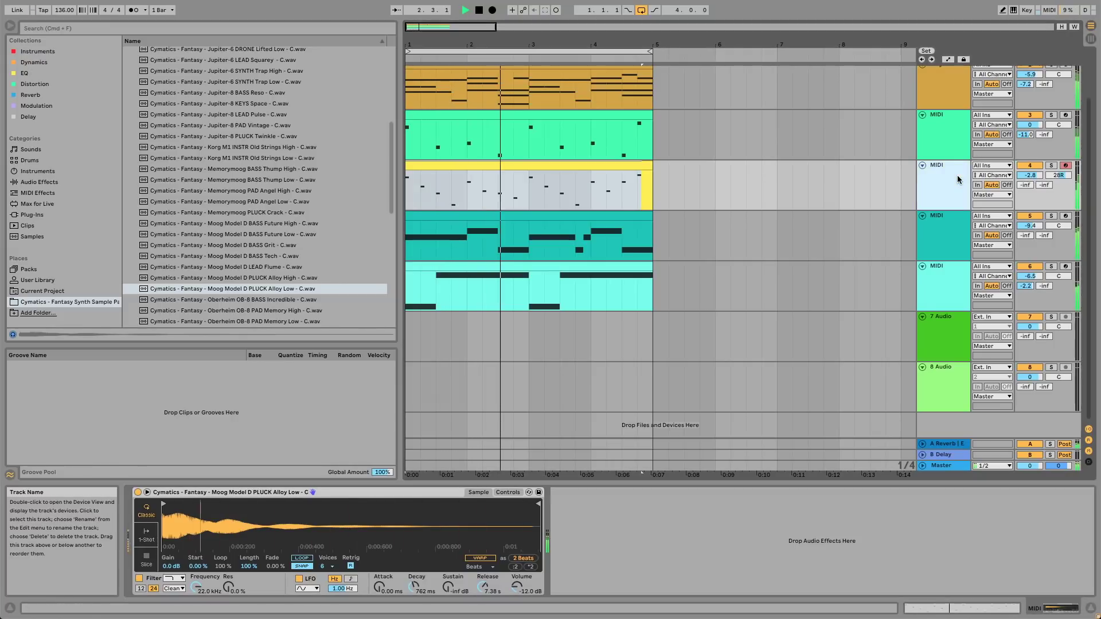
pyautogui.moveTo(1024, 185)
pyautogui.mouseDown()
pyautogui.moveTo(1023, 173)
pyautogui.moveTo(1025, 195)
pyautogui.moveTo(1044, 176)
pyautogui.mouseUp()
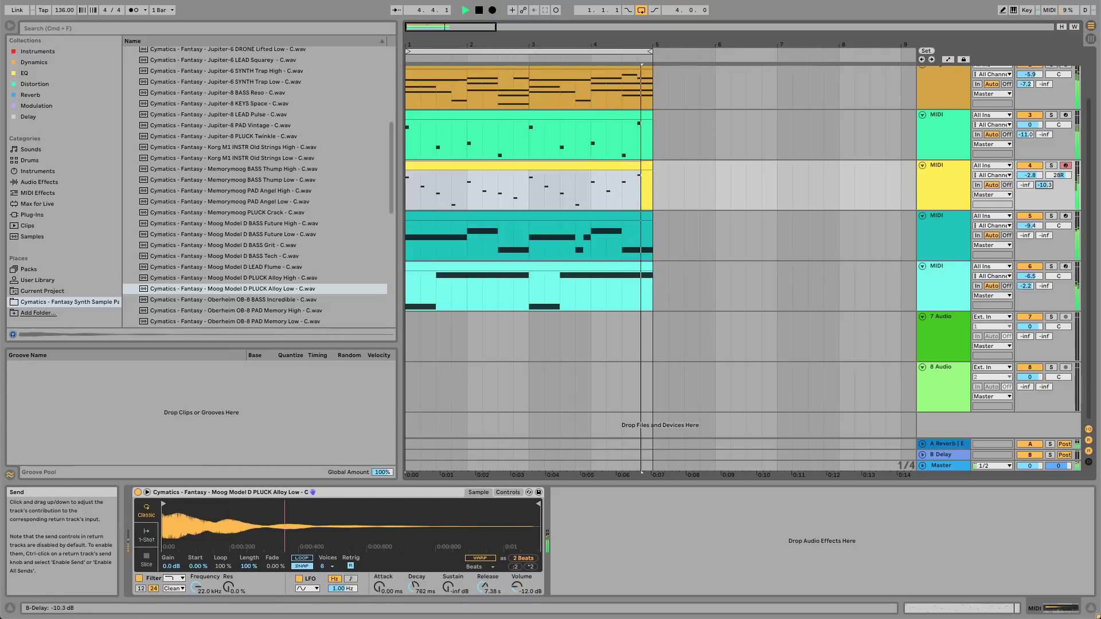
# Set the return track's Delay to 2 sixteenths left and 4 right, and enable its filter with a width of 4.97
pyautogui.click(943, 454)
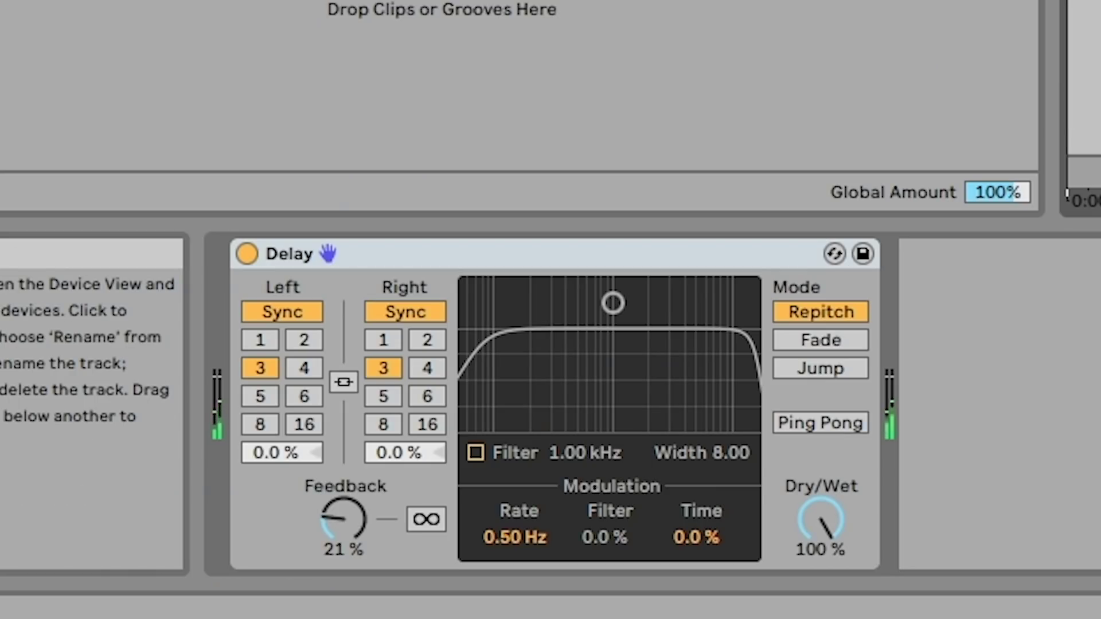
pyautogui.click(427, 340)
pyautogui.click(312, 347)
pyautogui.click(266, 365)
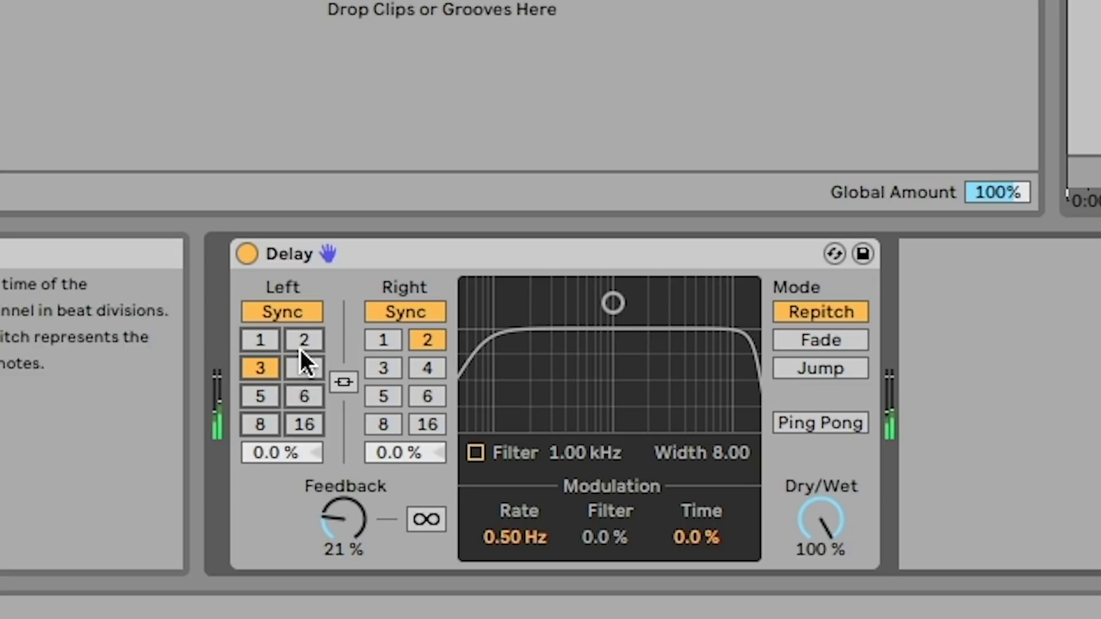
pyautogui.click(268, 342)
pyautogui.click(305, 339)
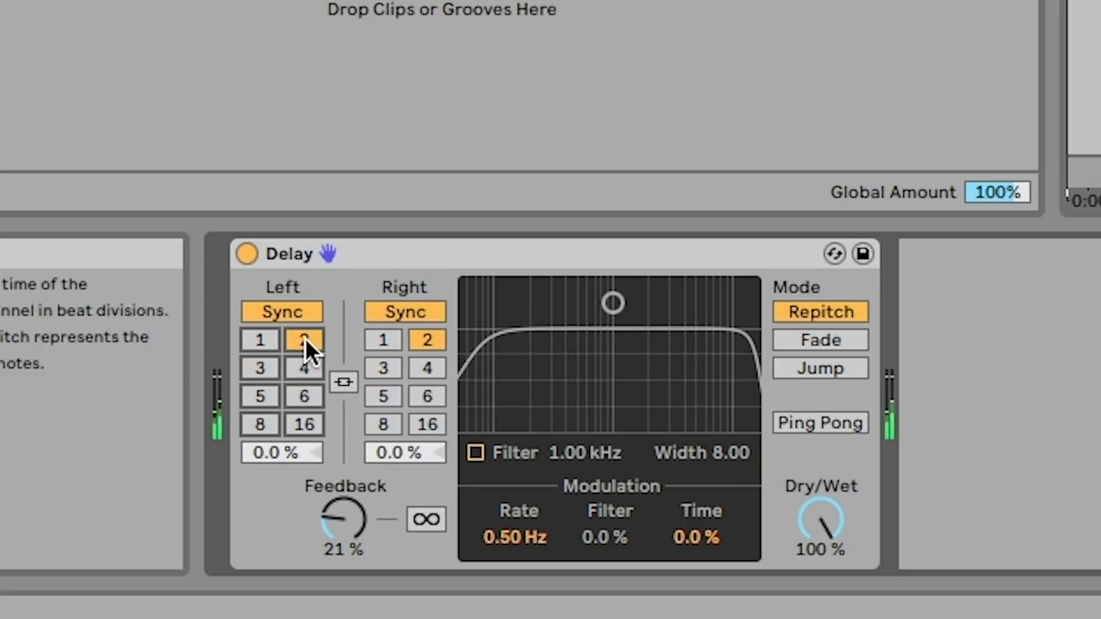
pyautogui.click(384, 368)
pyautogui.click(428, 368)
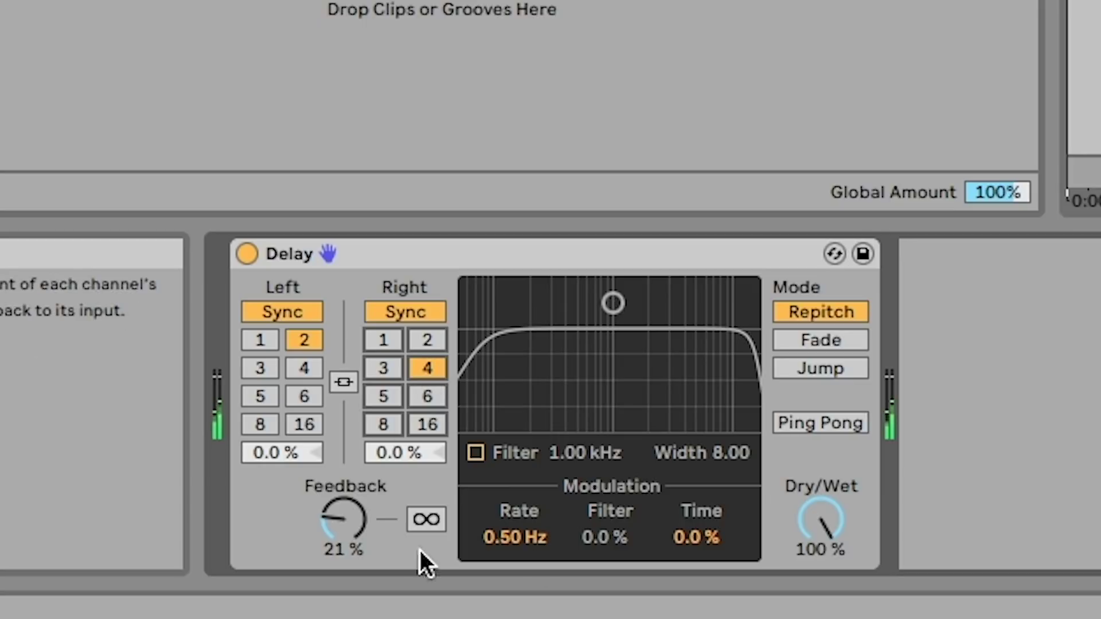
pyautogui.click(475, 453)
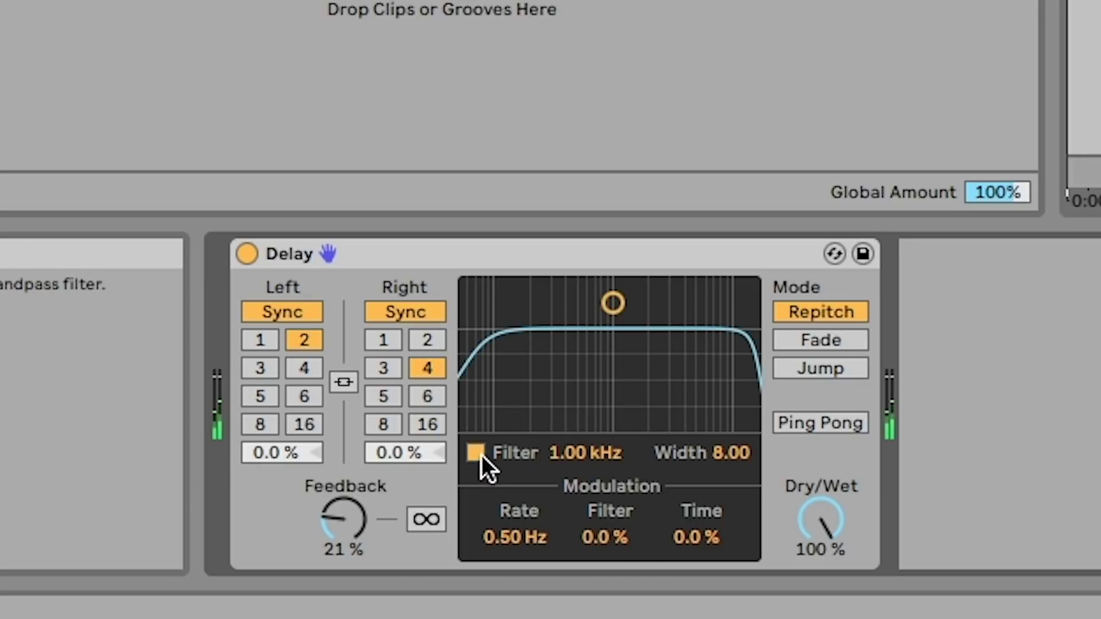
pyautogui.moveTo(611, 302); pyautogui.dragTo(612, 349)
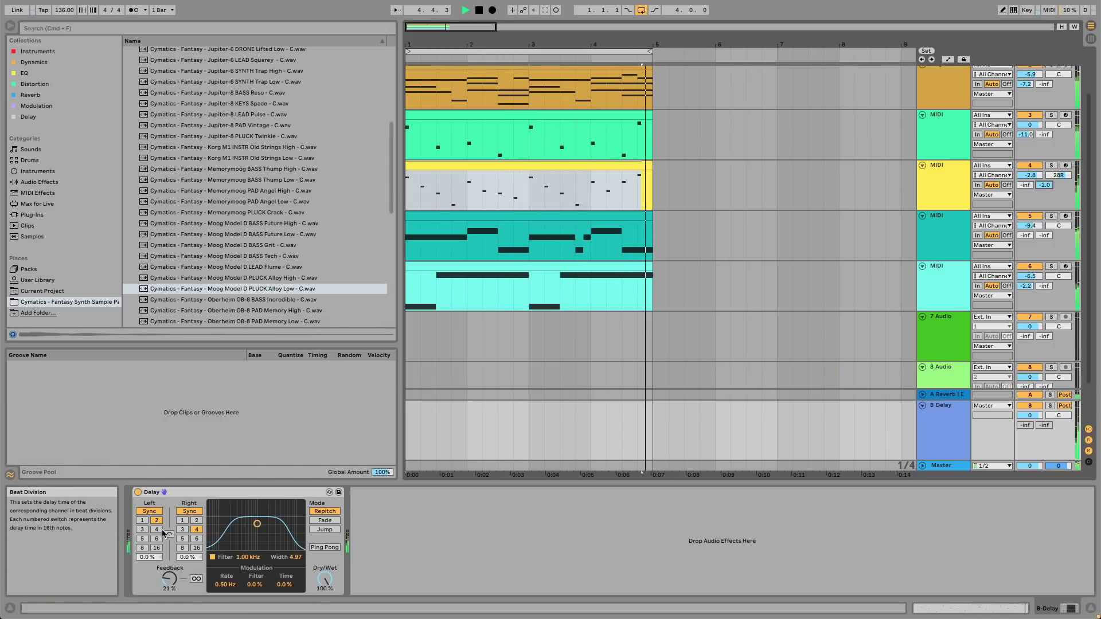
# Set the Delay's right channel to 2 sixteenths and pan its return track to 41L
pyautogui.click(197, 520)
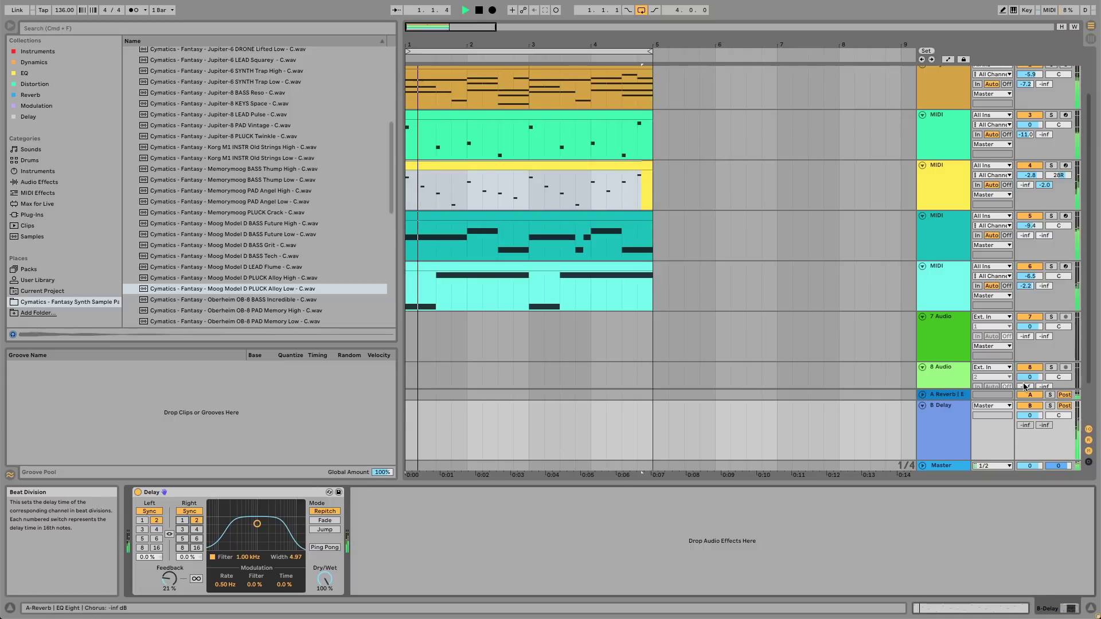
pyautogui.moveTo(1068, 419); pyautogui.dragTo(1068, 435)
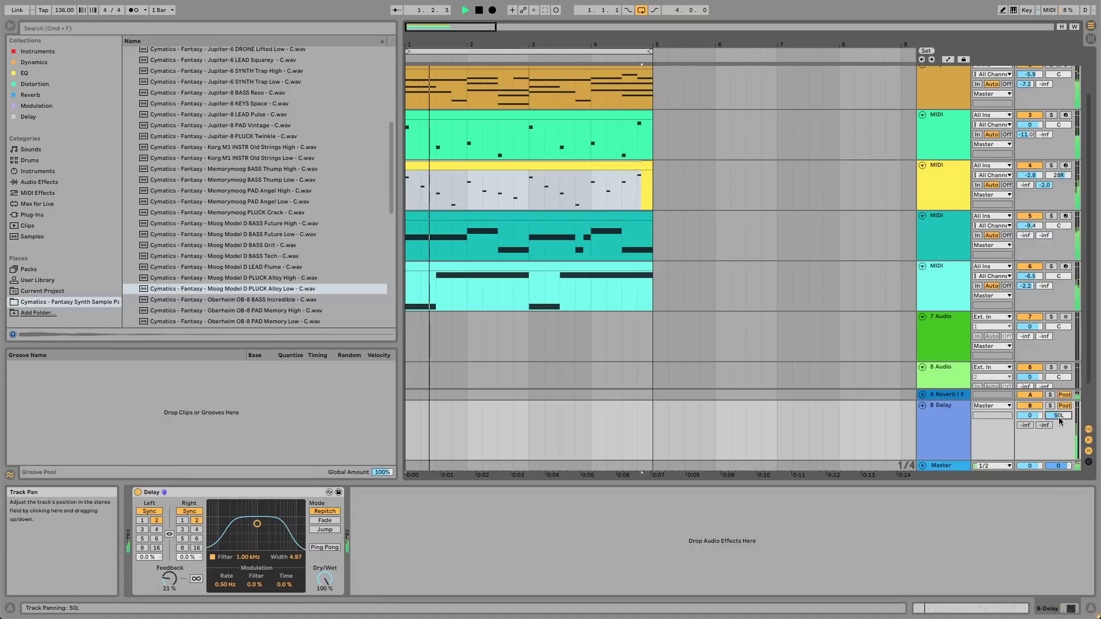
pyautogui.moveTo(1058, 415); pyautogui.dragTo(1058, 417)
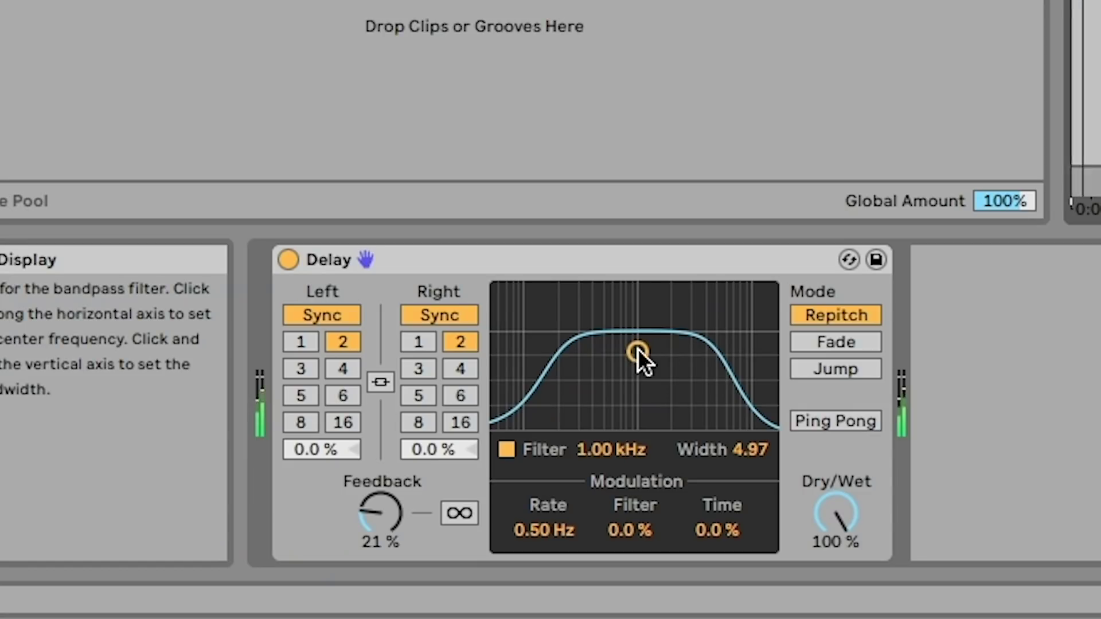
# Give the return's Delay a 695 Hz filter with width 3.30, an unsynced right time of 66.8 ms, and 40% feedback
pyautogui.moveTo(257, 524); pyautogui.dragTo(251, 531)
pyautogui.moveTo(619, 373); pyautogui.dragTo(620, 377)
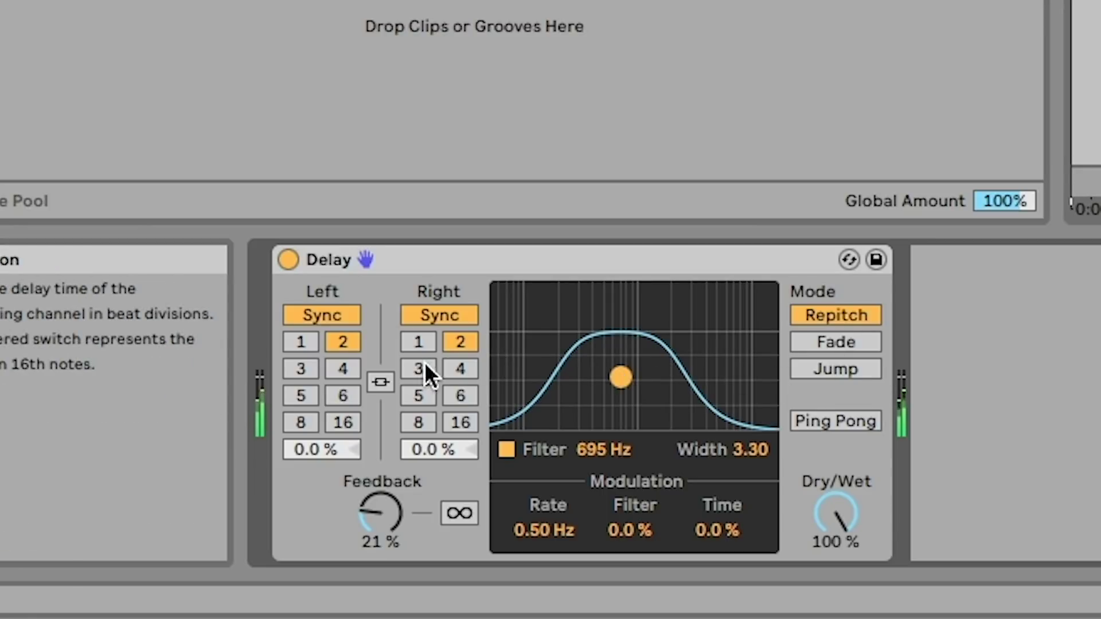
pyautogui.click(449, 314)
pyautogui.moveTo(439, 372); pyautogui.dragTo(439, 364)
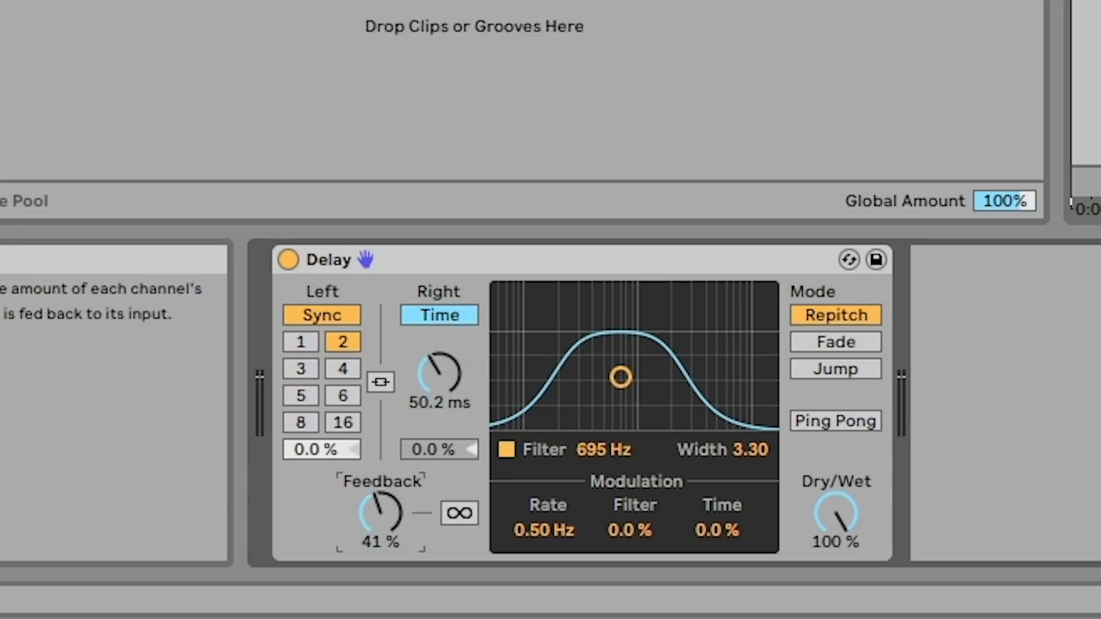
pyautogui.moveTo(380, 512); pyautogui.dragTo(380, 514)
pyautogui.moveTo(446, 401); pyautogui.dragTo(446, 435)
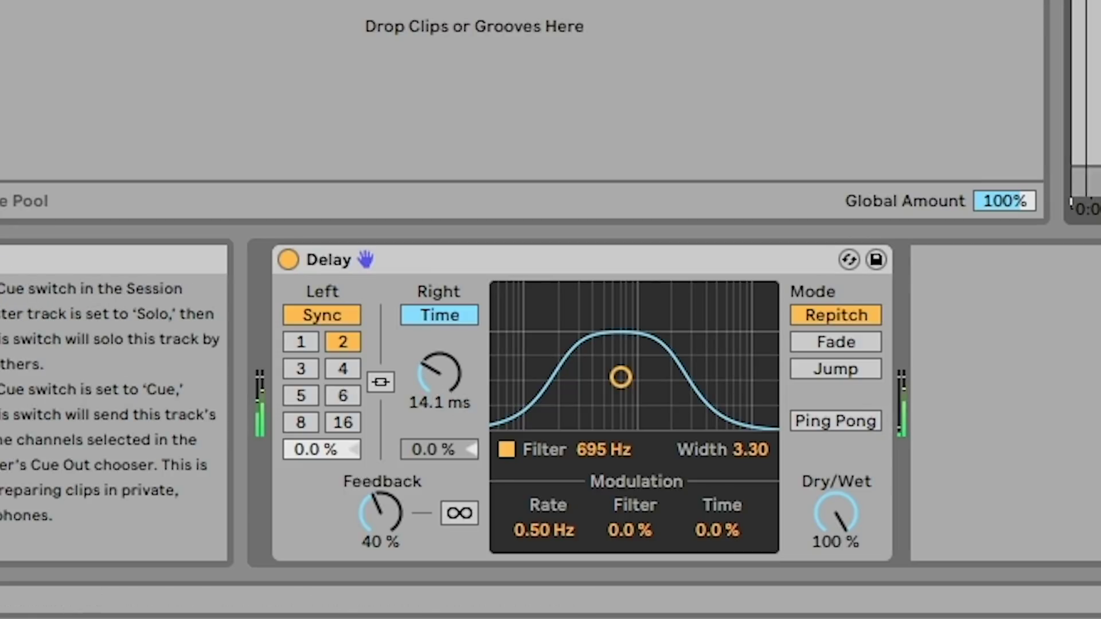
pyautogui.moveTo(436, 356)
pyautogui.mouseDown()
pyautogui.moveTo(435, 347)
pyautogui.moveTo(457, 350)
pyautogui.mouseUp()
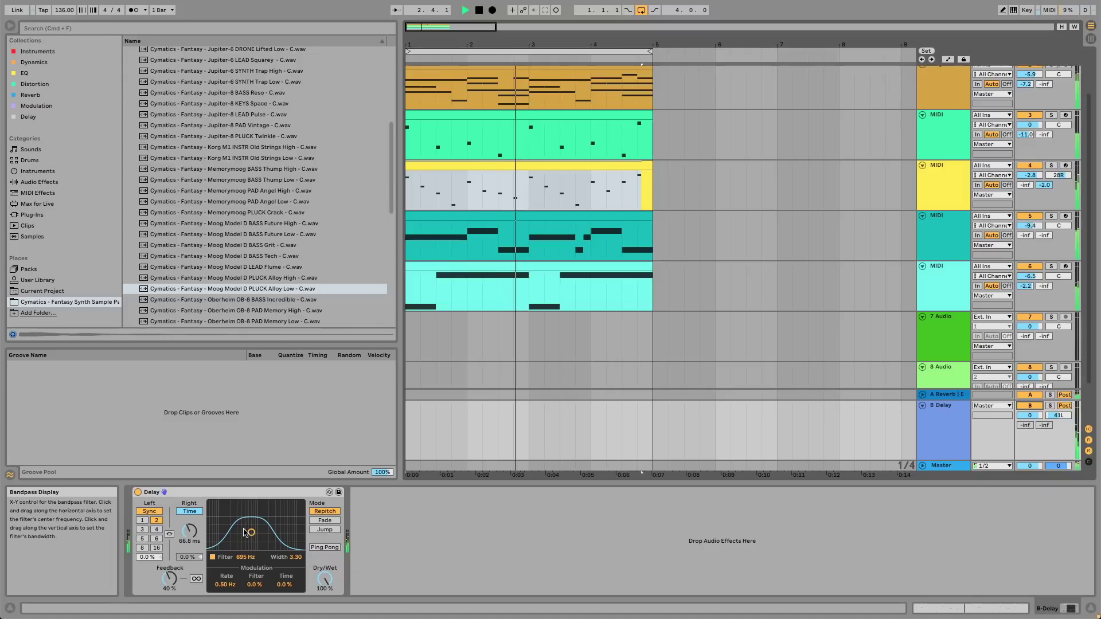
# Lower the melody track's volume to -7.2 dB and the B Delay return's volume to -4.1 dB
pyautogui.moveTo(1029, 175); pyautogui.dragTo(1029, 189)
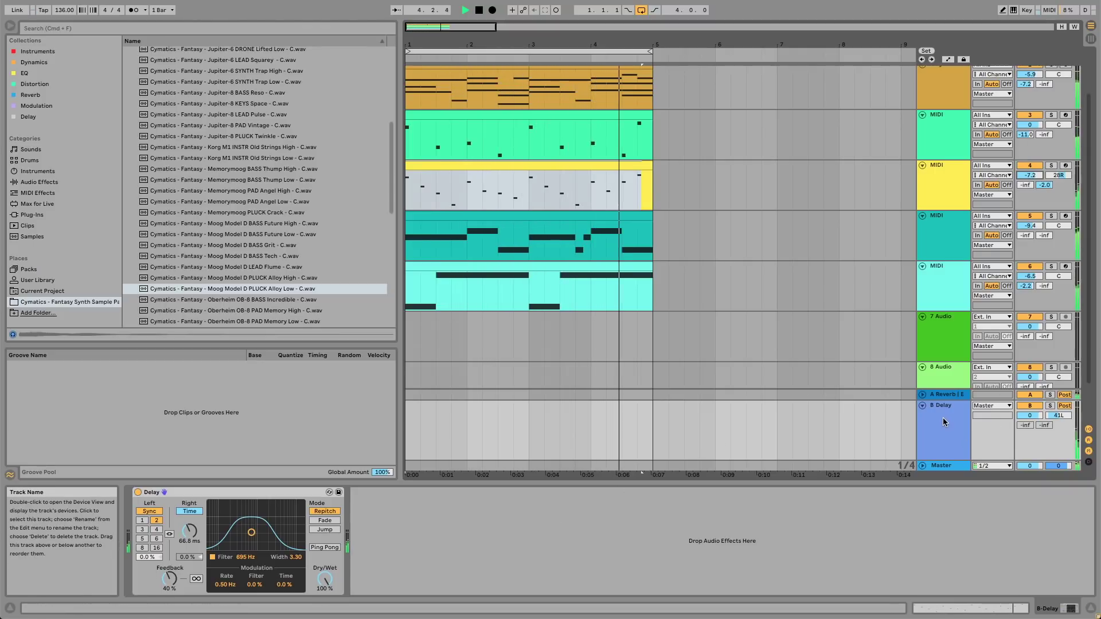
pyautogui.scroll(-2, 942, 418)
pyautogui.moveTo(1029, 415); pyautogui.dragTo(1029, 428)
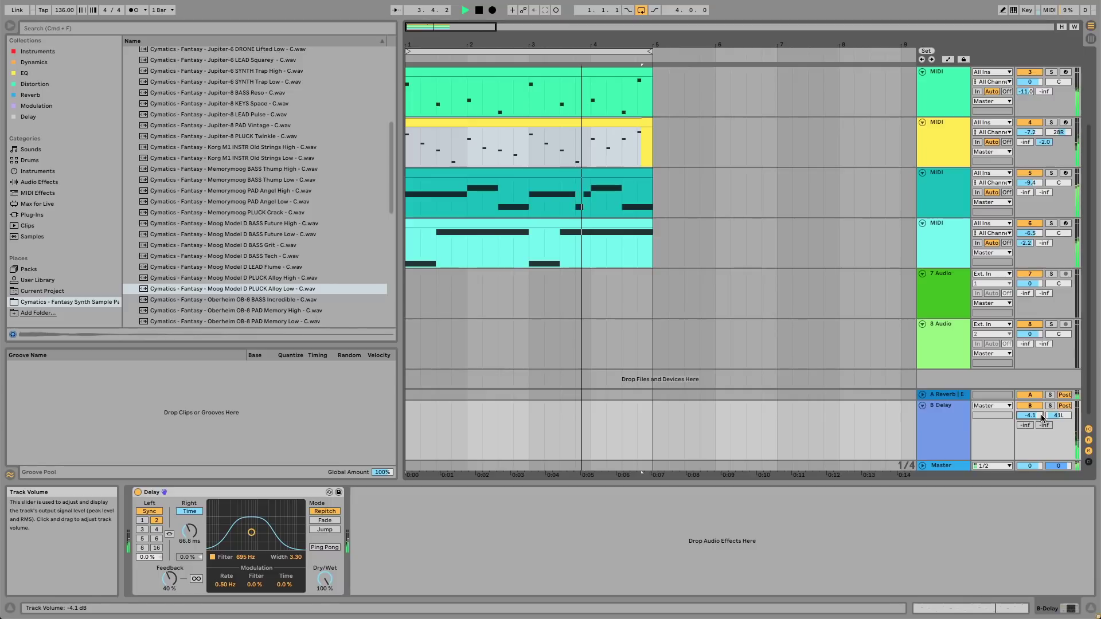
# Set track 6's volume to -5.0 dB and its A send to 0, and centre the melody track's pan
pyautogui.scroll(2, 863, 286)
pyautogui.moveTo(1030, 282); pyautogui.dragTo(1029, 285)
pyautogui.scroll(2, 892, 258)
pyautogui.moveTo(1058, 223); pyautogui.dragTo(1058, 239)
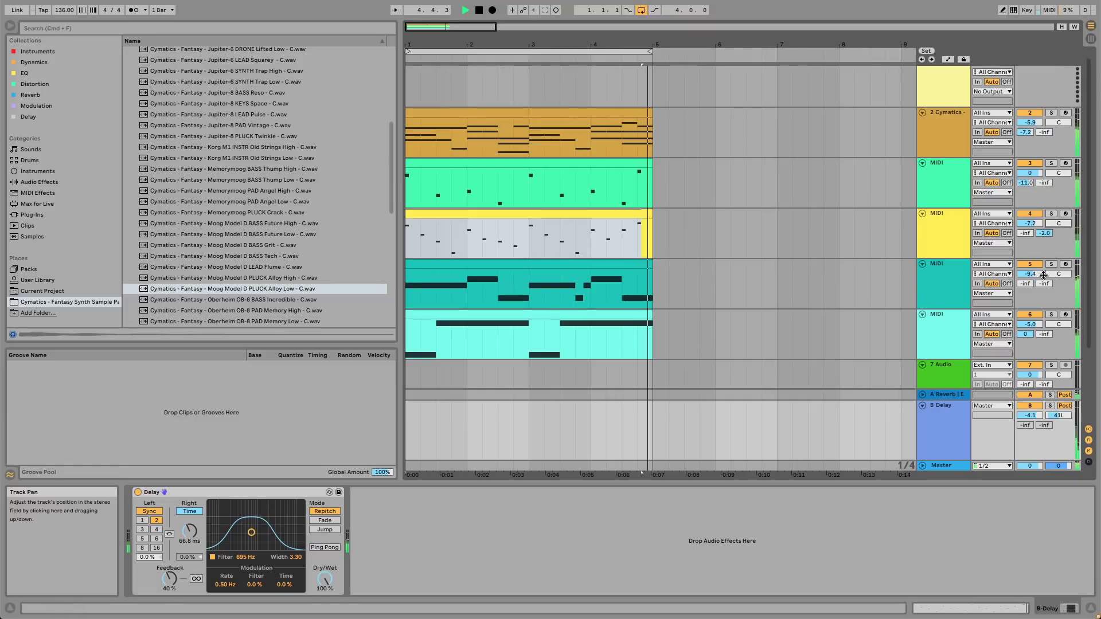
# Compare the loop with the return's Delay bypassed and re-enabled, and centre the return track's pan
pyautogui.click(945, 424)
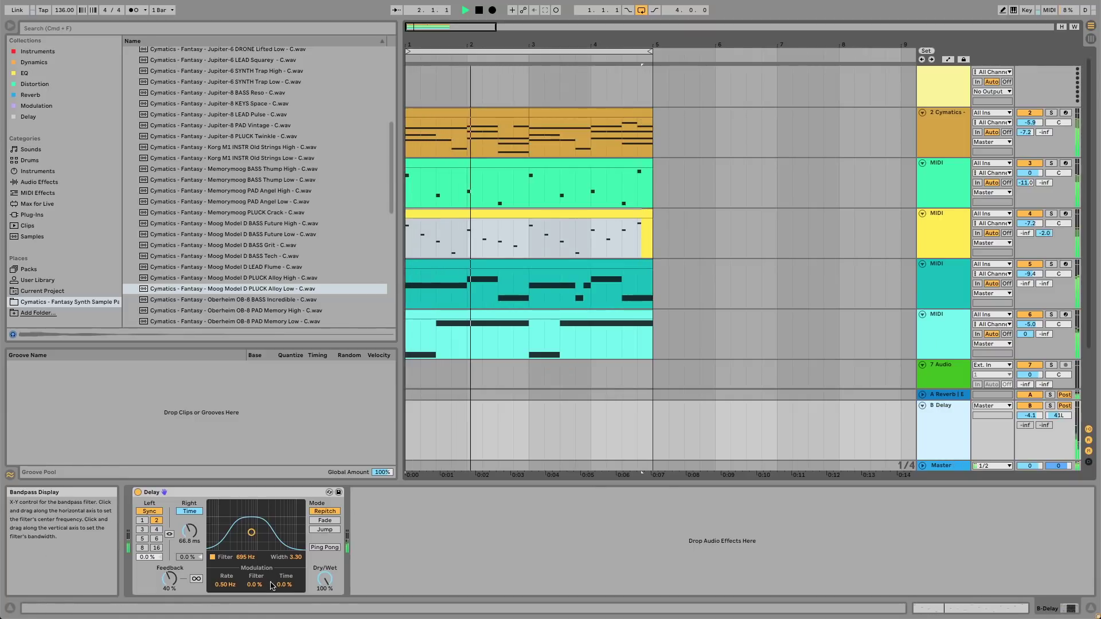
pyautogui.click(138, 492)
pyautogui.click(138, 492)
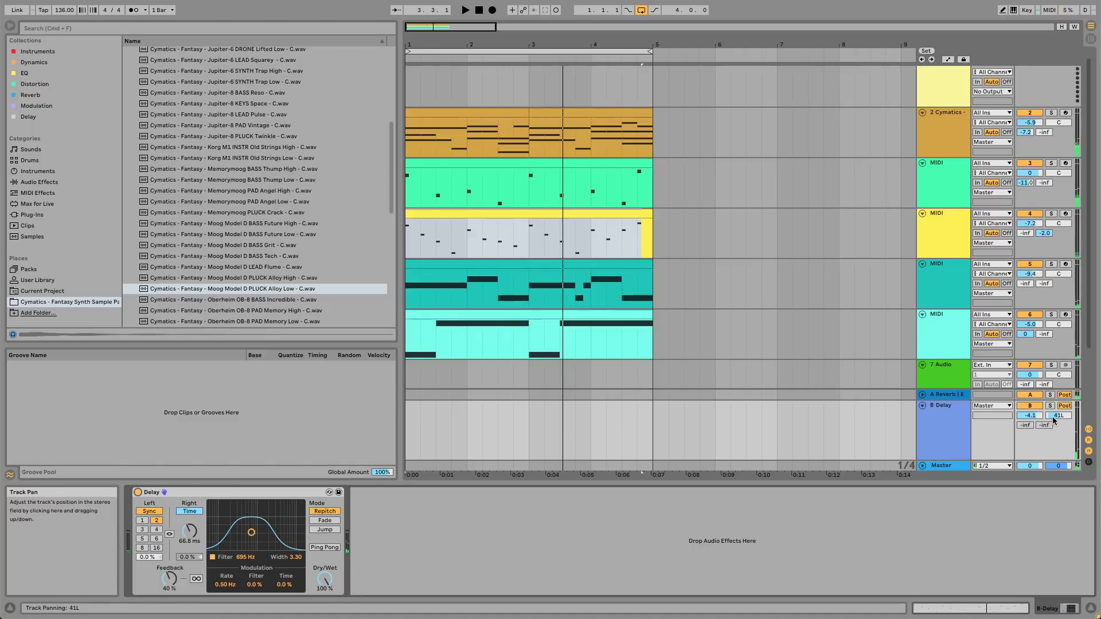
pyautogui.press('space')
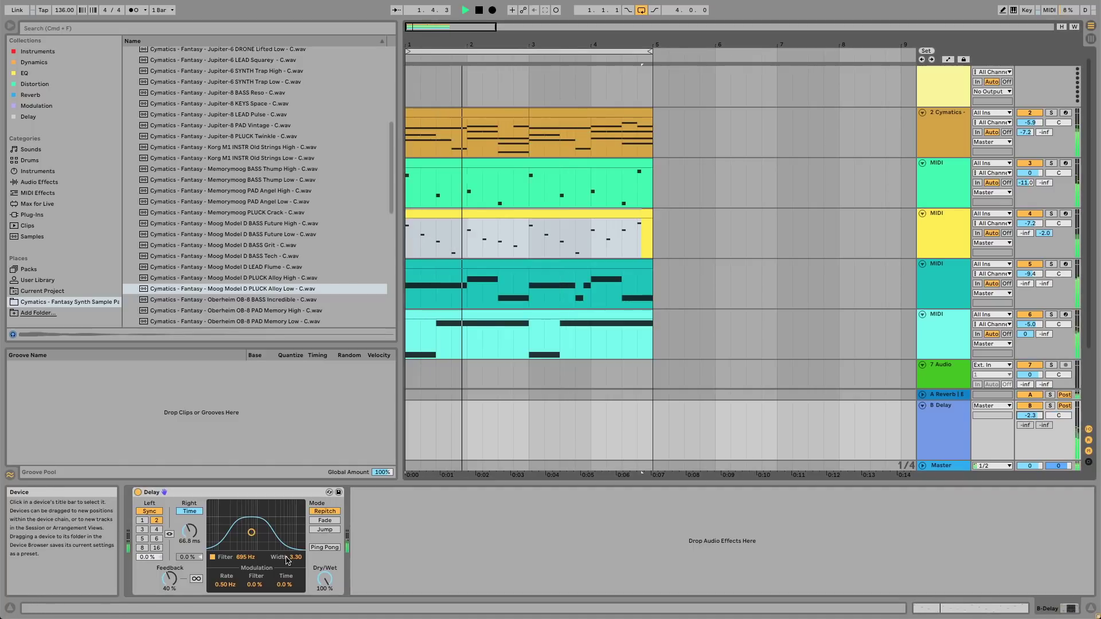
# Enable Ping Pong and right-channel Sync on the Delay, set its filter to 835 Hz with width 3.07, and its return volume to -4.6 dB
pyautogui.click(324, 547)
pyautogui.click(191, 511)
pyautogui.moveTo(244, 532); pyautogui.dragTo(247, 534)
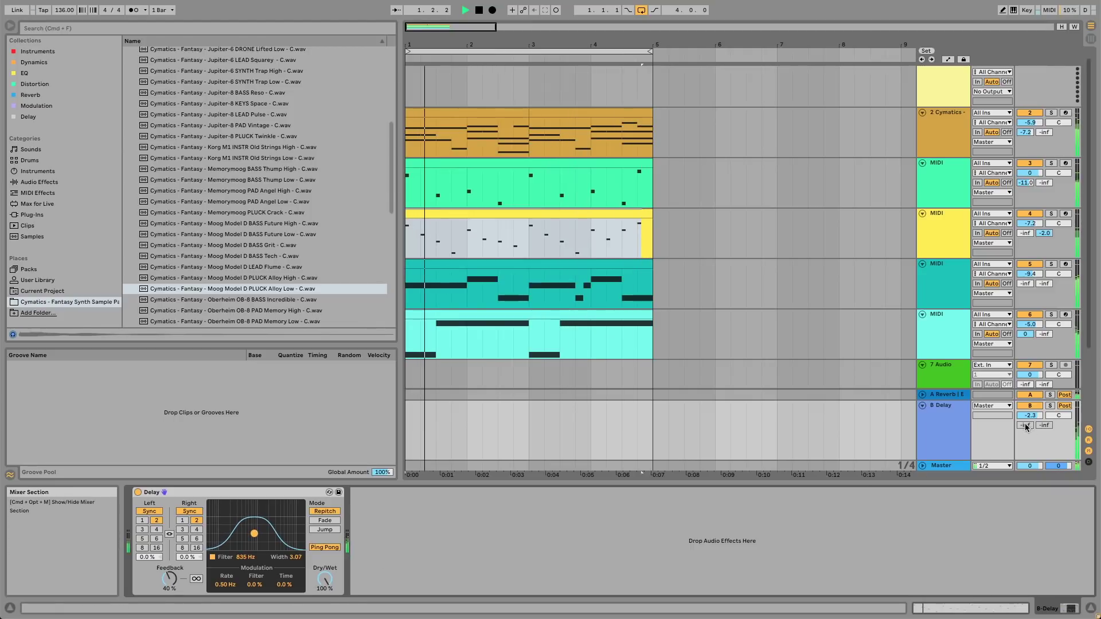
pyautogui.moveTo(1029, 415); pyautogui.dragTo(1029, 426)
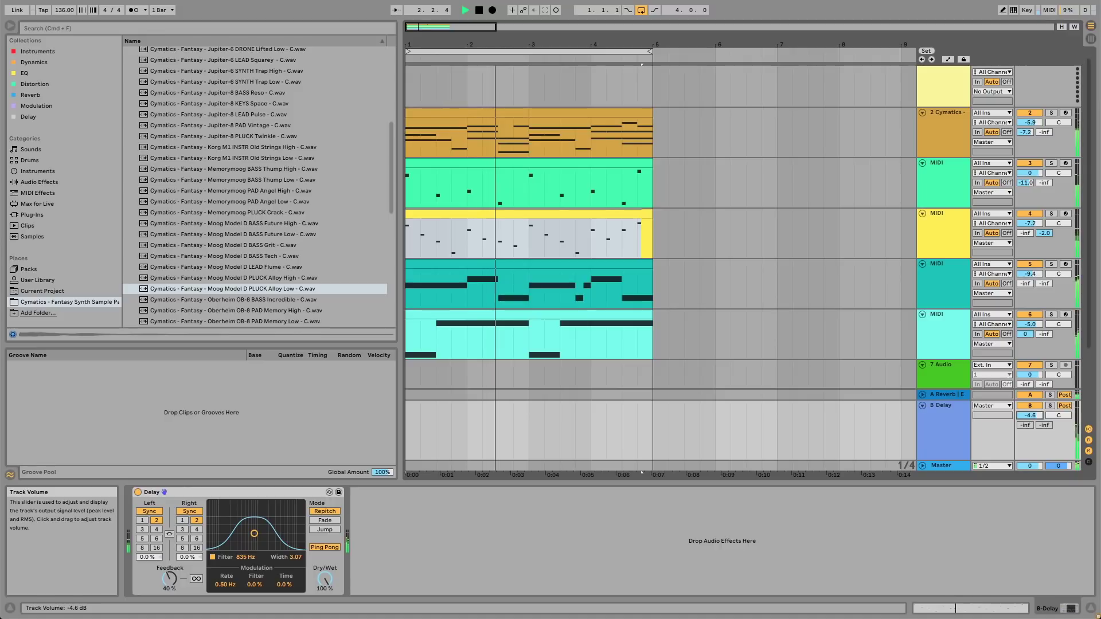
# Open the Master track's device chain and play the loop to check the full mix
pyautogui.scroll(-3, 813, 223)
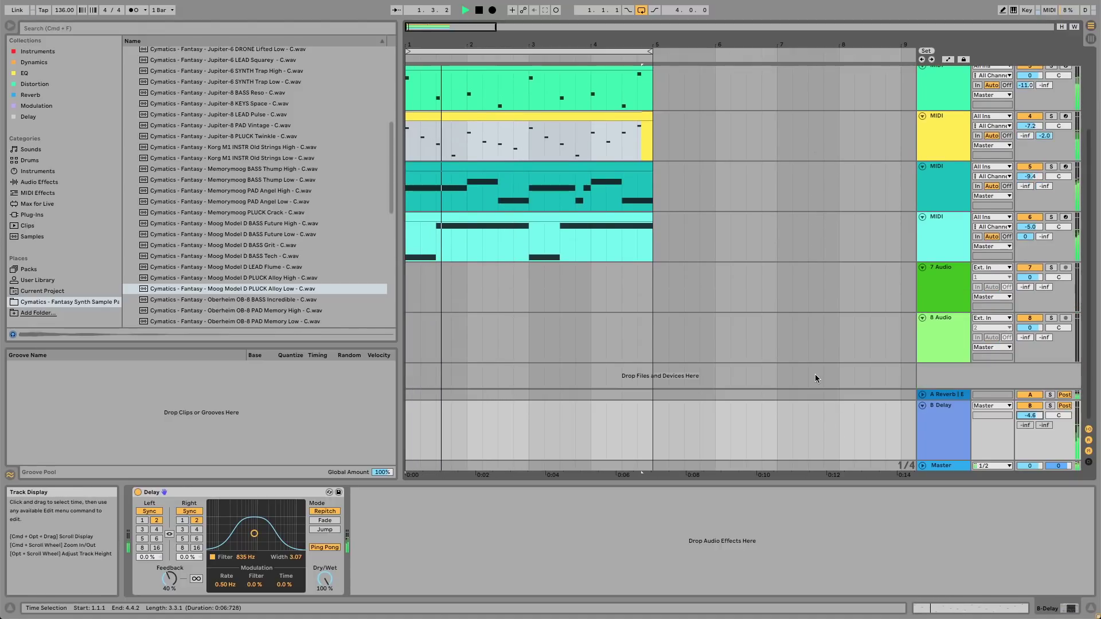
pyautogui.scroll(2, 814, 373)
pyautogui.click(950, 312)
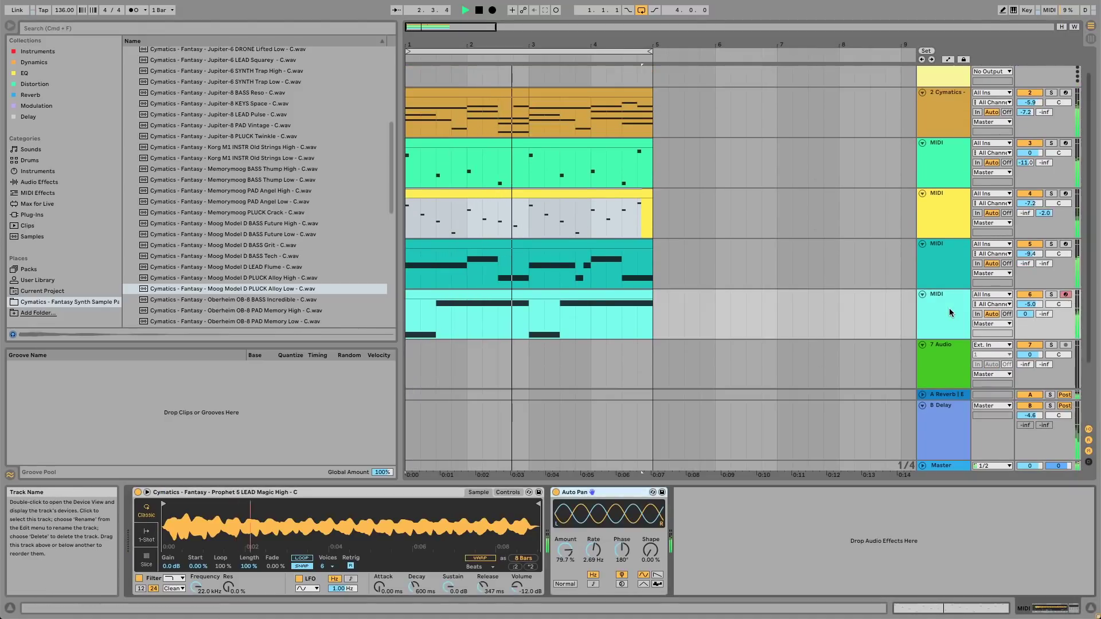
pyautogui.press('space')
pyautogui.click(943, 466)
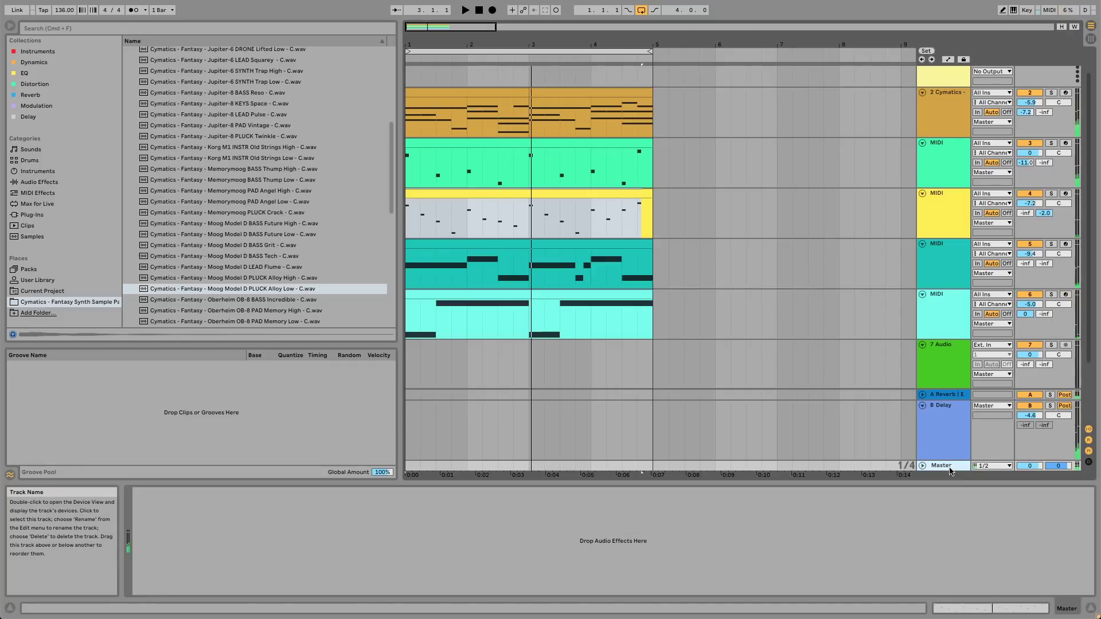
pyautogui.press('space')
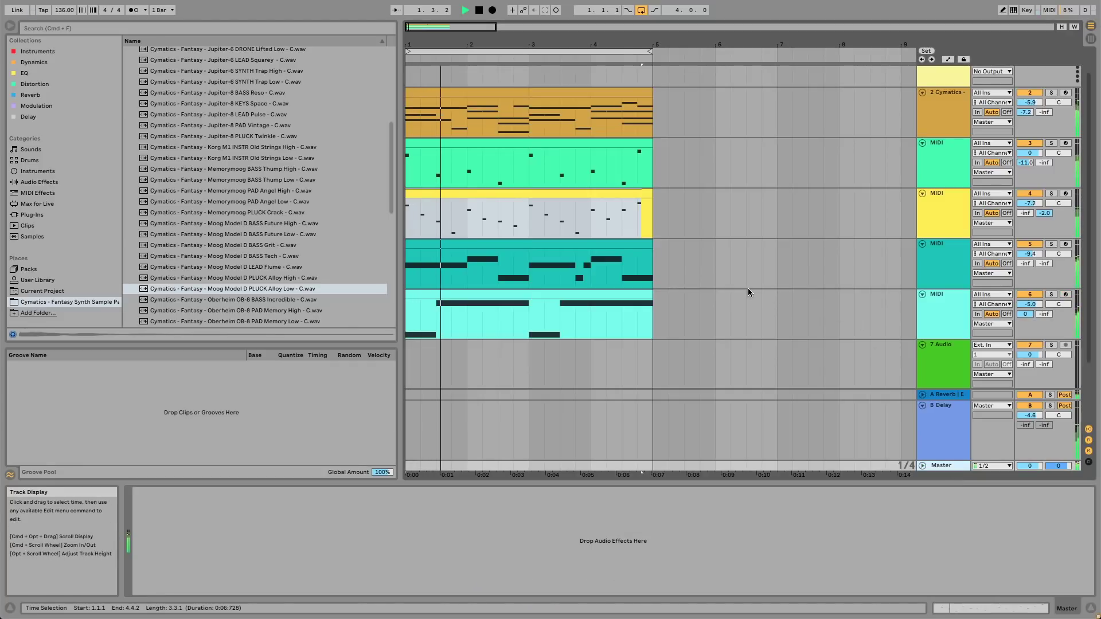
pyautogui.scroll(1, 739, 289)
pyautogui.scroll(-3, 772, 304)
pyautogui.press('space')
# Add a Saturator followed by a Limiter to the Master track
pyautogui.click(40, 194)
pyautogui.click(42, 182)
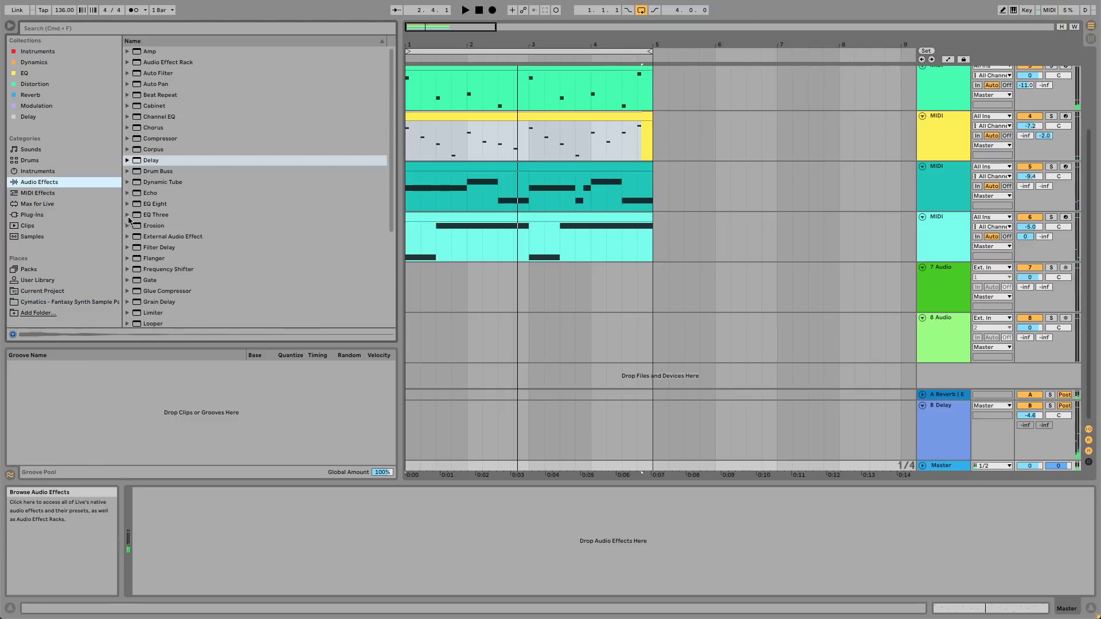
pyautogui.doubleClick(156, 266)
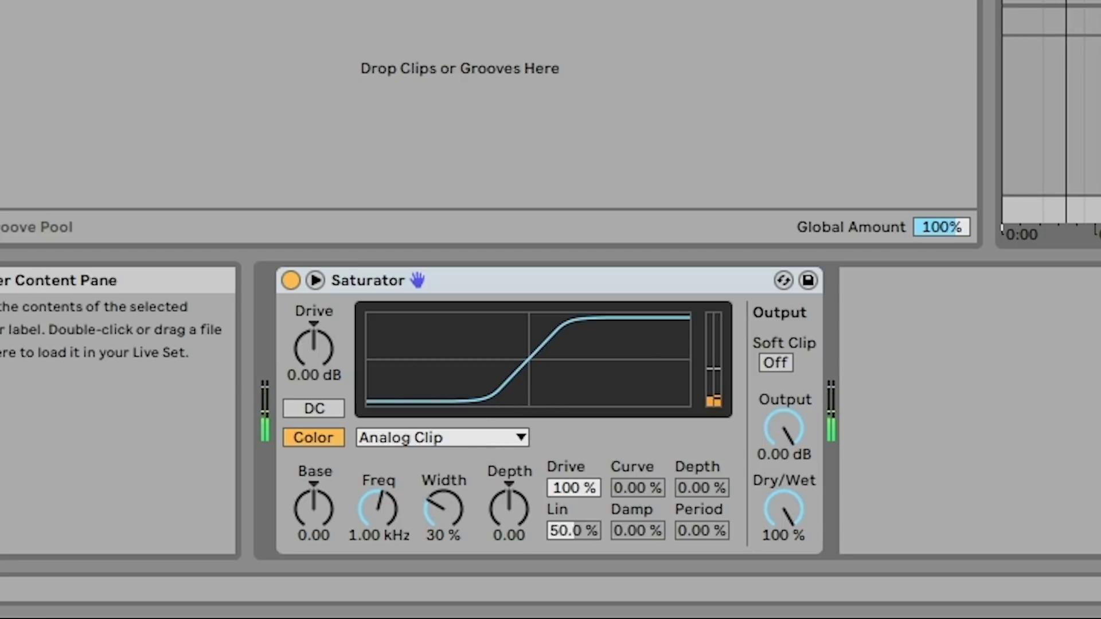
pyautogui.press('Return')
# Set the master Saturator's Drive to 6.29 dB and Output to -1.71 dB, checking the master level in Session View
pyautogui.moveTo(314, 347); pyautogui.dragTo(314, 336)
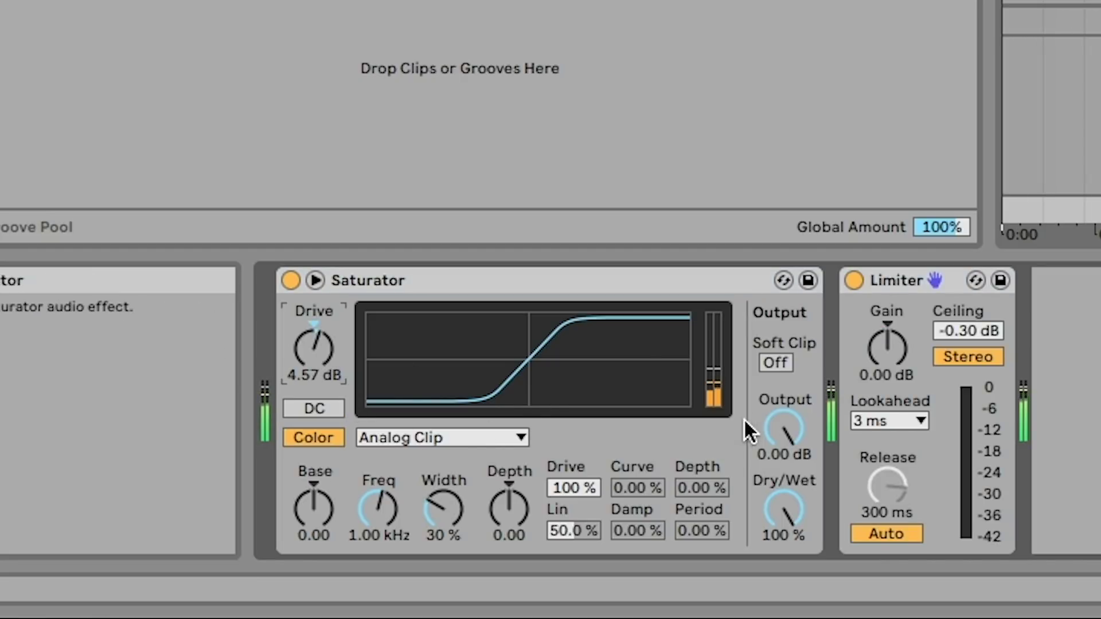
pyautogui.moveTo(784, 428); pyautogui.dragTo(784, 470)
pyautogui.moveTo(288, 361); pyautogui.dragTo(314, 358)
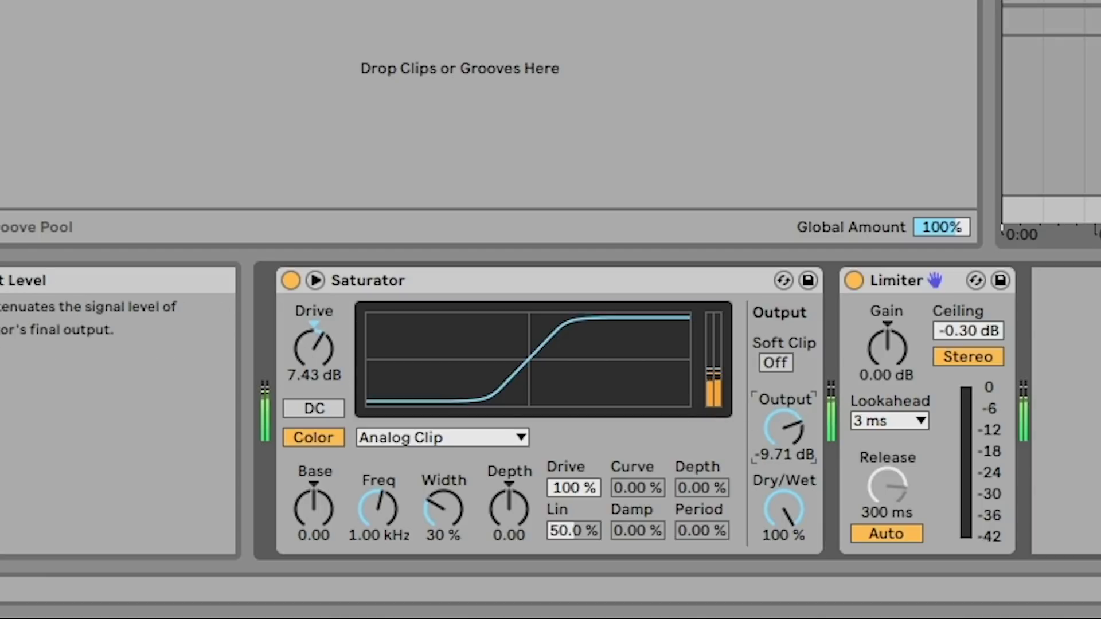
pyautogui.moveTo(784, 427); pyautogui.dragTo(783, 416)
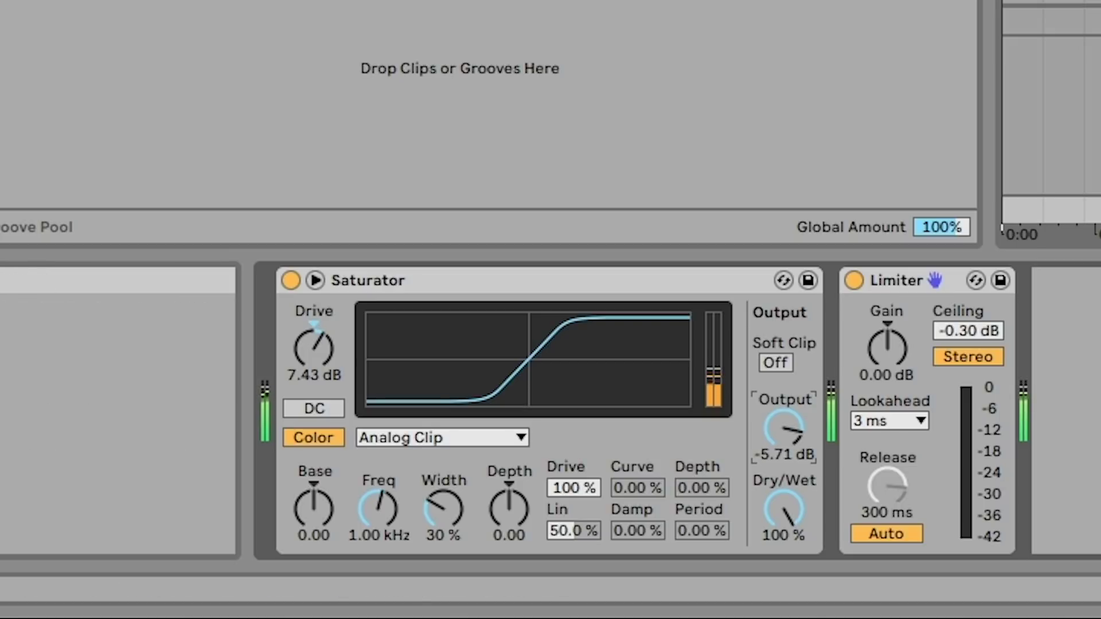
pyautogui.press('Tab')
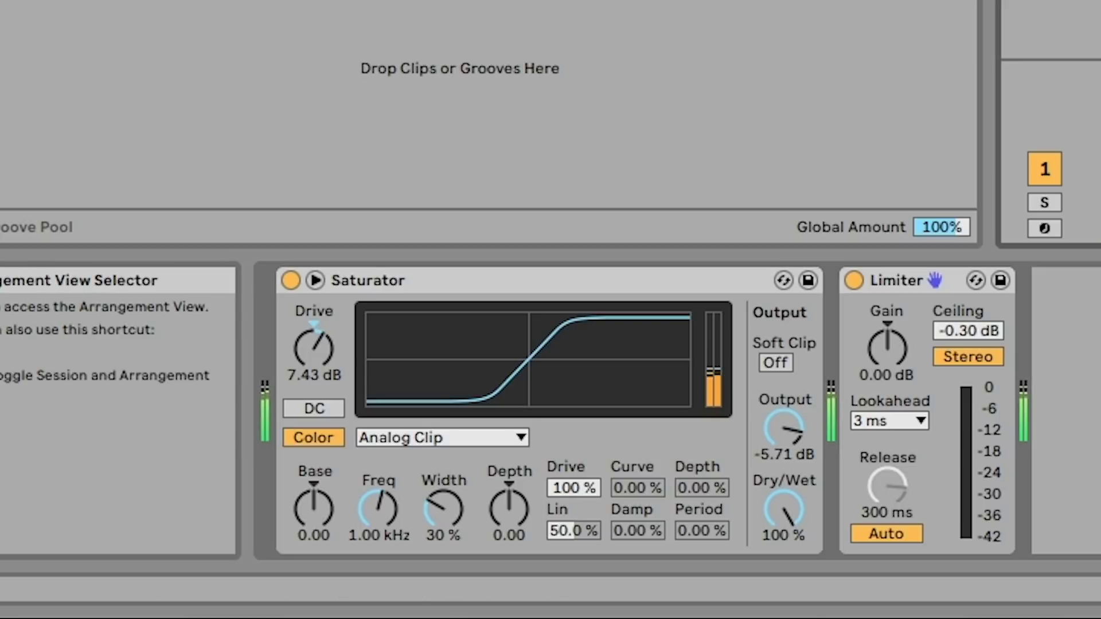
pyautogui.click(782, 432)
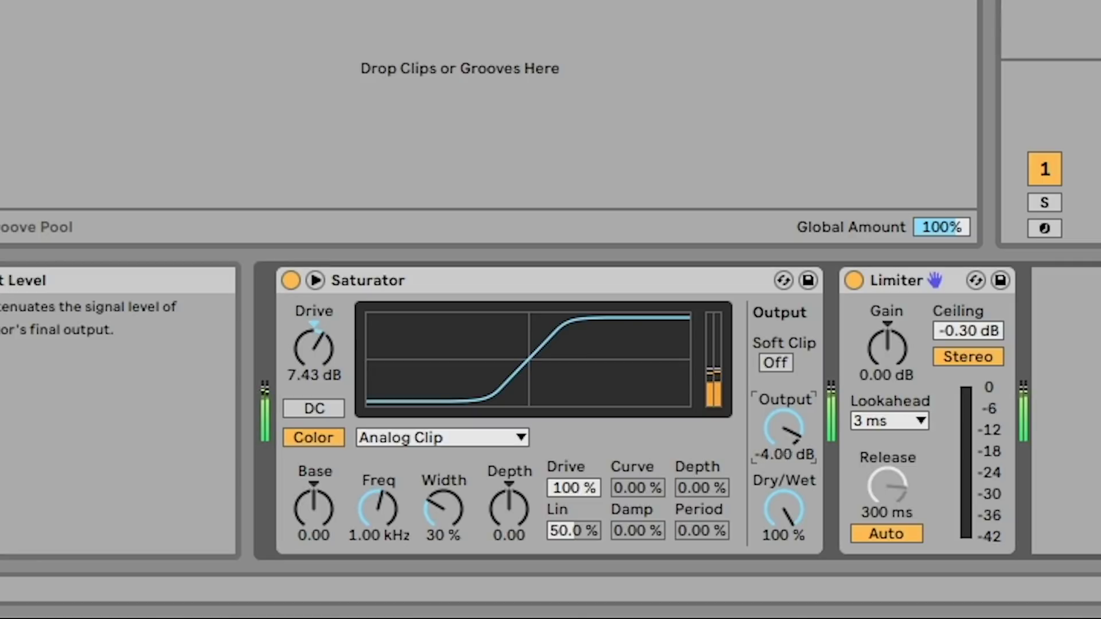
pyautogui.click(314, 347)
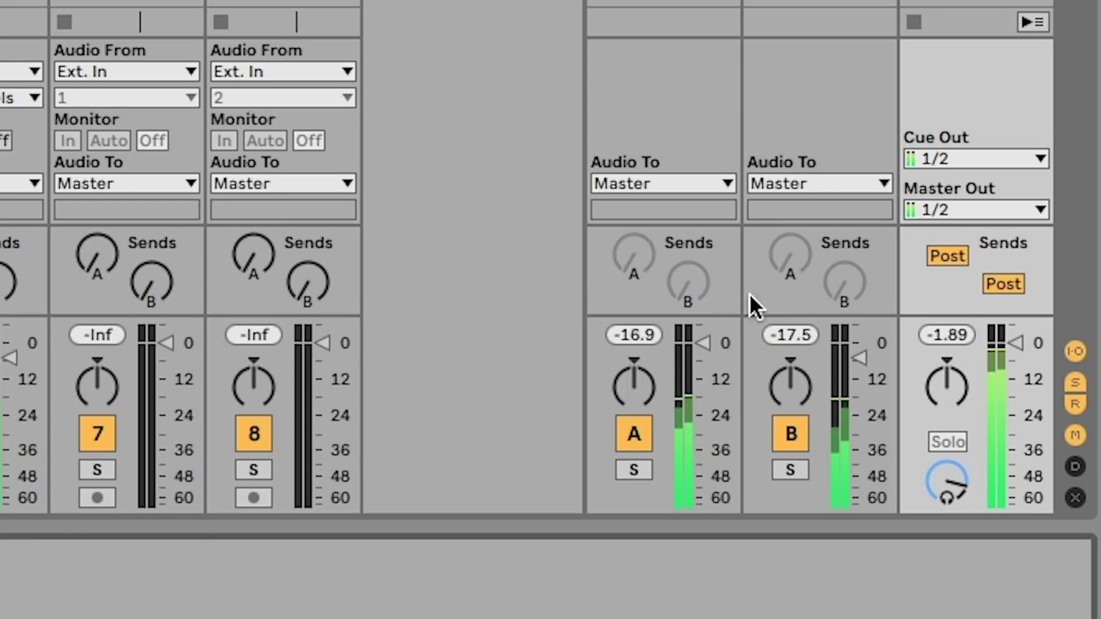
# Lower the B Delay return's volume to -12.0 dB and solo the melody track to hear it alone
pyautogui.moveTo(859, 343); pyautogui.dragTo(859, 377)
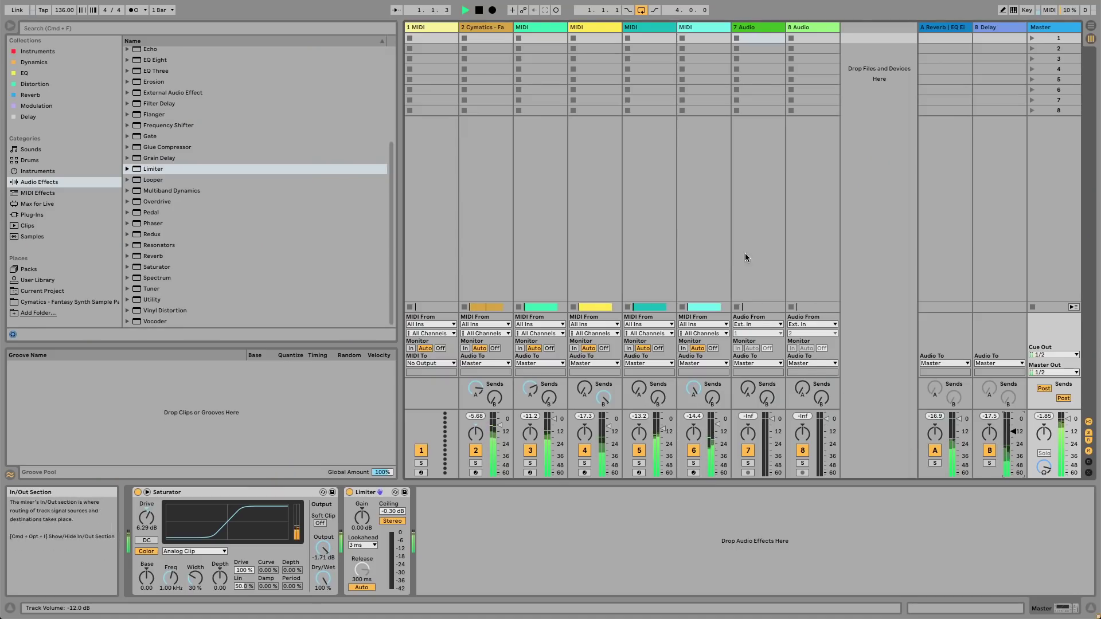
pyautogui.press('space')
pyautogui.click(584, 463)
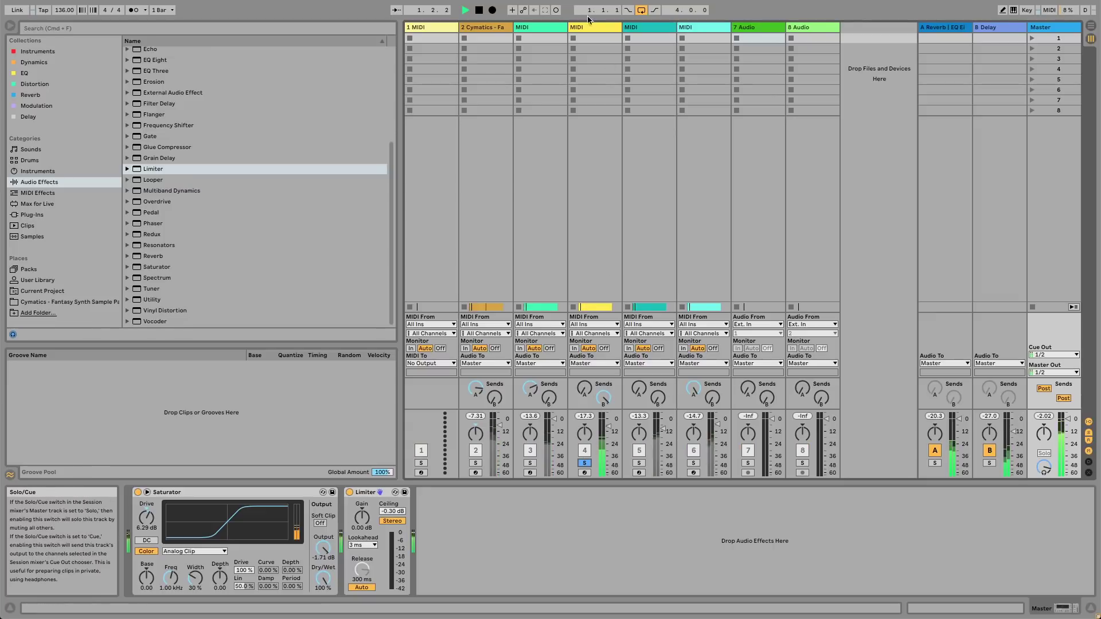
# Add a Chorus after the Simpler on the melody track and unsolo it to hear the full loop
pyautogui.click(586, 27)
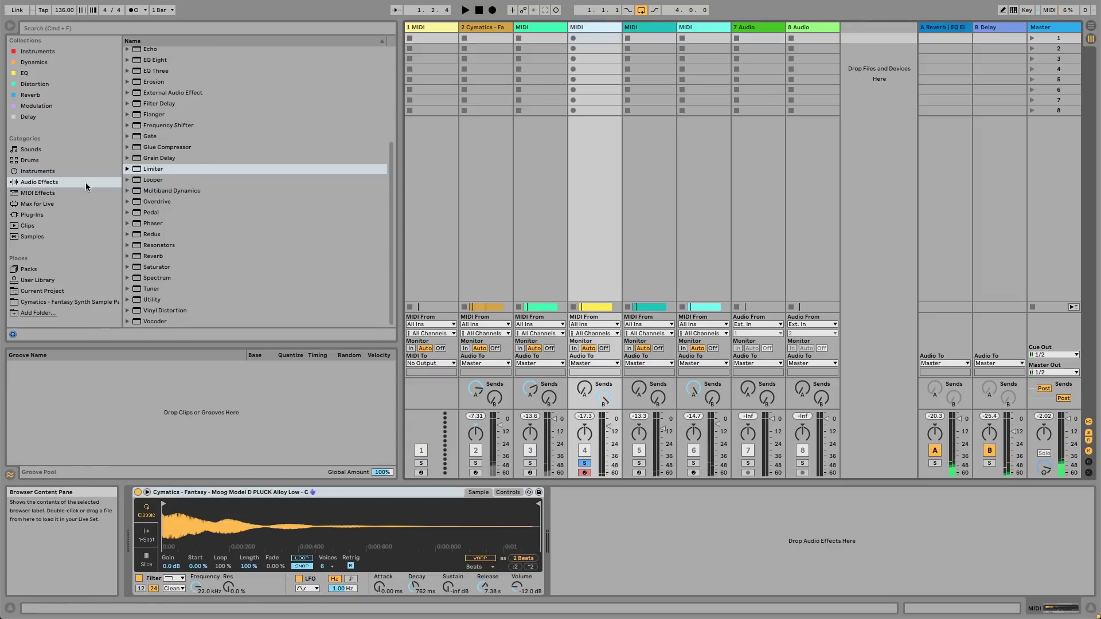
pyautogui.scroll(5, 168, 99)
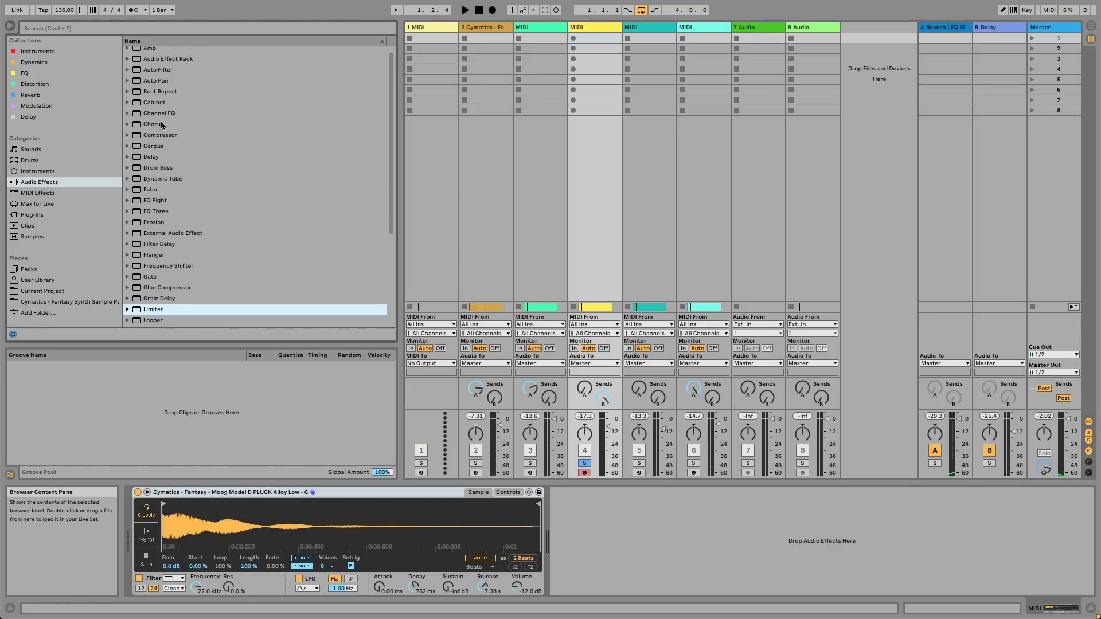
pyautogui.doubleClick(160, 123)
pyautogui.press('space')
pyautogui.click(585, 462)
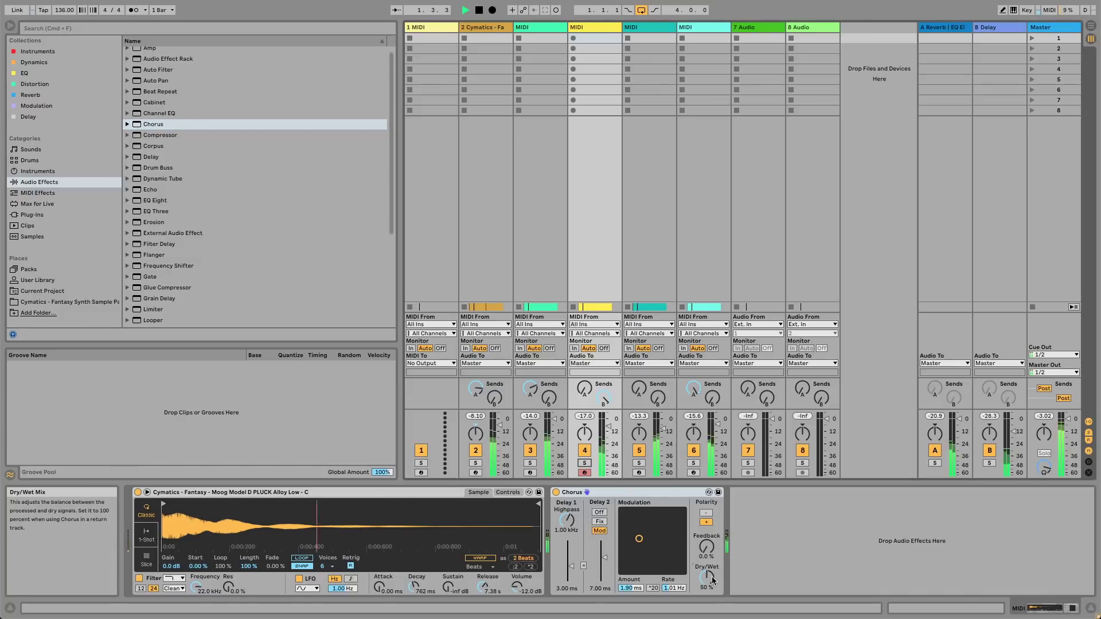
# Set the Chorus to 63% Dry/Wet with modulation of about 1.45 ms at 3.02 Hz, and slightly lower the melody track's volume
pyautogui.moveTo(707, 577); pyautogui.dragTo(706, 571)
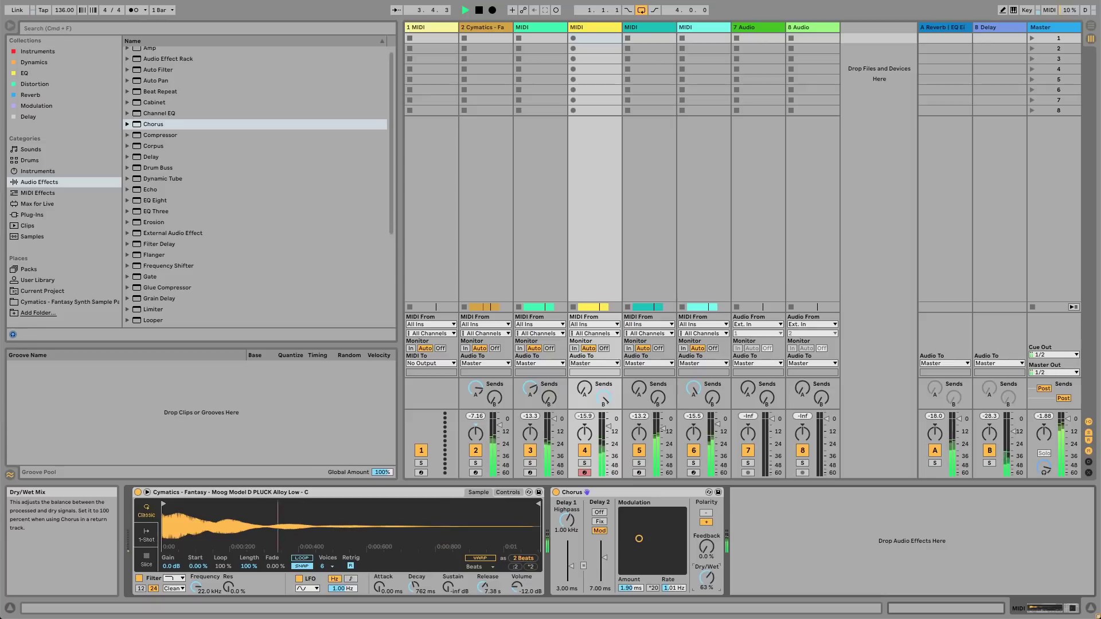
pyautogui.click(608, 429)
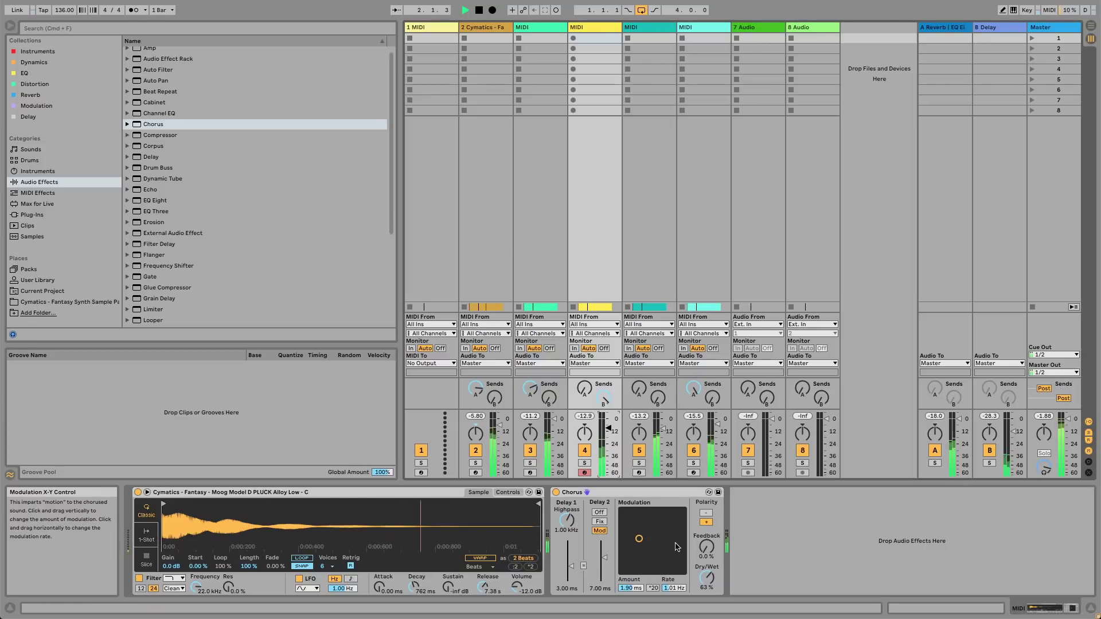
pyautogui.moveTo(638, 539); pyautogui.dragTo(663, 543)
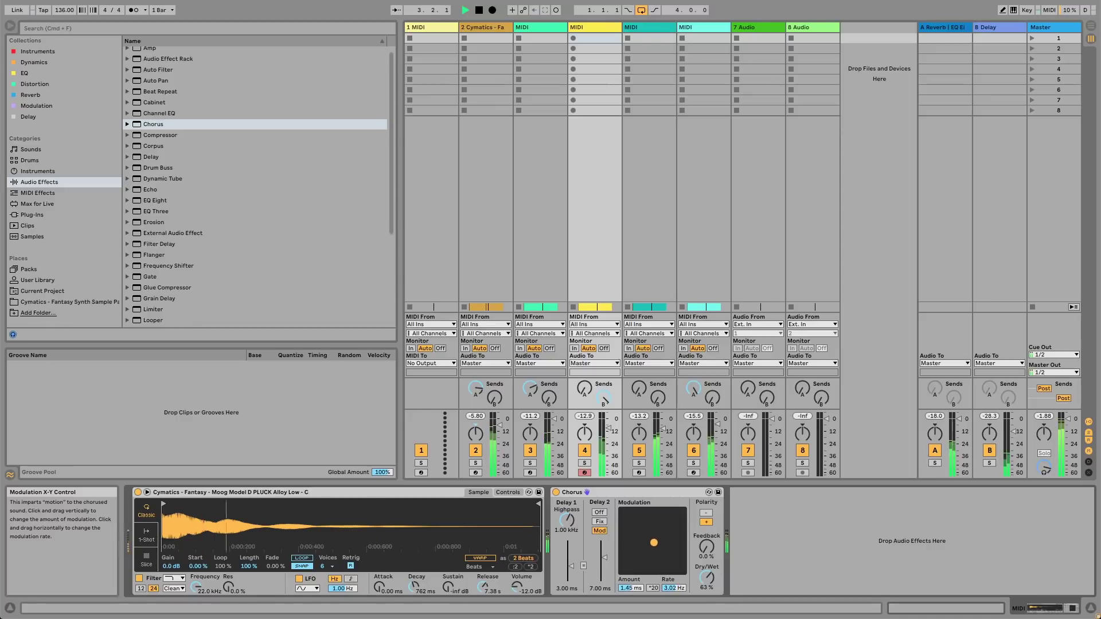
# Add a Glue Compressor before the Saturator on the master, with Threshold at -14.6 dB and Makeup at 2.86 dB
pyautogui.click(1045, 27)
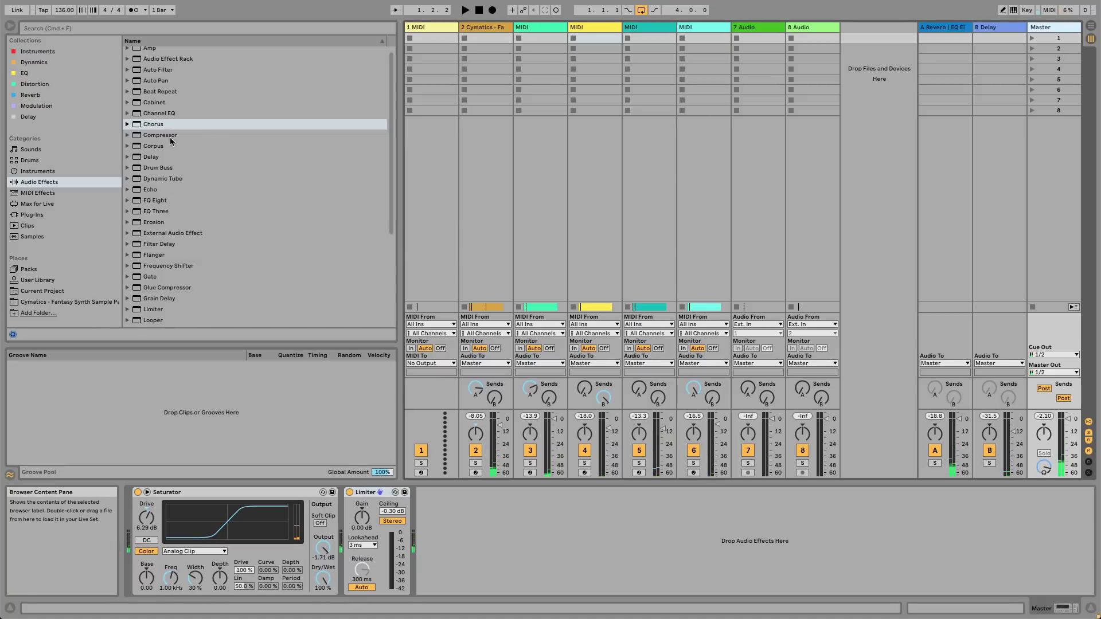
pyautogui.scroll(1, 176, 207)
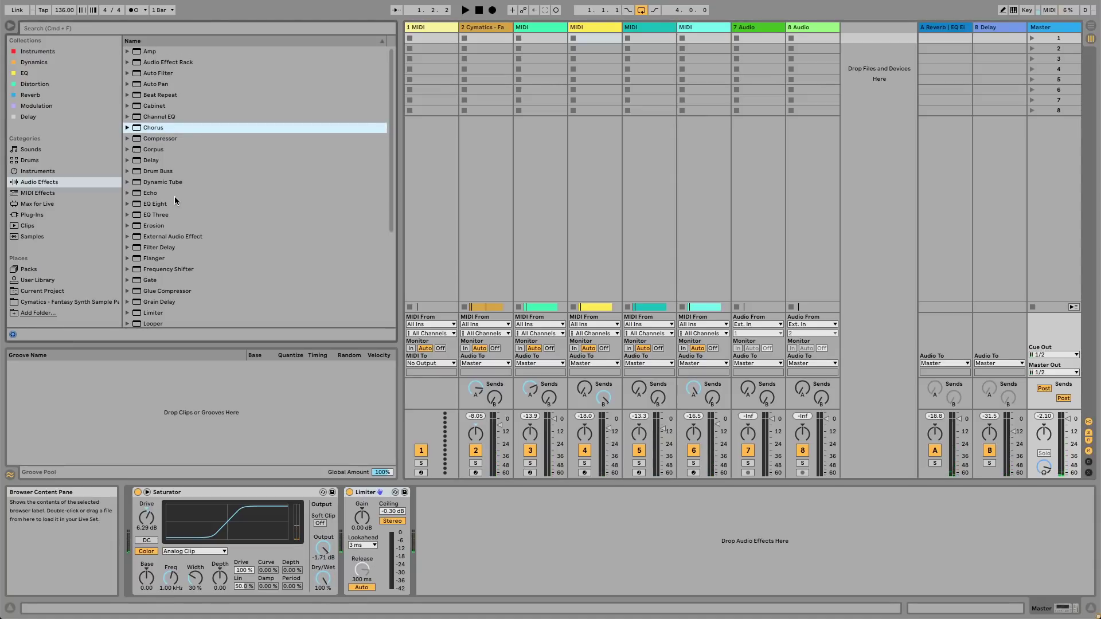
pyautogui.scroll(-5, 176, 235)
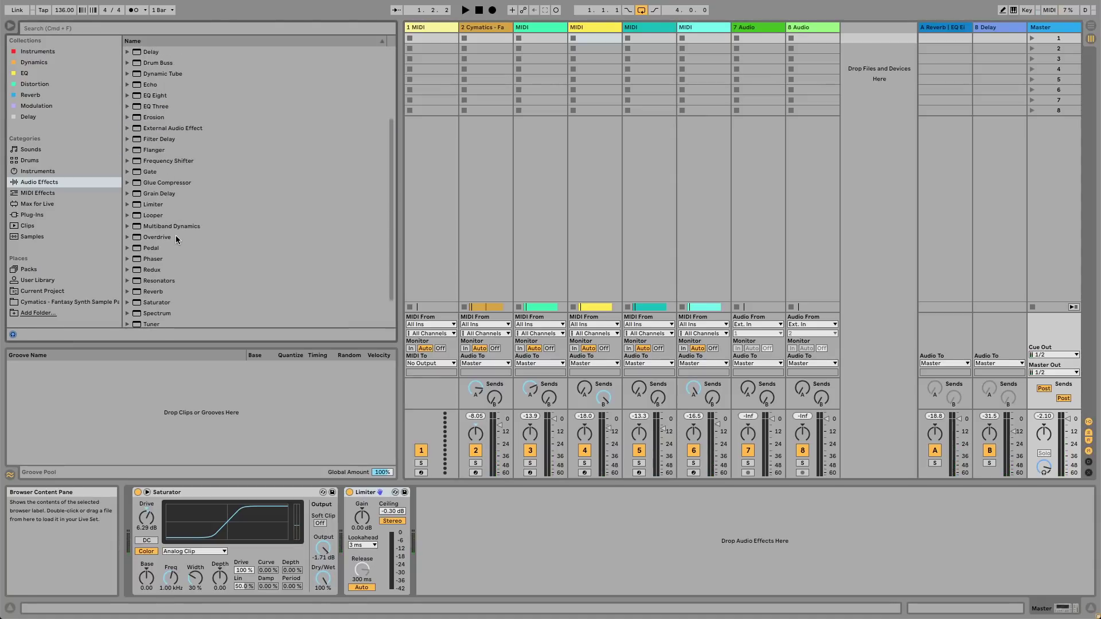
pyautogui.doubleClick(170, 185)
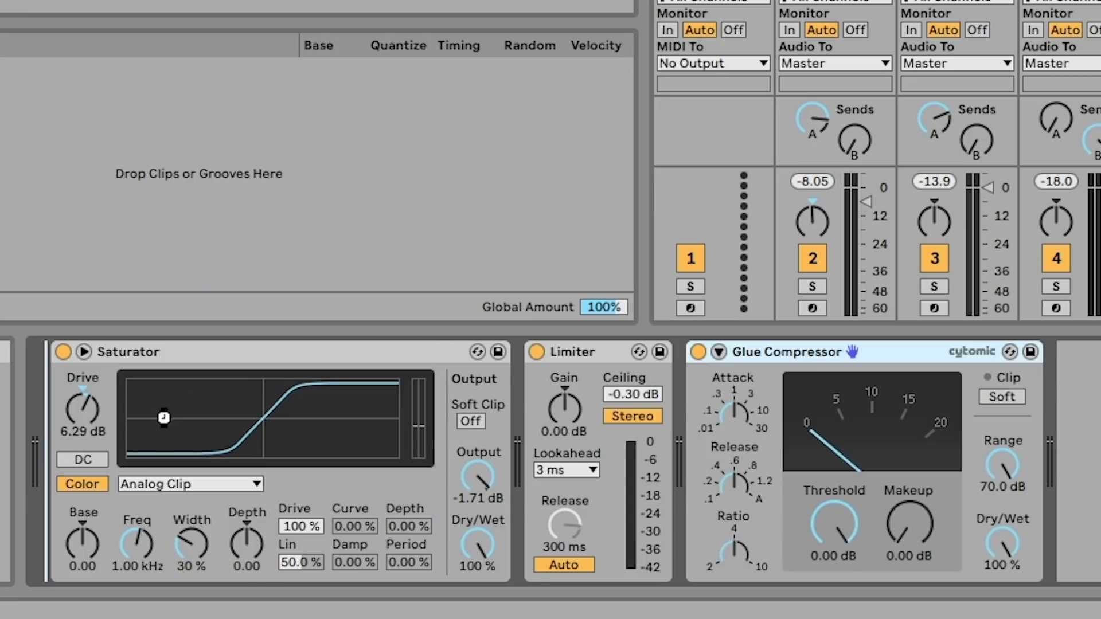
pyautogui.moveTo(163, 416); pyautogui.dragTo(164, 416)
pyautogui.moveTo(192, 522); pyautogui.dragTo(193, 545)
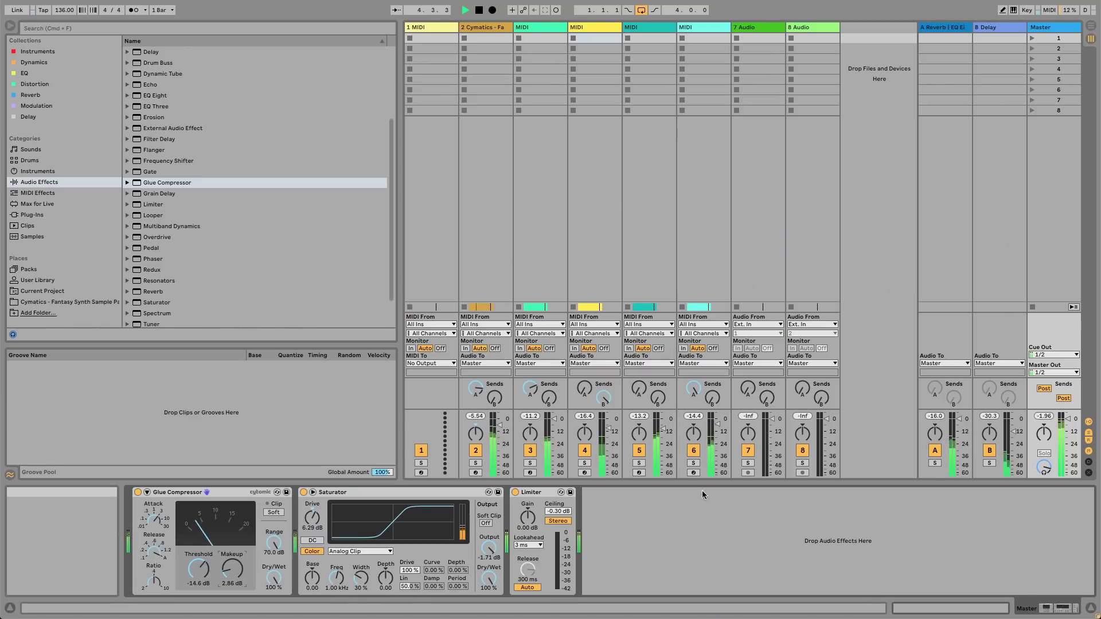
# Solo the Oberheim bass track and add an EQ Eight after its Glue Compressor, with the loop playing
pyautogui.click(693, 463)
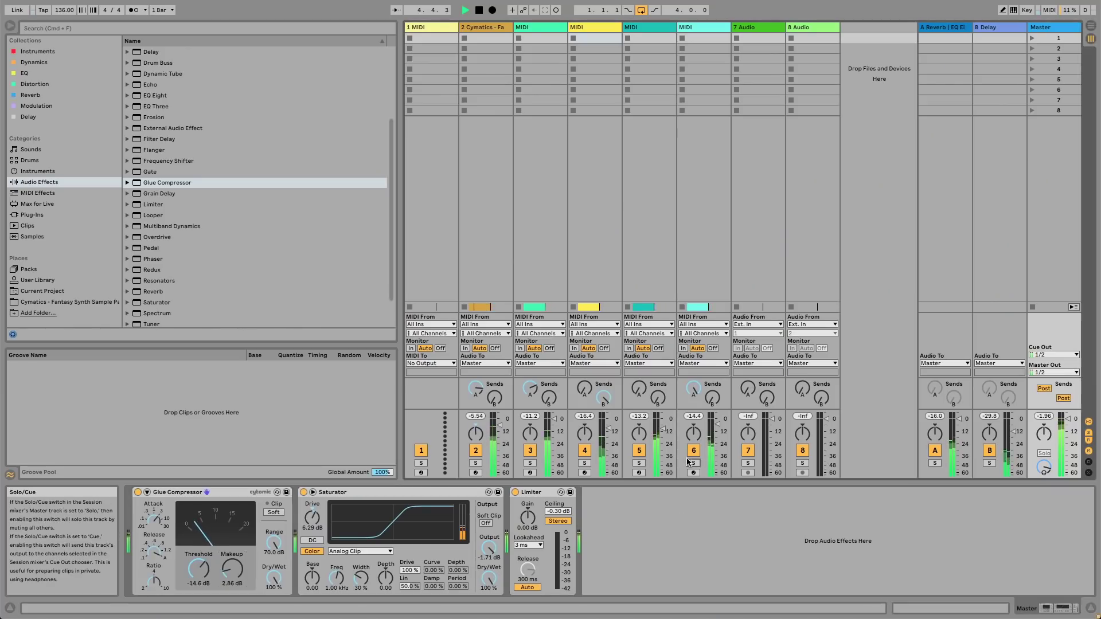
pyautogui.click(638, 462)
pyautogui.click(639, 29)
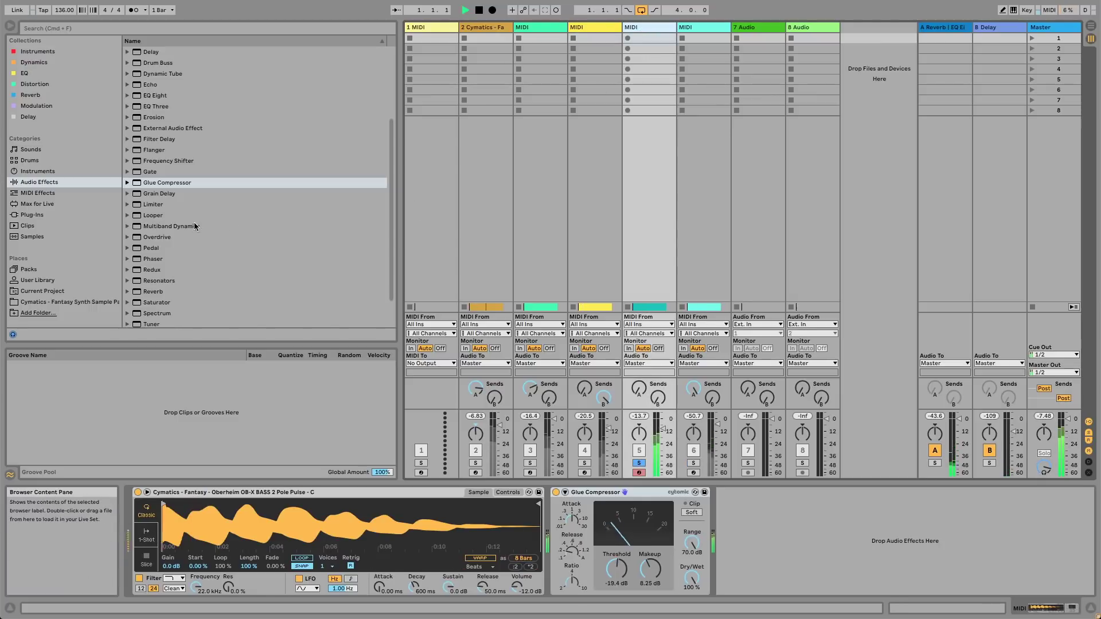
pyautogui.click(62, 180)
pyautogui.scroll(3, 185, 166)
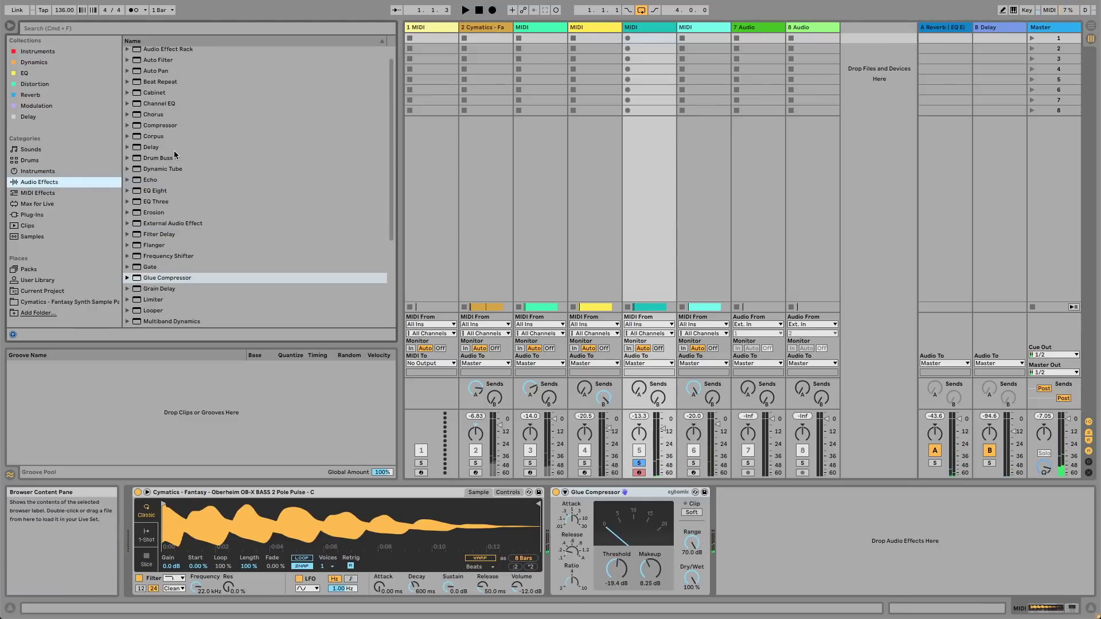
pyautogui.moveTo(164, 194); pyautogui.dragTo(892, 548)
pyautogui.press('space')
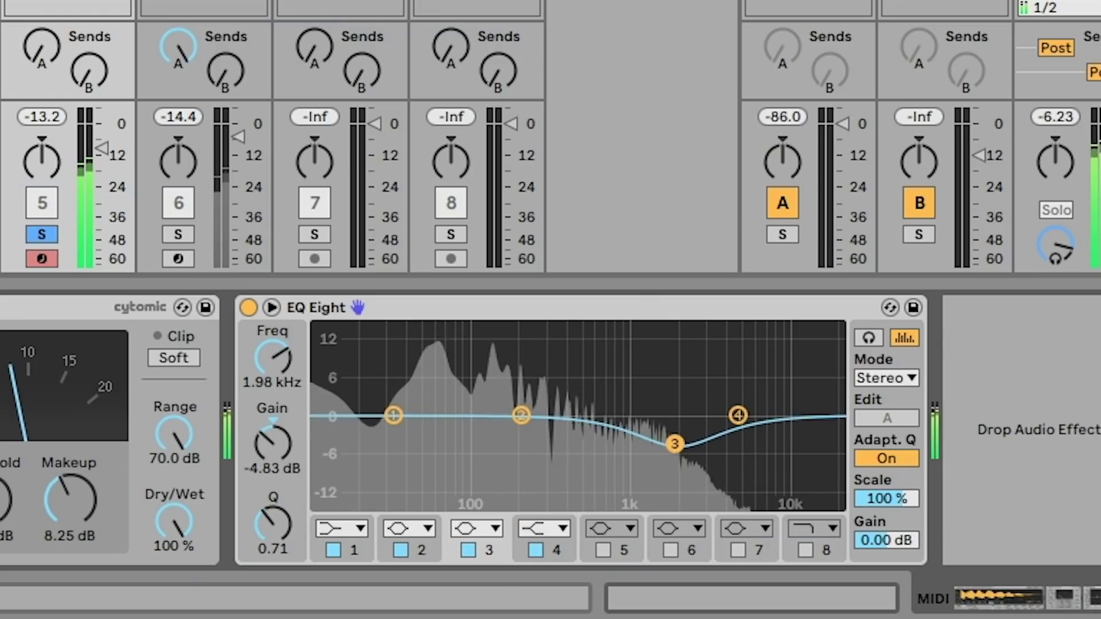
# Make band 3 of the bass EQ Eight a high shelf at 1.44 kHz with -6.82 dB gain
pyautogui.moveTo(675, 443); pyautogui.dragTo(700, 457)
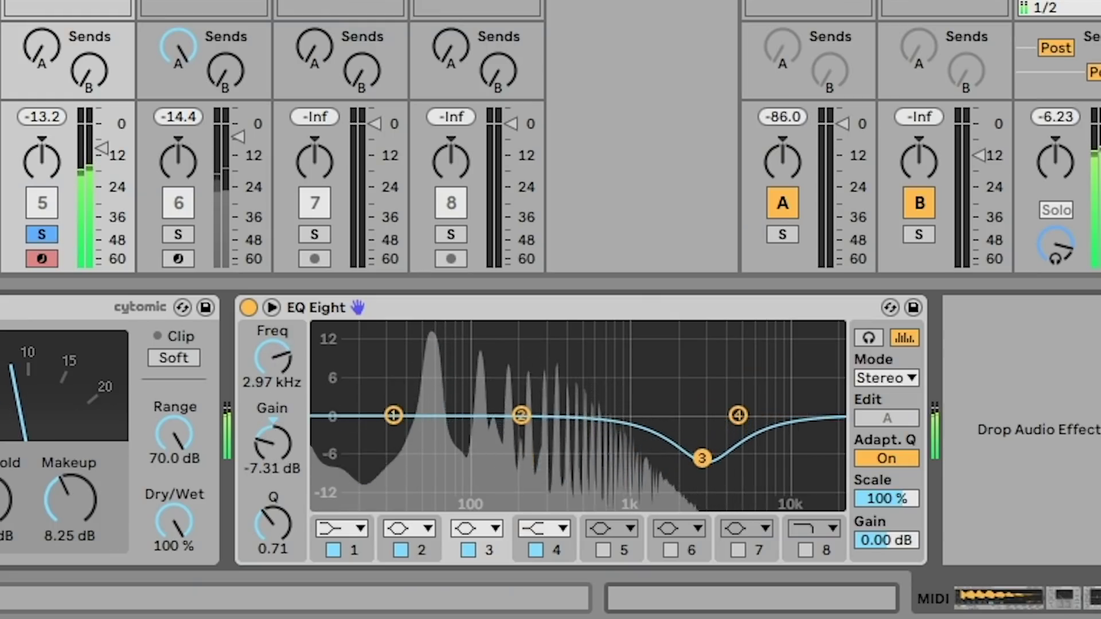
pyautogui.click(494, 527)
pyautogui.click(479, 465)
pyautogui.moveTo(702, 458); pyautogui.dragTo(663, 429)
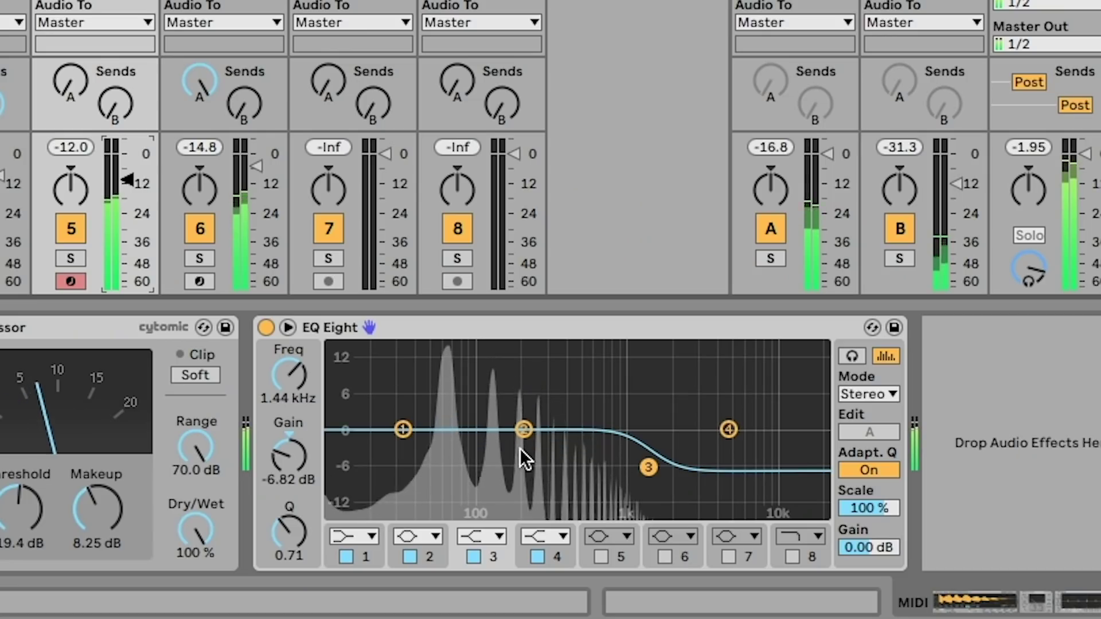
# Set bass EQ band 2 to 182 Hz, -4.34 dB gain and Q 1.14, and raise the bass track's volume to -6.0 dB
pyautogui.moveTo(524, 430)
pyautogui.mouseDown()
pyautogui.moveTo(524, 365)
pyautogui.moveTo(520, 450)
pyautogui.mouseUp()
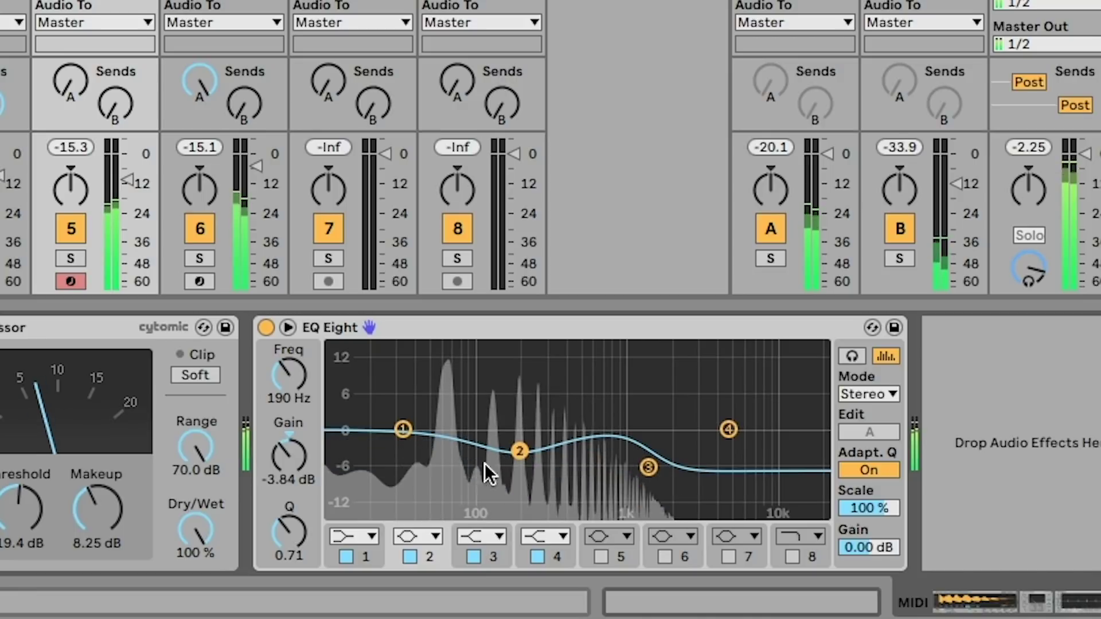
pyautogui.scroll(3, 520, 451)
pyautogui.moveTo(521, 453)
pyautogui.mouseDown()
pyautogui.moveTo(517, 348)
pyautogui.moveTo(517, 451)
pyautogui.mouseUp()
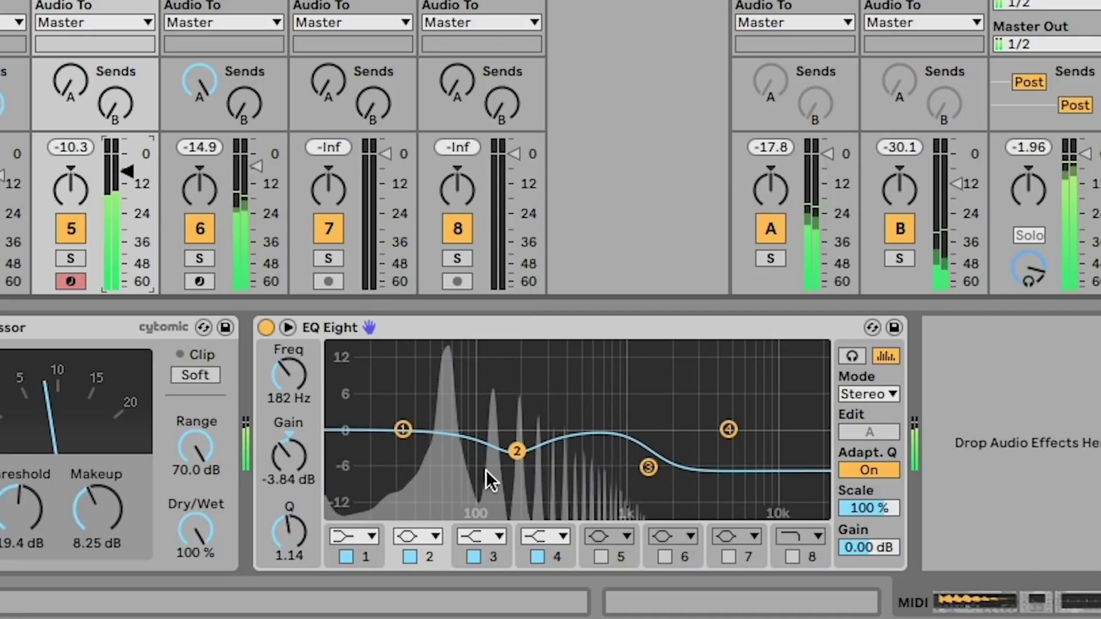
pyautogui.moveTo(517, 450); pyautogui.dragTo(516, 454)
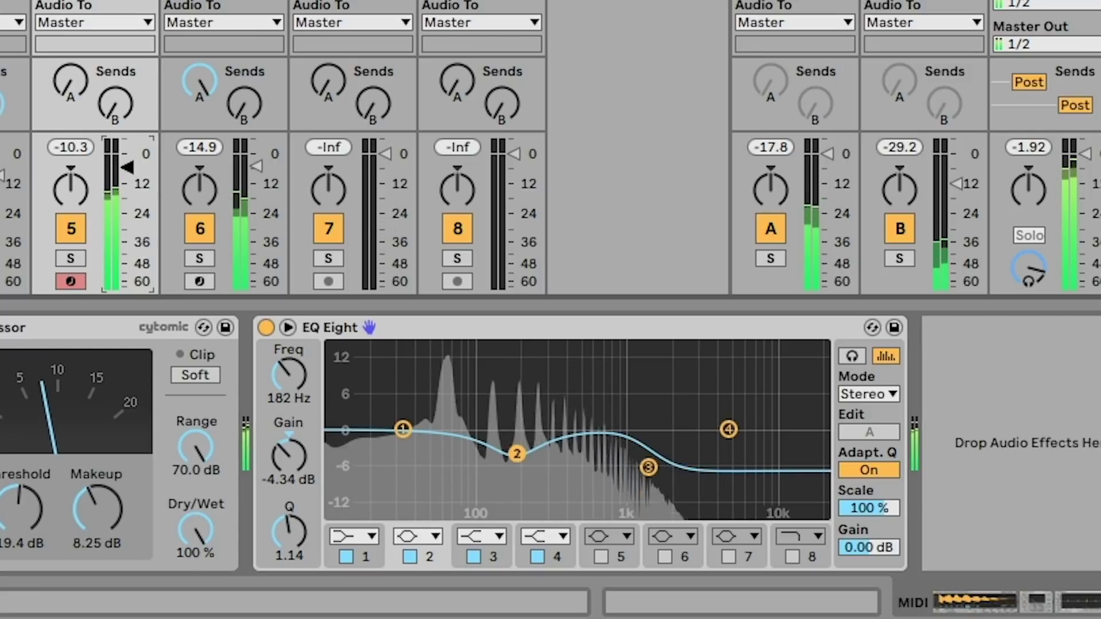
pyautogui.press('space')
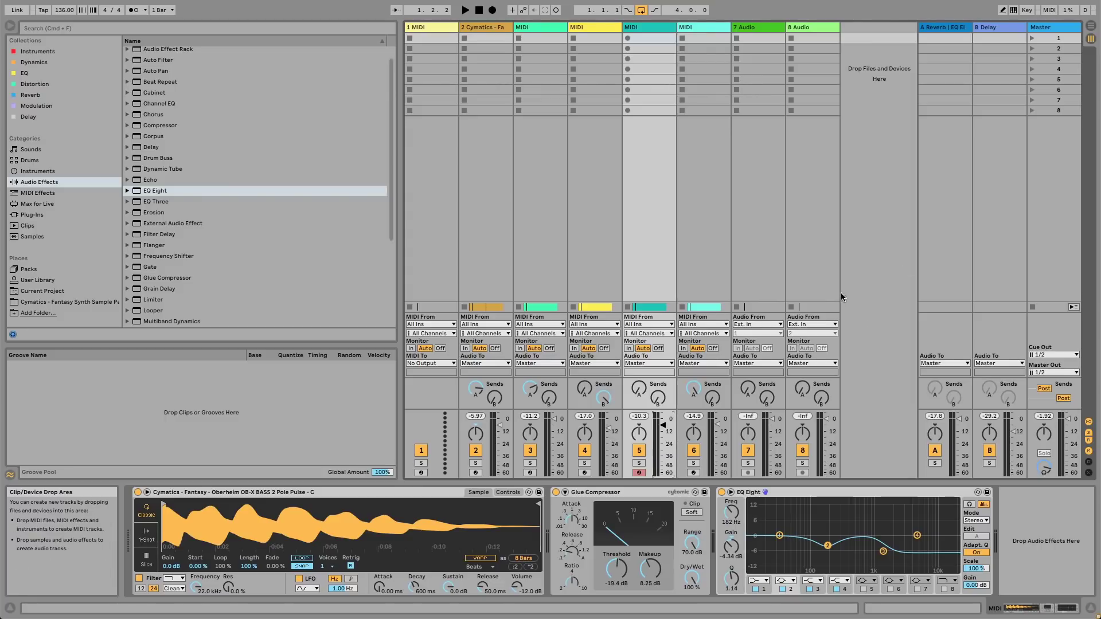
# Return to the Arrangement View, play back the full loop and lower the bass track's volume to -6.7 dB
pyautogui.click(1089, 28)
pyautogui.scroll(3, 743, 173)
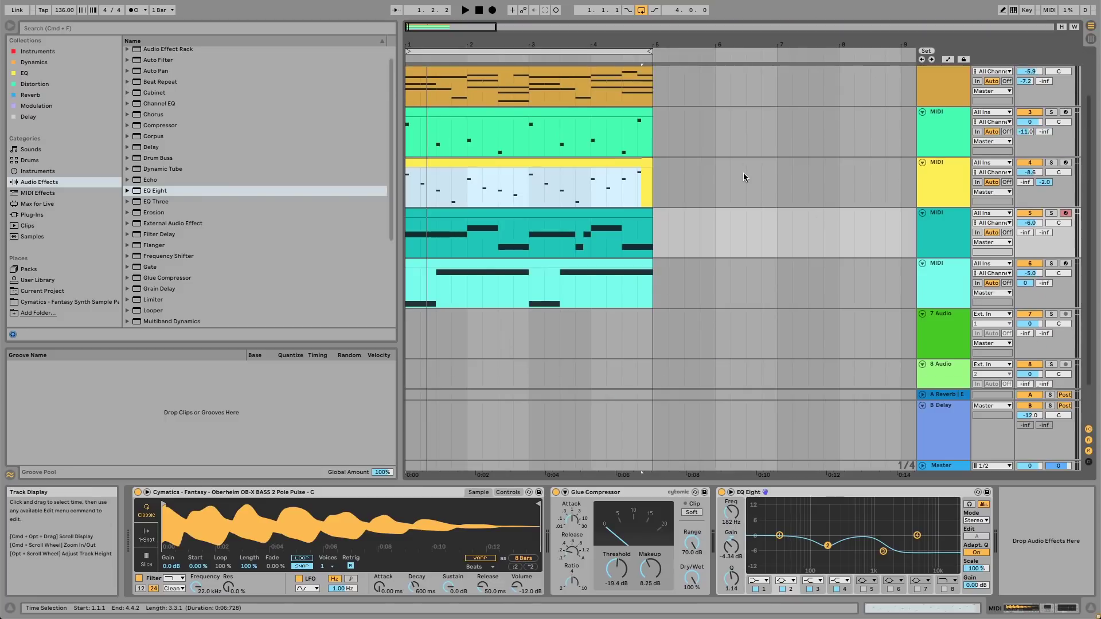
pyautogui.press('space')
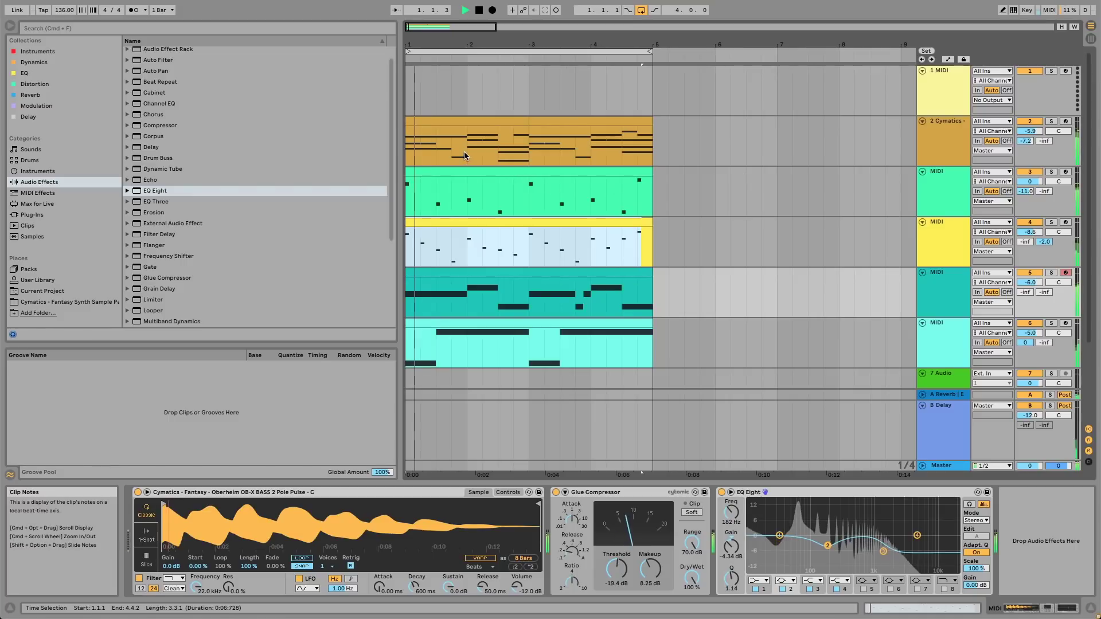
pyautogui.press('space')
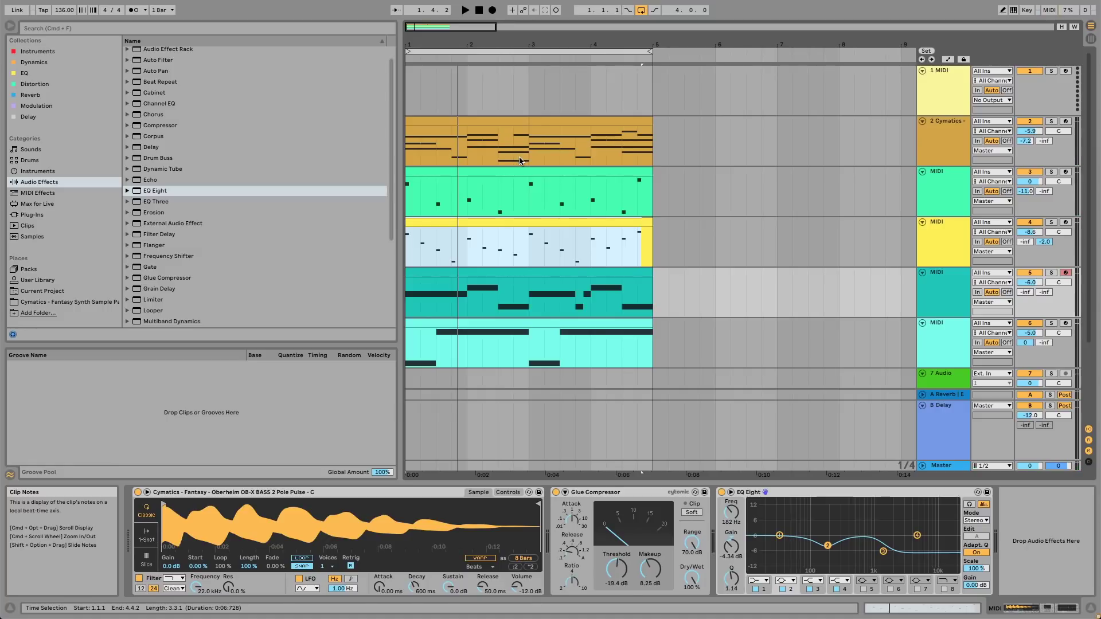
pyautogui.press('space')
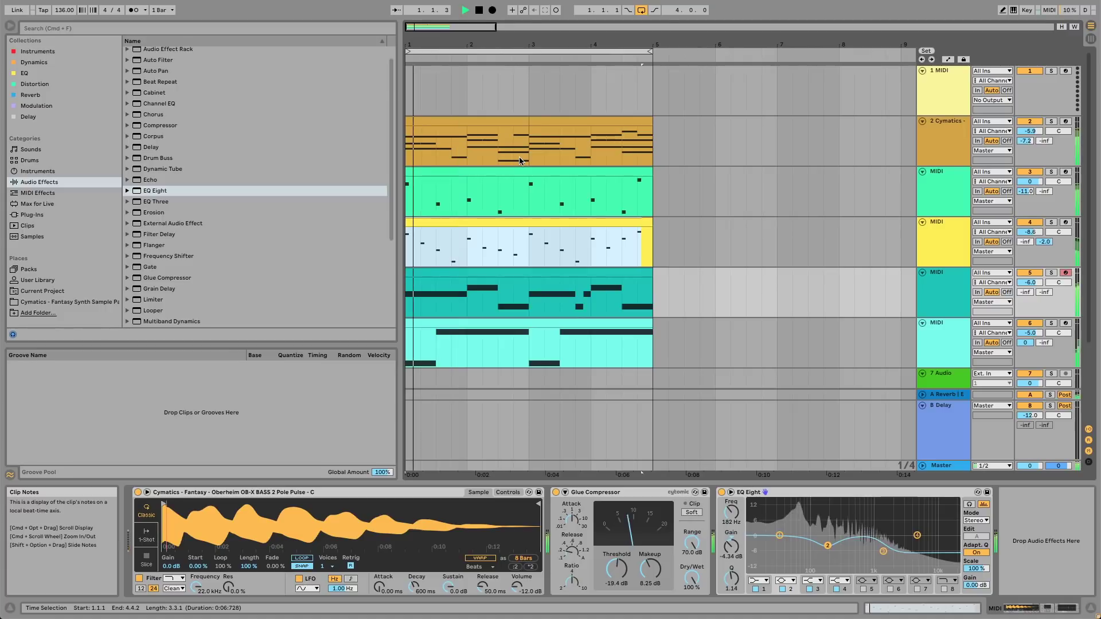
pyautogui.moveTo(1029, 231); pyautogui.dragTo(1033, 234)
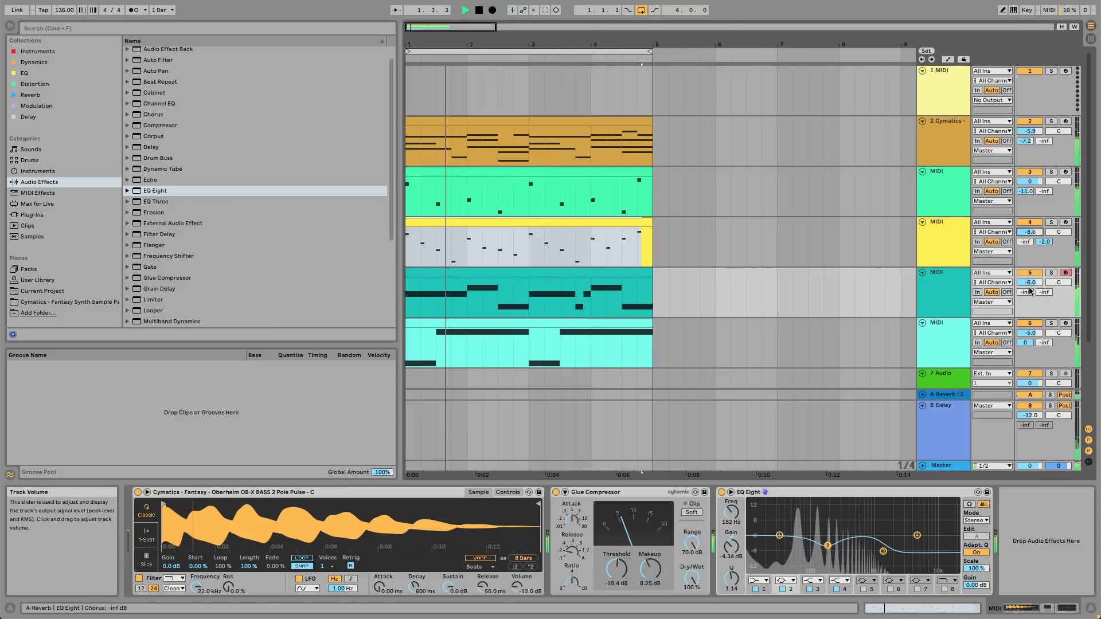
pyautogui.moveTo(1030, 282); pyautogui.dragTo(1031, 287)
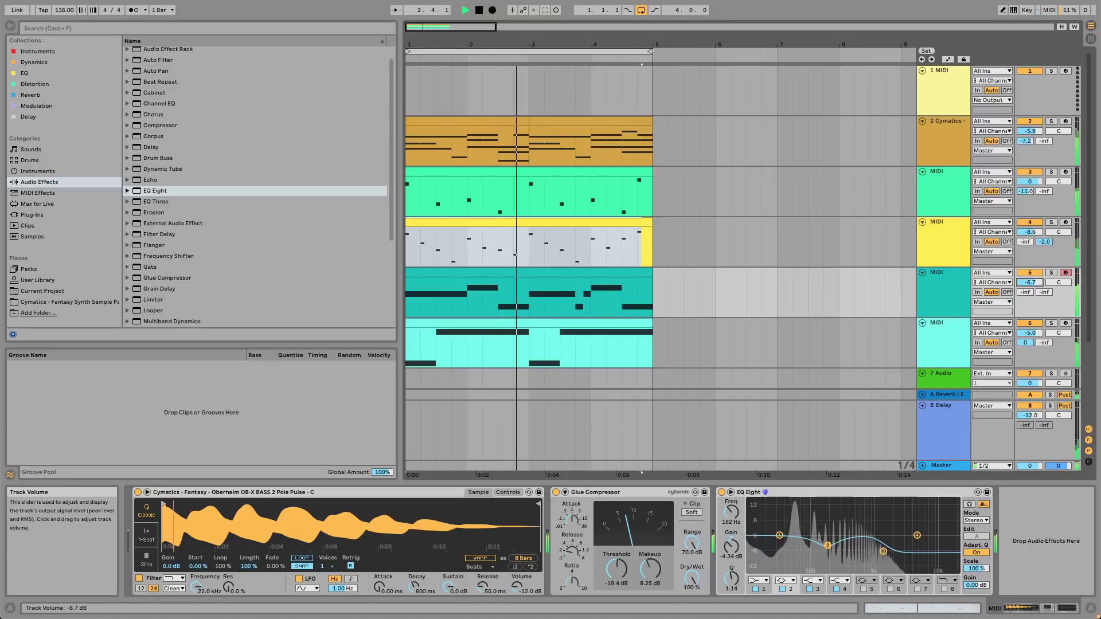